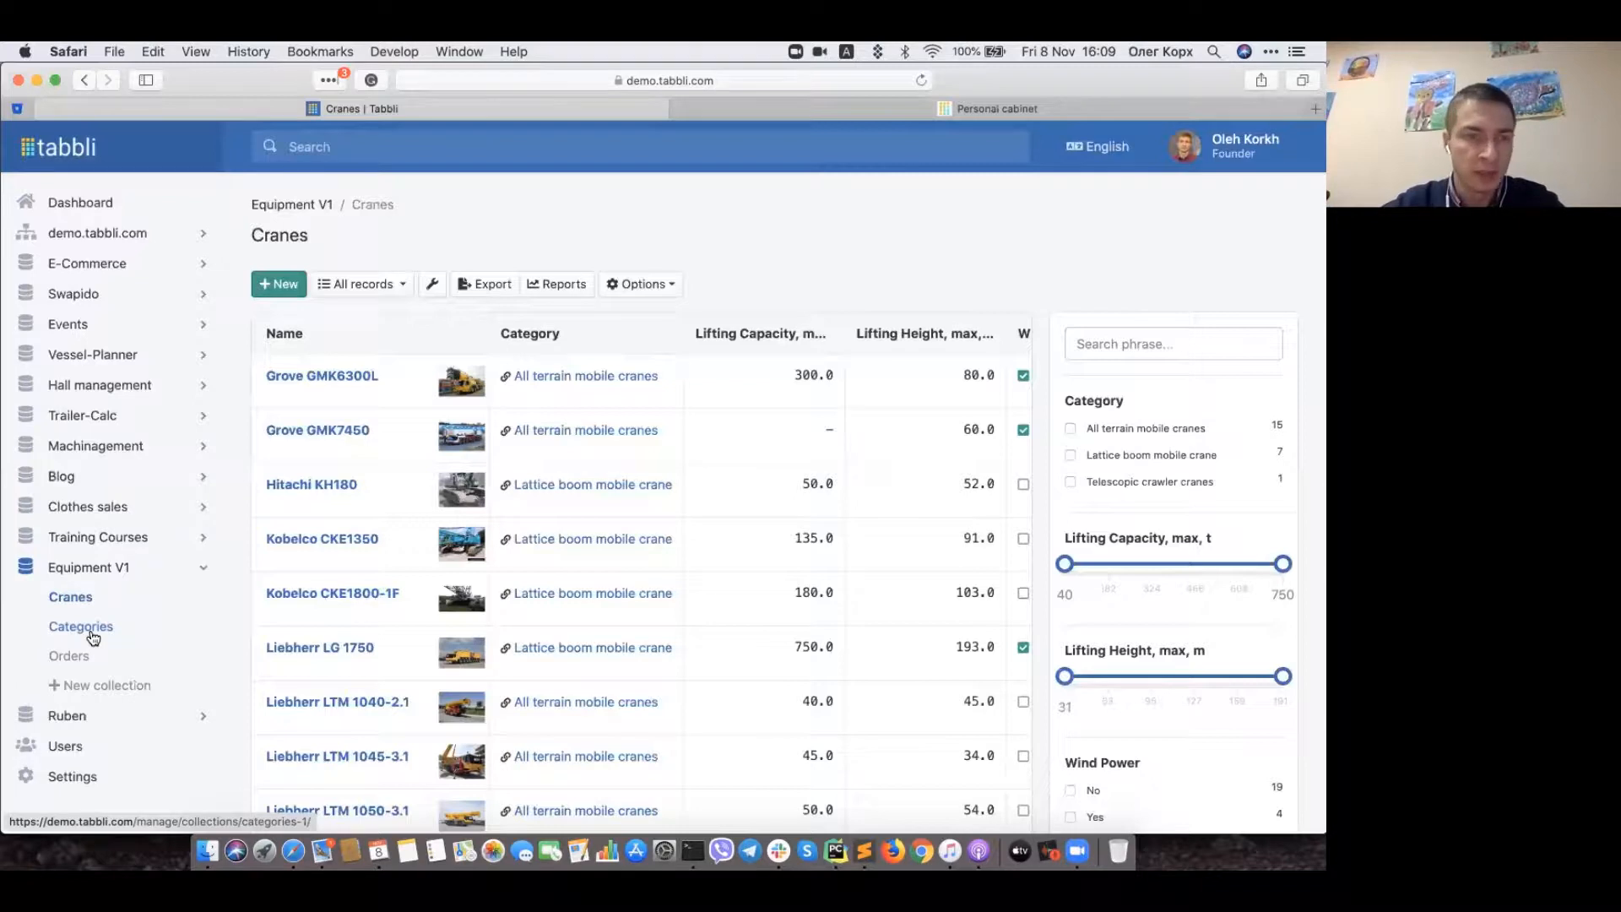
Step: Briefly open the new-collection form, then go to the Categories list instead
left_click(86, 691)
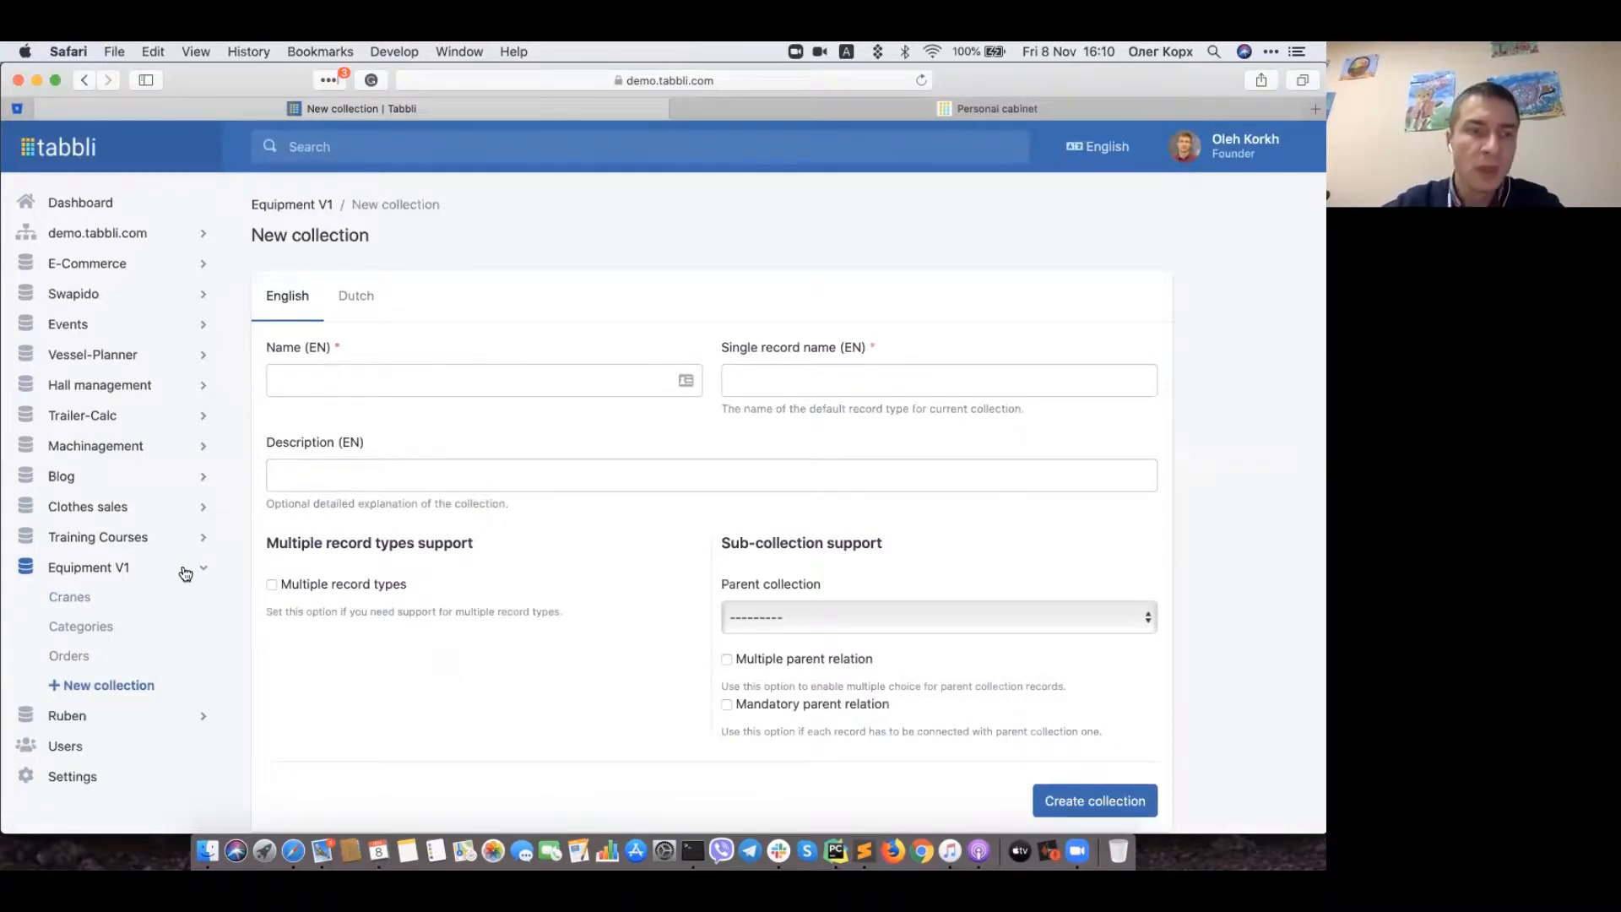
left_click(79, 599)
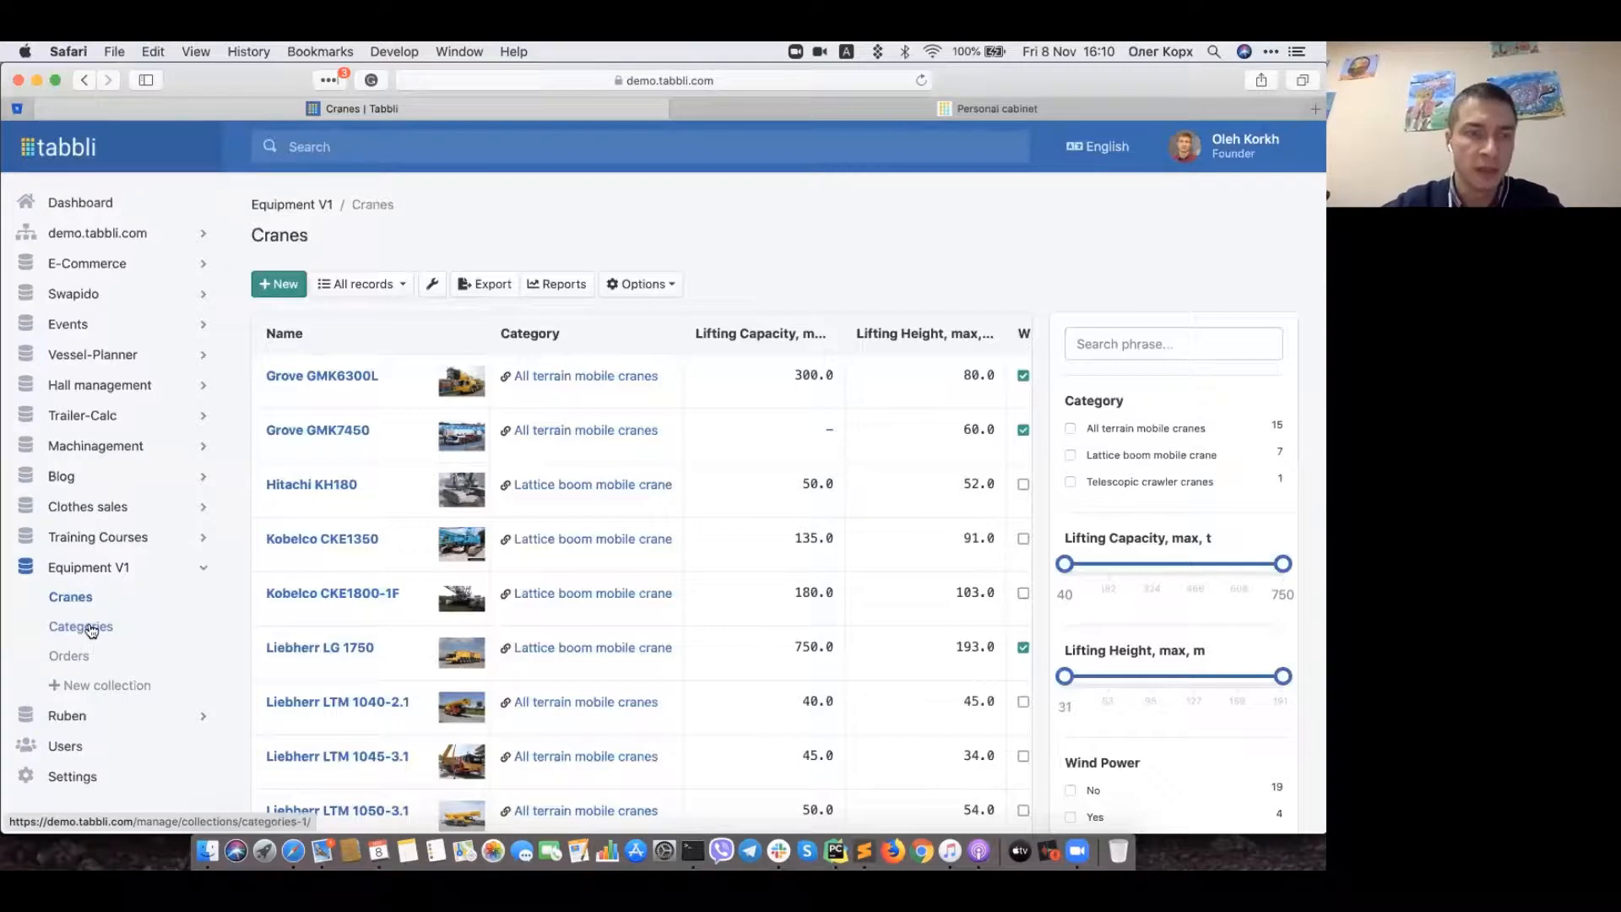
left_click(90, 626)
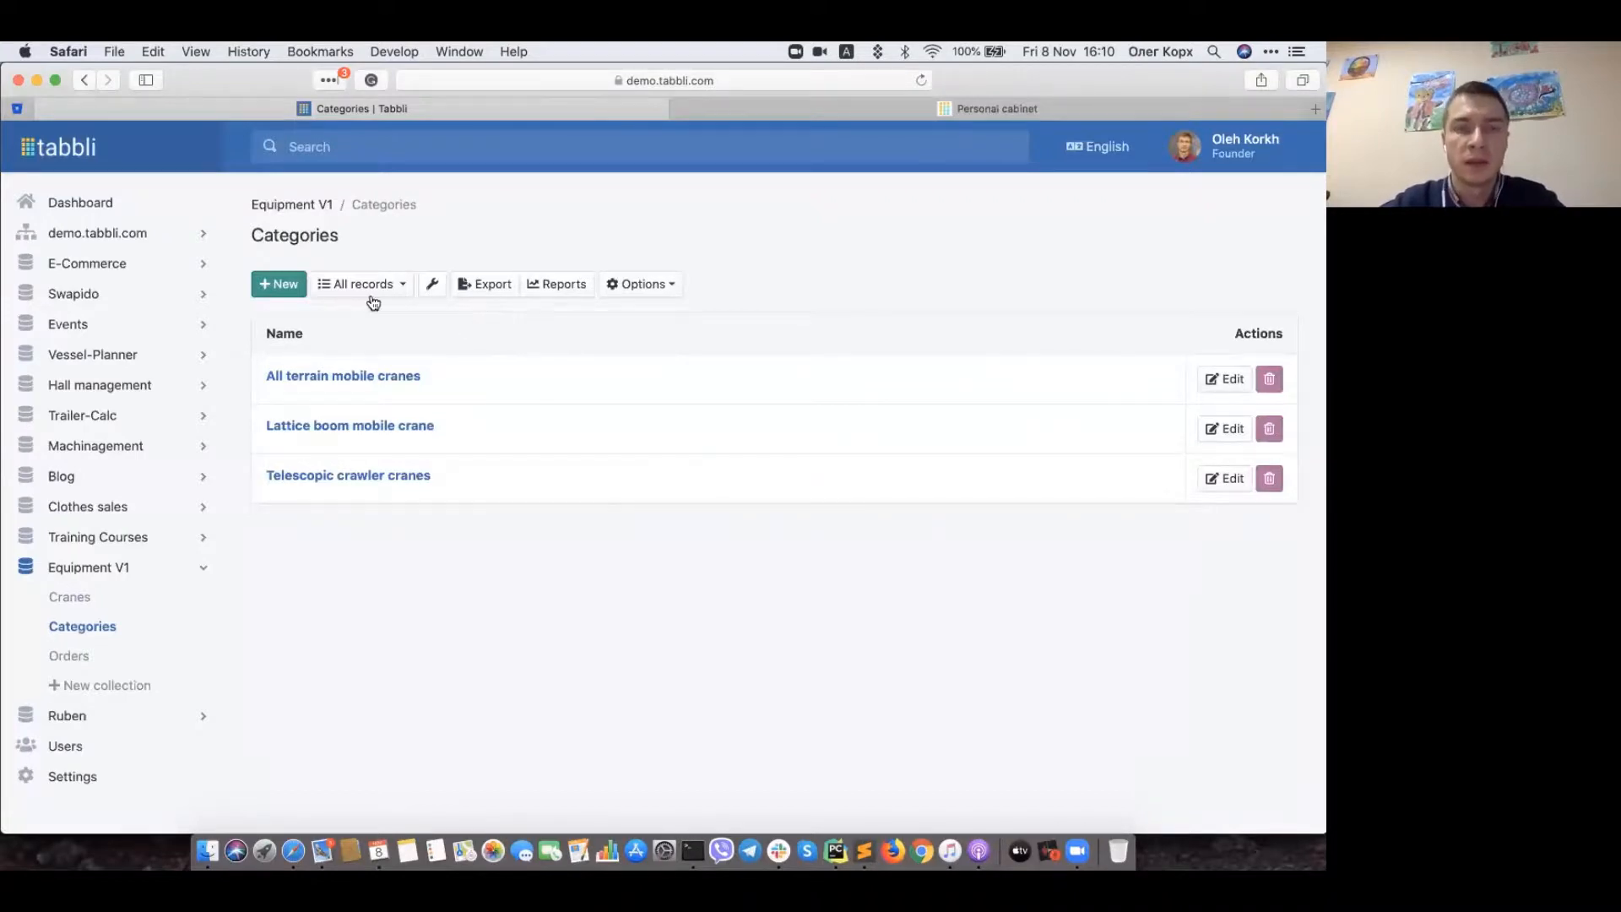
Step: View the Categories property definitions, Name and Key, then head back to Cranes
left_click(642, 287)
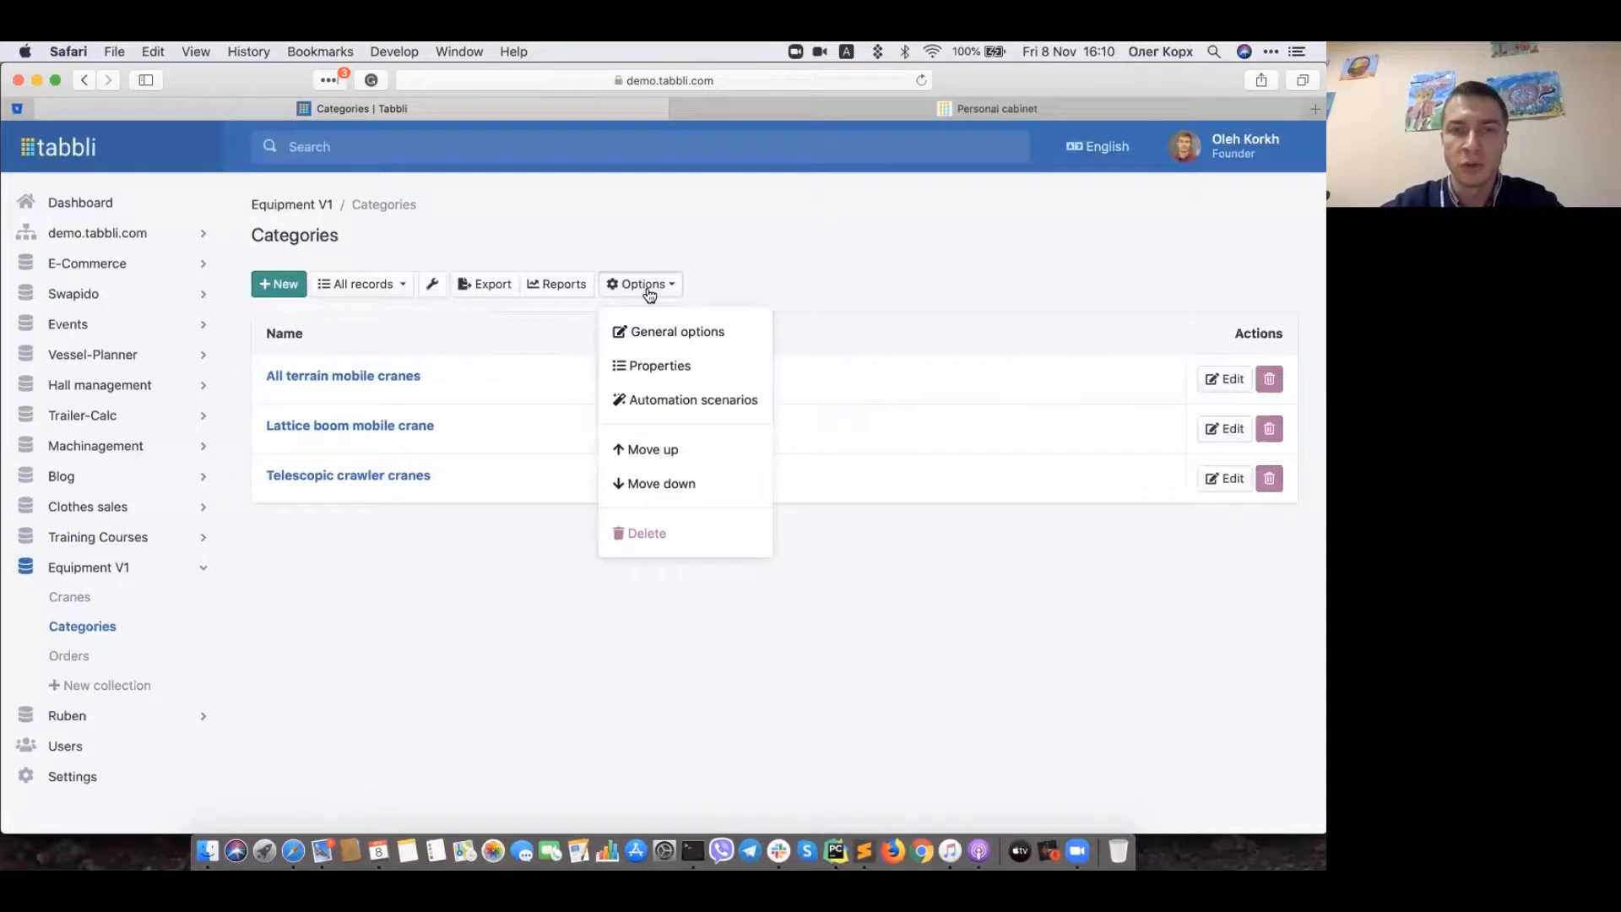
left_click(657, 371)
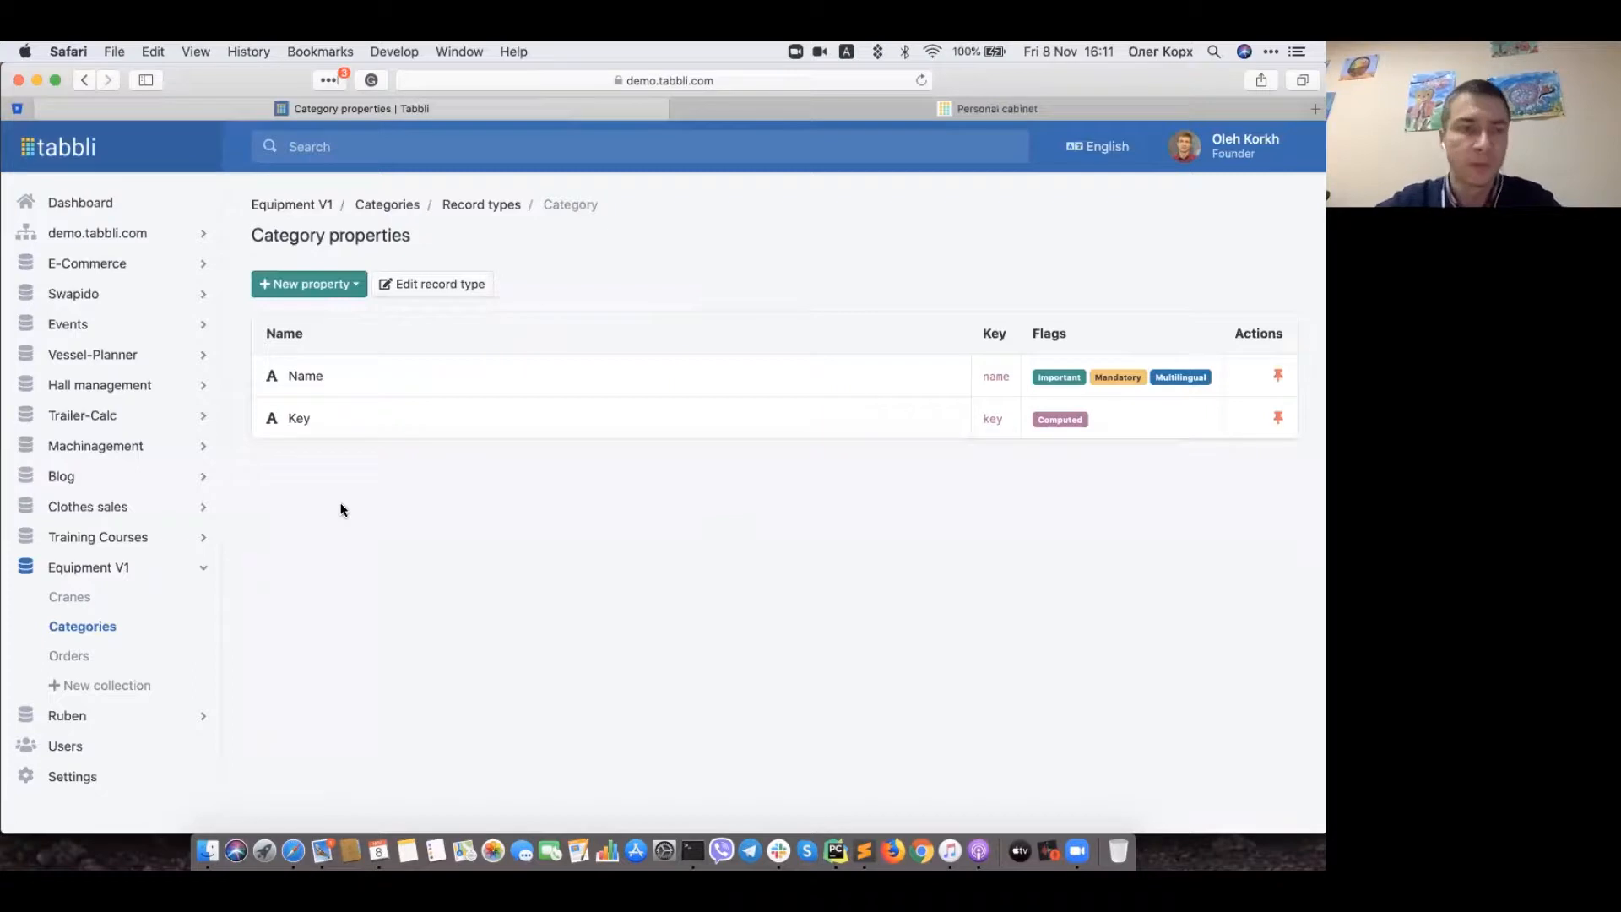
left_click(75, 604)
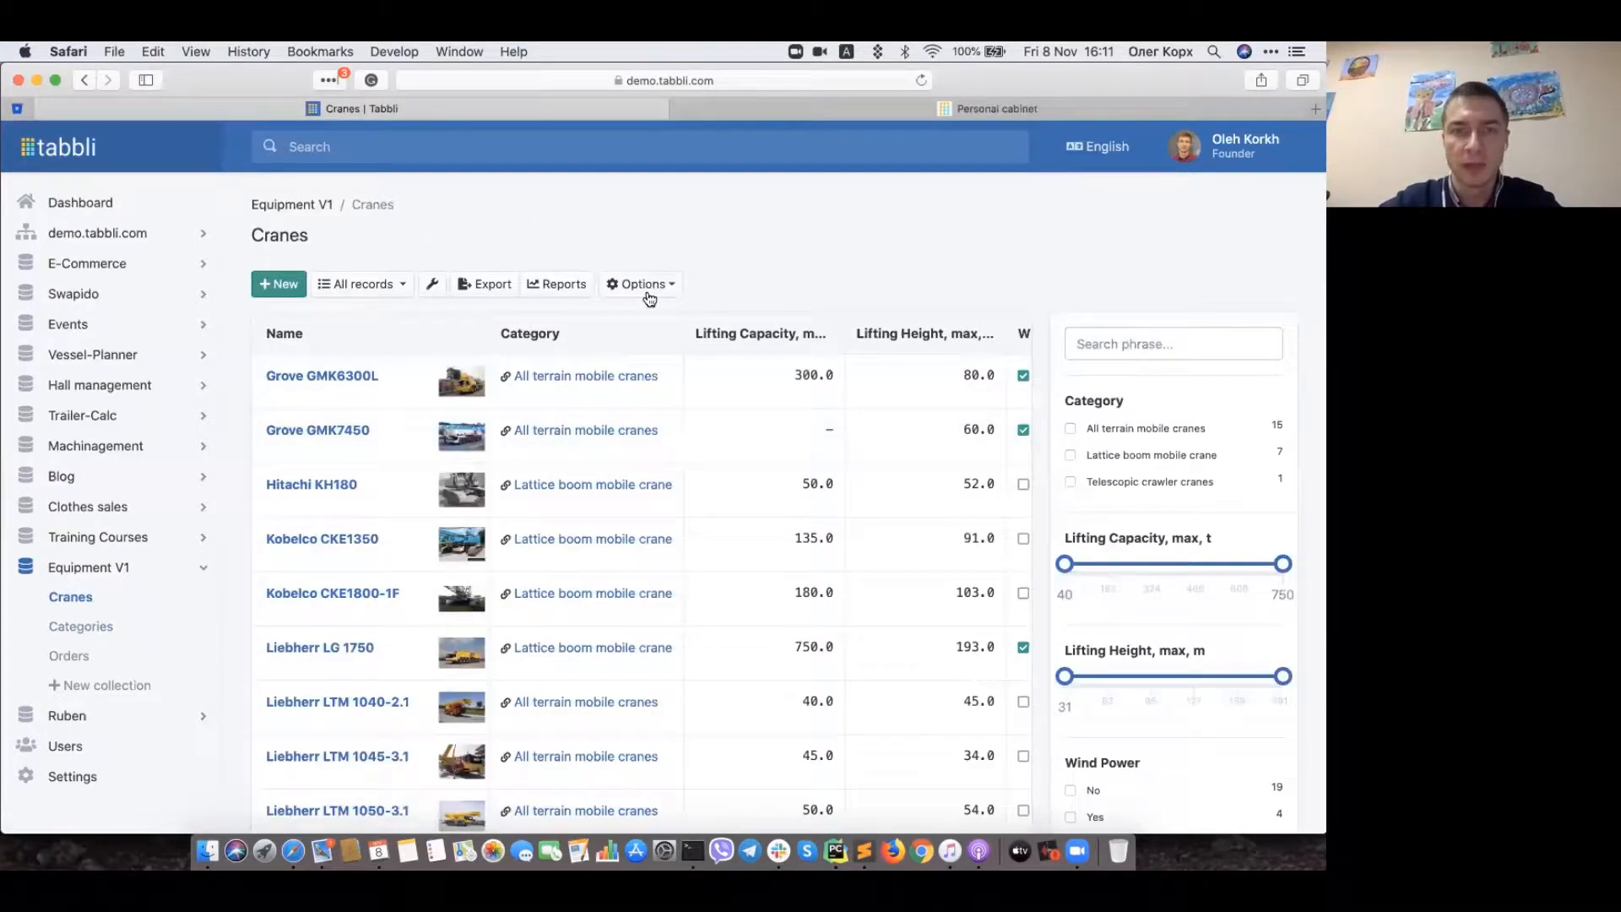
Step: Open the Crane properties list showing Category, Lifting Capacity, Boom Length and Wind Power
left_click(643, 283)
left_click(660, 367)
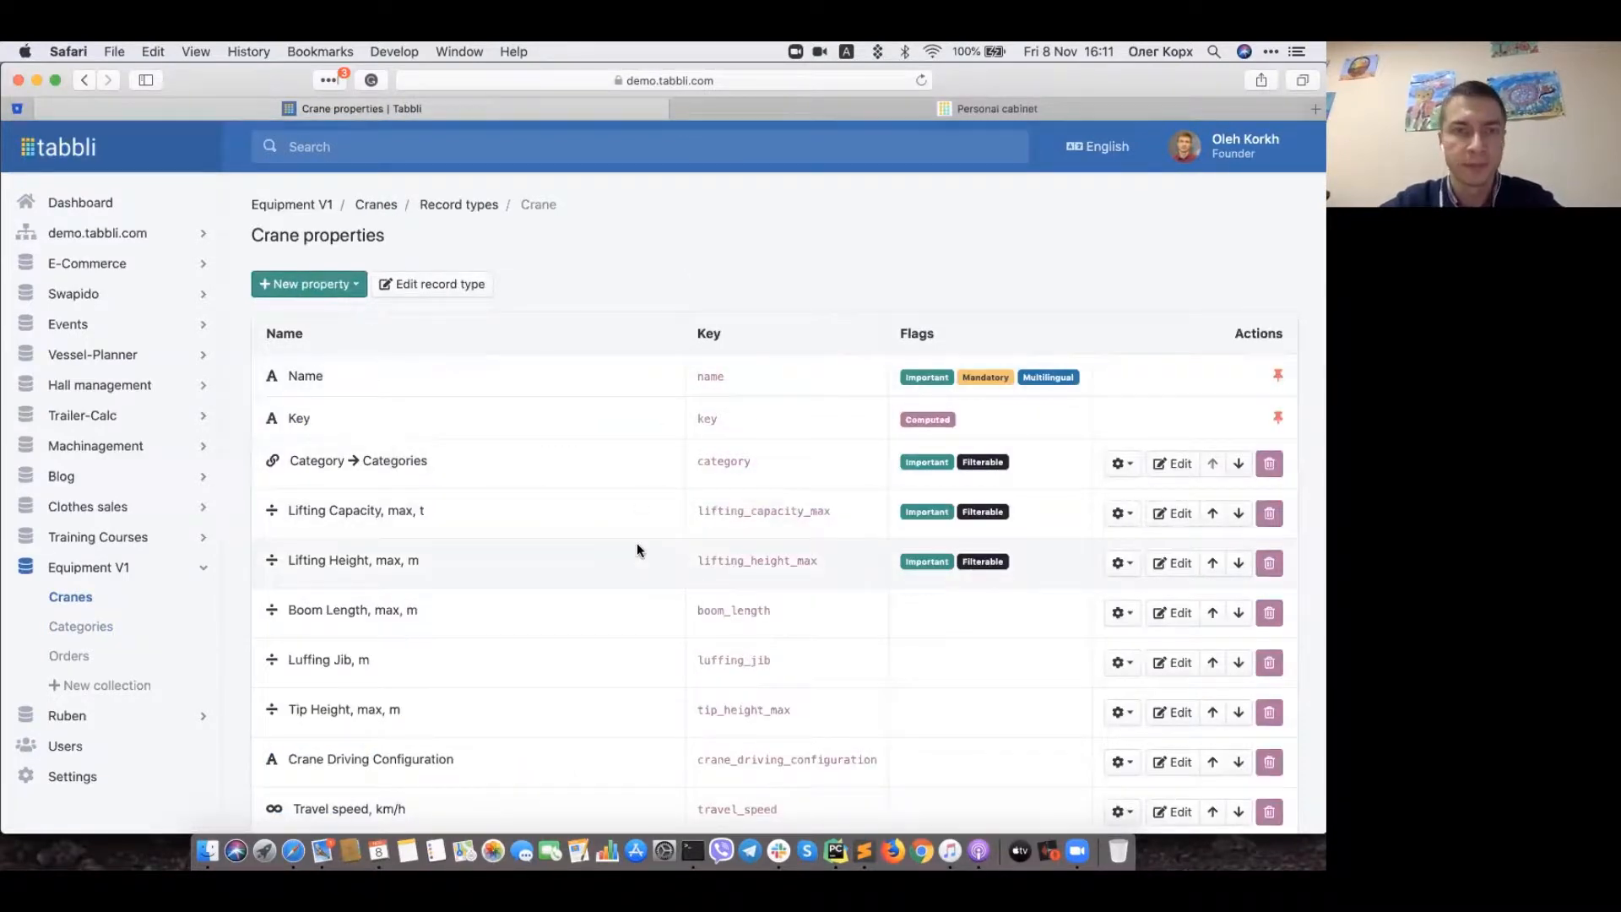
scroll(637, 547, "down", 2)
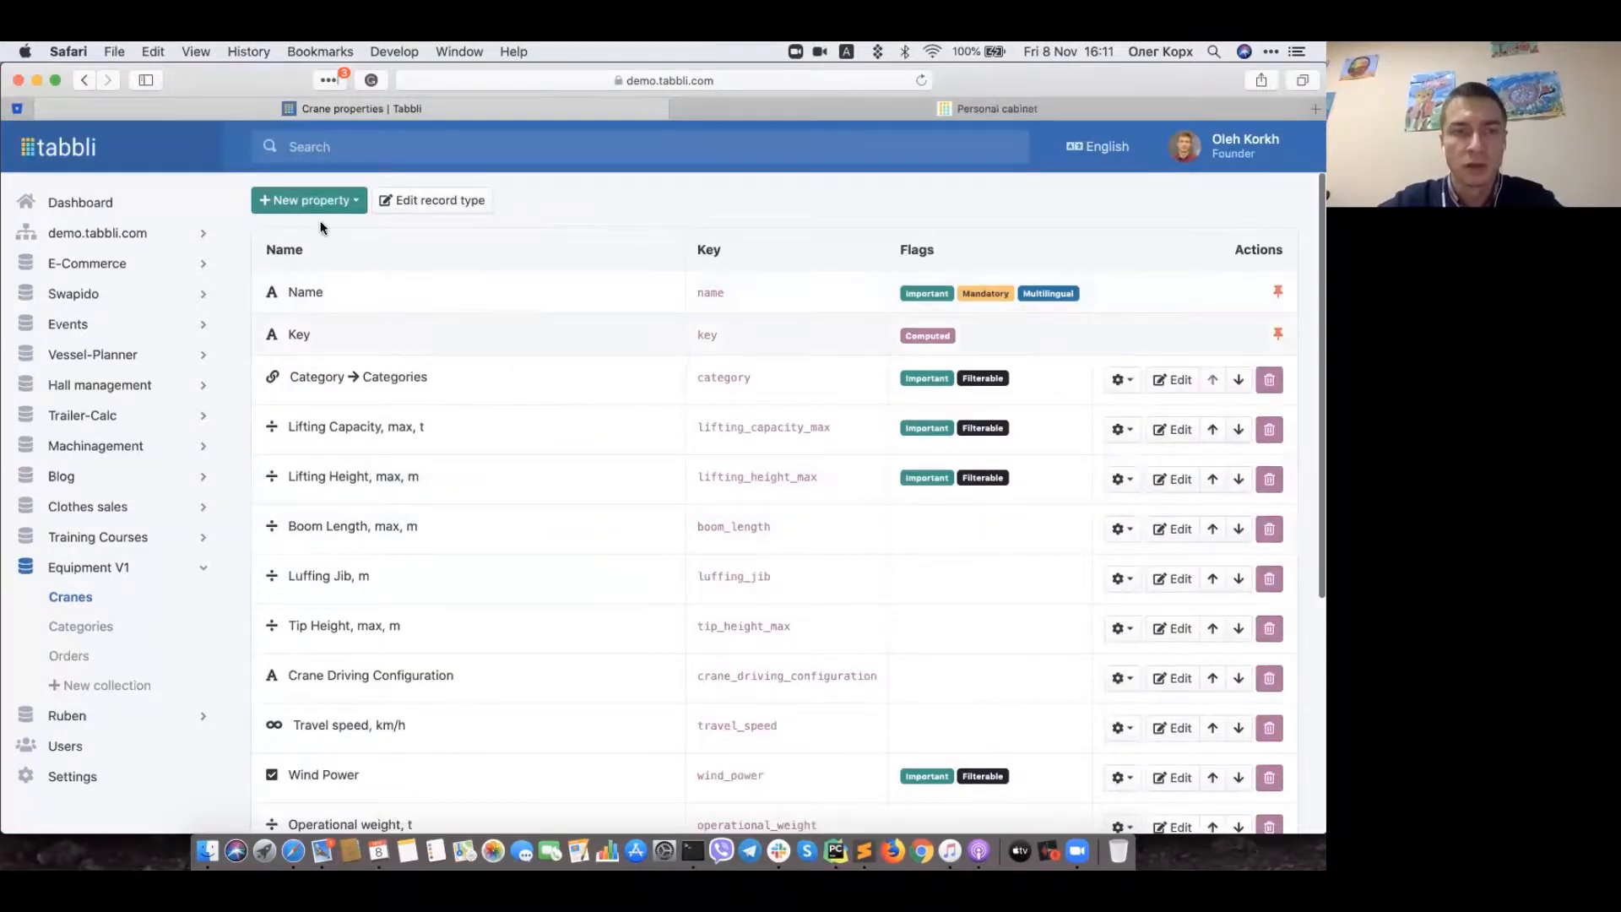
scroll(416, 236, "up", 1)
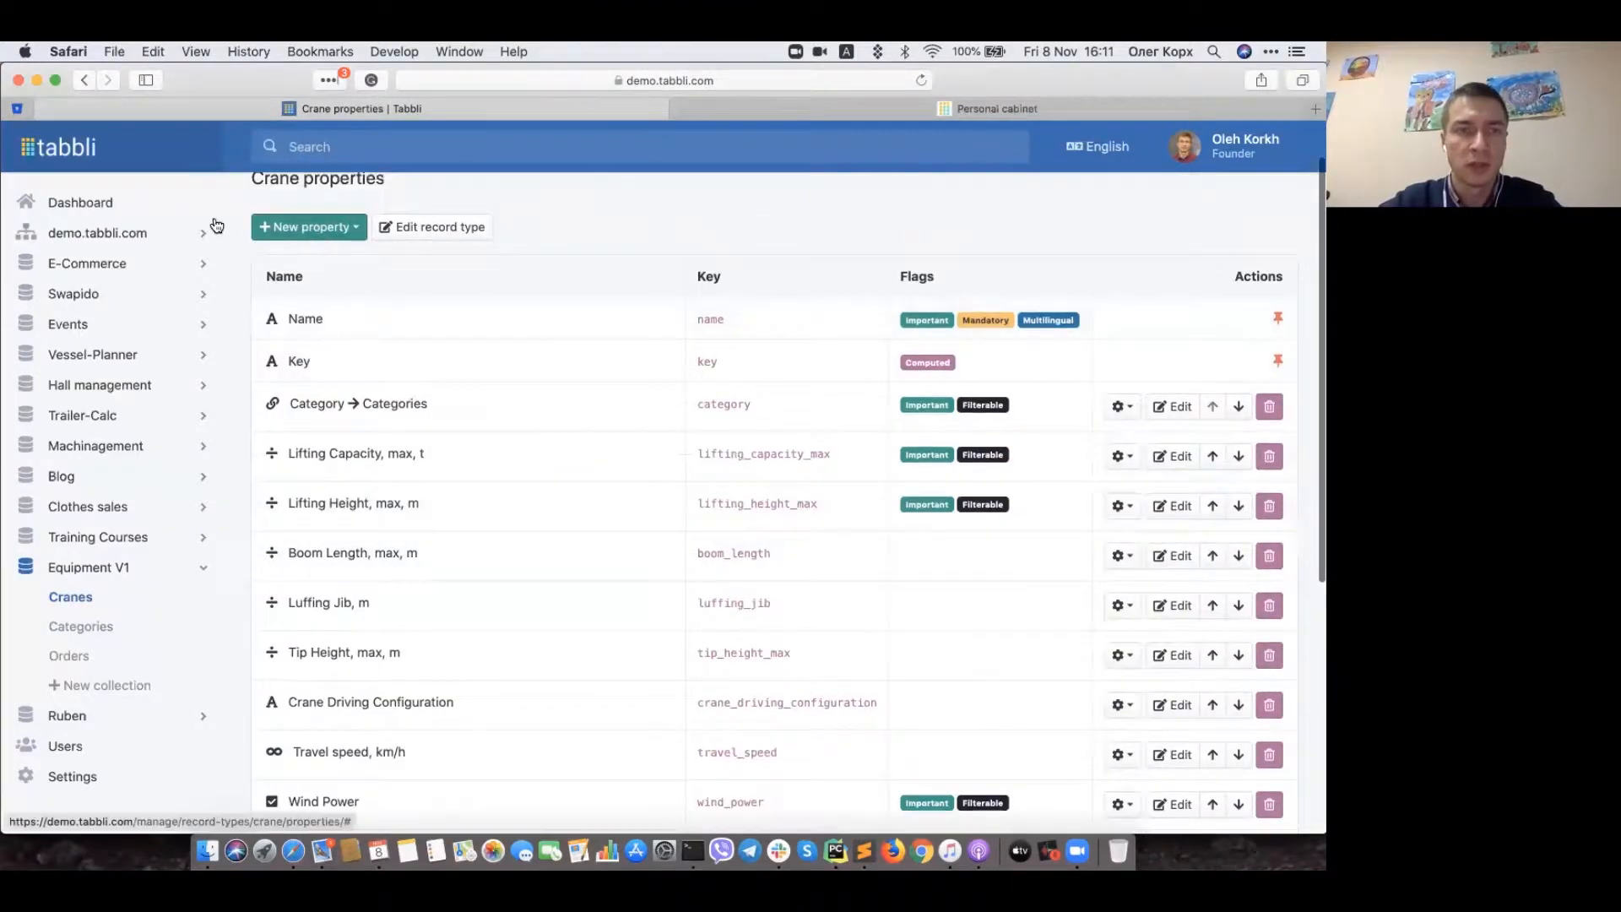
Step: Browse the New property type list several times without choosing a type
left_click(291, 231)
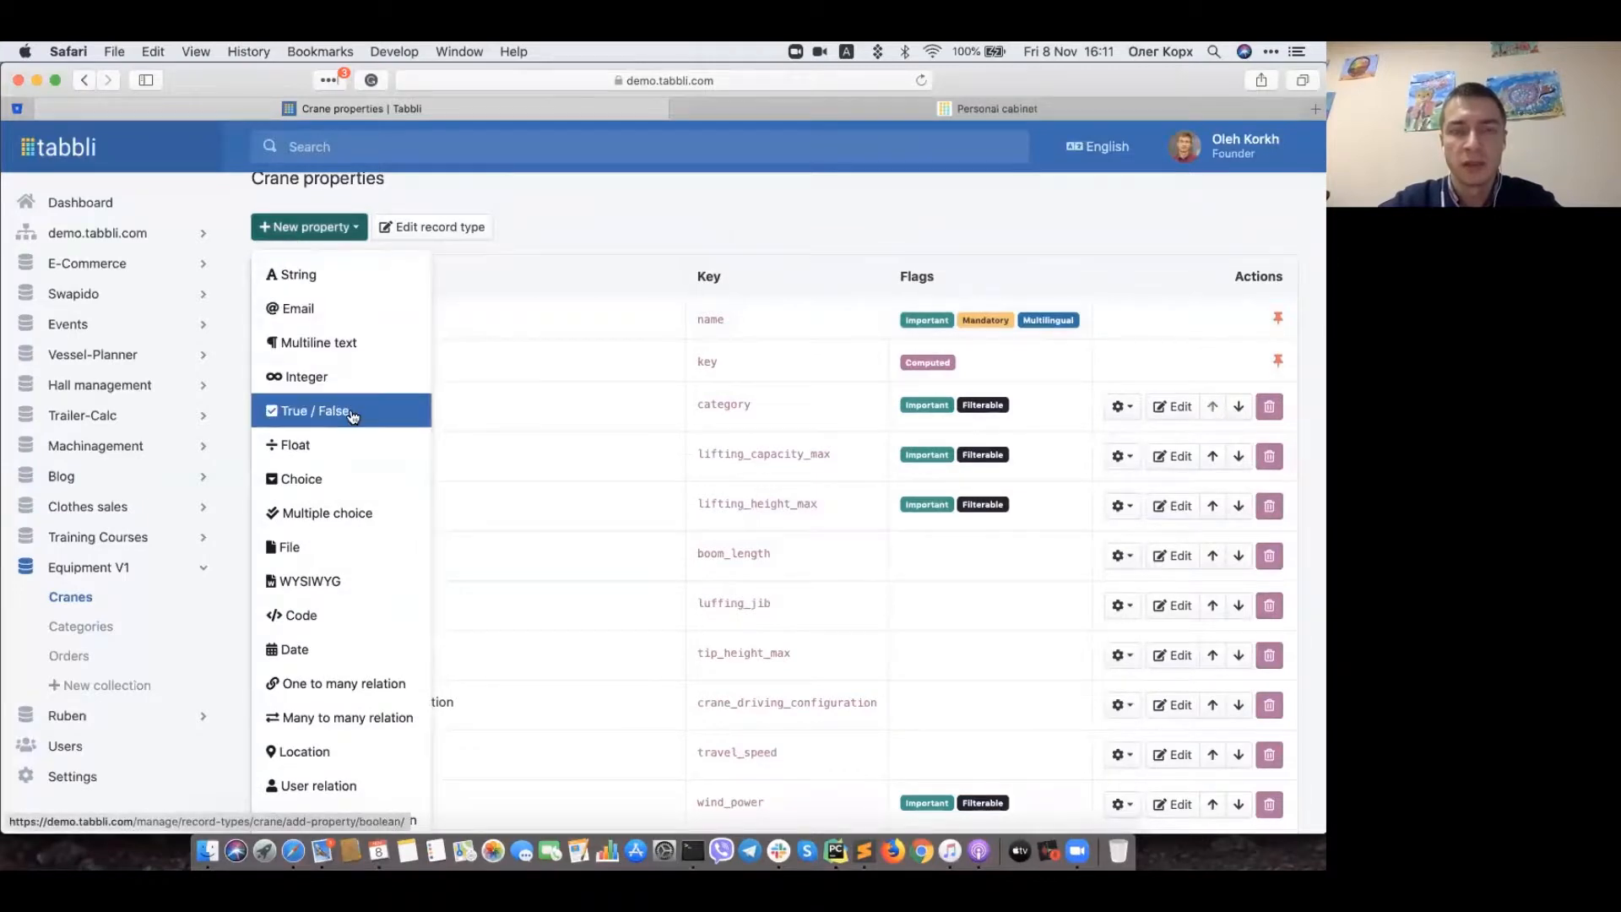
scroll(353, 416, "down", 2)
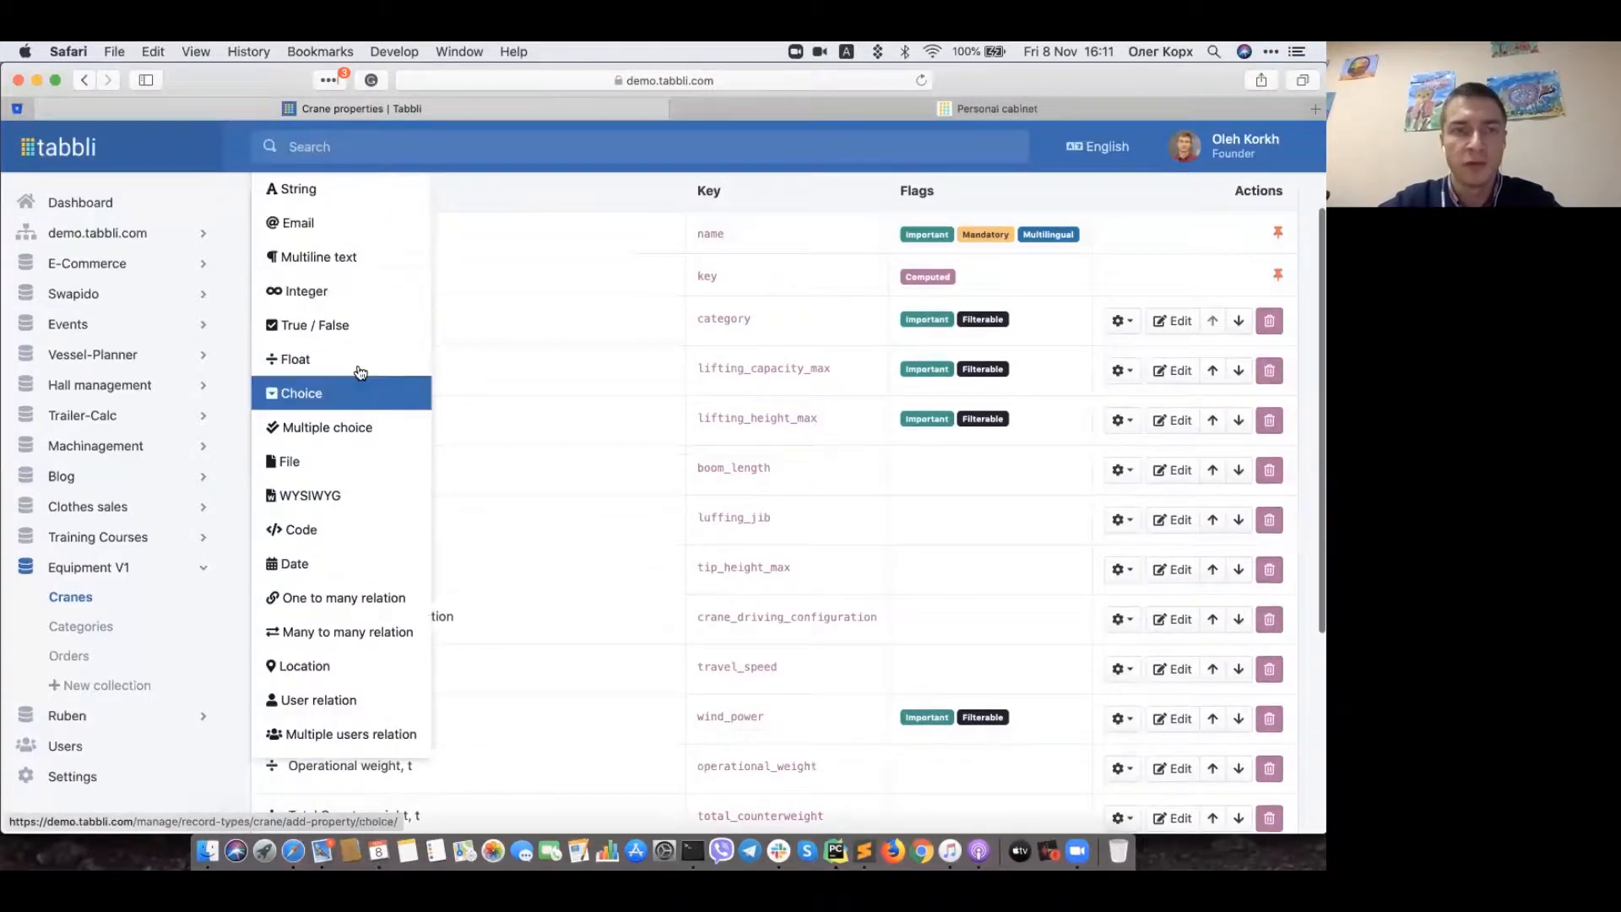
key("Down")
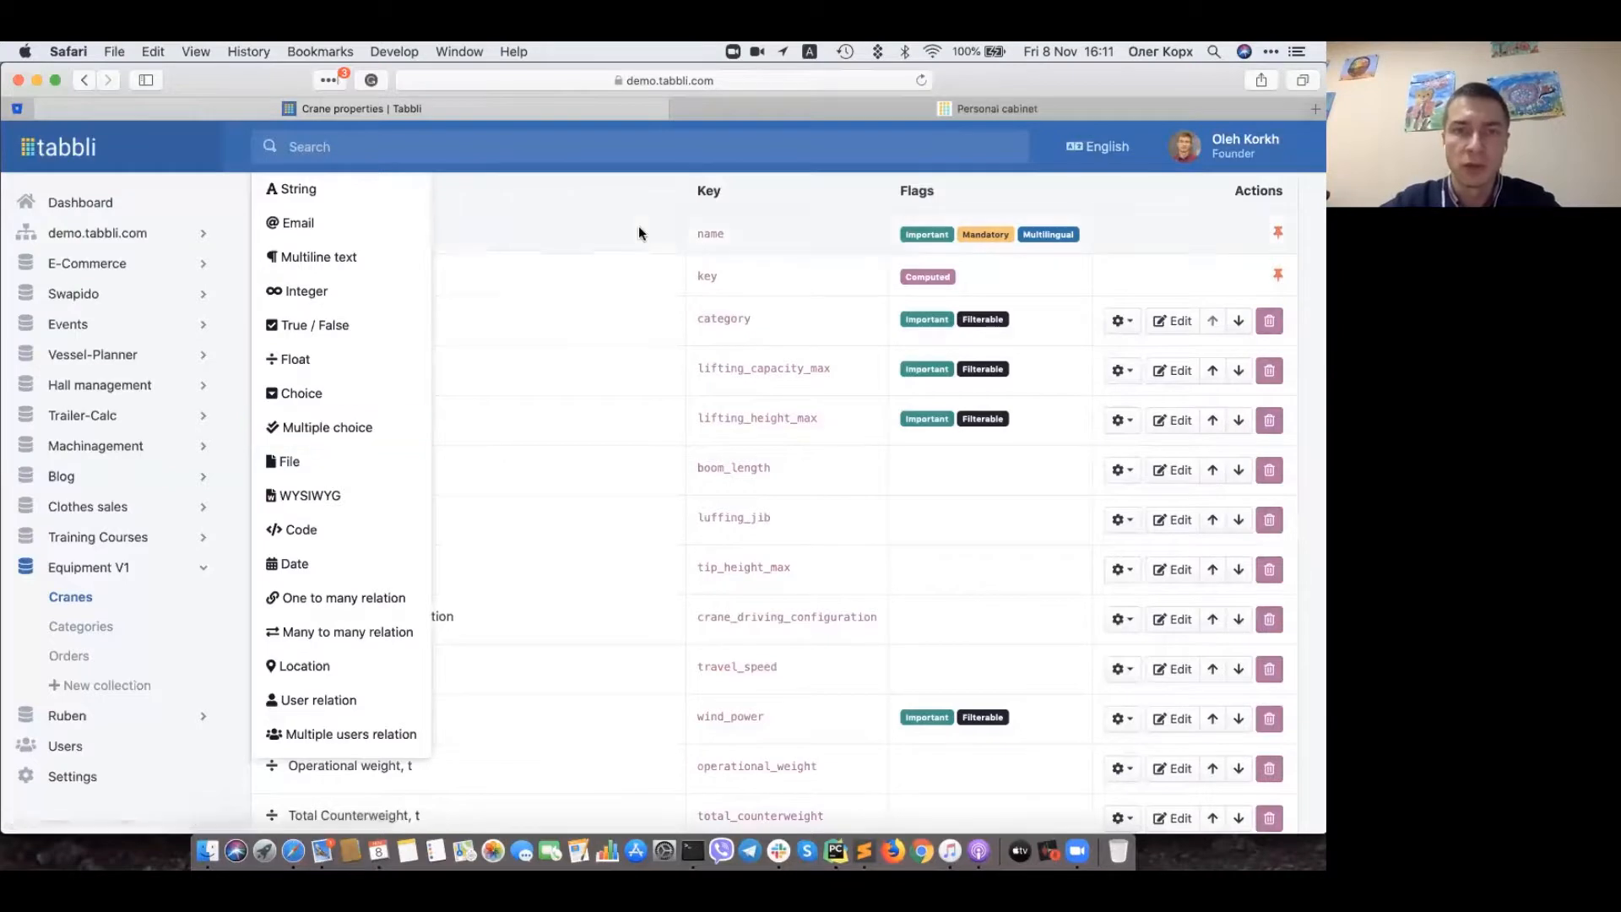
left_click(236, 322)
scroll(236, 322, "up", 2)
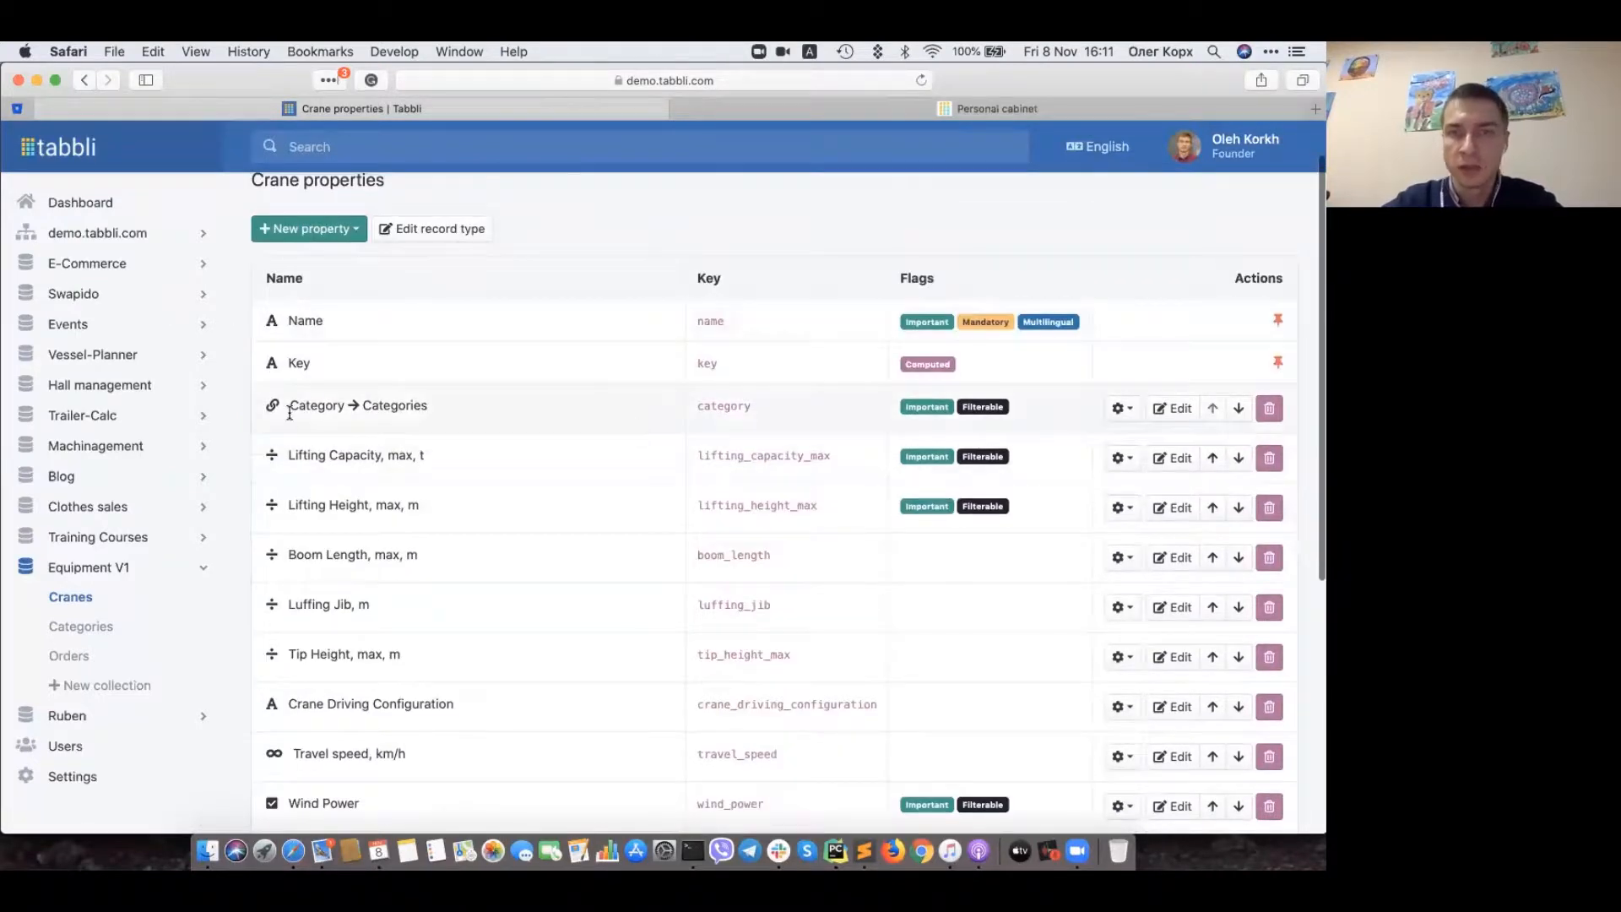
left_click(319, 228)
scroll(327, 616, "down", 1)
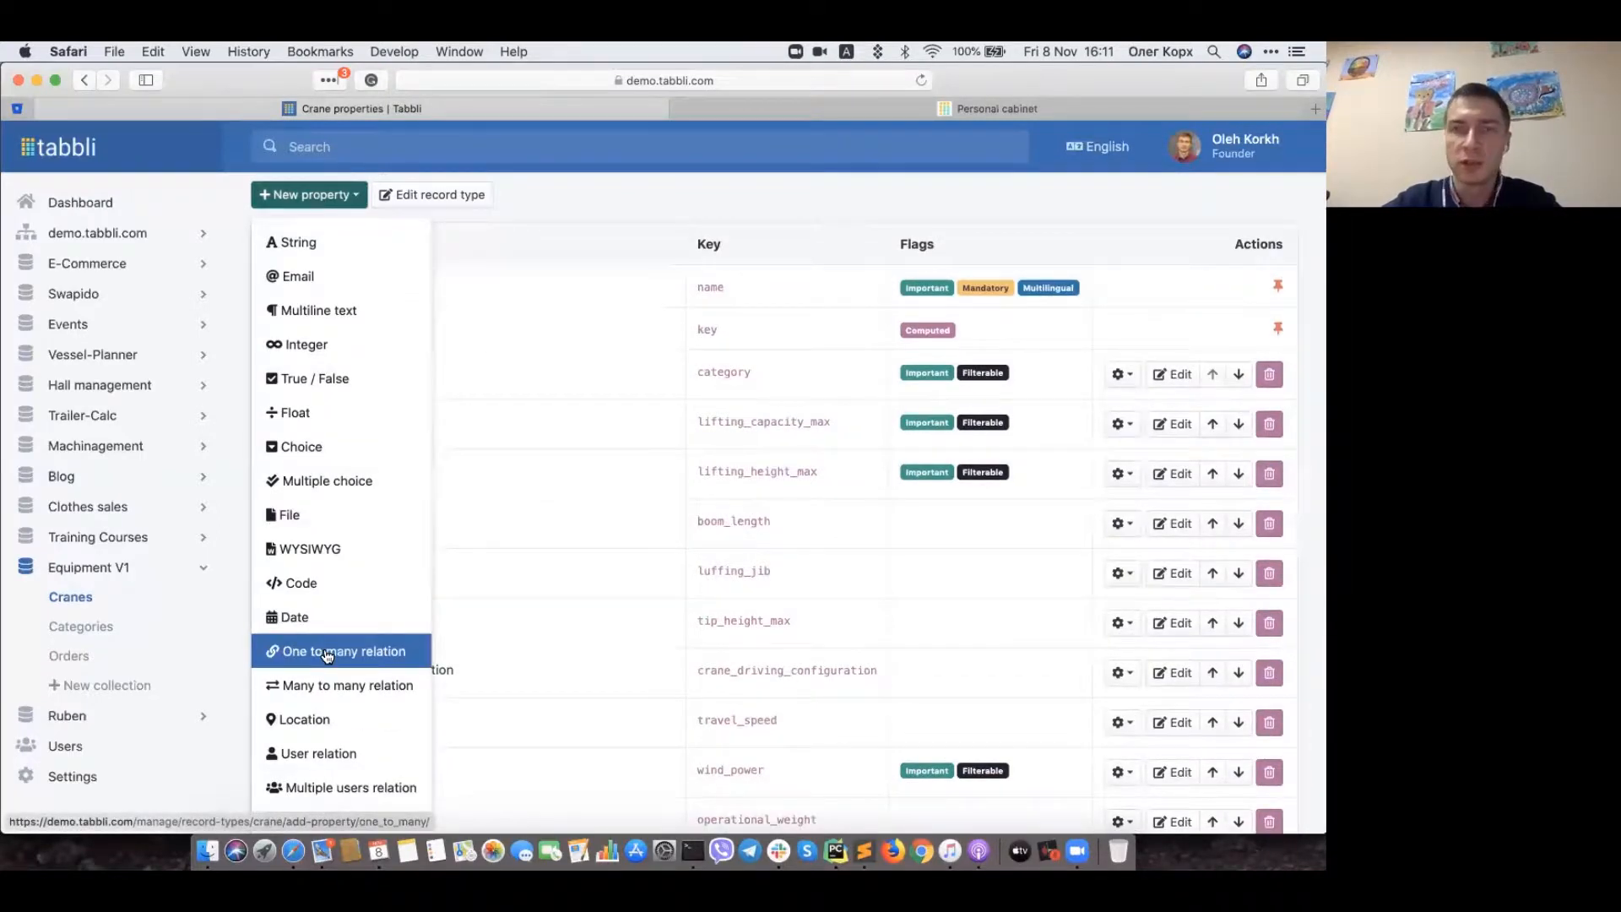
left_click(538, 239)
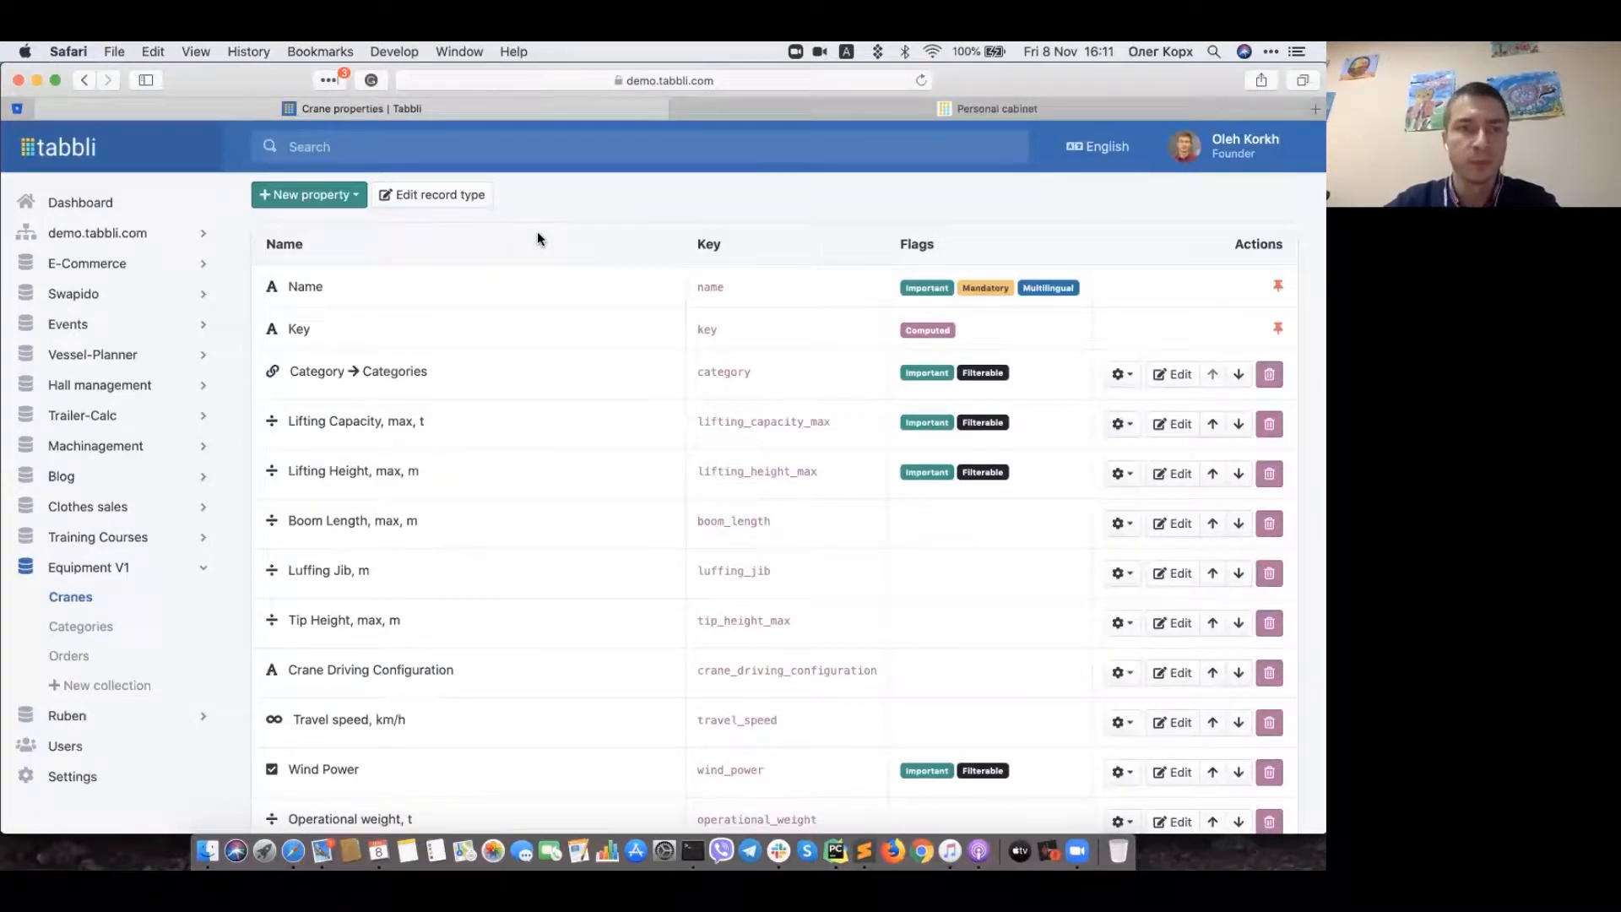
left_click(329, 203)
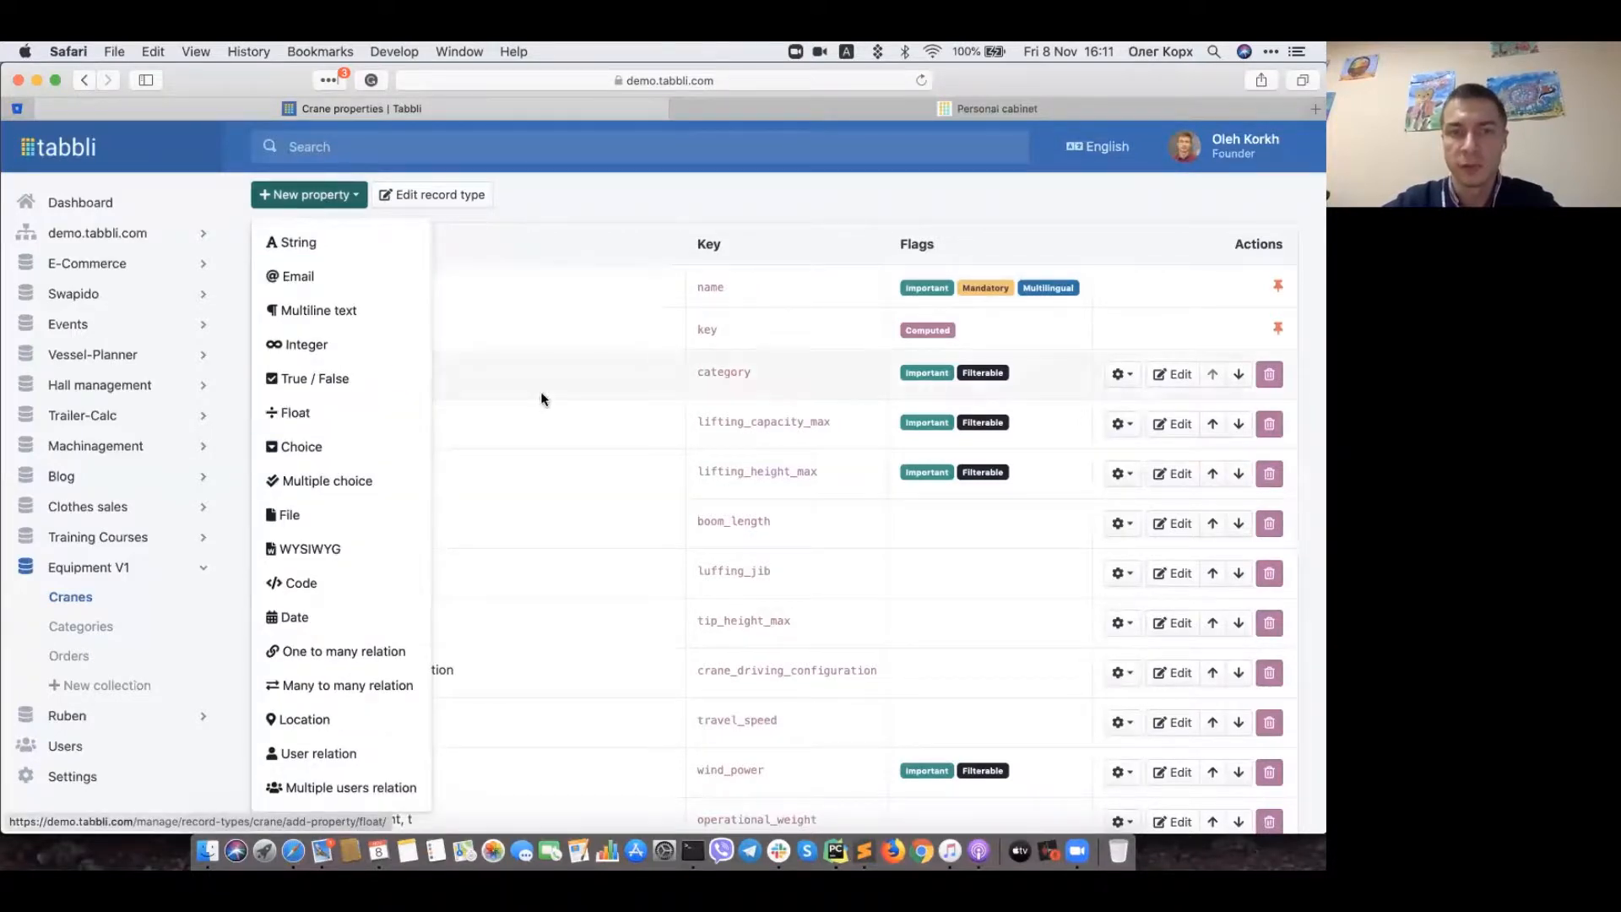
left_click(570, 205)
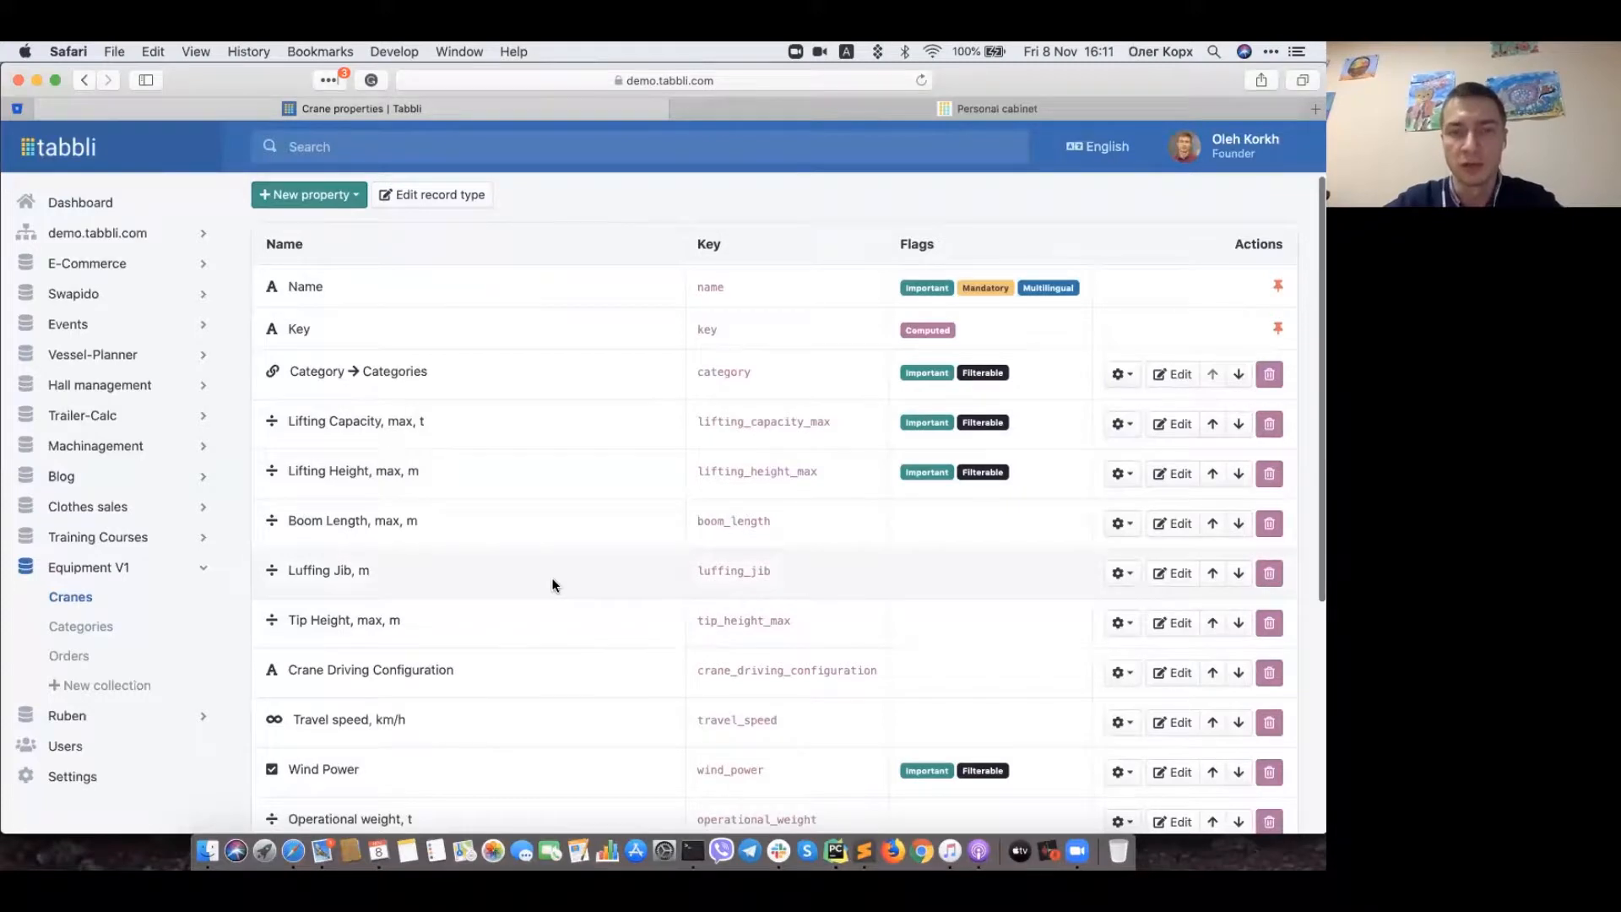
Step: Choose Float under New property to open an empty Create property form for Crane
scroll(552, 584, "down", 3)
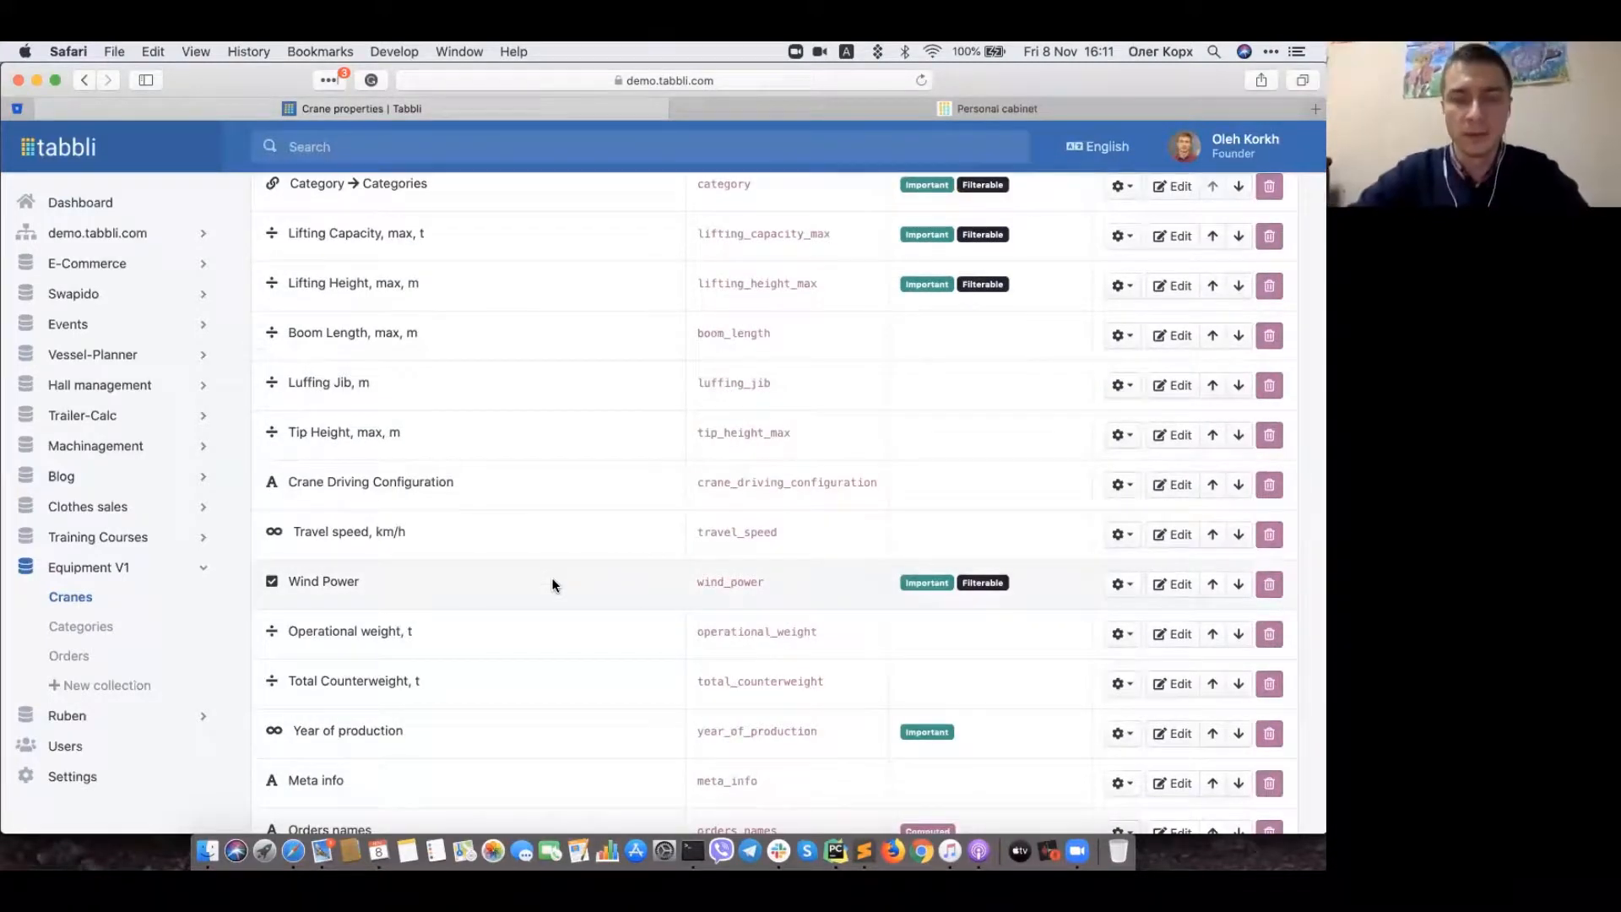
scroll(553, 584, "up", 1)
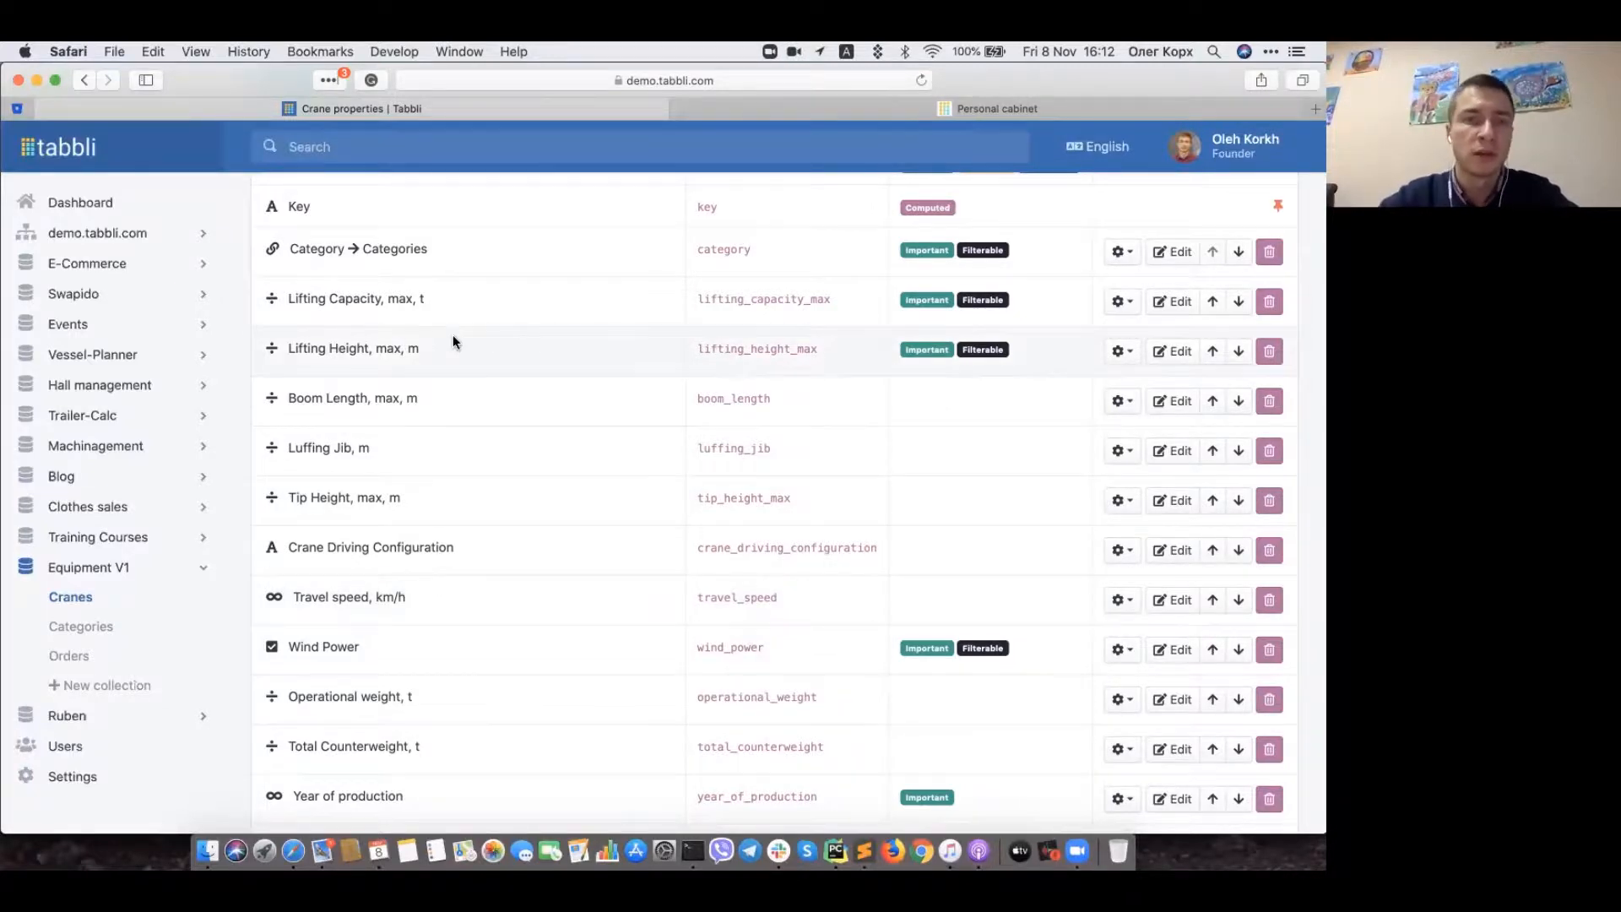
scroll(452, 341, "up", 3)
scroll(509, 341, "down", 1)
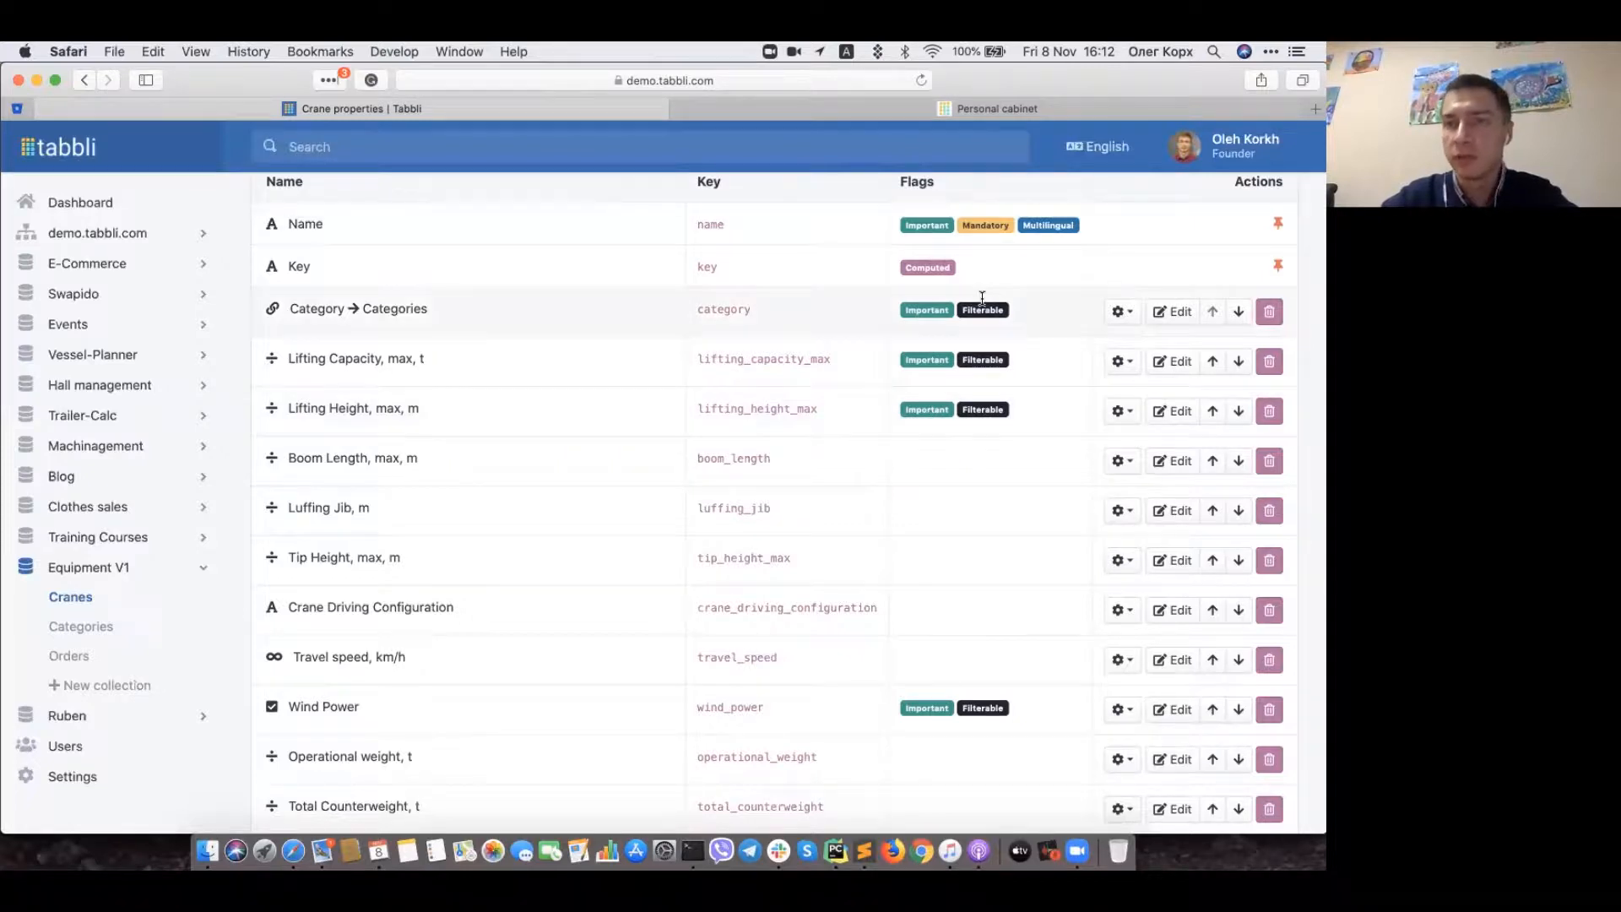
scroll(444, 265, "up", 2)
left_click(277, 255)
left_click(308, 473)
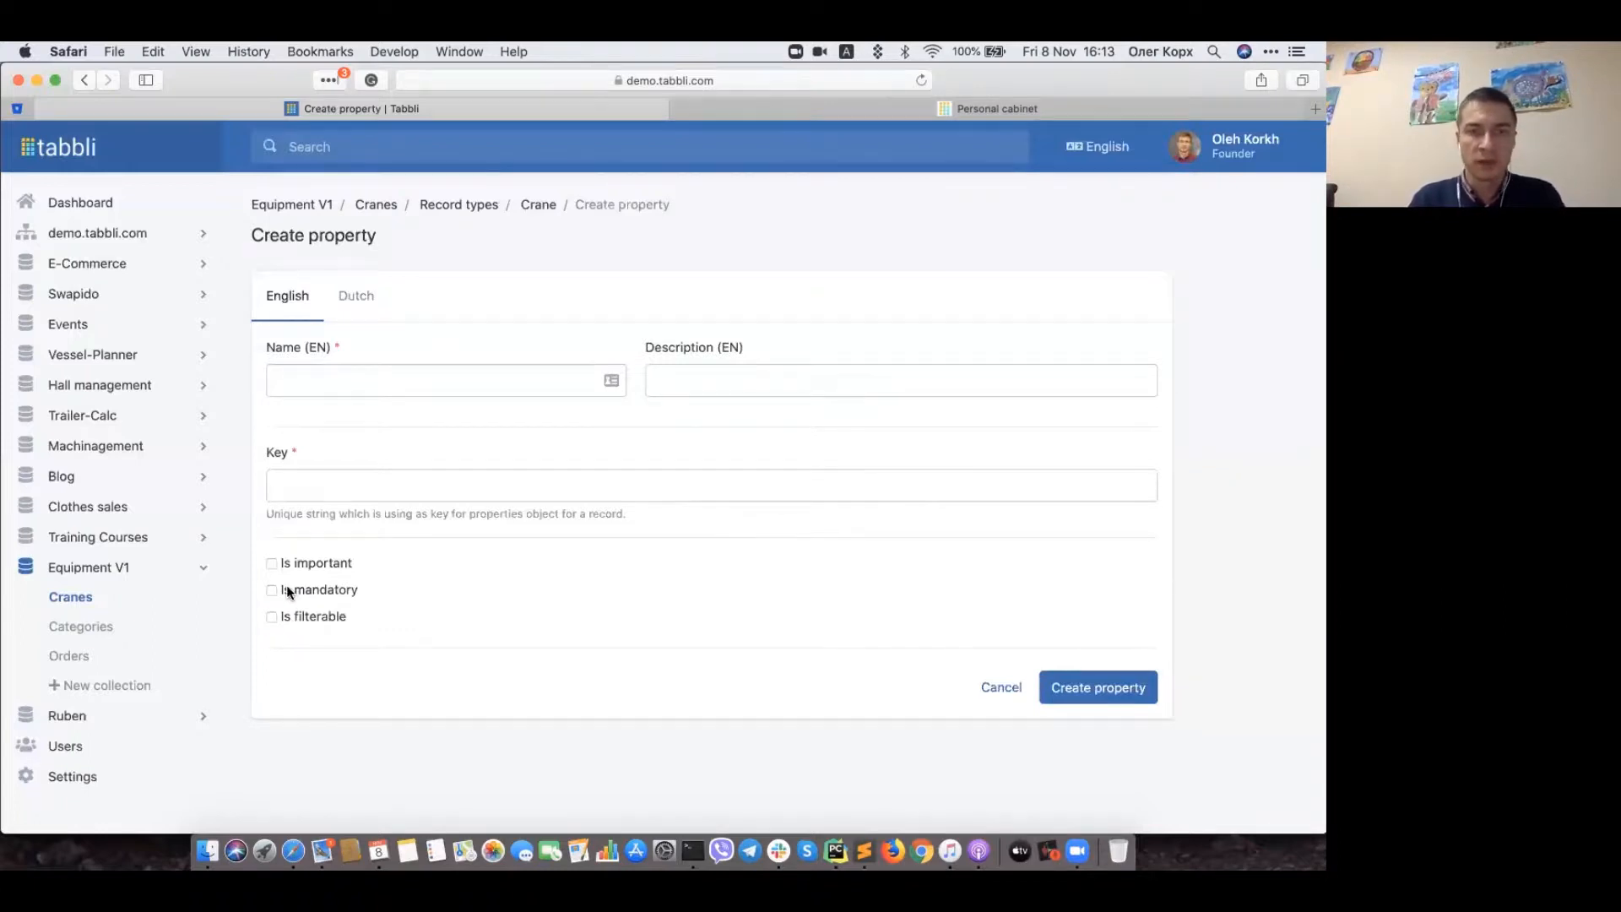
Step: Leave Is mandatory and Is important unchecked and exit via the Crane breadcrumb without saving
left_click(288, 590)
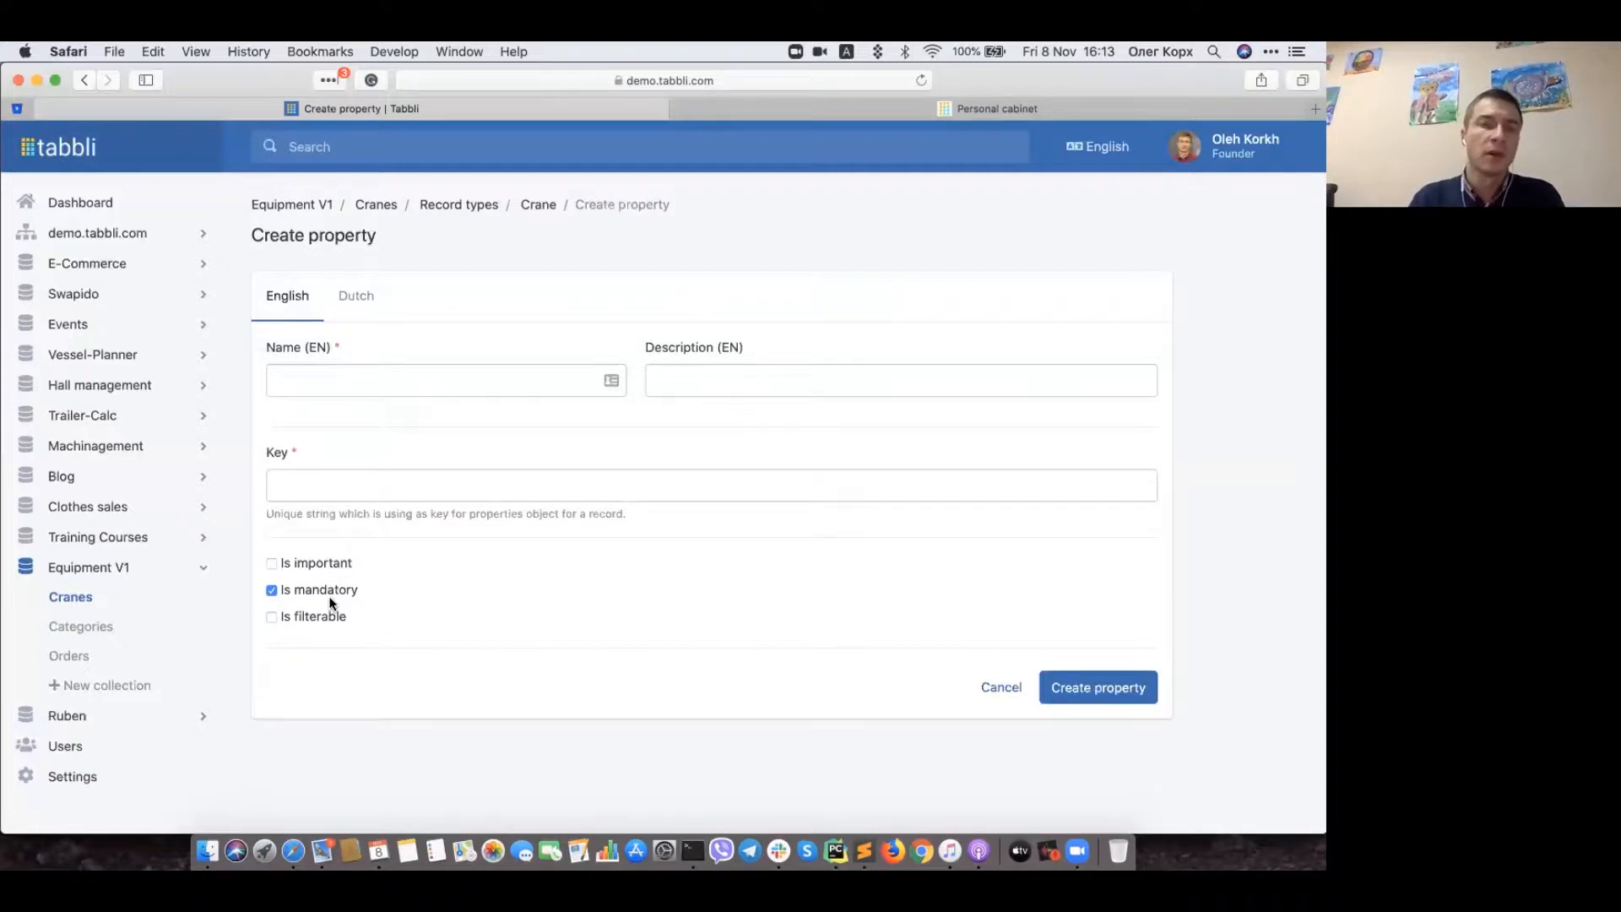
left_click(283, 593)
left_click(282, 567)
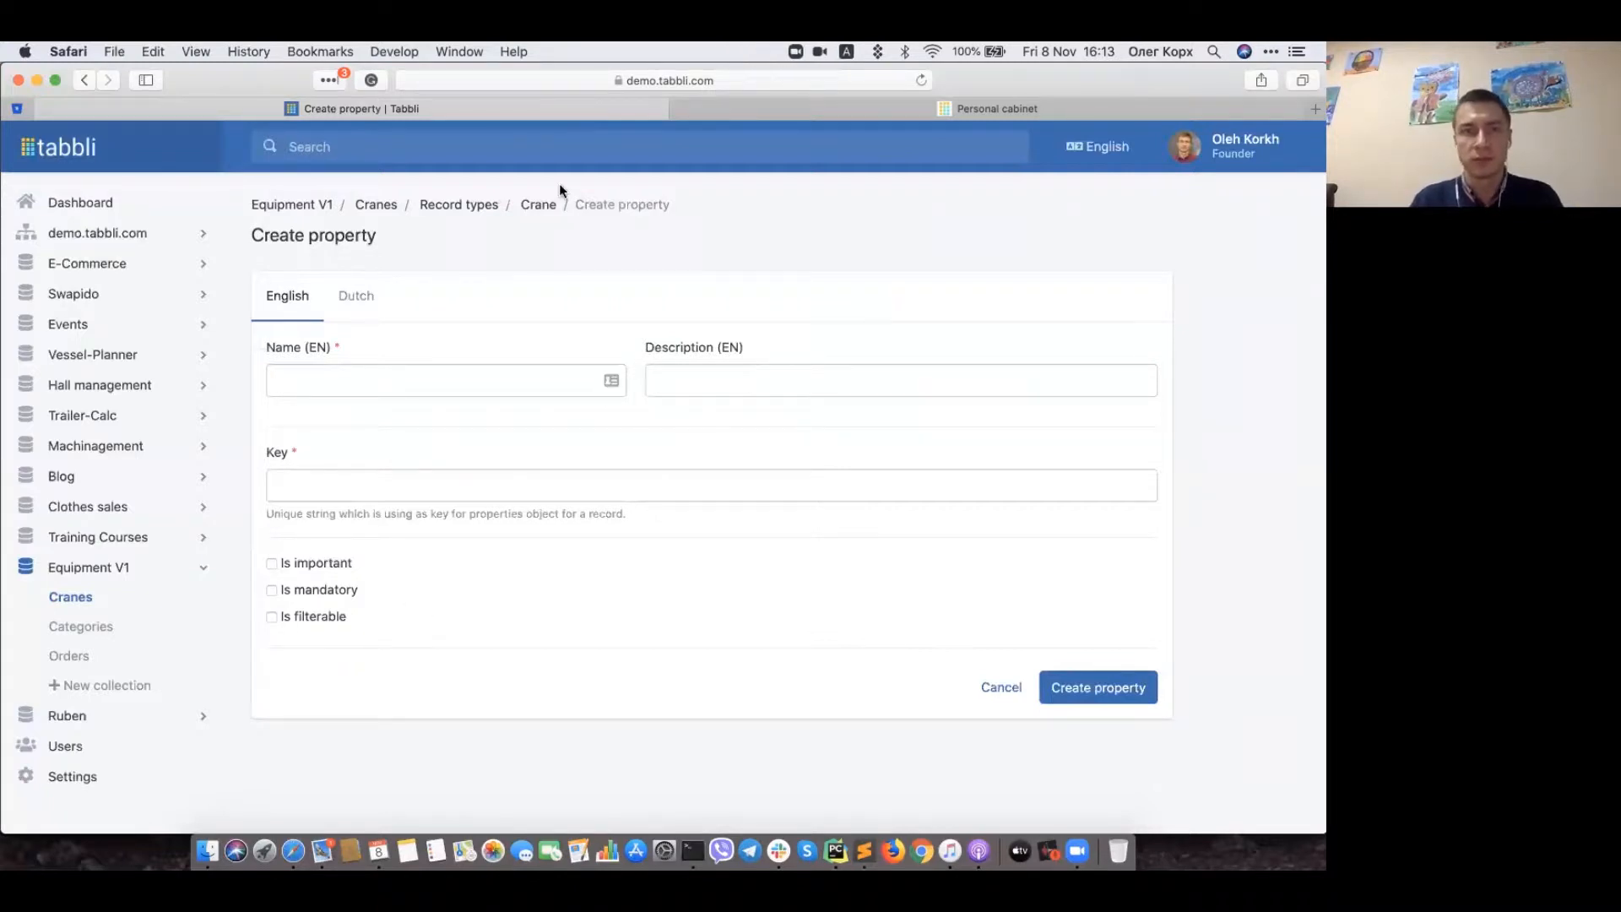
left_click(534, 206)
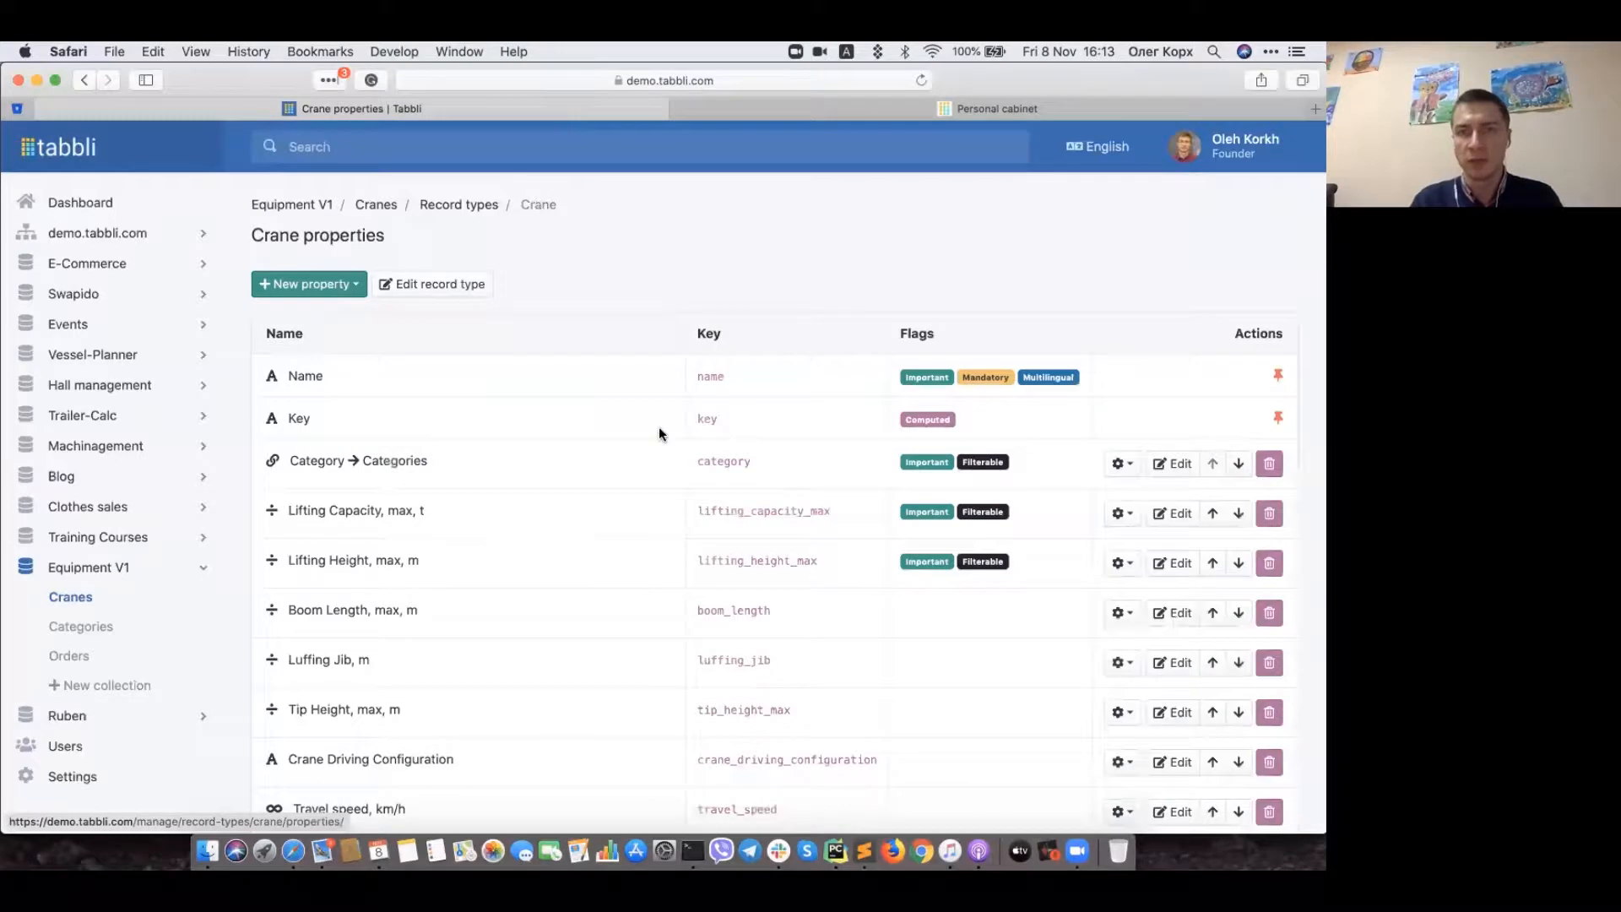
scroll(670, 471, "down", 5)
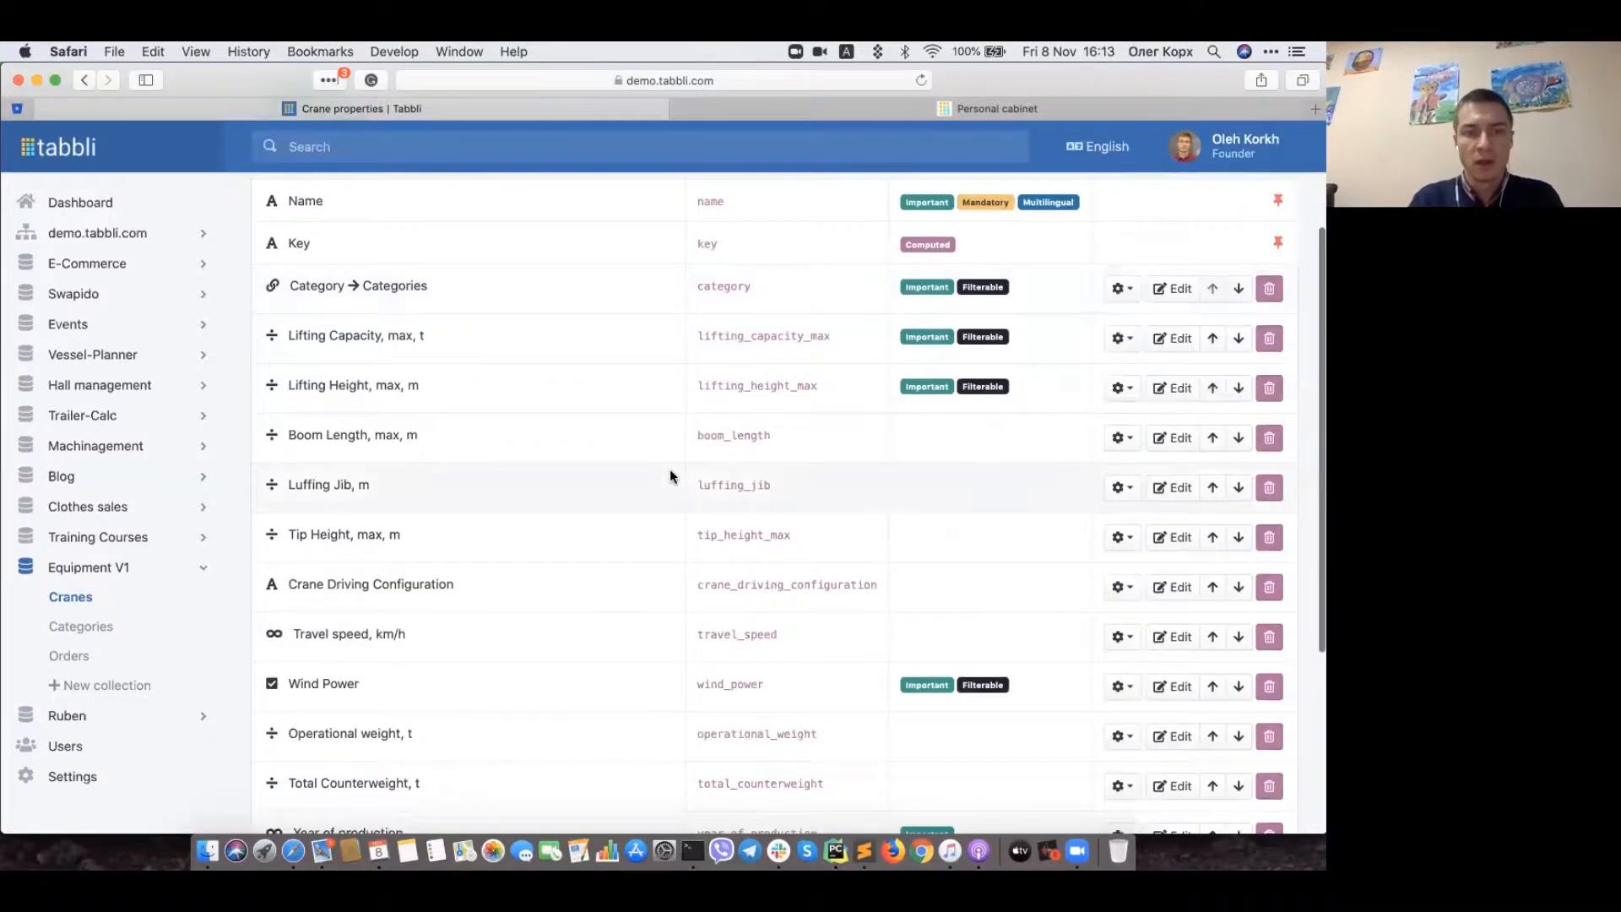
scroll(671, 470, "up", 5)
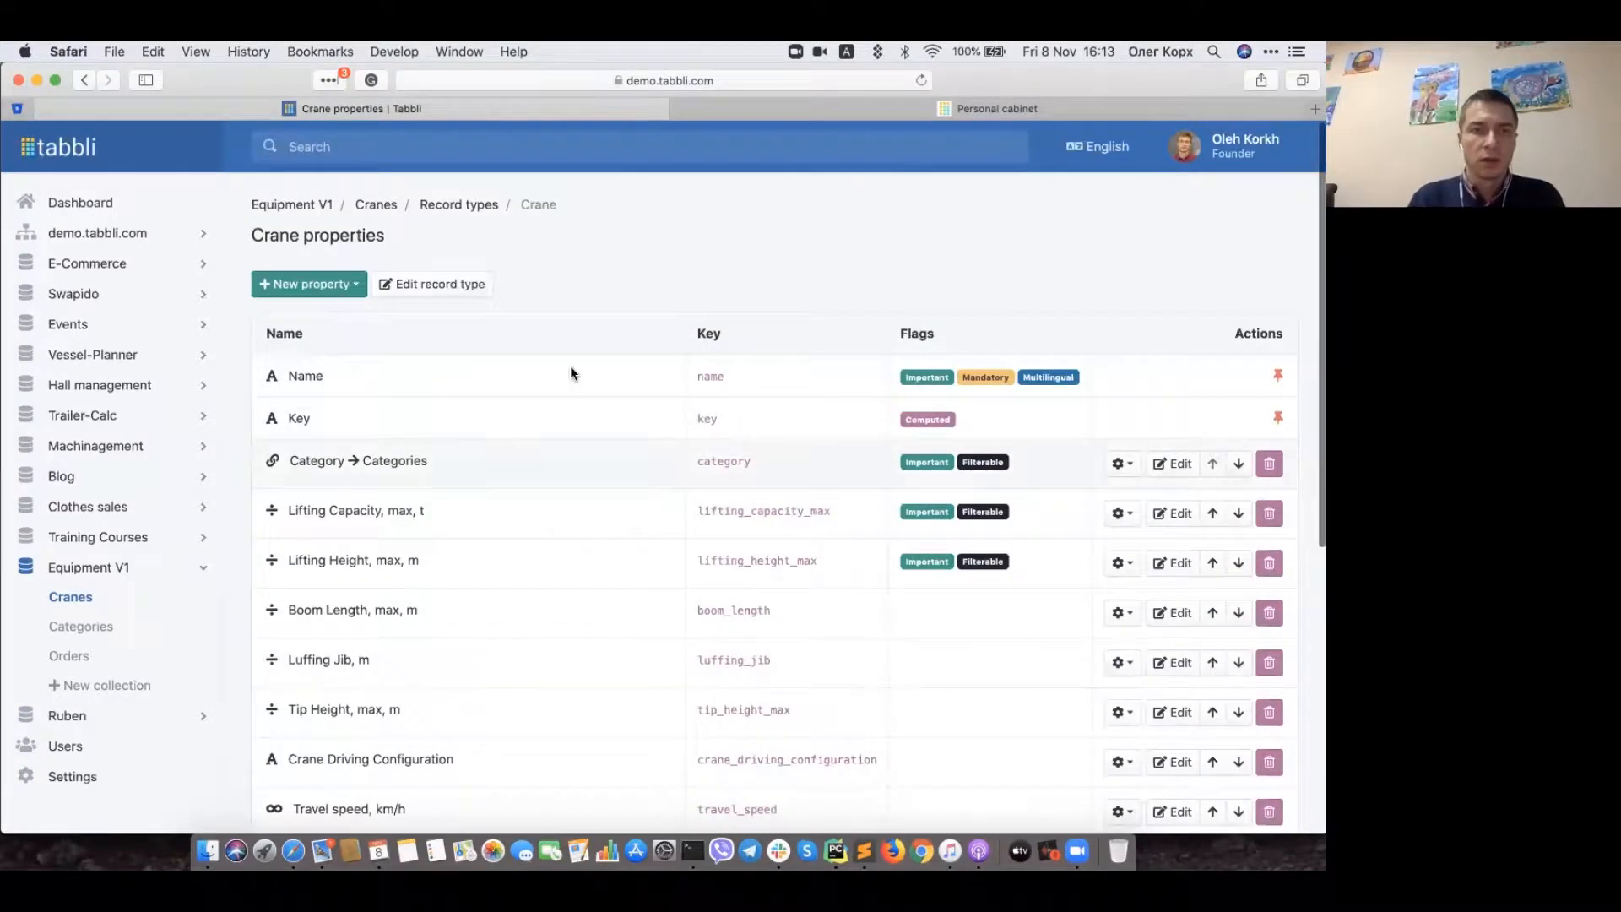
left_click(369, 205)
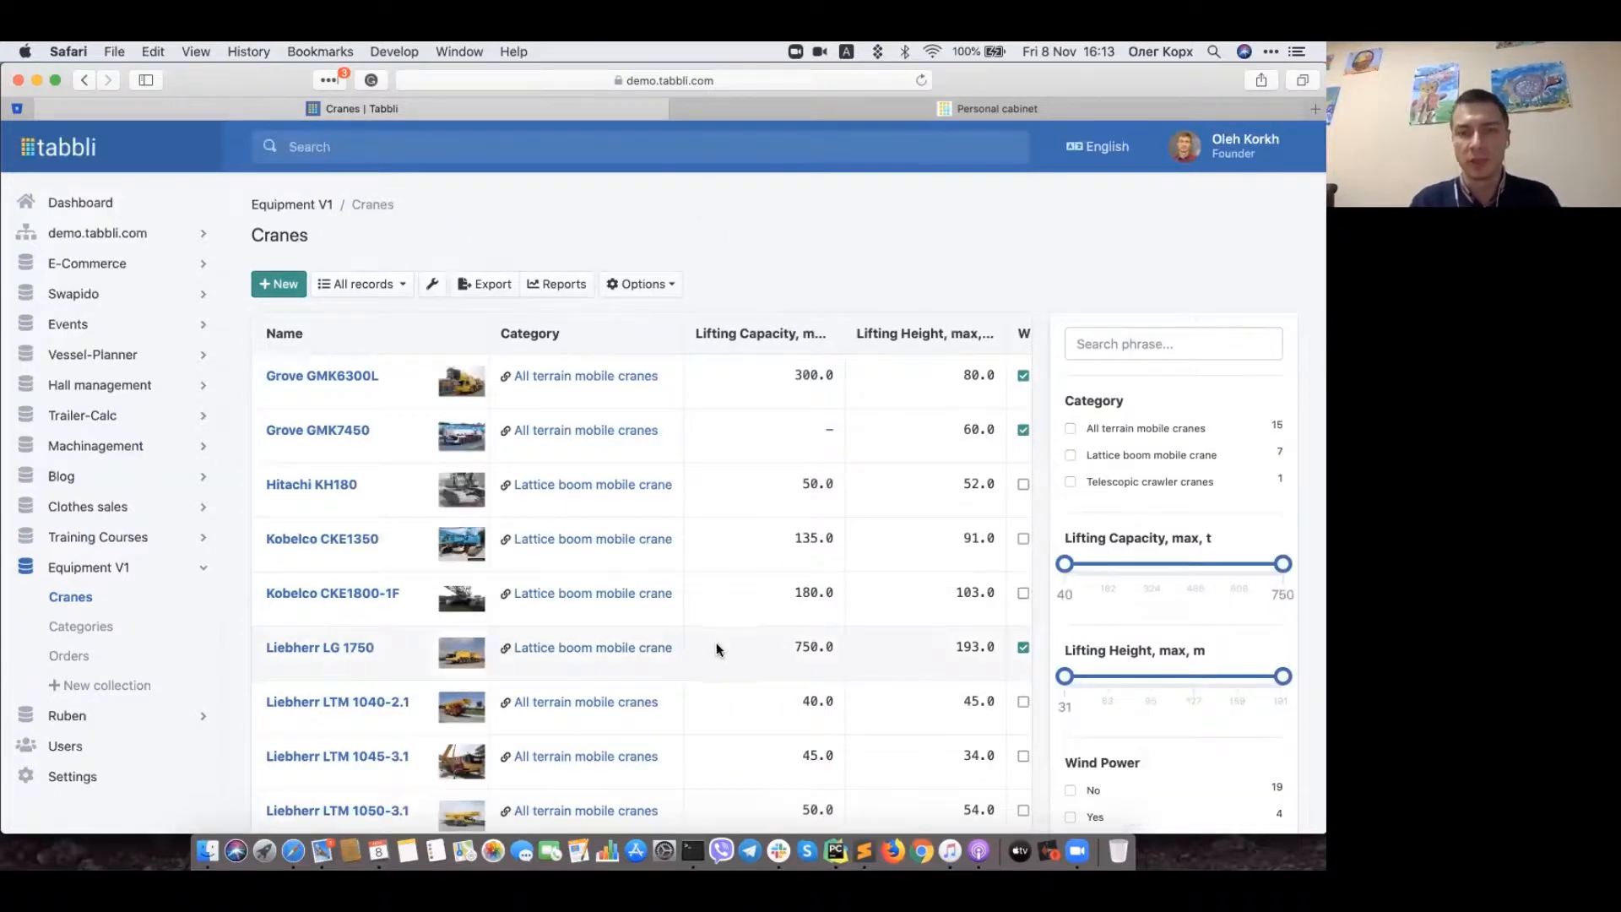
scroll(716, 646, "down", 4)
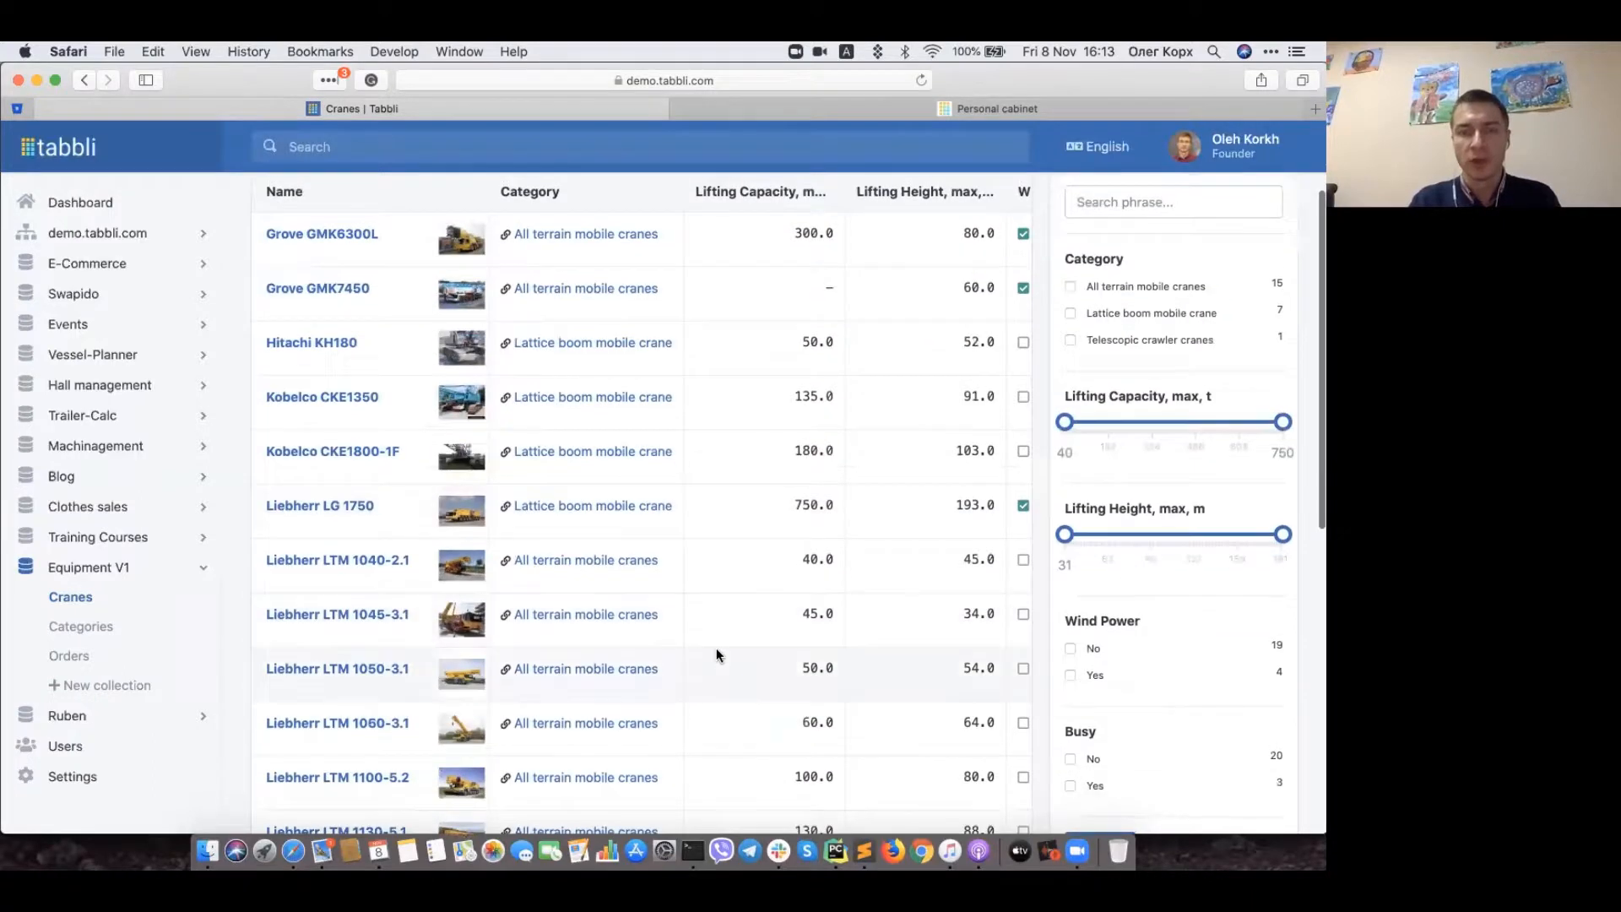
scroll(716, 655, "up", 1)
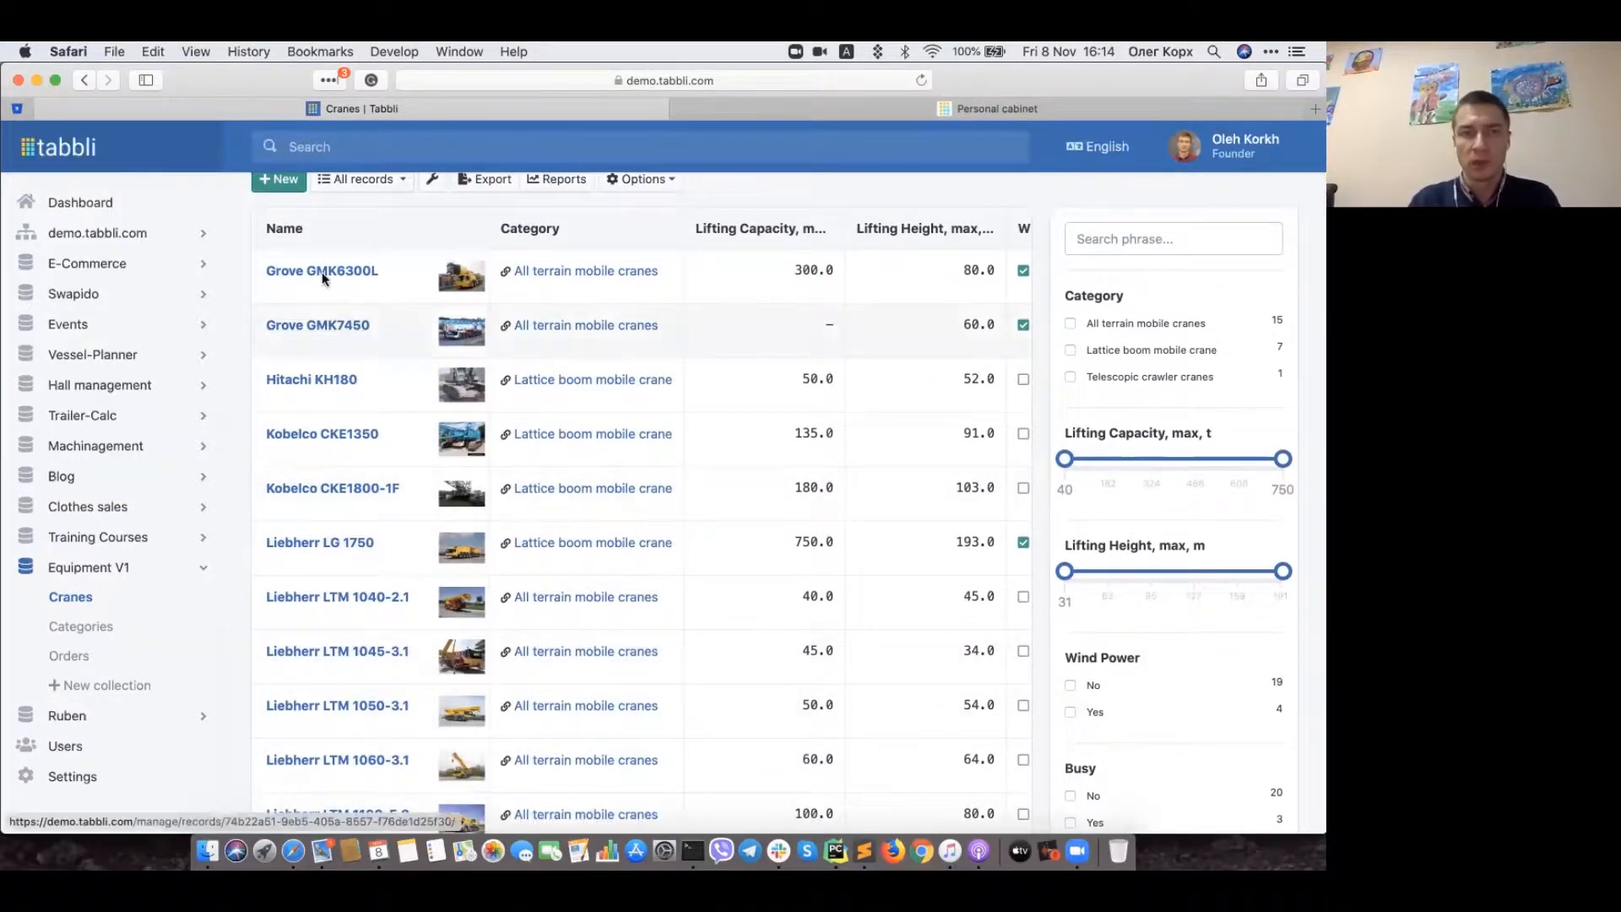
scroll(770, 515, "right", 2)
scroll(768, 509, "right", 7)
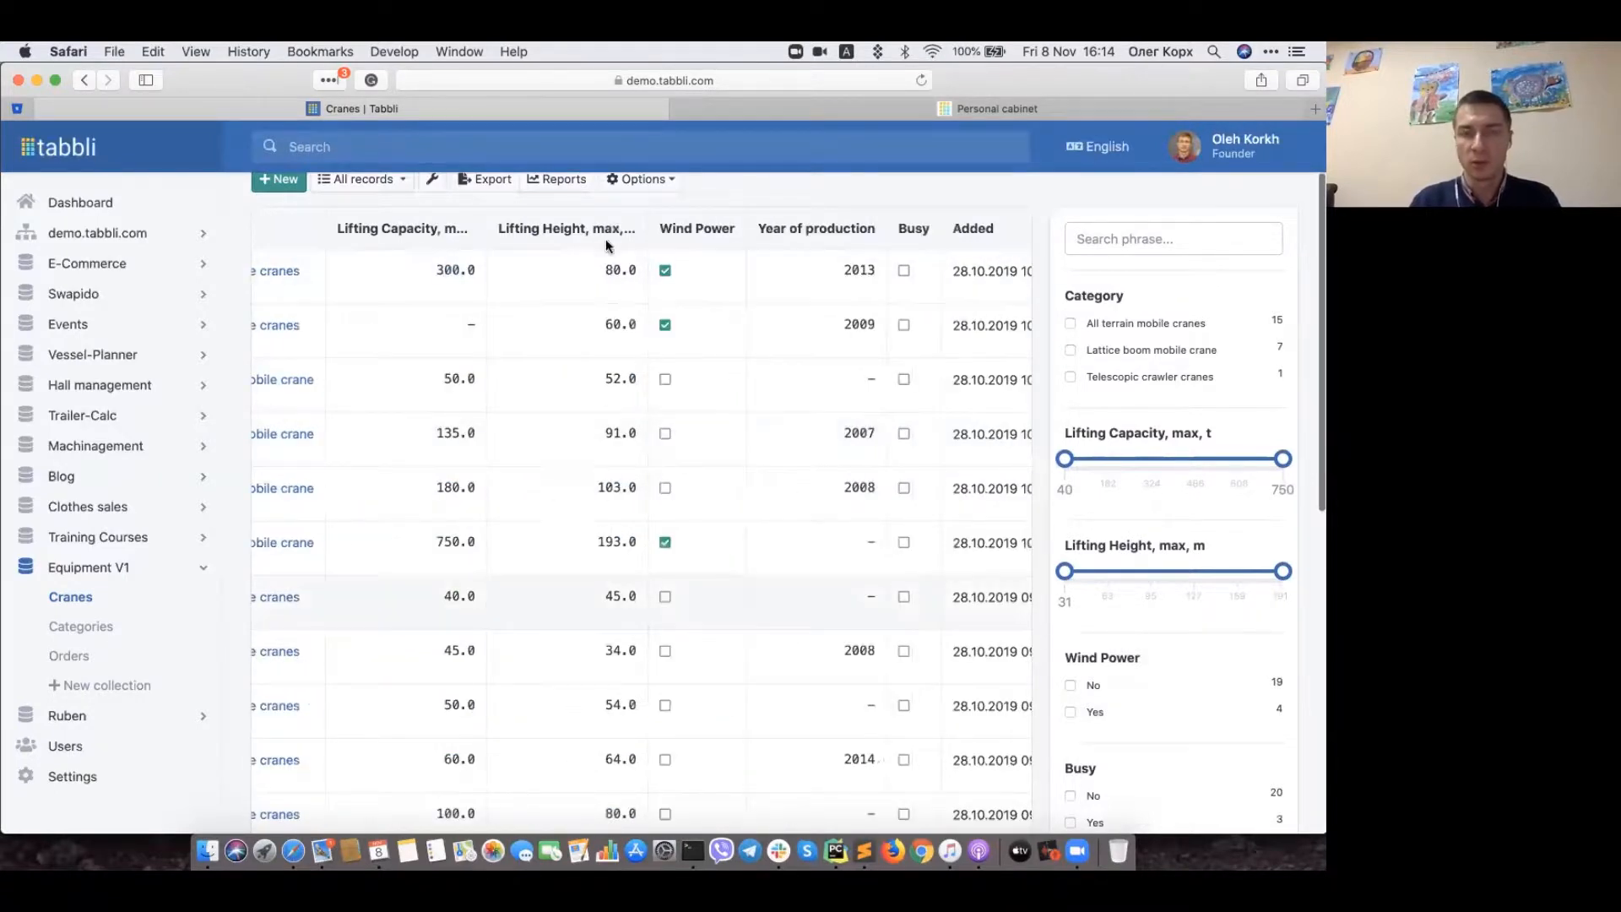
key("super+w")
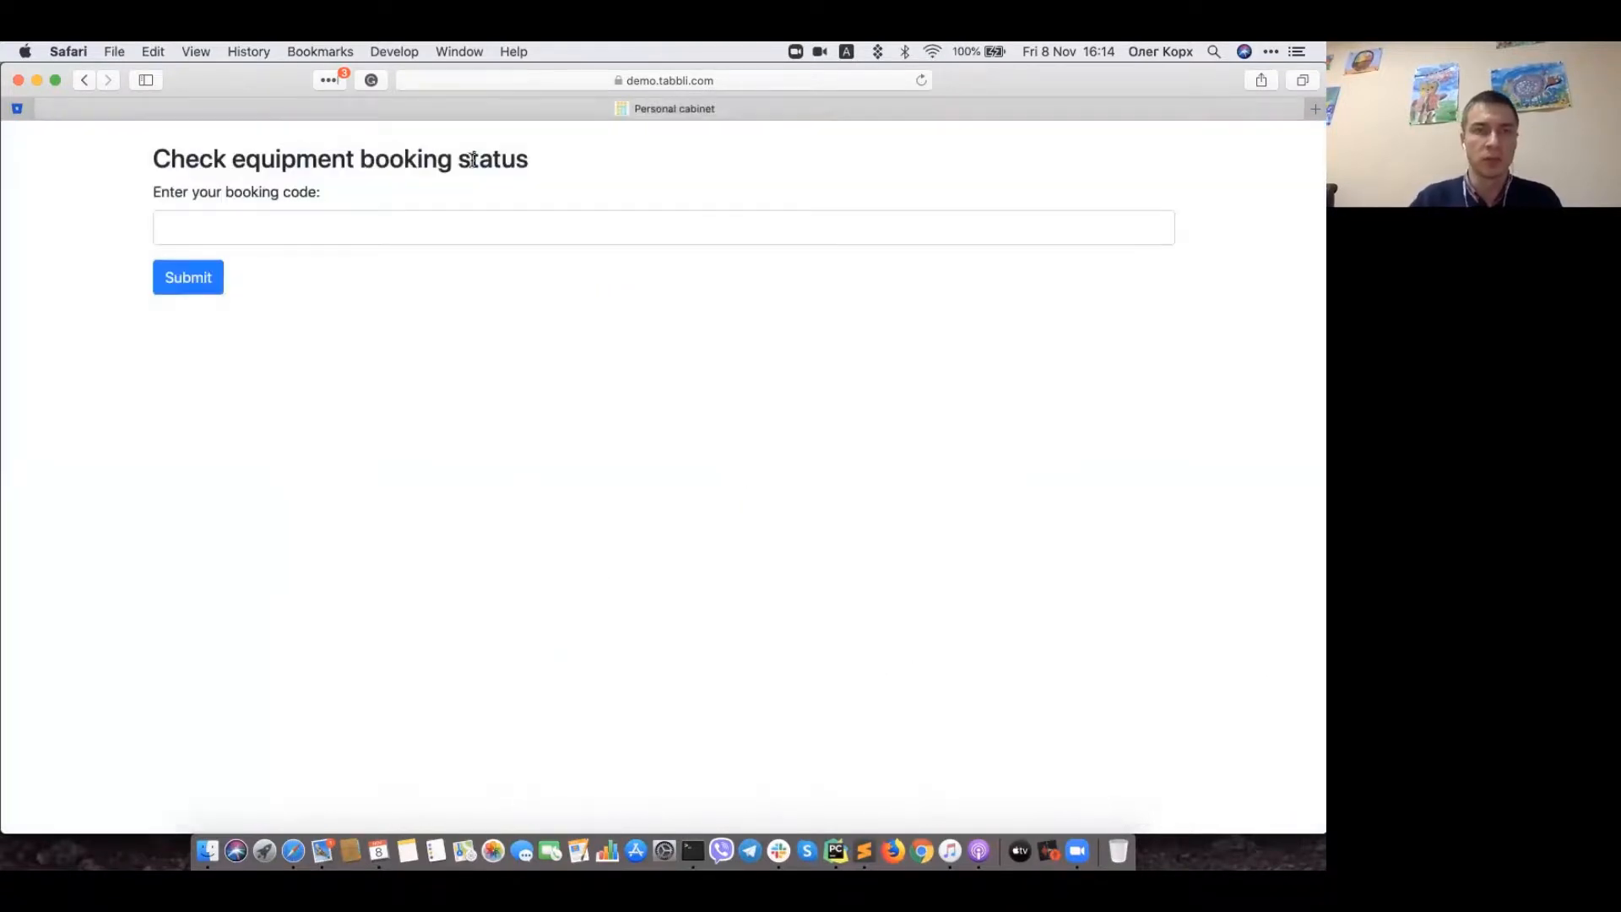
key("super+shift+t")
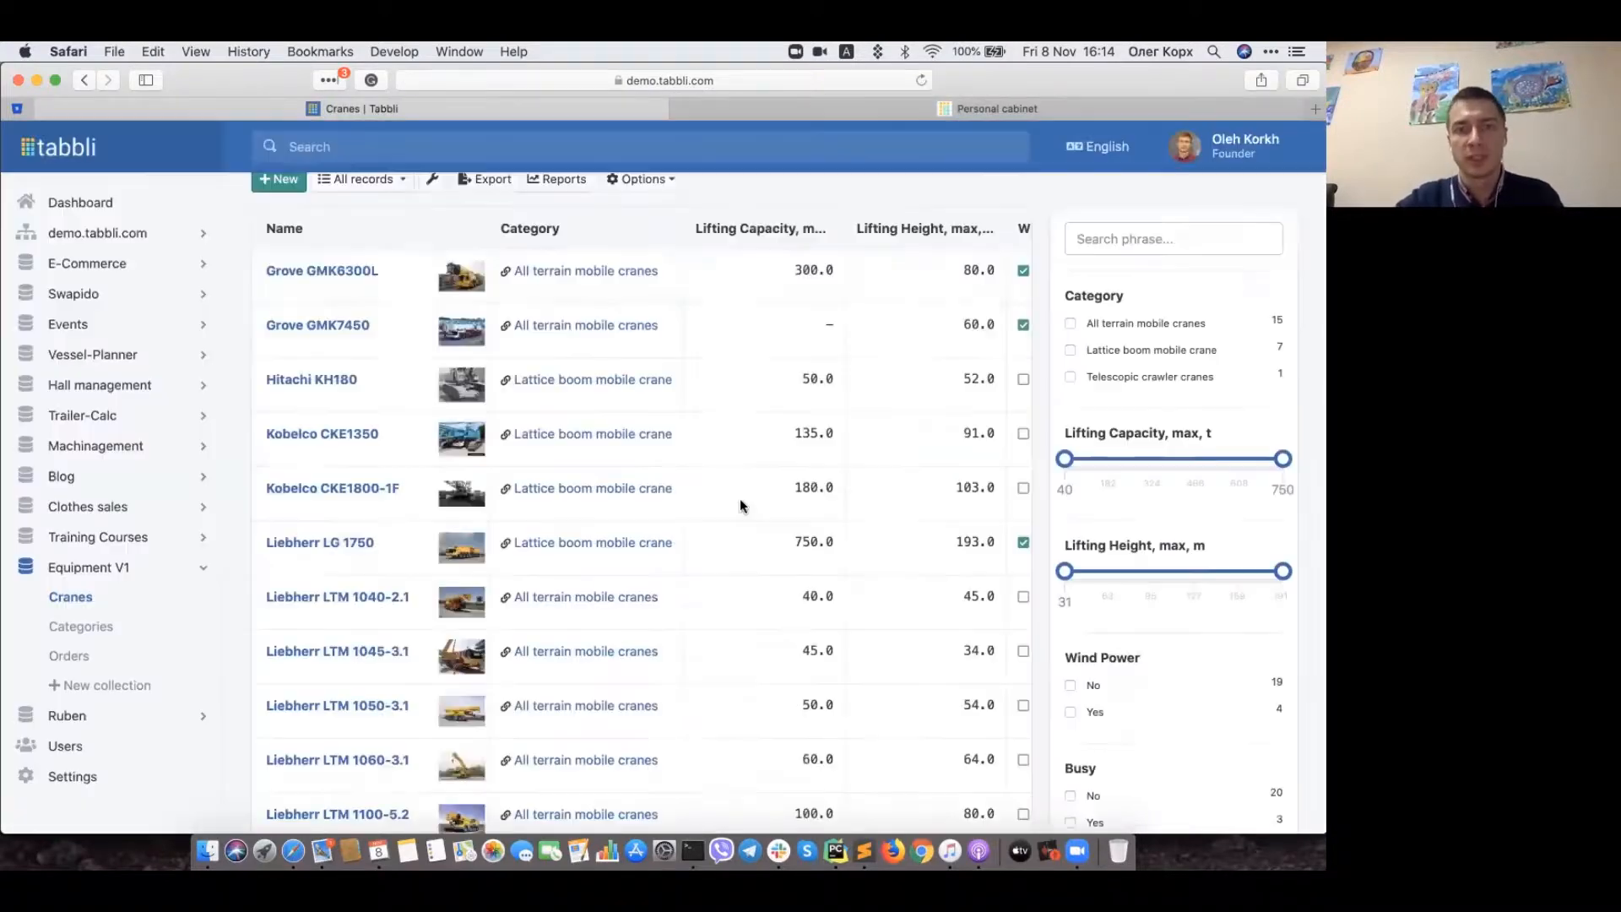
Step: Scroll the crane table right through Year of production, Busy and Added to the Actions column
scroll(820, 519, "right", 5)
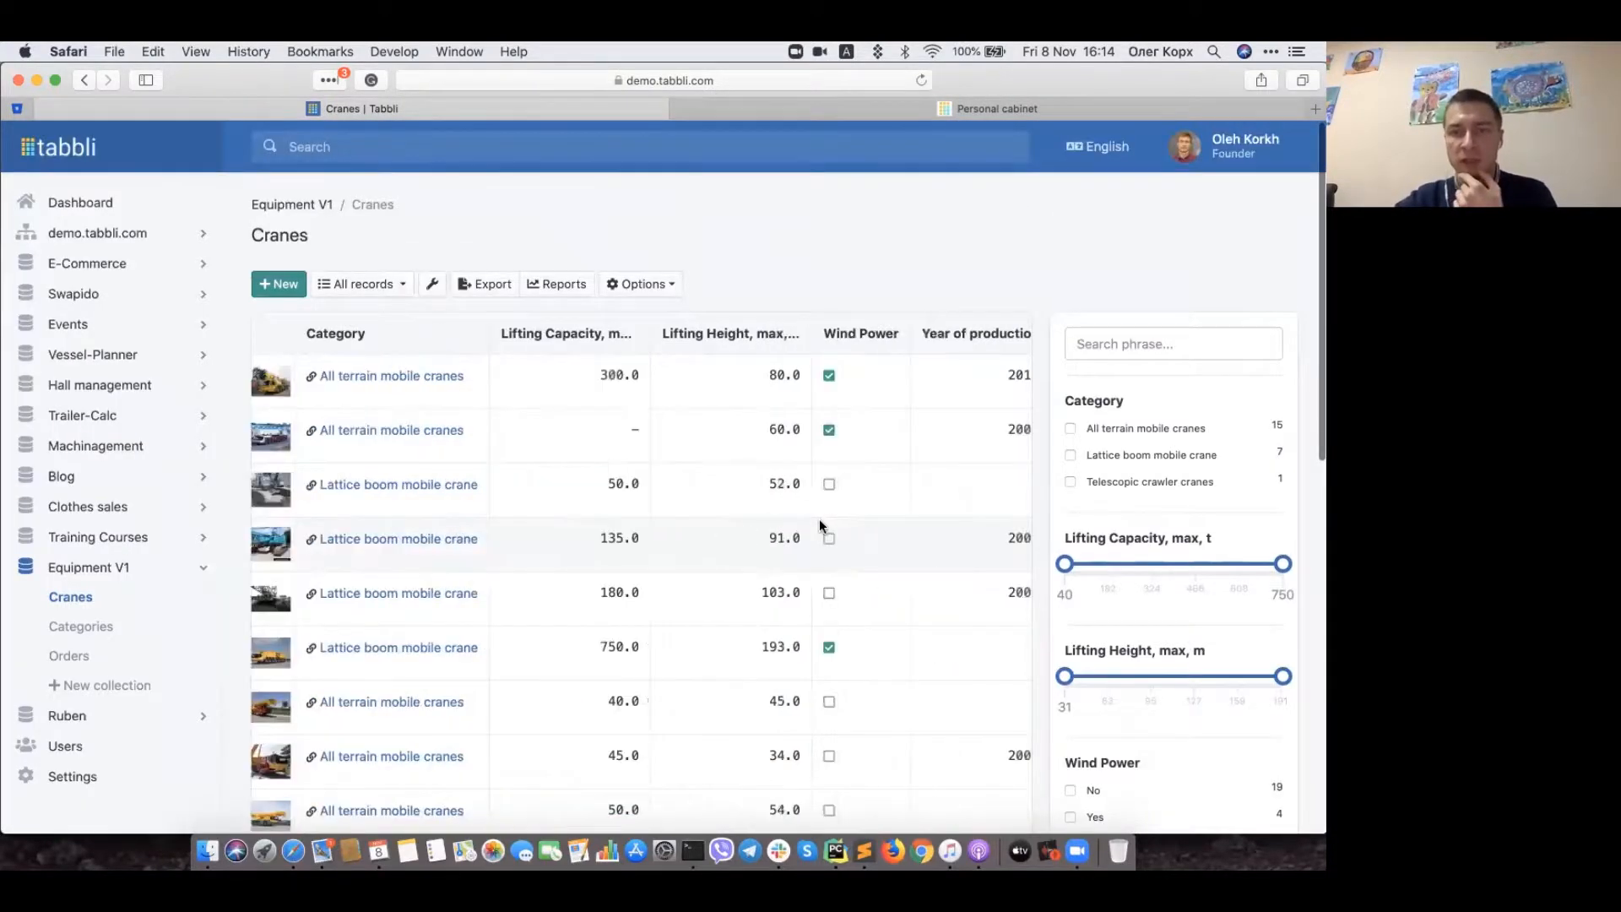
scroll(796, 513, "right", 3)
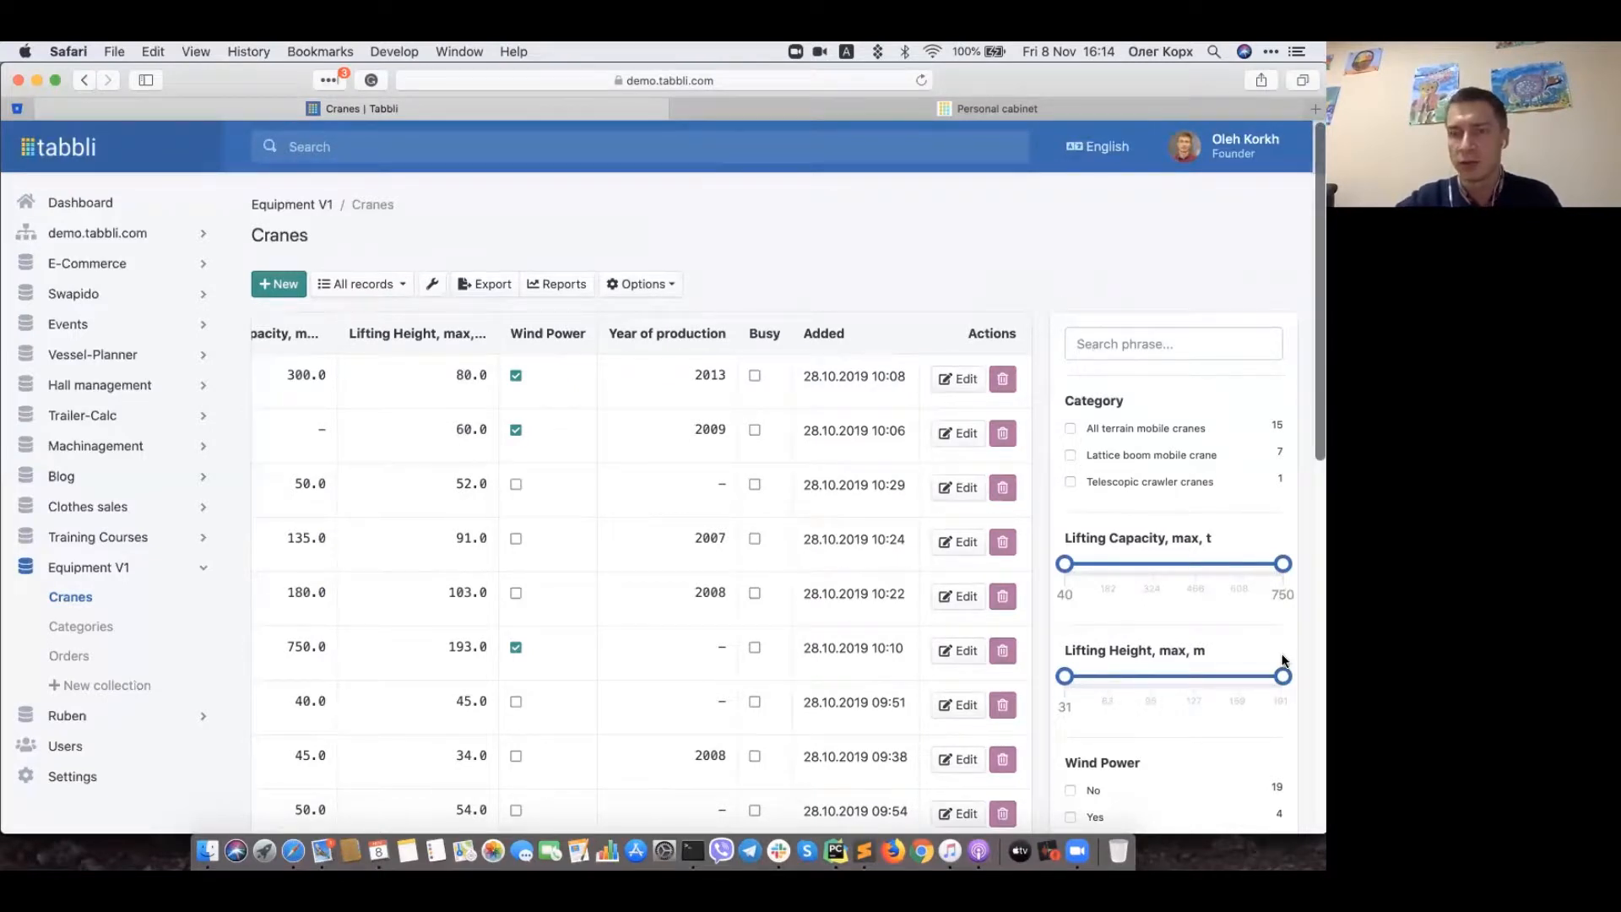
scroll(1284, 661, "down", 2)
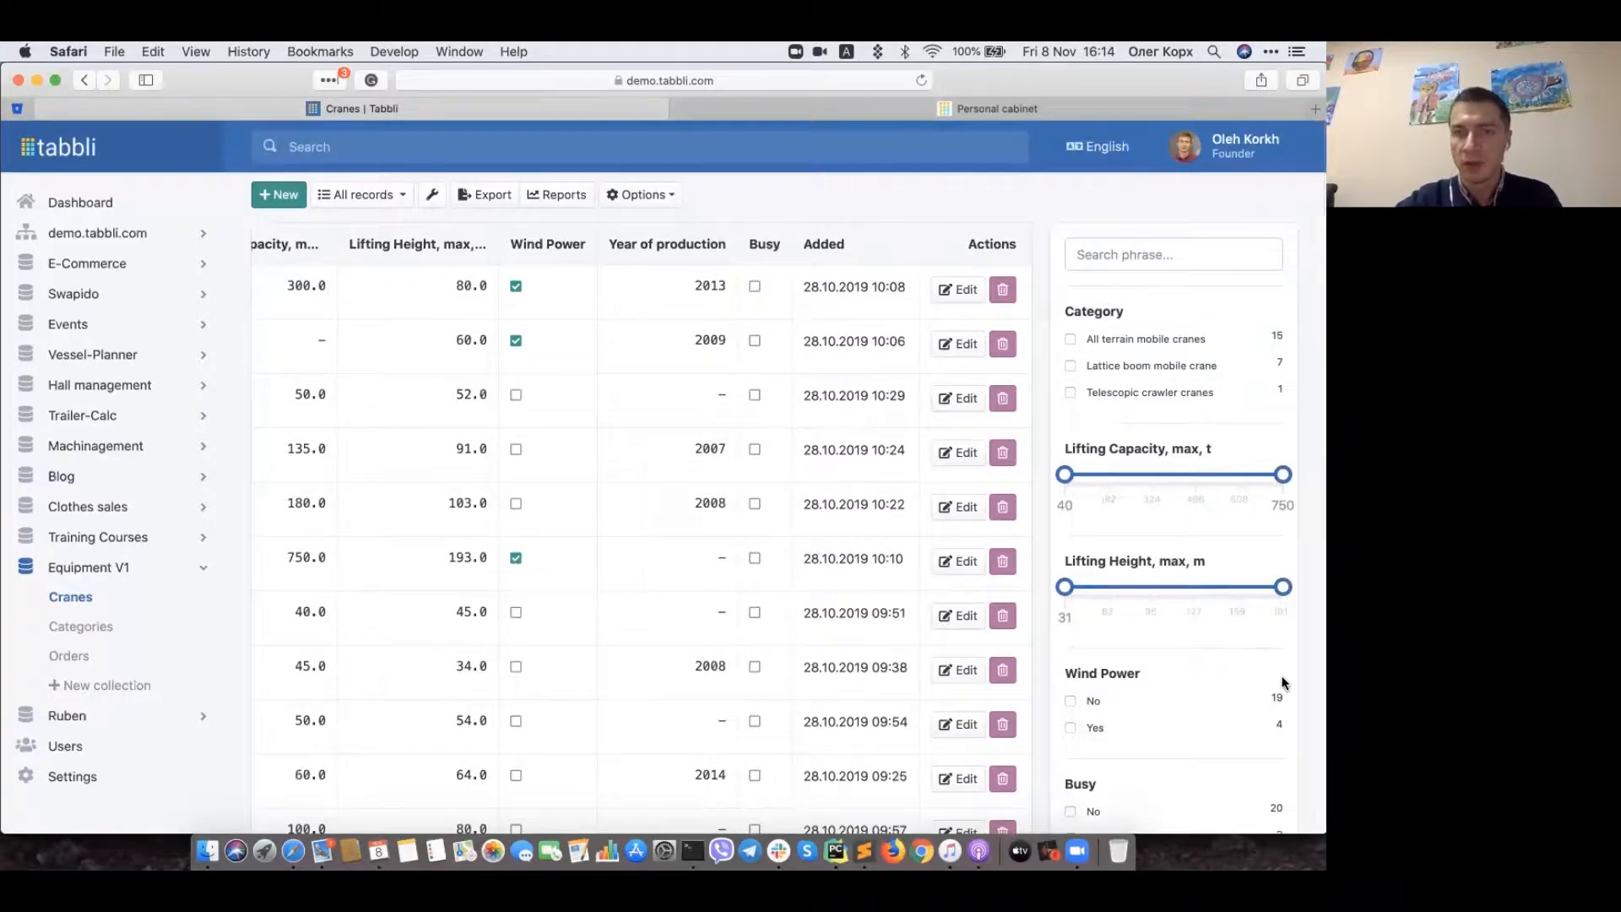
scroll(1283, 683, "down", 3)
scroll(1279, 686, "up", 3)
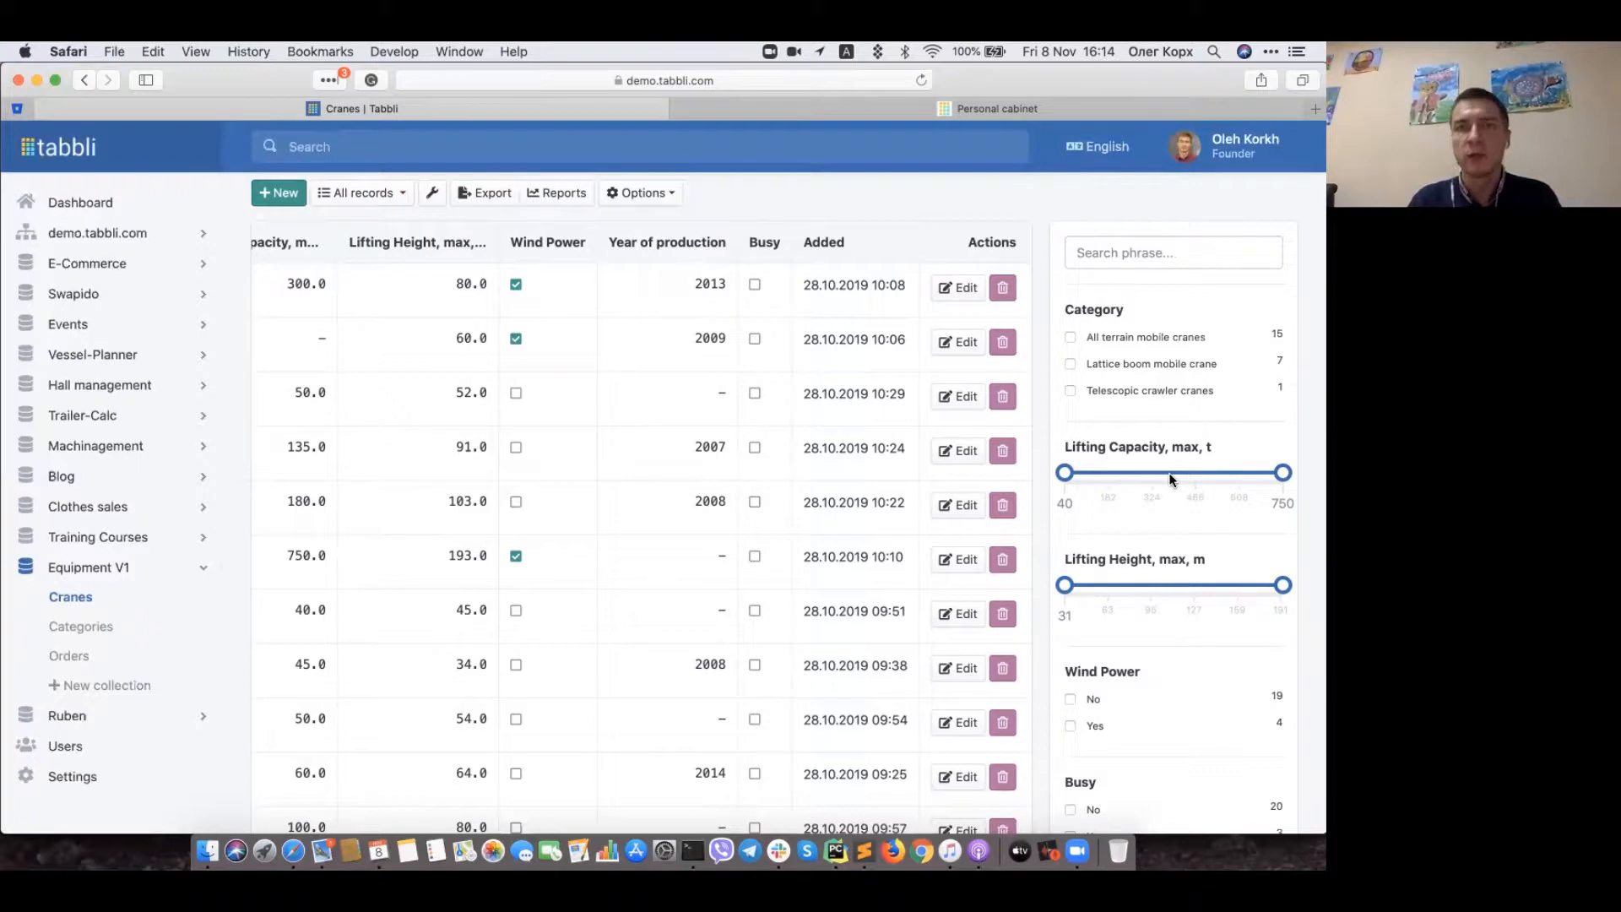
left_click_drag(1064, 473, 1132, 476)
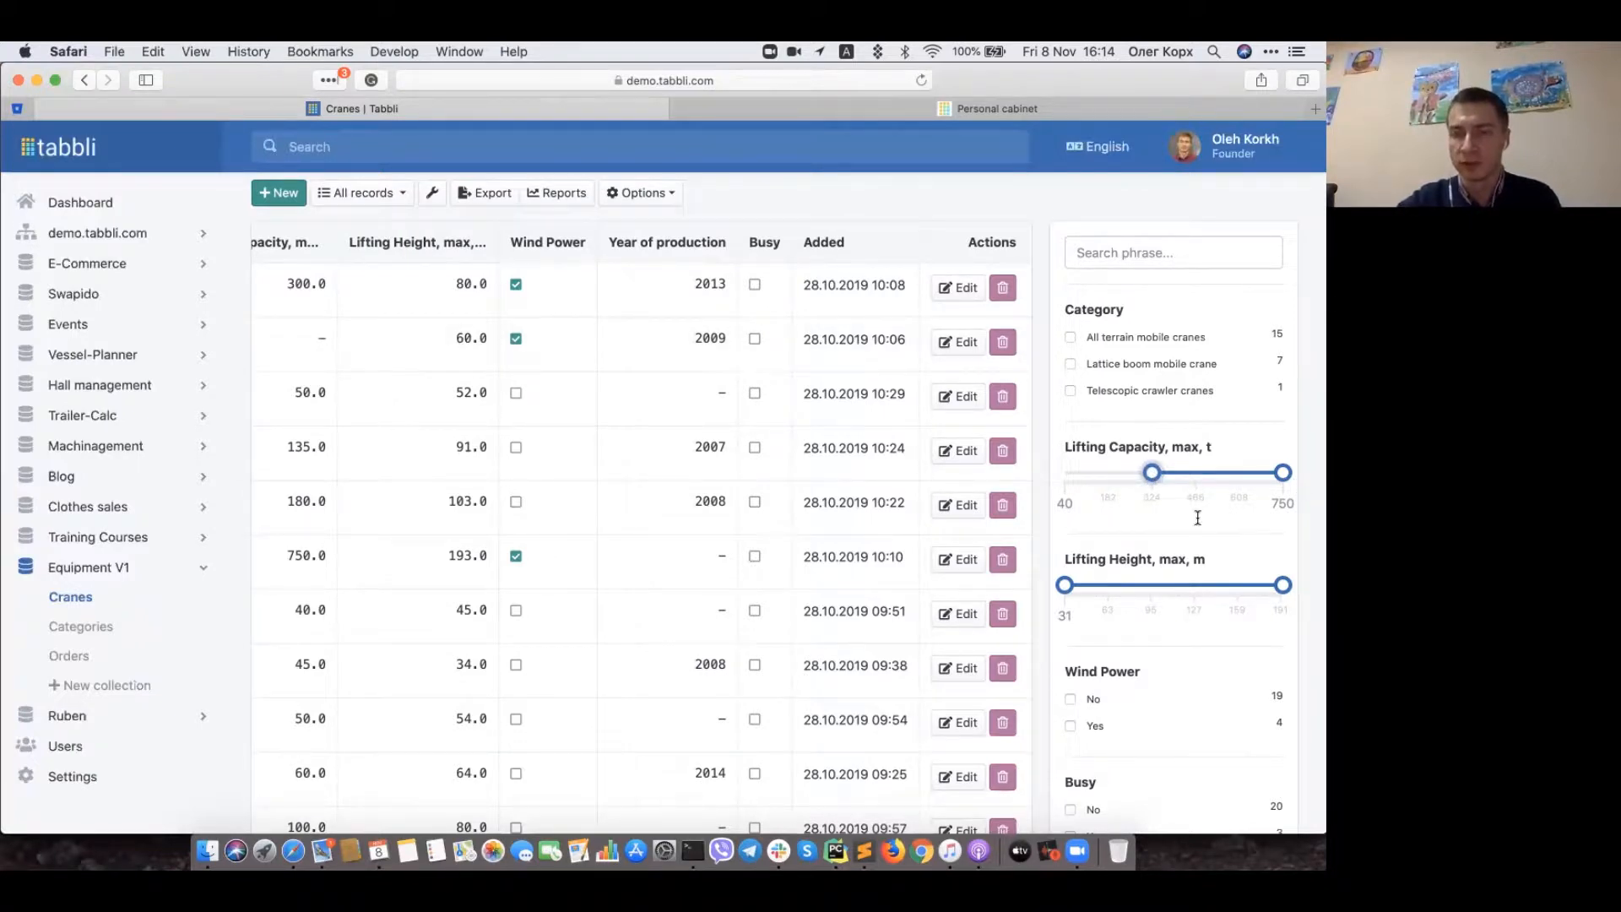
scroll(1207, 492, "down", 5)
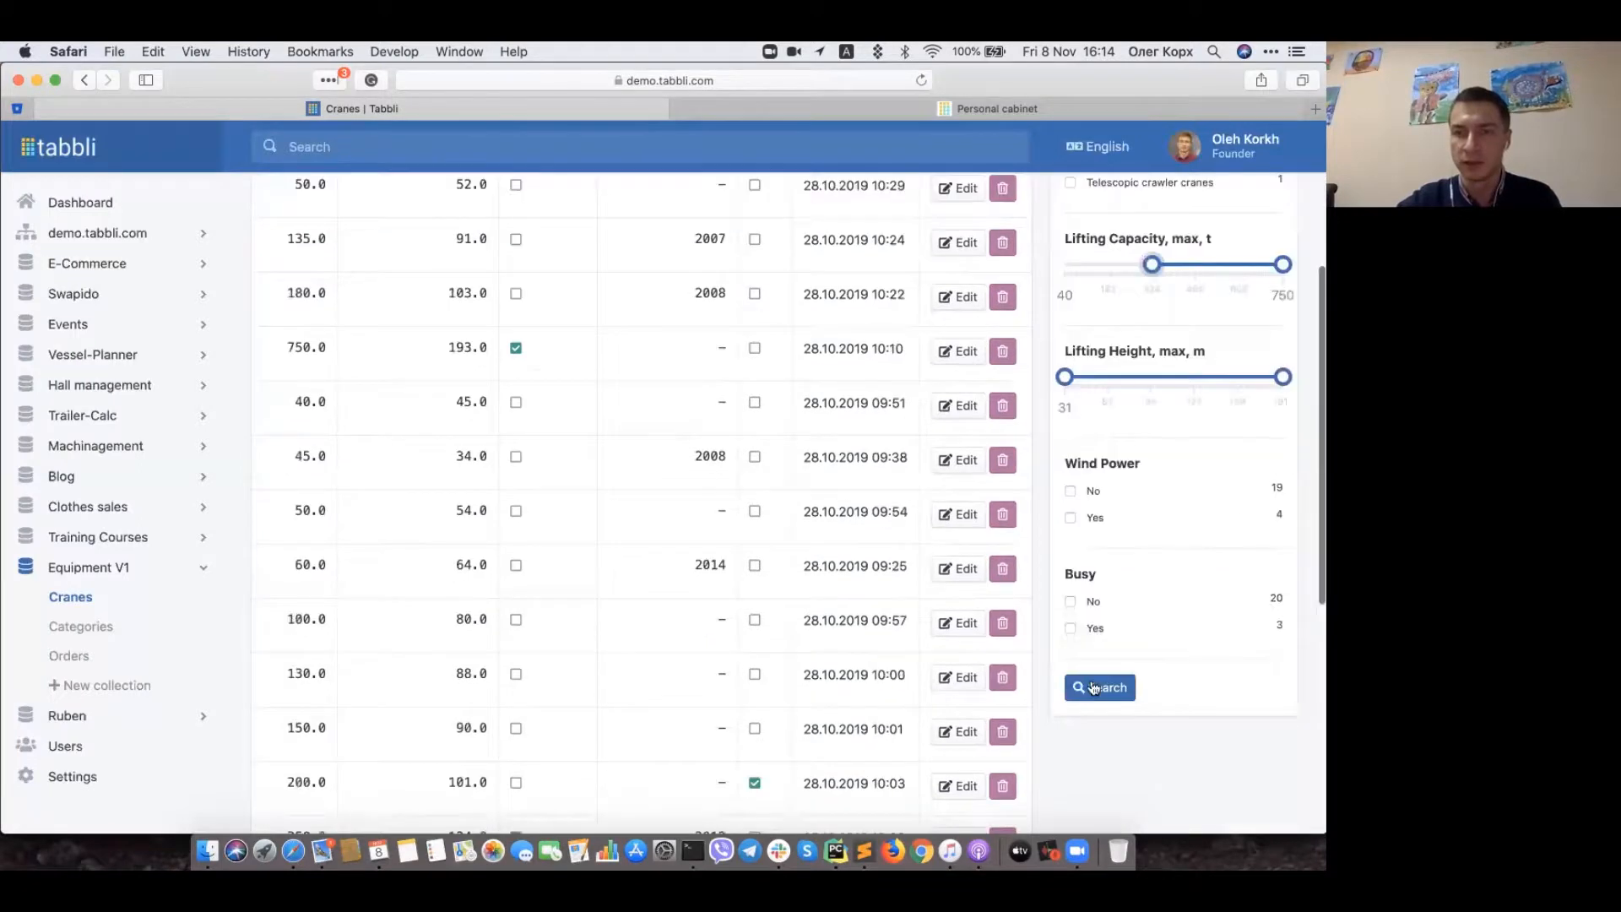
left_click(1098, 688)
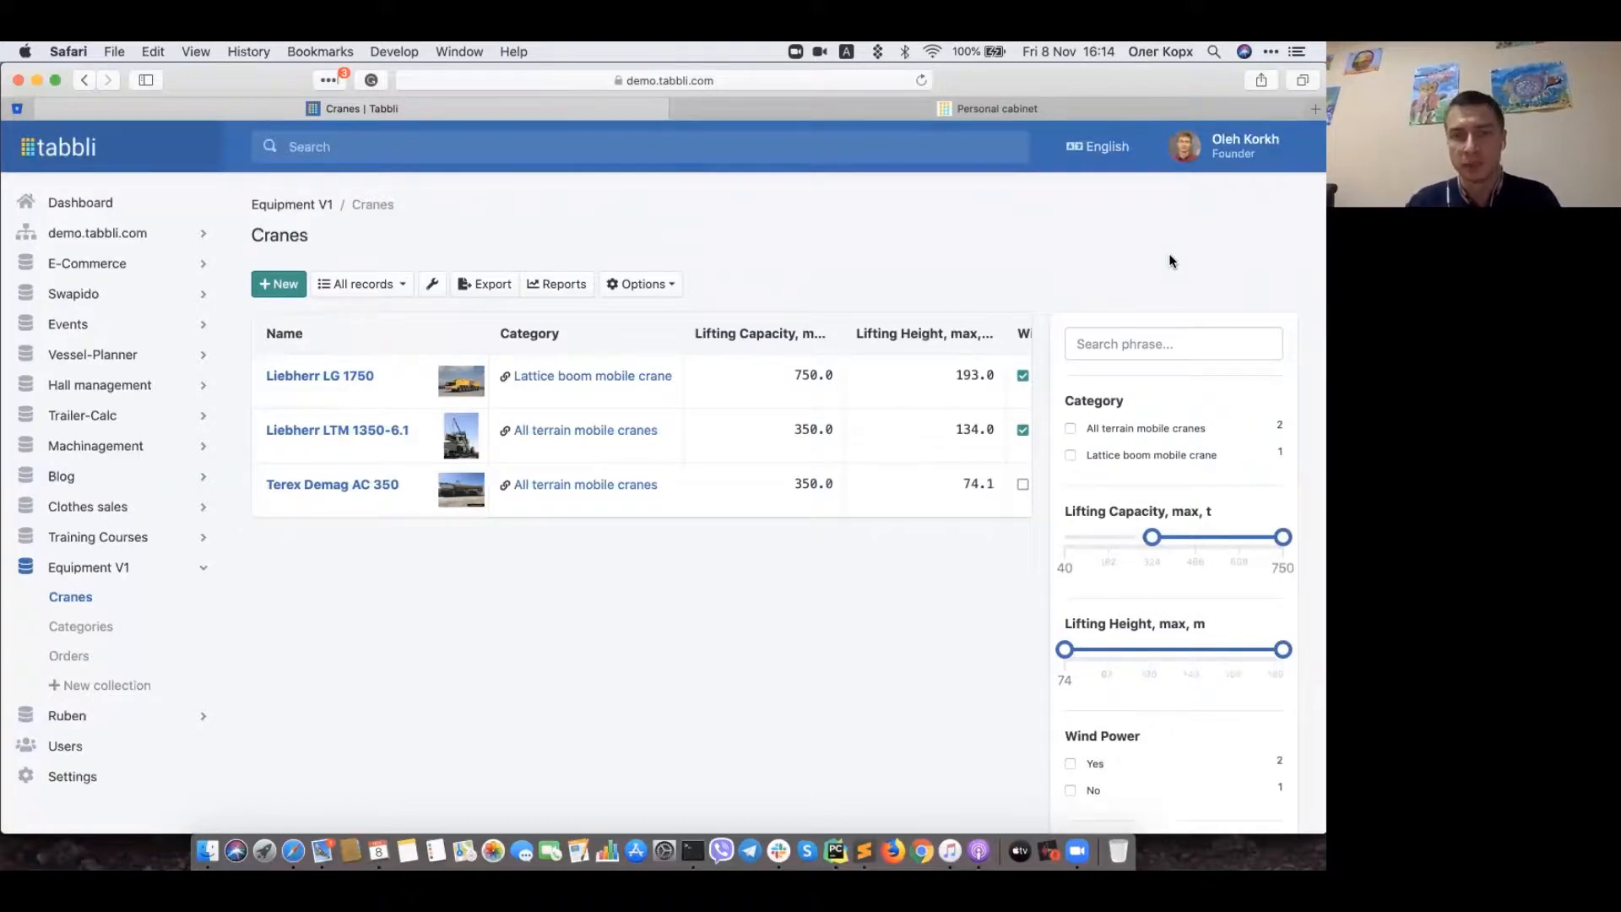
scroll(1186, 531, "down", 5)
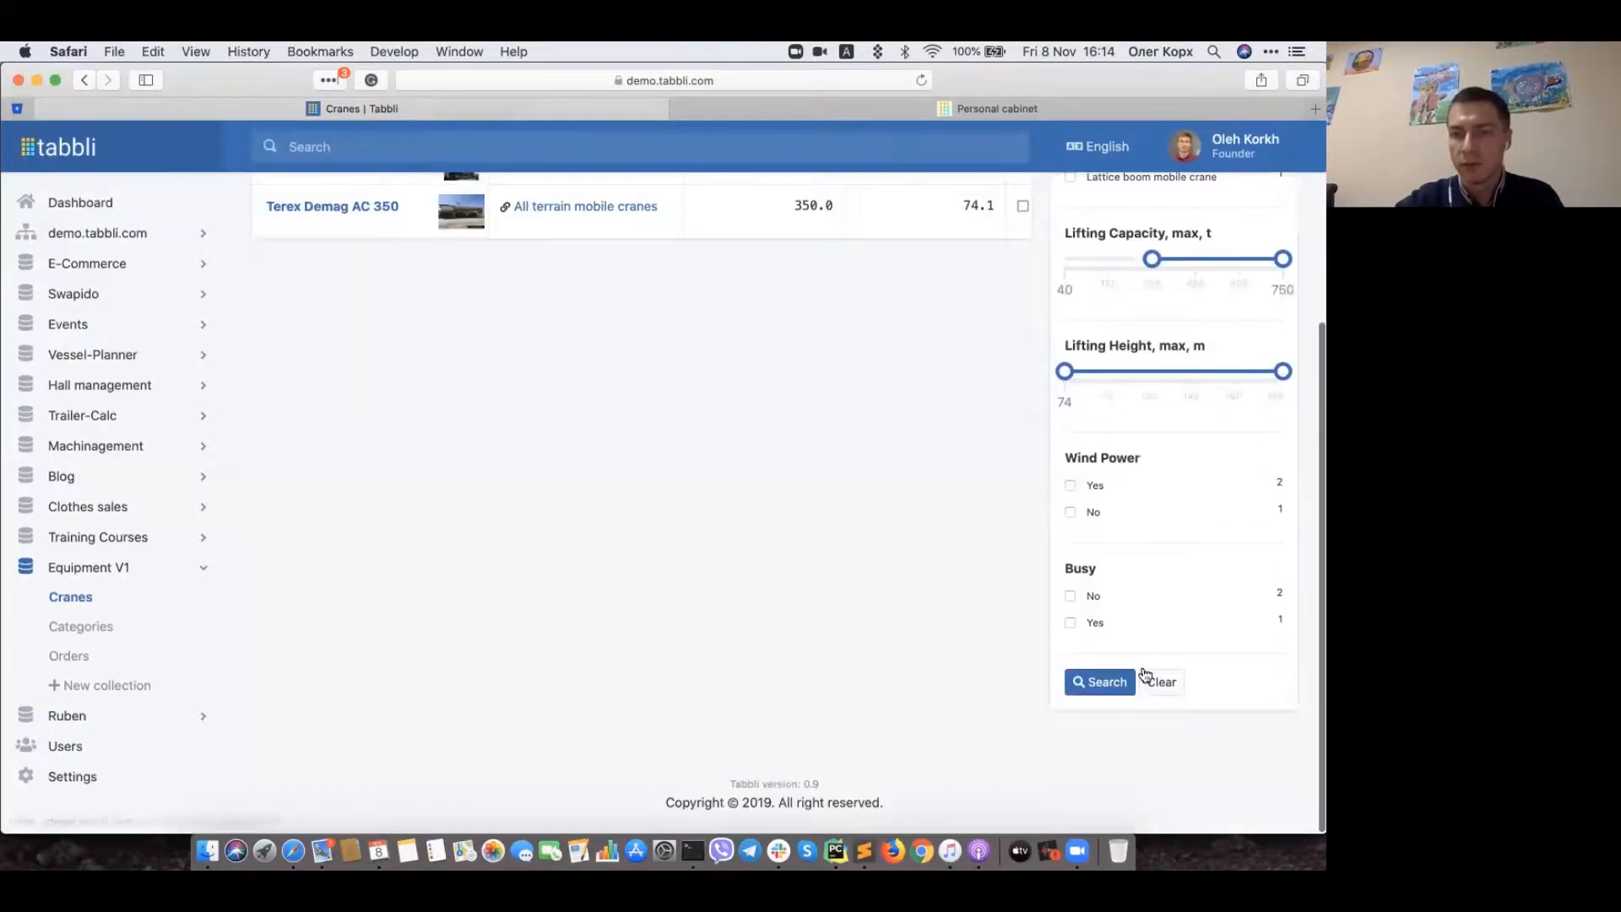
left_click(1156, 681)
left_click(1266, 345)
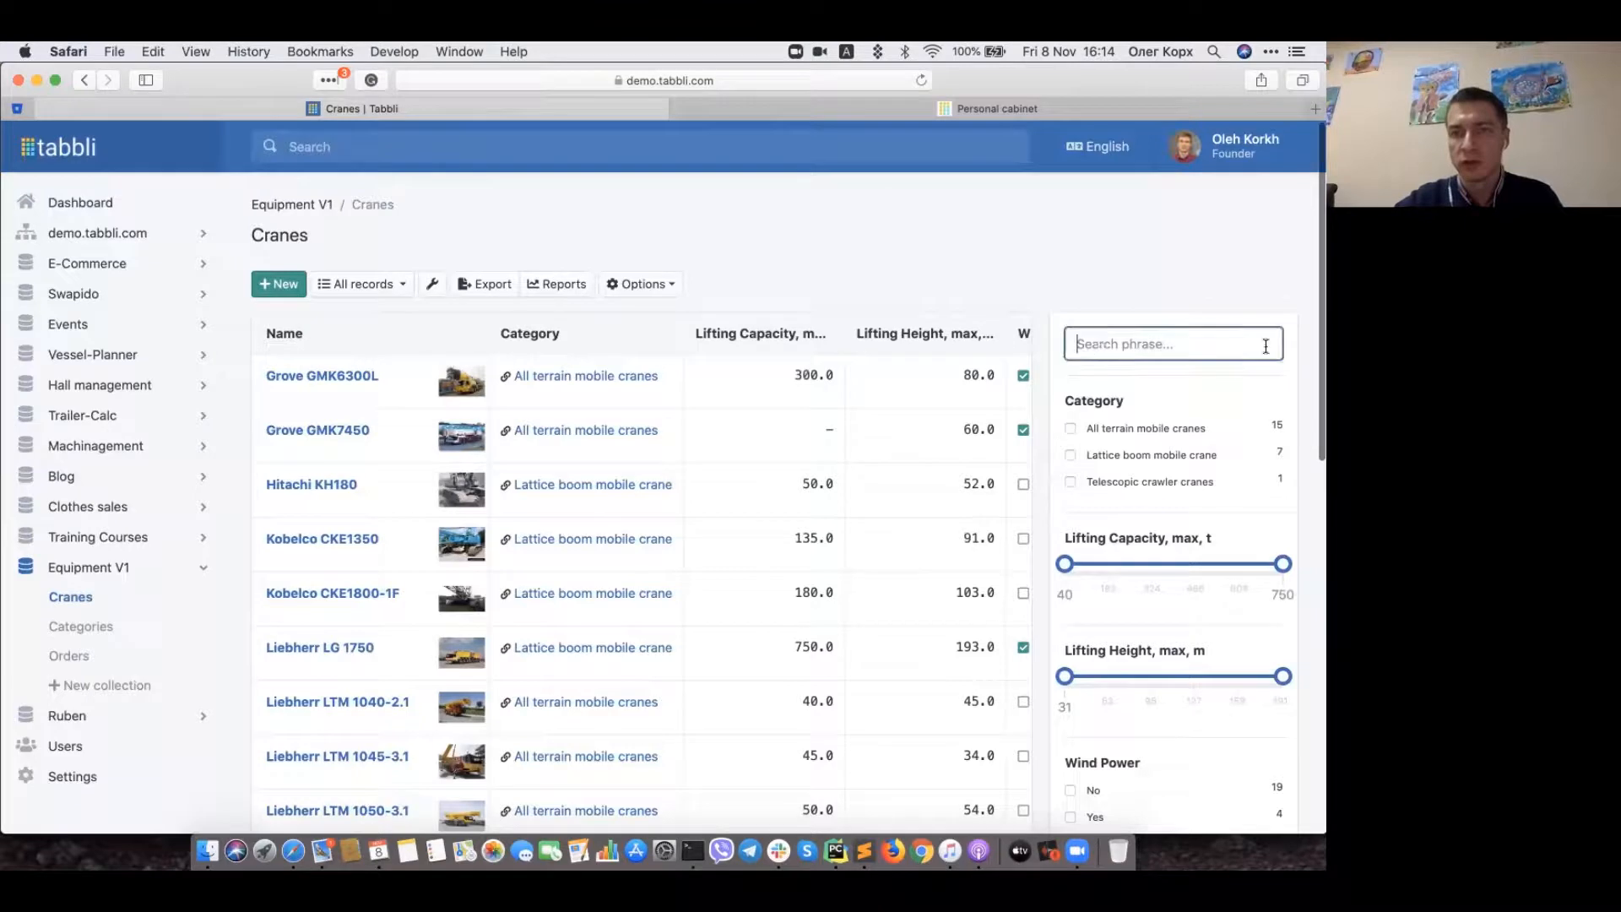
type("lg")
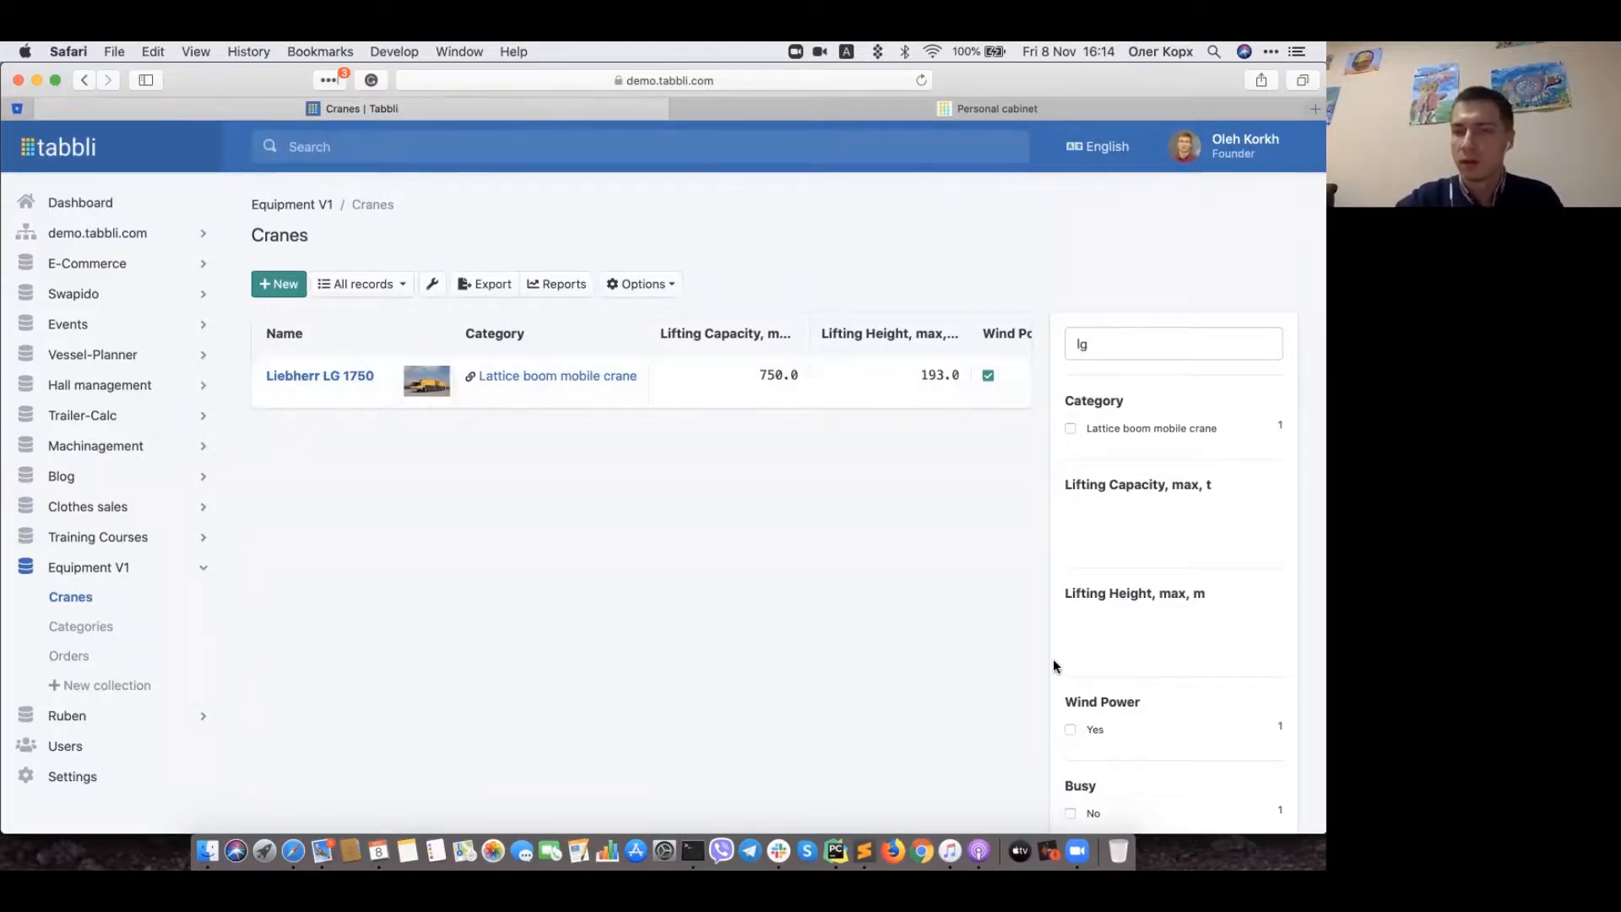
scroll(1098, 666, "down", 3)
left_click(1158, 678)
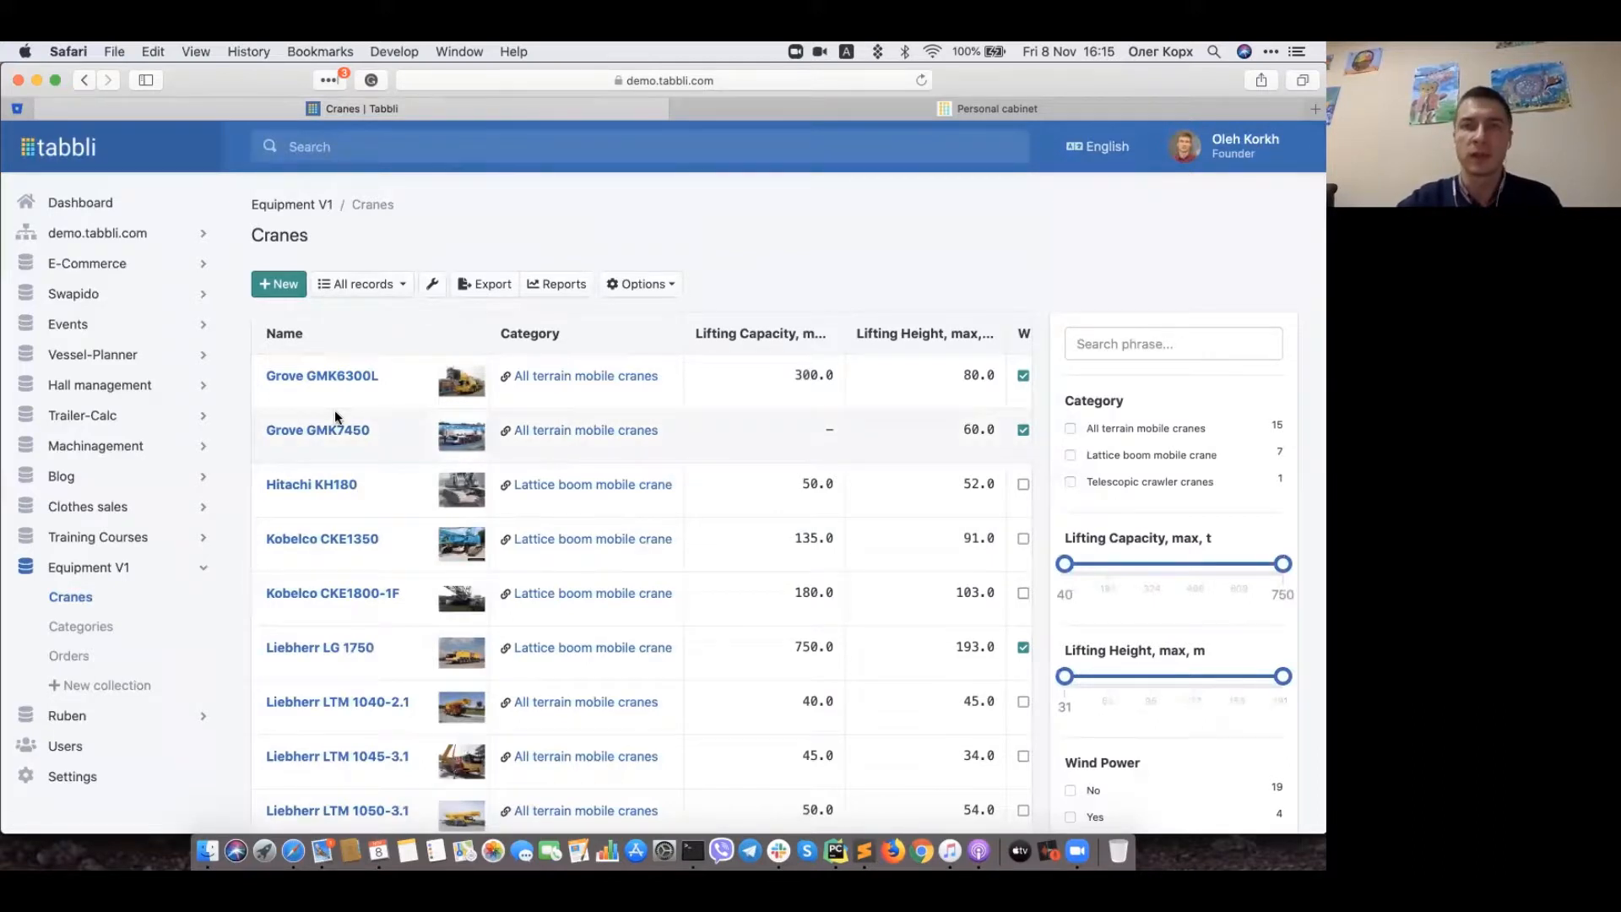
left_click(282, 375)
scroll(838, 429, "down", 3)
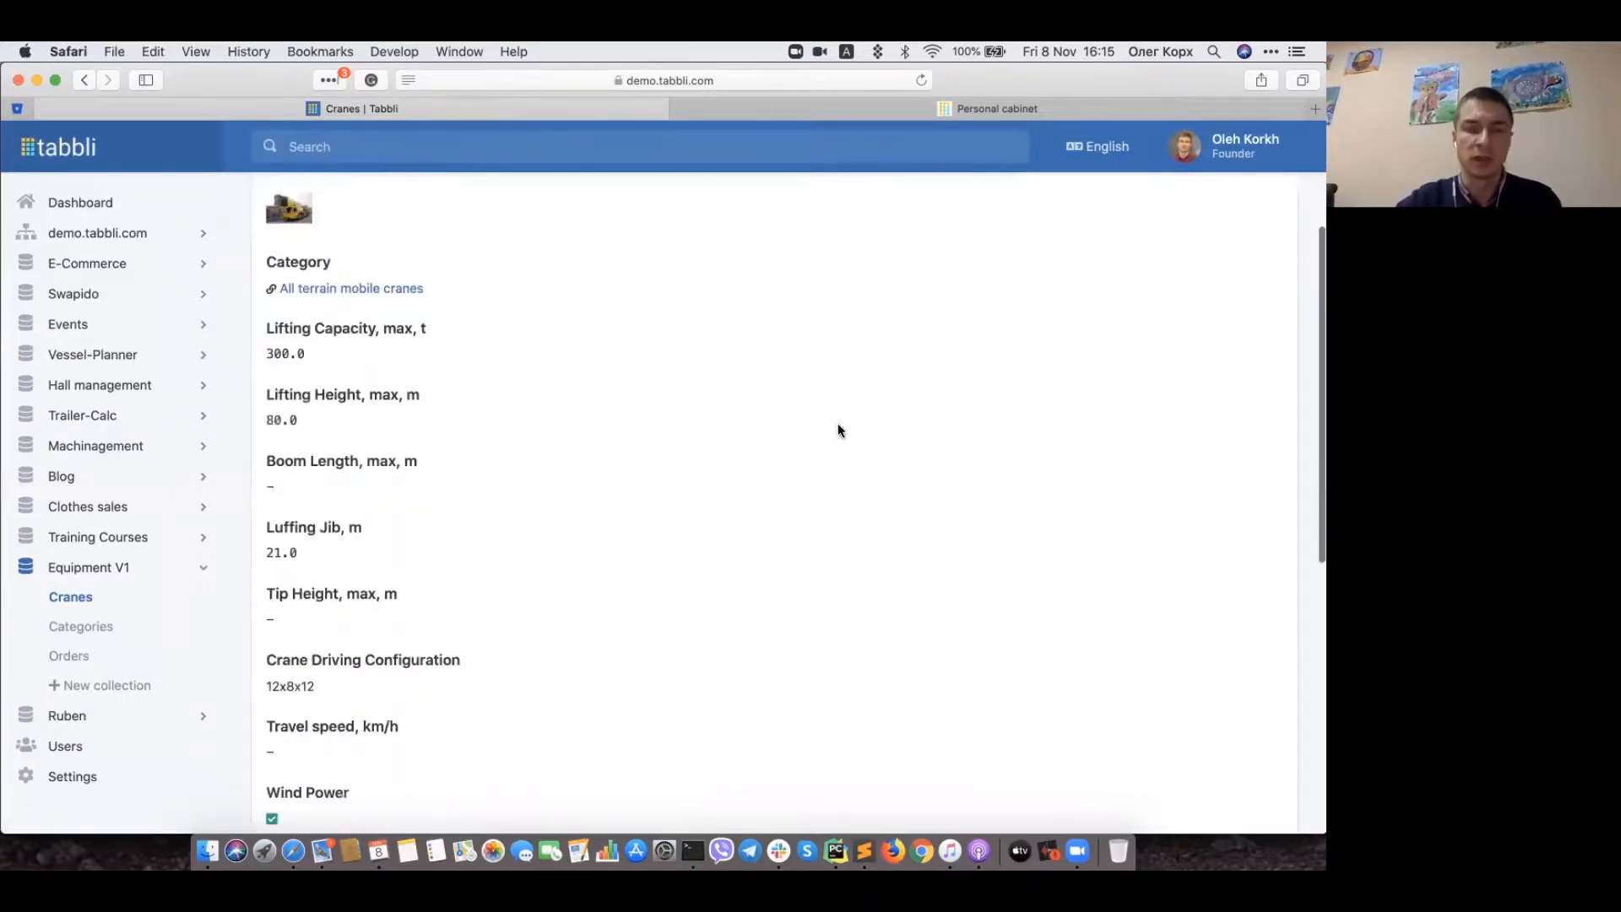
scroll(839, 426, "up", 3)
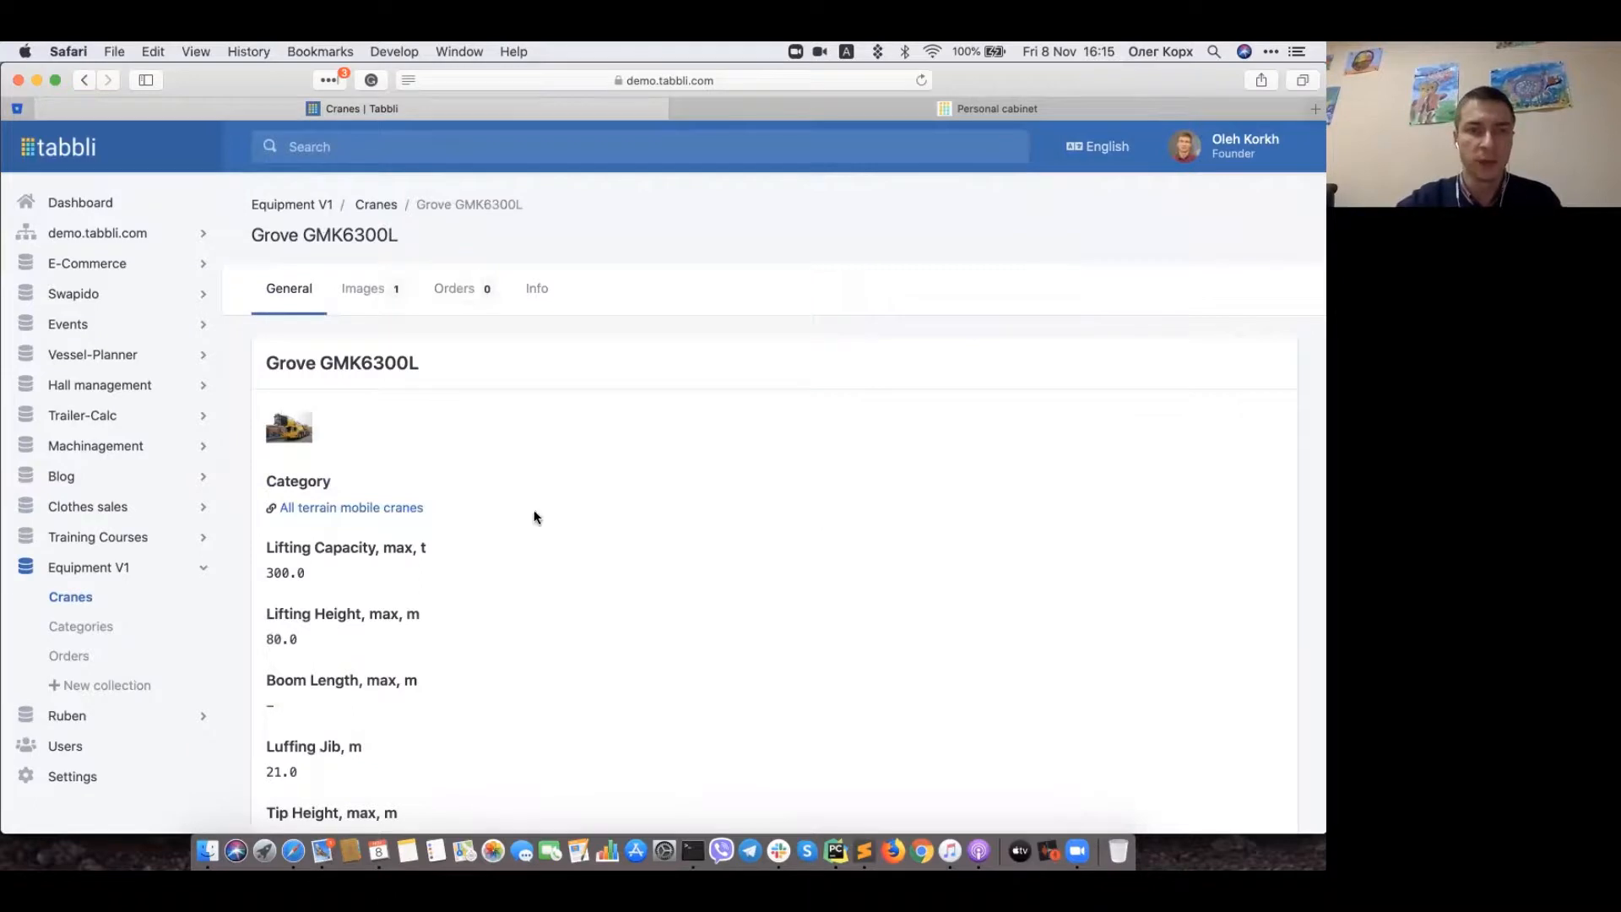
scroll(519, 490, "down", 4)
scroll(453, 557, "down", 5)
scroll(453, 557, "up", 10)
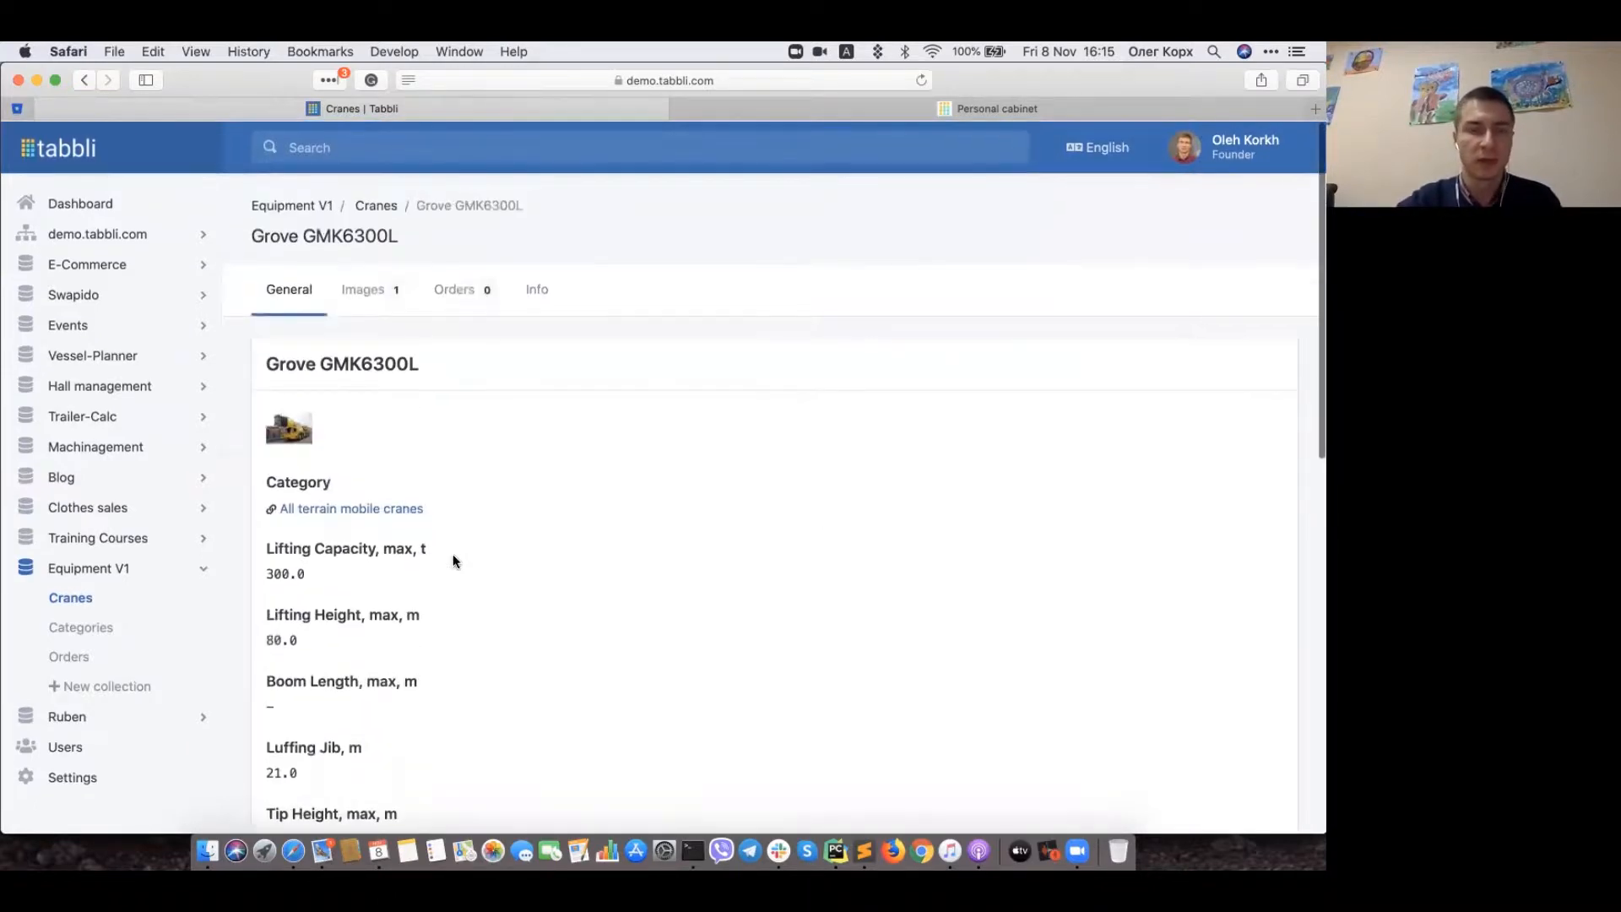
left_click(363, 295)
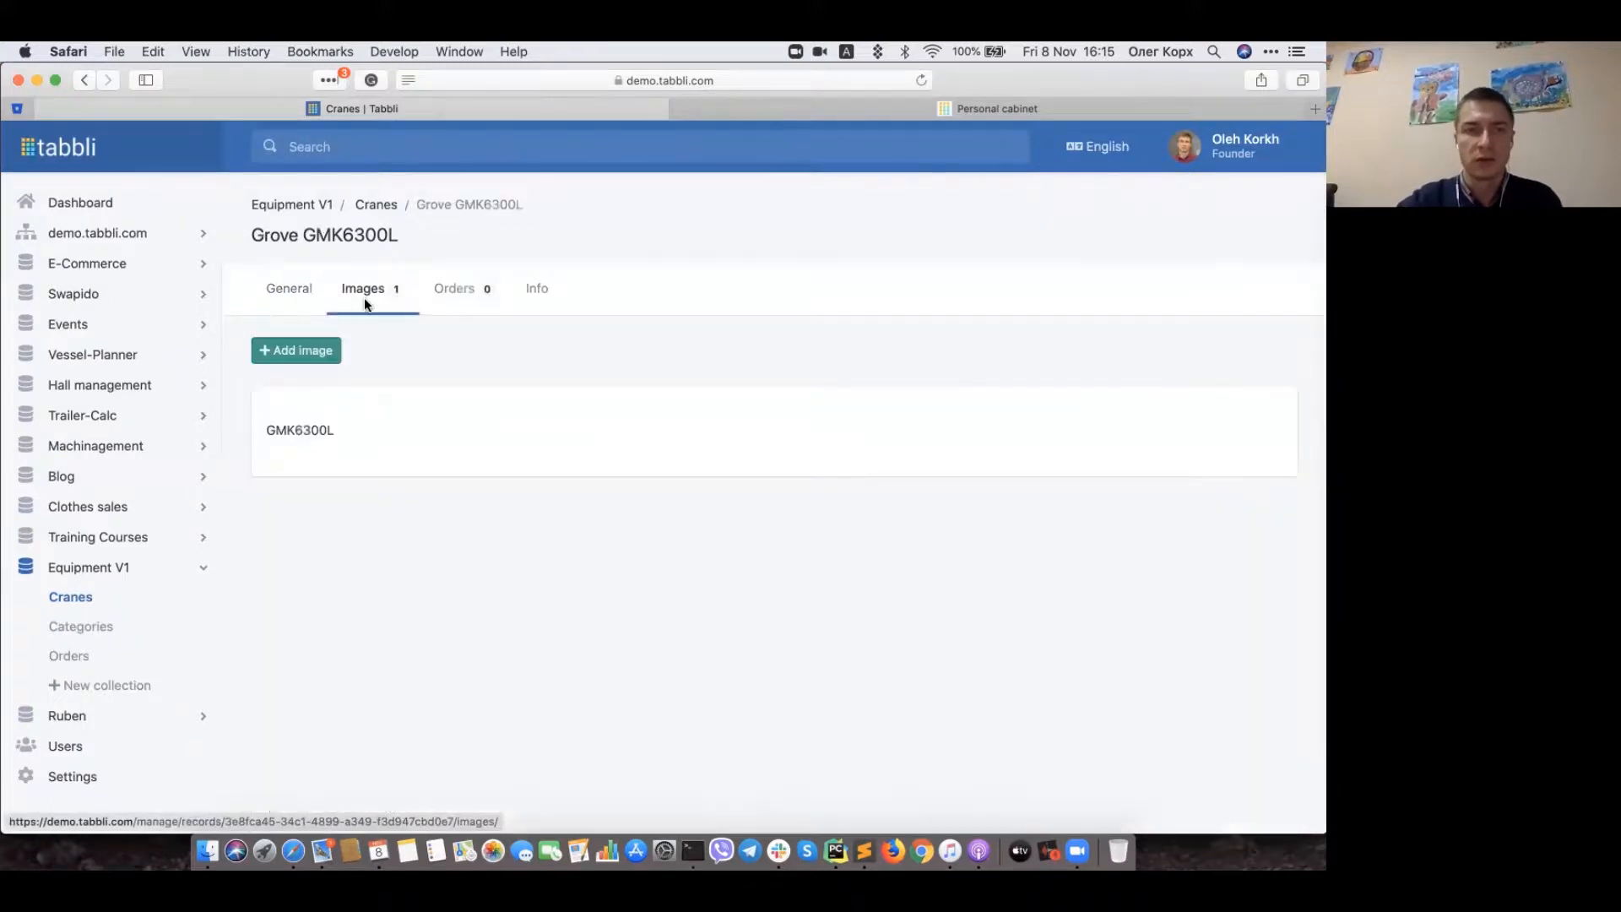
scroll(509, 631, "down", 5)
scroll(509, 633, "up", 2)
scroll(509, 639, "up", 3)
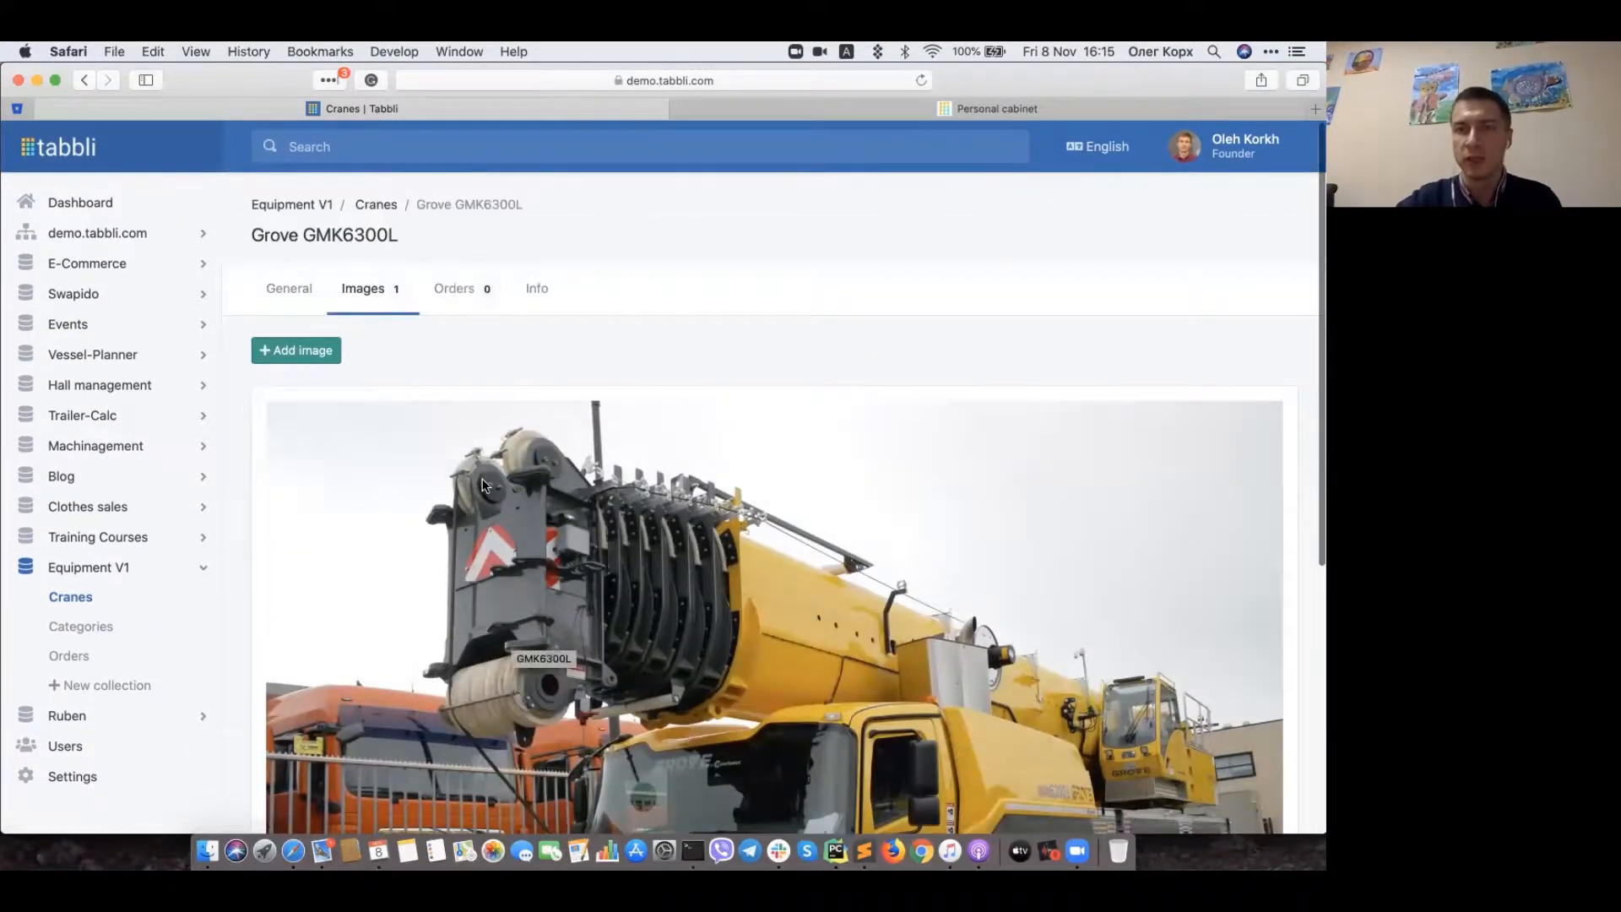
left_click(309, 302)
left_click(377, 203)
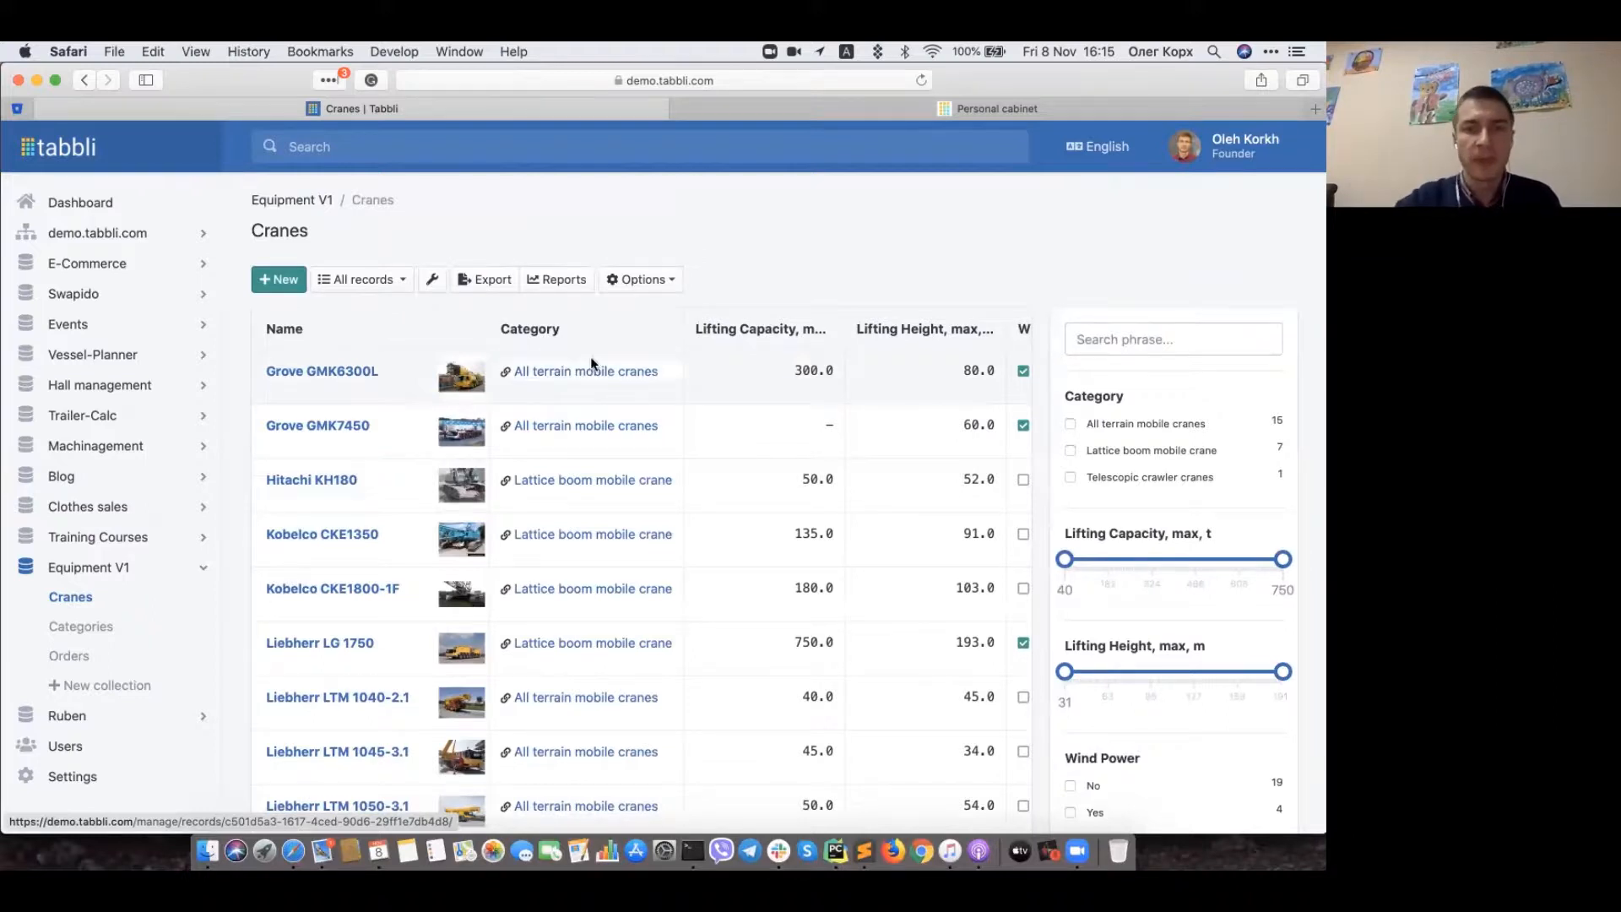
left_click(577, 373)
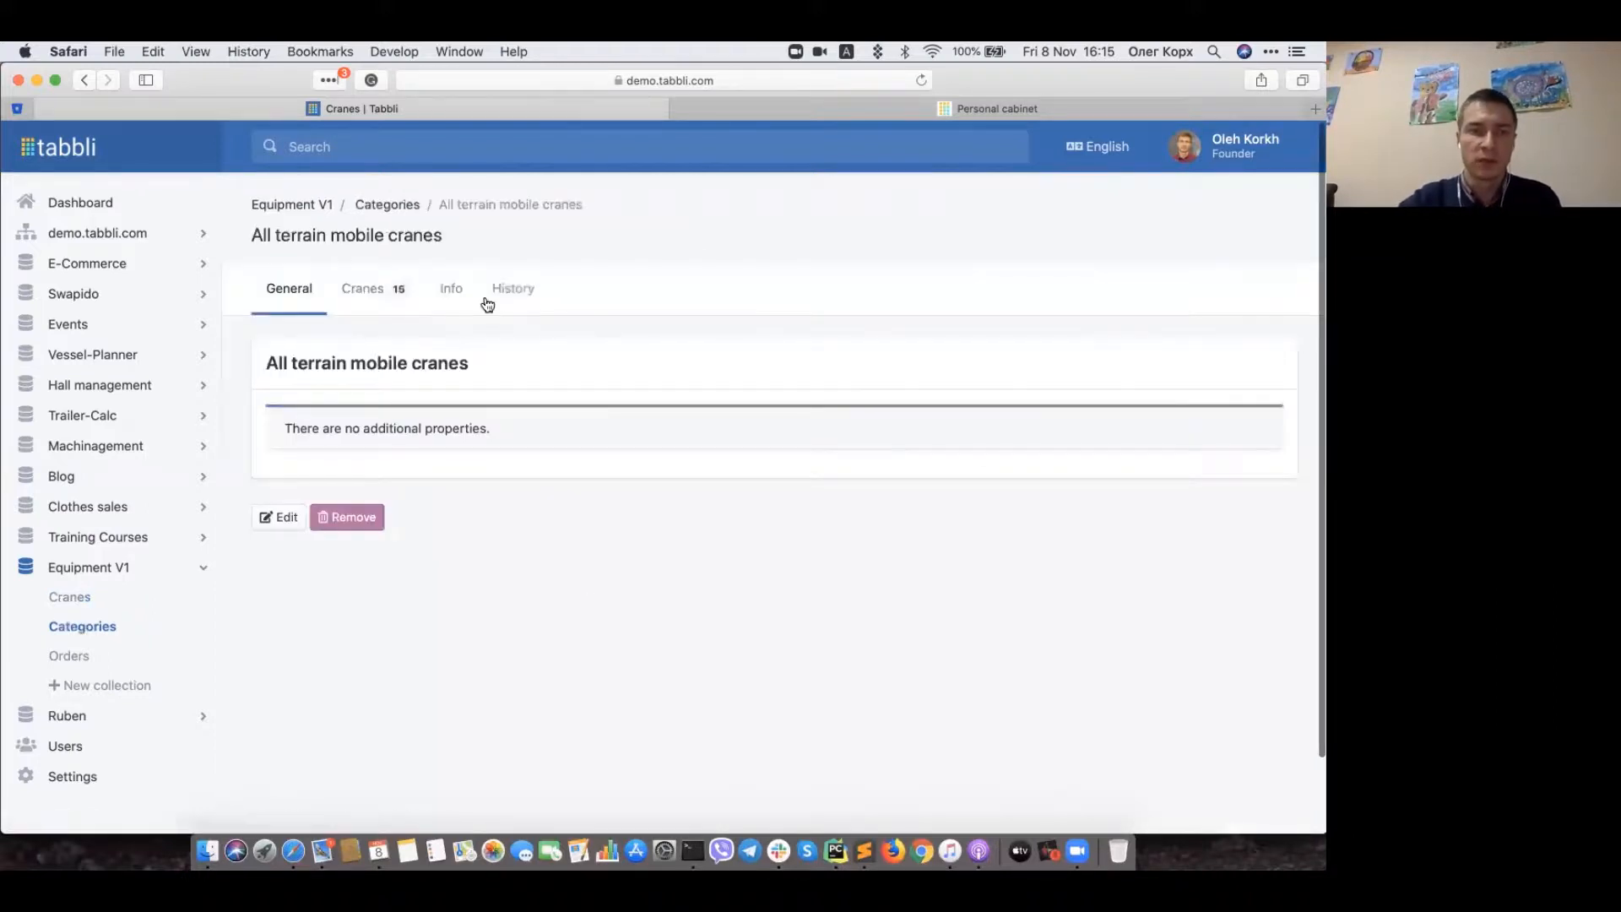
left_click(364, 288)
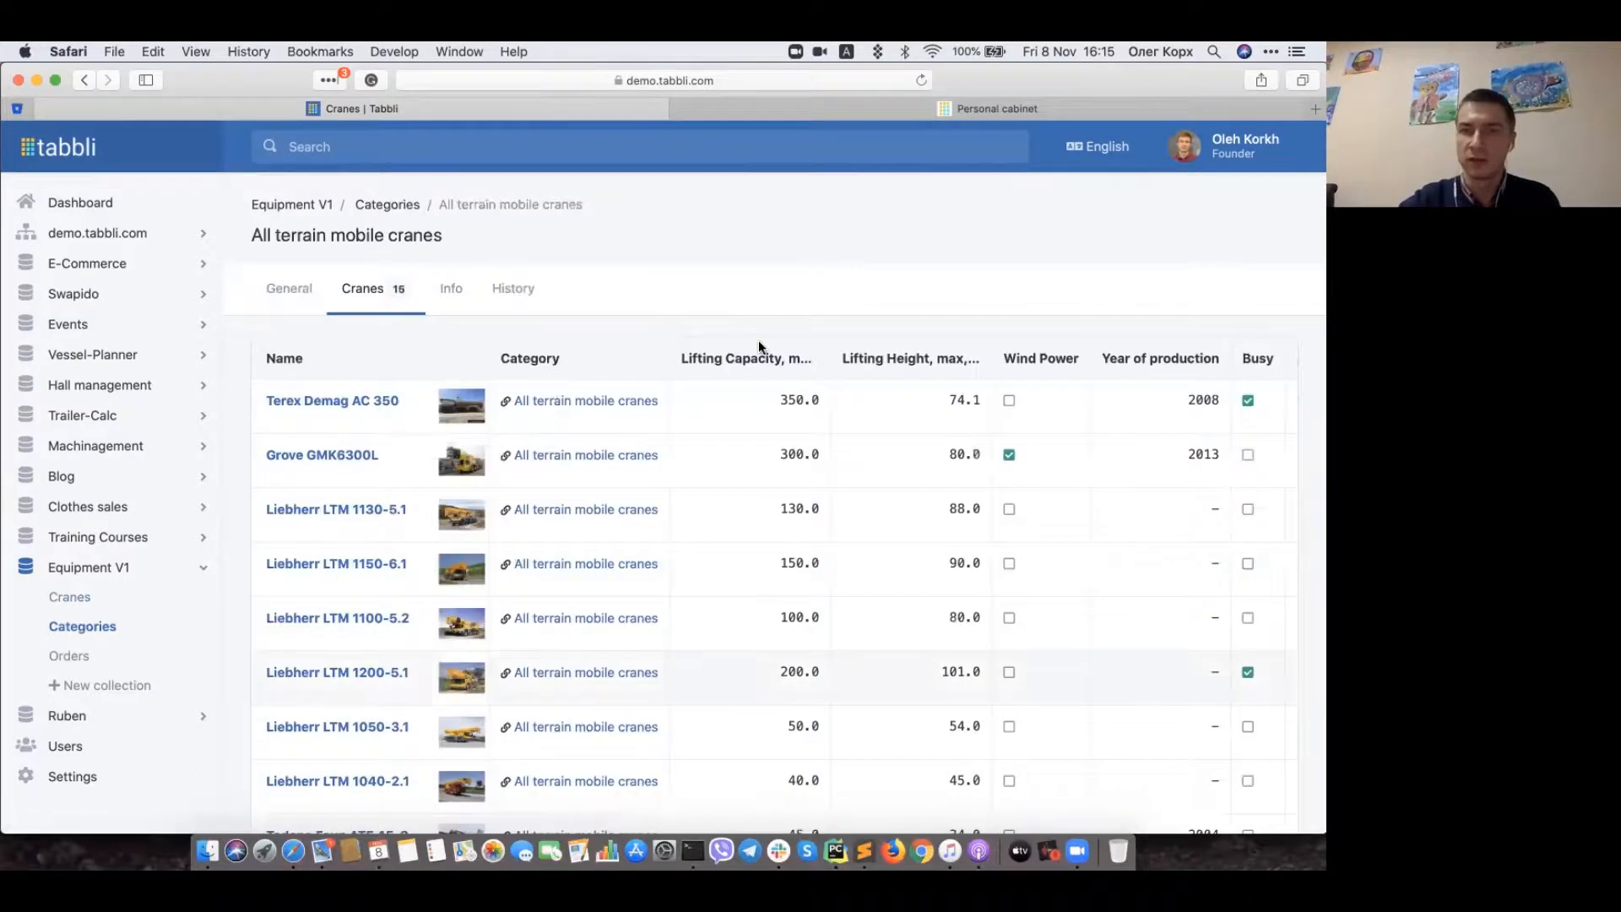
scroll(758, 346, "down", 1)
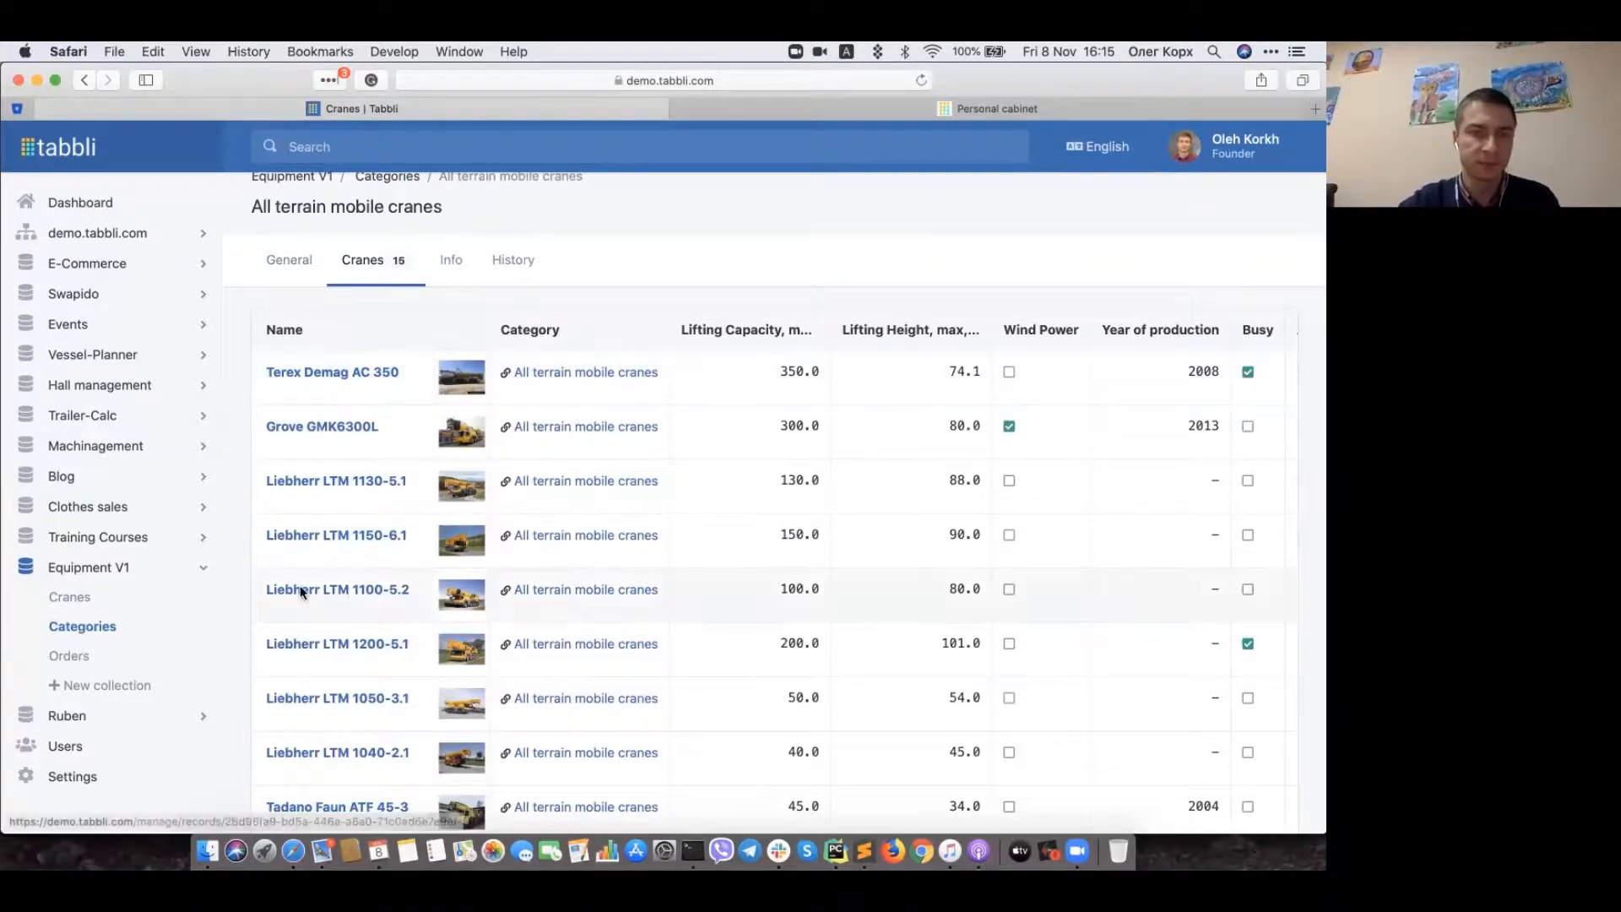
left_click(93, 596)
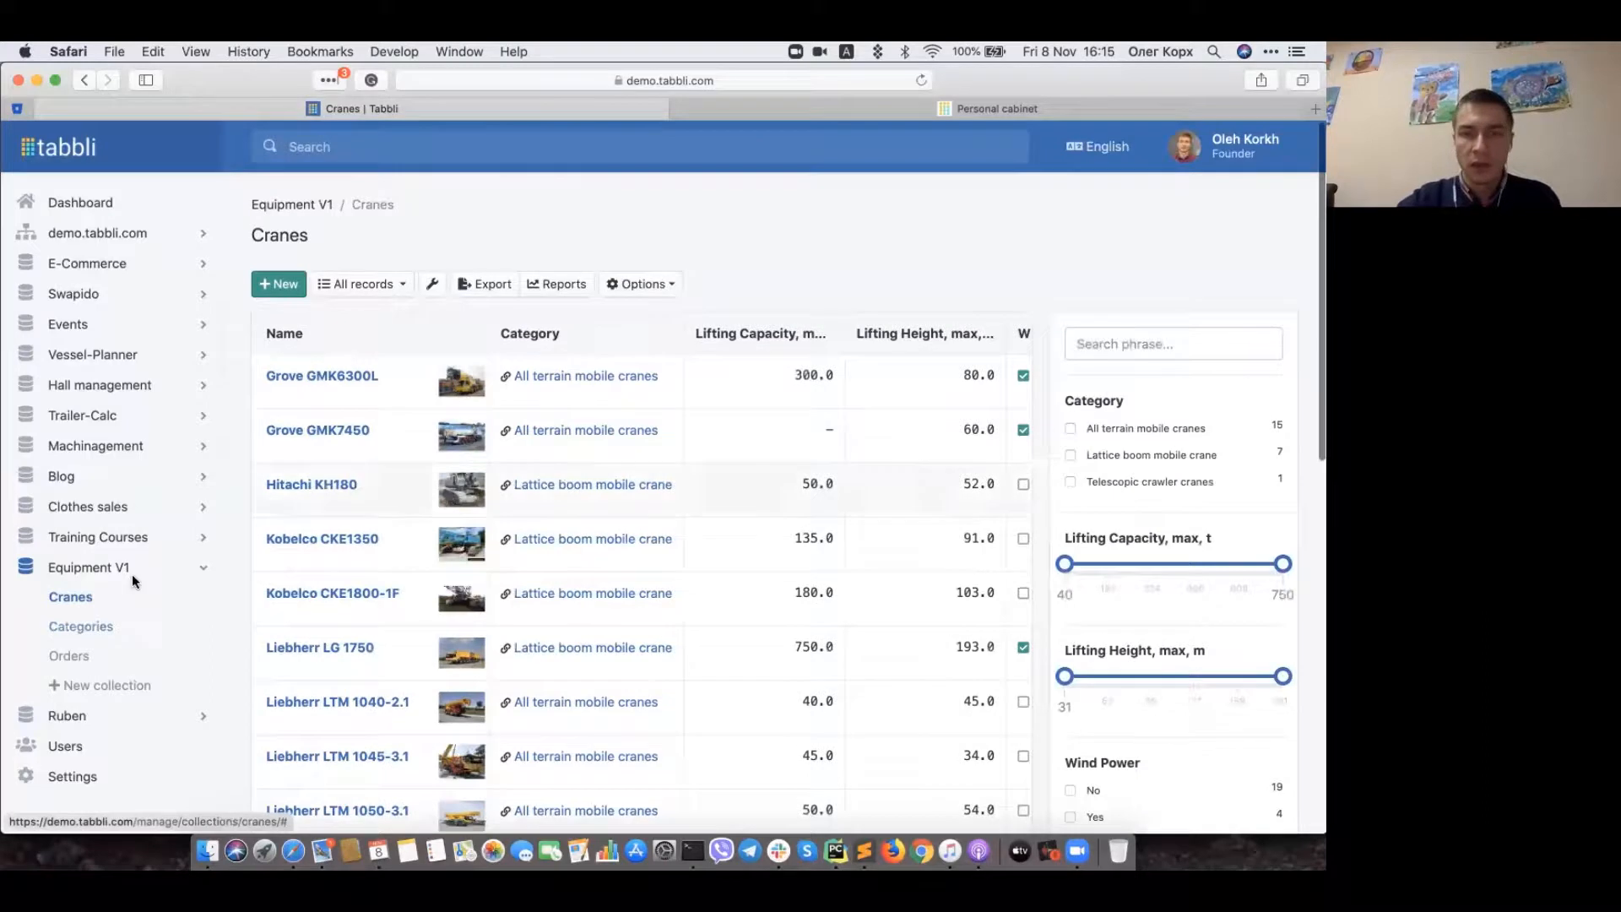
scroll(132, 575, "down", 5)
scroll(132, 575, "up", 5)
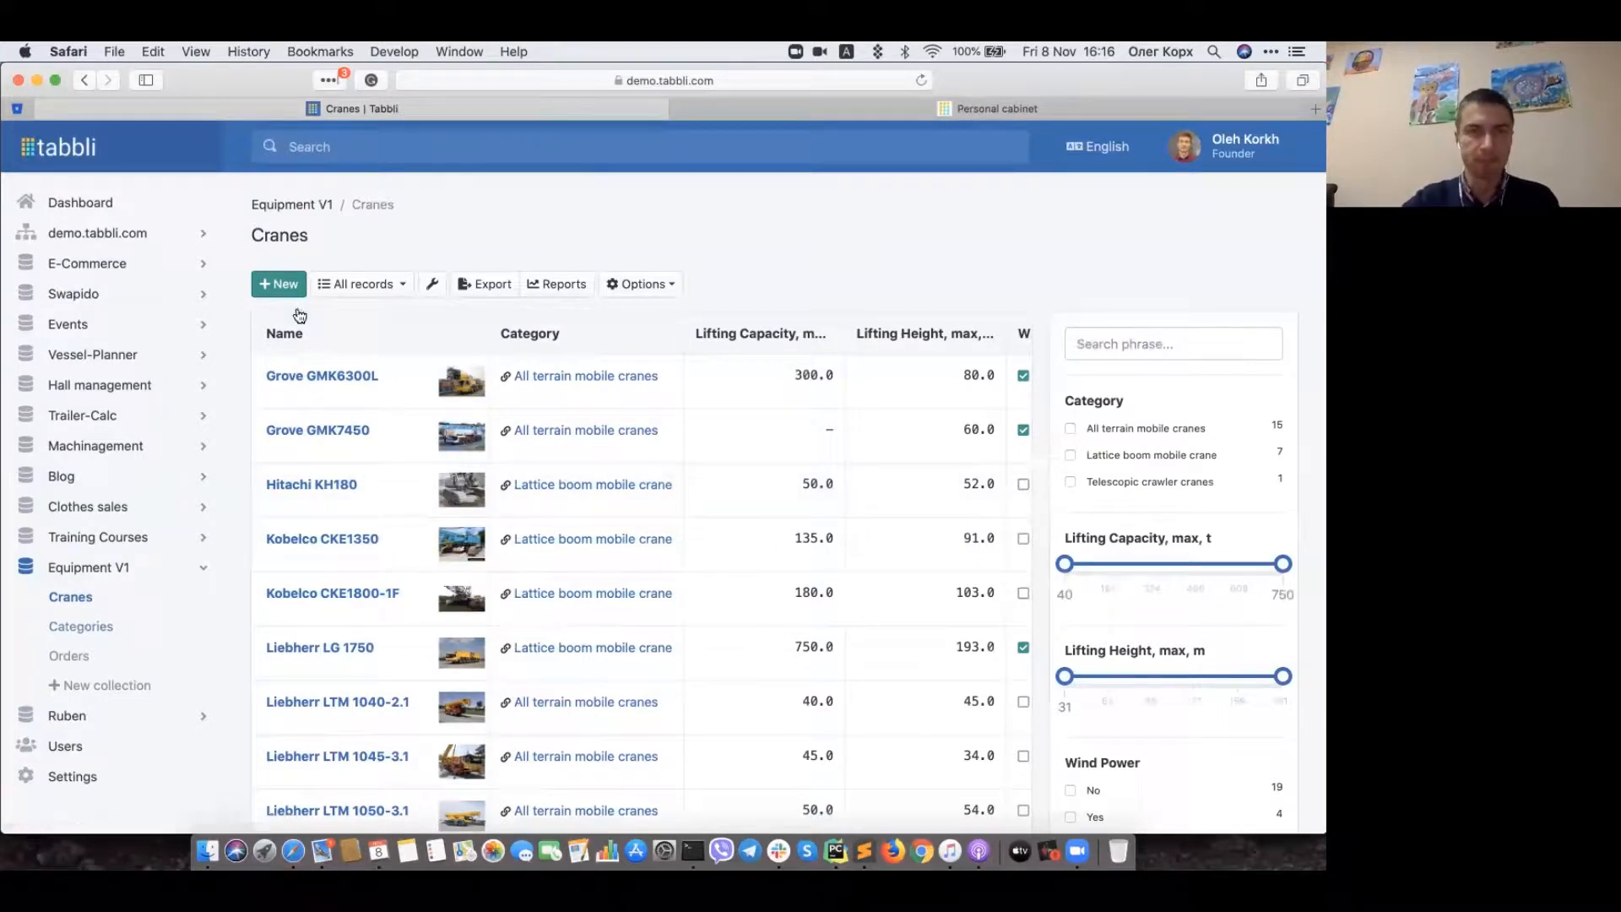
left_click(279, 287)
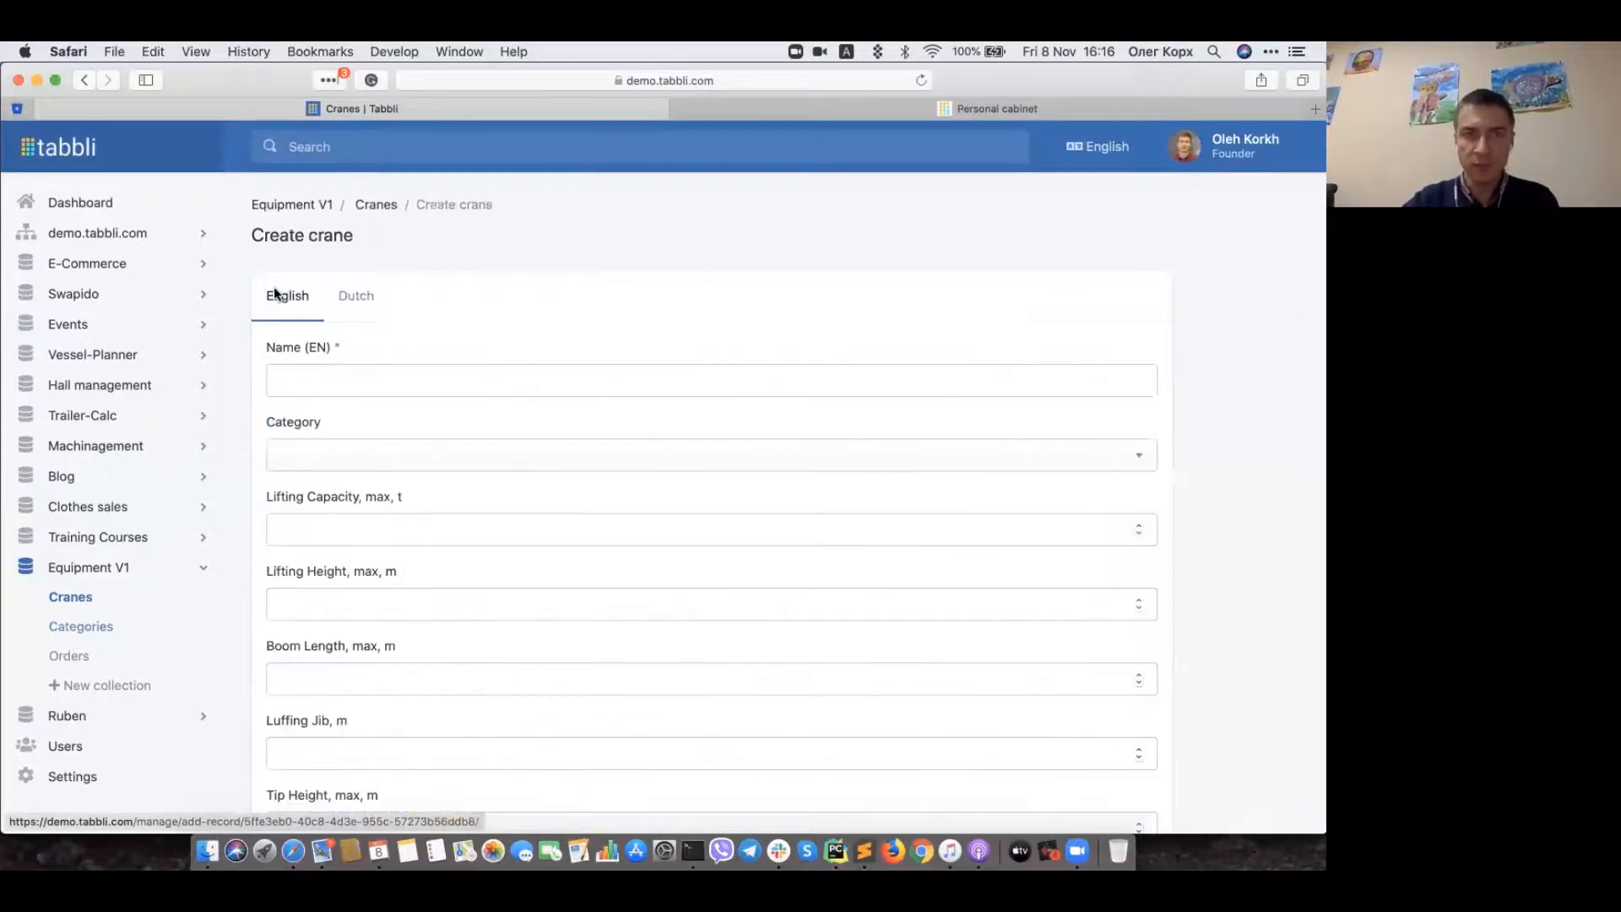
scroll(240, 420, "down", 8)
scroll(240, 421, "down", 4)
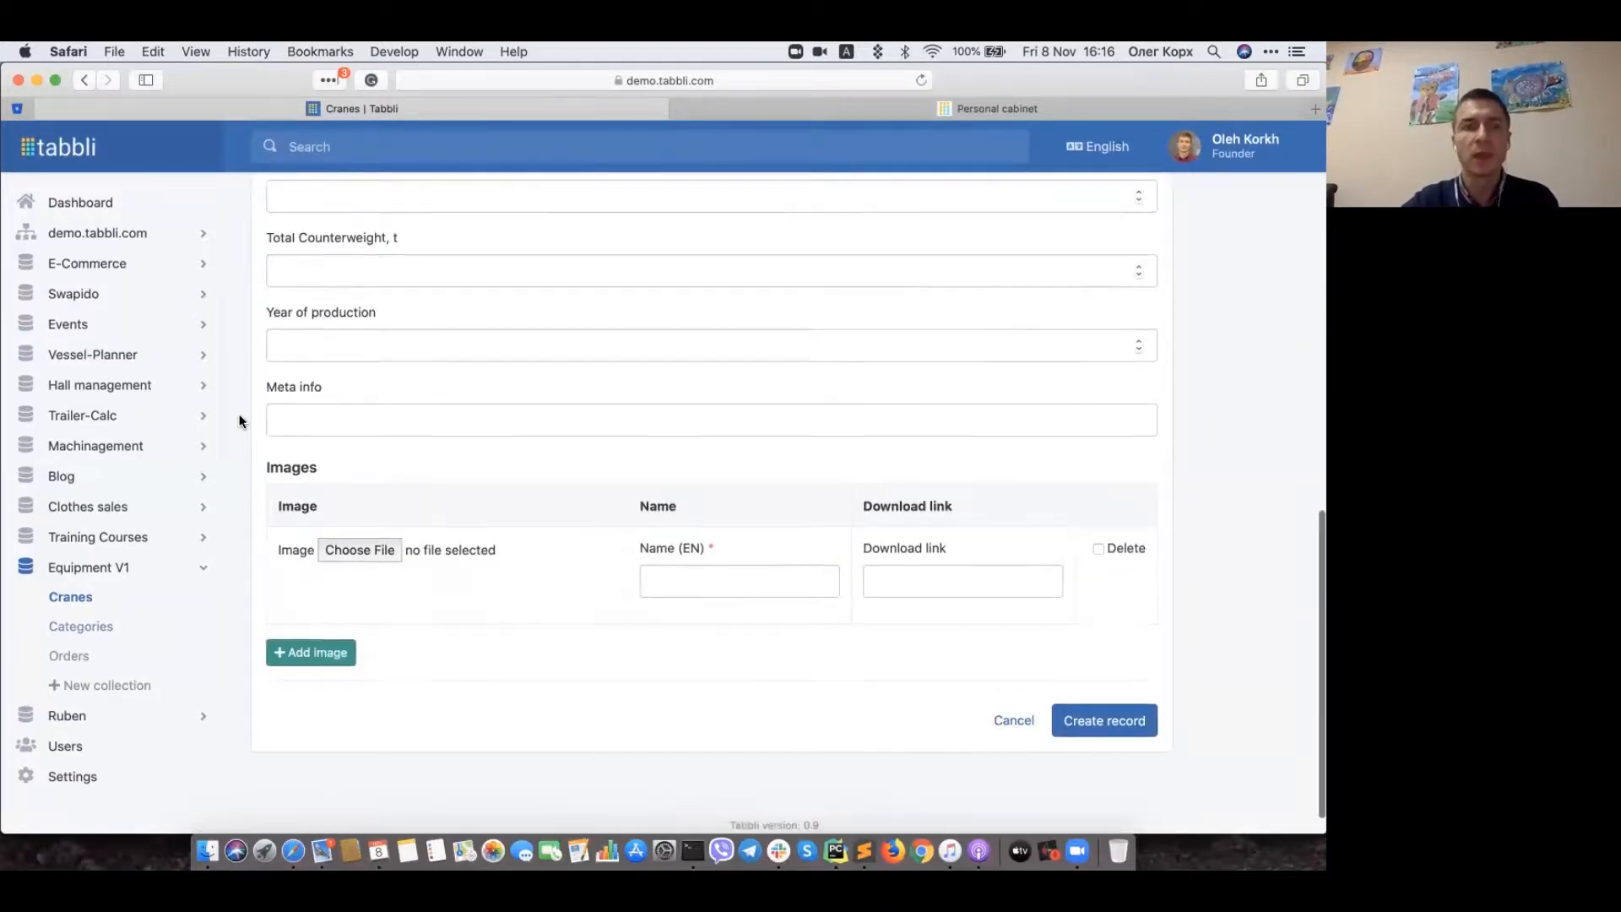
scroll(239, 421, "up", 12)
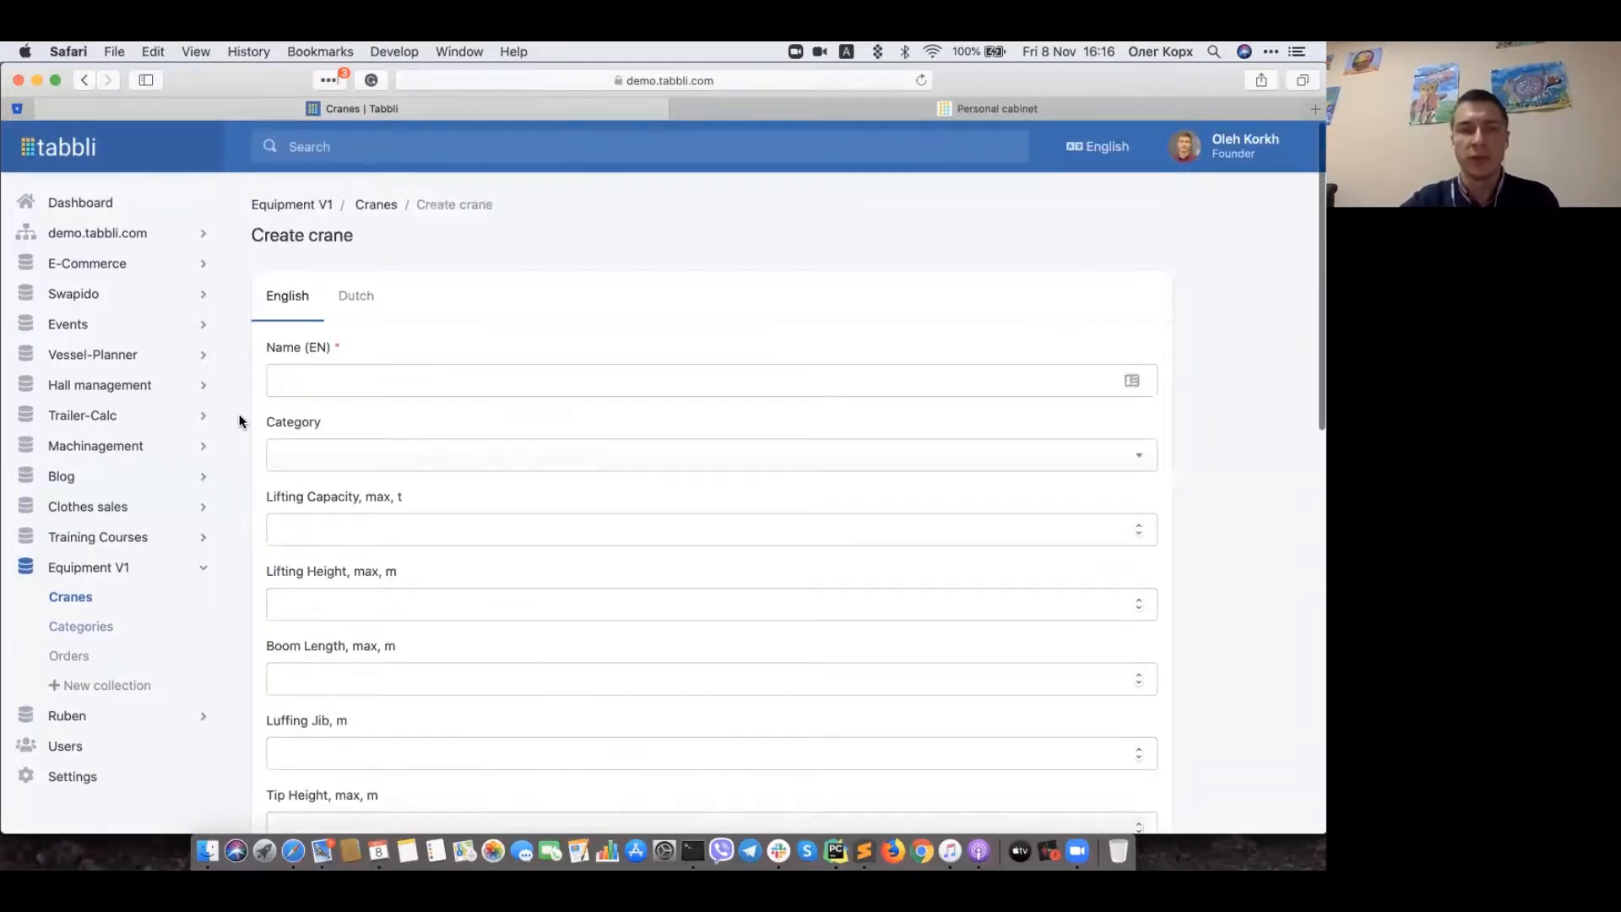
left_click(377, 205)
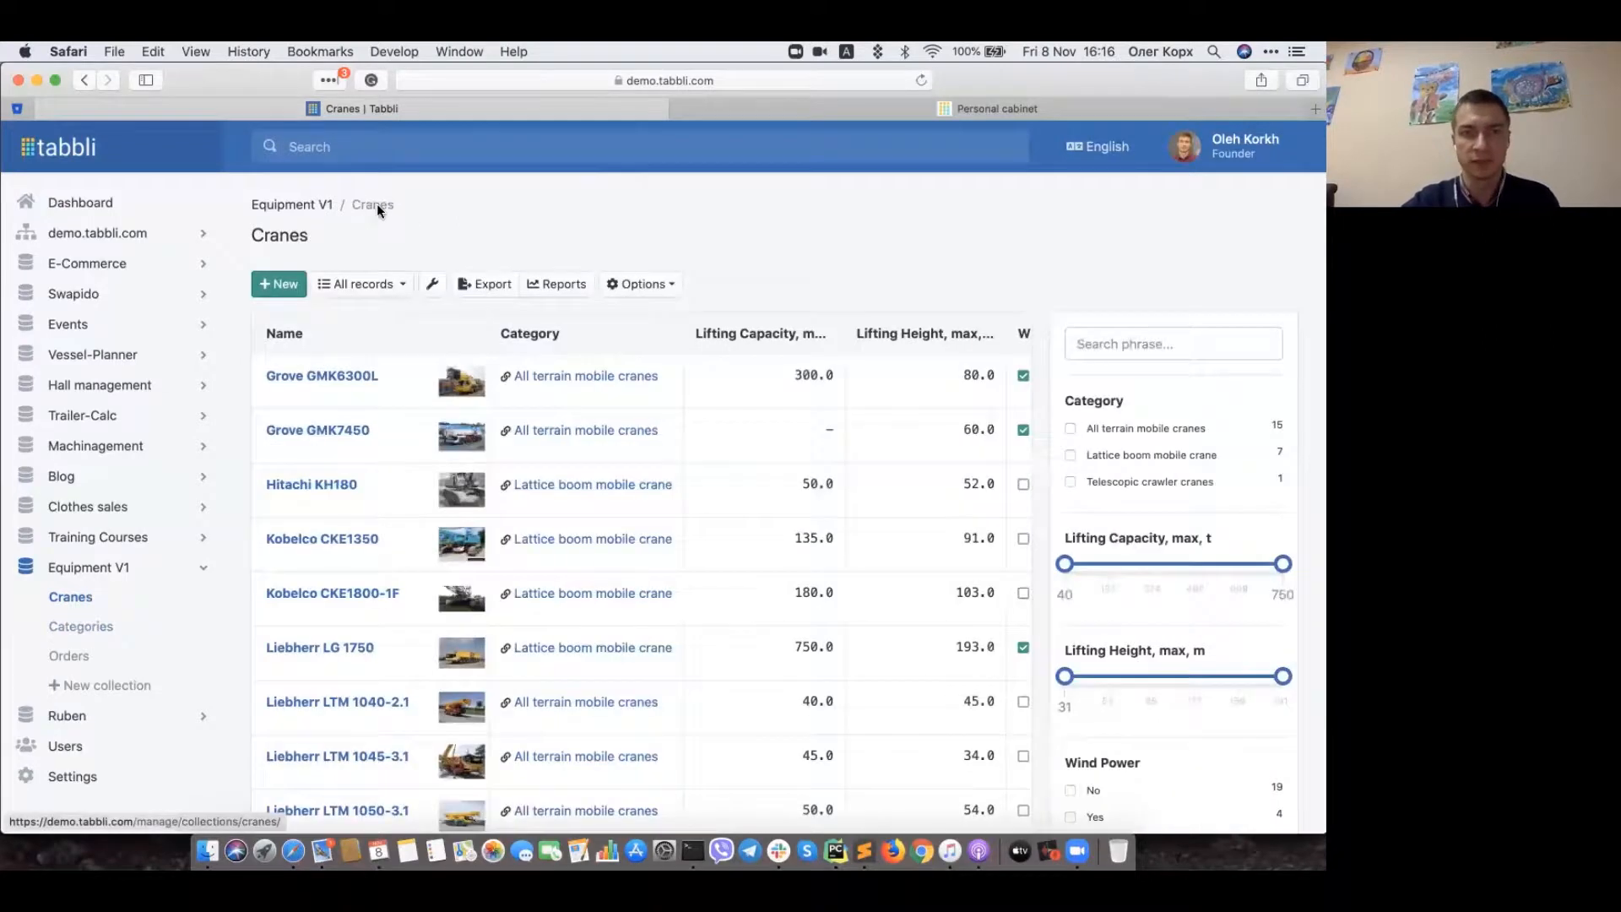
scroll(772, 481, "right", 3)
scroll(772, 488, "right", 9)
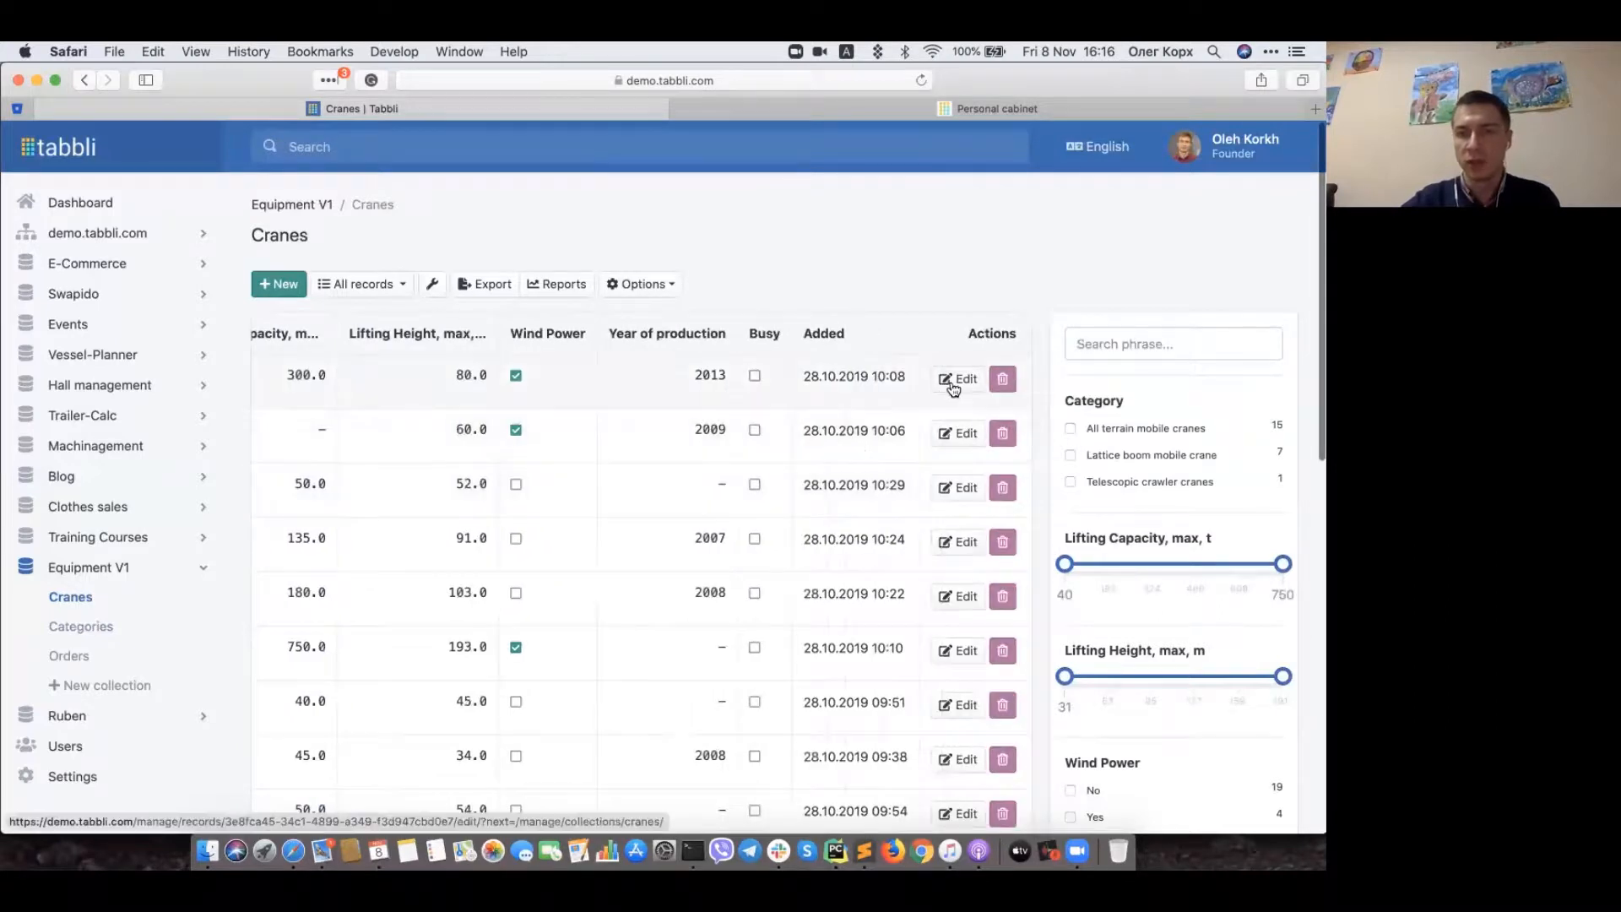
Step: Look through the Grove GMK6300L edit form and go back without changes
left_click(952, 384)
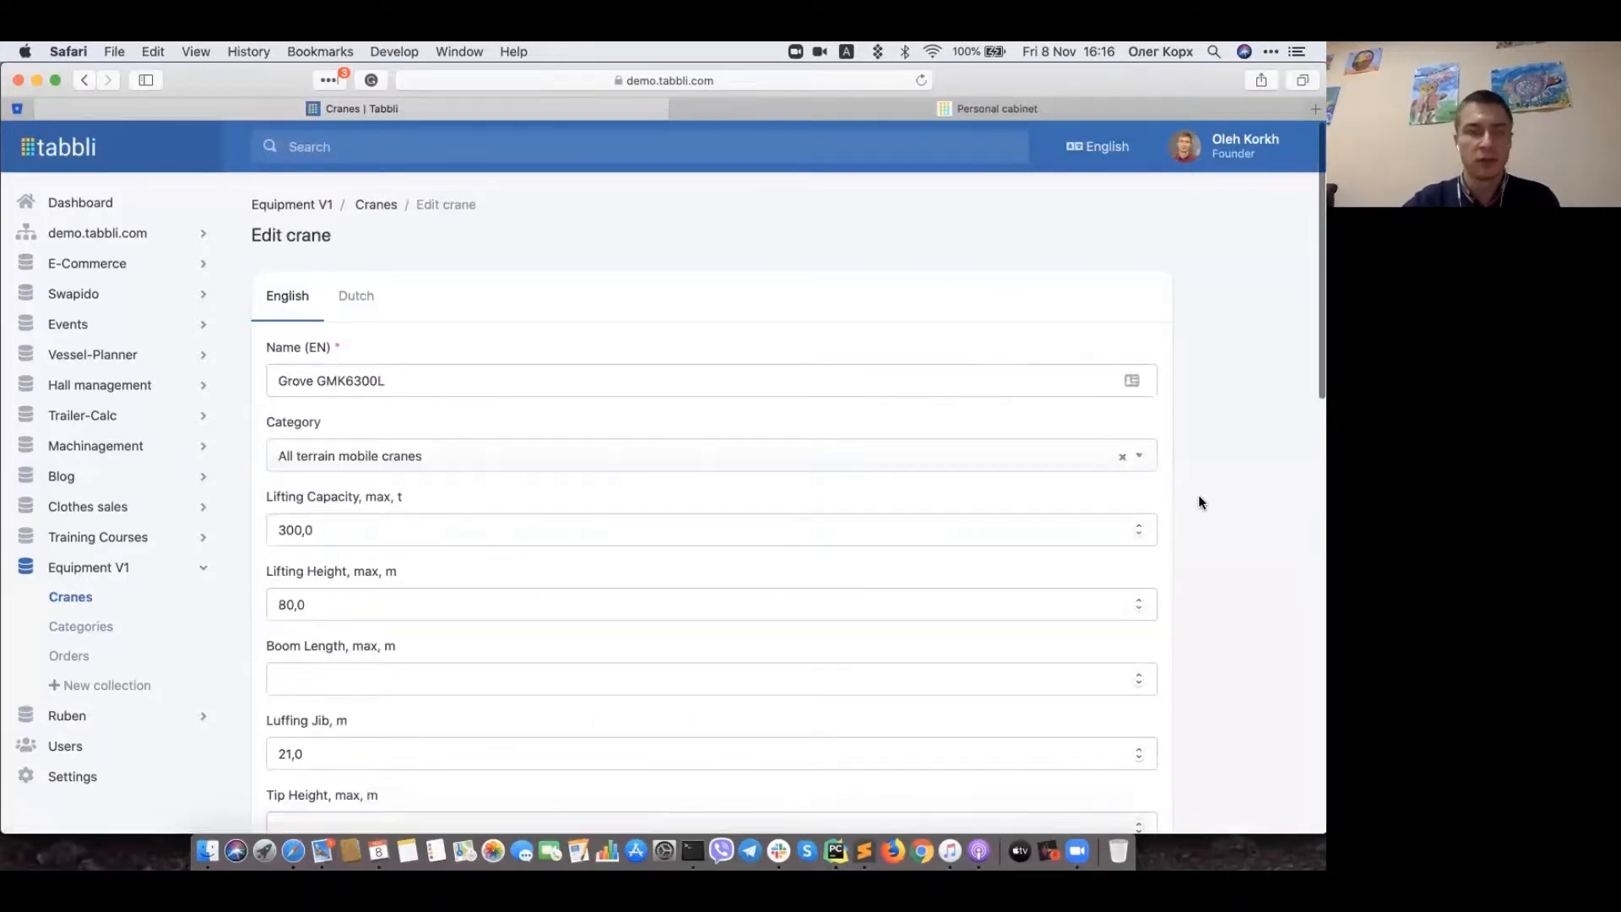
scroll(1199, 498, "down", 10)
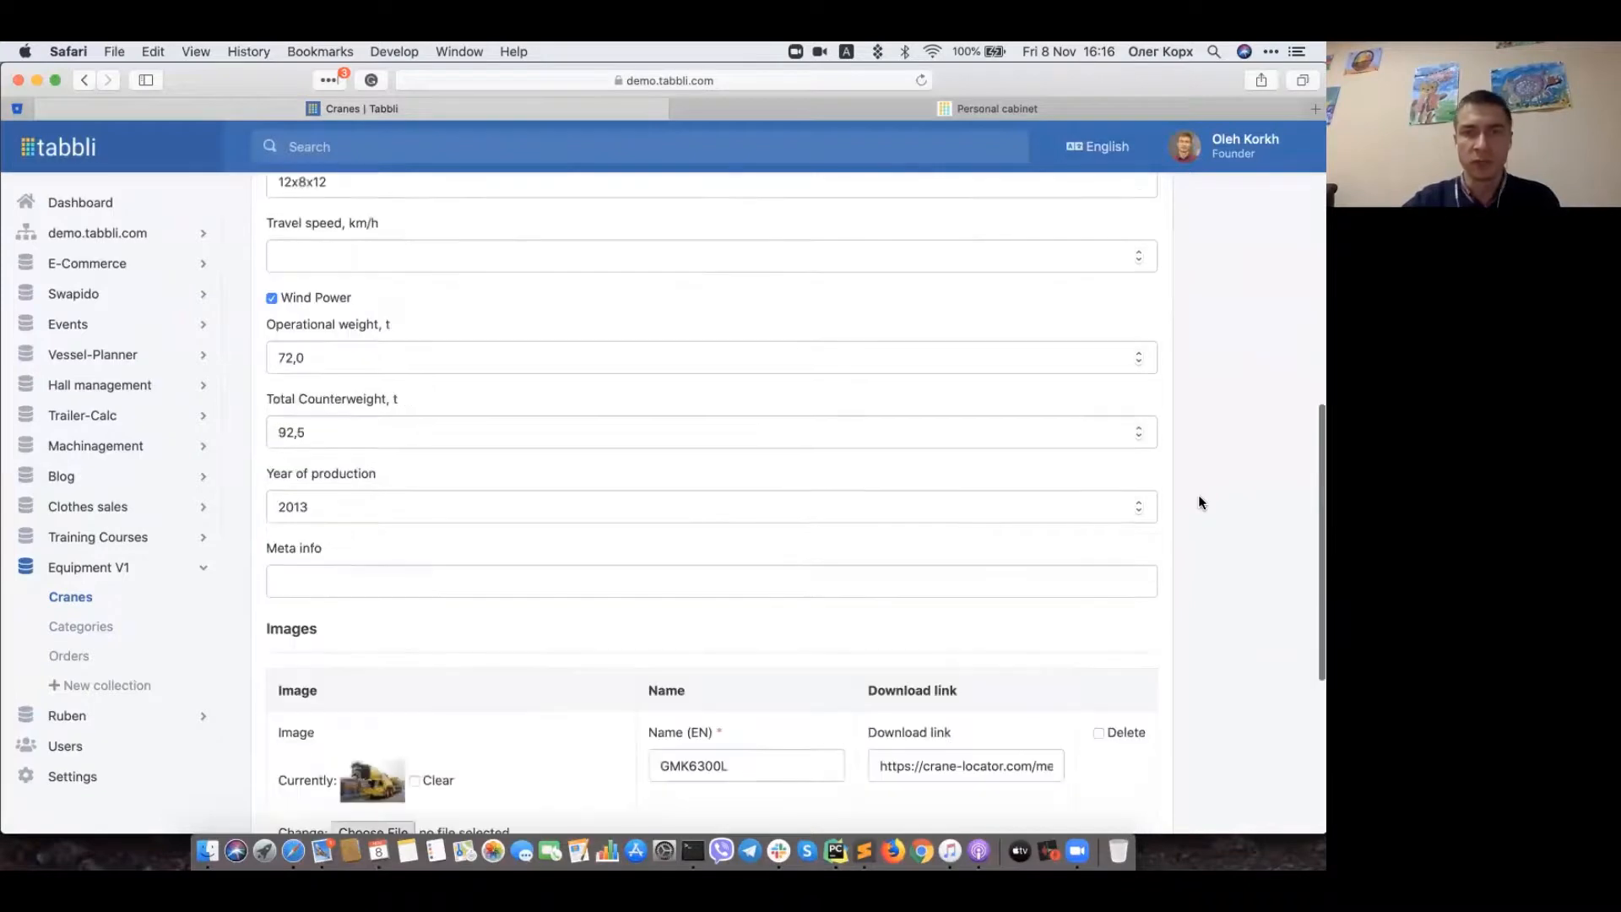
scroll(1199, 502, "down", 2)
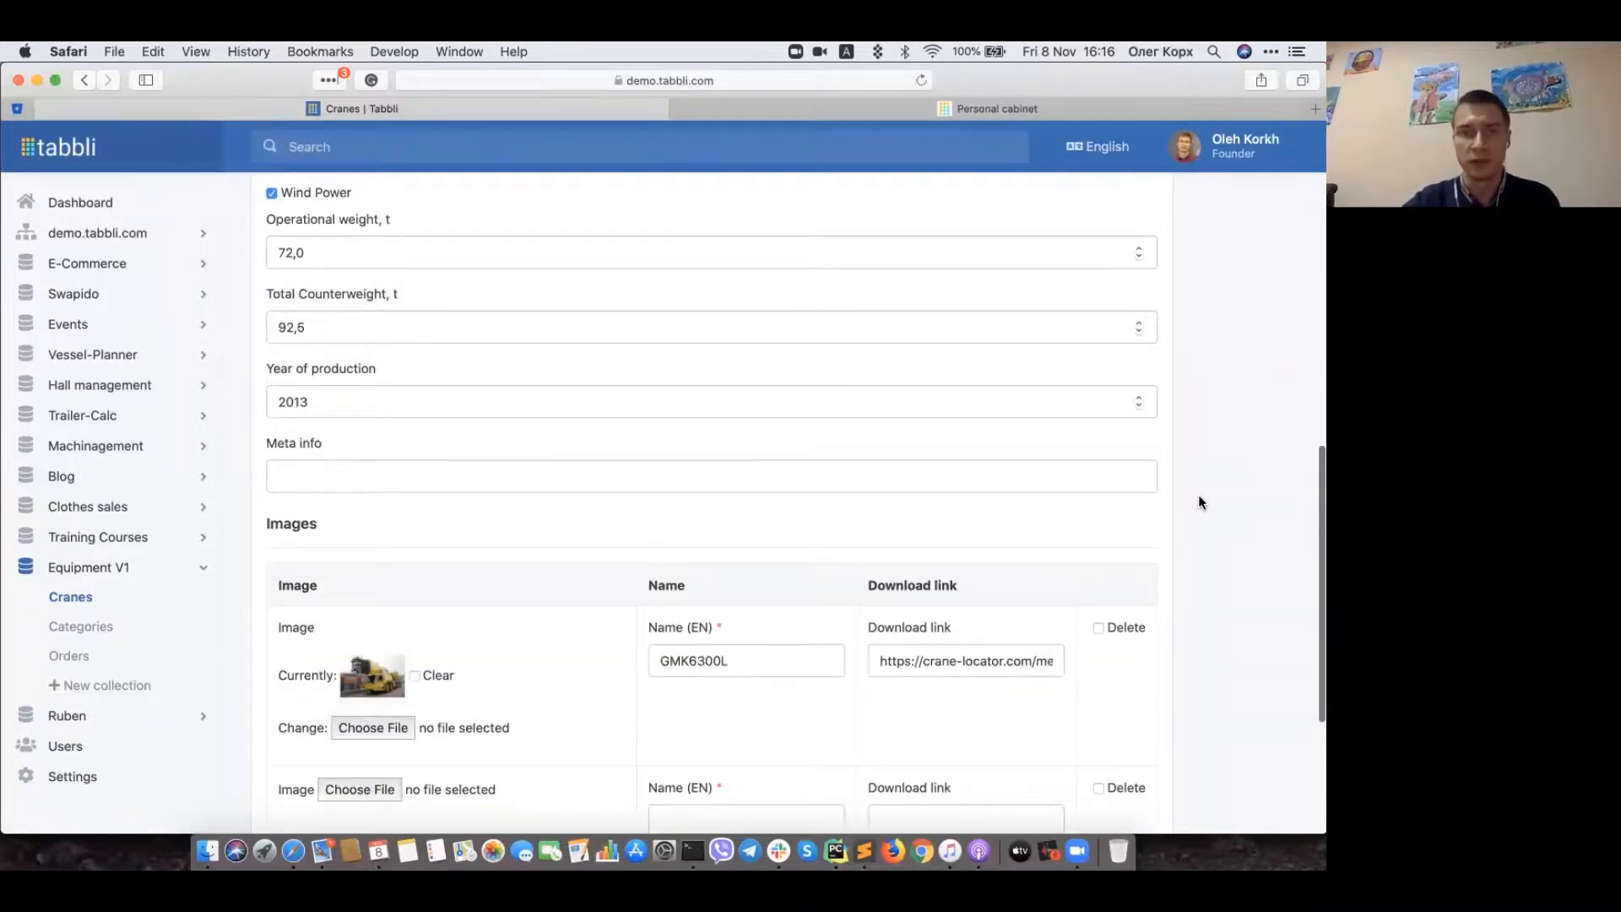
scroll(1199, 502, "up", 4)
scroll(1199, 500, "up", 11)
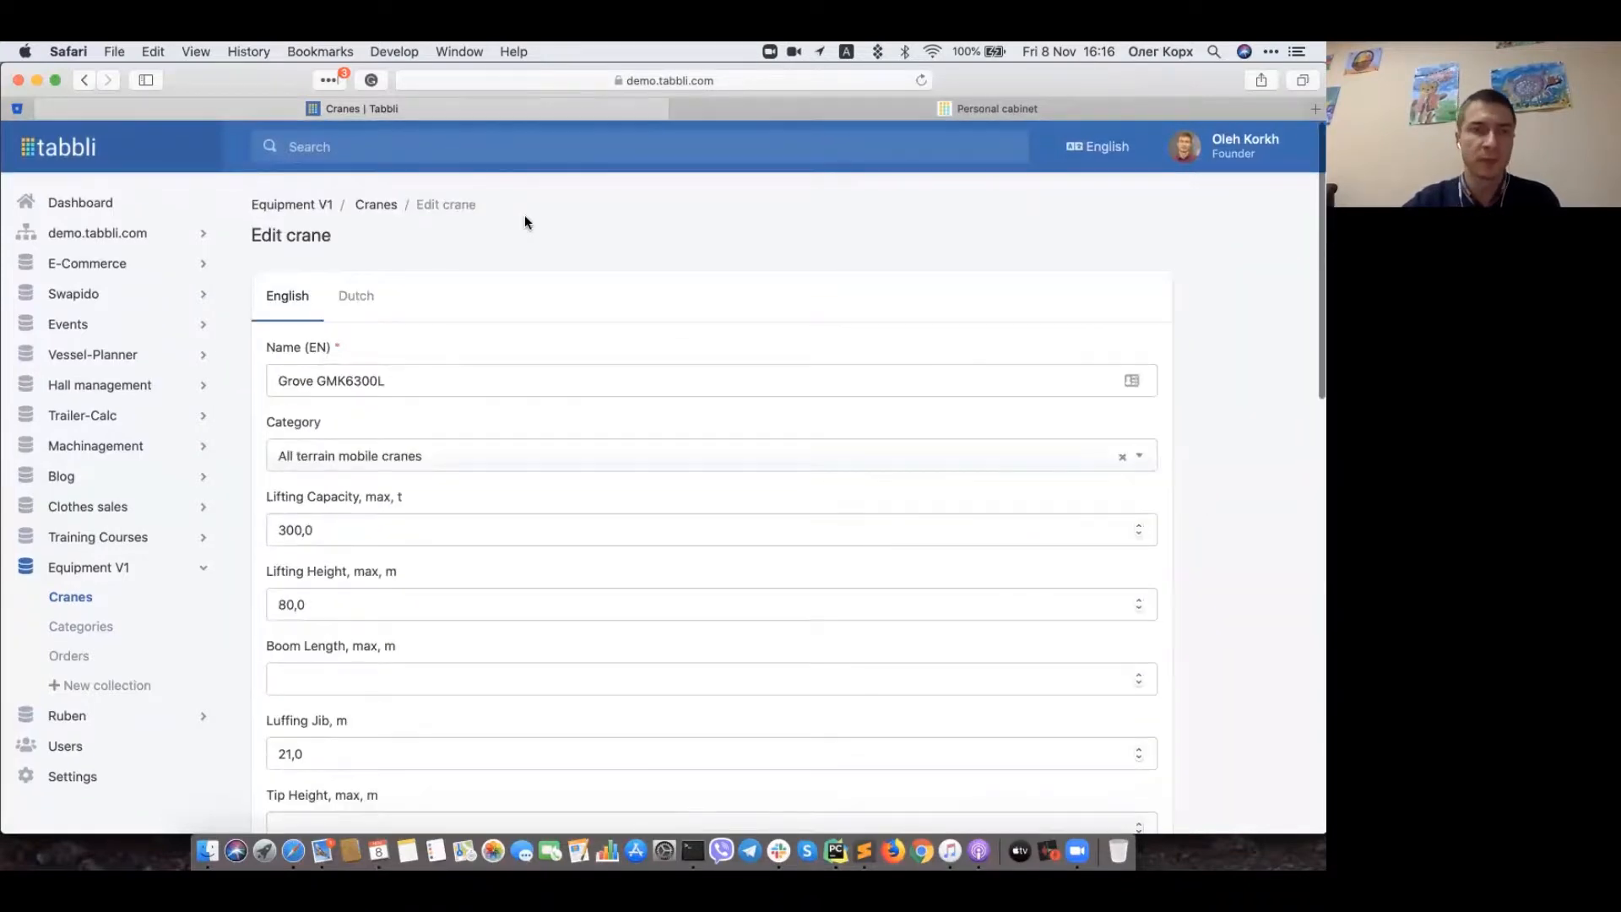
left_click(84, 79)
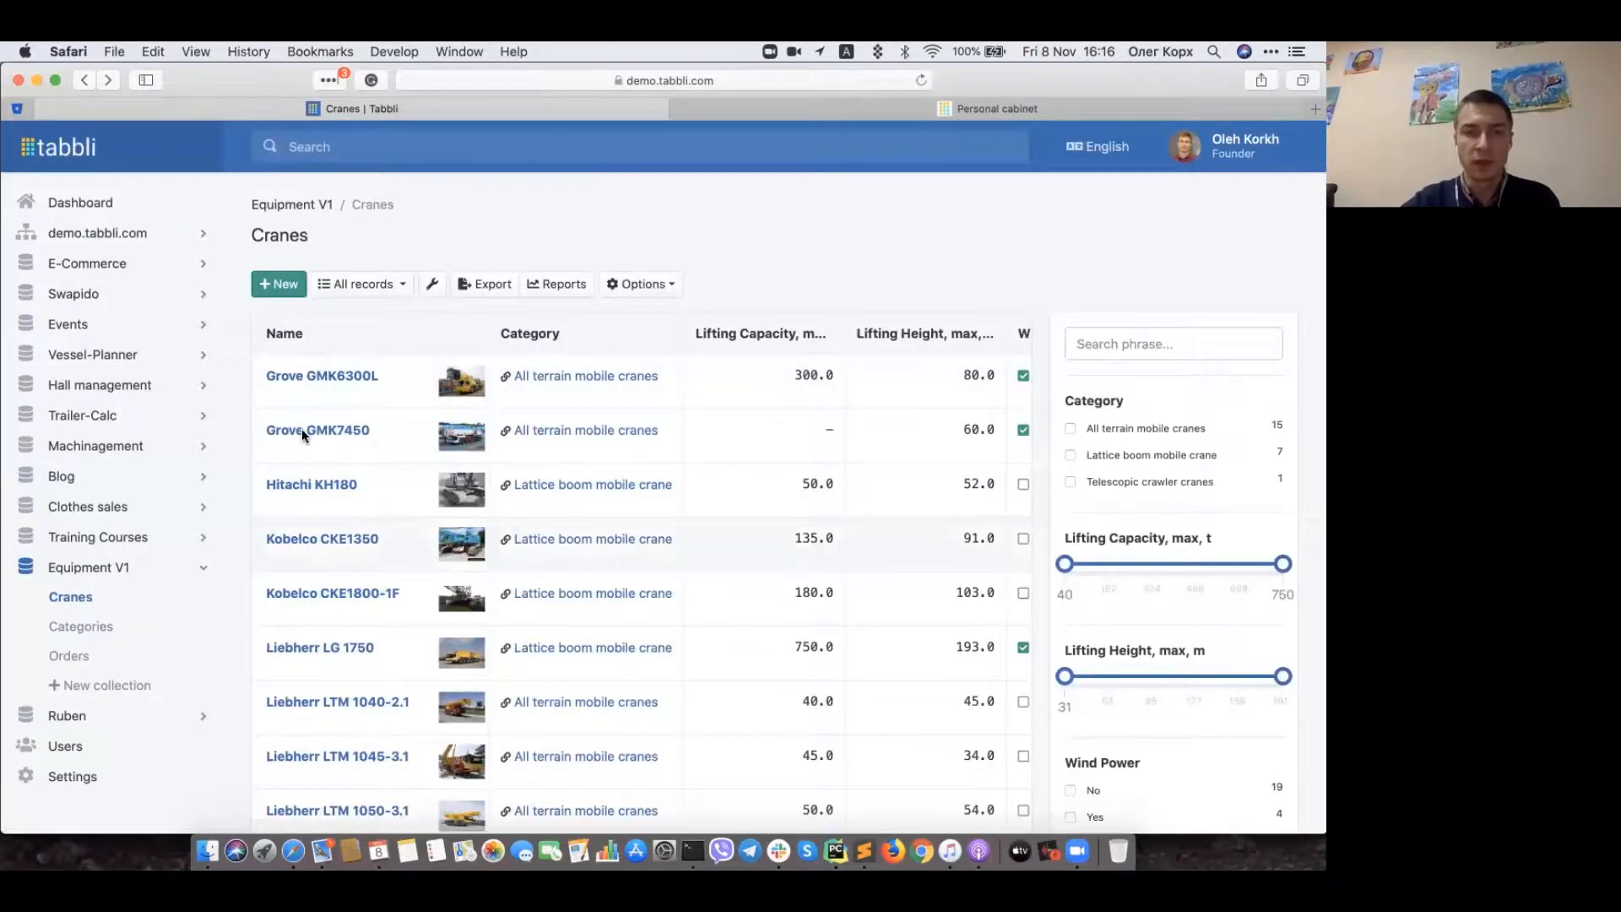
Step: View the Grove GMK6300L record details, then return to the Cranes list
left_click(346, 375)
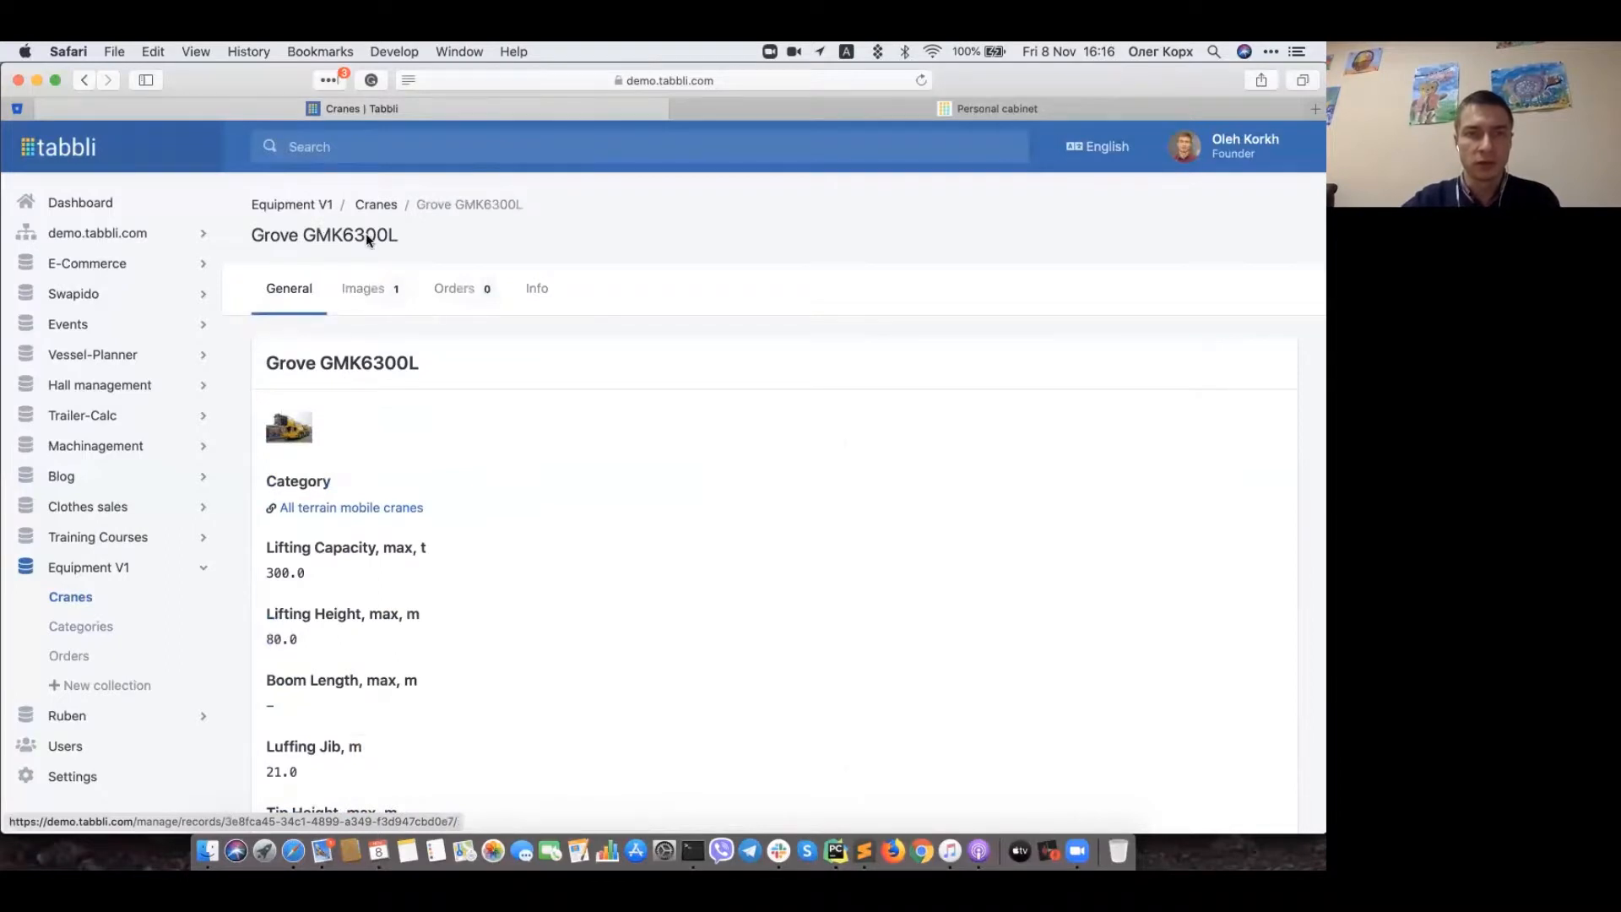
left_click(379, 213)
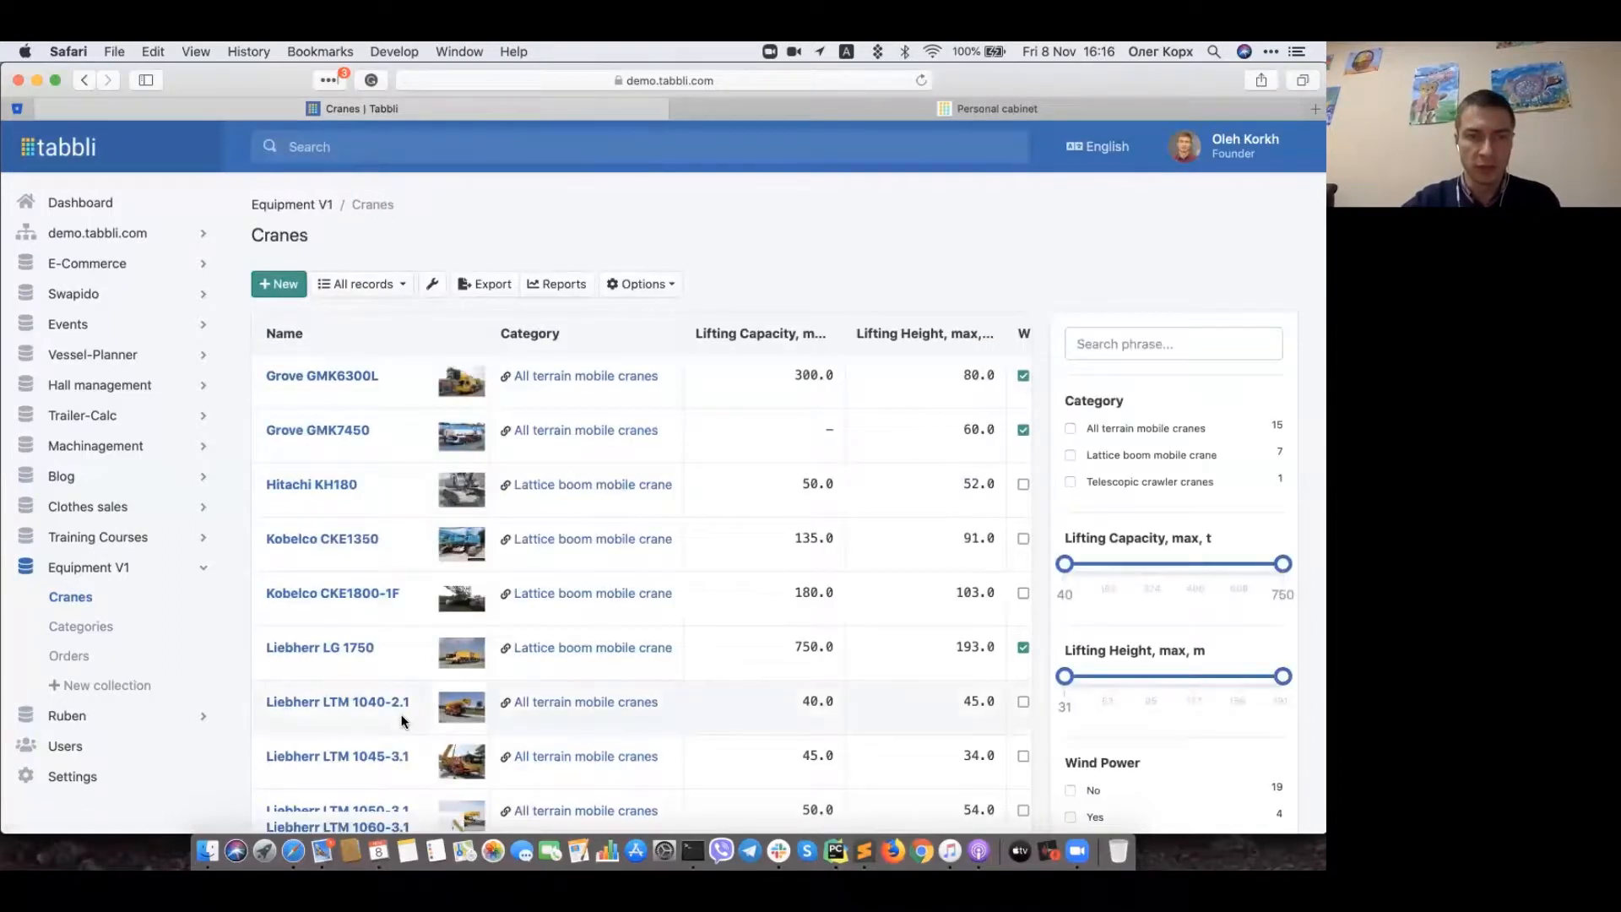
scroll(403, 720, "down", 2)
scroll(404, 720, "up", 2)
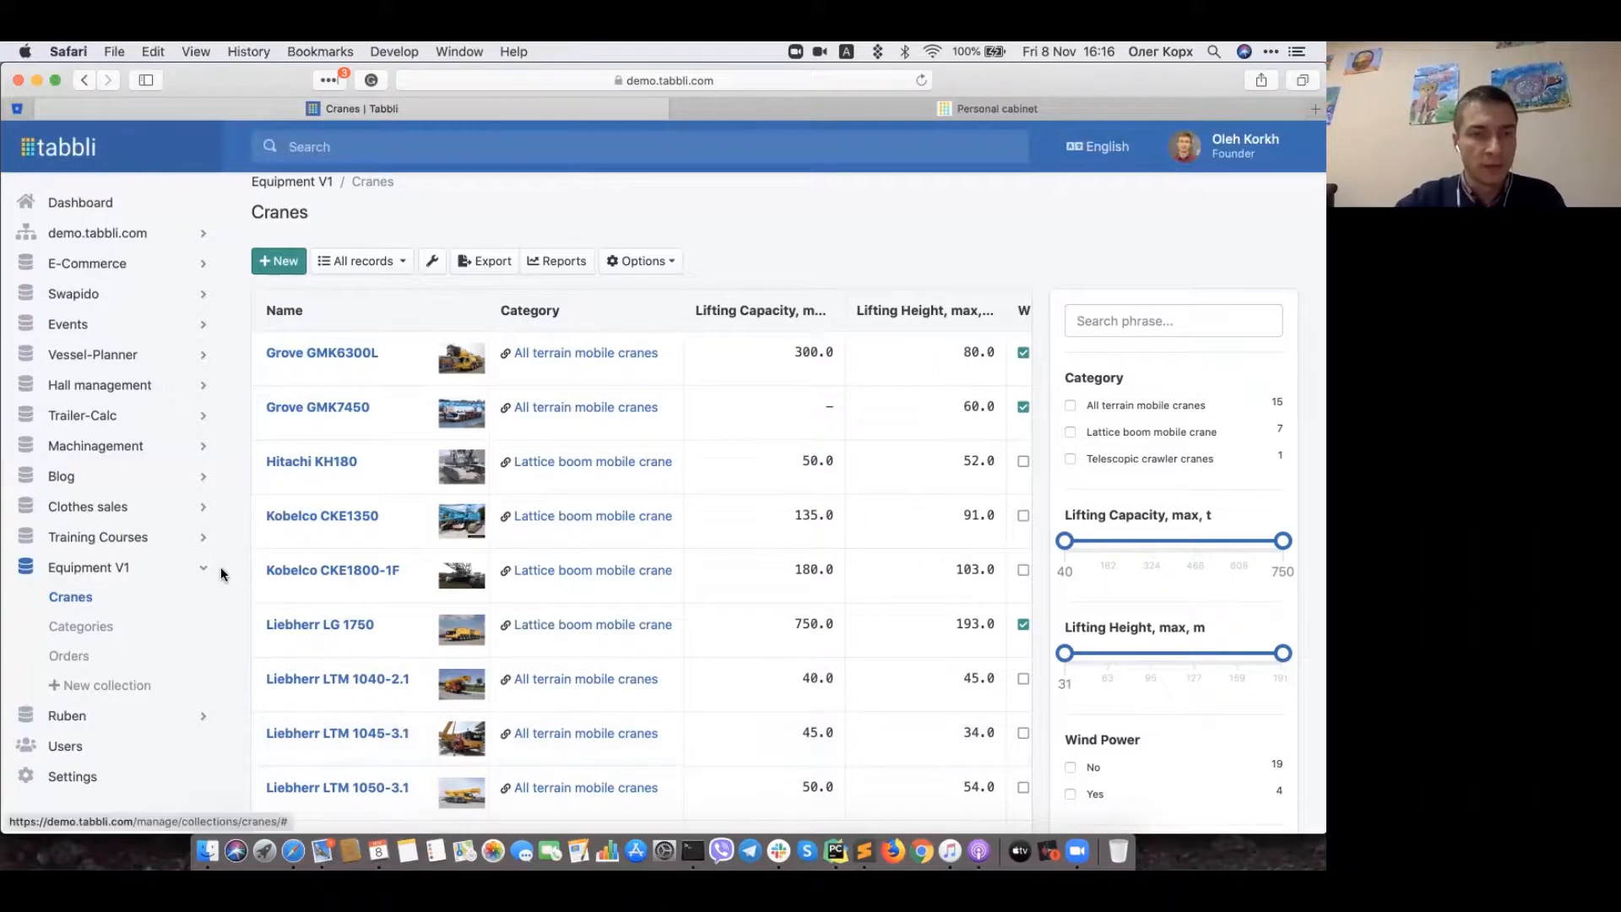
scroll(224, 605, "down", 1)
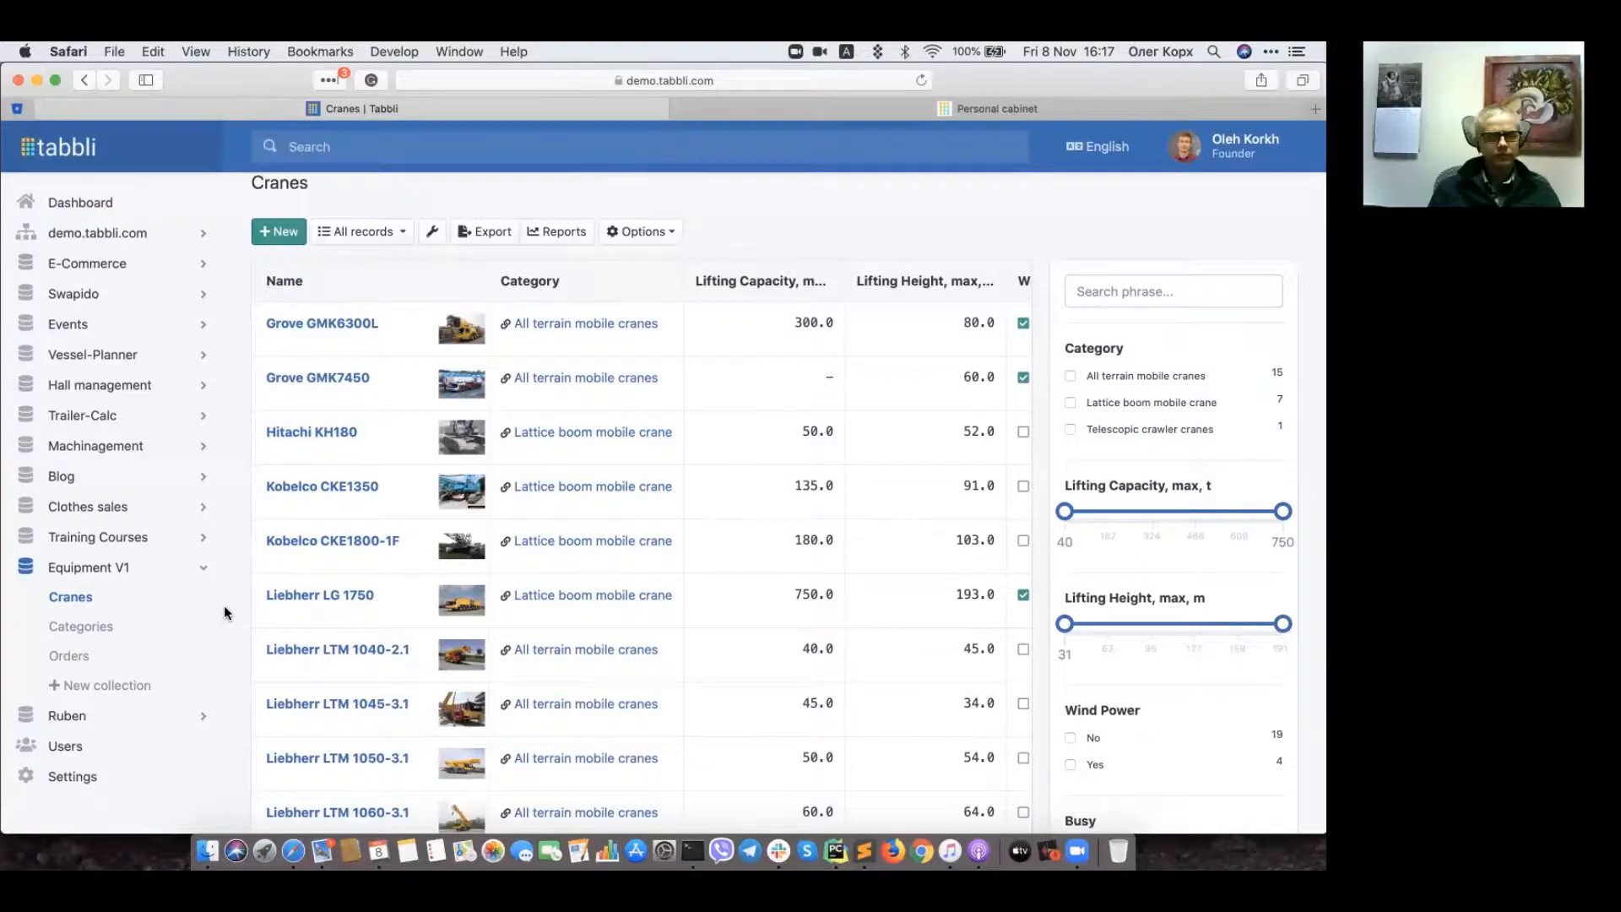
Step: Open the Equipment V1 Orders list and its Options menu
left_click(69, 657)
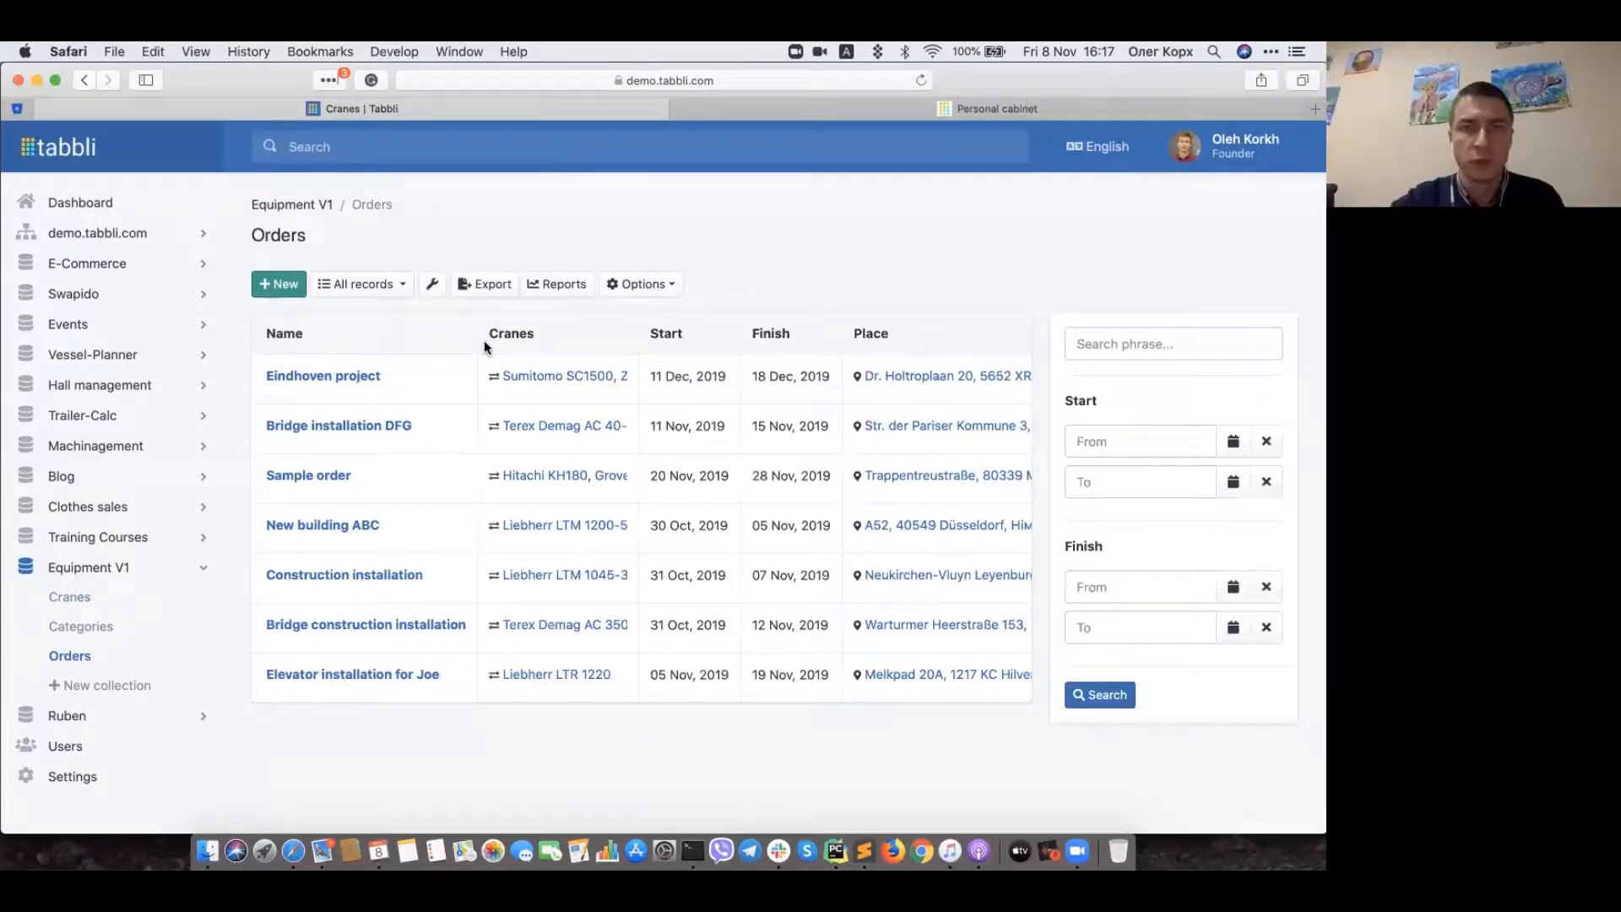
left_click(658, 284)
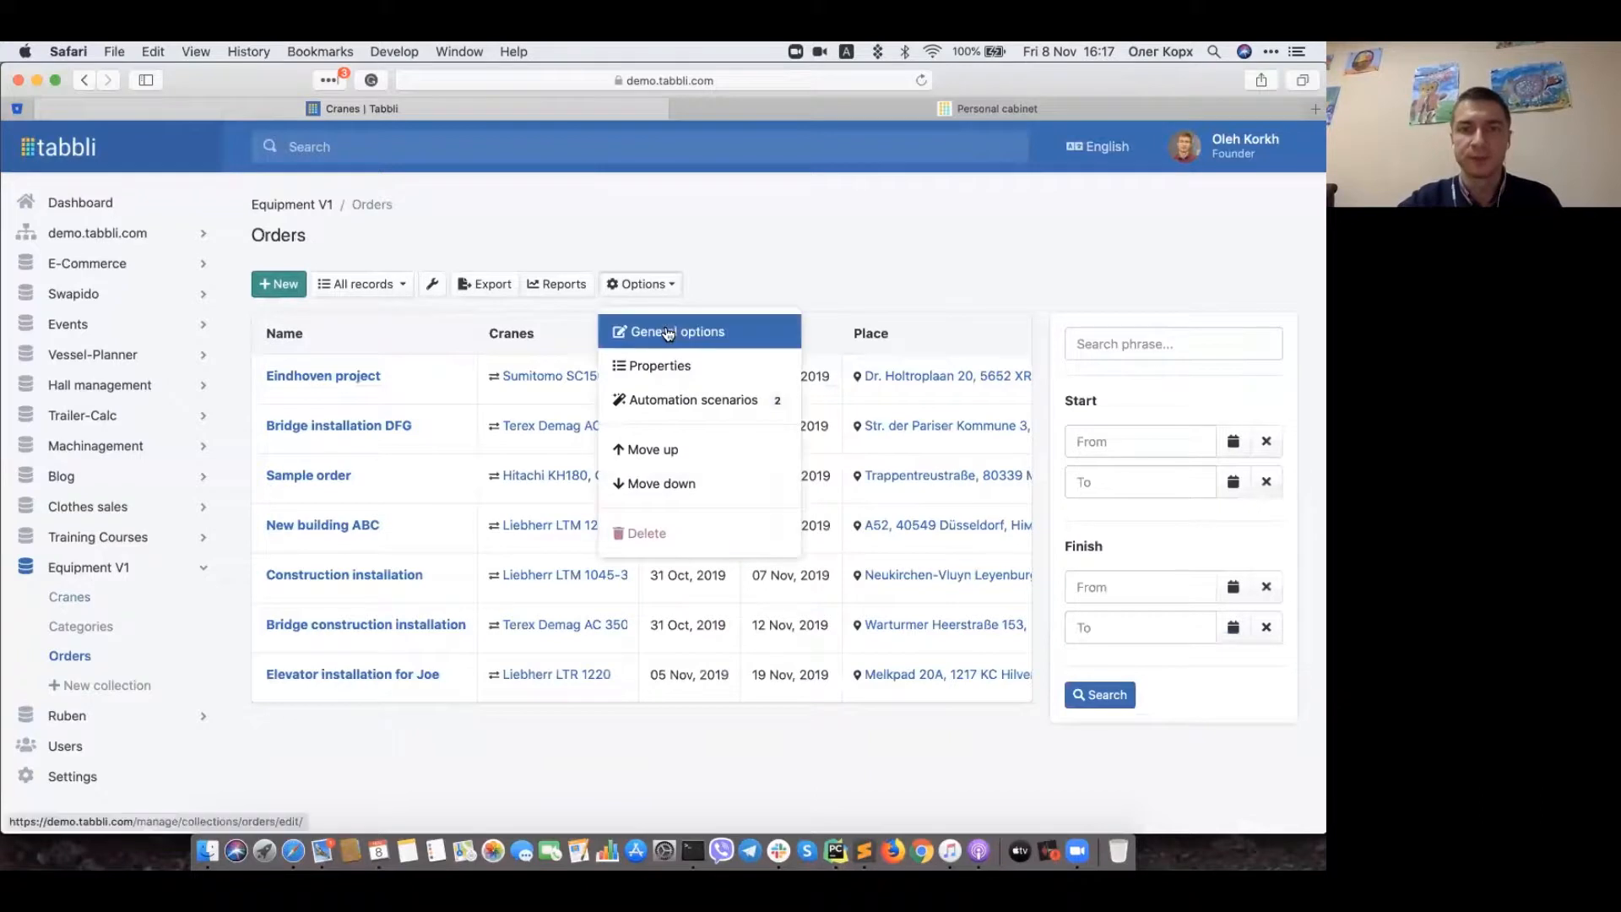
Step: Review Order properties such as Access code, Cranes, Start, Finish and Contact email, then return to Orders
left_click(670, 369)
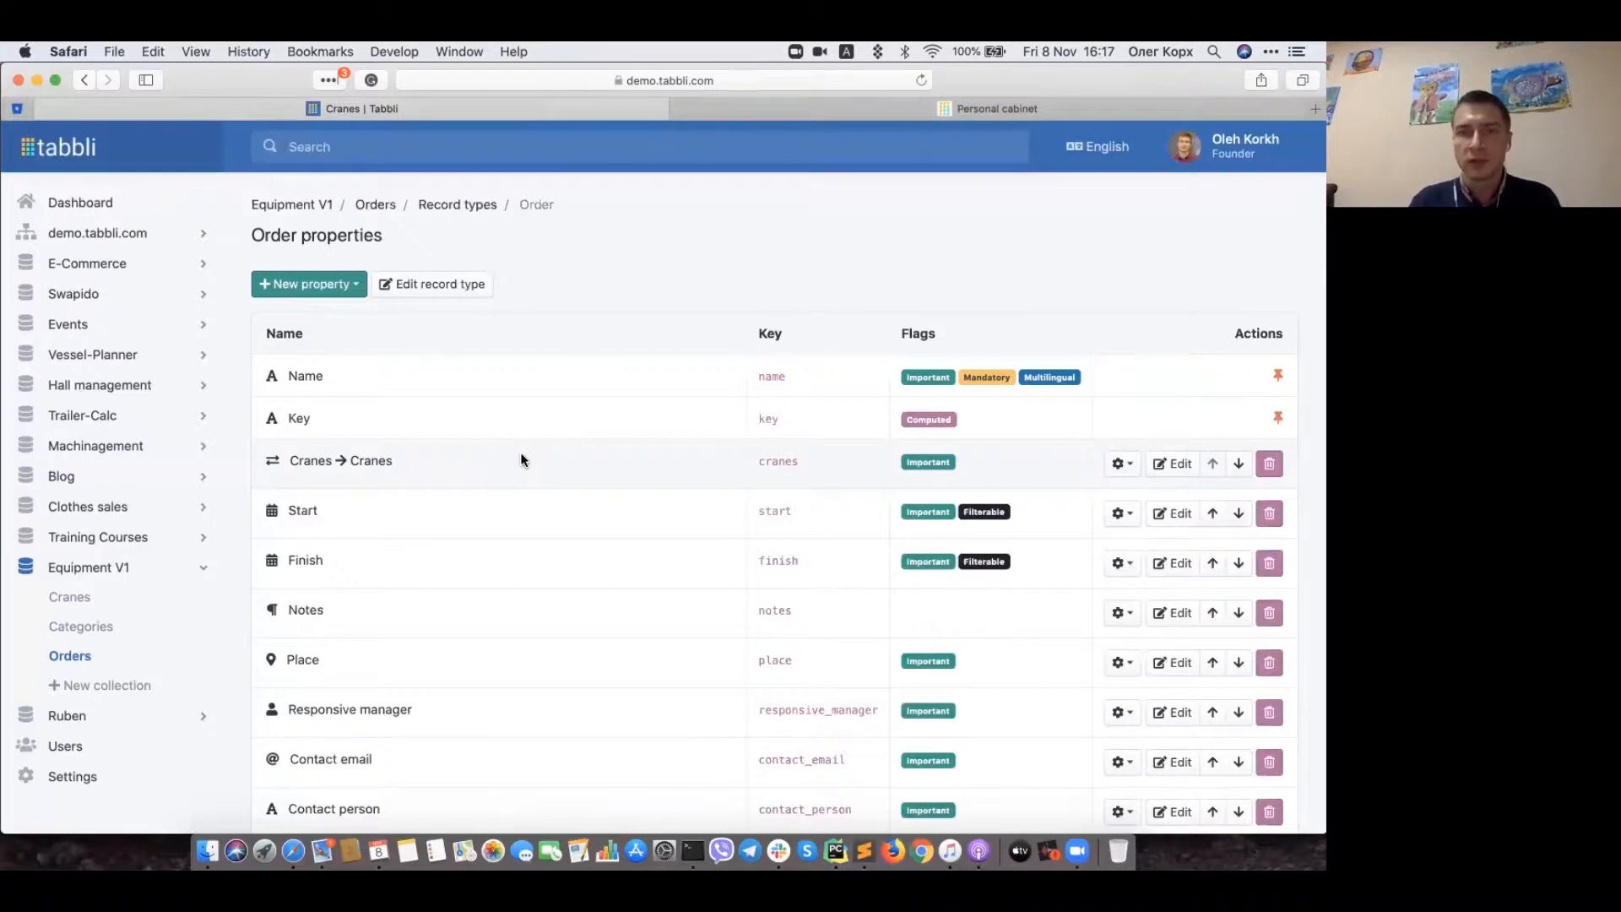
scroll(407, 691, "down", 3)
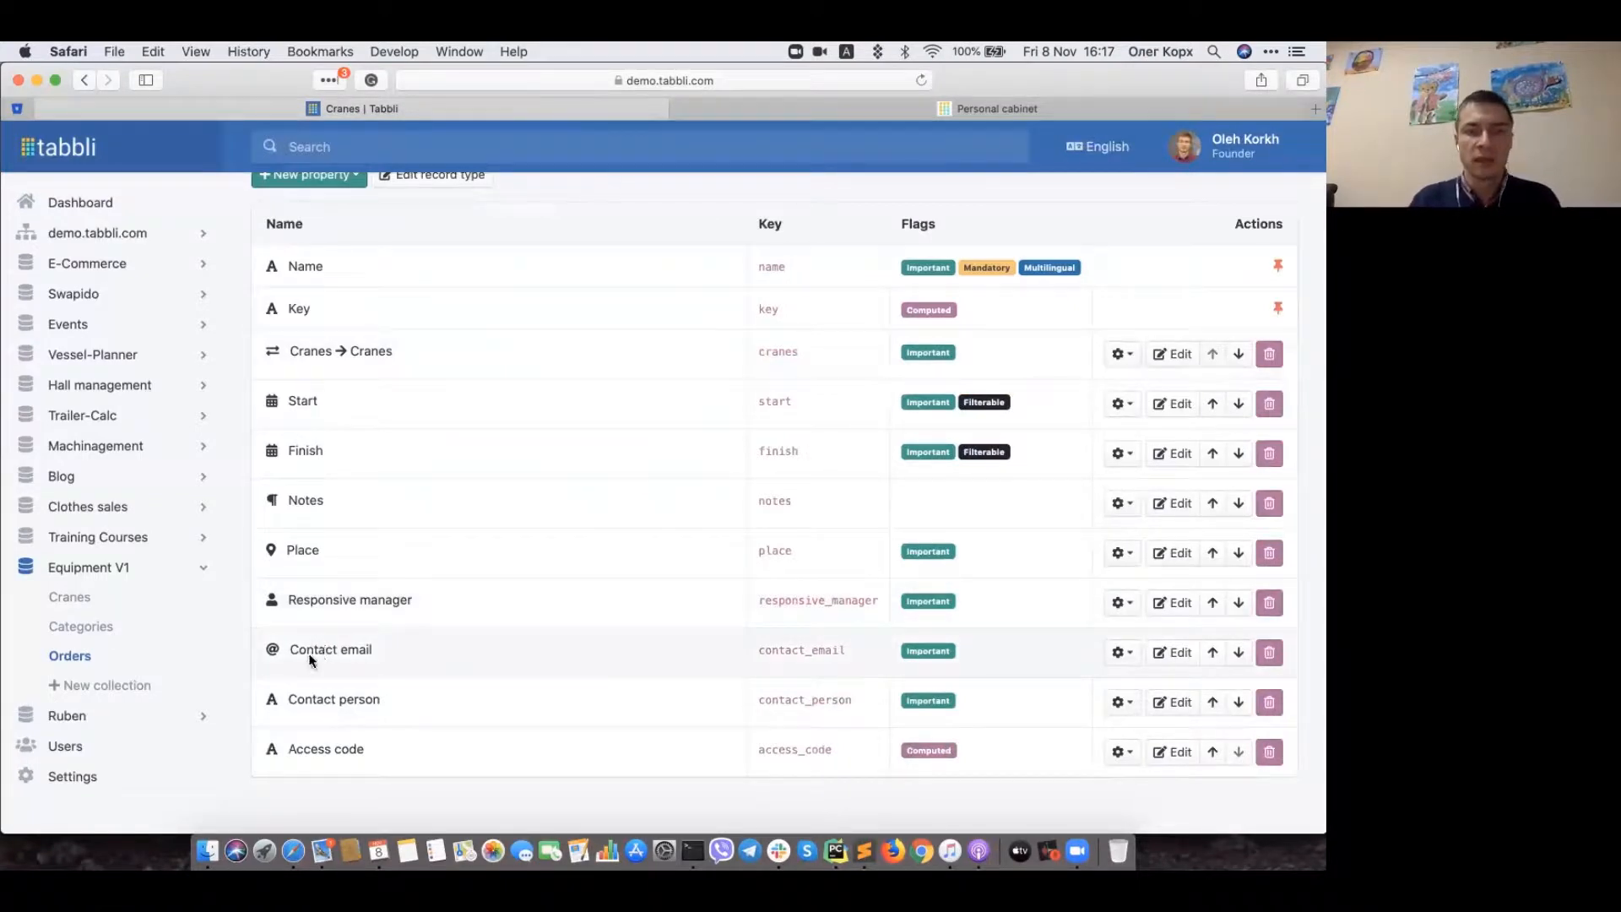
scroll(464, 657, "up", 1)
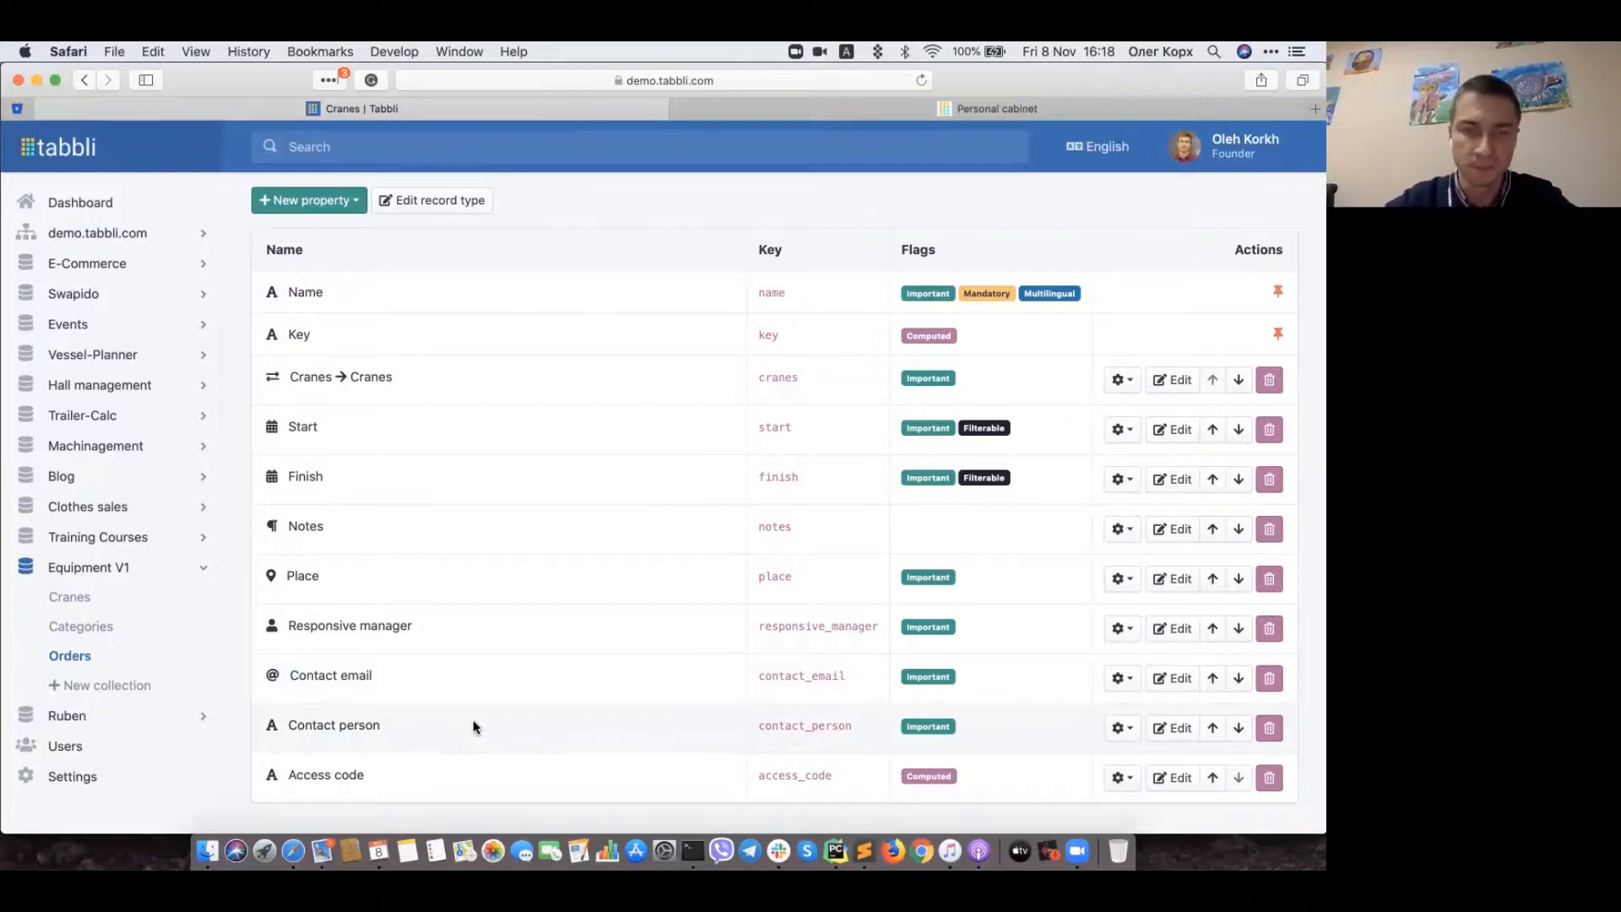
scroll(638, 454, "up", 2)
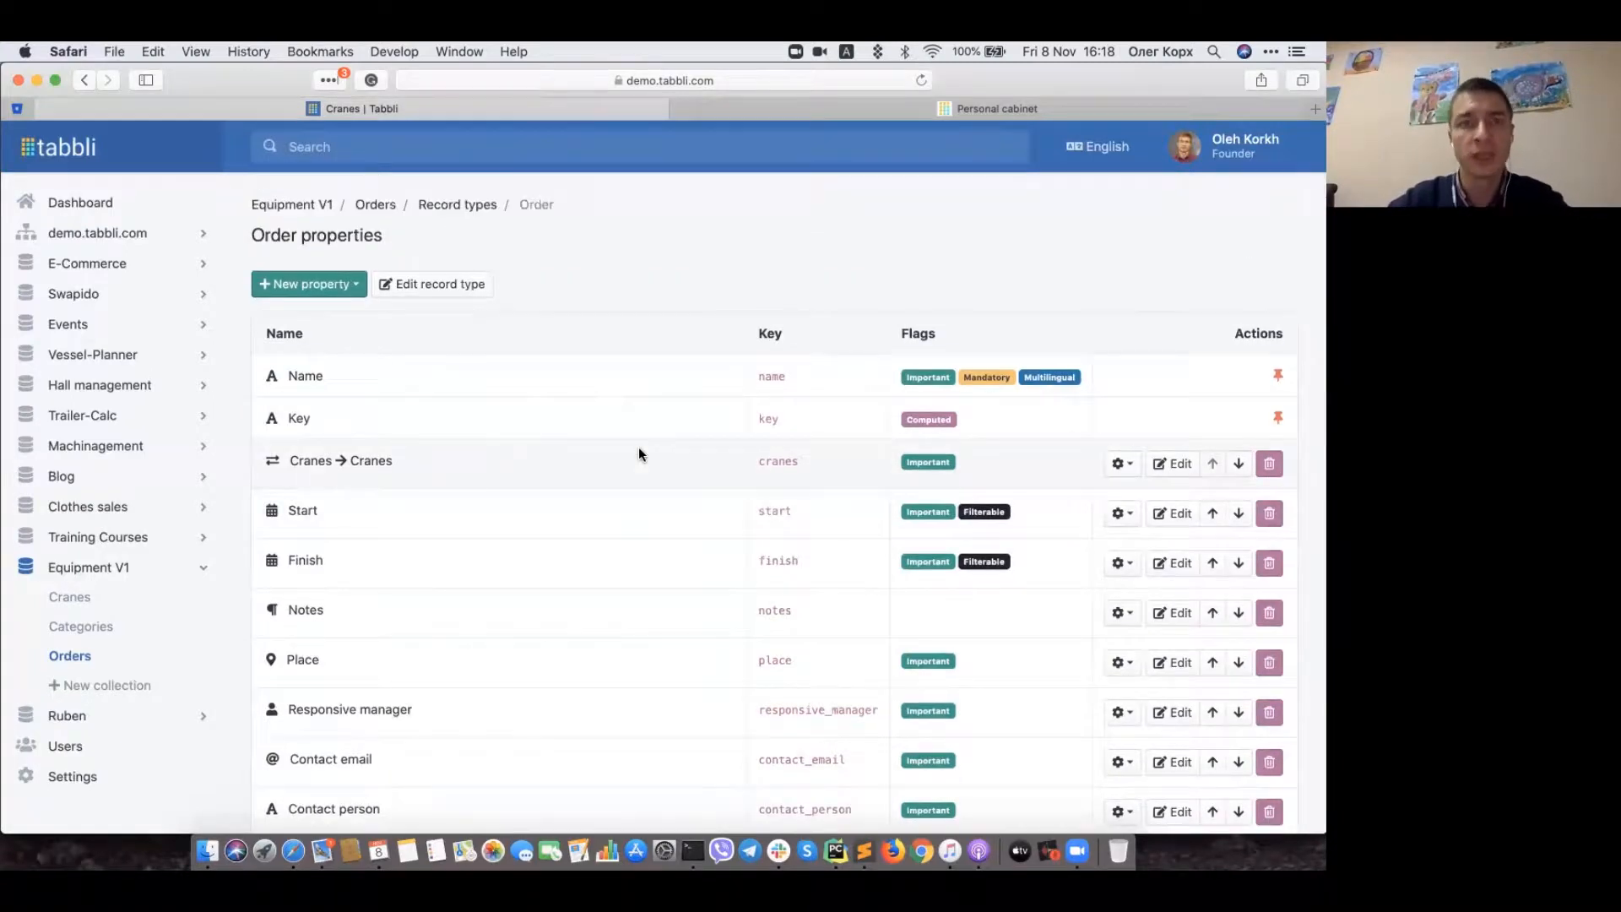
left_click(376, 206)
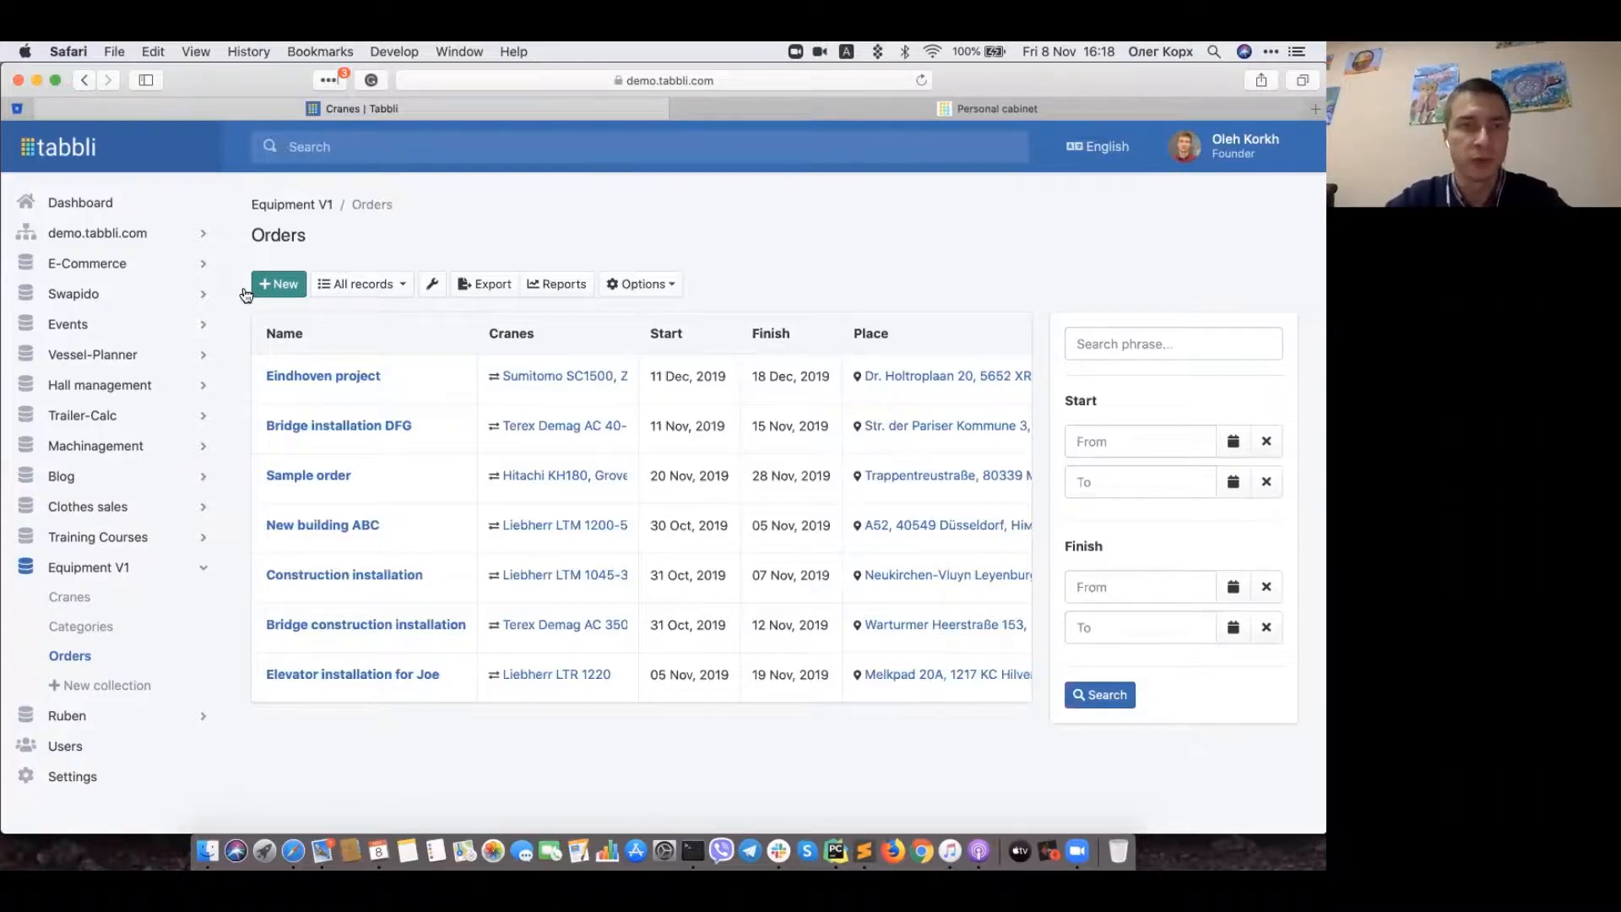
Step: Start a new order named 'Sample installation'
left_click(281, 285)
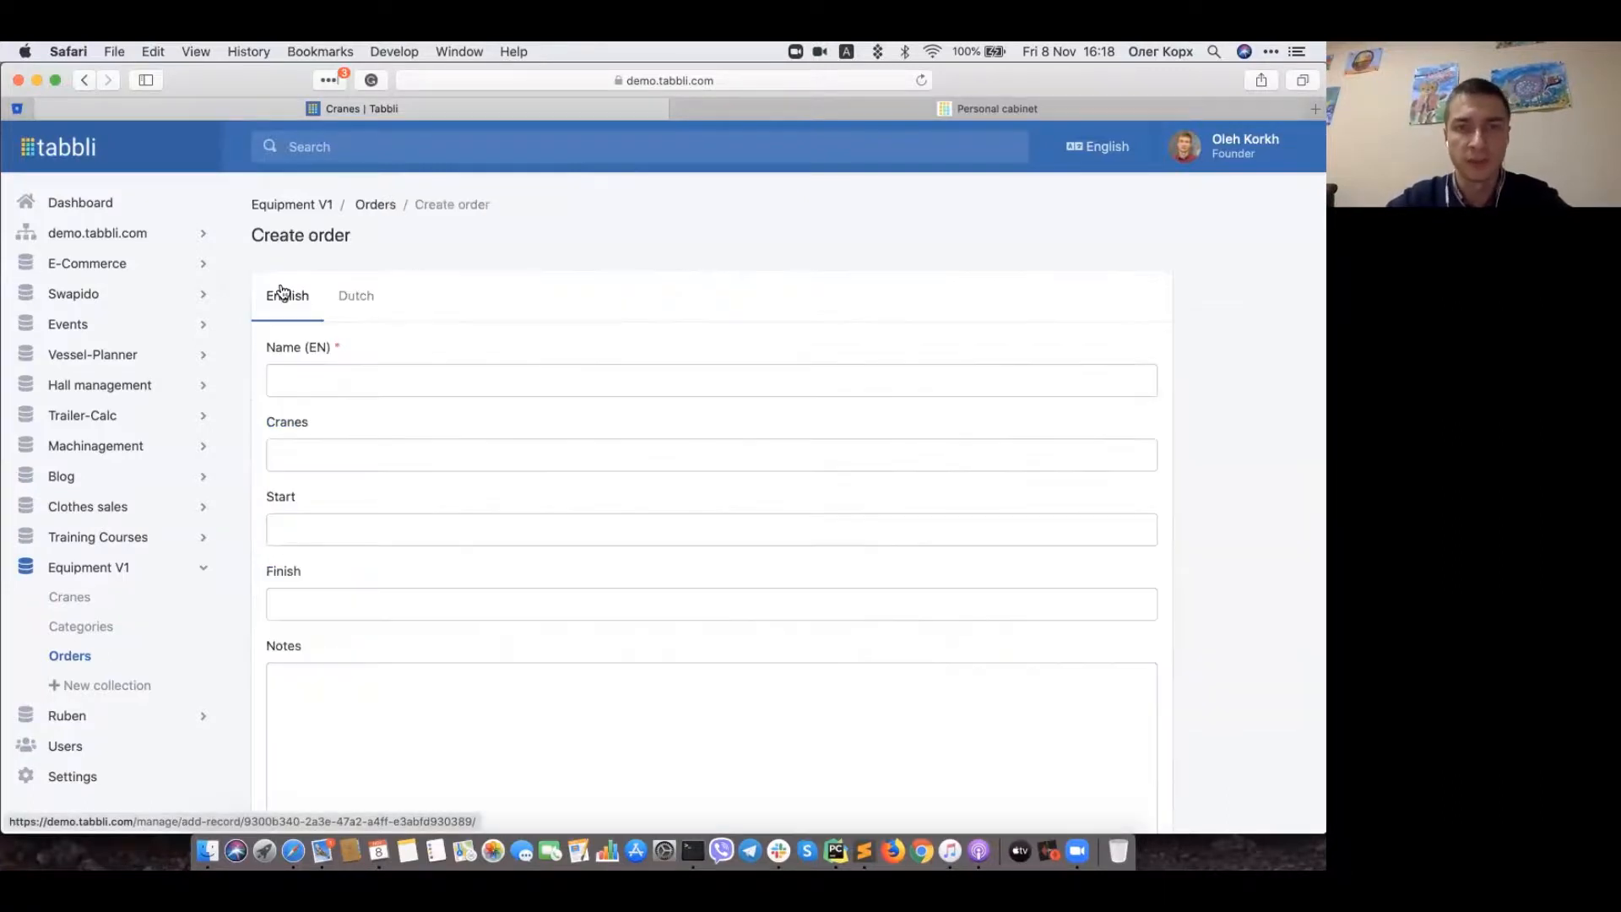
left_click(301, 382)
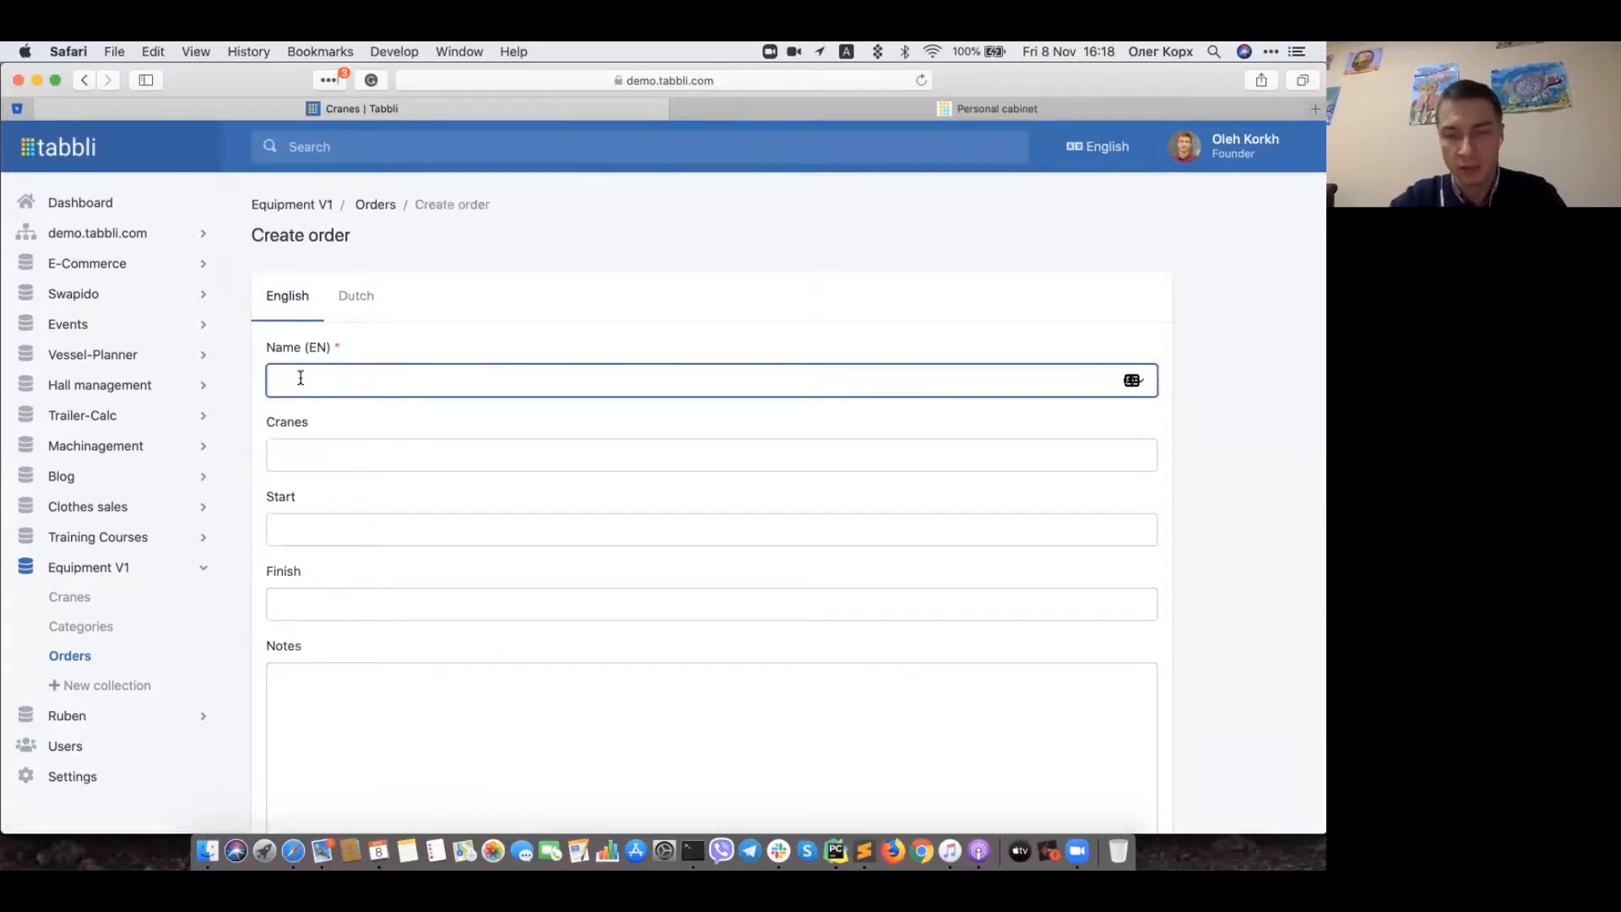
type("Sample p")
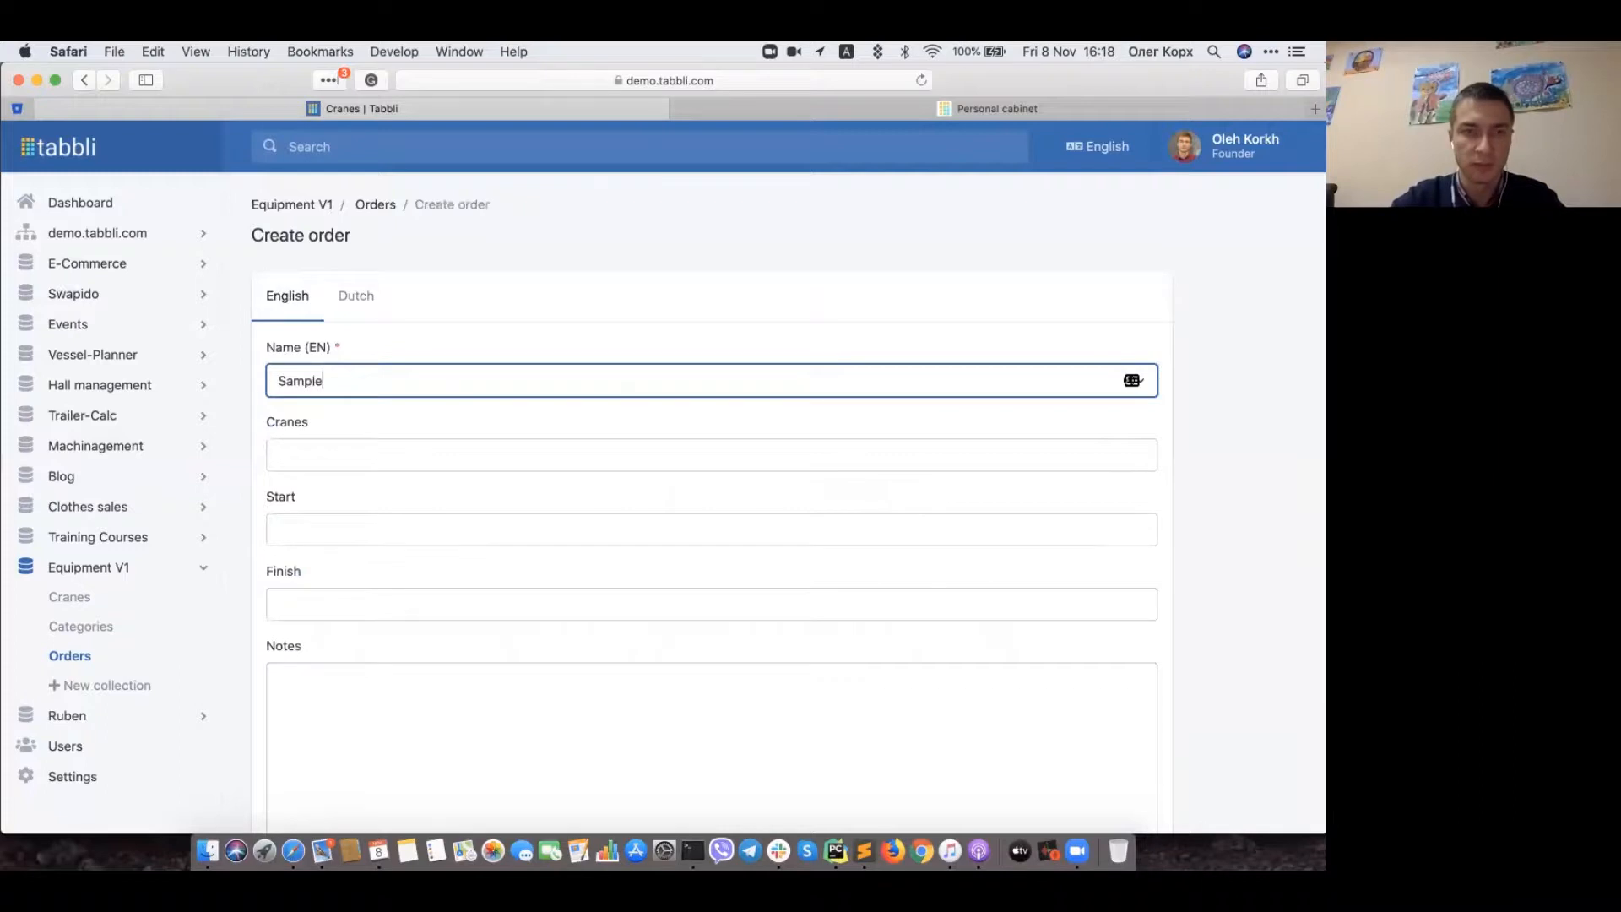
key("BackSpace")
key("BackSpace")
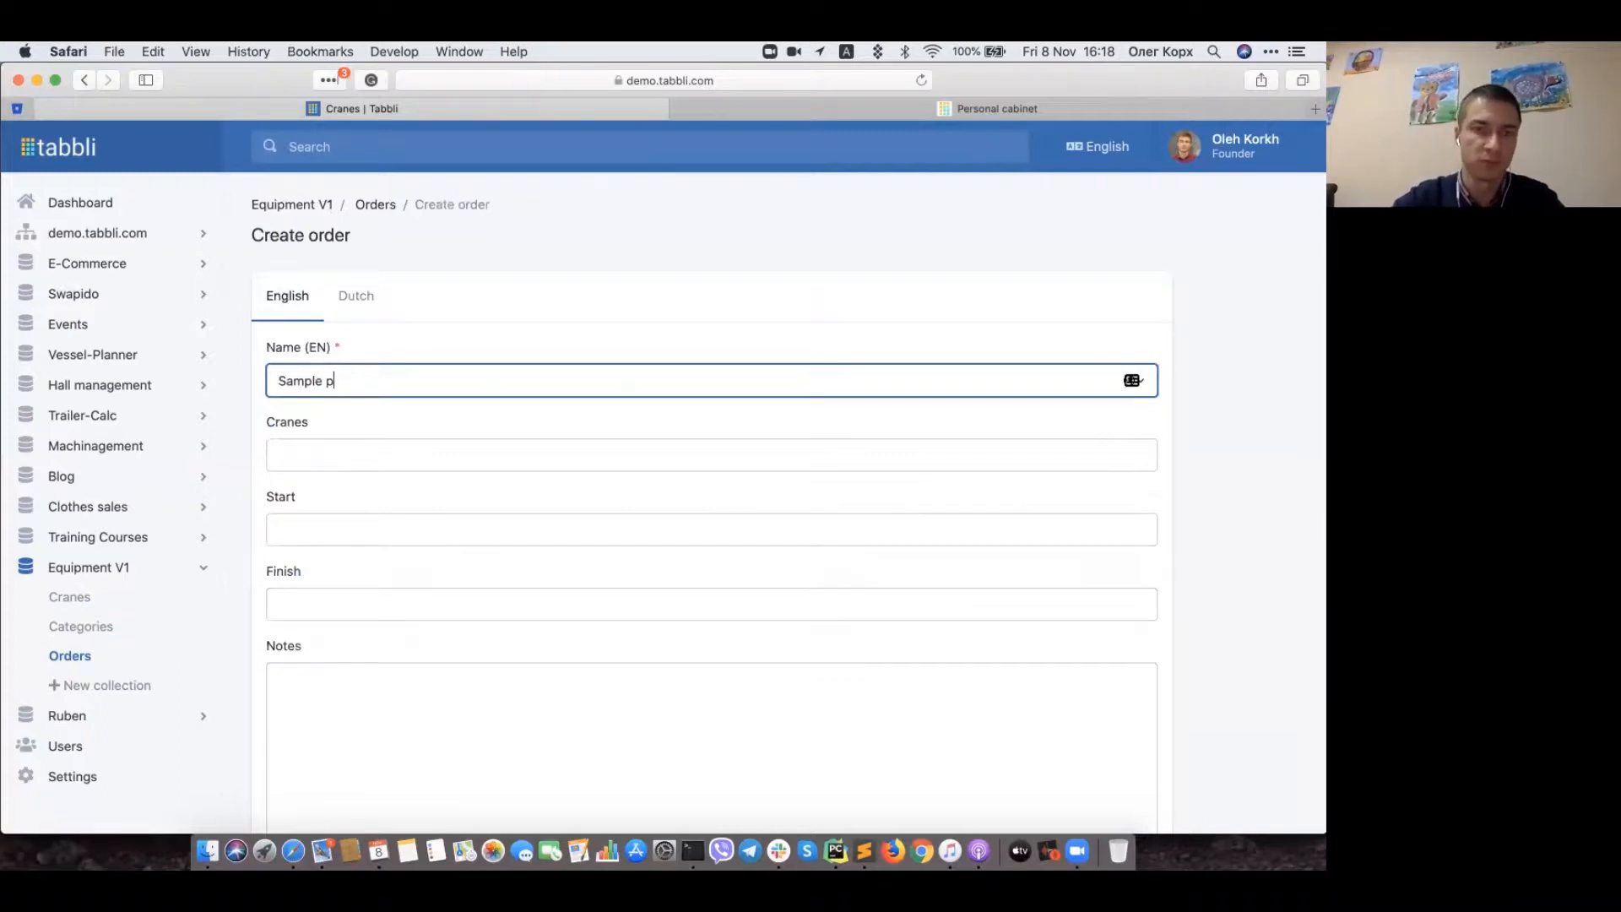
type("installatoi")
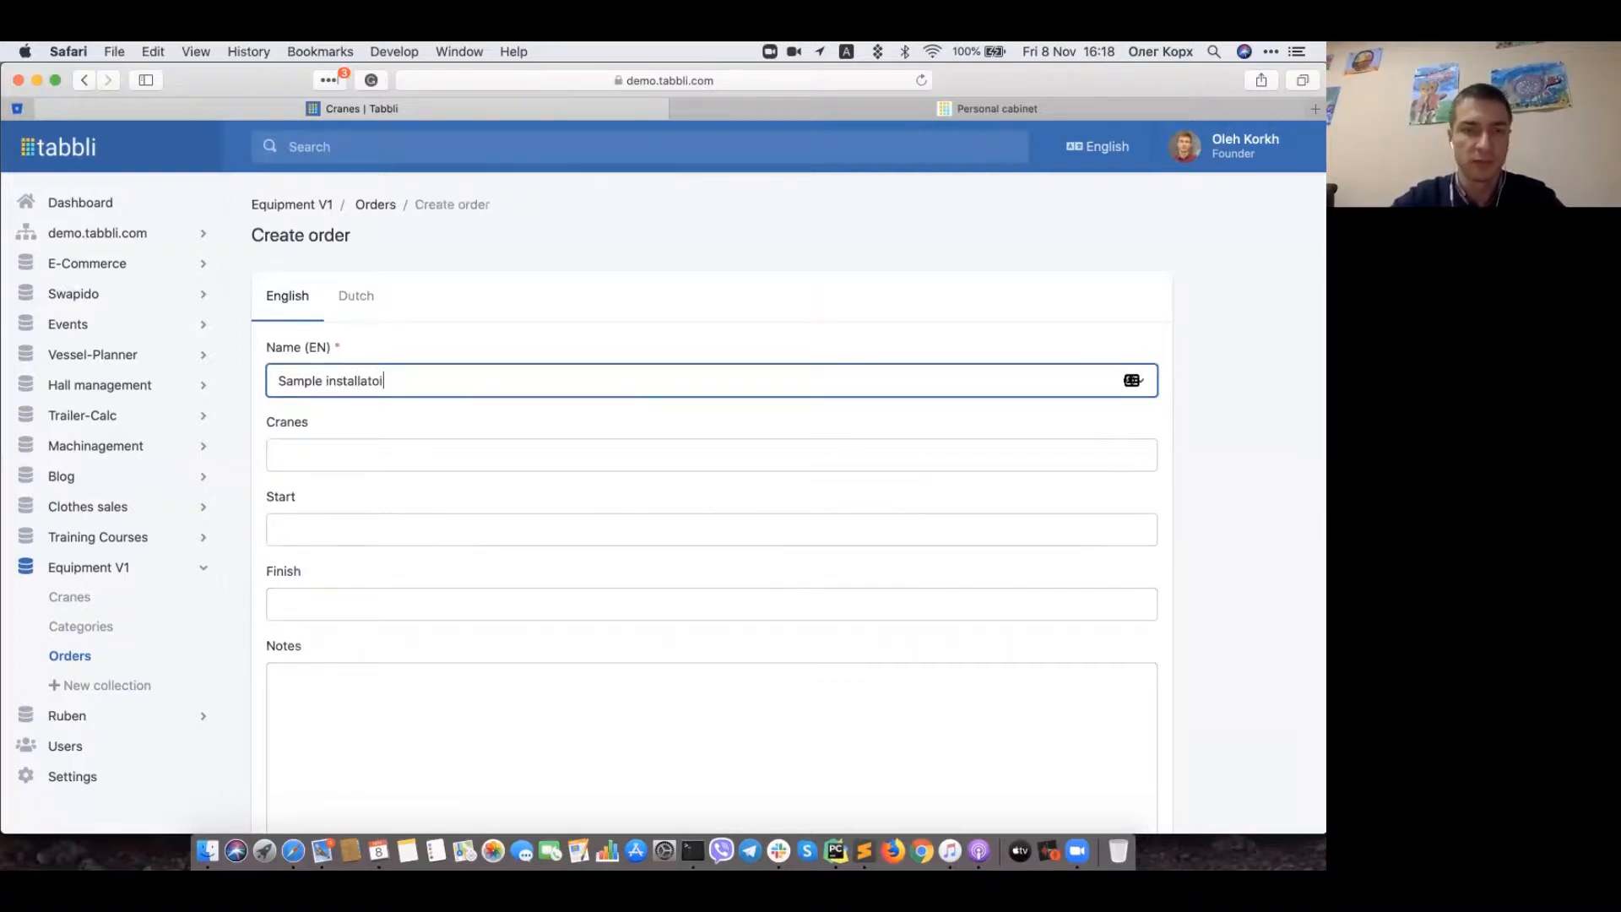
key("BackSpace")
key("BackSpace")
type("ion")
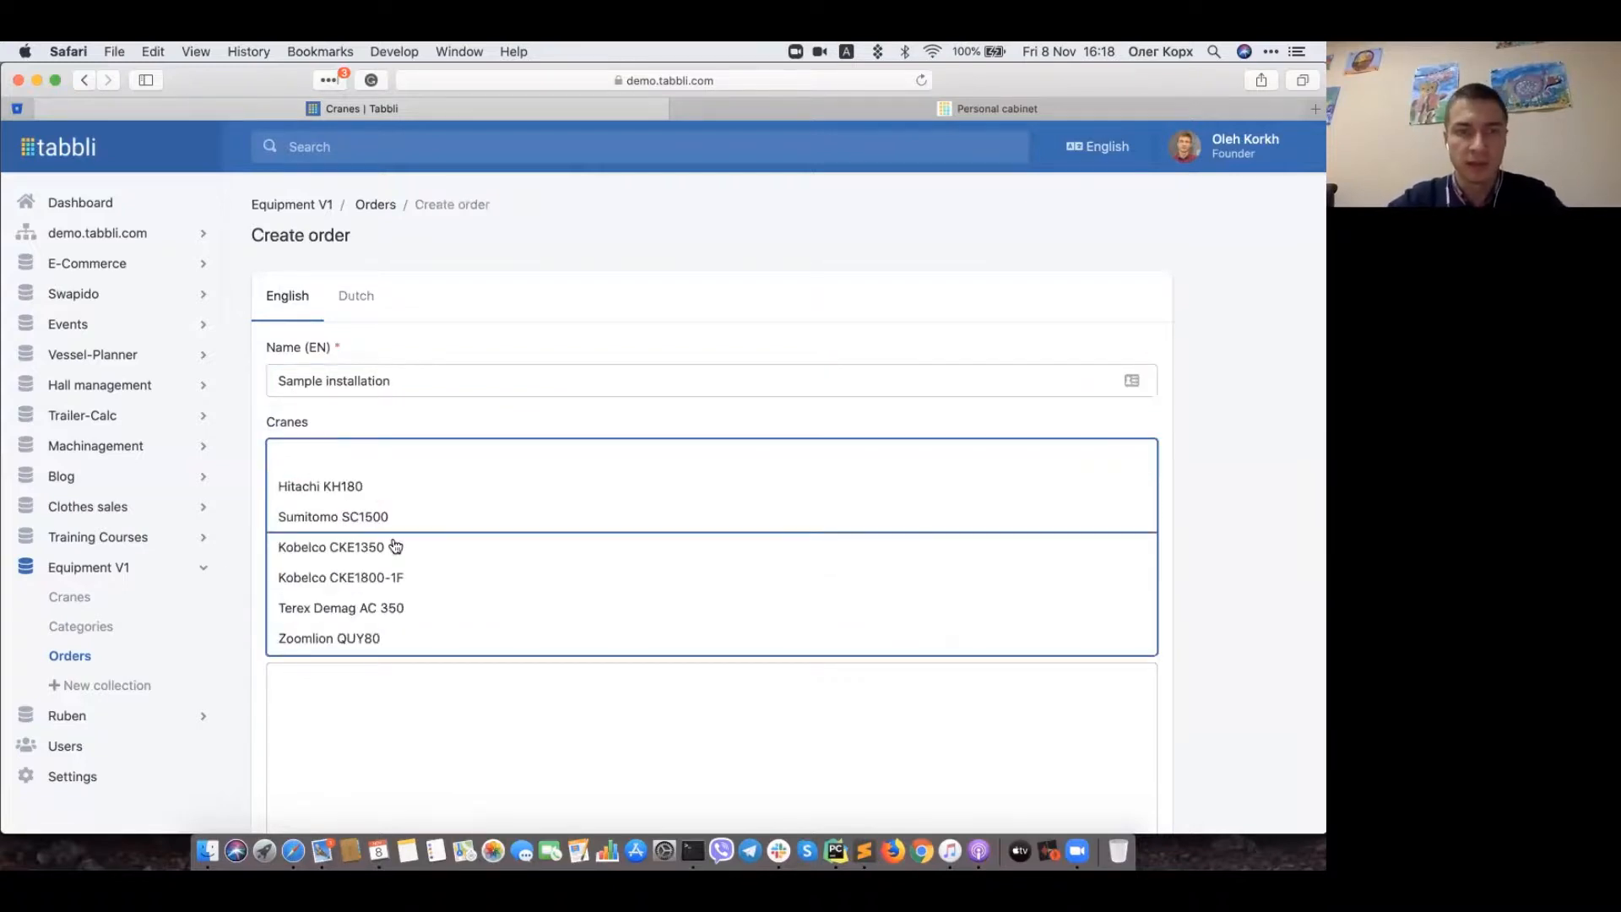
Step: Add Kobelco CKE1350 and Liebherr LTM 1100-5.2 as the order's cranes
left_click(419, 546)
left_click(445, 462)
scroll(451, 540, "down", 3)
left_click(456, 543)
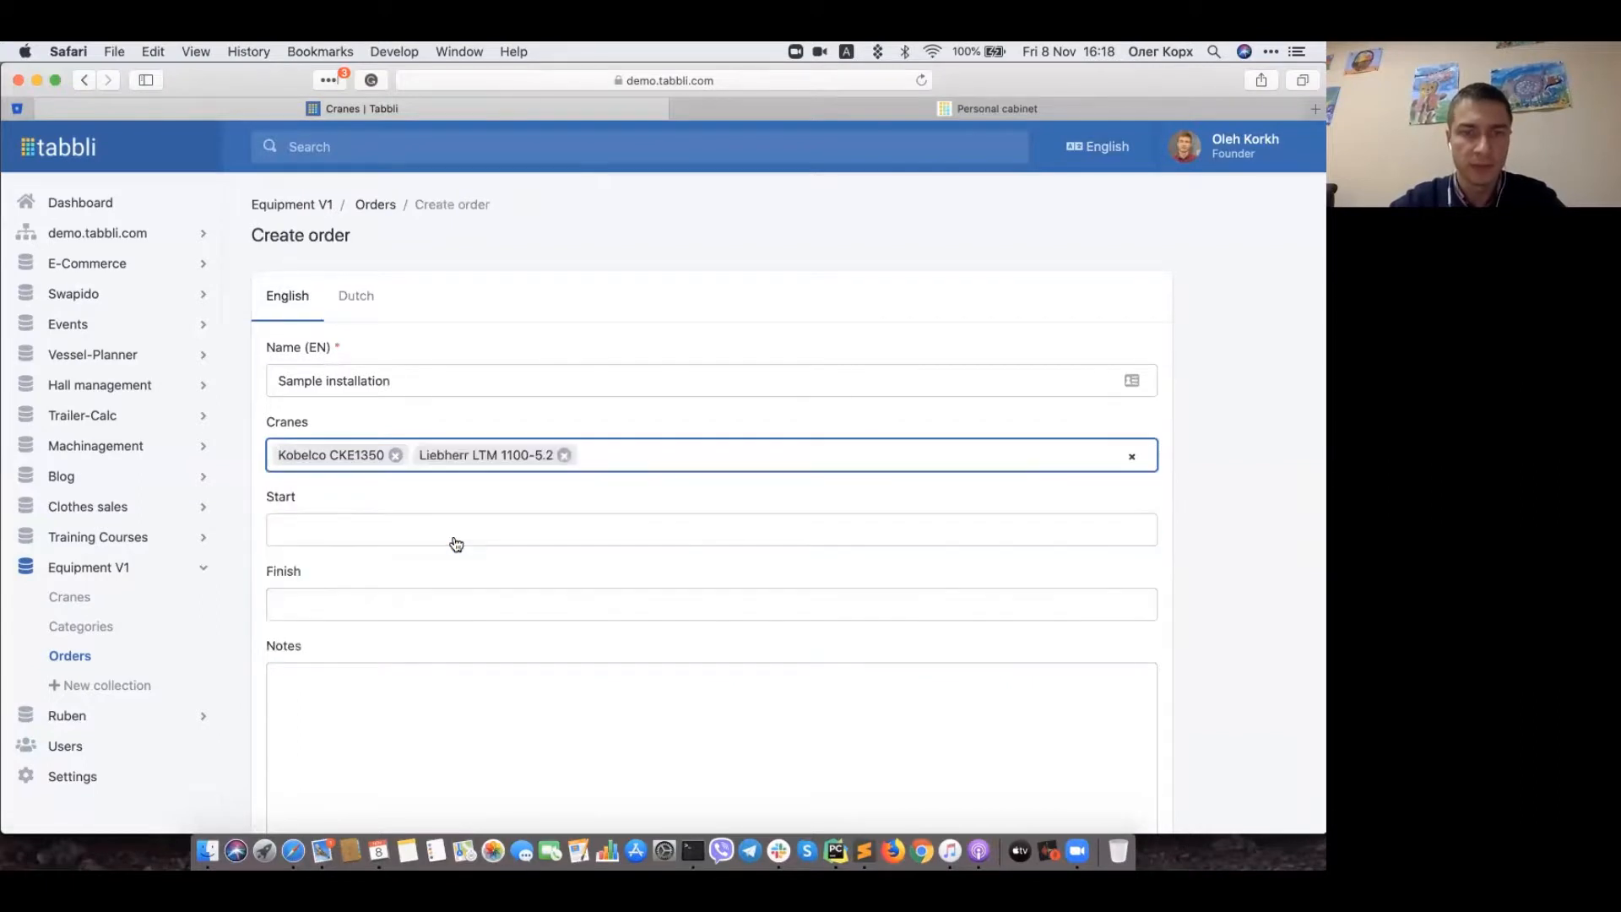
Step: Set the start date to November 21, 2019 and finish to November 28, 2019
left_click(351, 532)
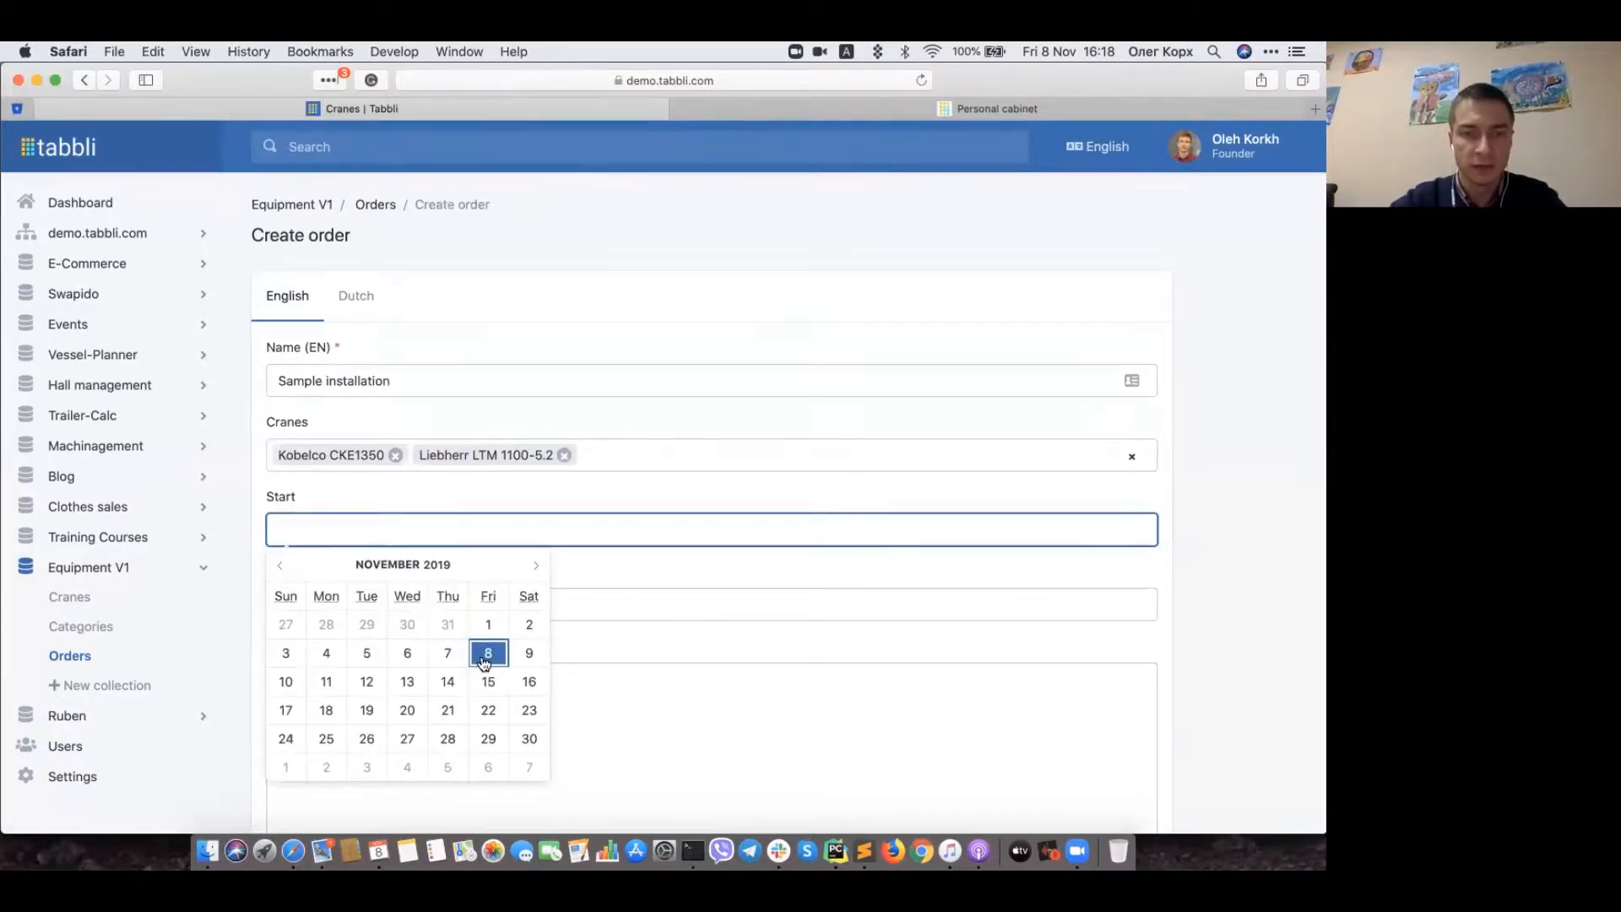
left_click(445, 710)
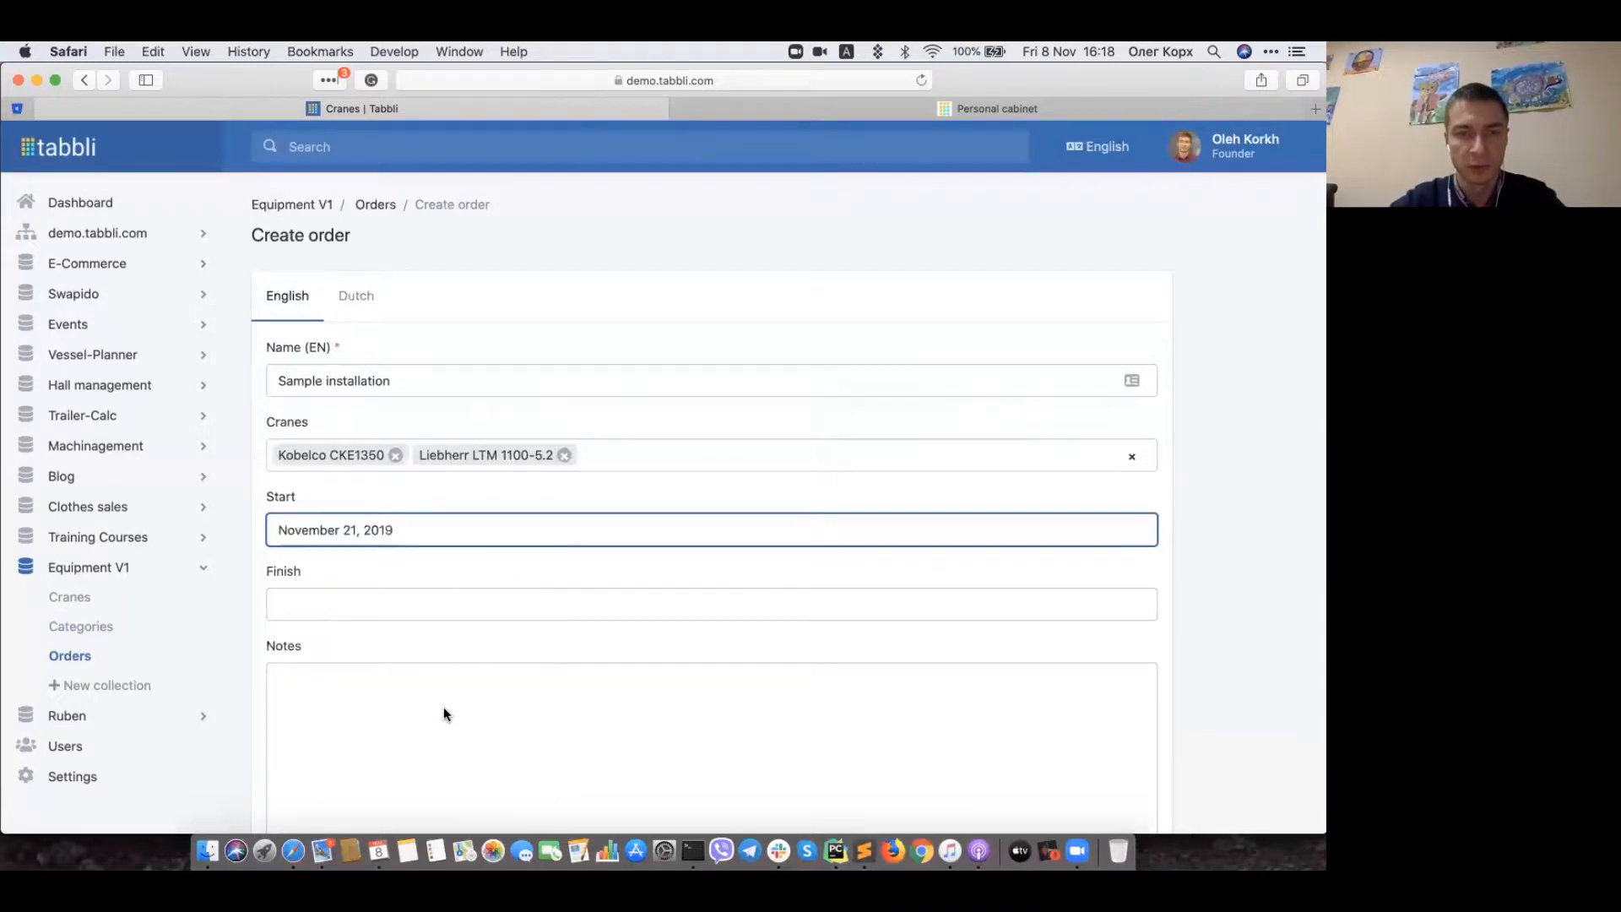
left_click(356, 611)
left_click(446, 544)
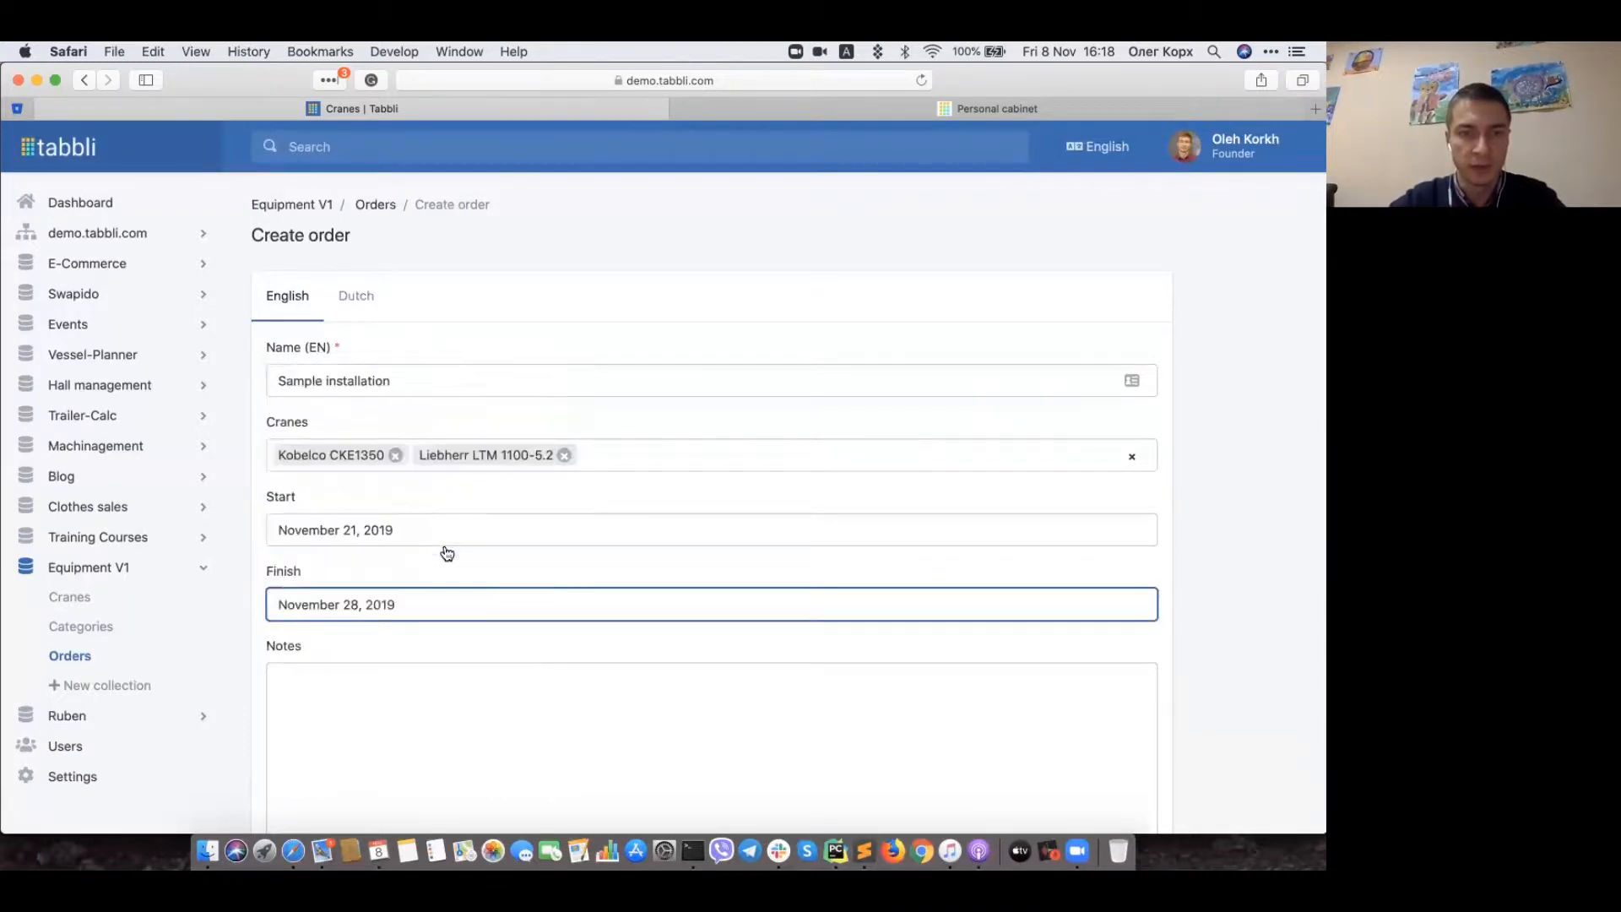
Step: Enter 'some demo notes' in the order's Notes
scroll(507, 661, "down", 3)
left_click(554, 615)
type("some demo notes")
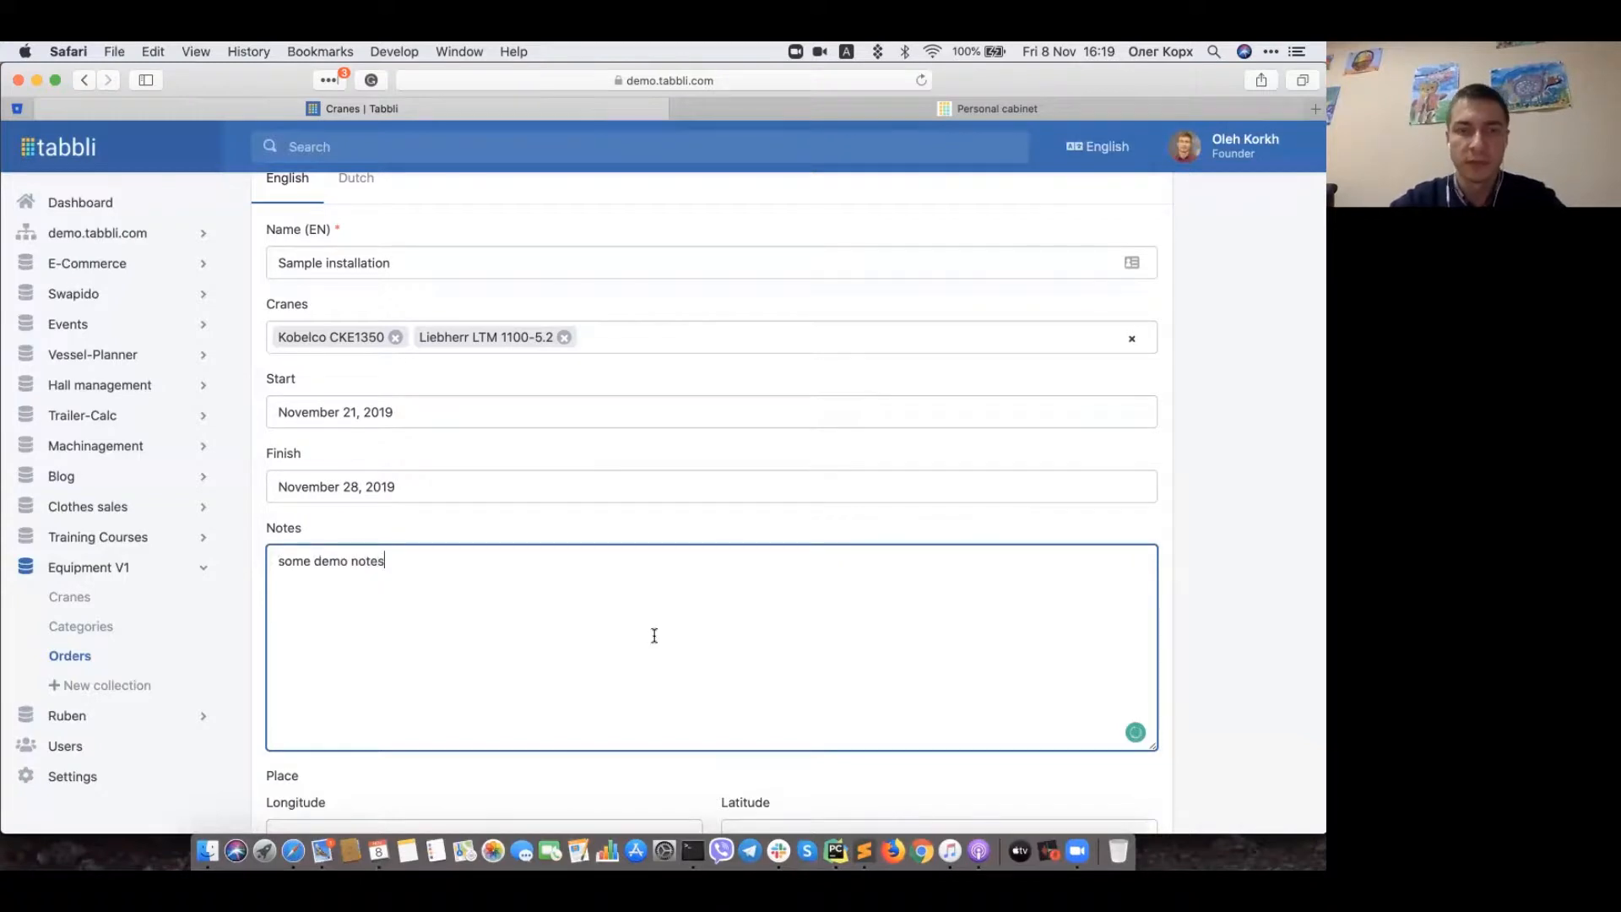
Step: Set the order address to Eindhoven, Netherlands with the pin moved near TU Eindhoven
scroll(704, 659, "down", 6)
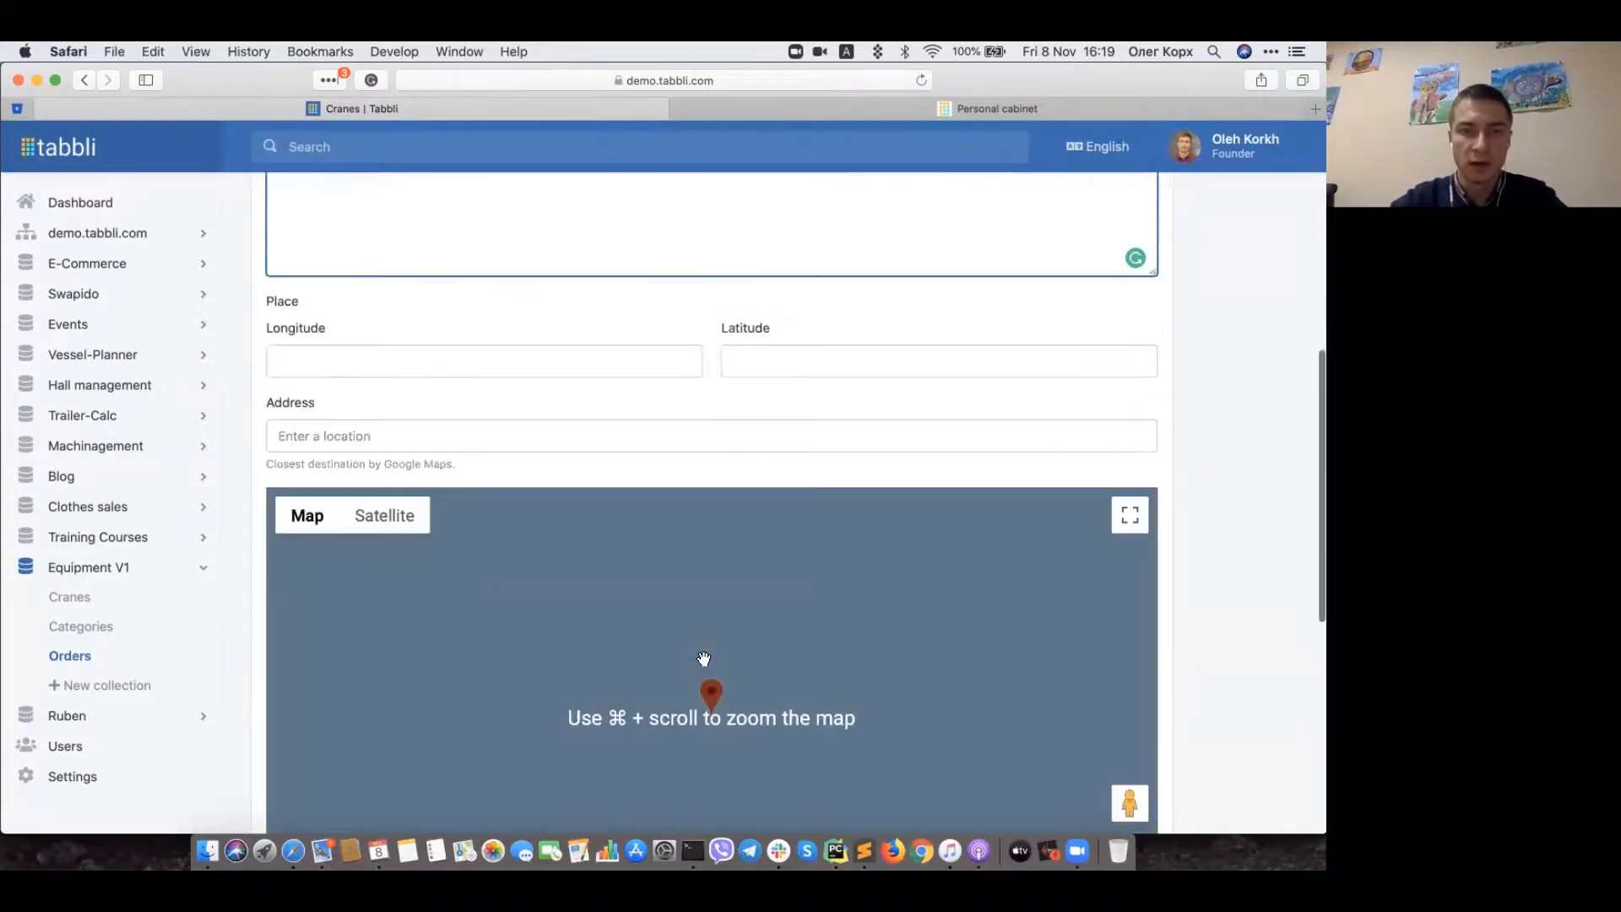
left_click(371, 435)
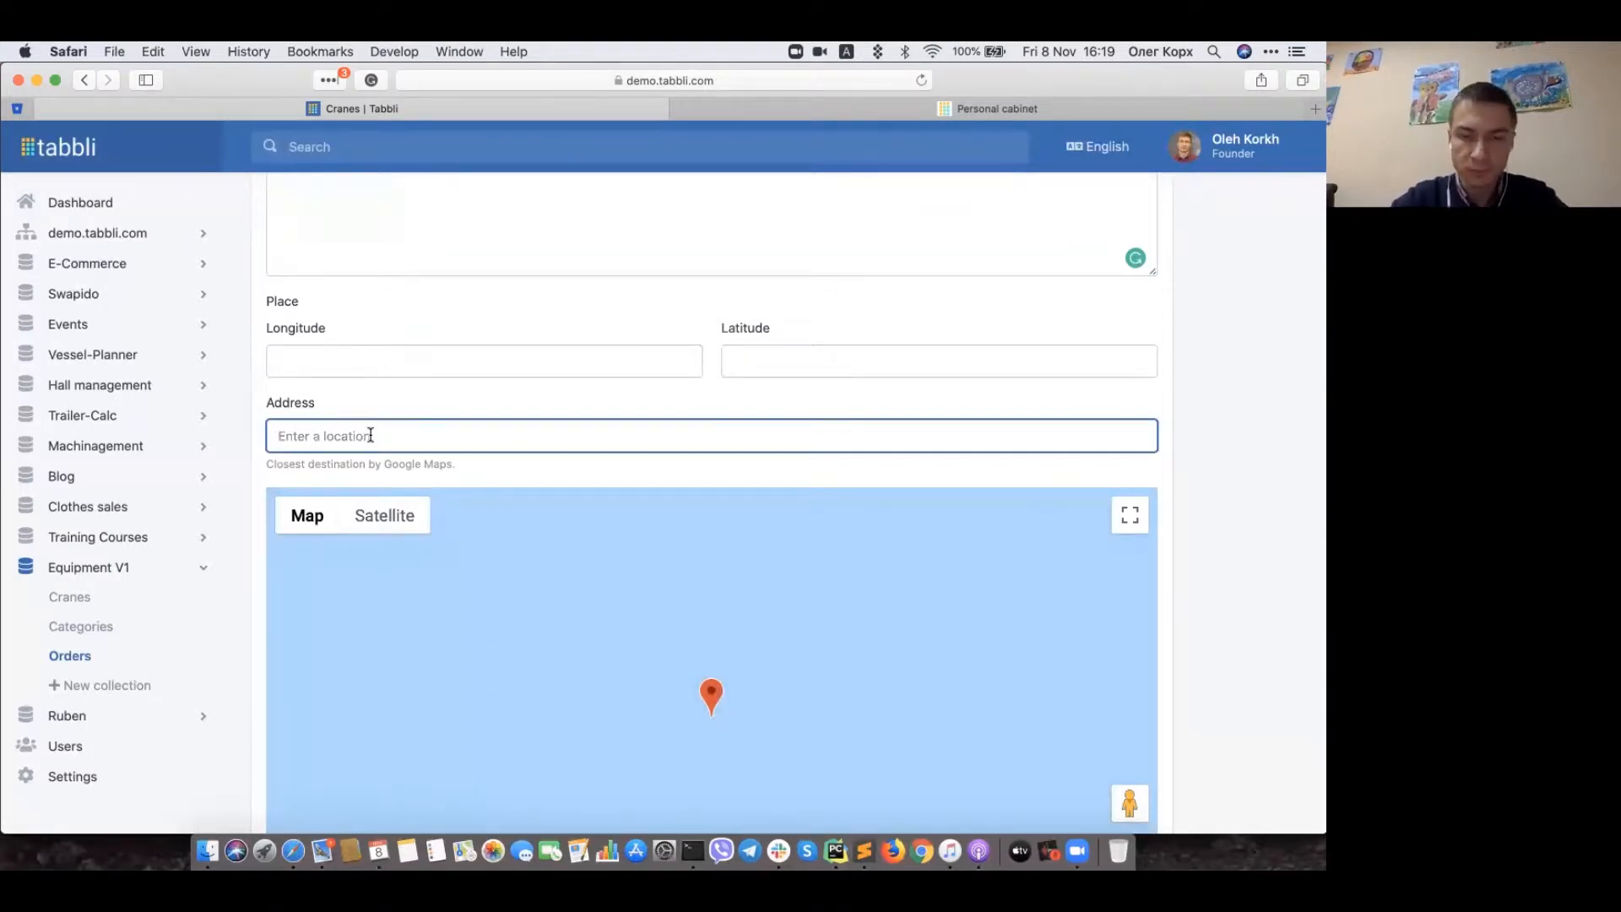
type("ein")
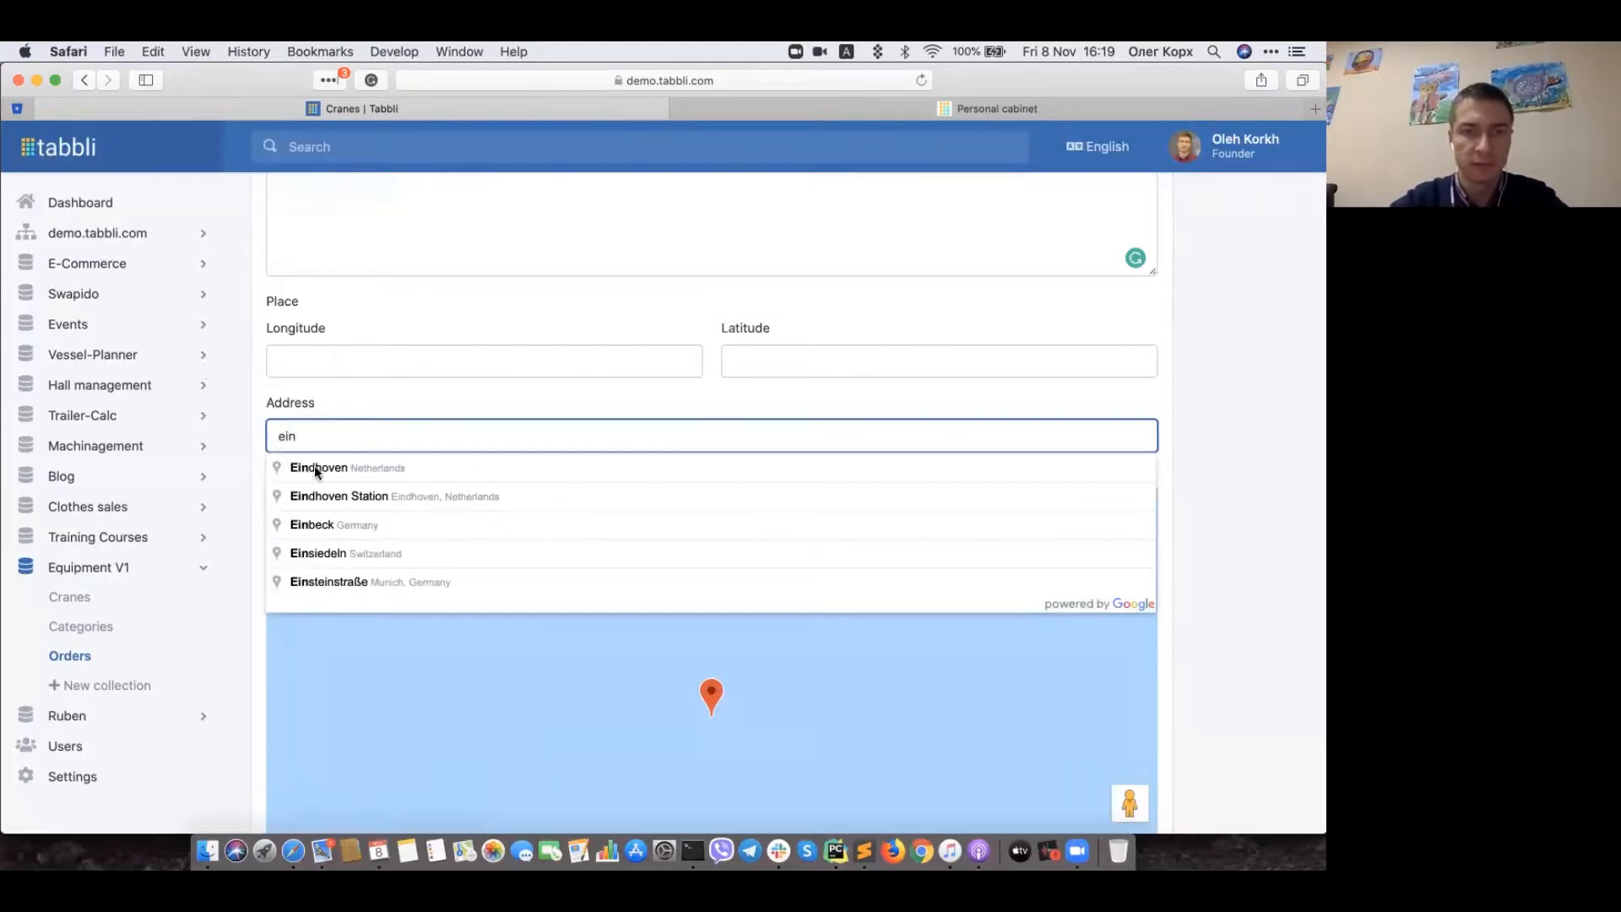
left_click(314, 469)
mouse_move(712, 691)
left_mouse_down()
mouse_move(836, 624)
mouse_move(874, 625)
left_mouse_up()
Step: Assign a user as the order's responsive manager
scroll(1246, 600, "down", 3)
scroll(1246, 600, "down", 5)
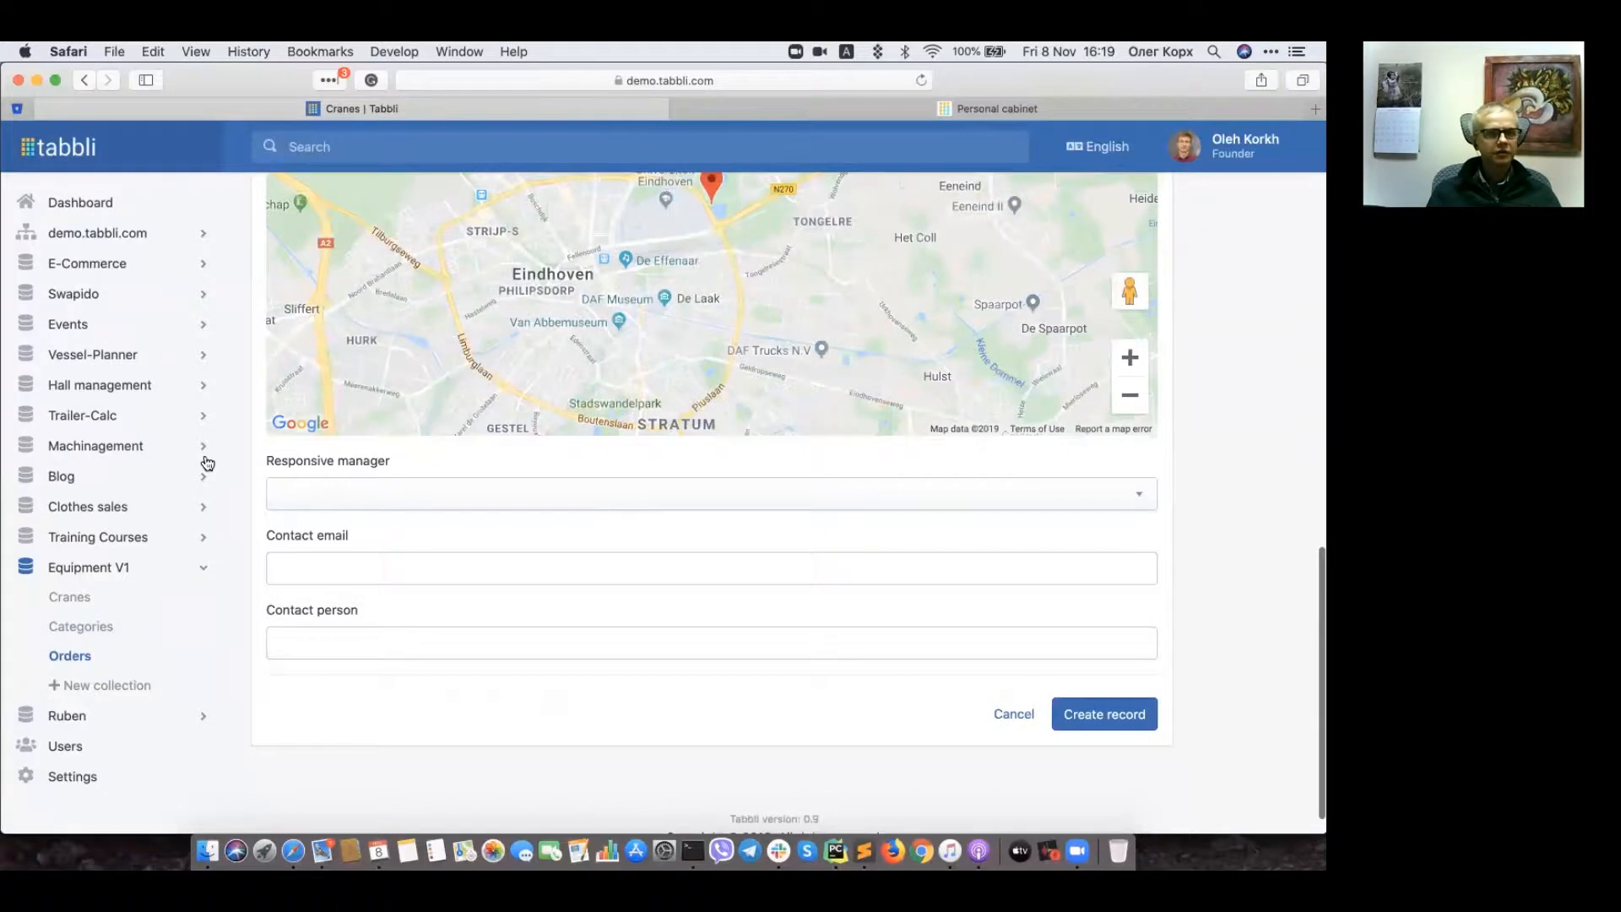
left_click(346, 488)
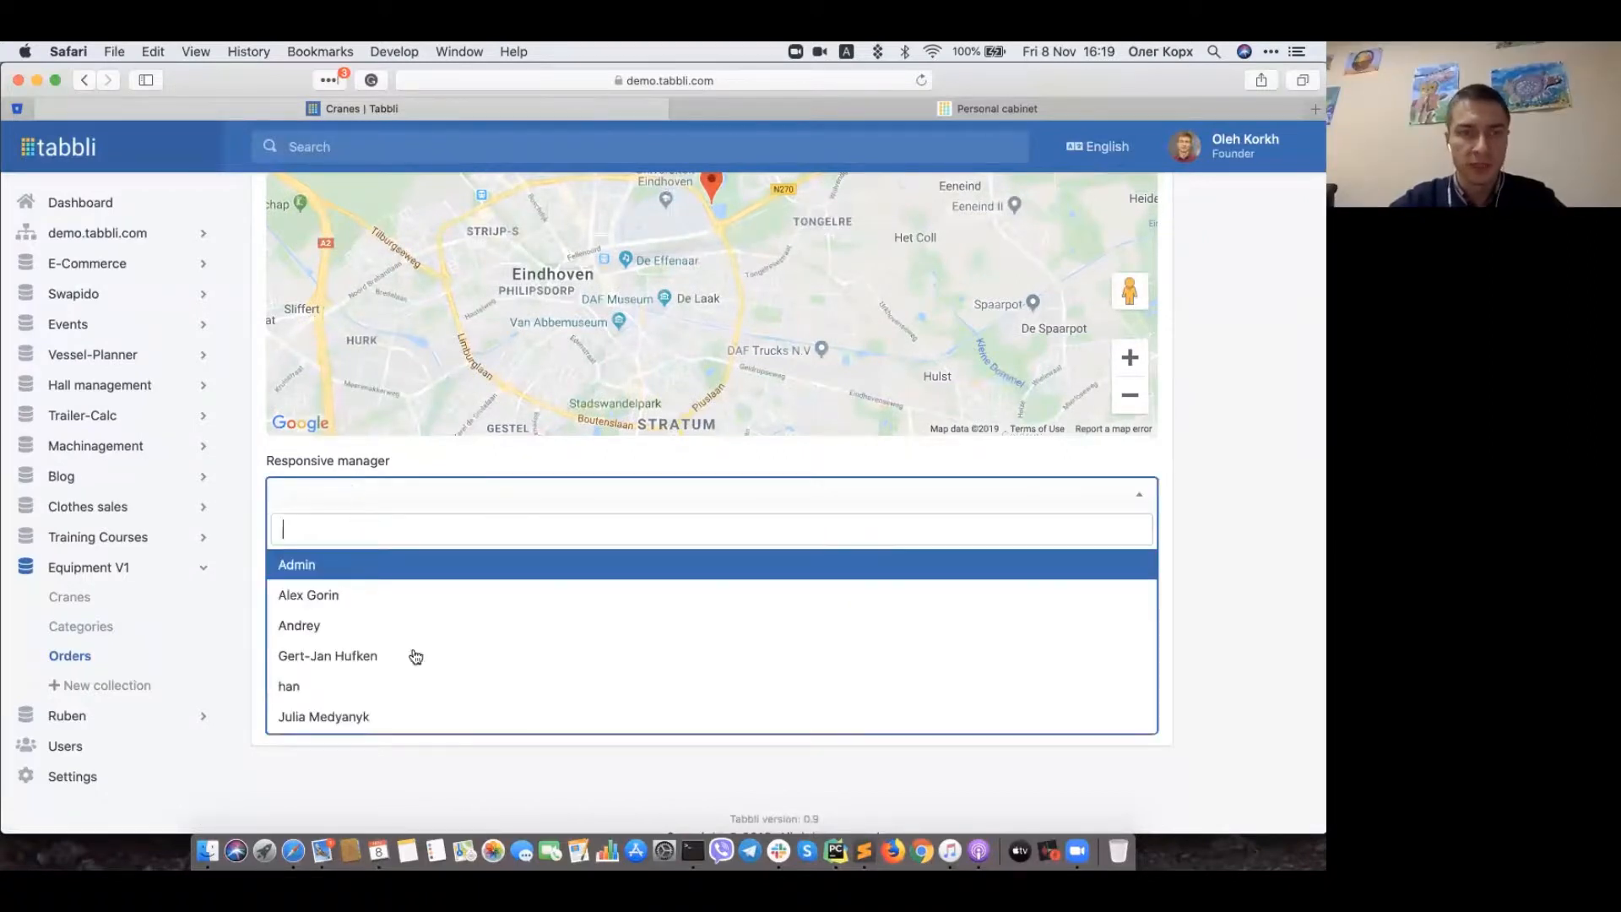
scroll(416, 656, "down", 3)
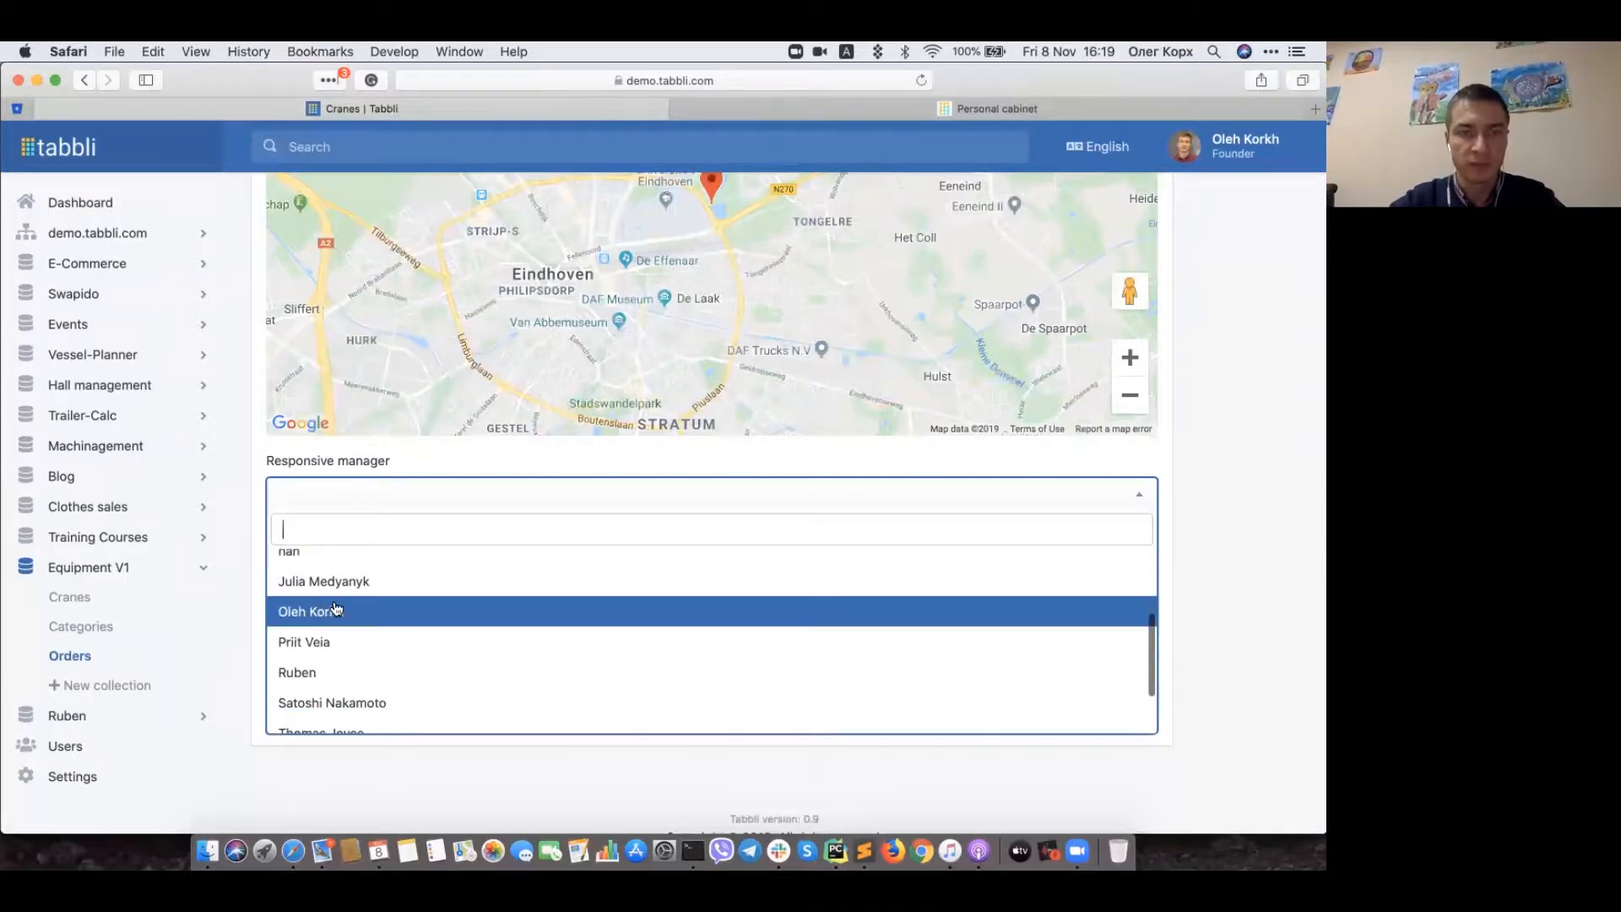
left_click(338, 613)
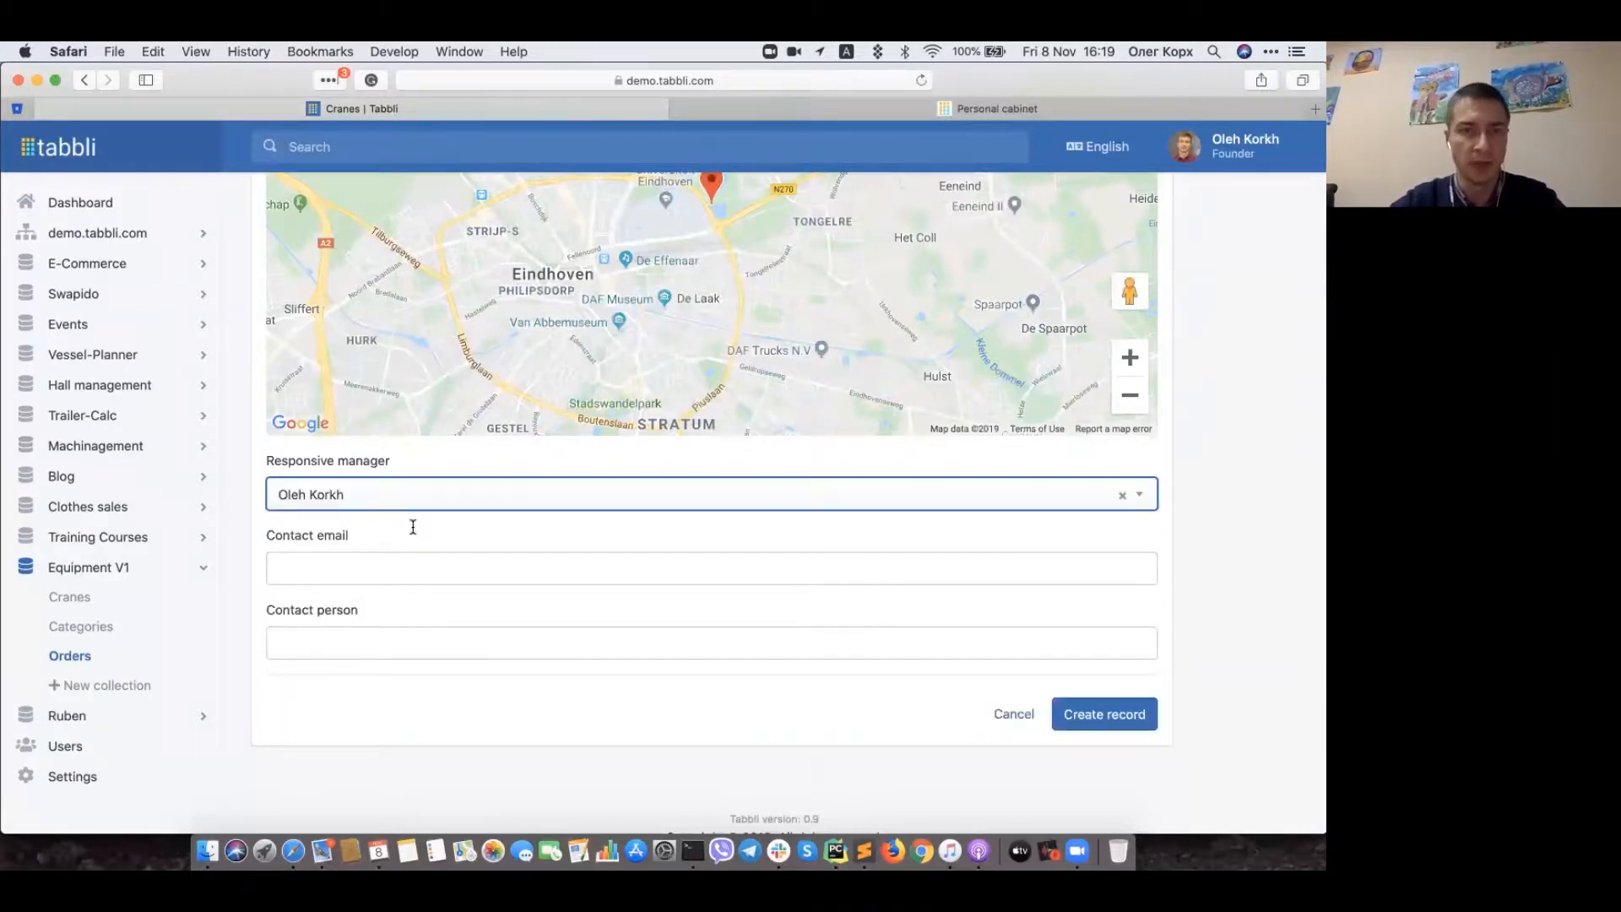
Step: Fill in the order's contact email address
left_click(376, 577)
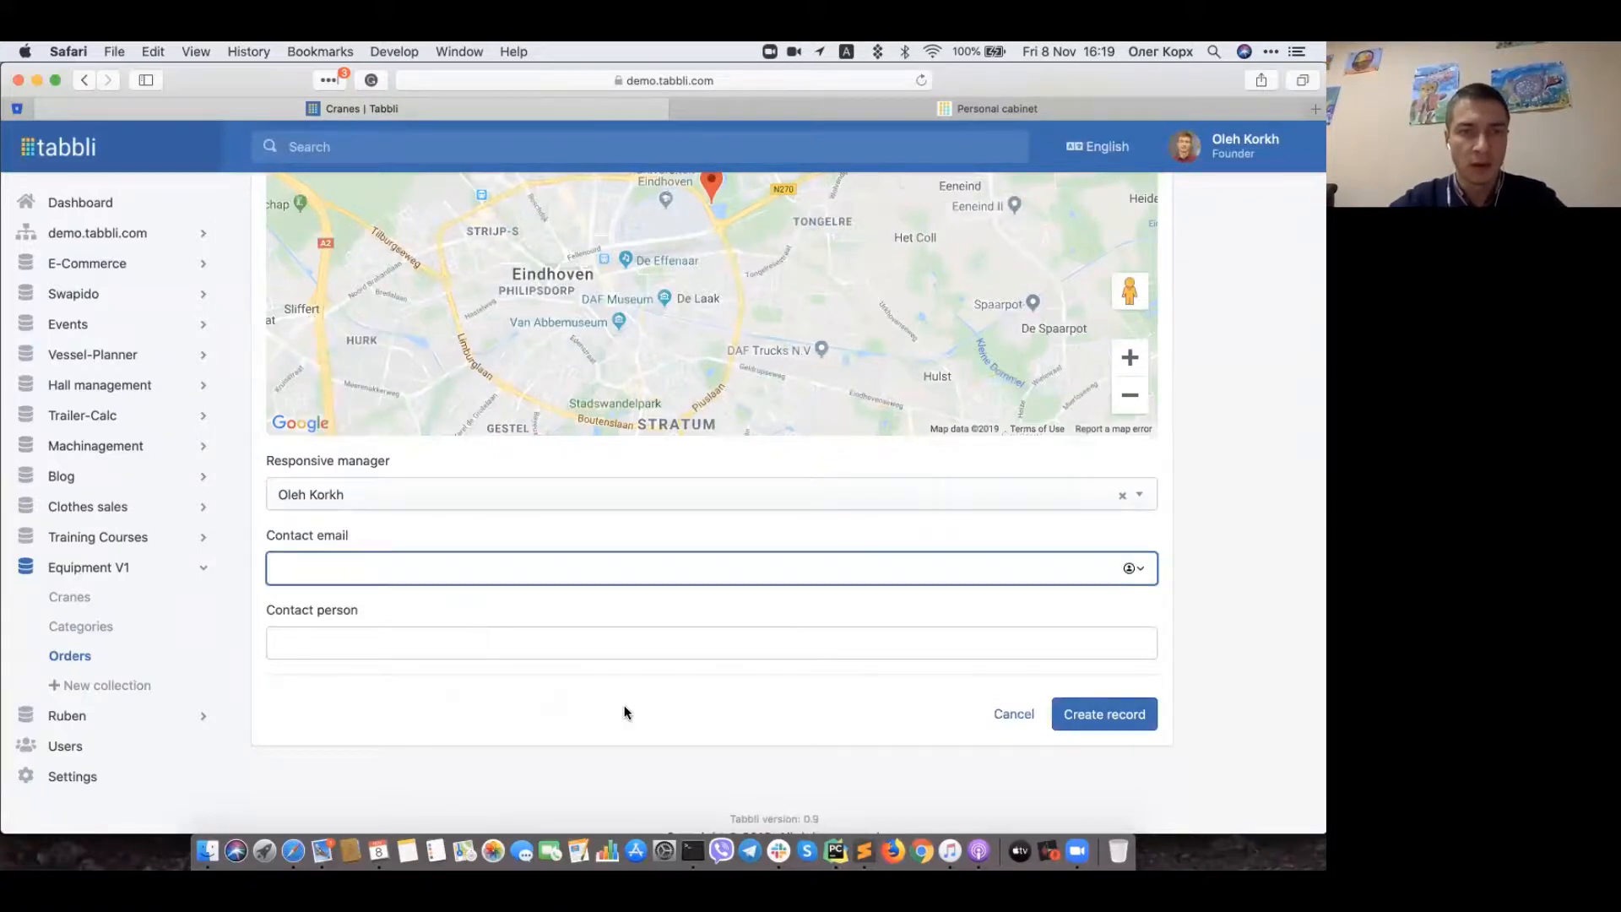
type("ele")
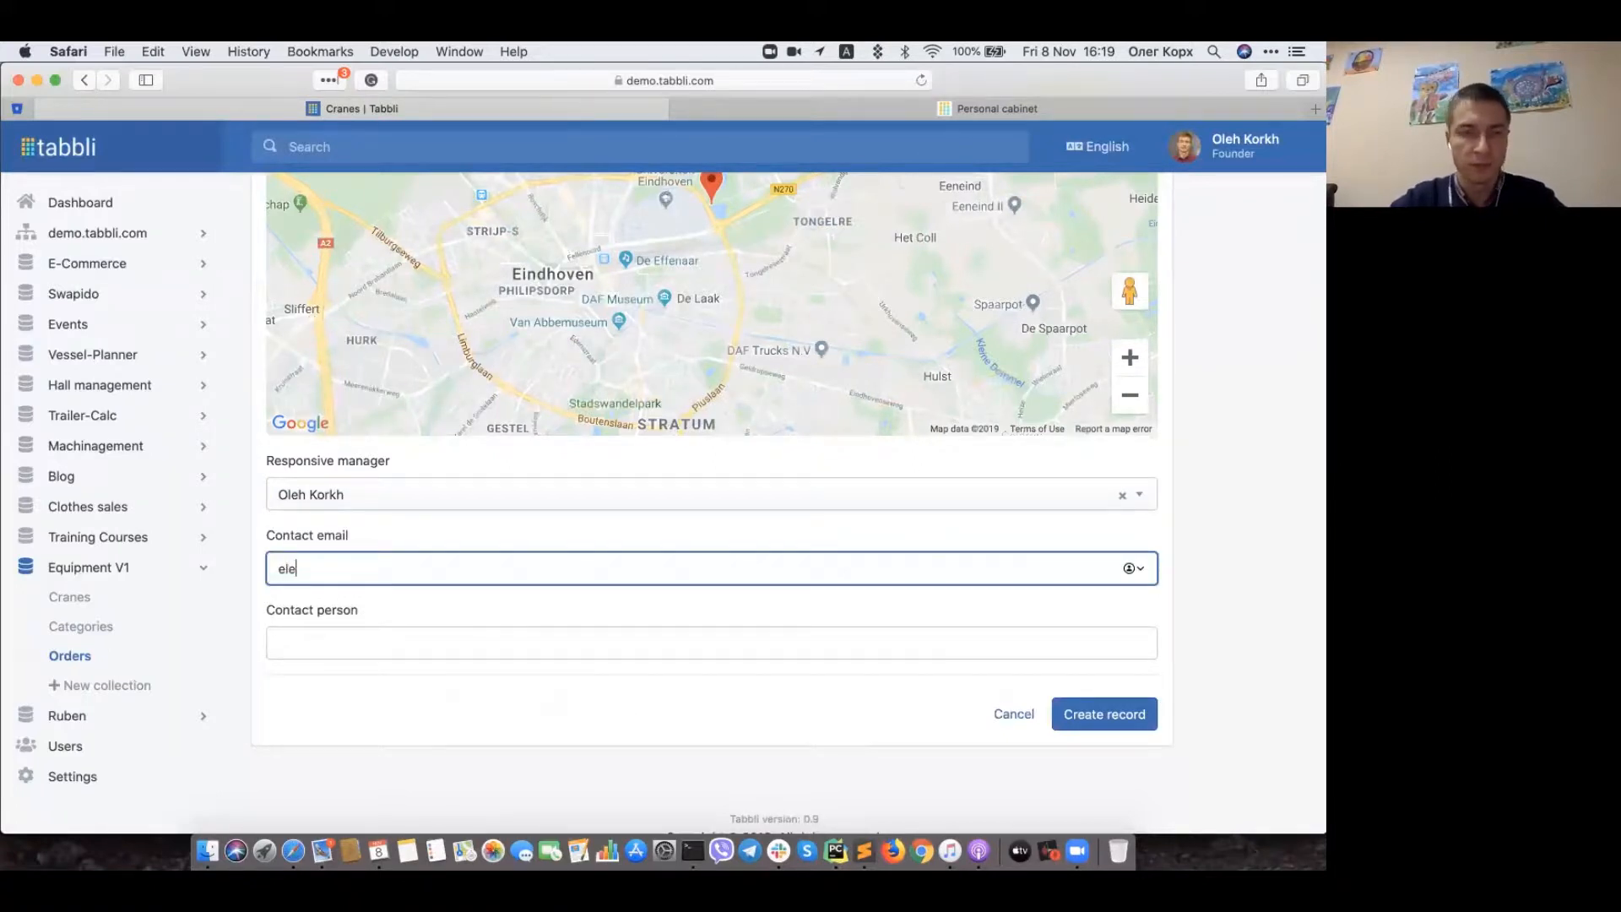
key("BackSpace")
key("BackSpace")
type("mai")
key("BackSpace")
key("BackSpace")
key("BackSpace")
key("BackSpace")
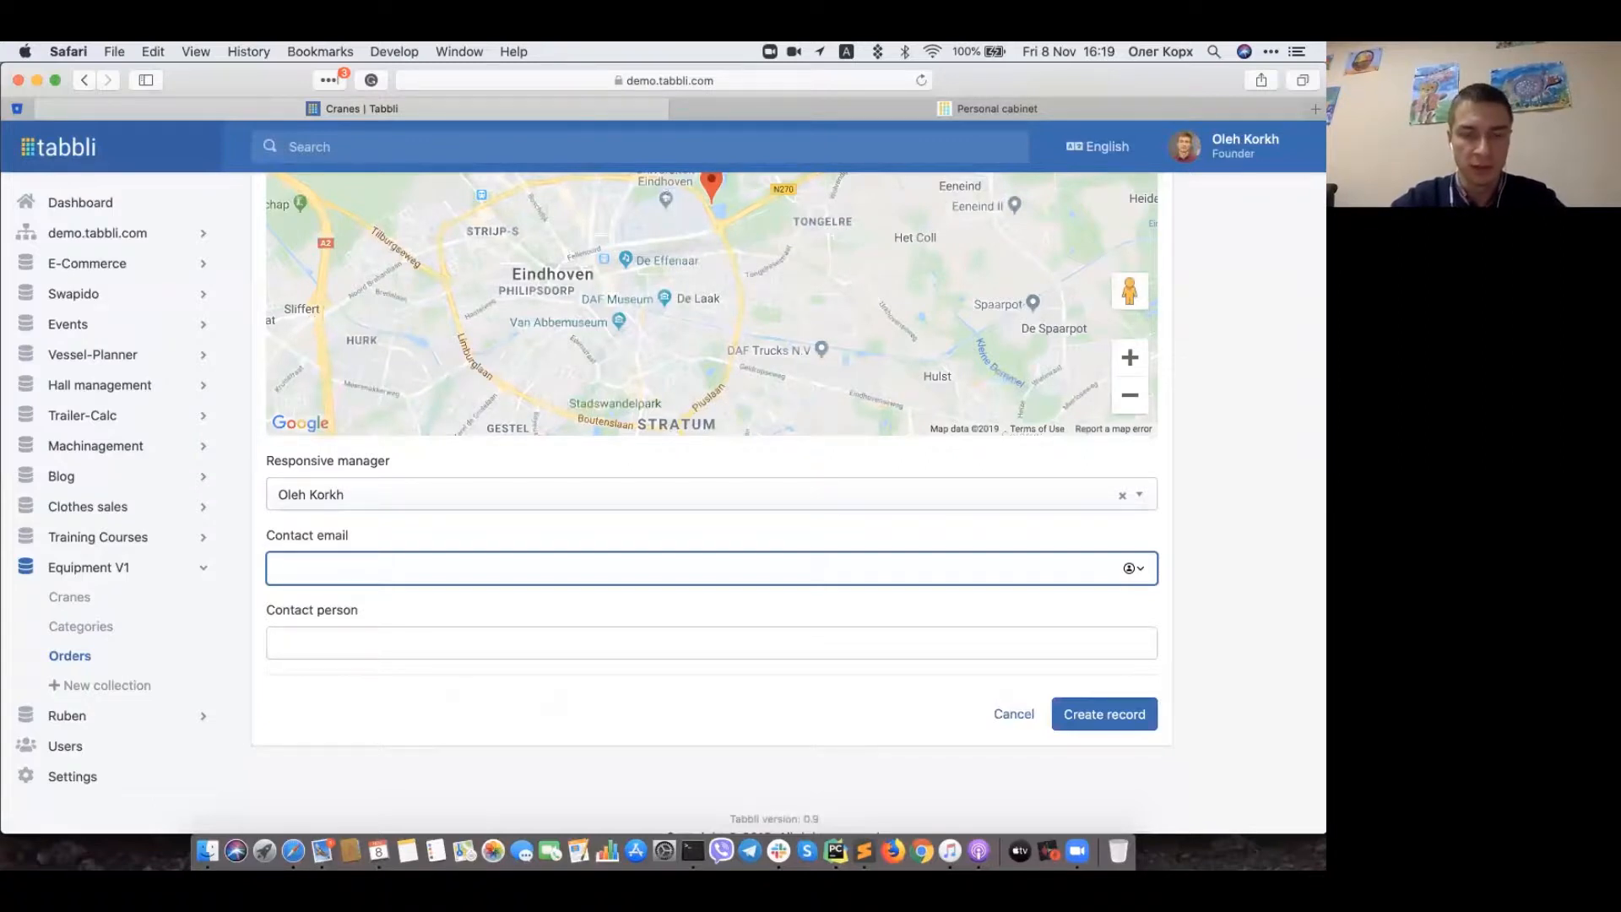
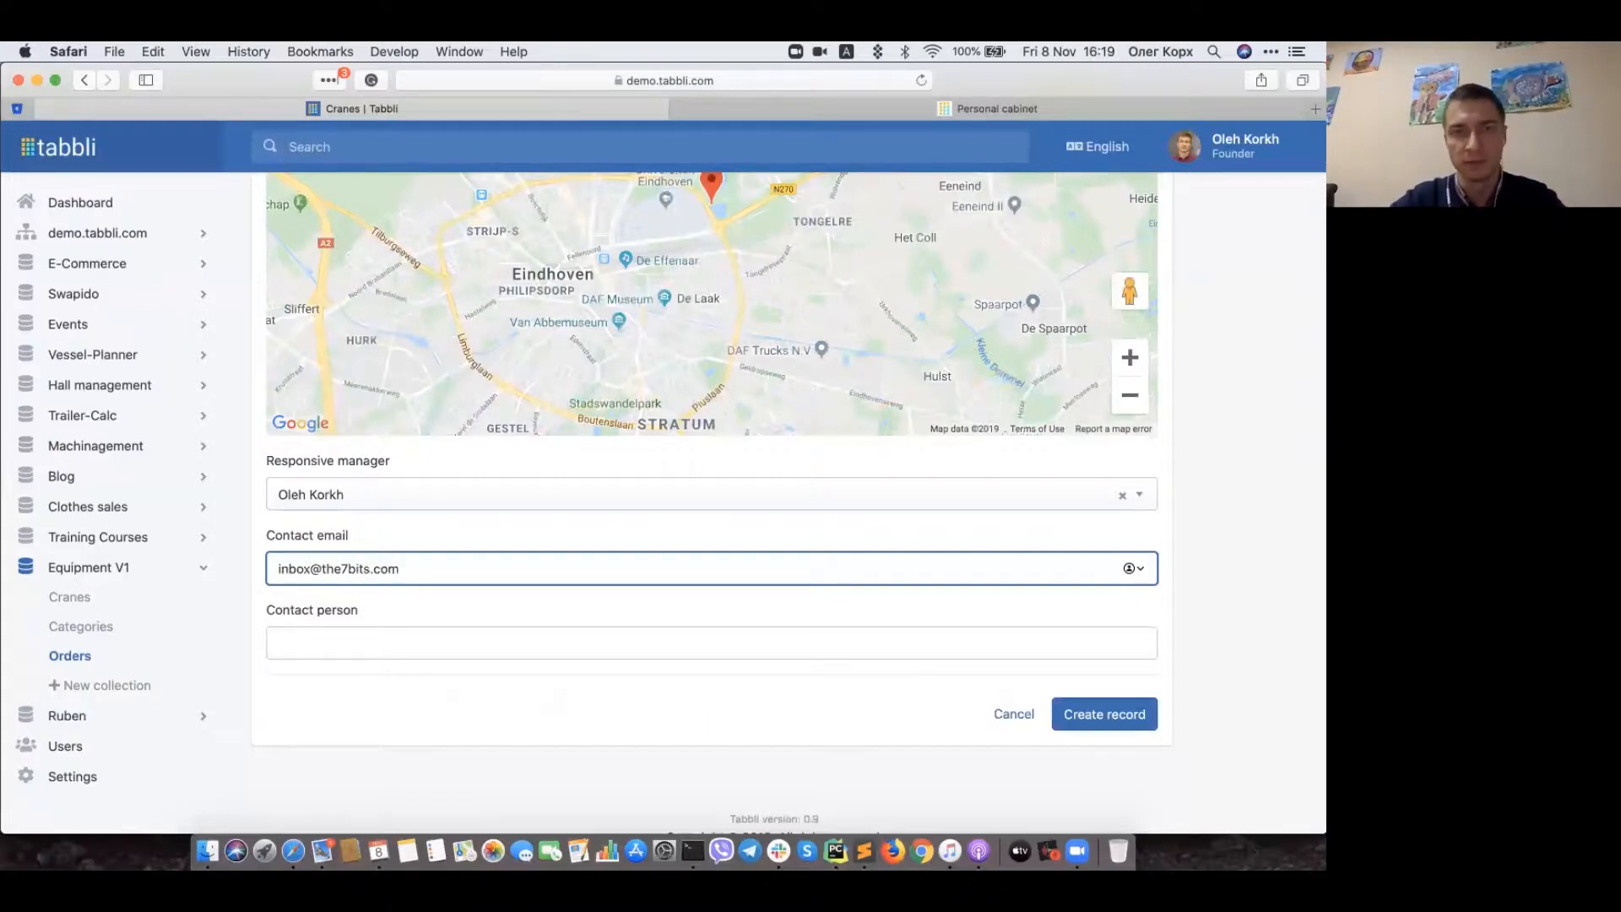
Step: Enter the contact person's full name
key("Tab")
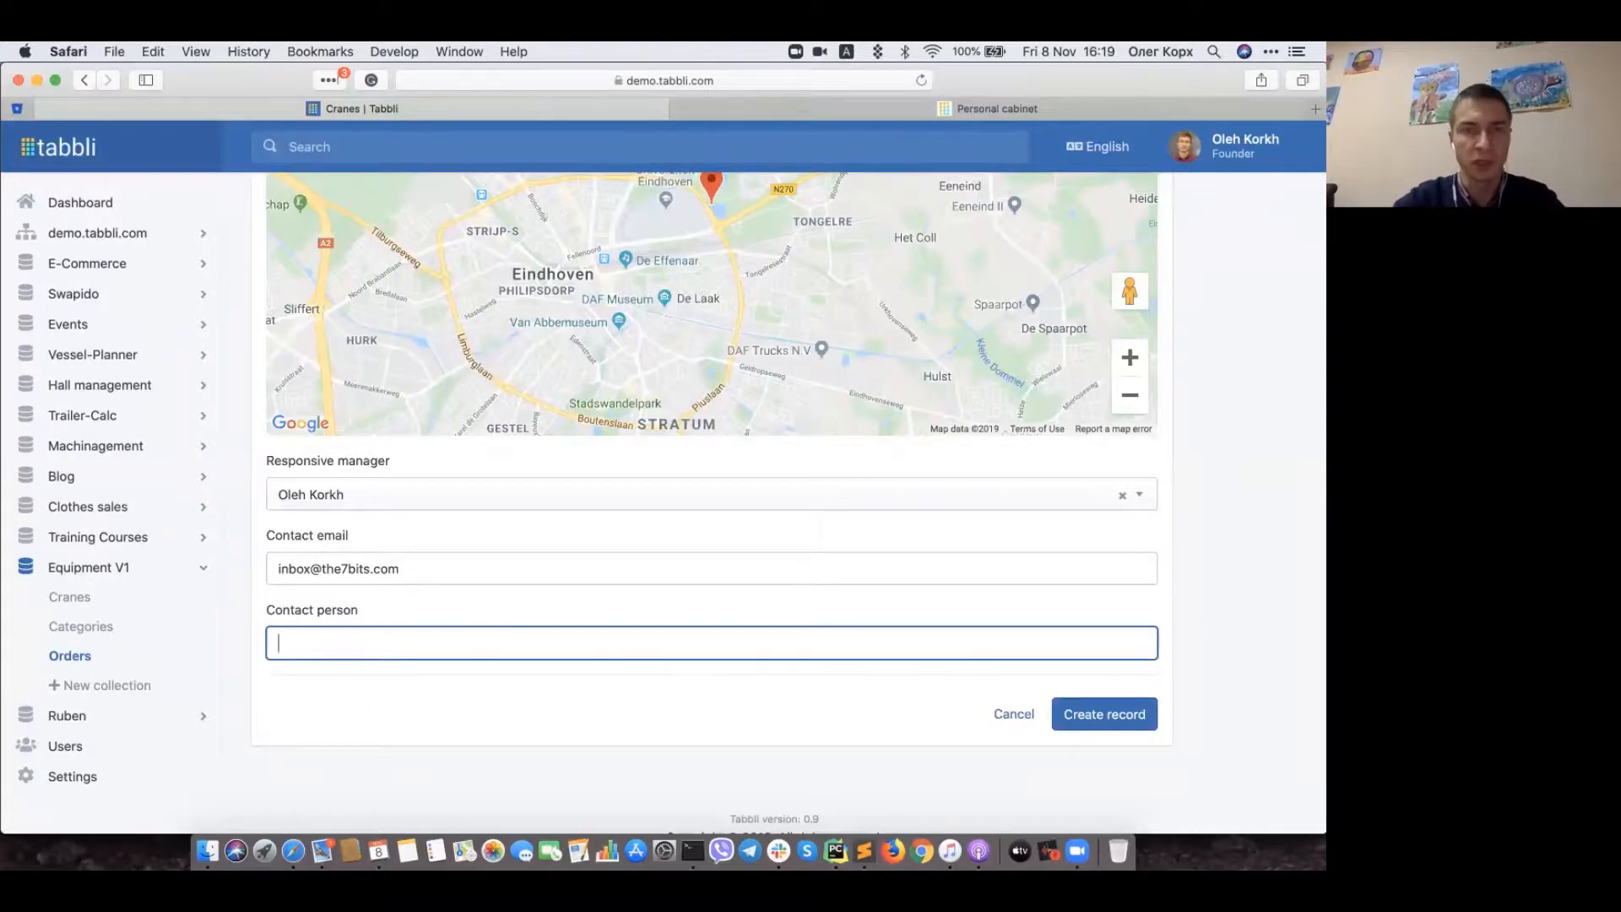
type("John Doe")
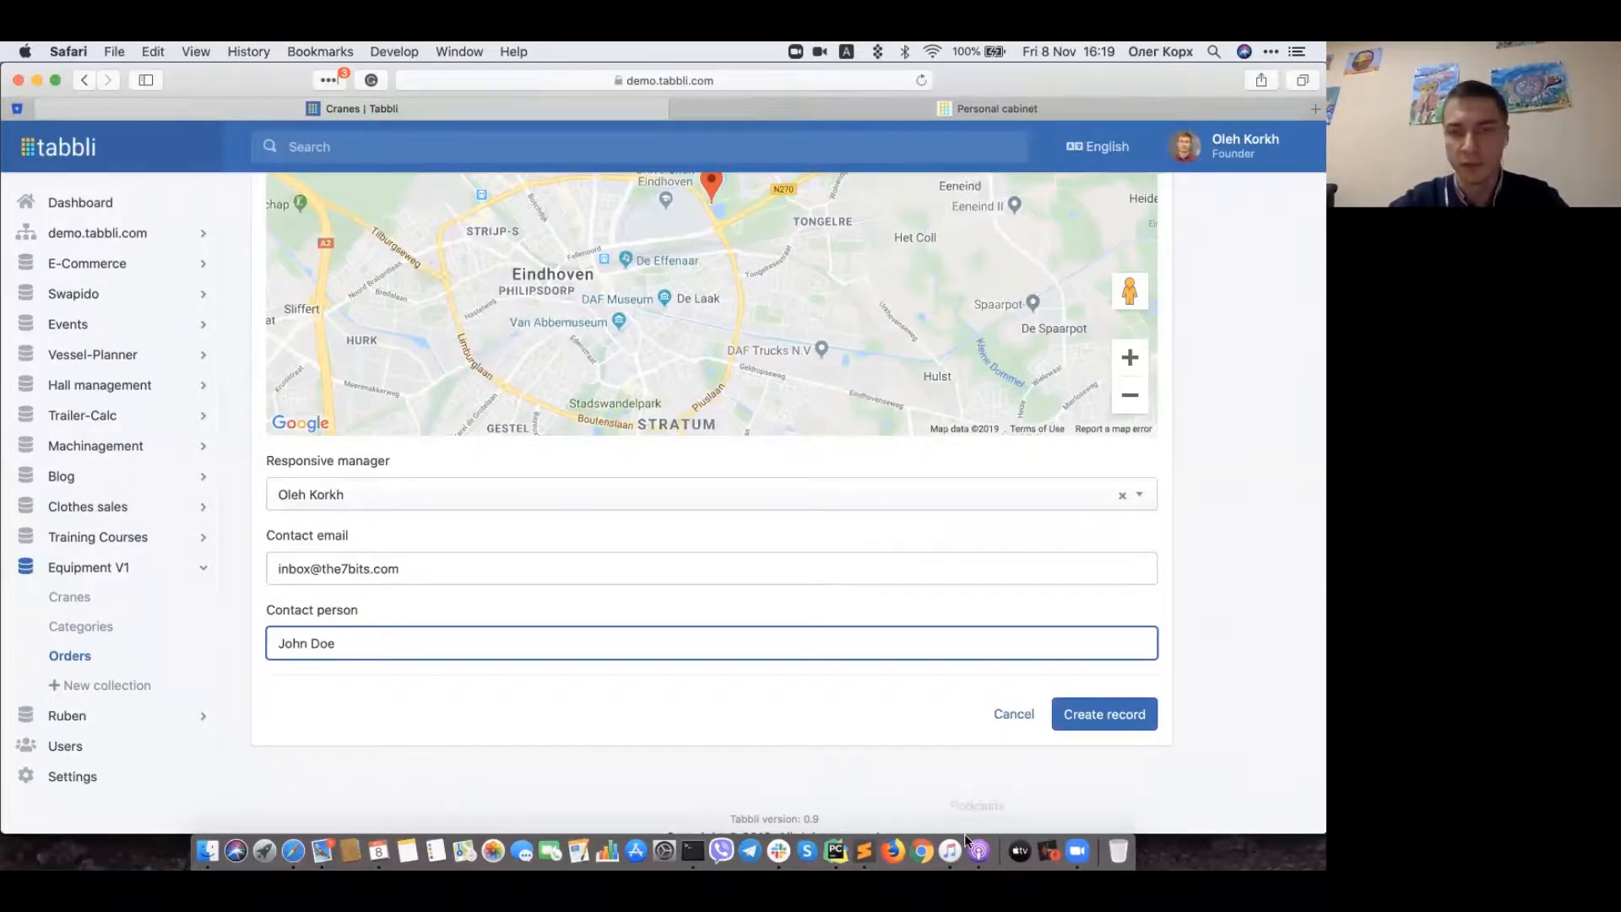
Step: Save the new order record and open the Sample installation order's details
left_click(1105, 713)
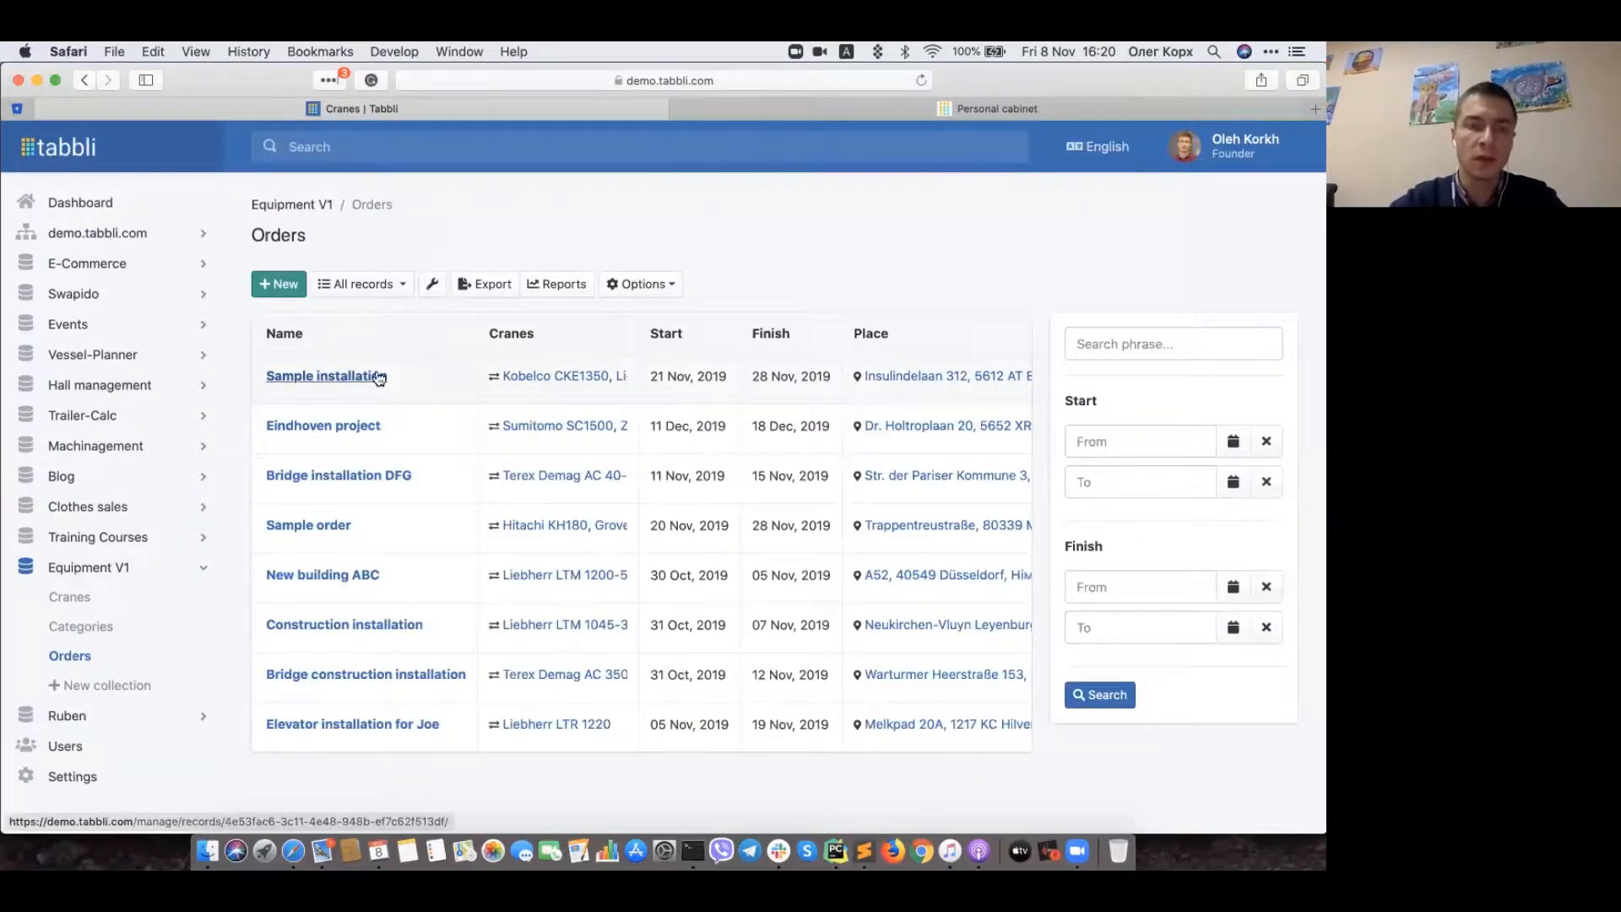
left_click(327, 377)
scroll(961, 551, "down", 2)
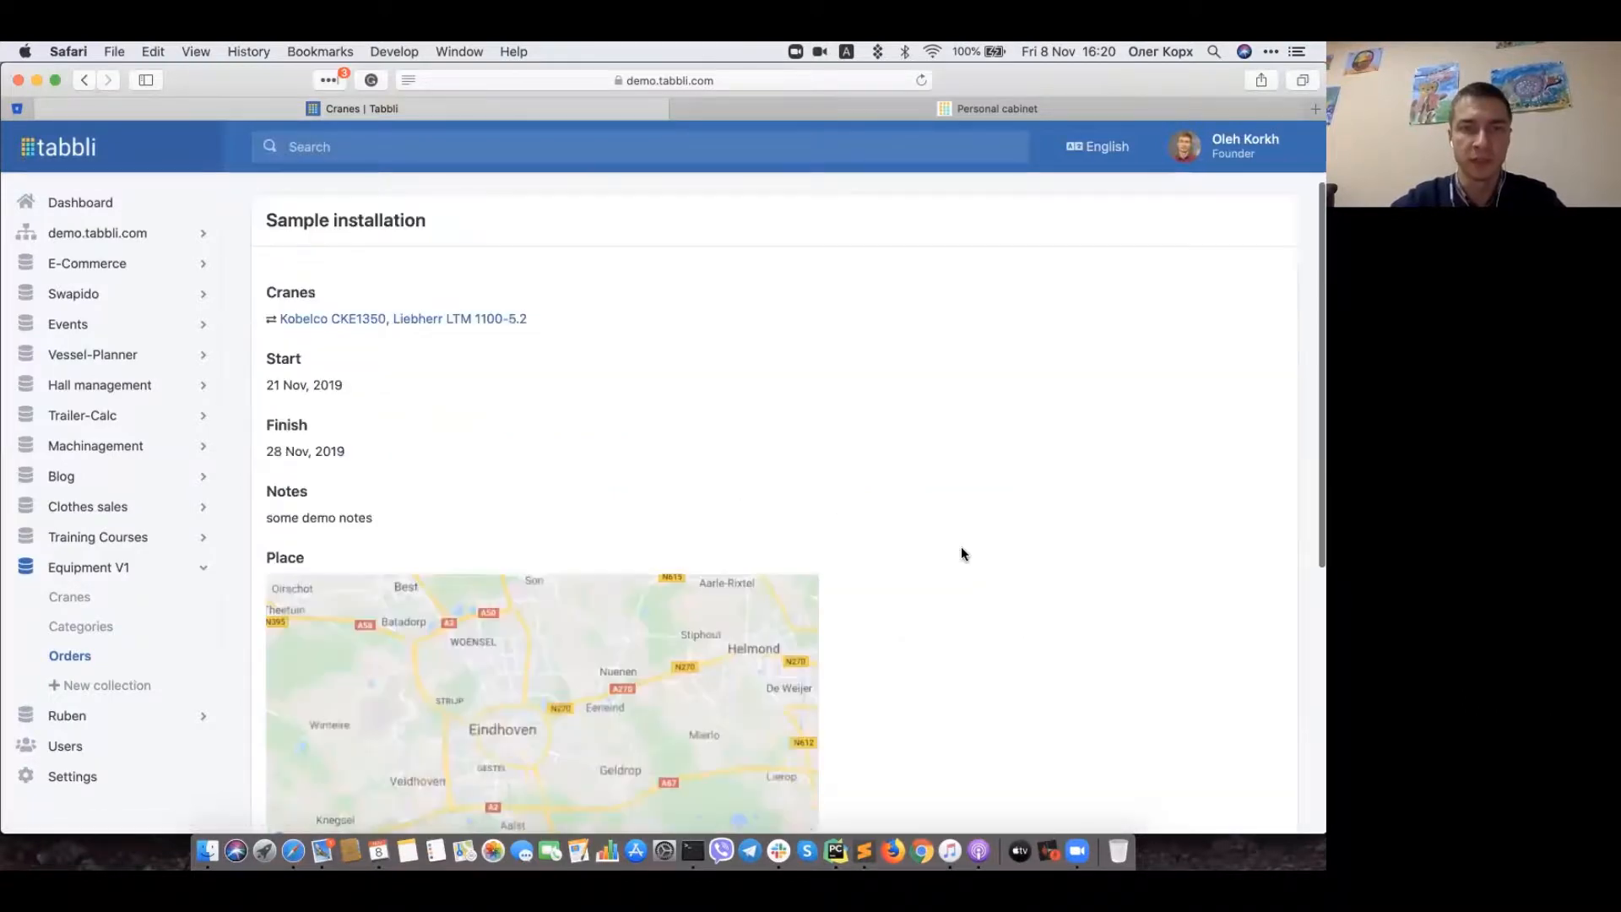
scroll(963, 554, "down", 4)
scroll(961, 554, "up", 5)
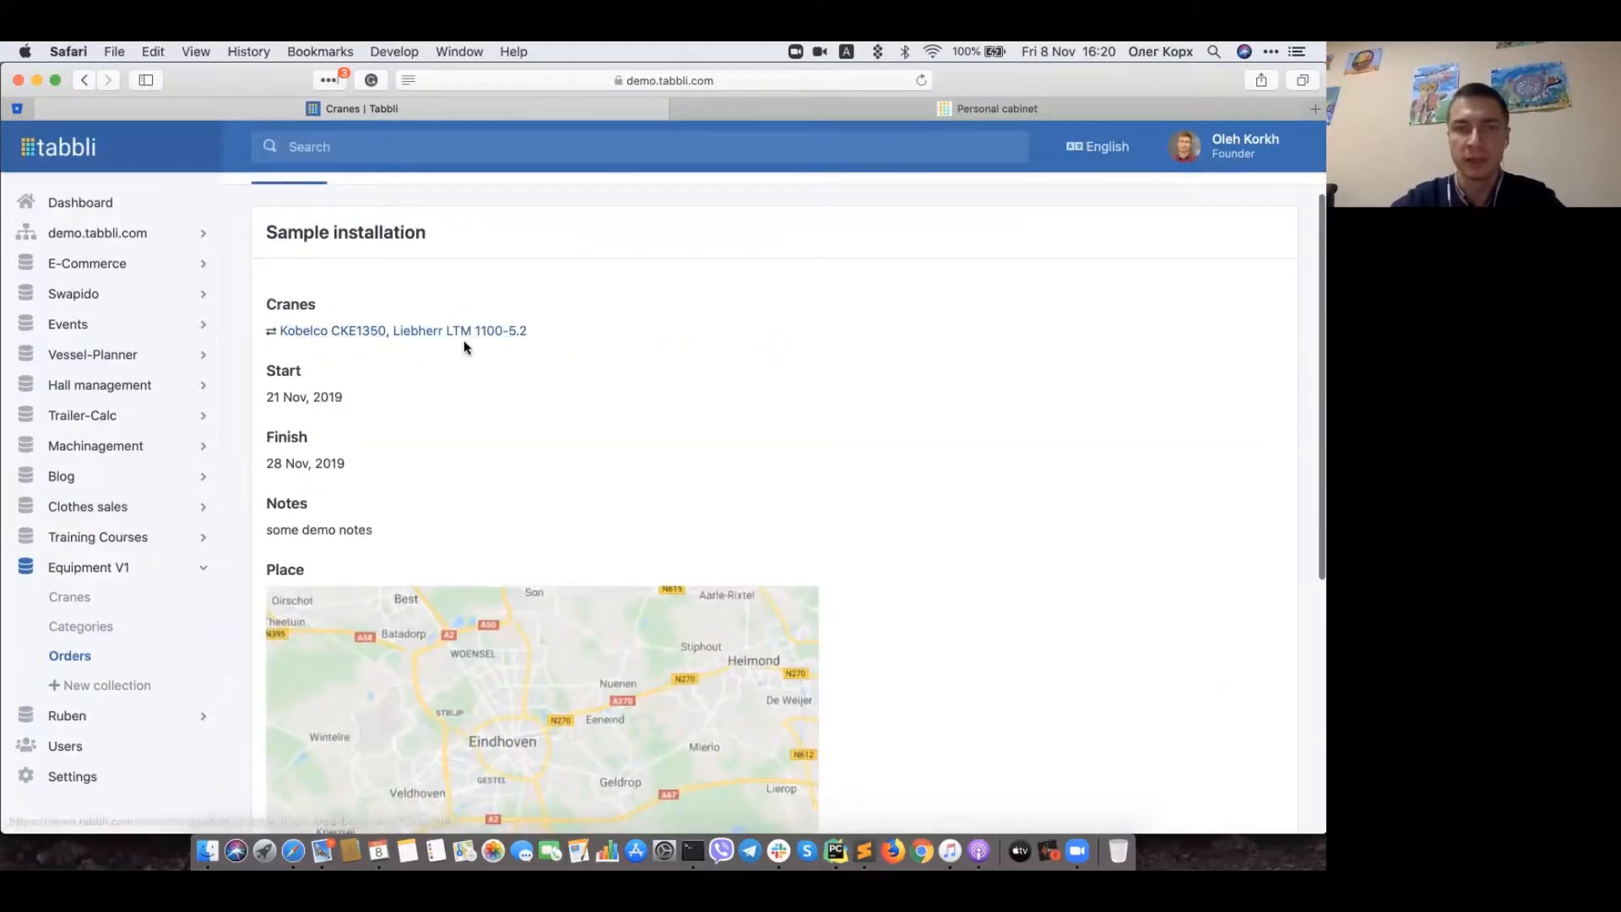
scroll(322, 396, "down", 1)
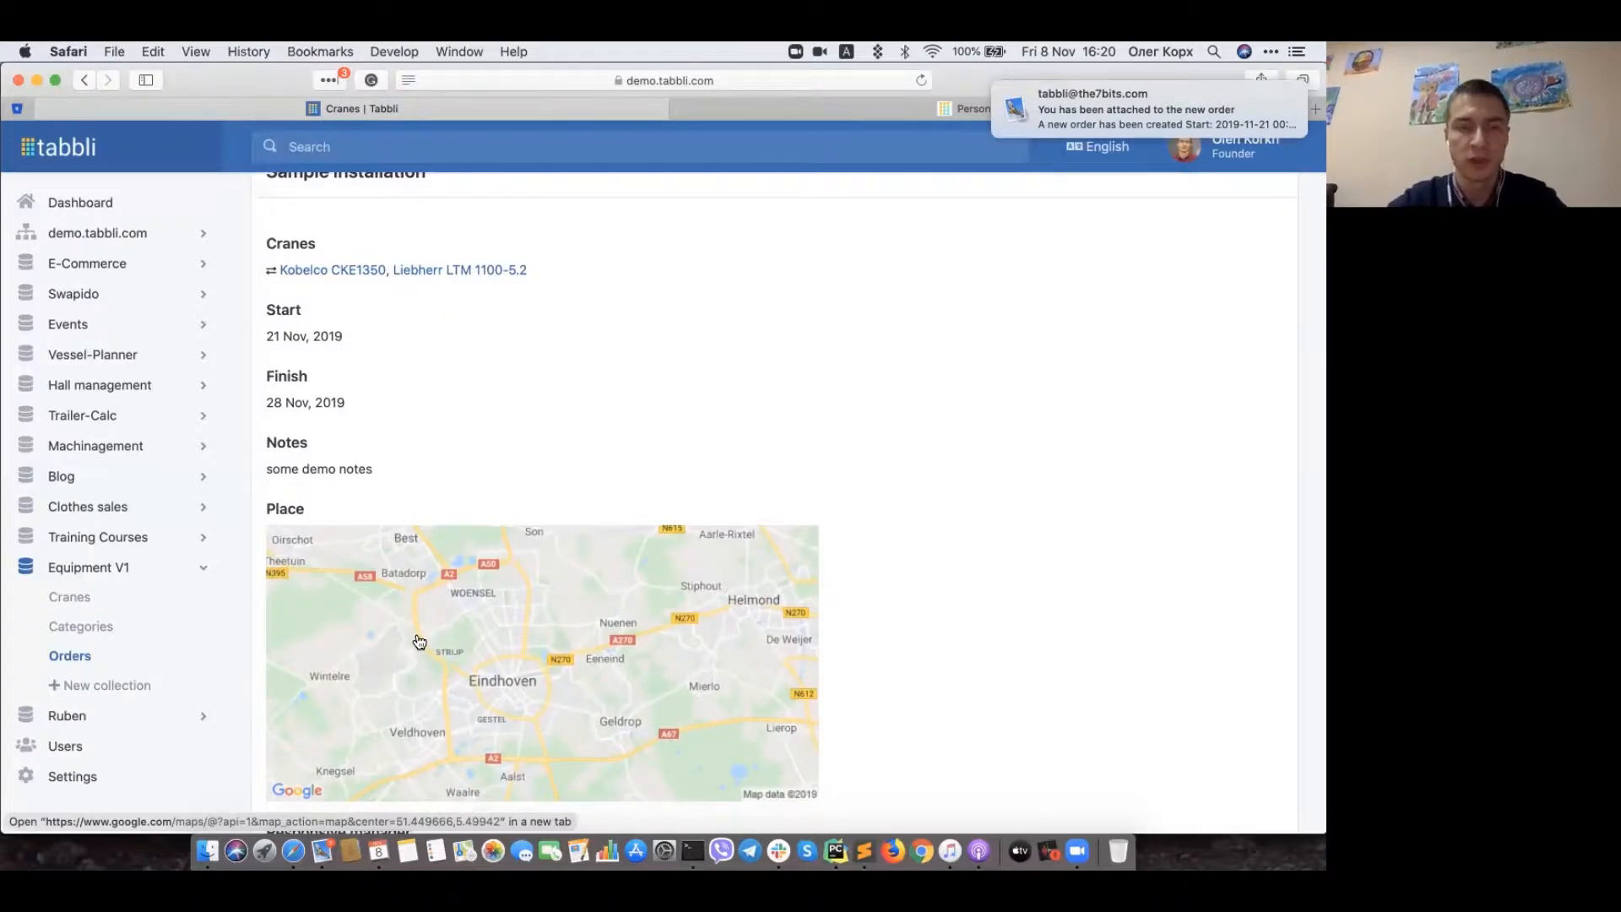
Step: View the Sample installation order's place in Google Maps, then return to the order page
left_click(355, 613)
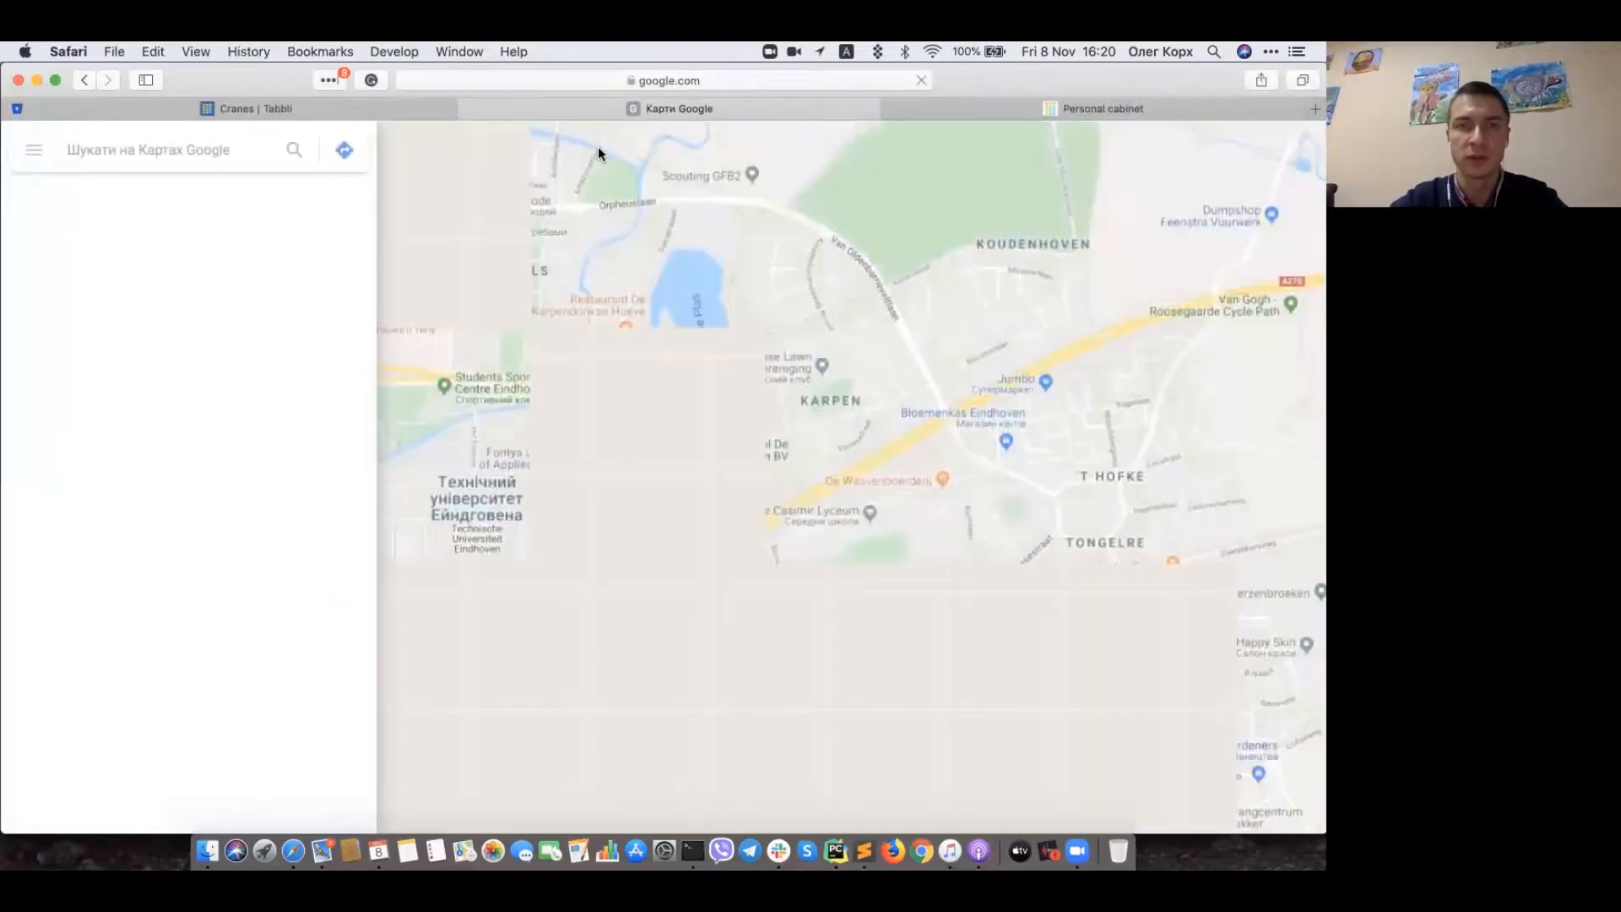
left_click(298, 108)
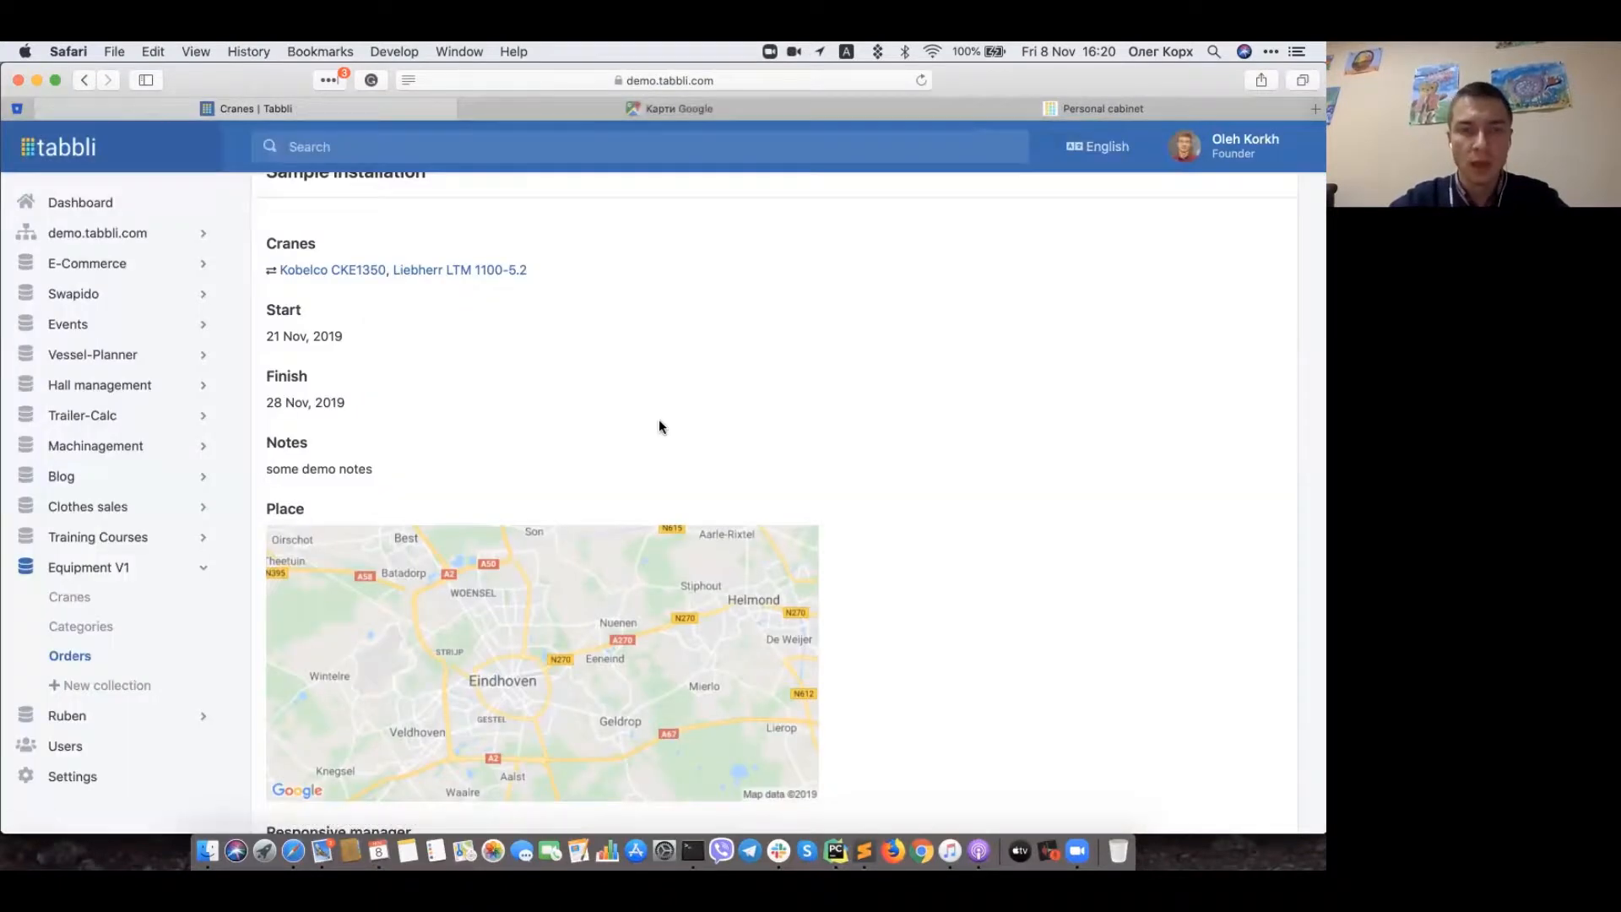
scroll(659, 419, "up", 3)
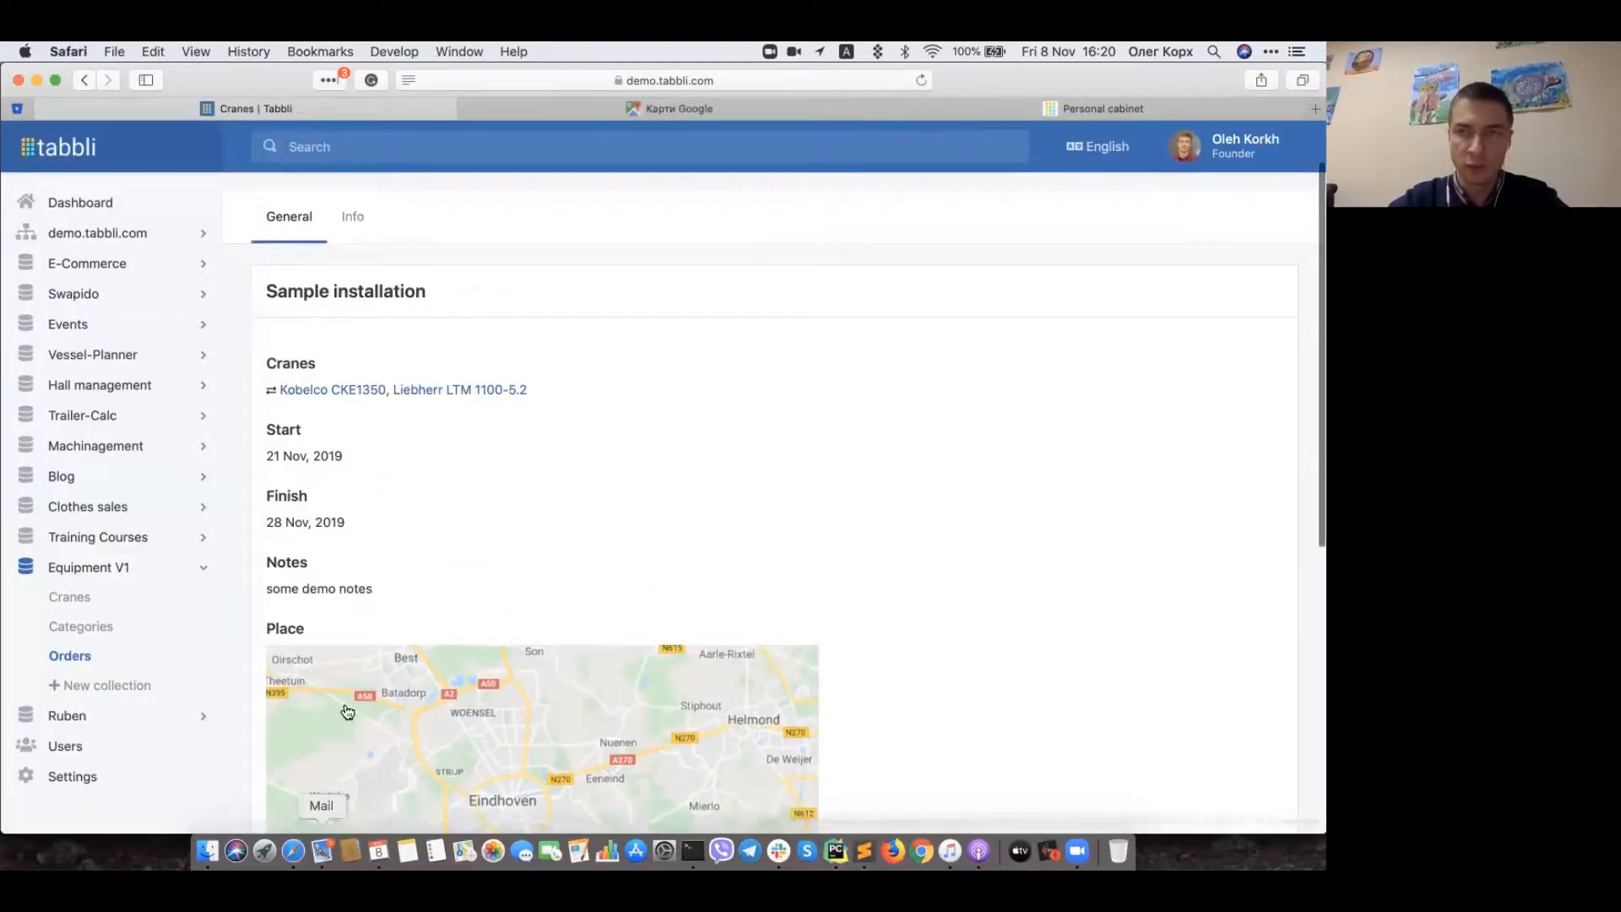
left_click(322, 850)
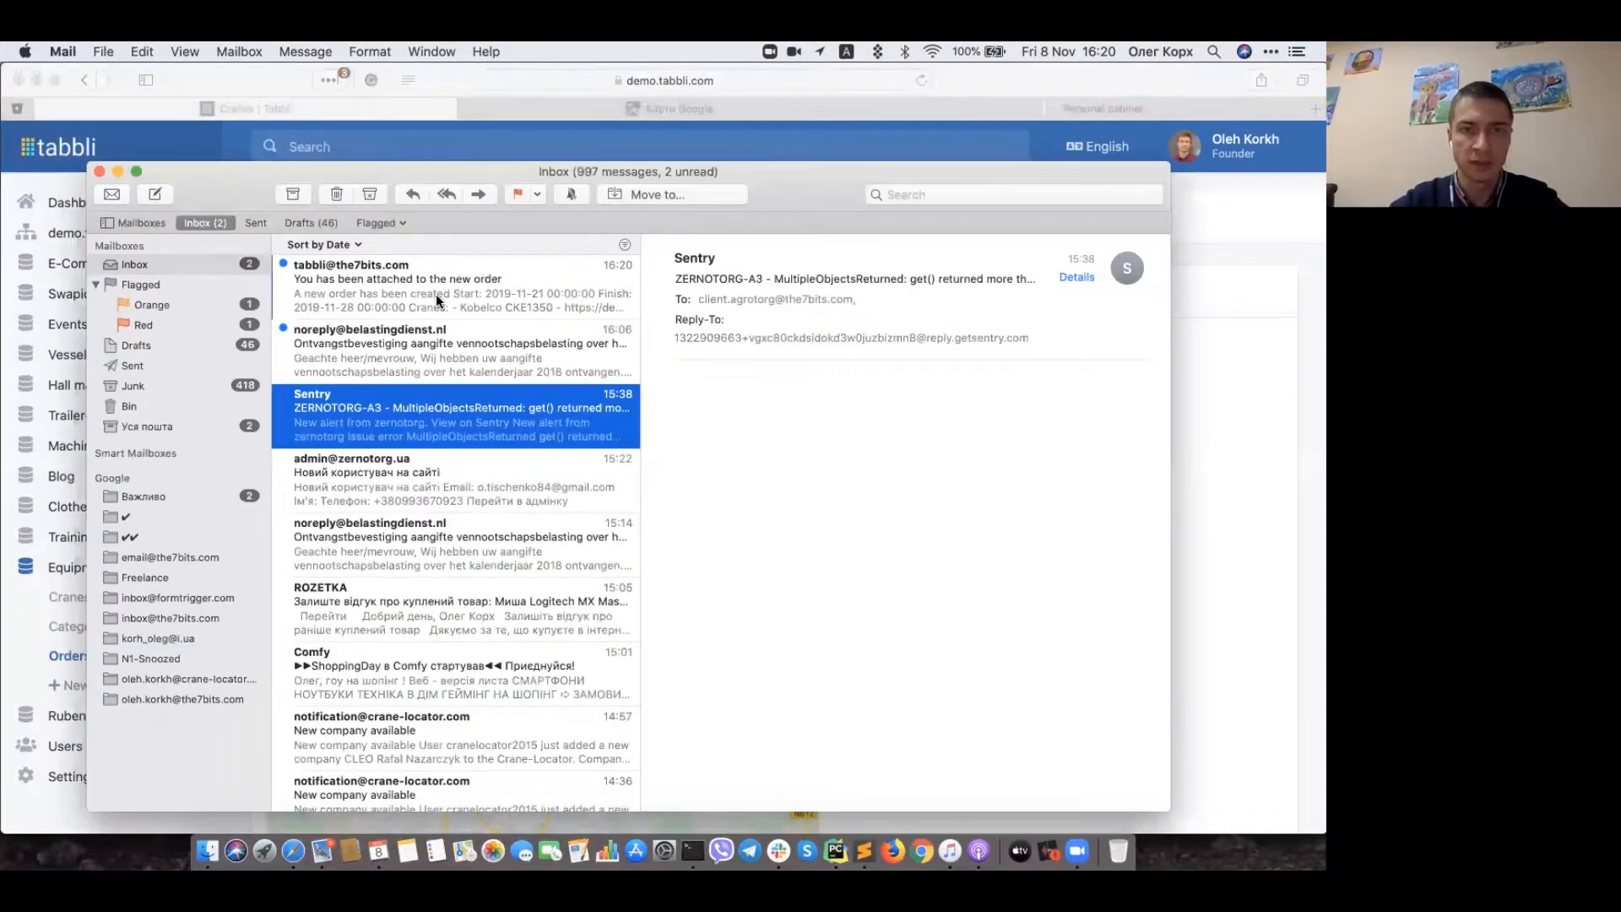
Step: Read the new-order notification email in Mail and check its recipient
left_click(439, 300)
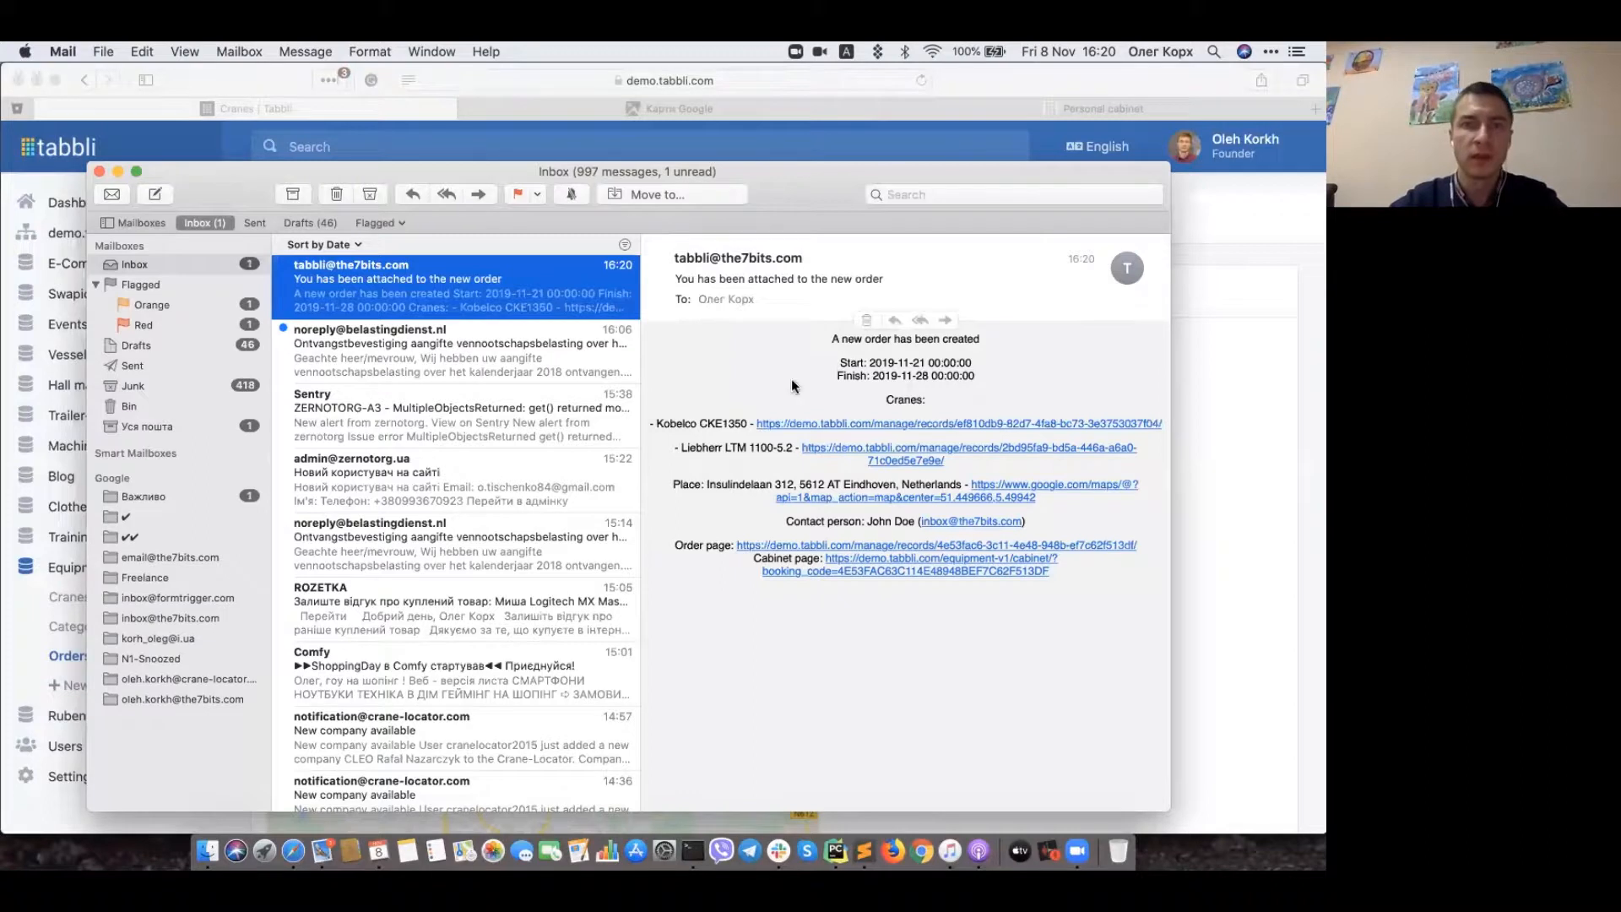
left_click(760, 298)
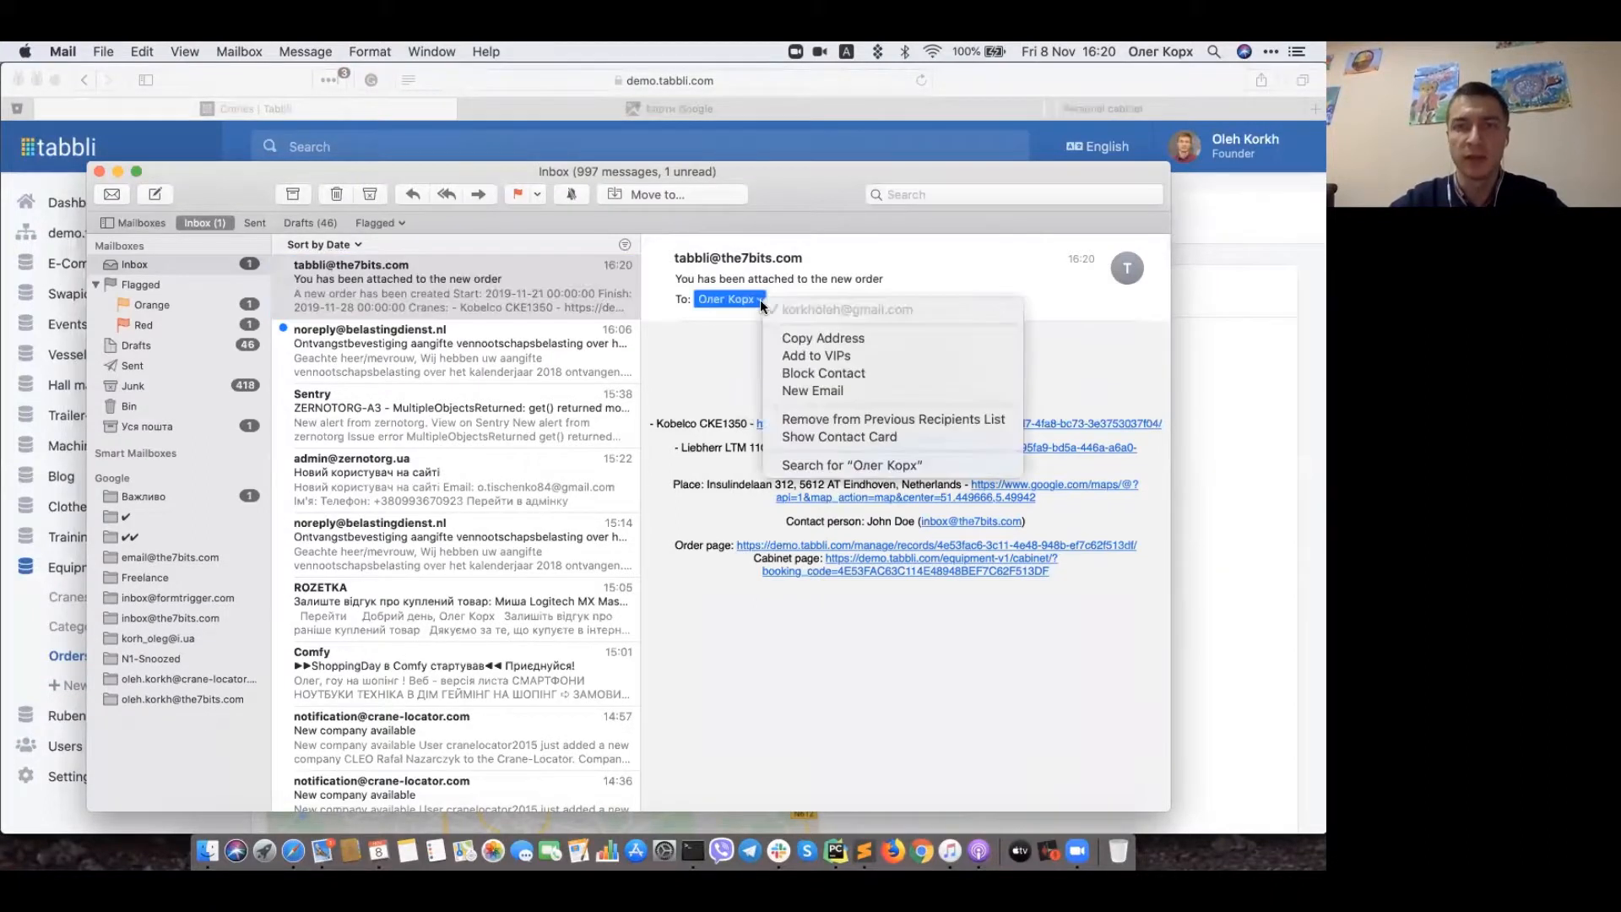
left_click(1263, 312)
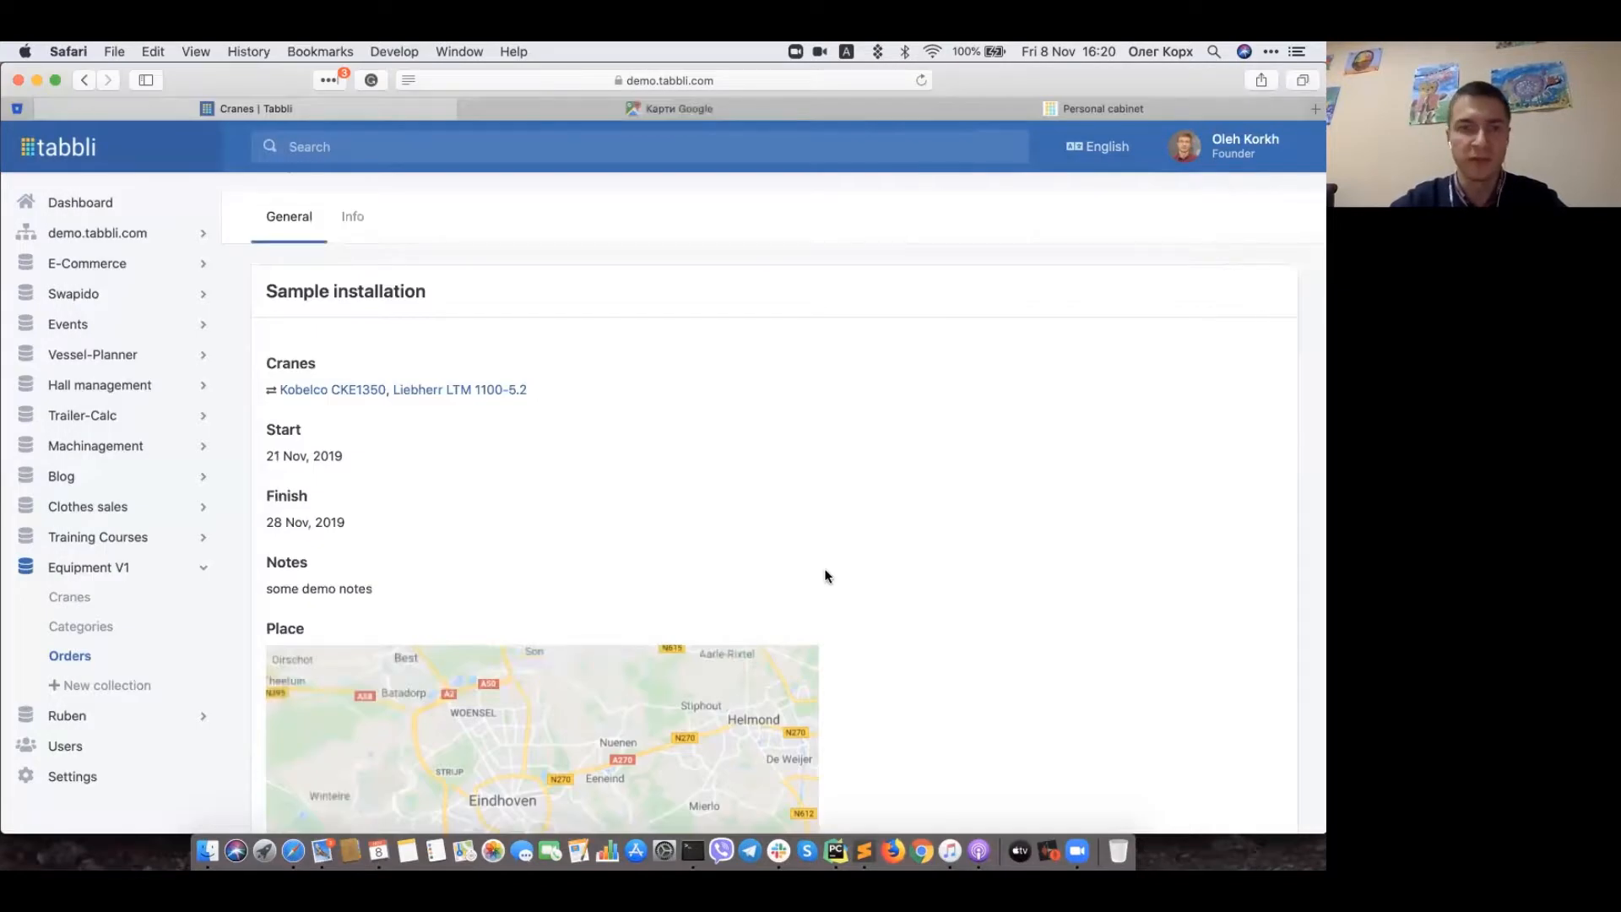
scroll(824, 570, "down", 10)
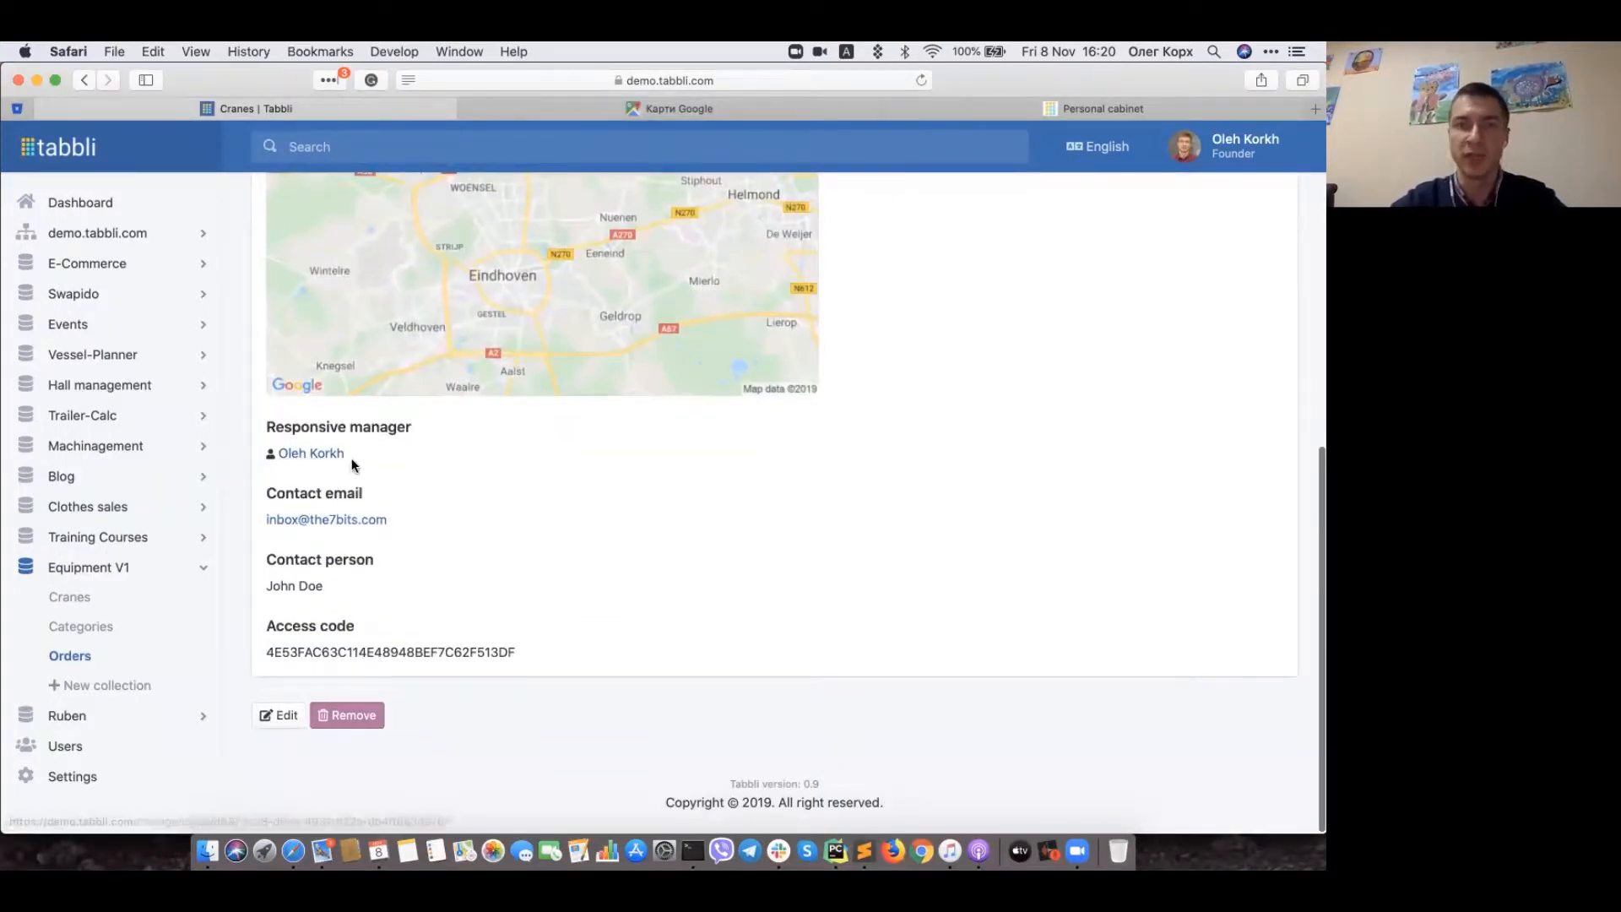
left_click(322, 848)
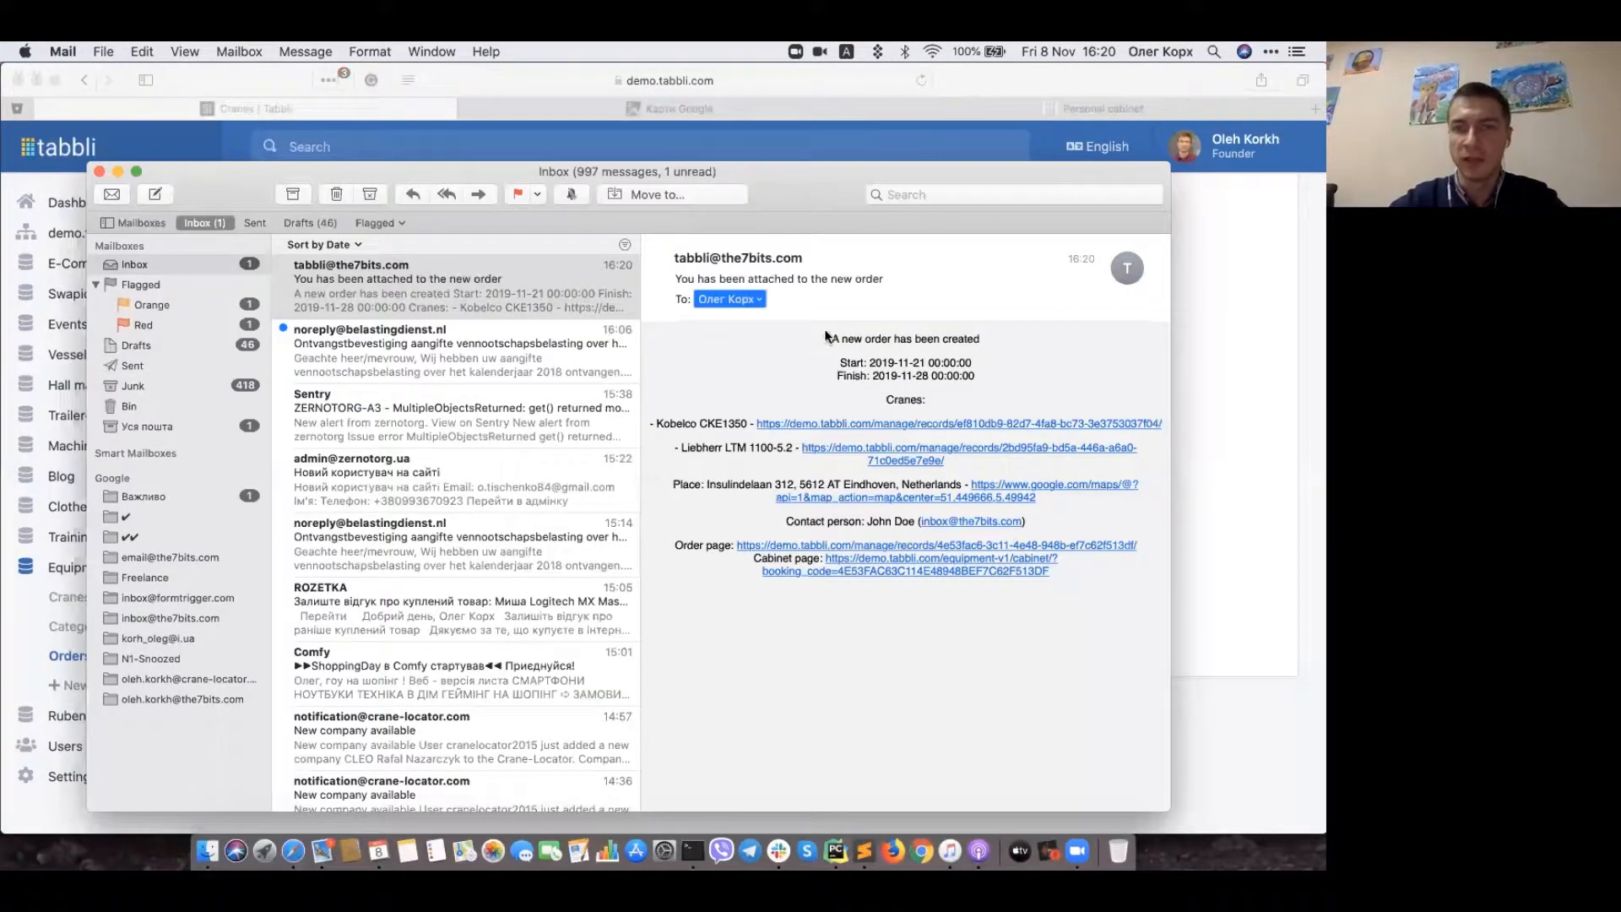
left_click(819, 336)
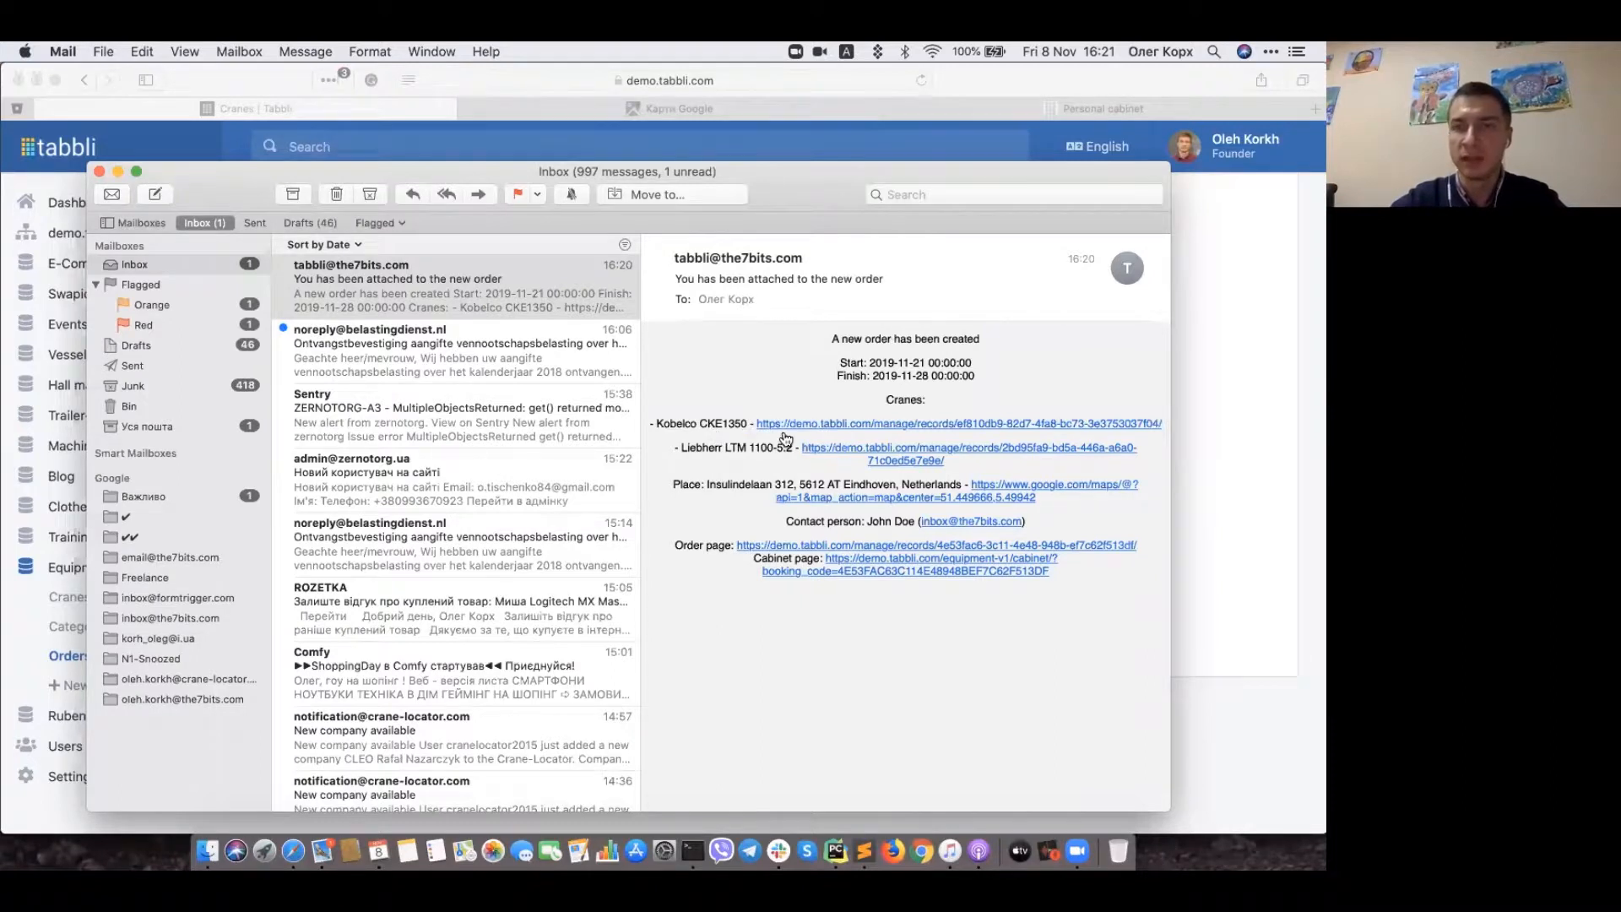
Step: Open the Kobelco CKE1350 crane page from the email, then go back to the Tabbli Orders list
left_click(813, 422)
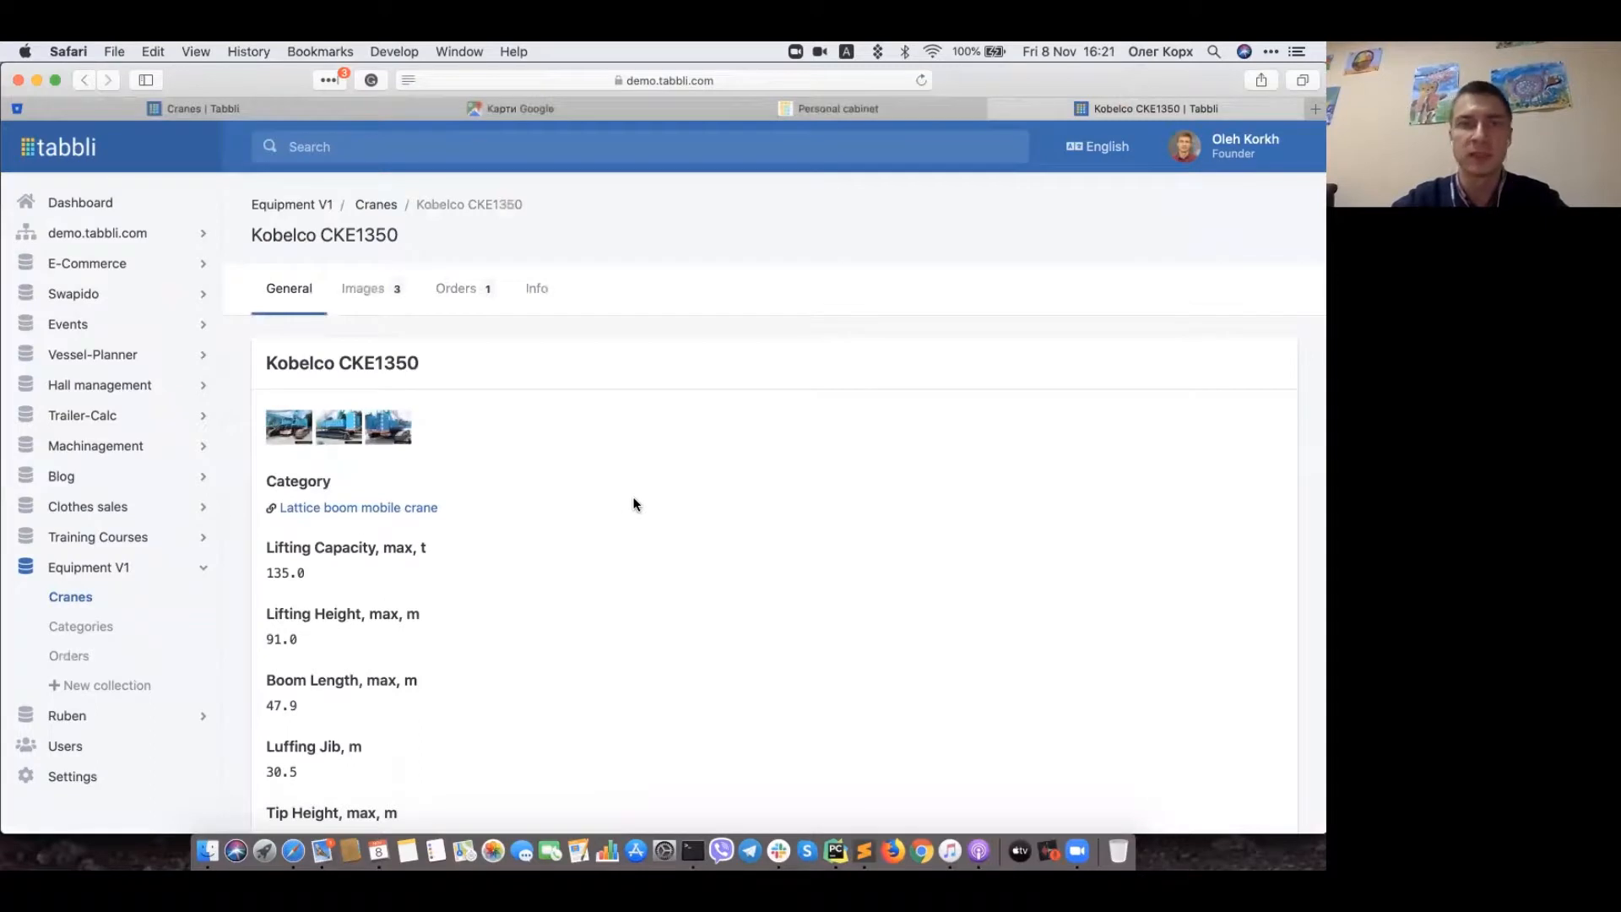
scroll(278, 147, "down", 15)
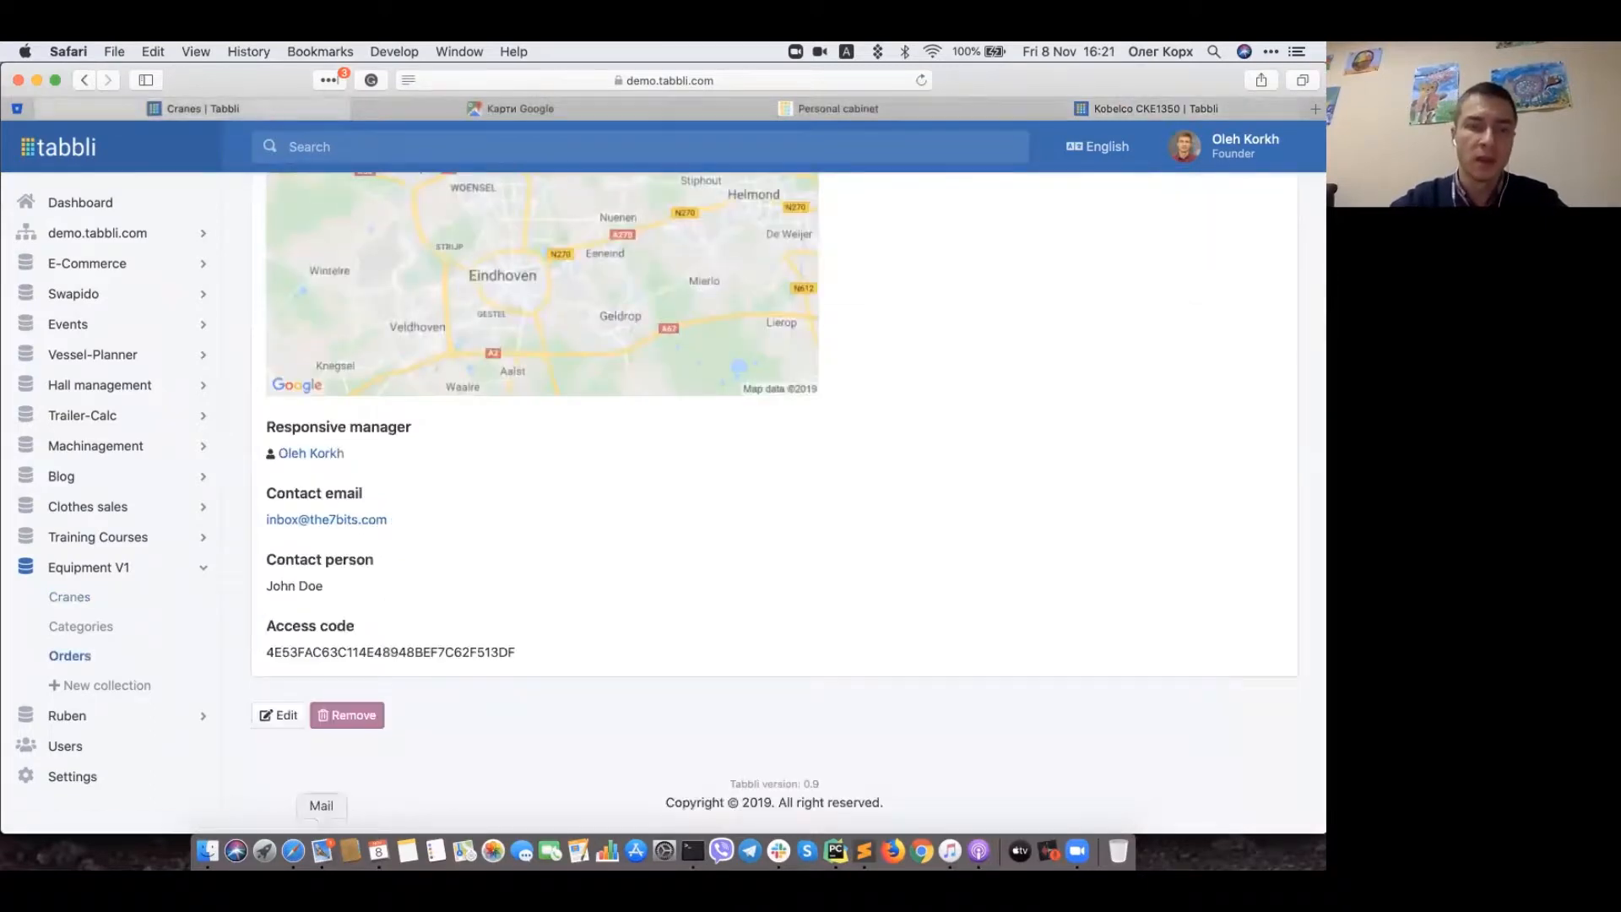
left_click(322, 850)
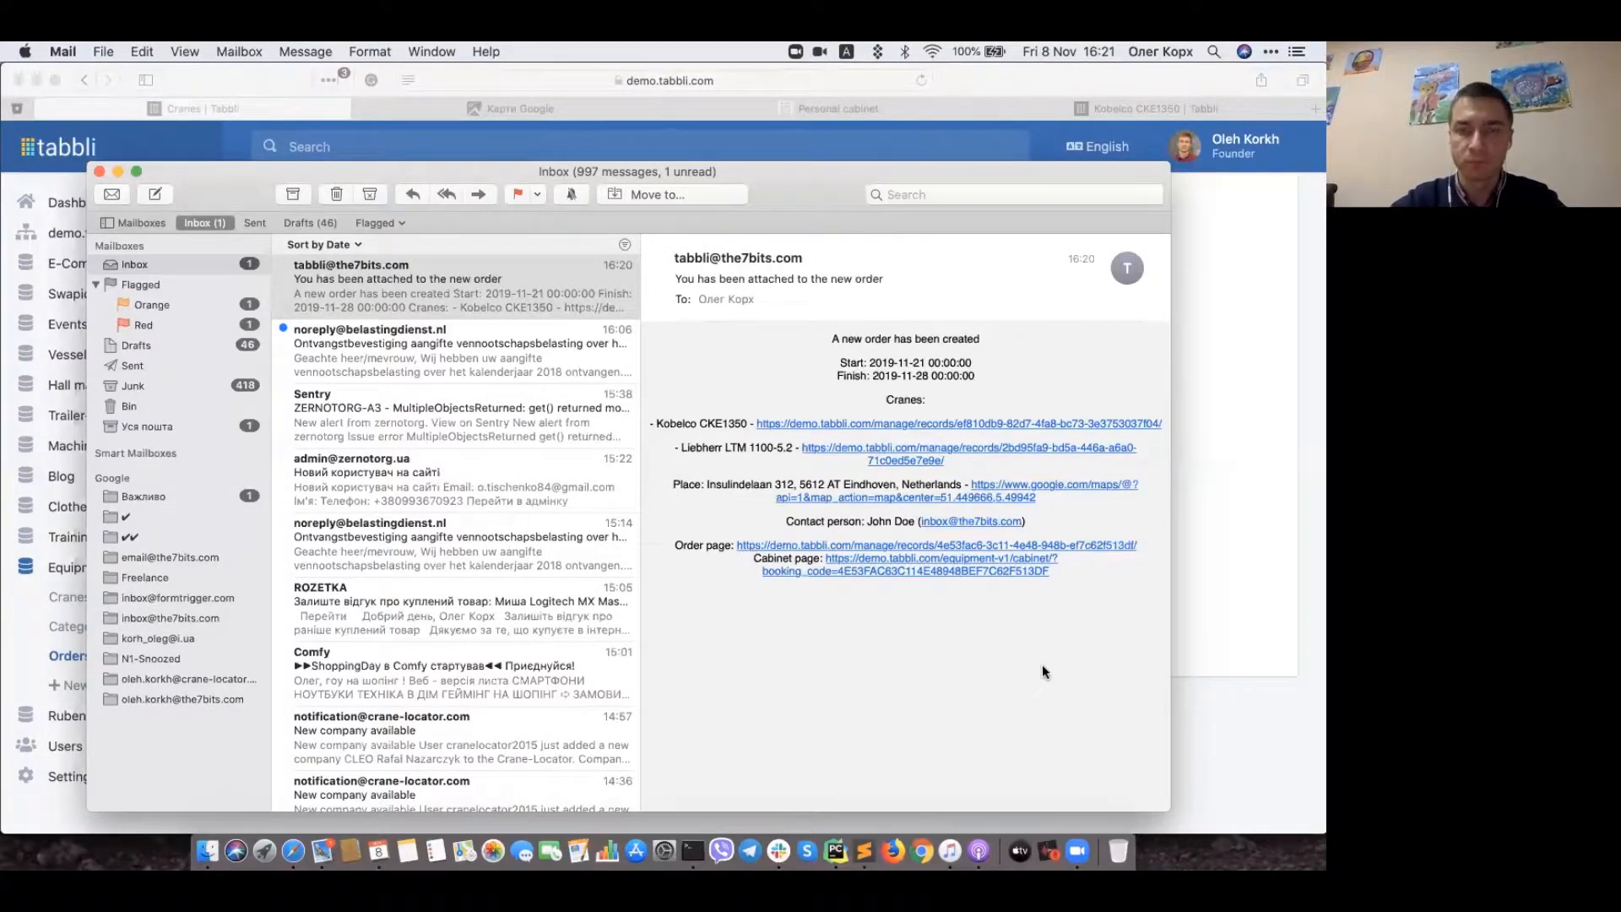
left_click(1222, 691)
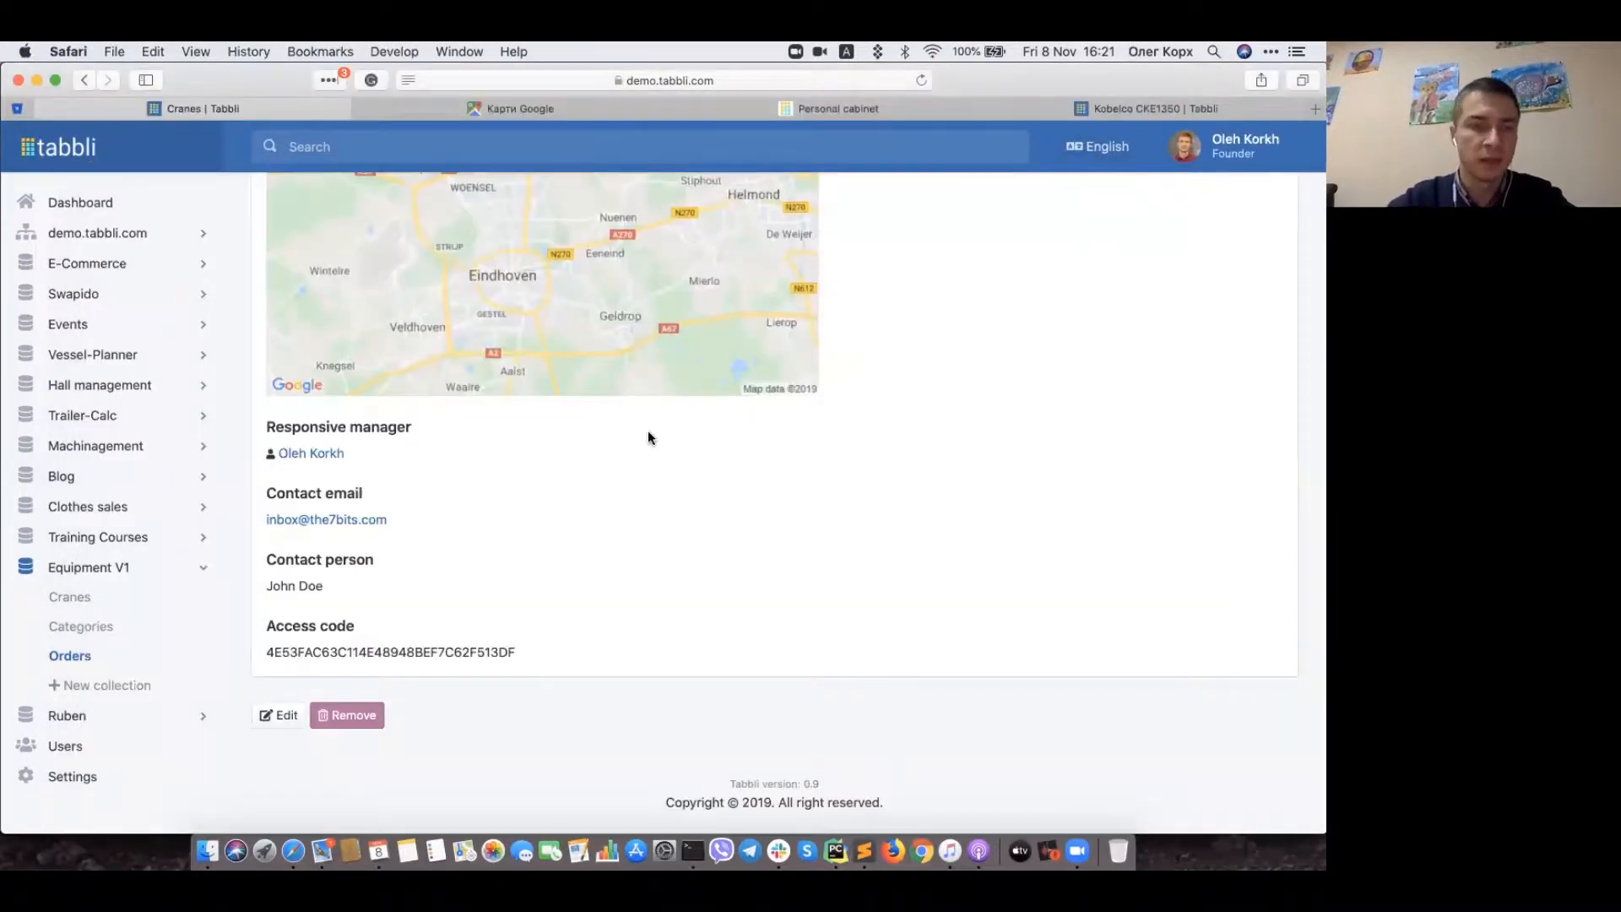
scroll(377, 407, "up", 7)
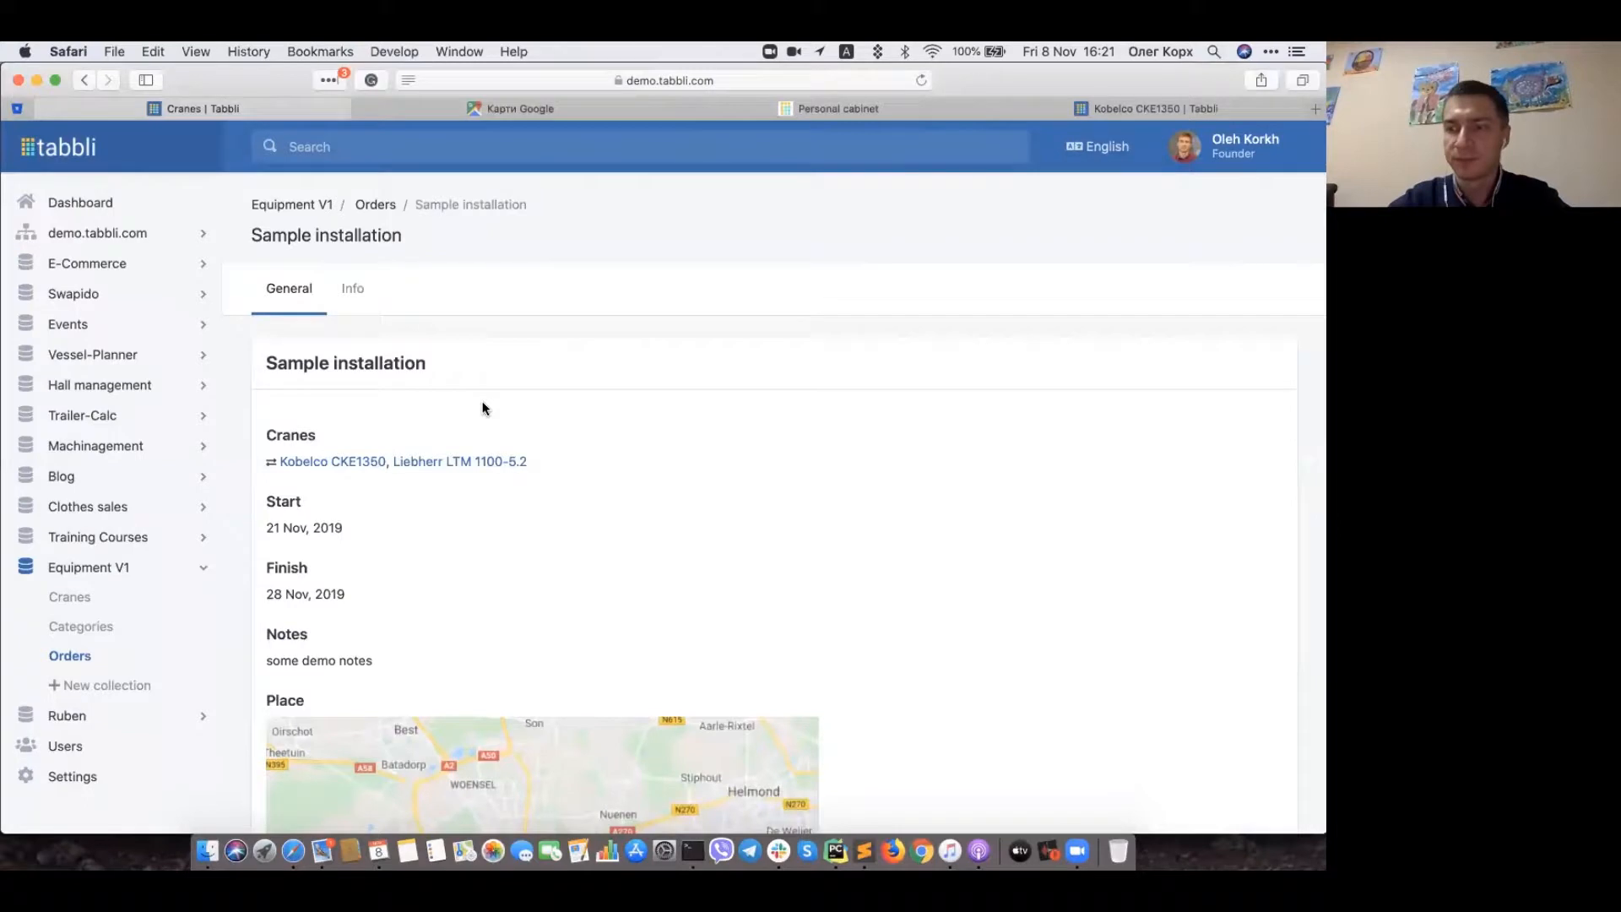
left_click(372, 208)
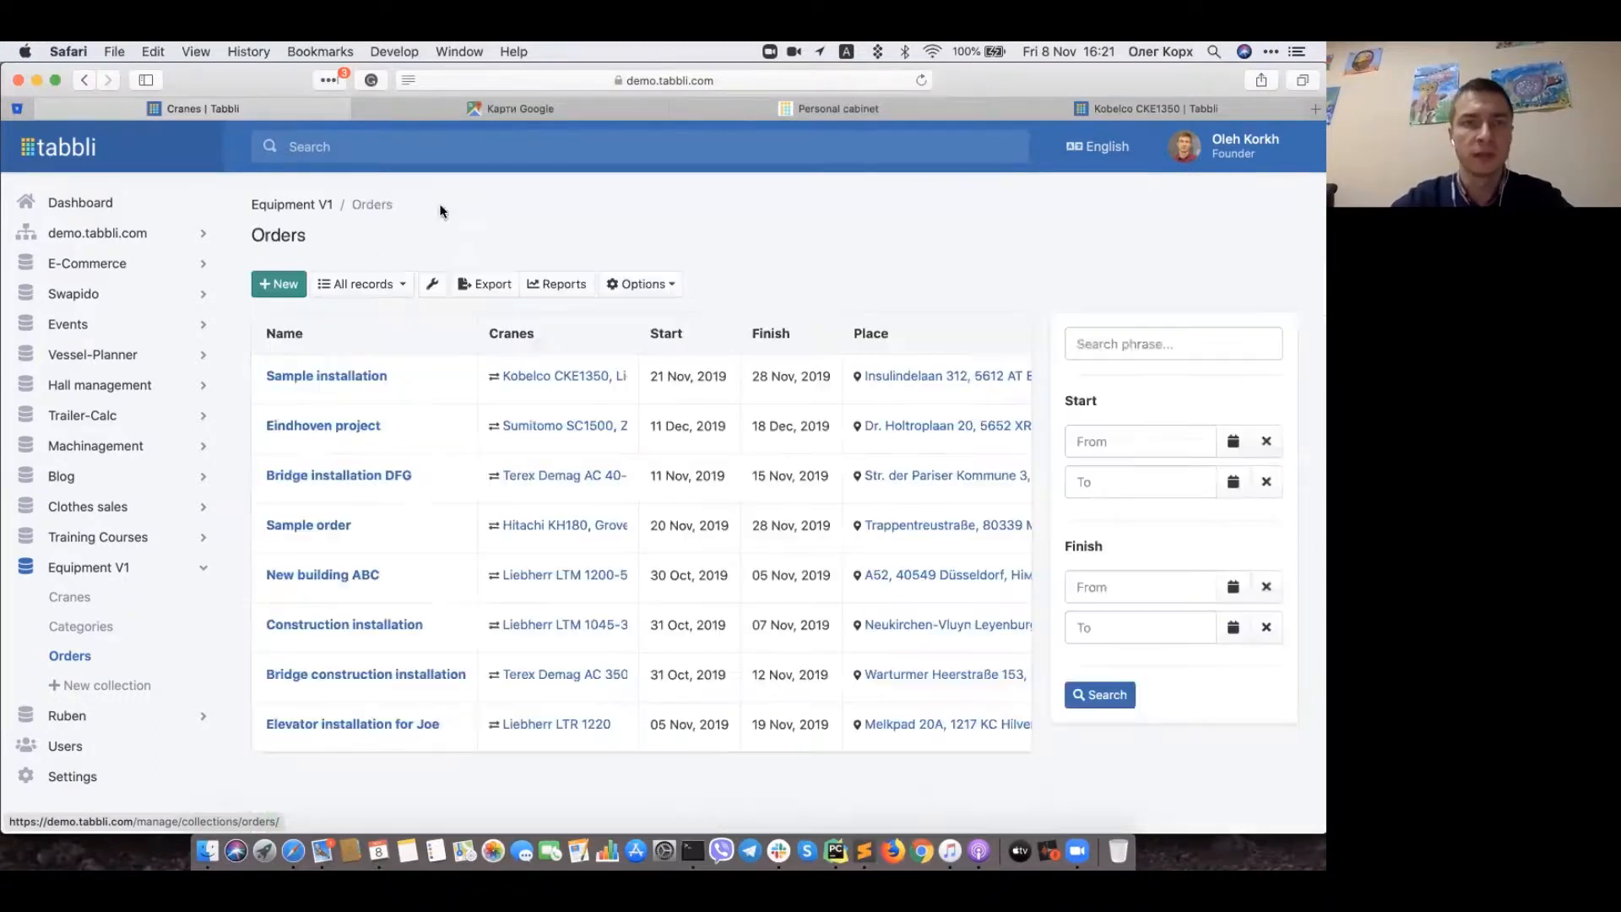
Step: Choose Automation scenarios from the Orders collection's Options menu
left_click(641, 292)
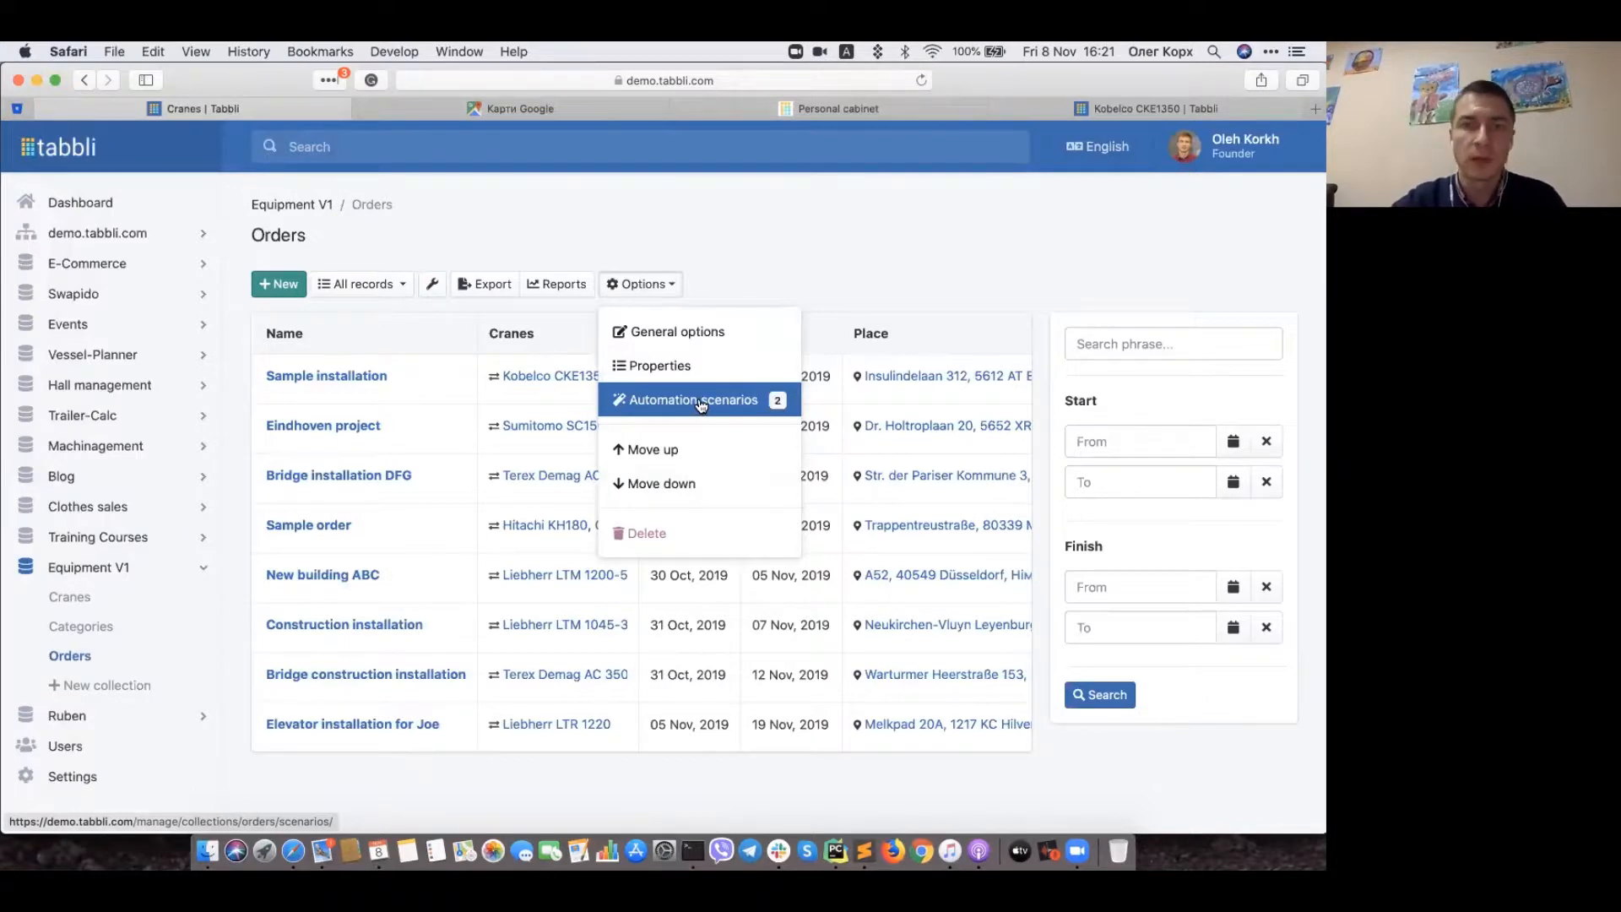
left_click(701, 405)
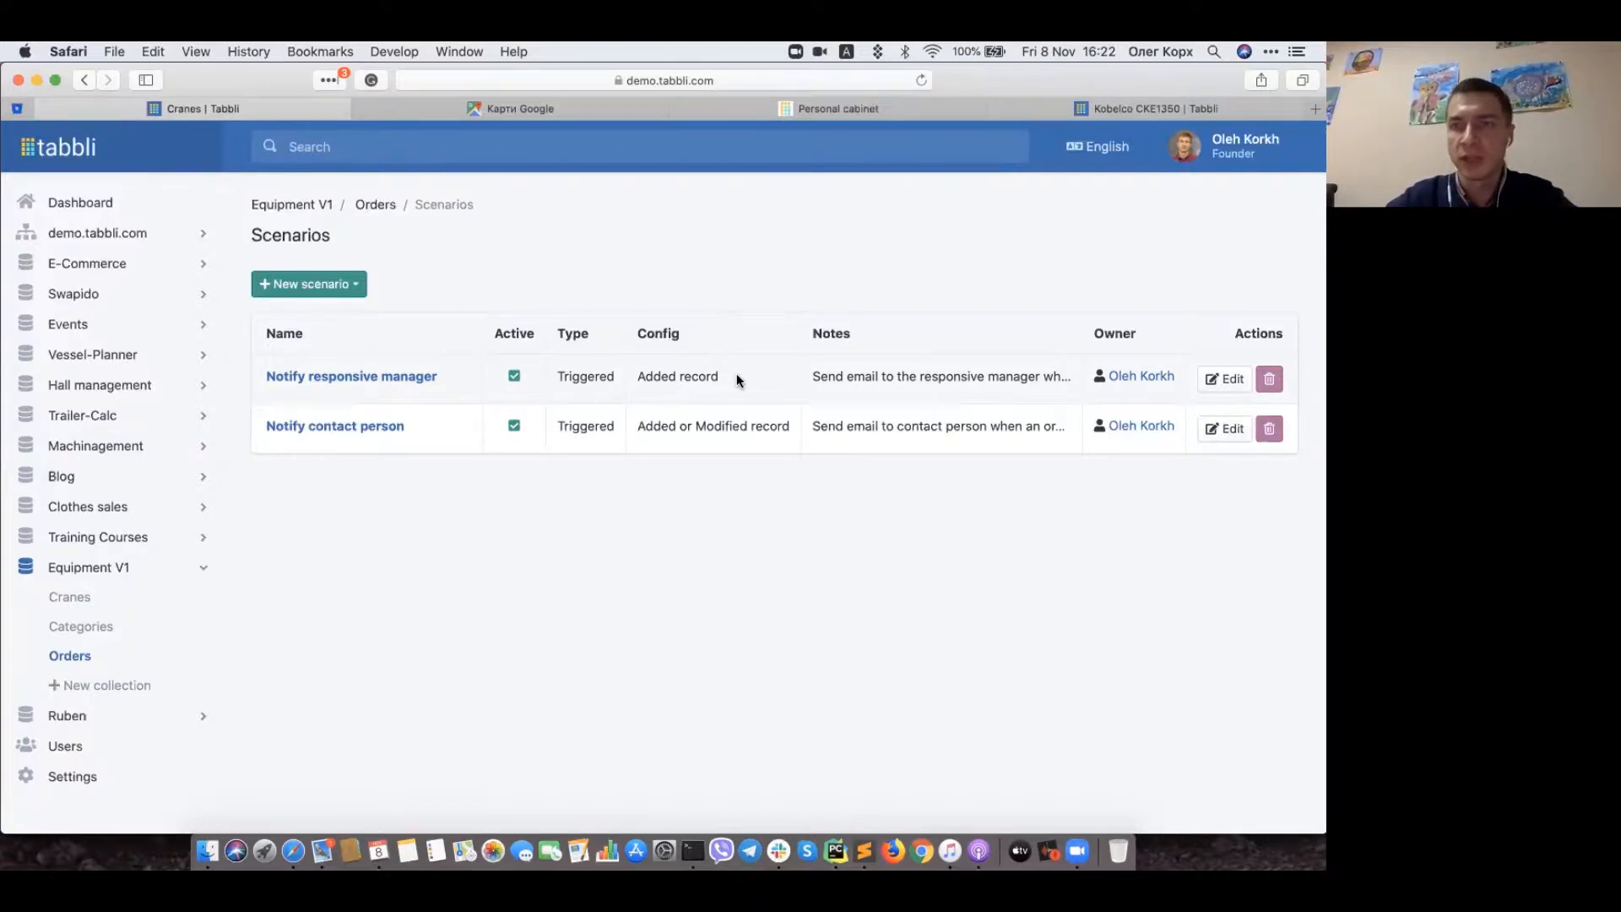
Step: Open Notify responsive manager, check its Diagram view, and edit its Send email step
left_click(355, 375)
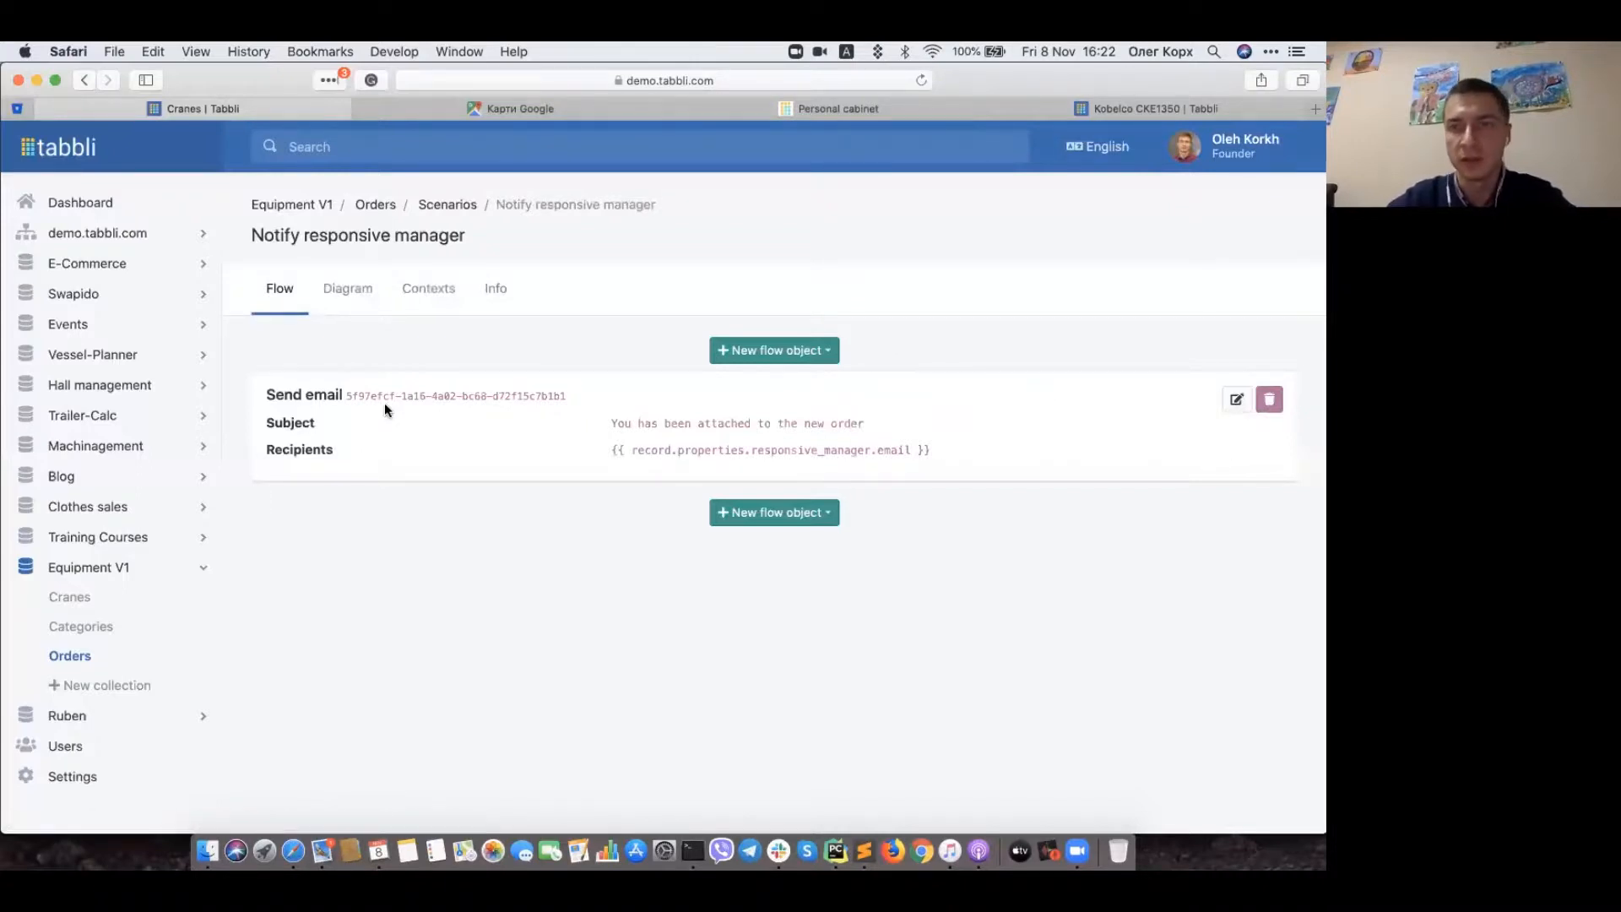
left_click(348, 296)
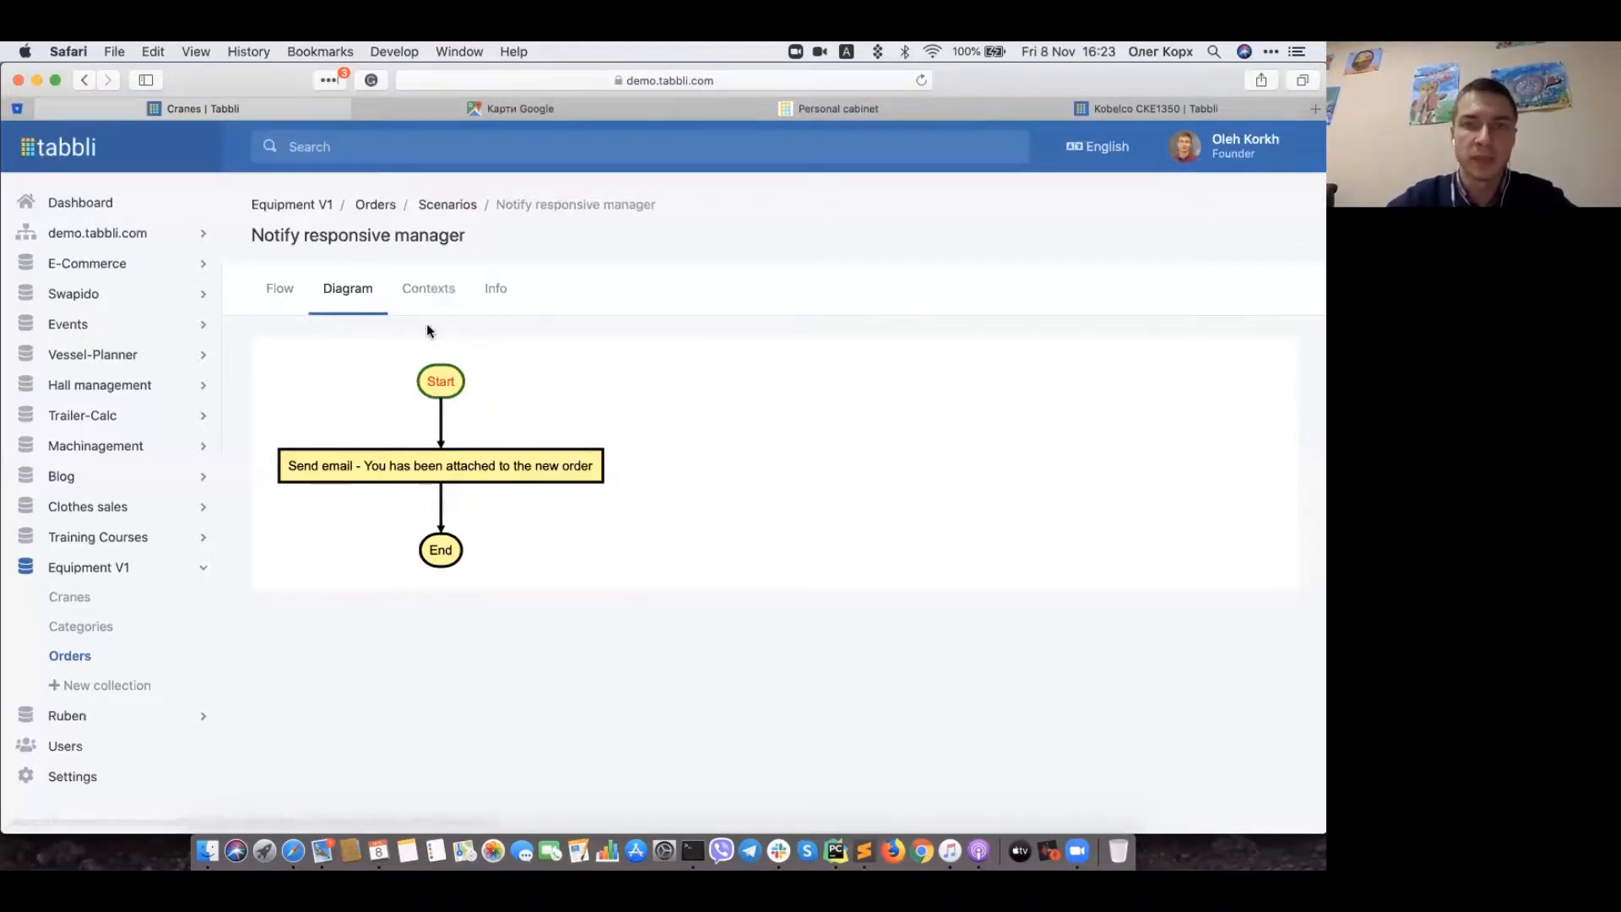
left_click(281, 296)
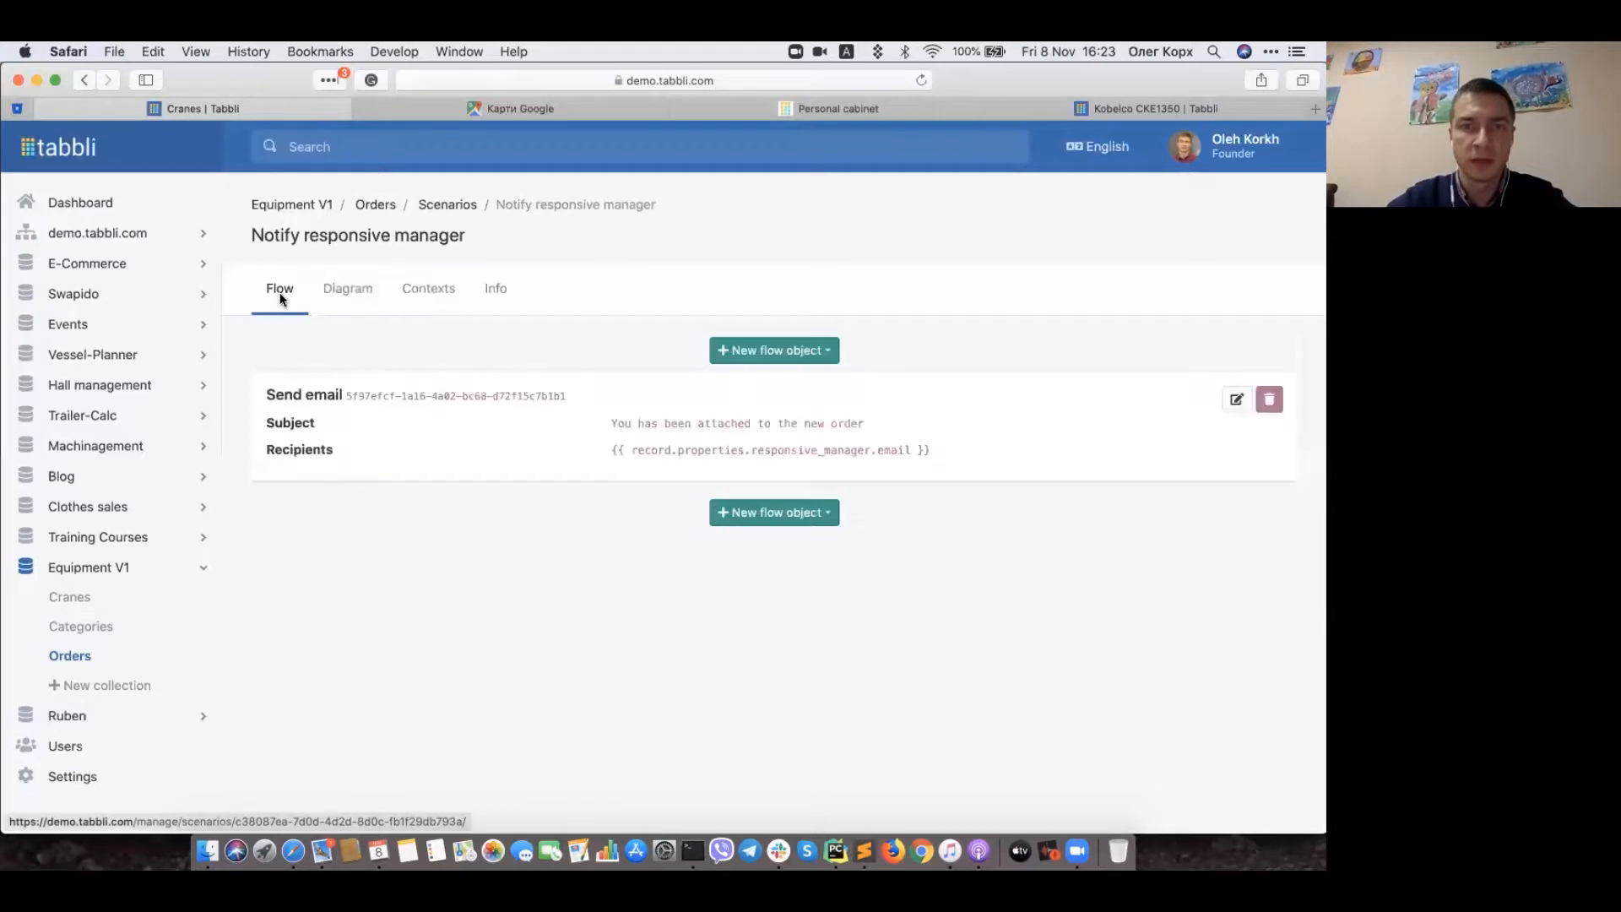
left_click(1237, 400)
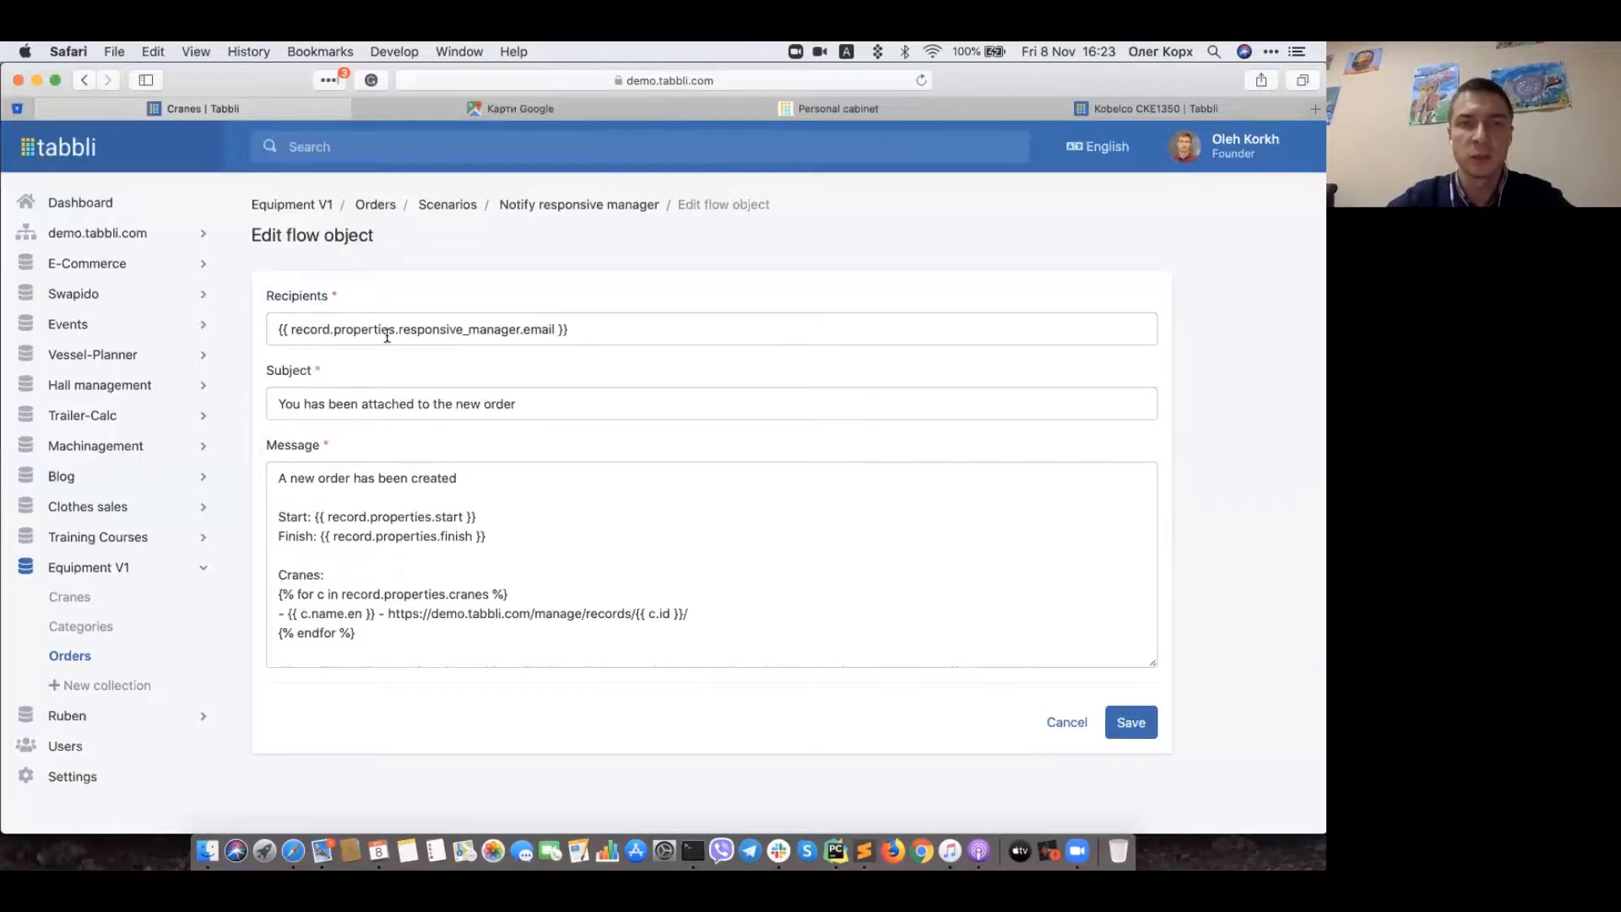
Step: Review the Send email step's recipients, subject and message template, then cancel without saving
left_click_drag(398, 329, 557, 334)
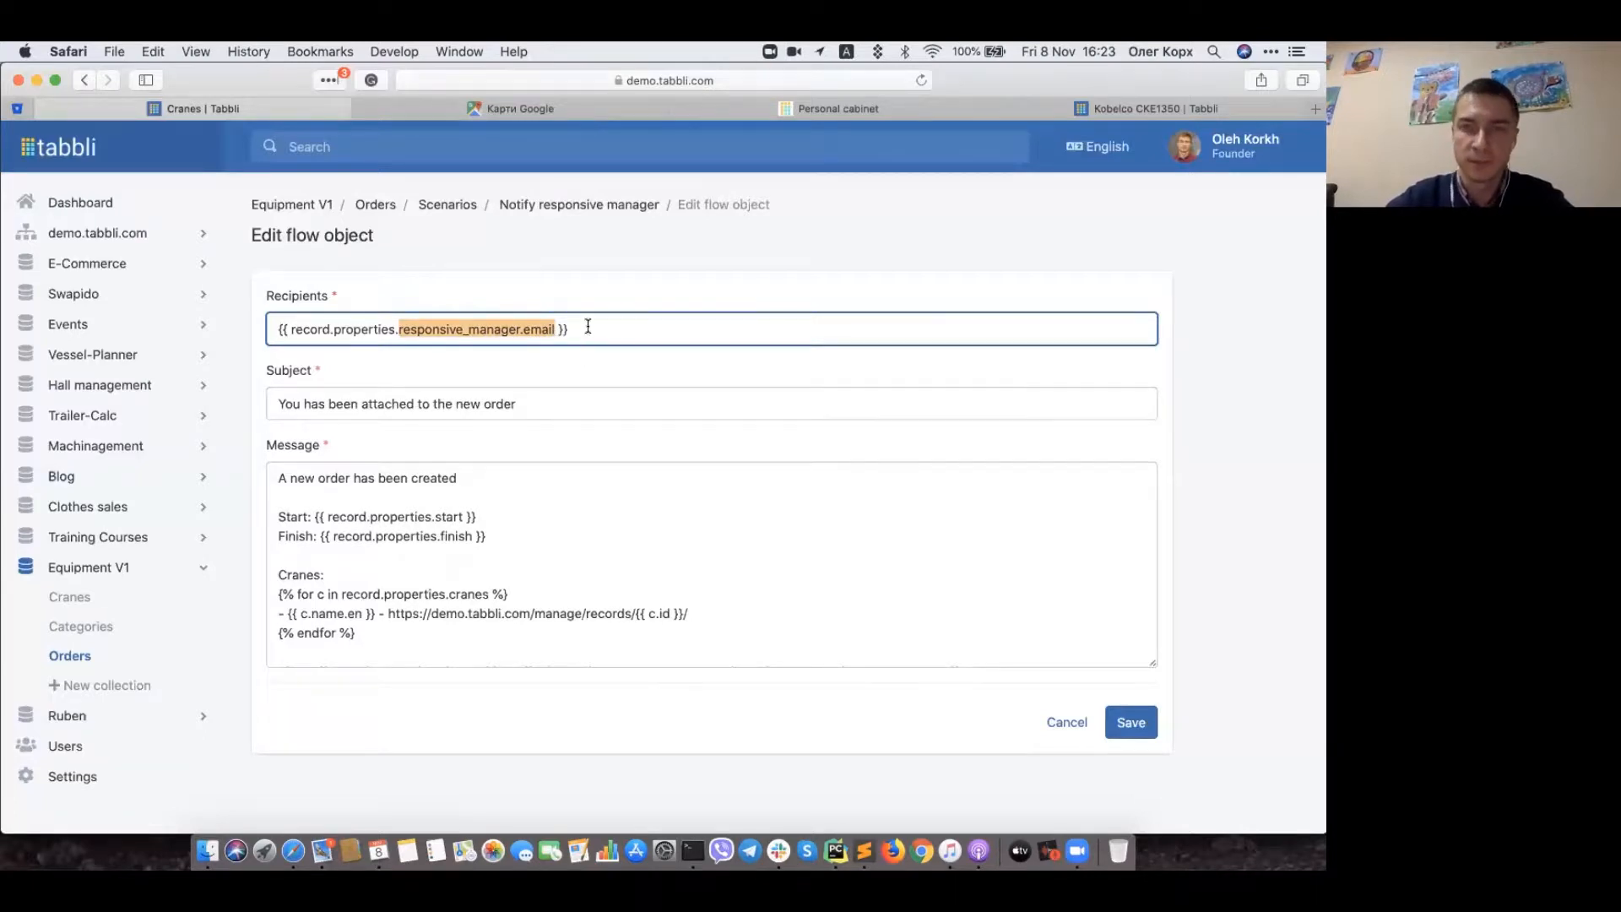
left_click(586, 328)
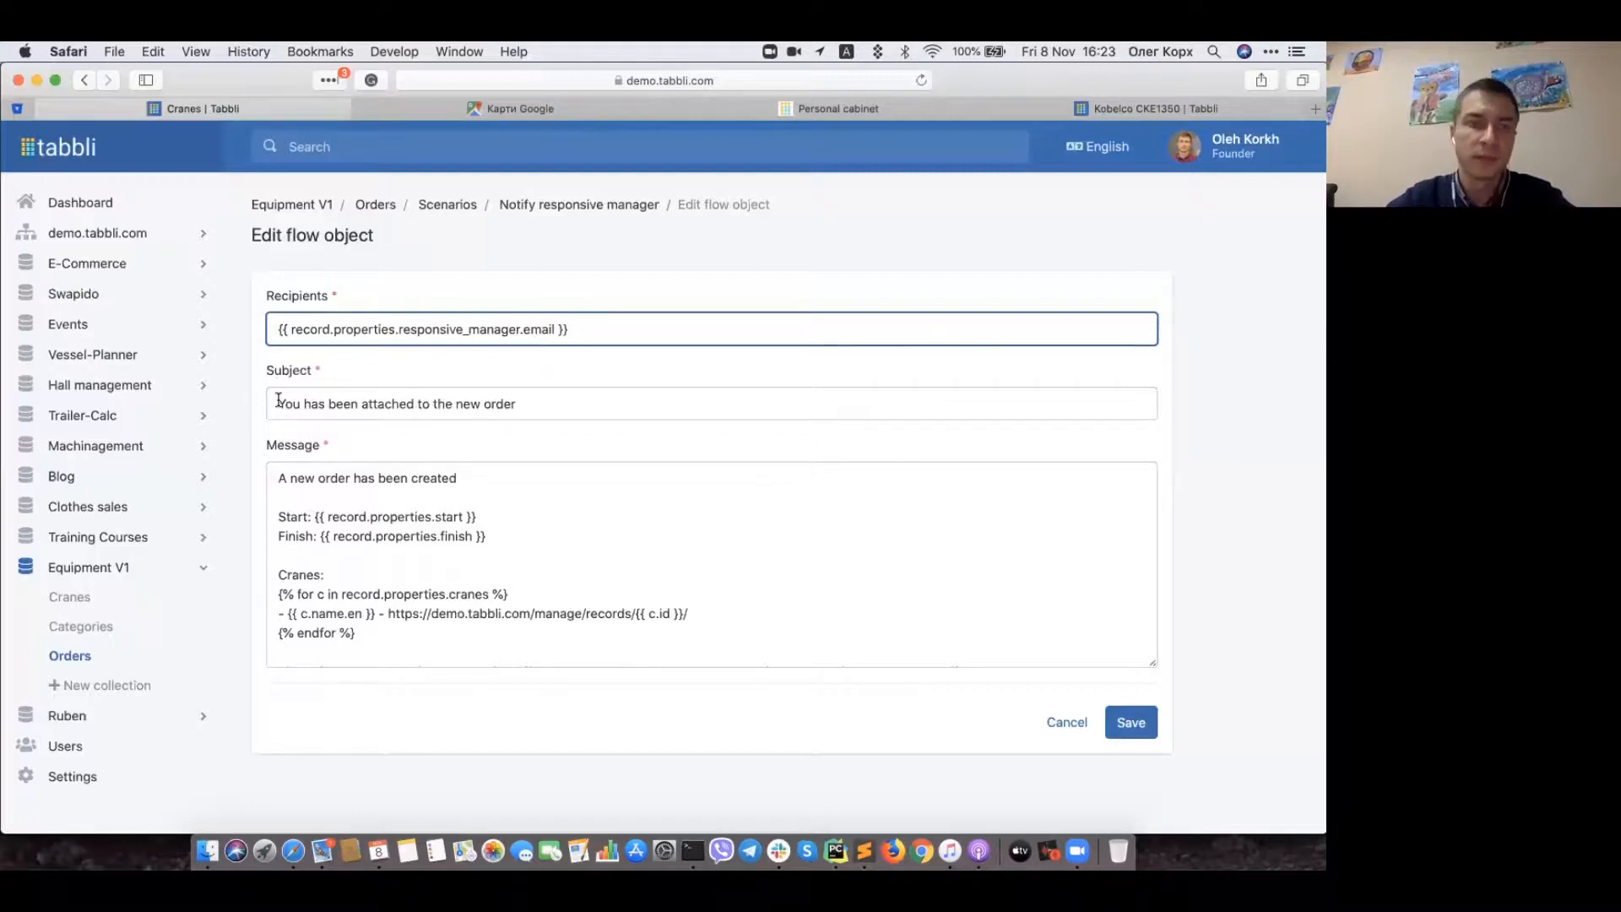
triple_click(574, 409)
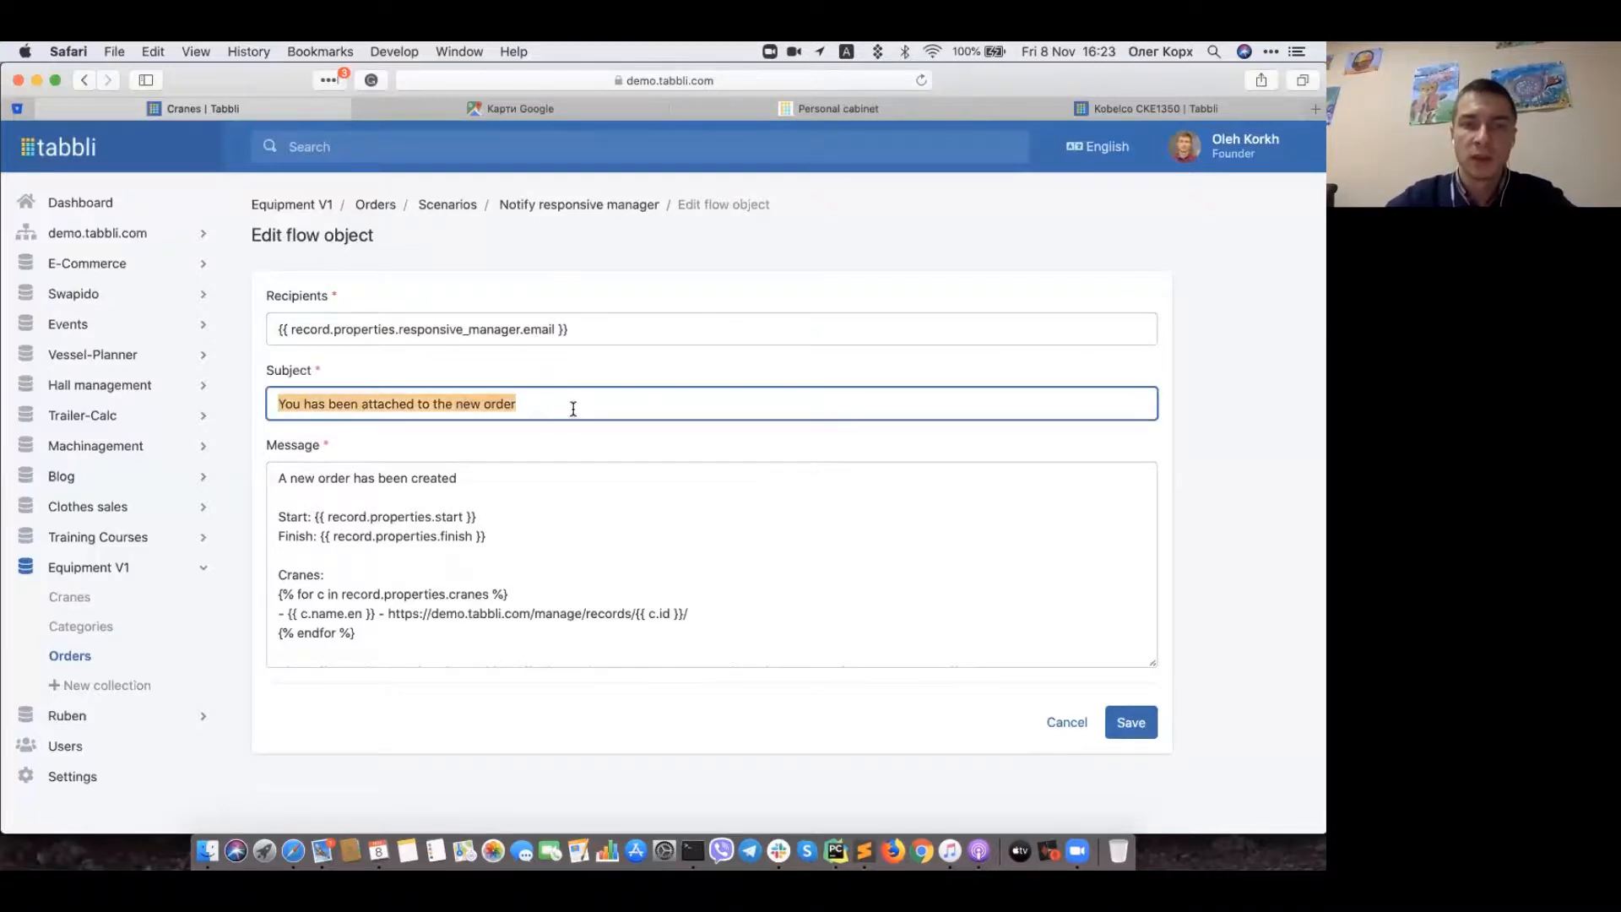
left_click(540, 490)
scroll(506, 569, "down", 5)
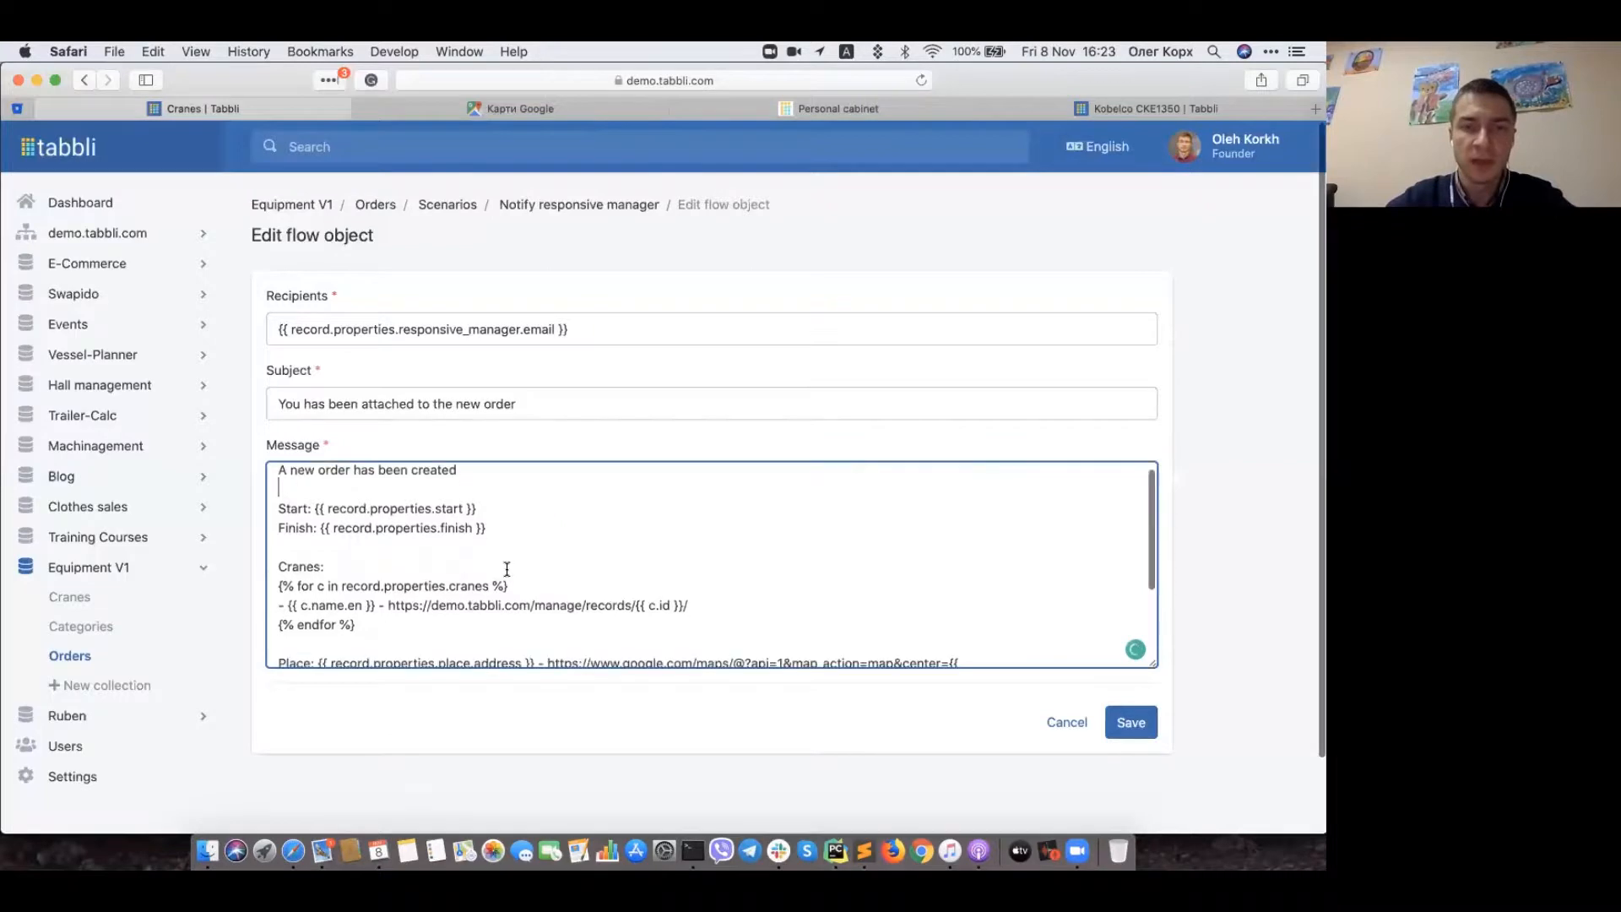
scroll(442, 547, "down", 1)
scroll(441, 547, "up", 1)
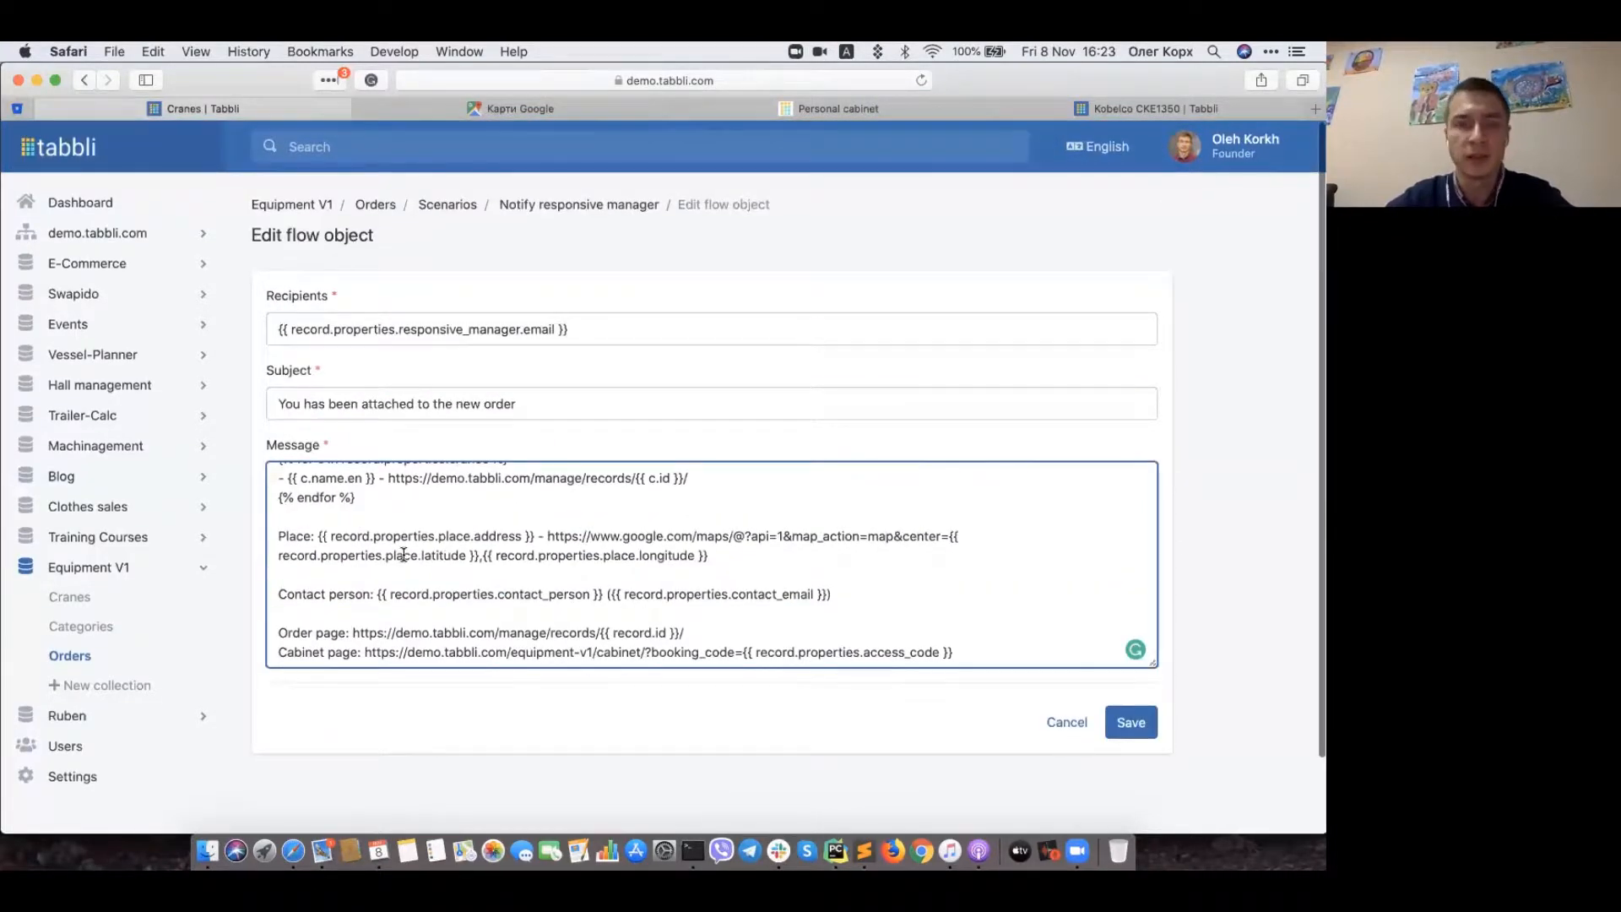
scroll(403, 554, "up", 5)
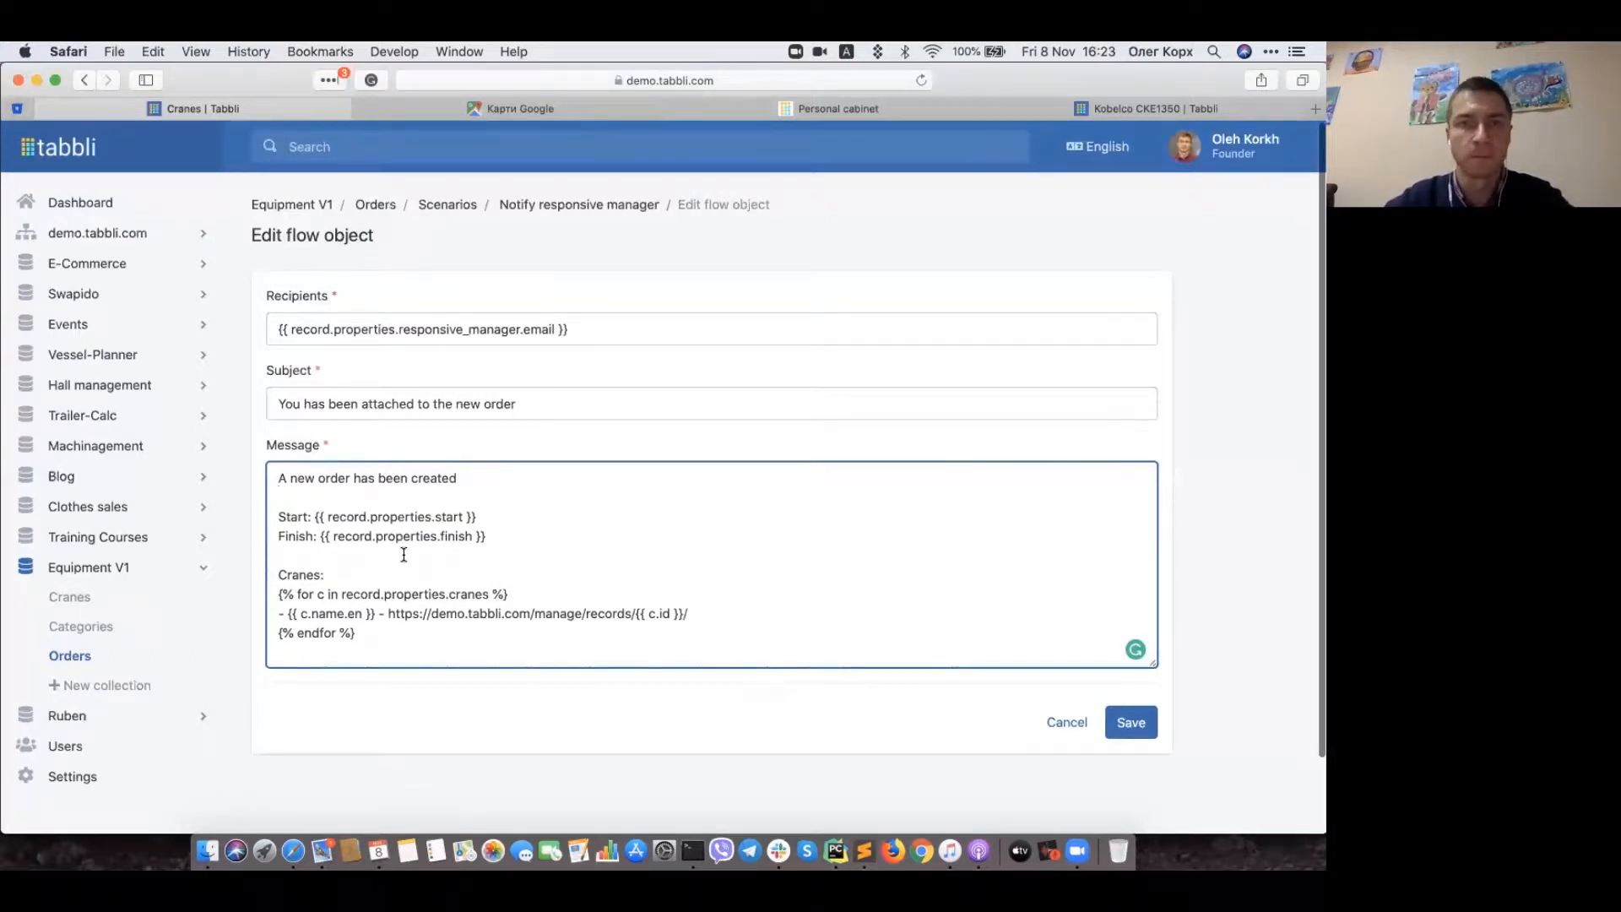
left_click(1057, 725)
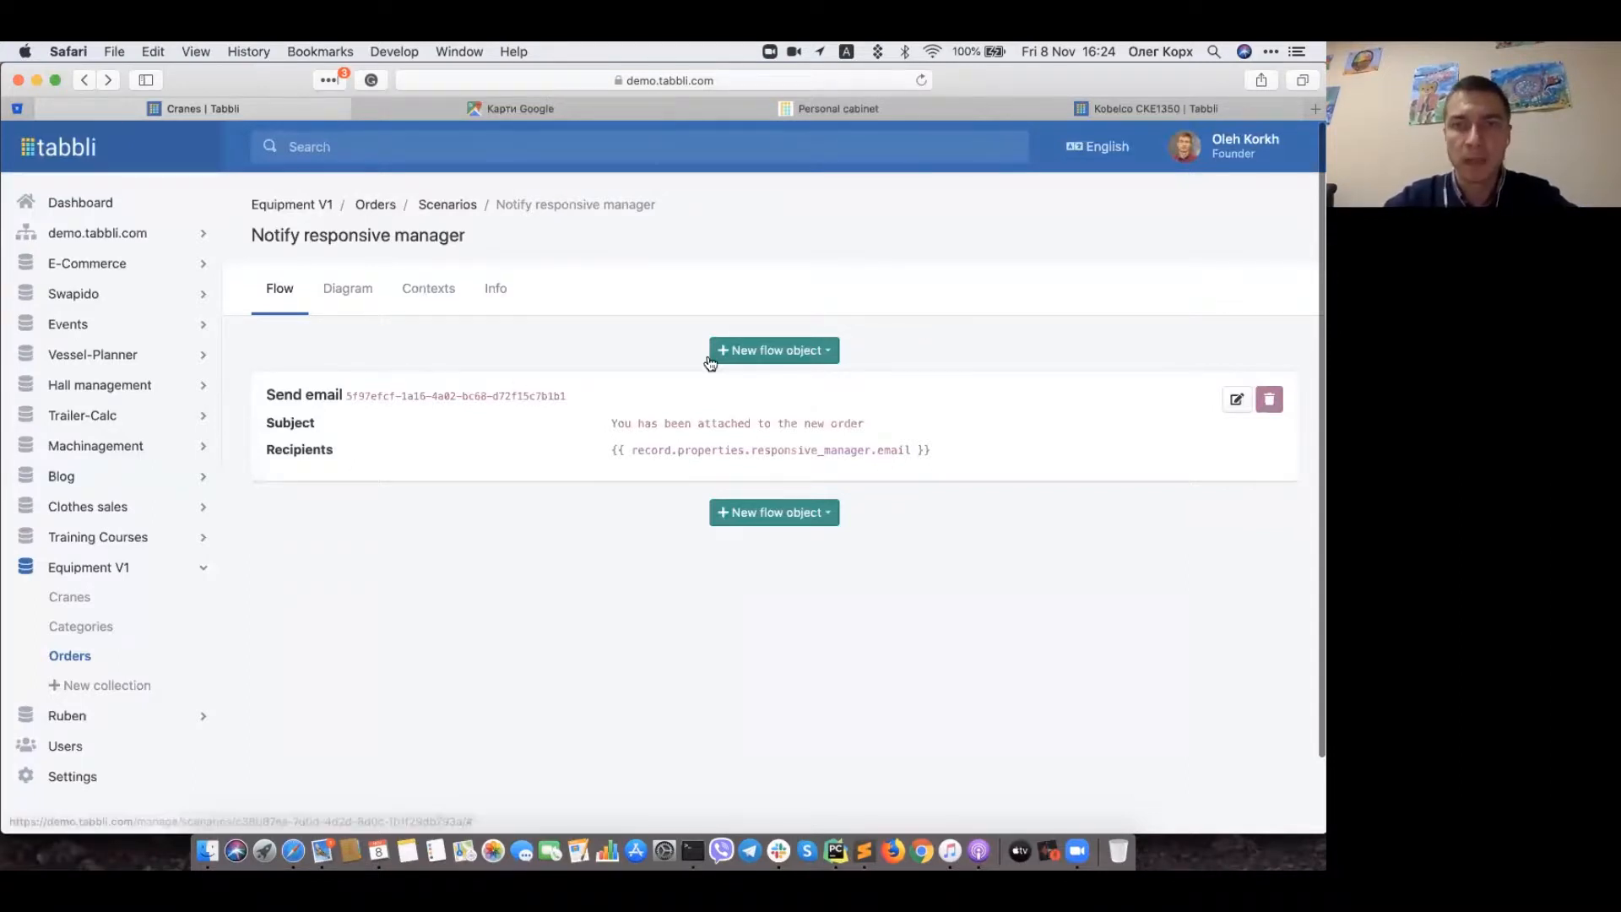
left_click(753, 356)
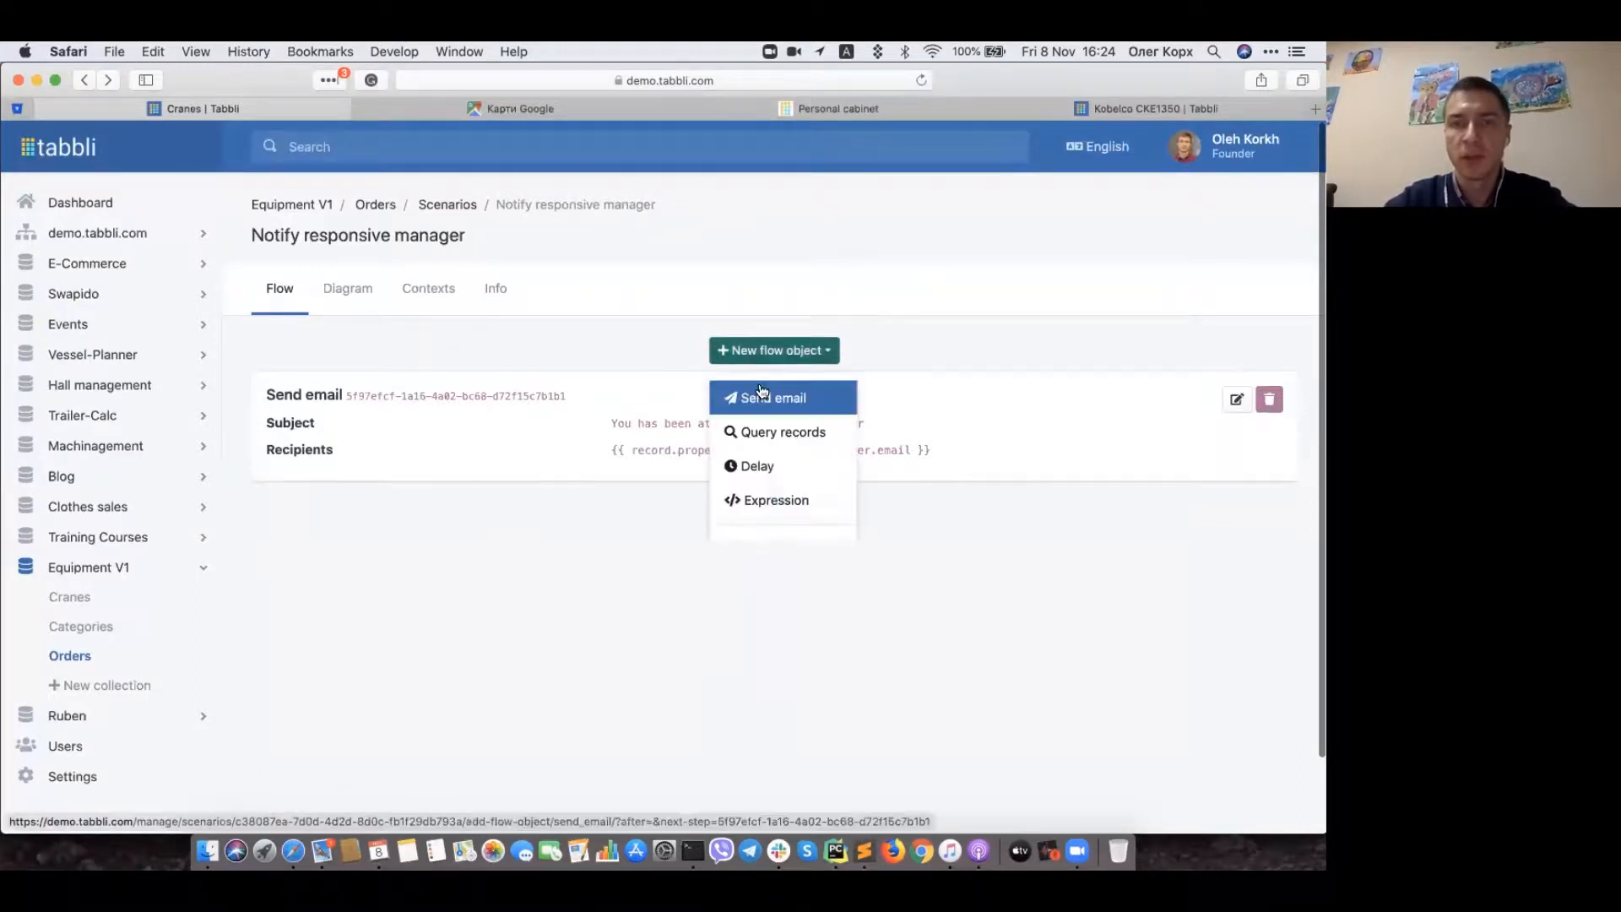
scroll(762, 396, "down", 2)
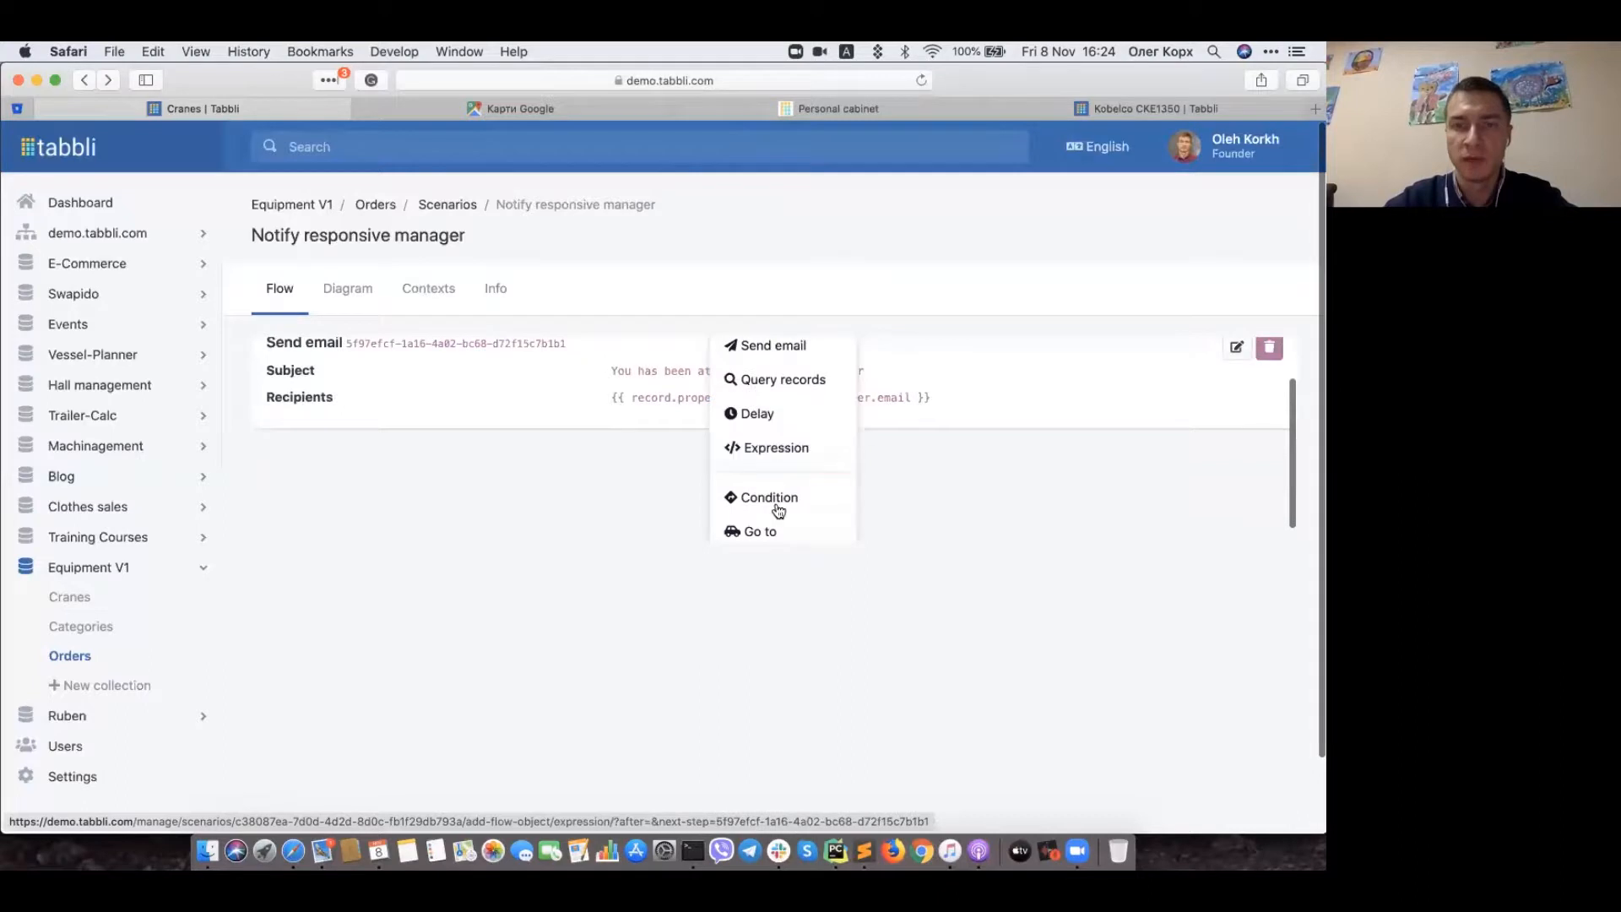
scroll(788, 456, "up", 2)
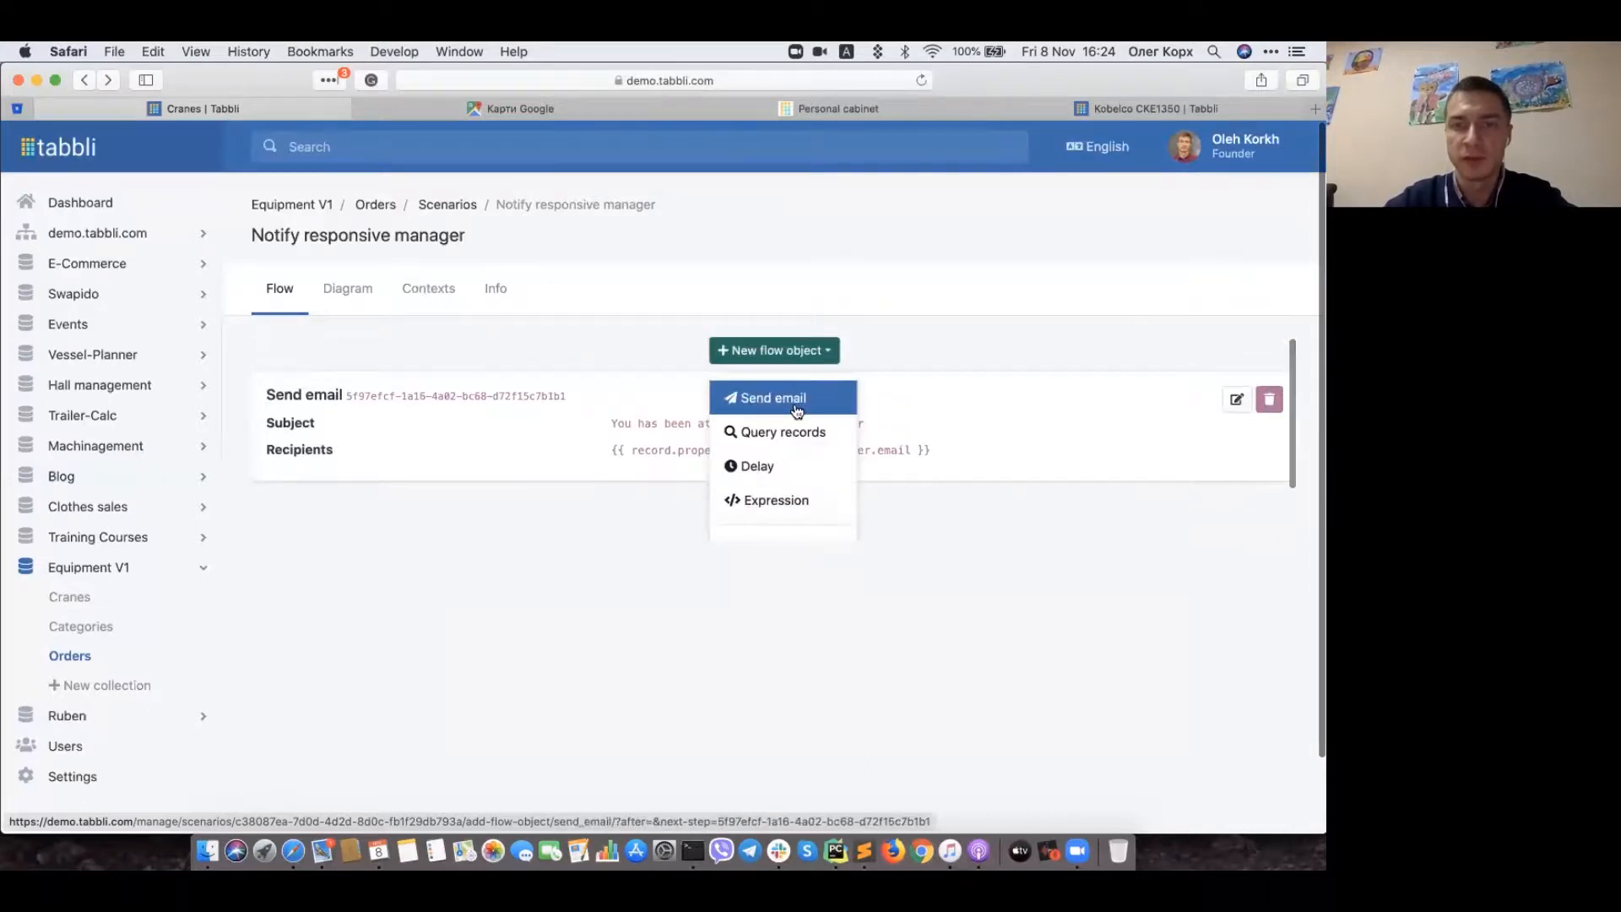
left_click(638, 338)
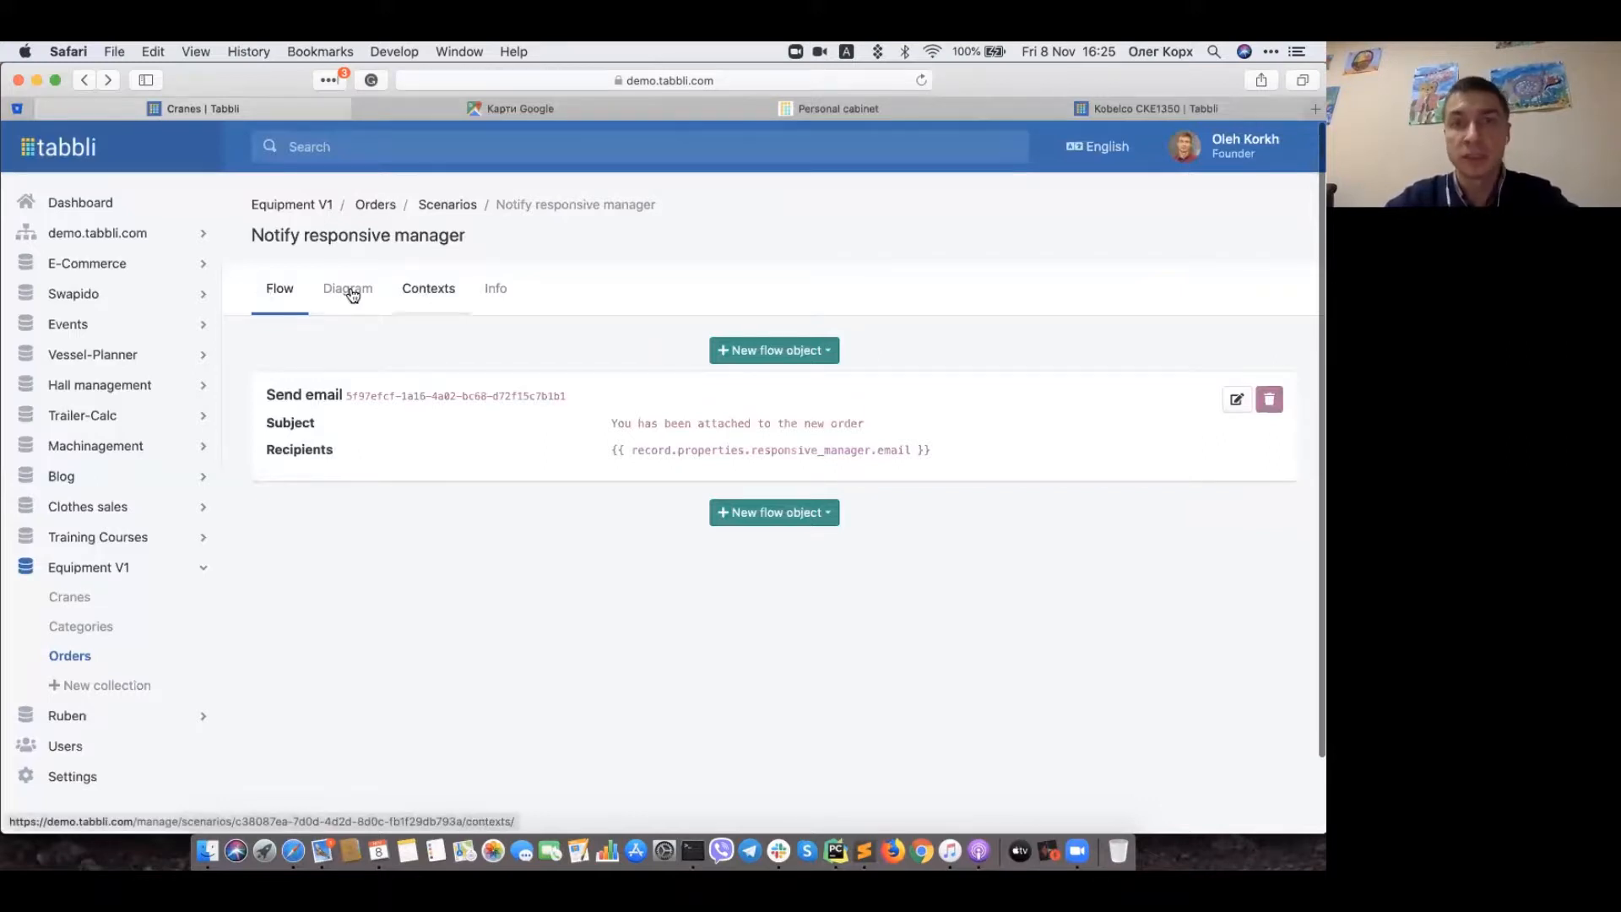
left_click(422, 296)
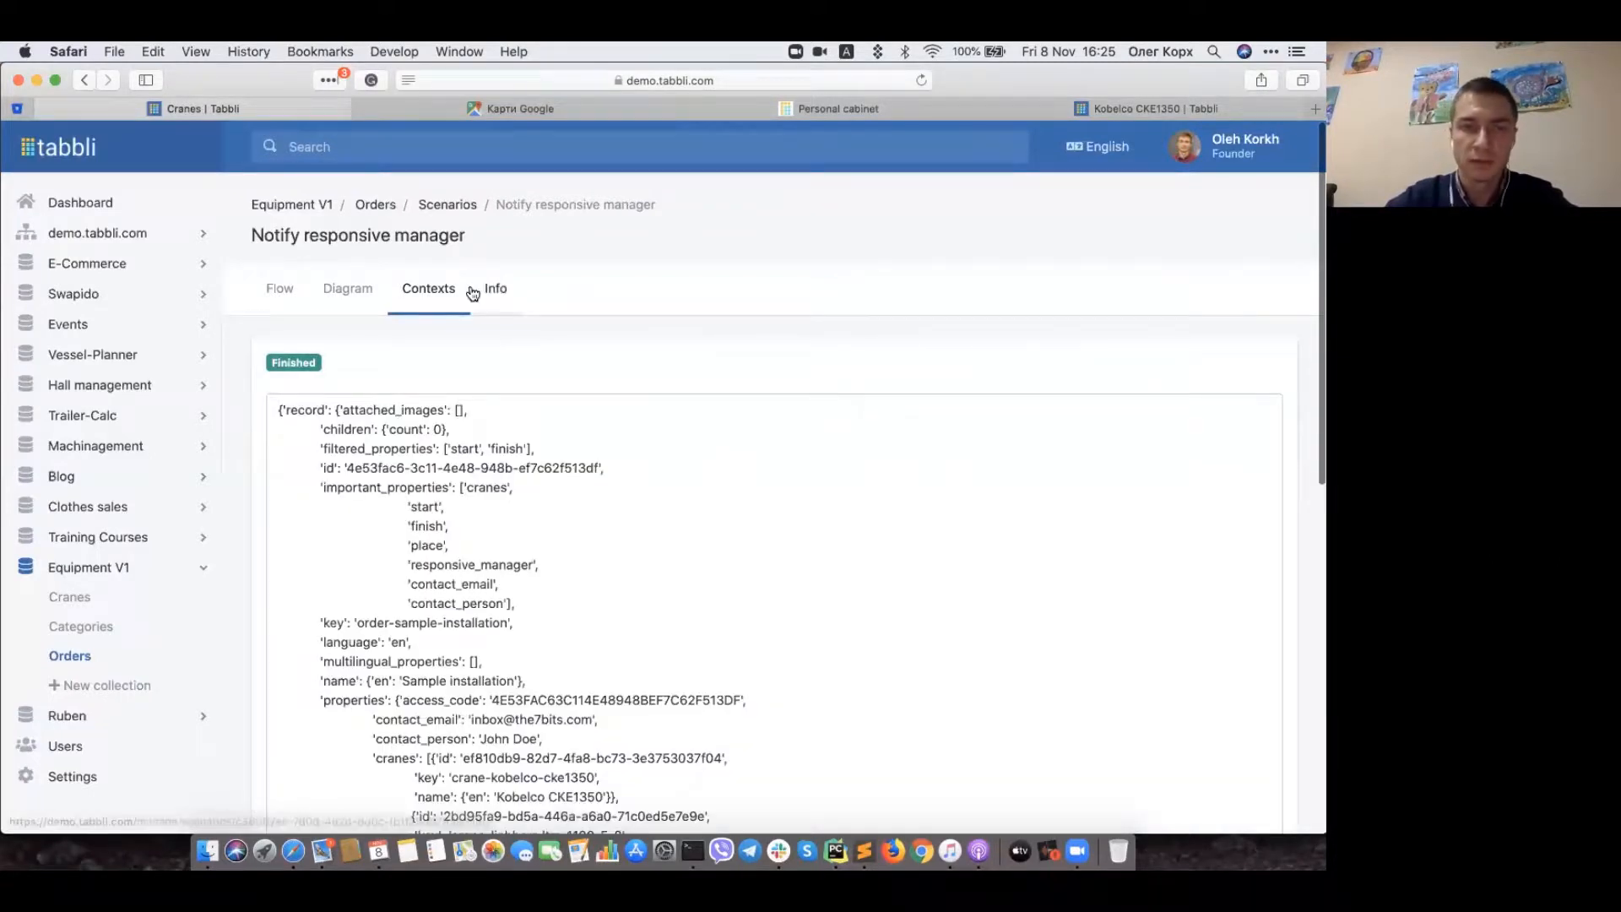
left_click(438, 296)
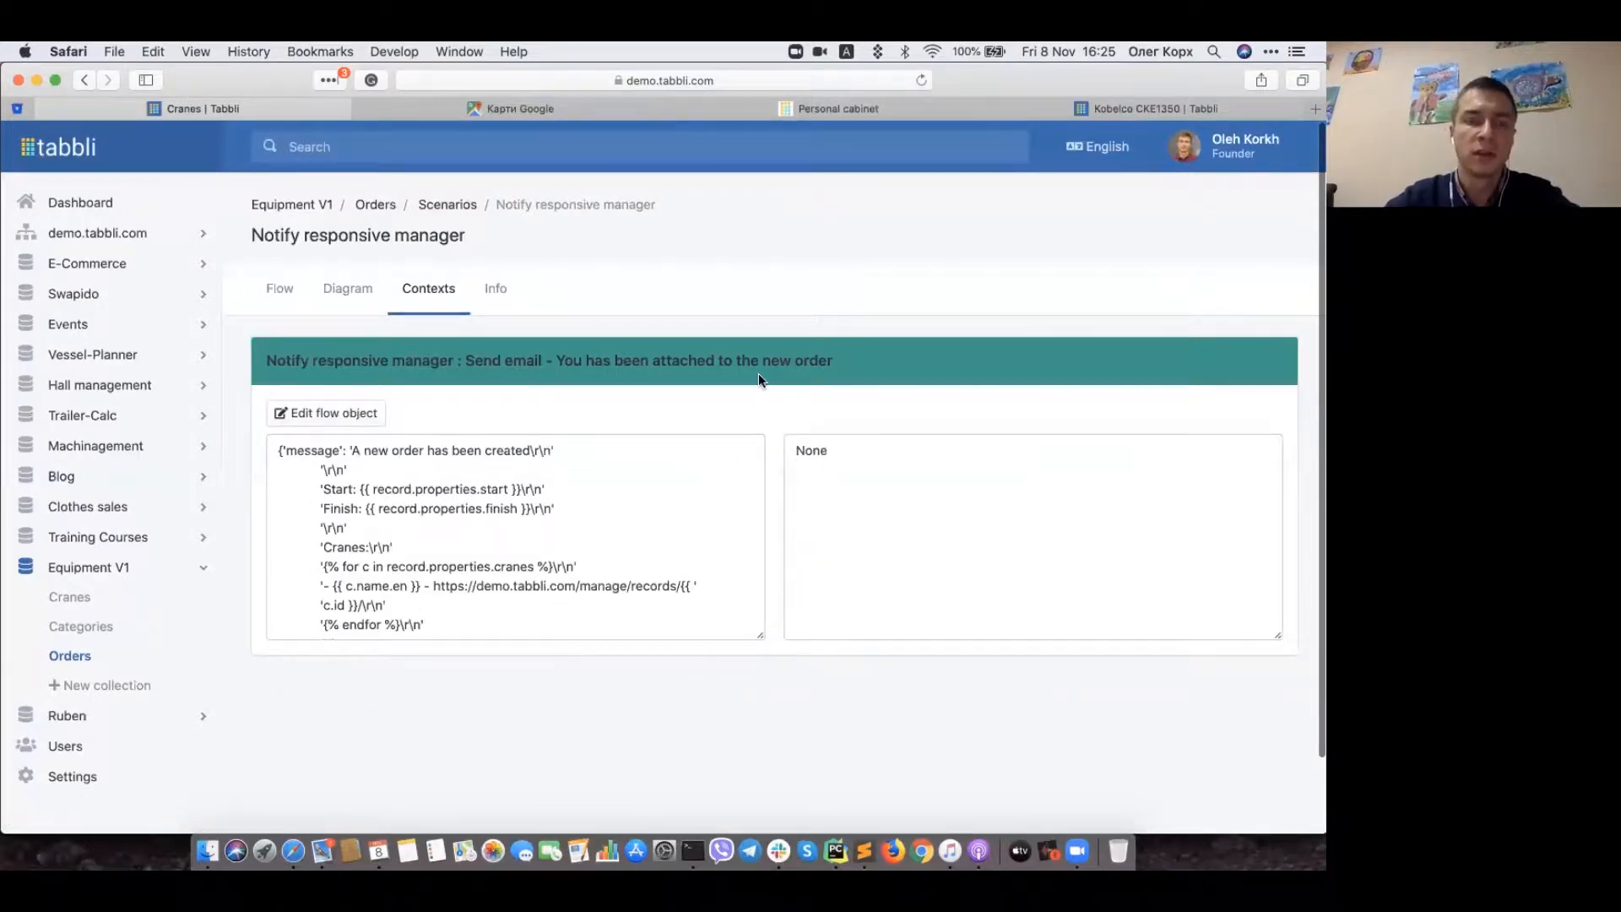
left_click(280, 288)
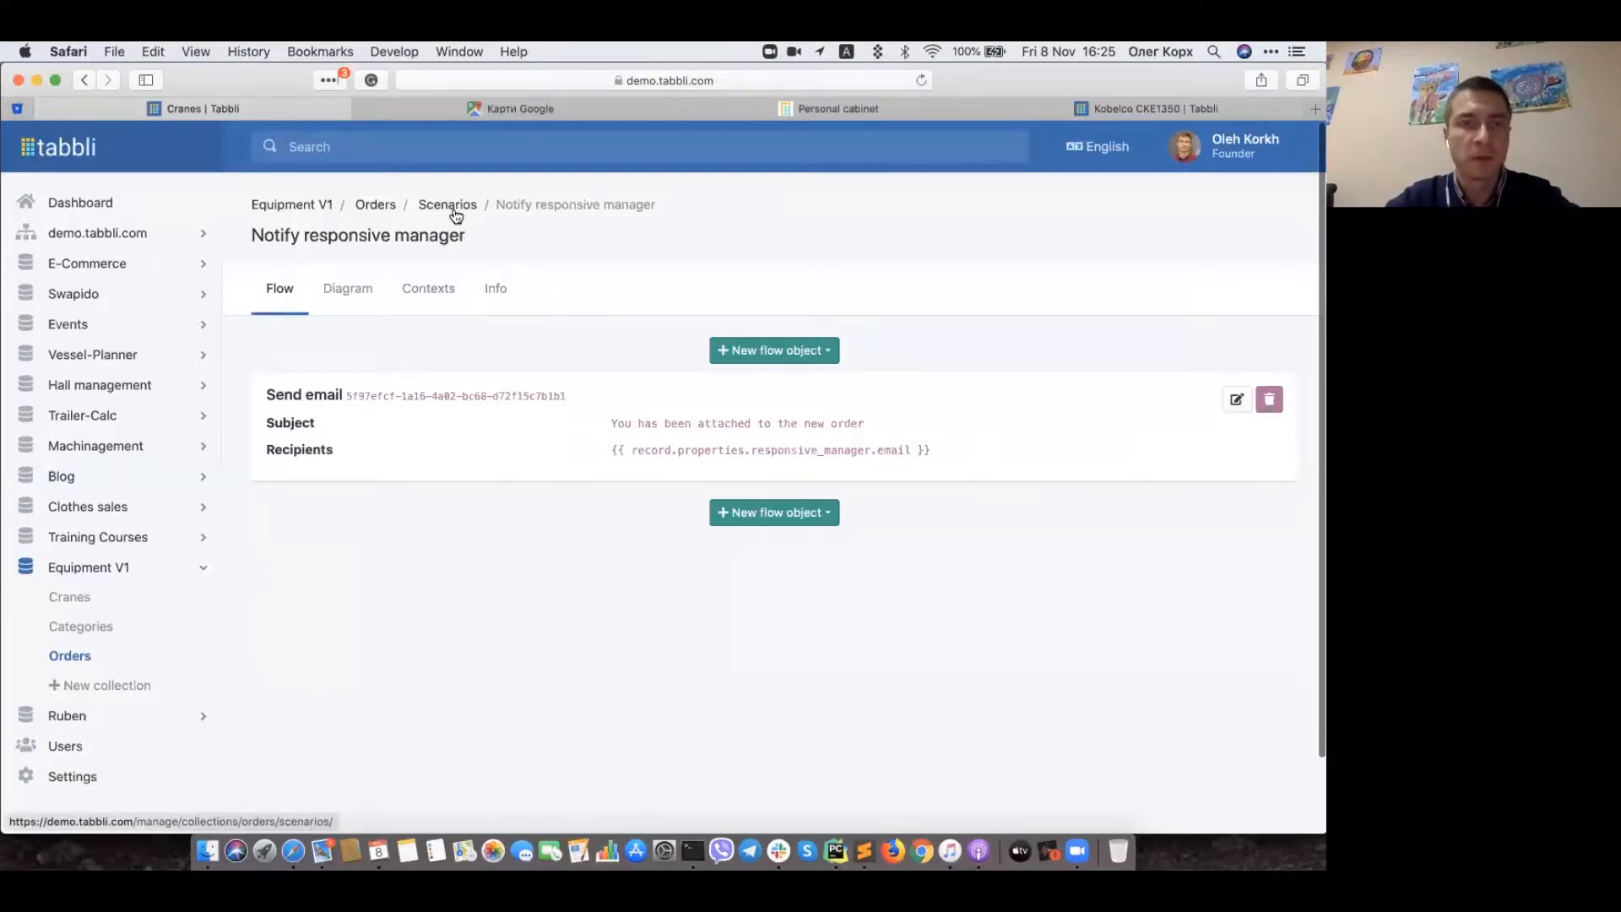
Step: Reopen Sample installation from the Orders list and scroll down to its contact fields and access code
left_click(376, 204)
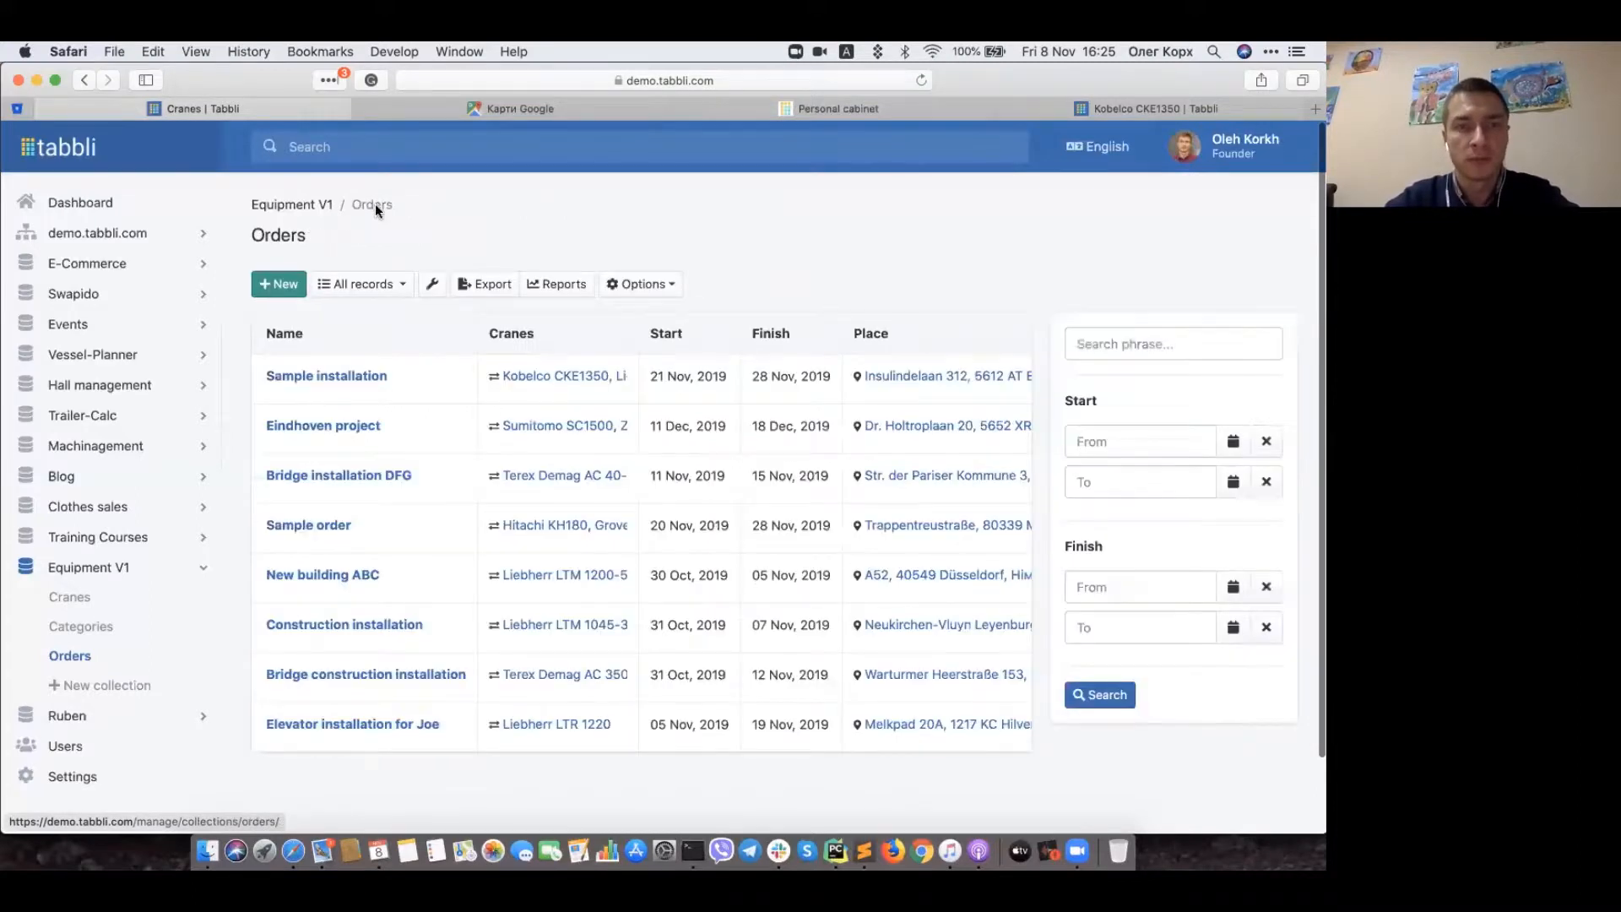
left_click(347, 377)
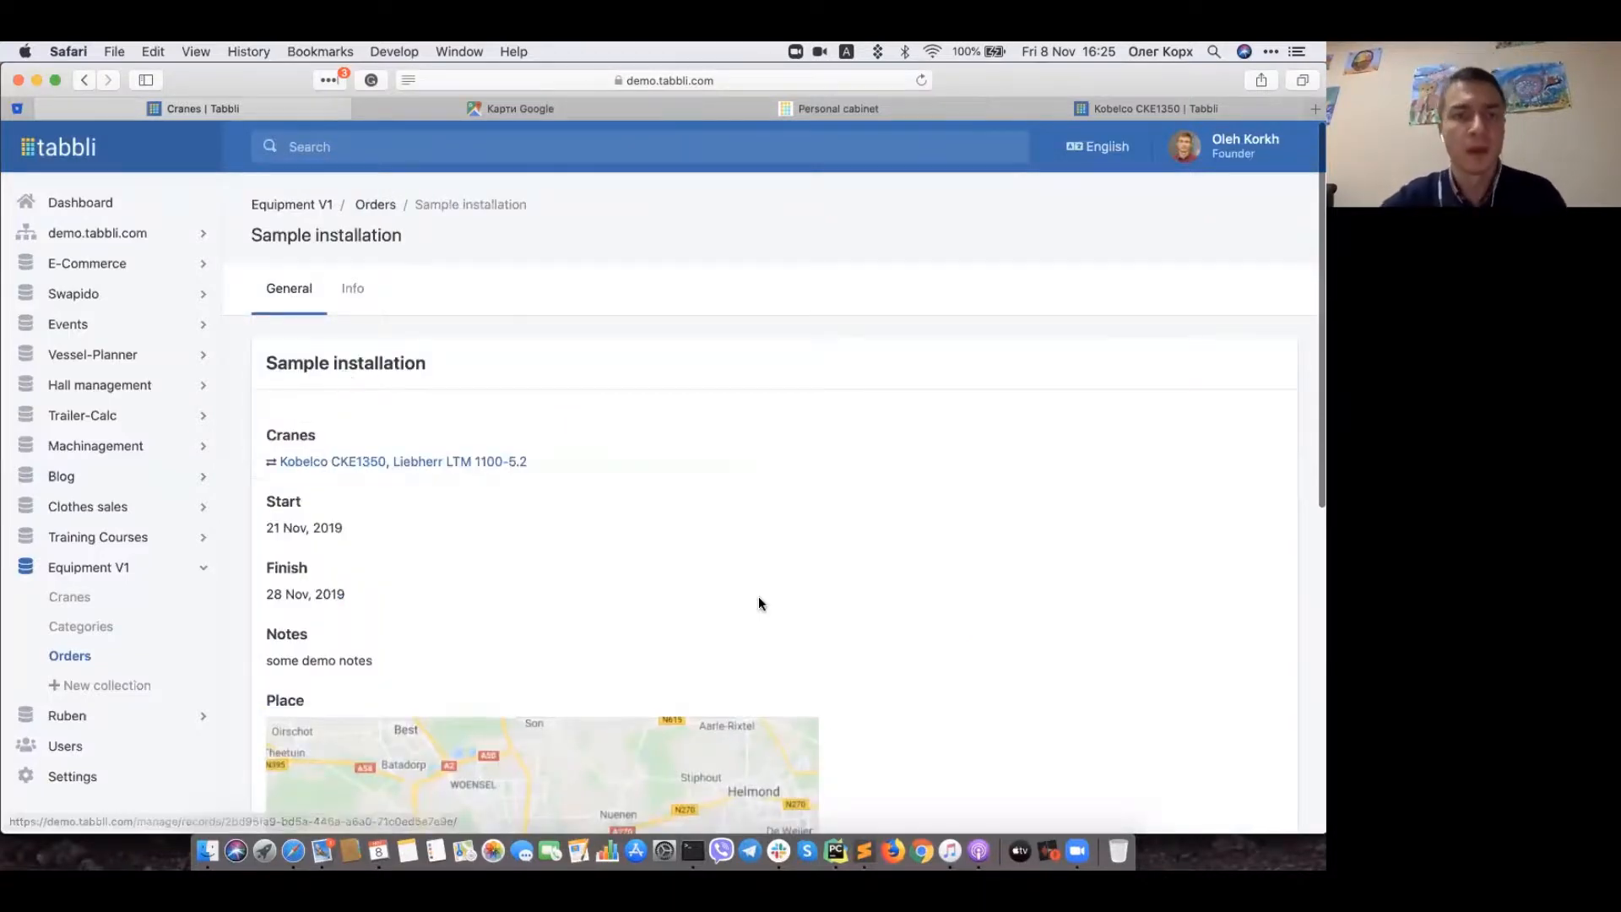
scroll(758, 596, "down", 5)
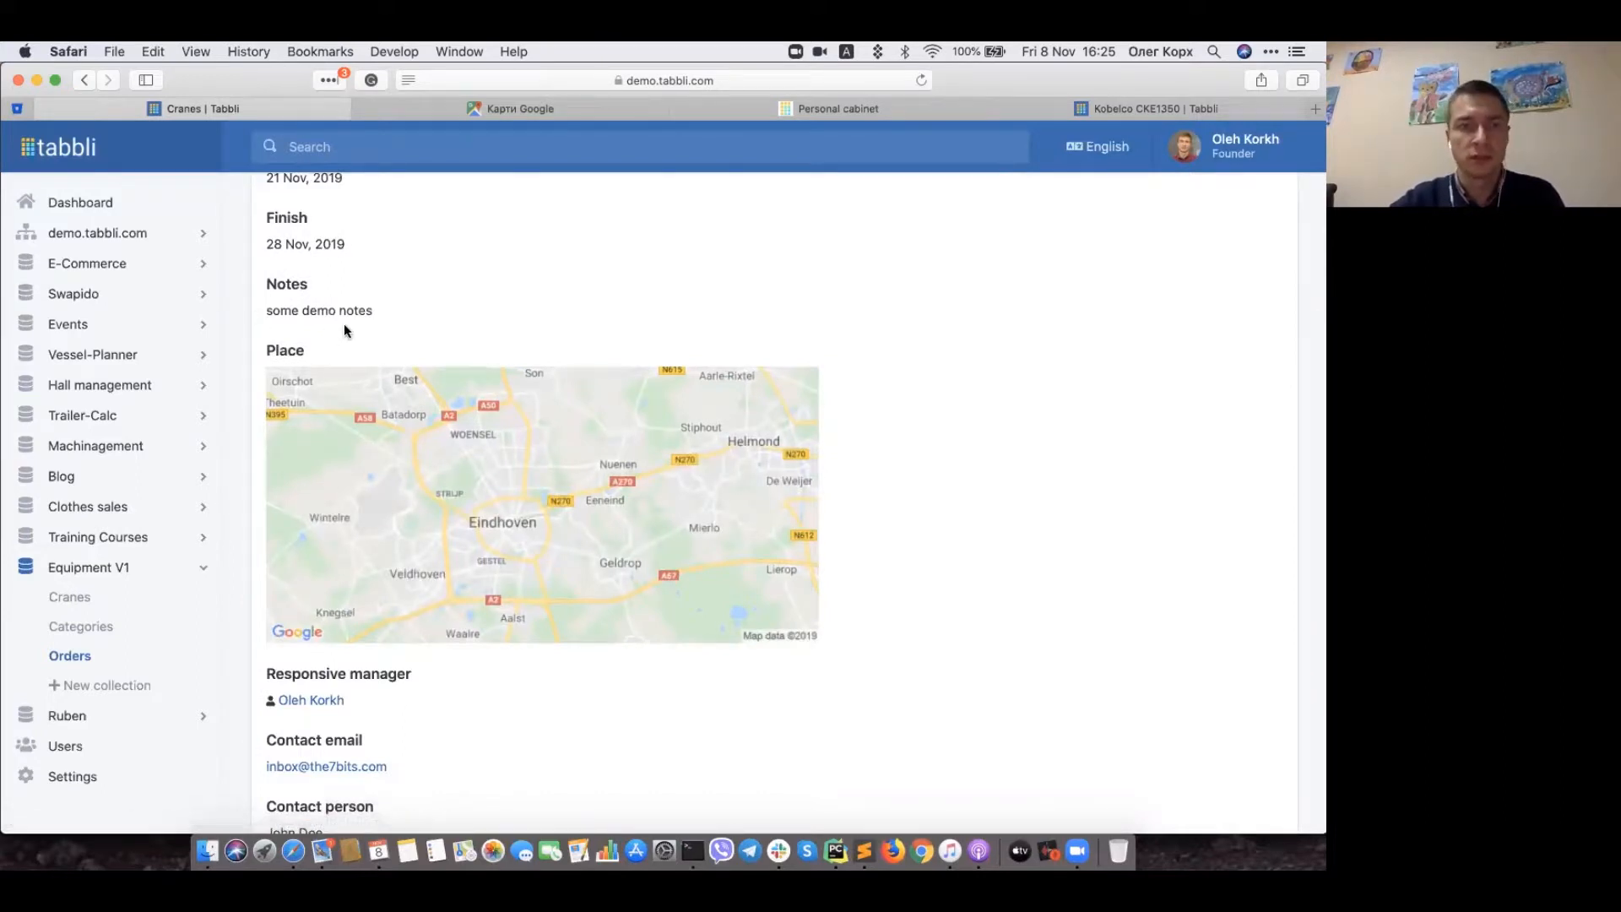
scroll(349, 329, "down", 5)
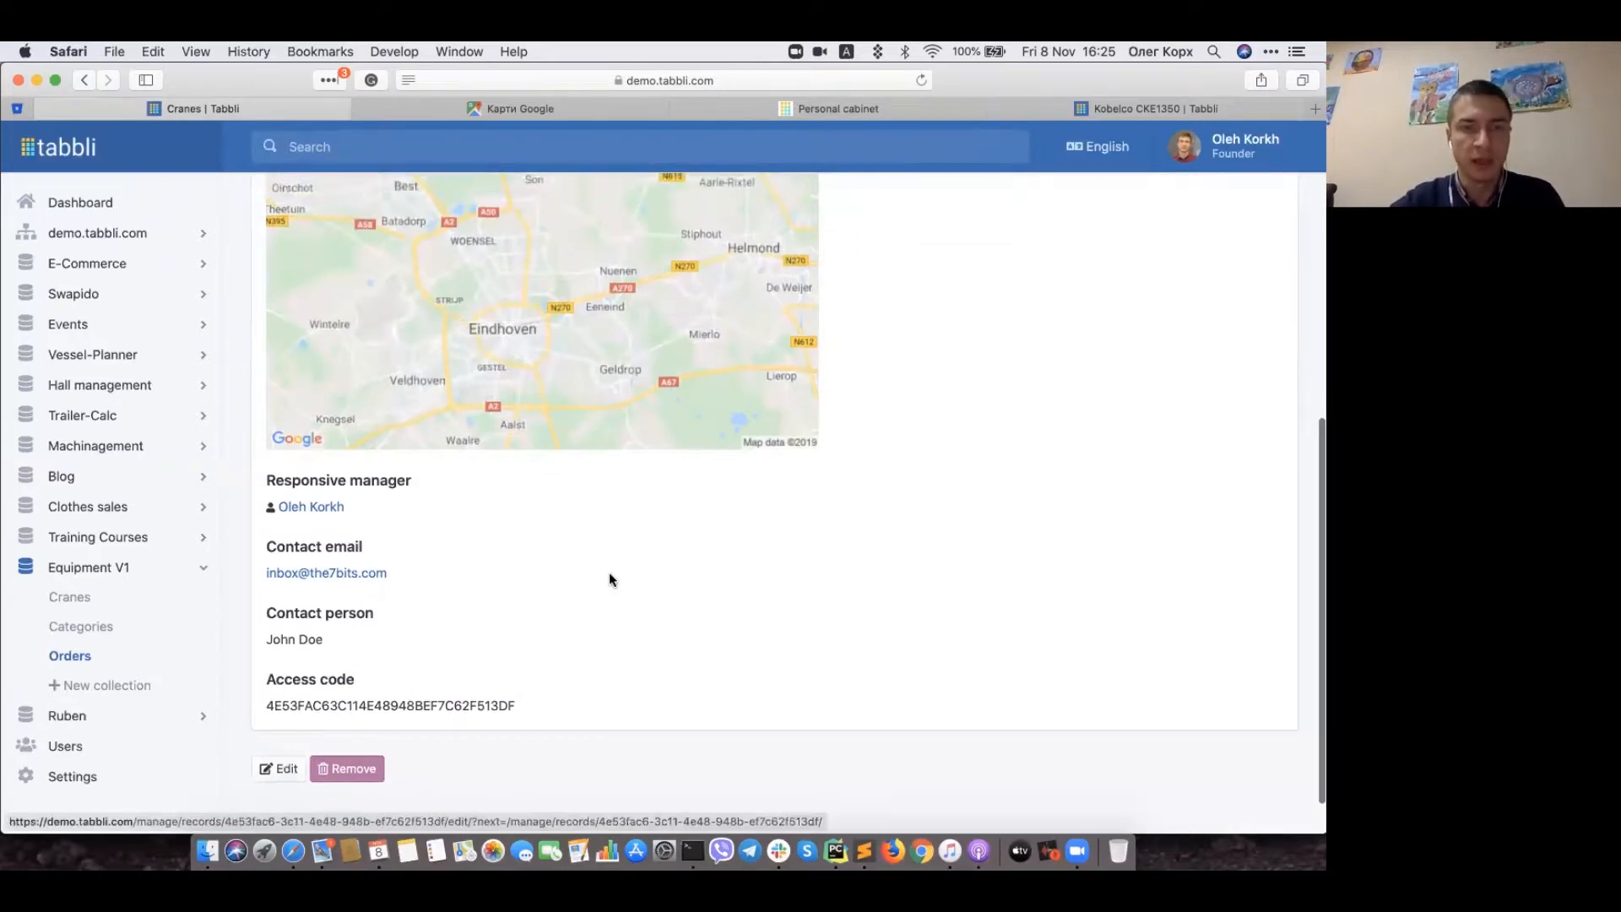
Step: Add a second notes line reading 'something else' below 'some demo notes'
left_click(439, 637)
key("Return")
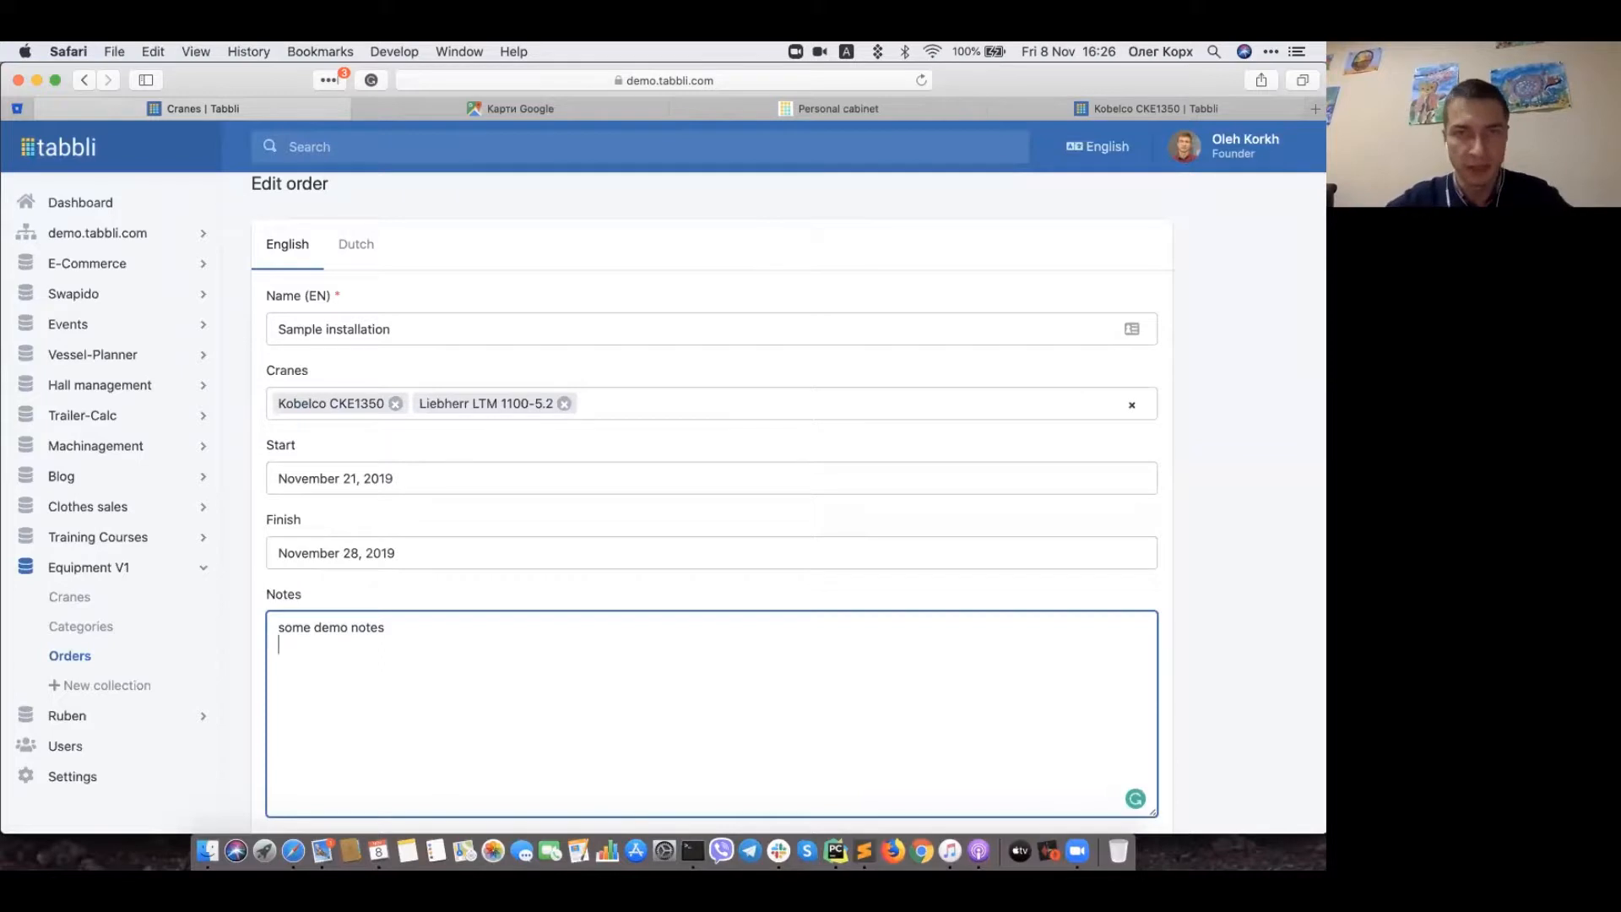
type("somethin")
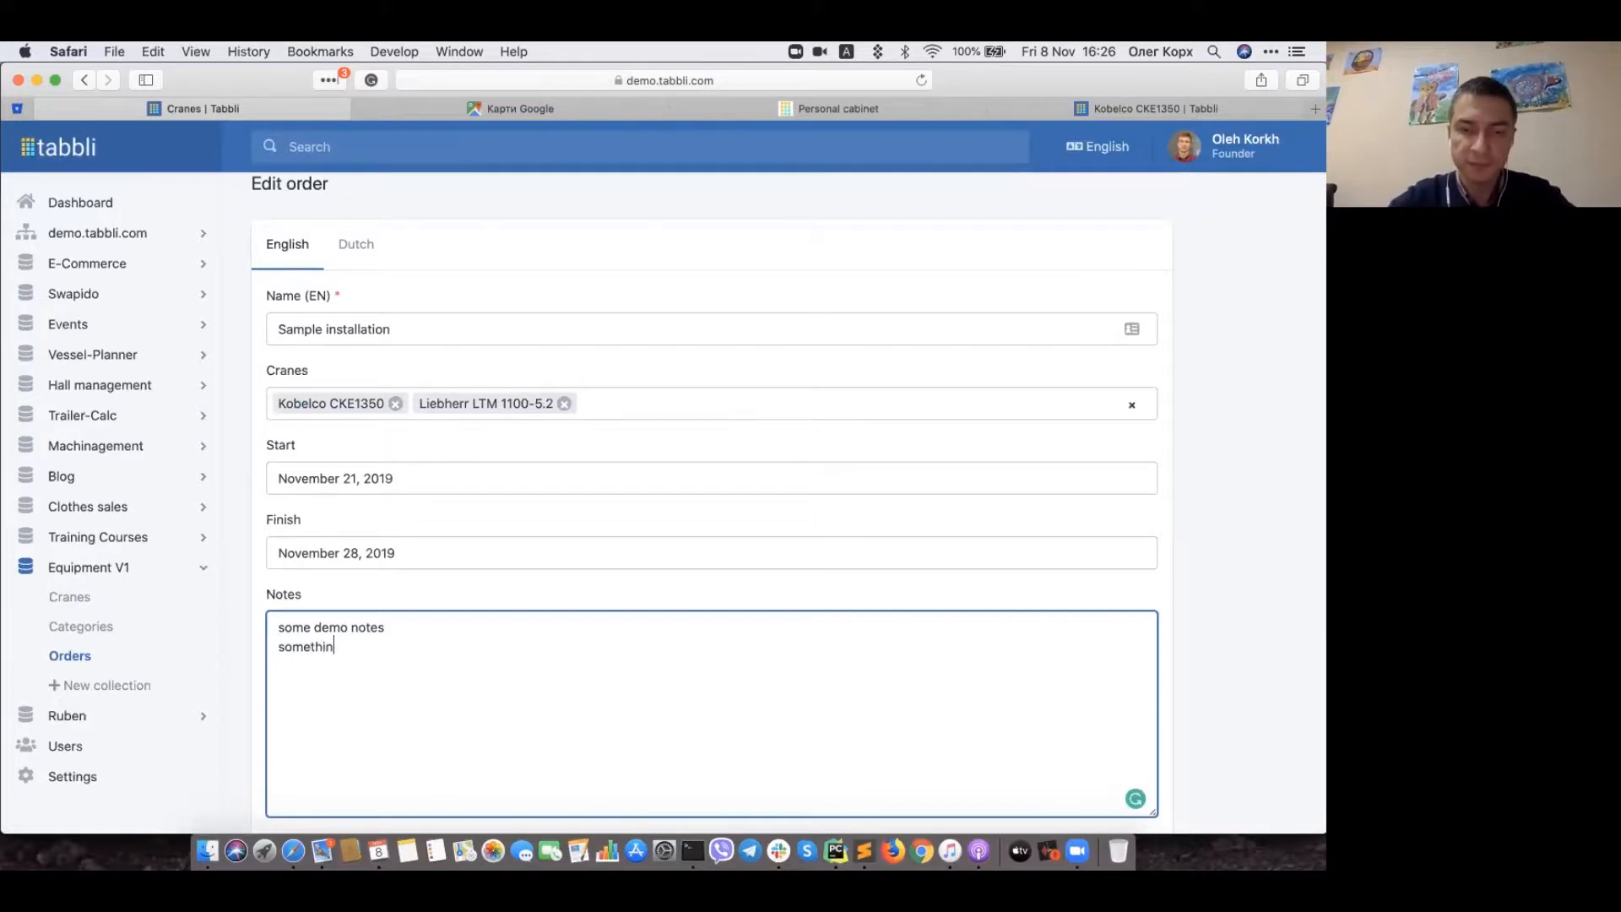
type("g else")
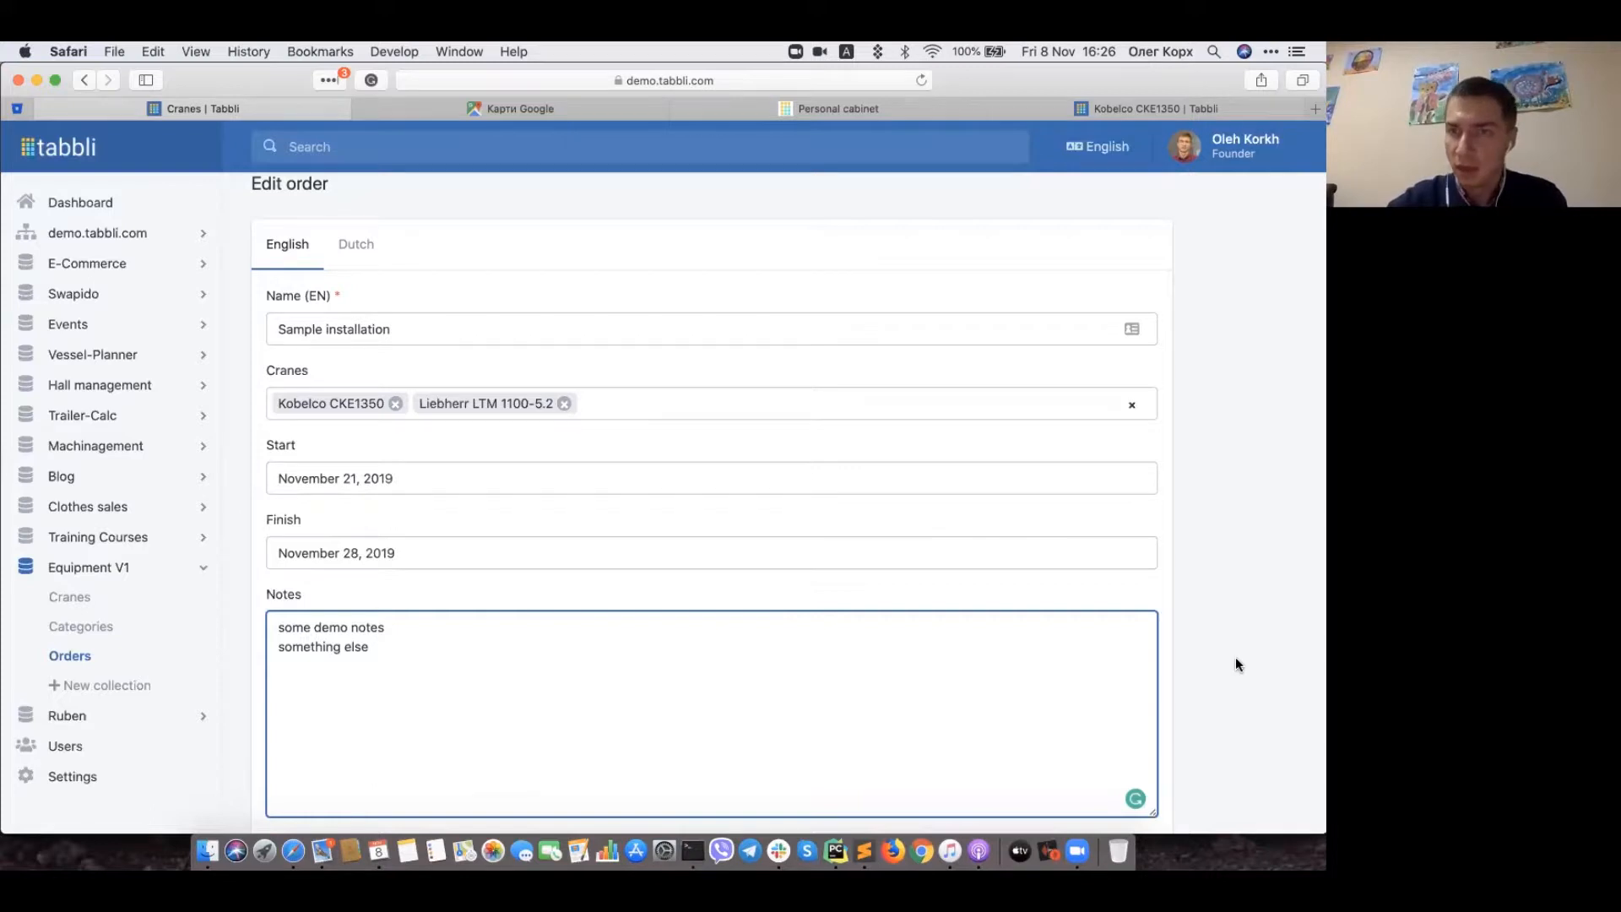
scroll(1234, 663, "down", 15)
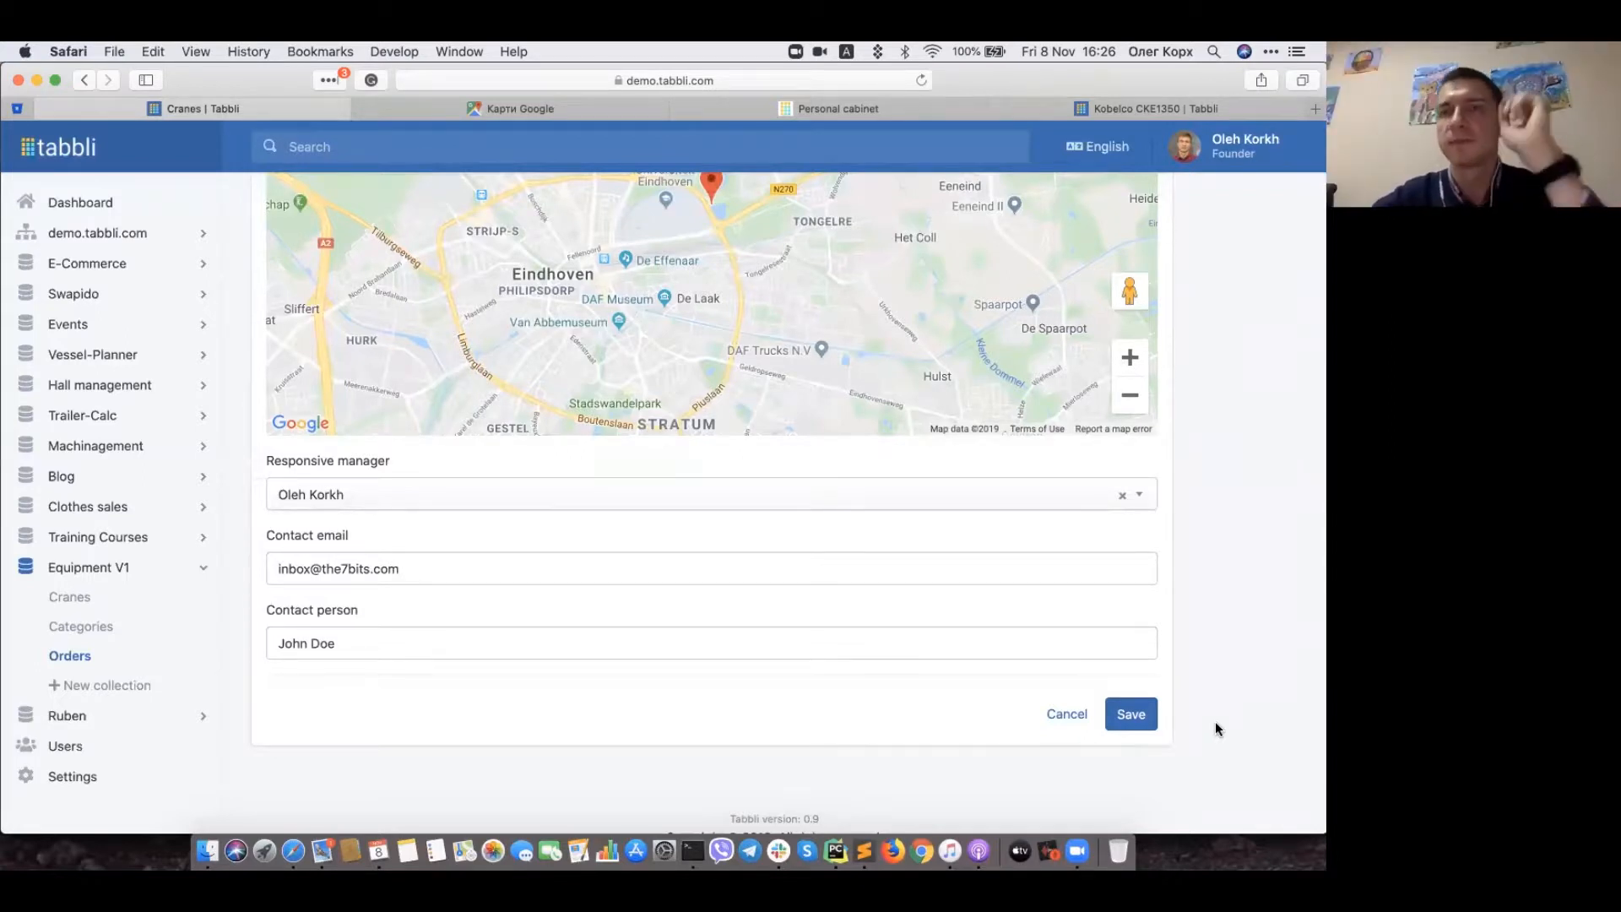
scroll(1214, 721, "up", 5)
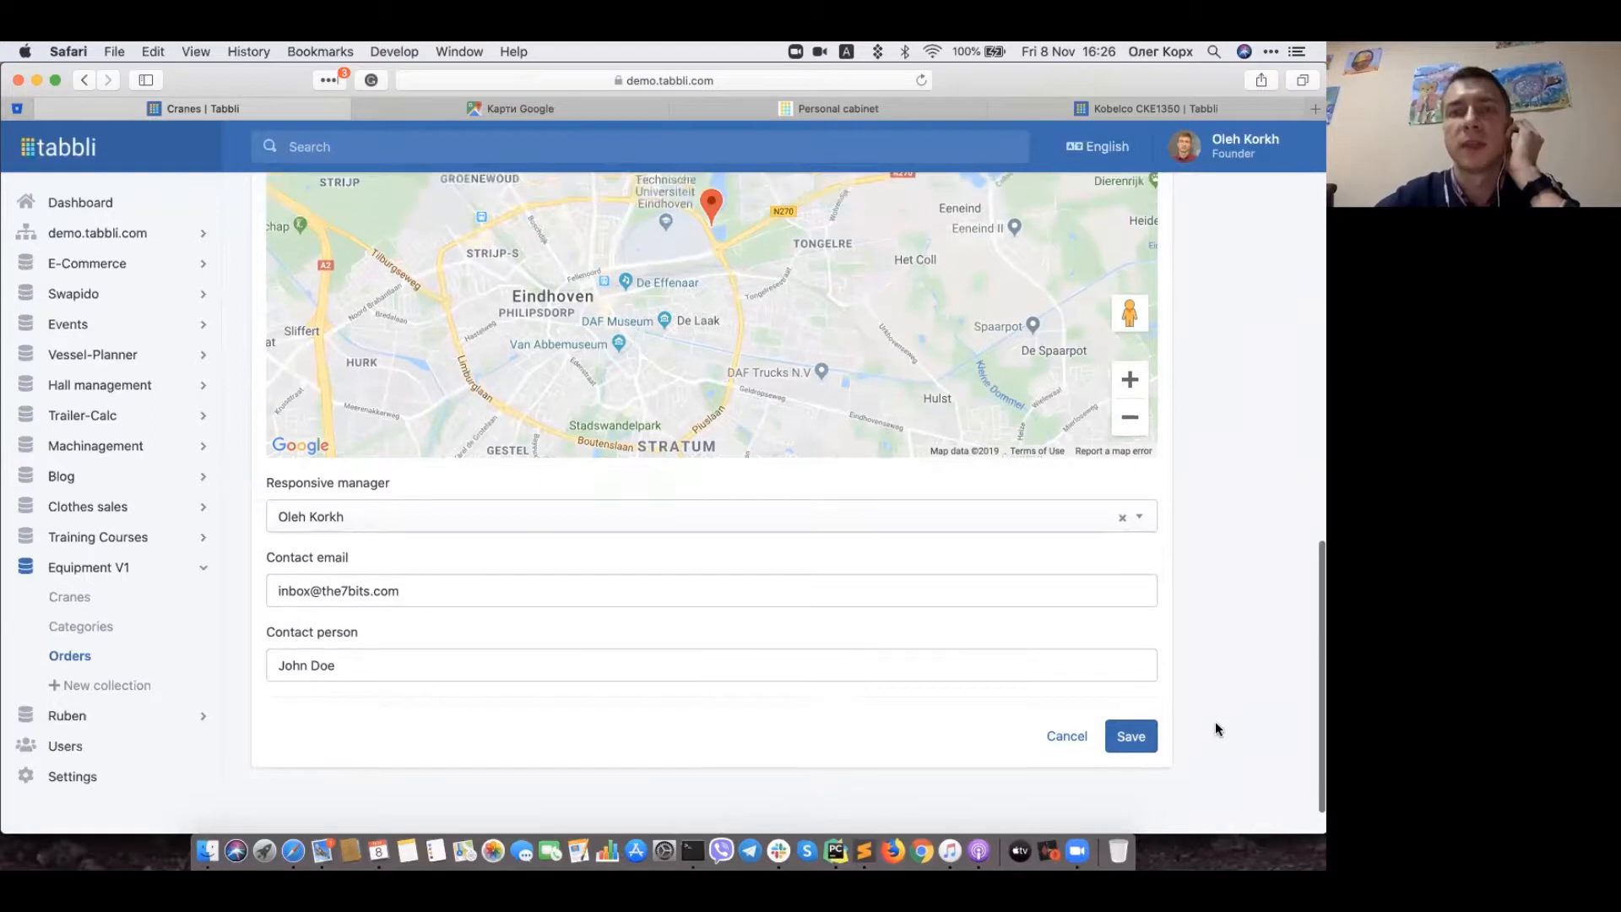
scroll(1214, 720, "up", 4)
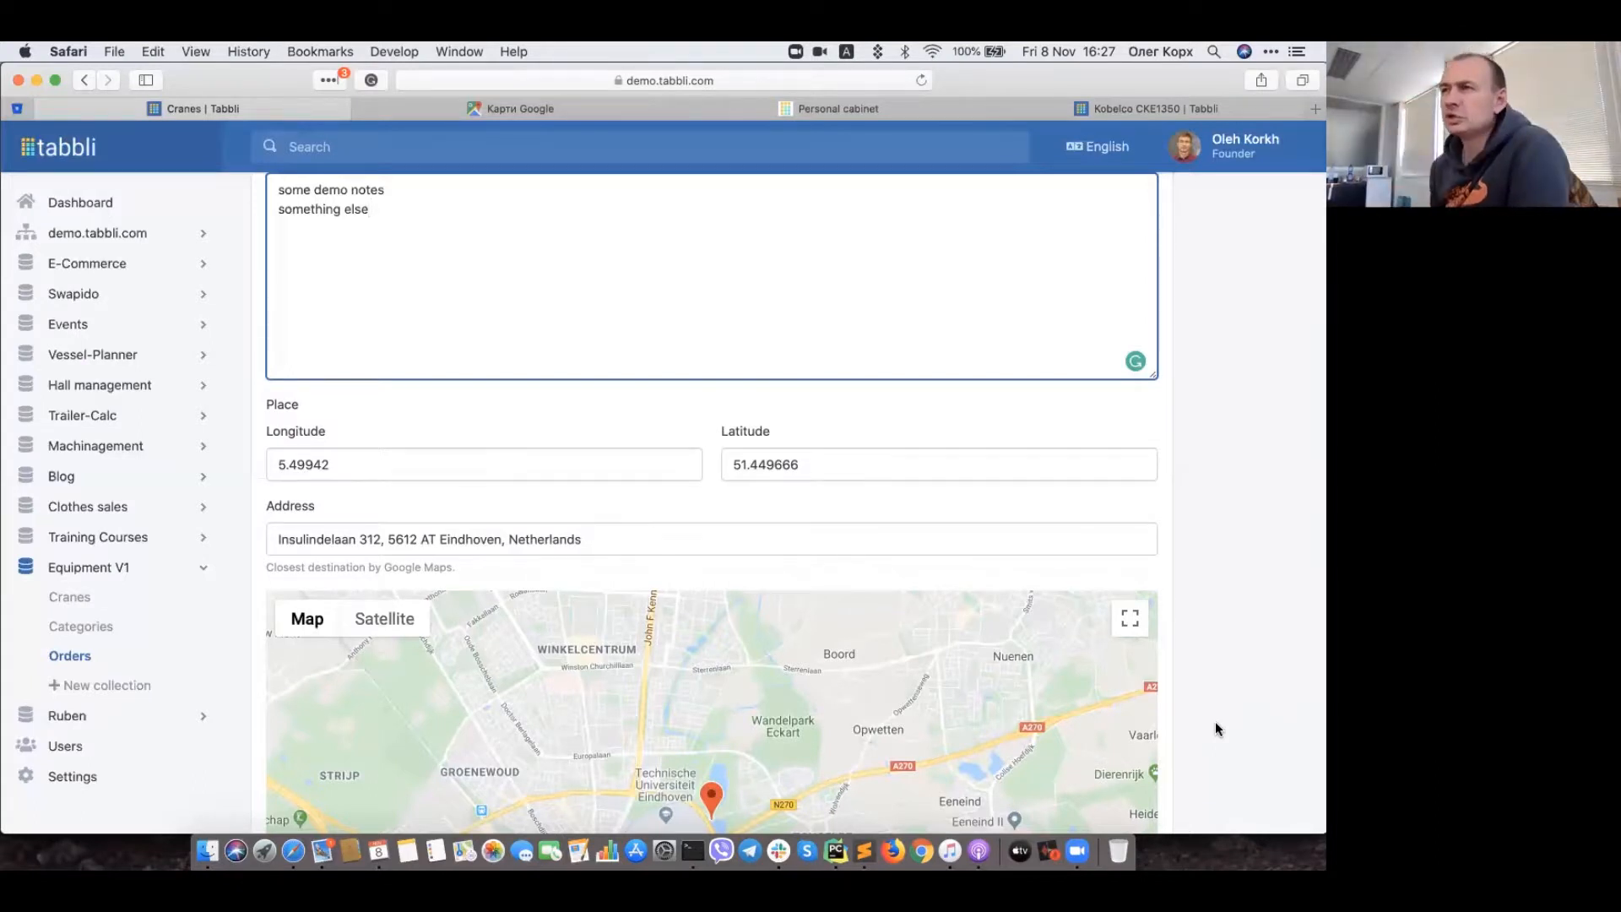
scroll(1214, 721, "down", 6)
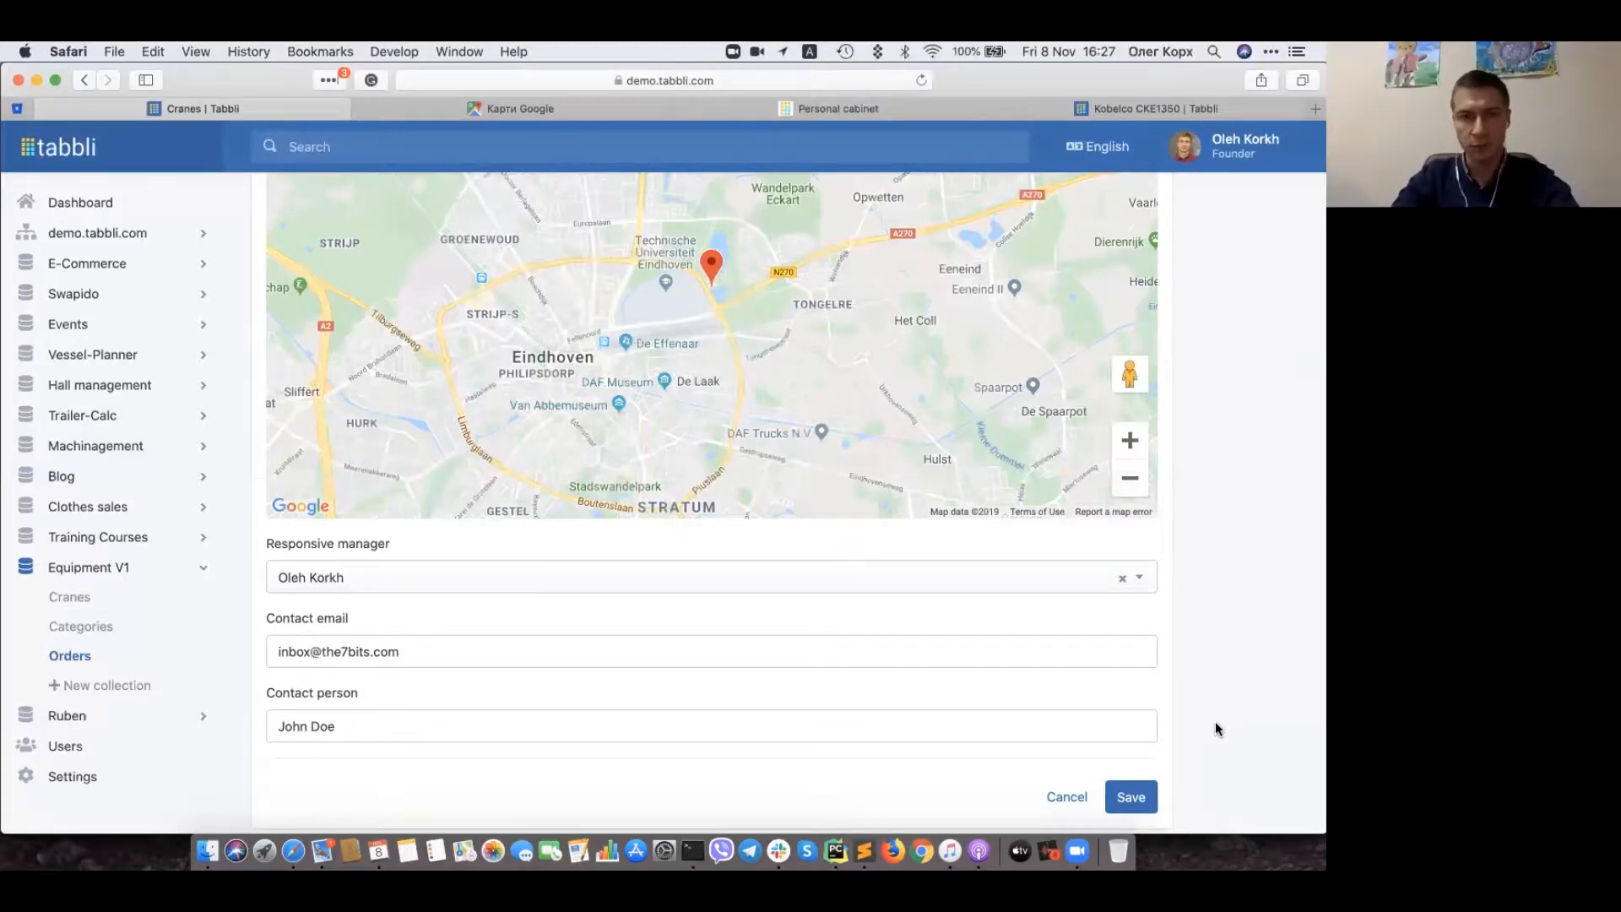
scroll(1214, 721, "up", 10)
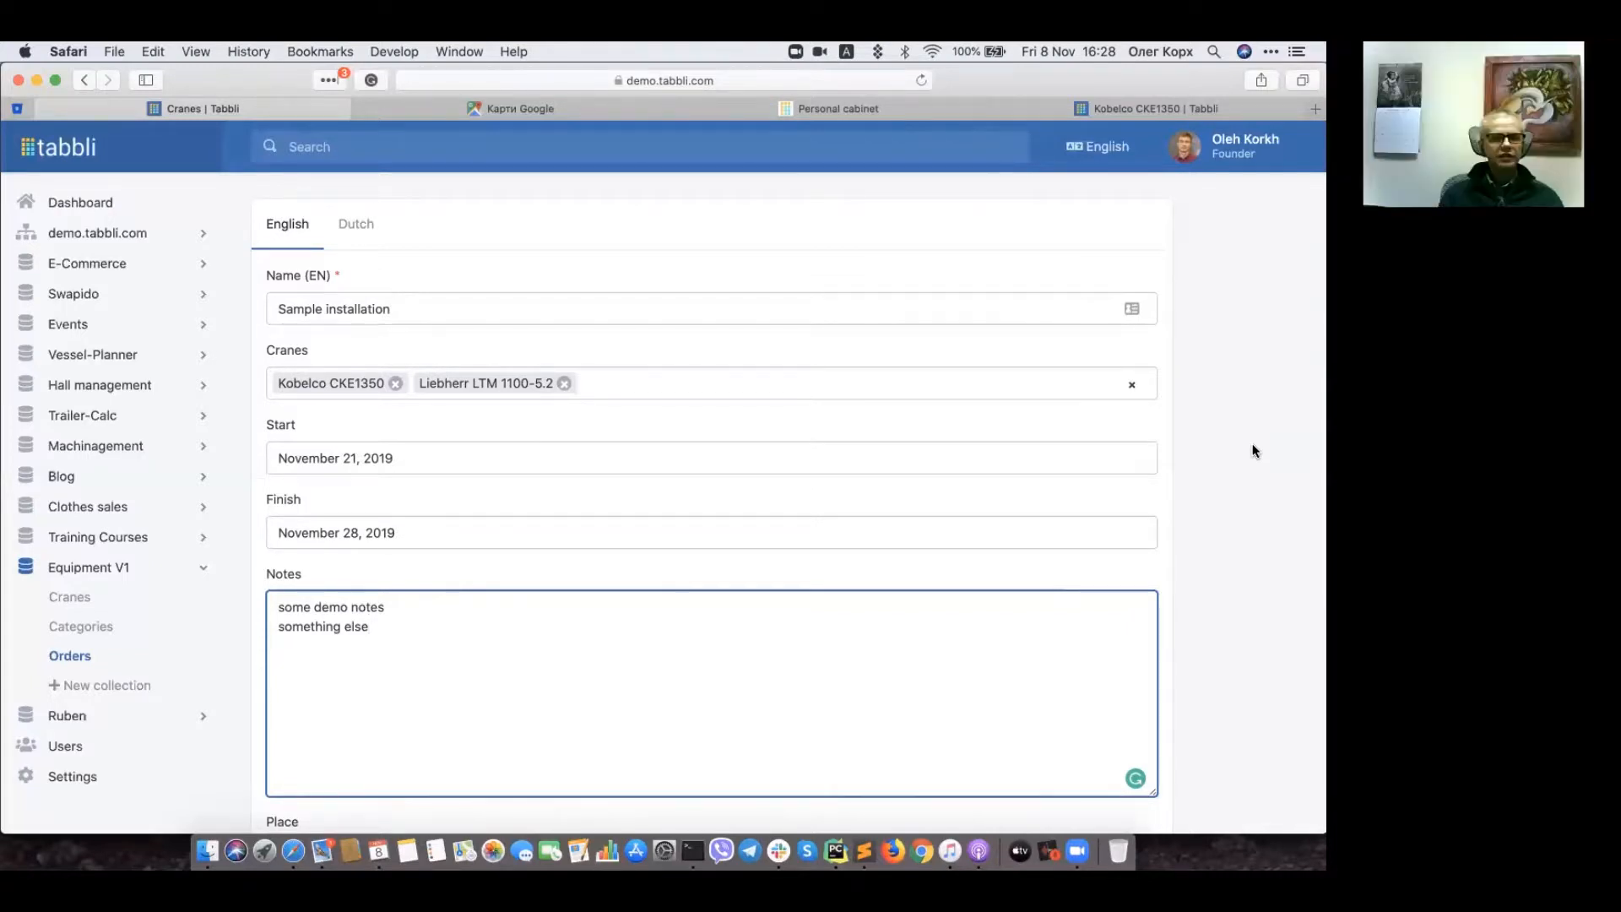
Step: Keep cranes Kobelco CKE1350 and Liebherr LTM 1100-5.2 unchanged and save the order
left_click(617, 383)
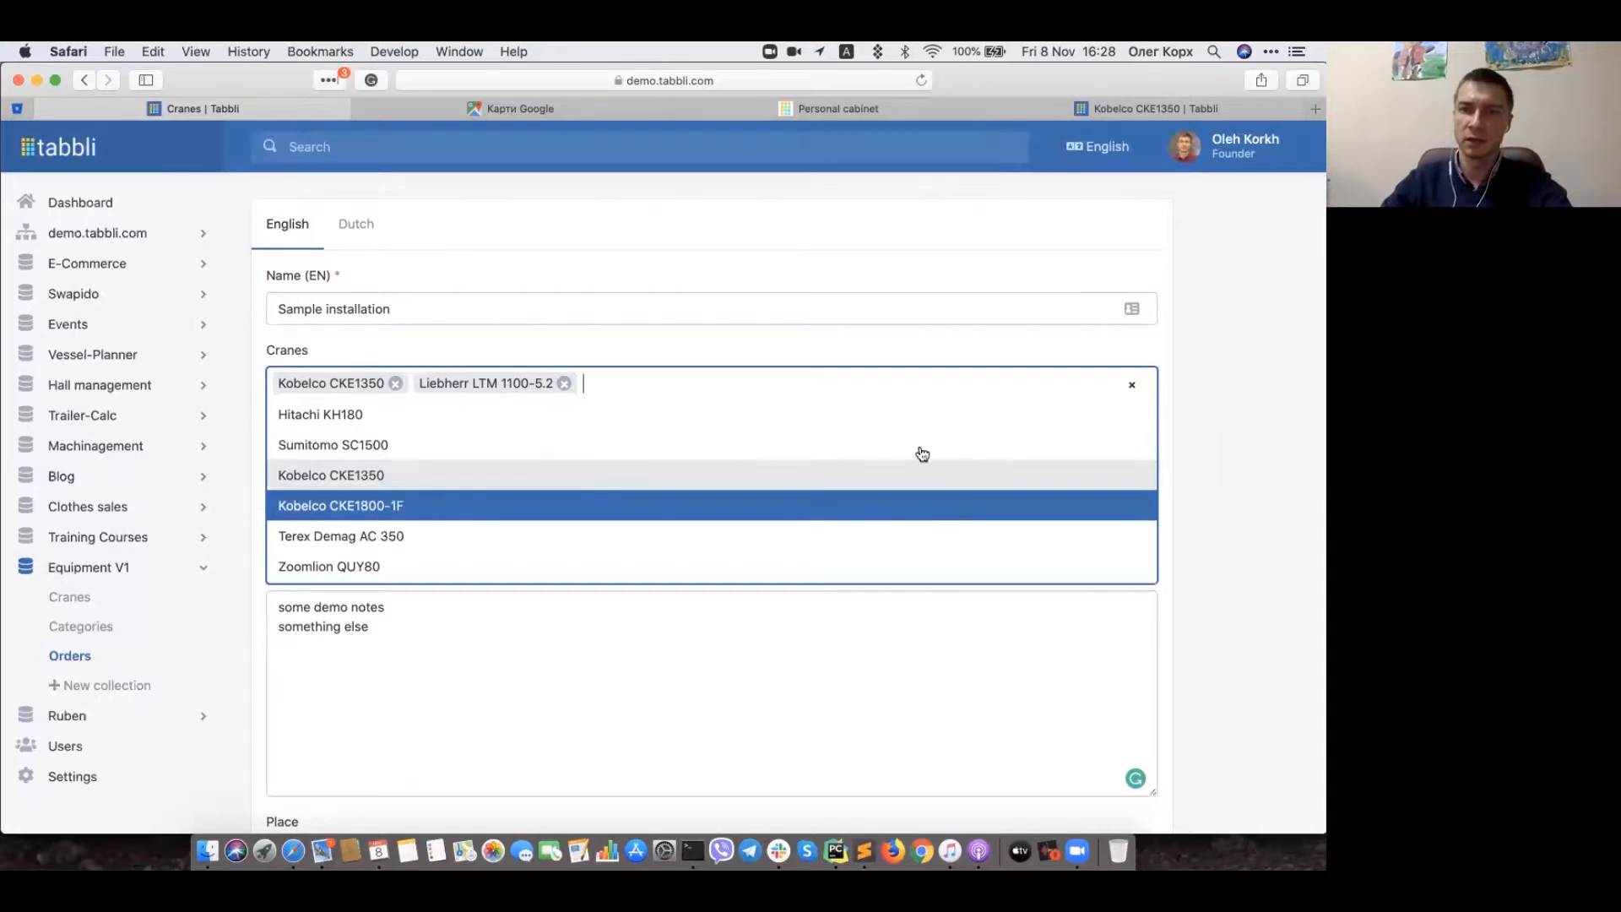
left_click(1200, 456)
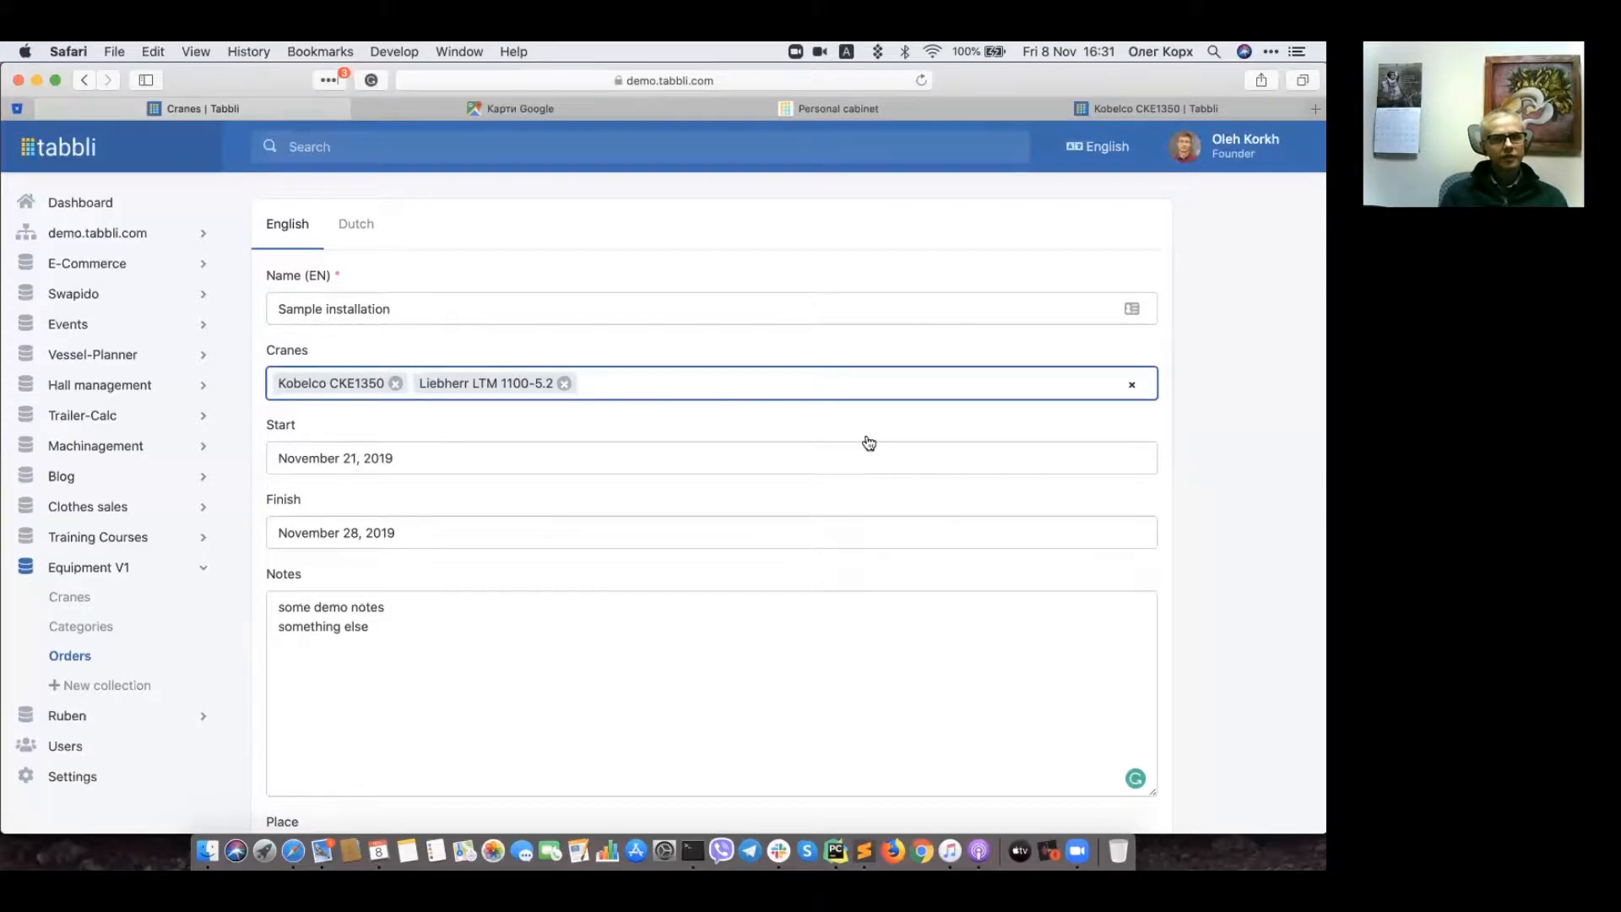
left_click(409, 632)
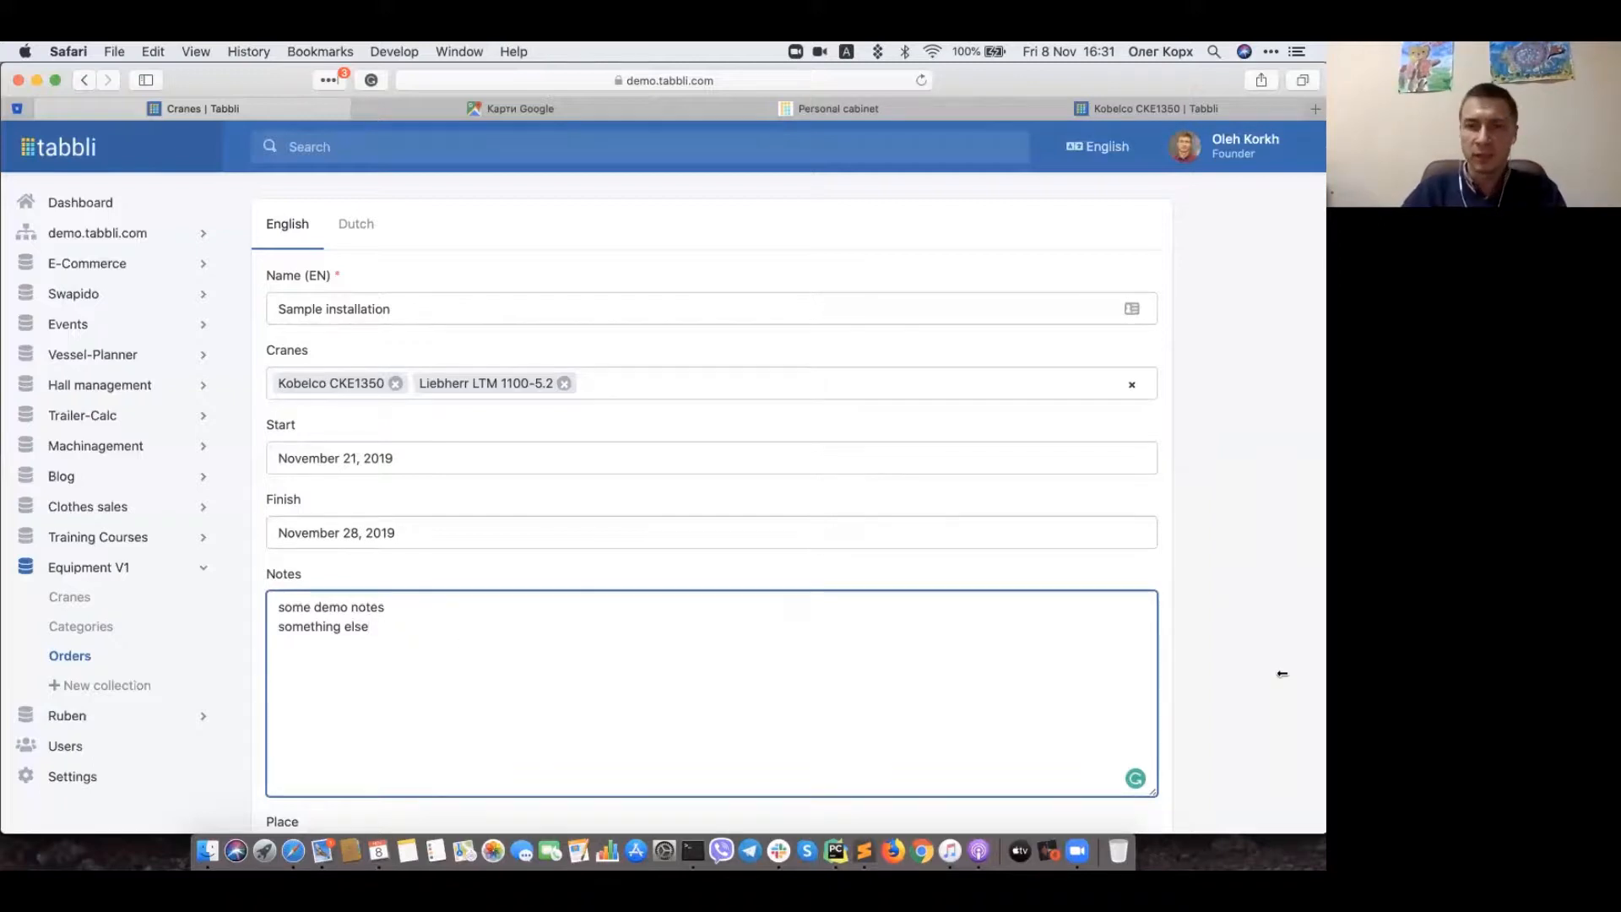
scroll(1281, 673, "down", 15)
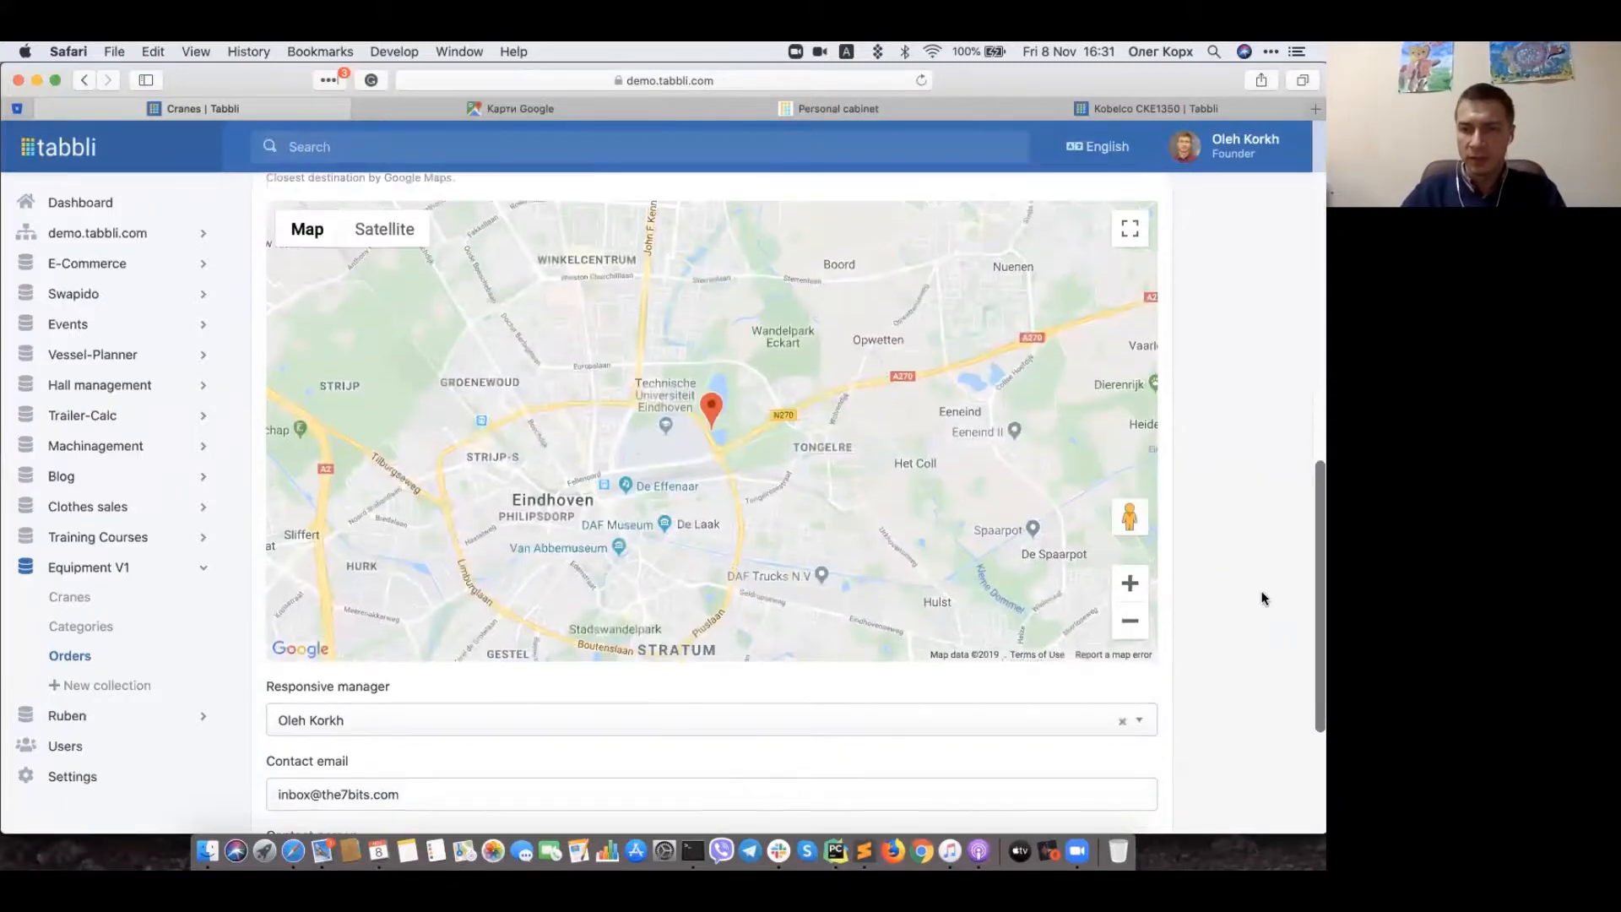
left_click(1131, 681)
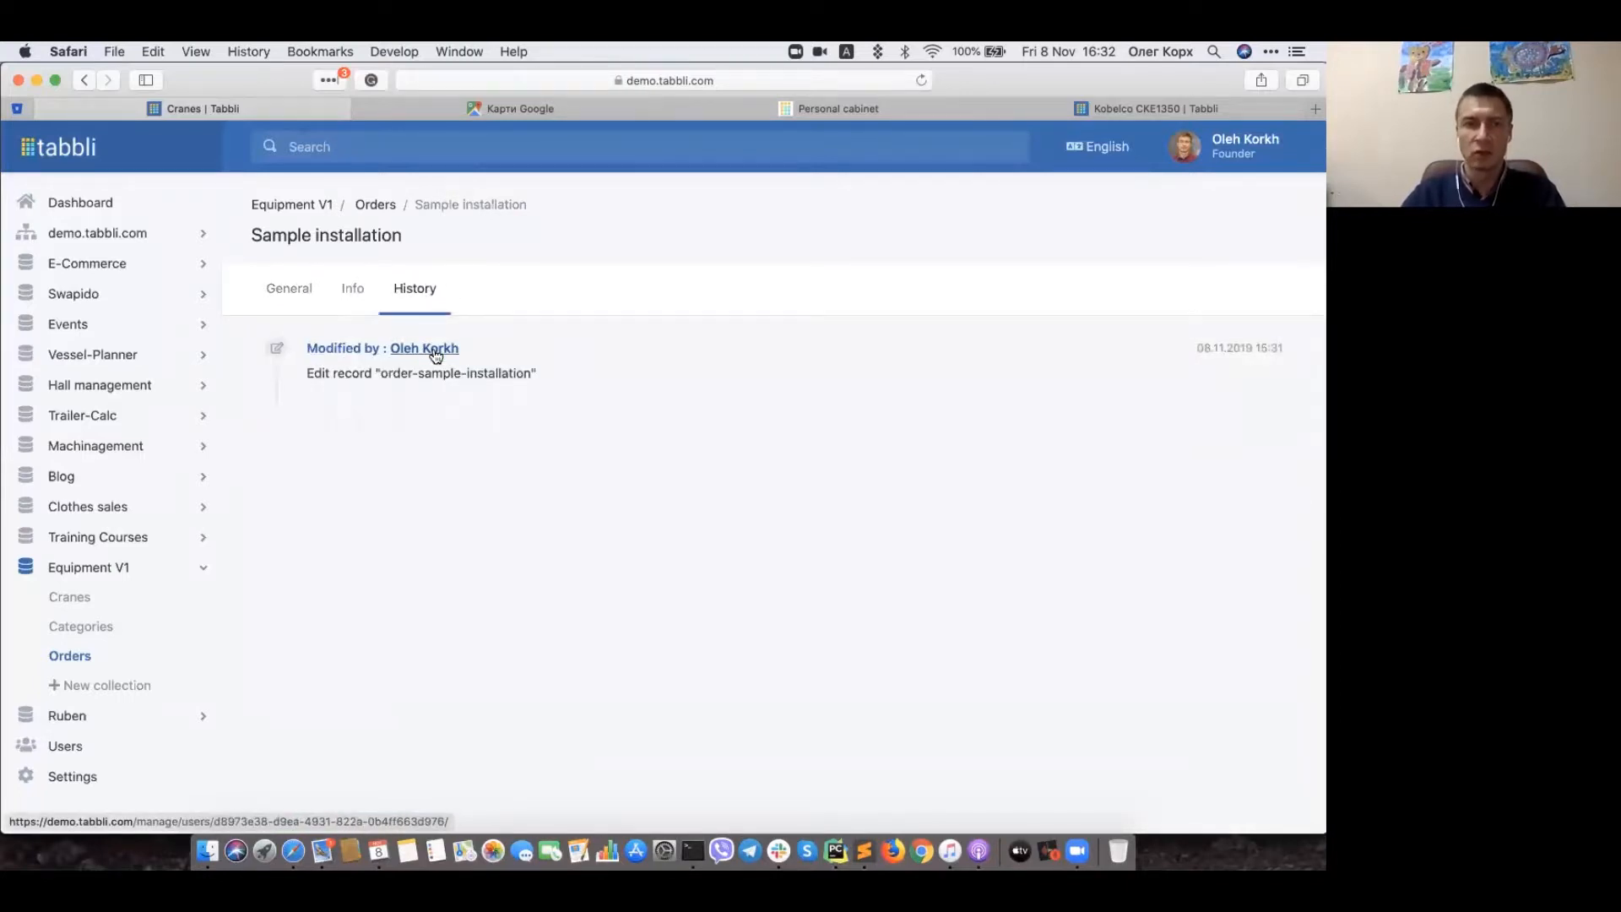
Step: Go from the order's General tab back to the Orders list and open its Options menu
left_click(294, 286)
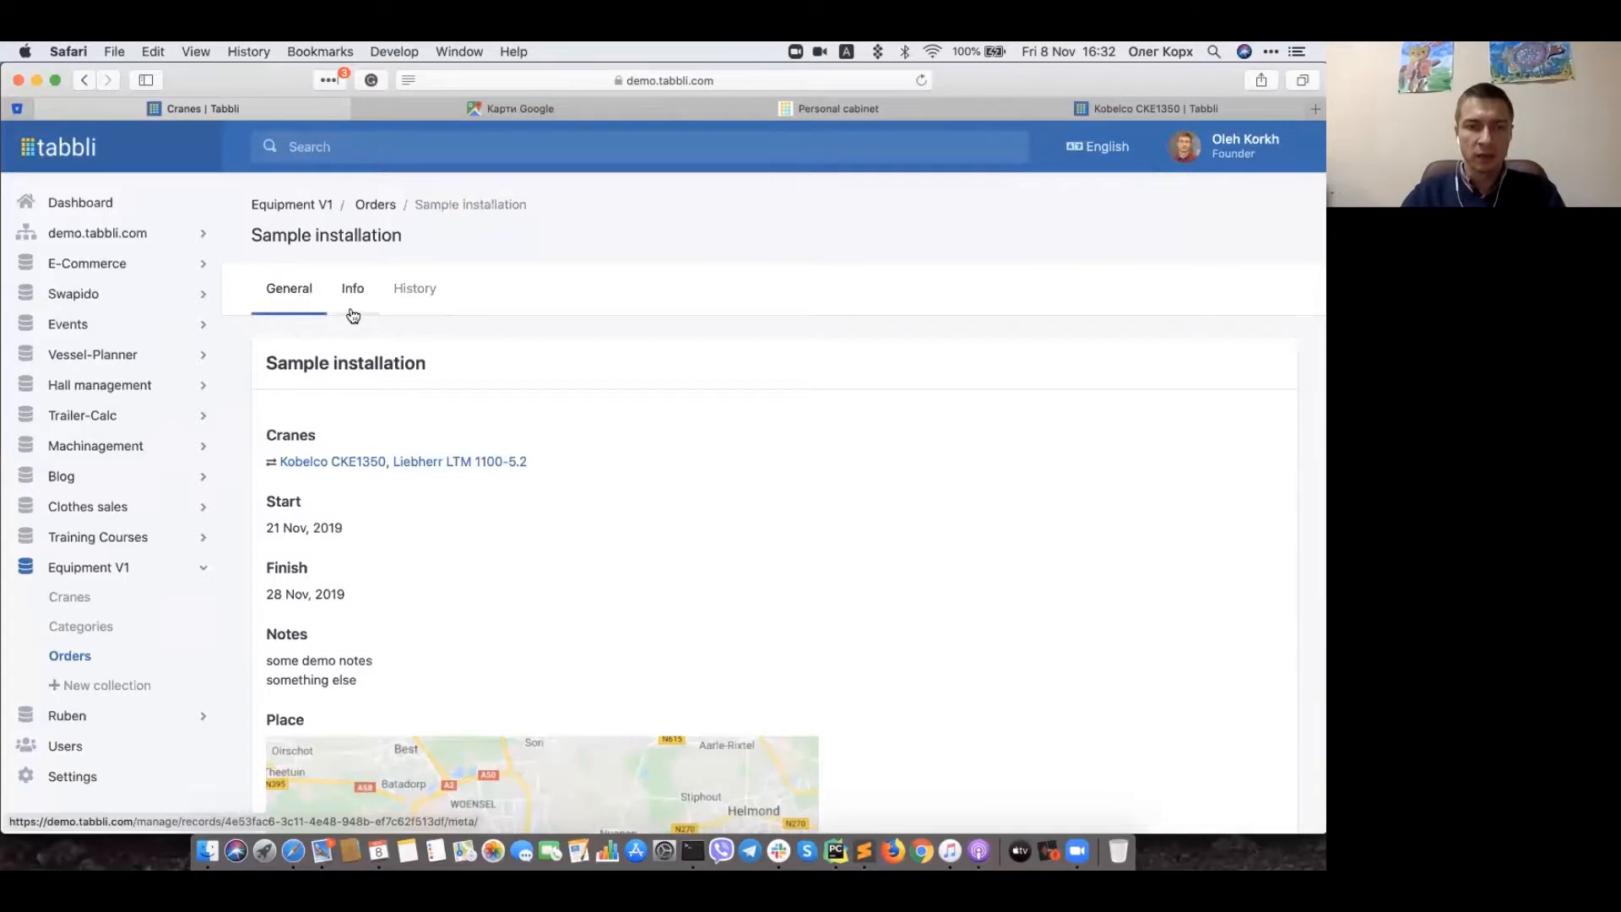
left_click(375, 206)
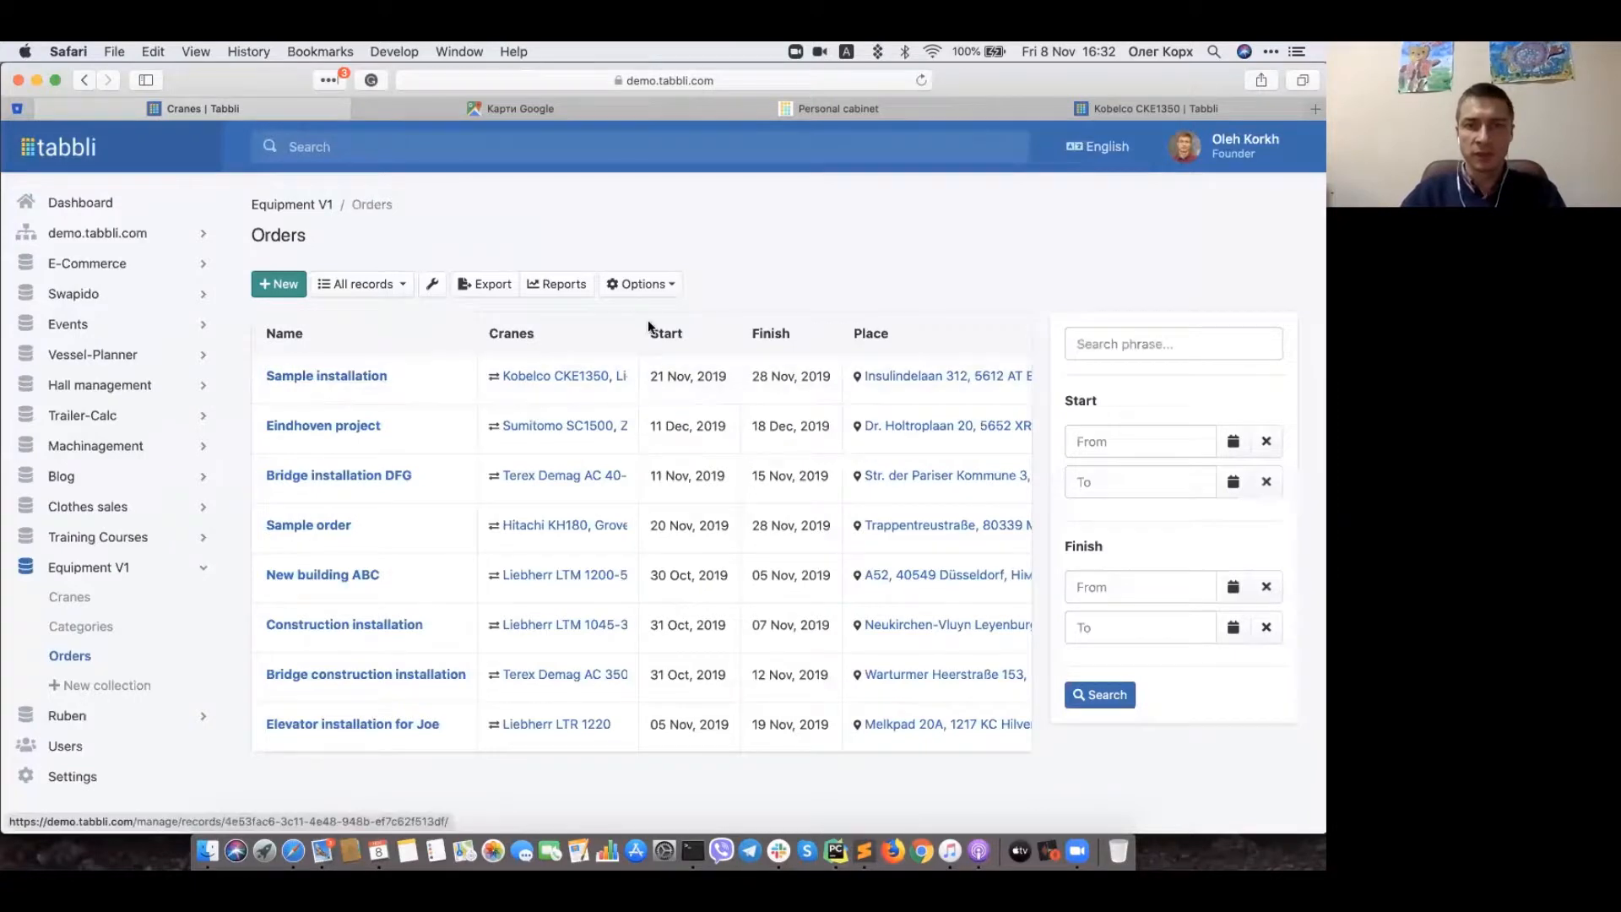
left_click(634, 285)
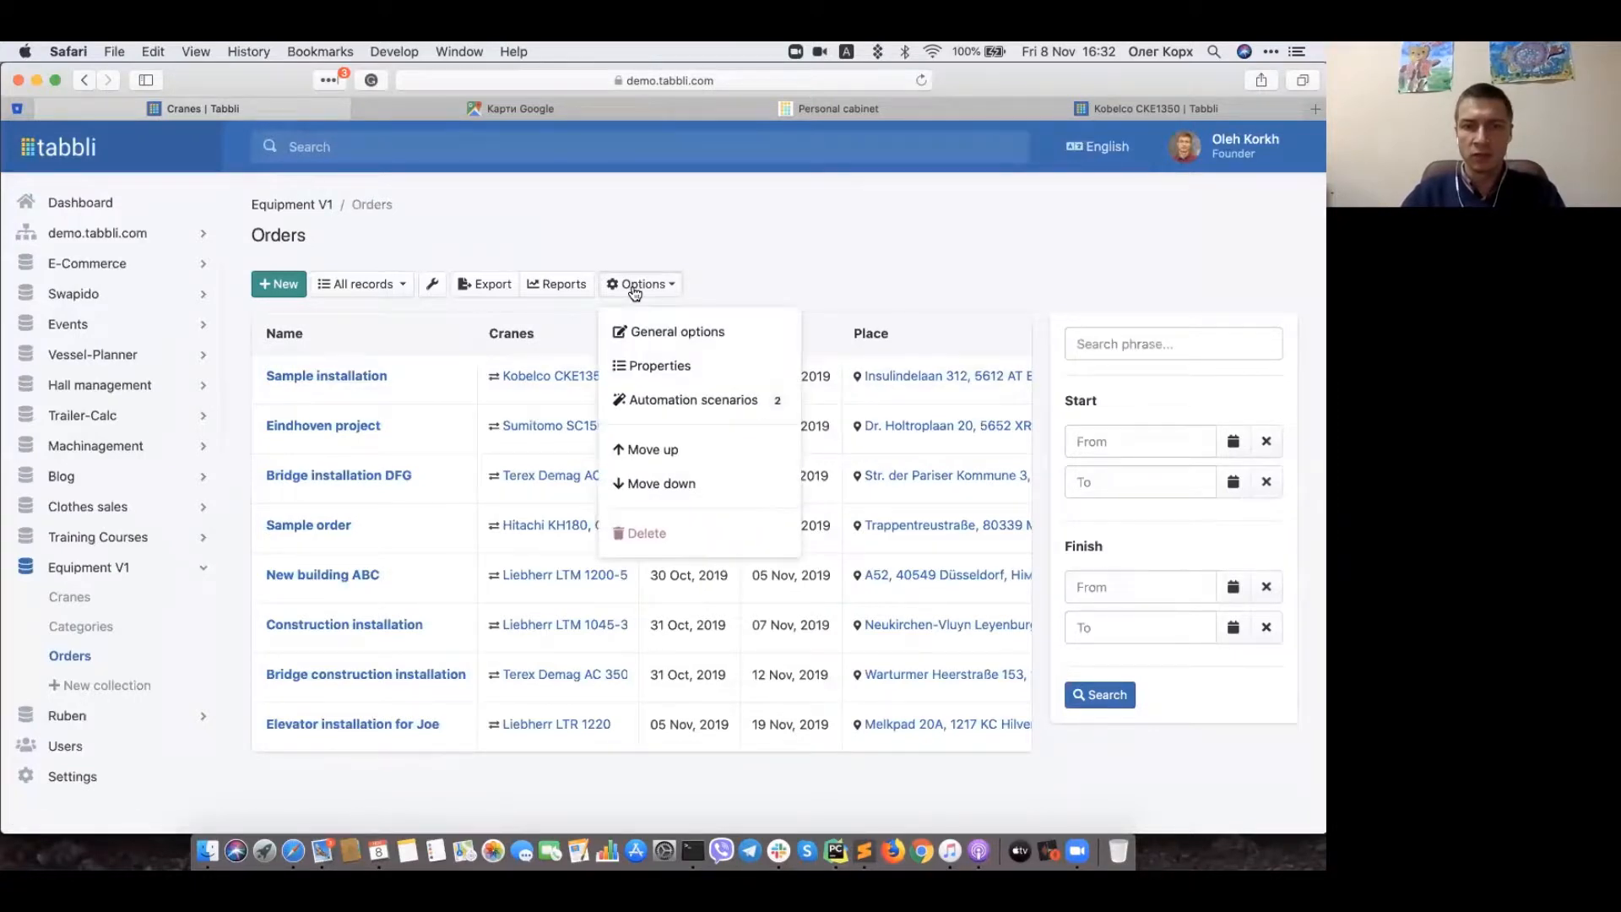
Step: Open the Orders automation scenarios, read the newest order-updated email in Mail, then return to Tabbli
left_click(660, 404)
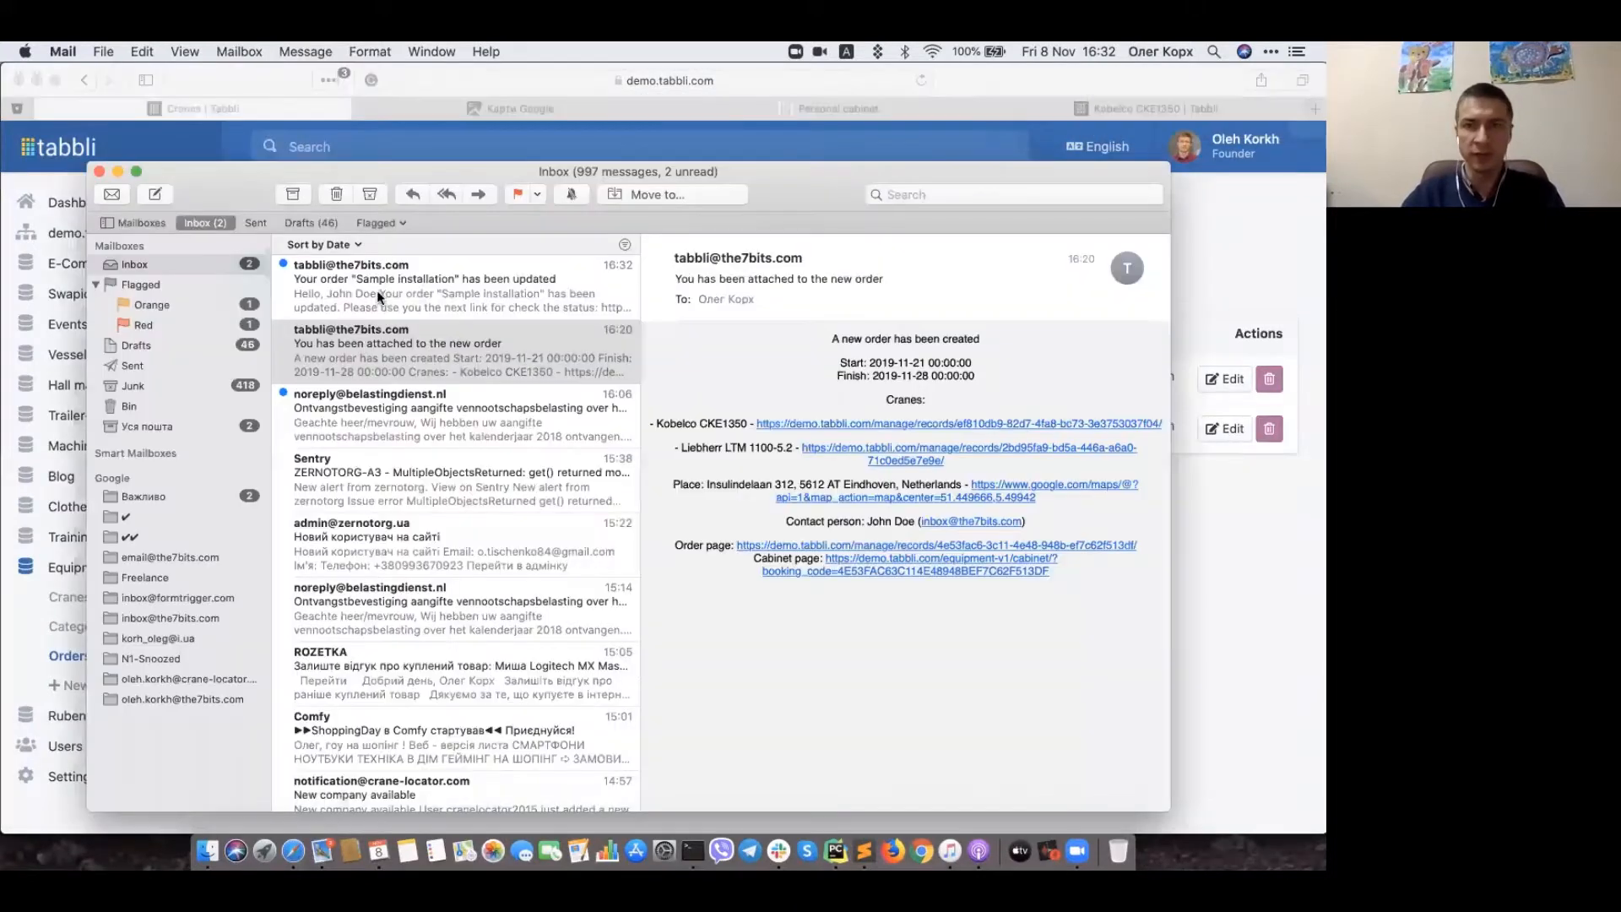
left_click(375, 287)
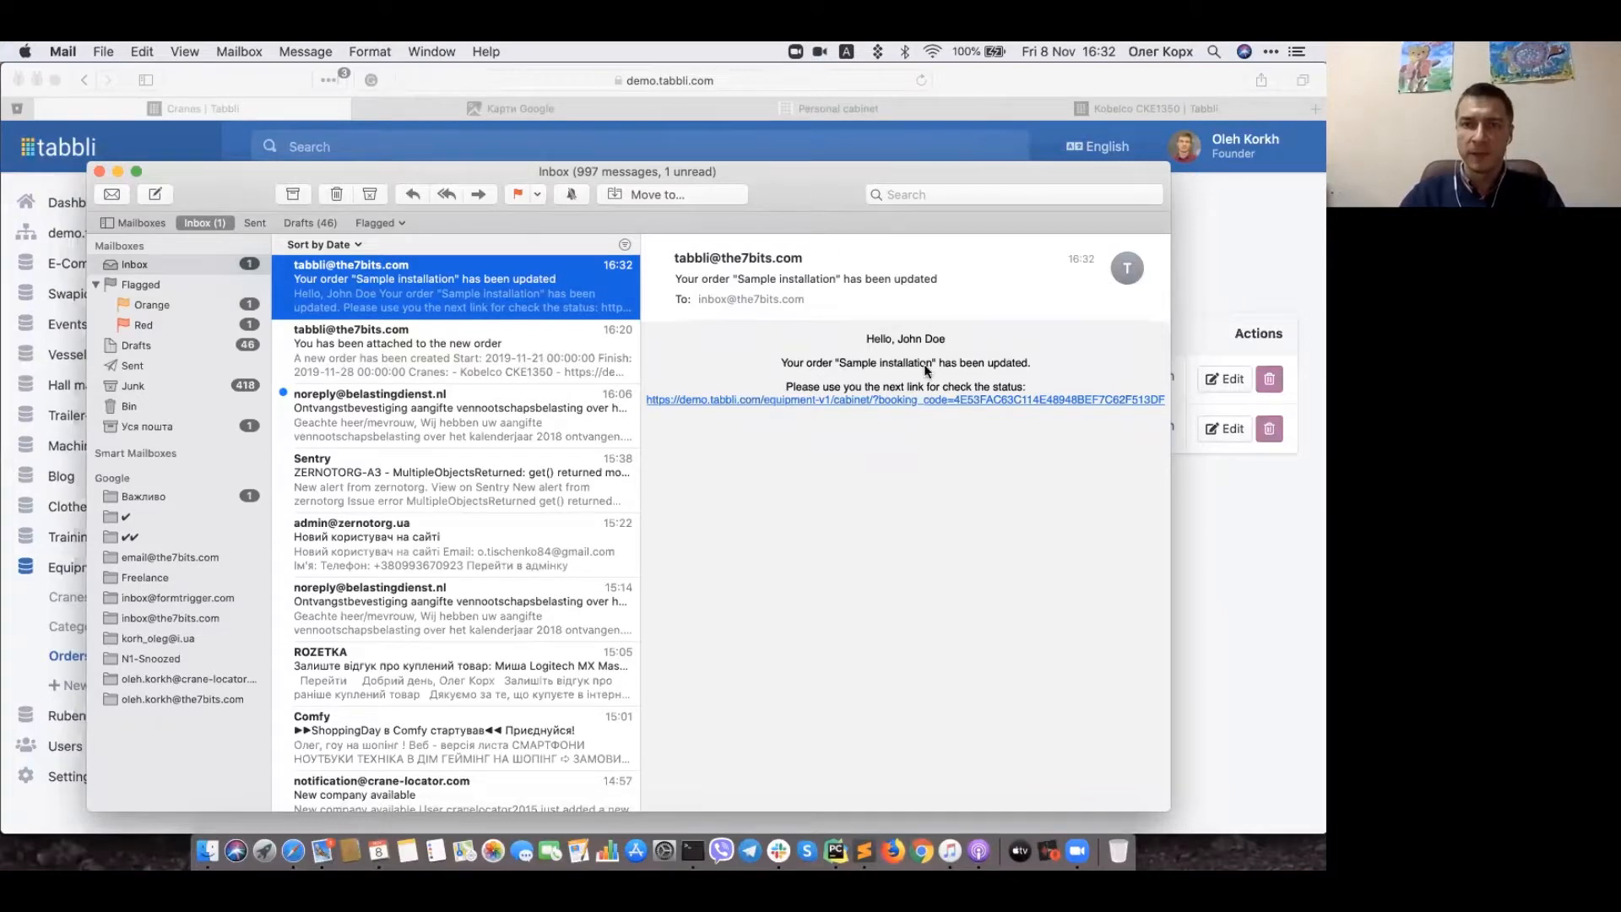
left_click_drag(897, 339, 934, 337)
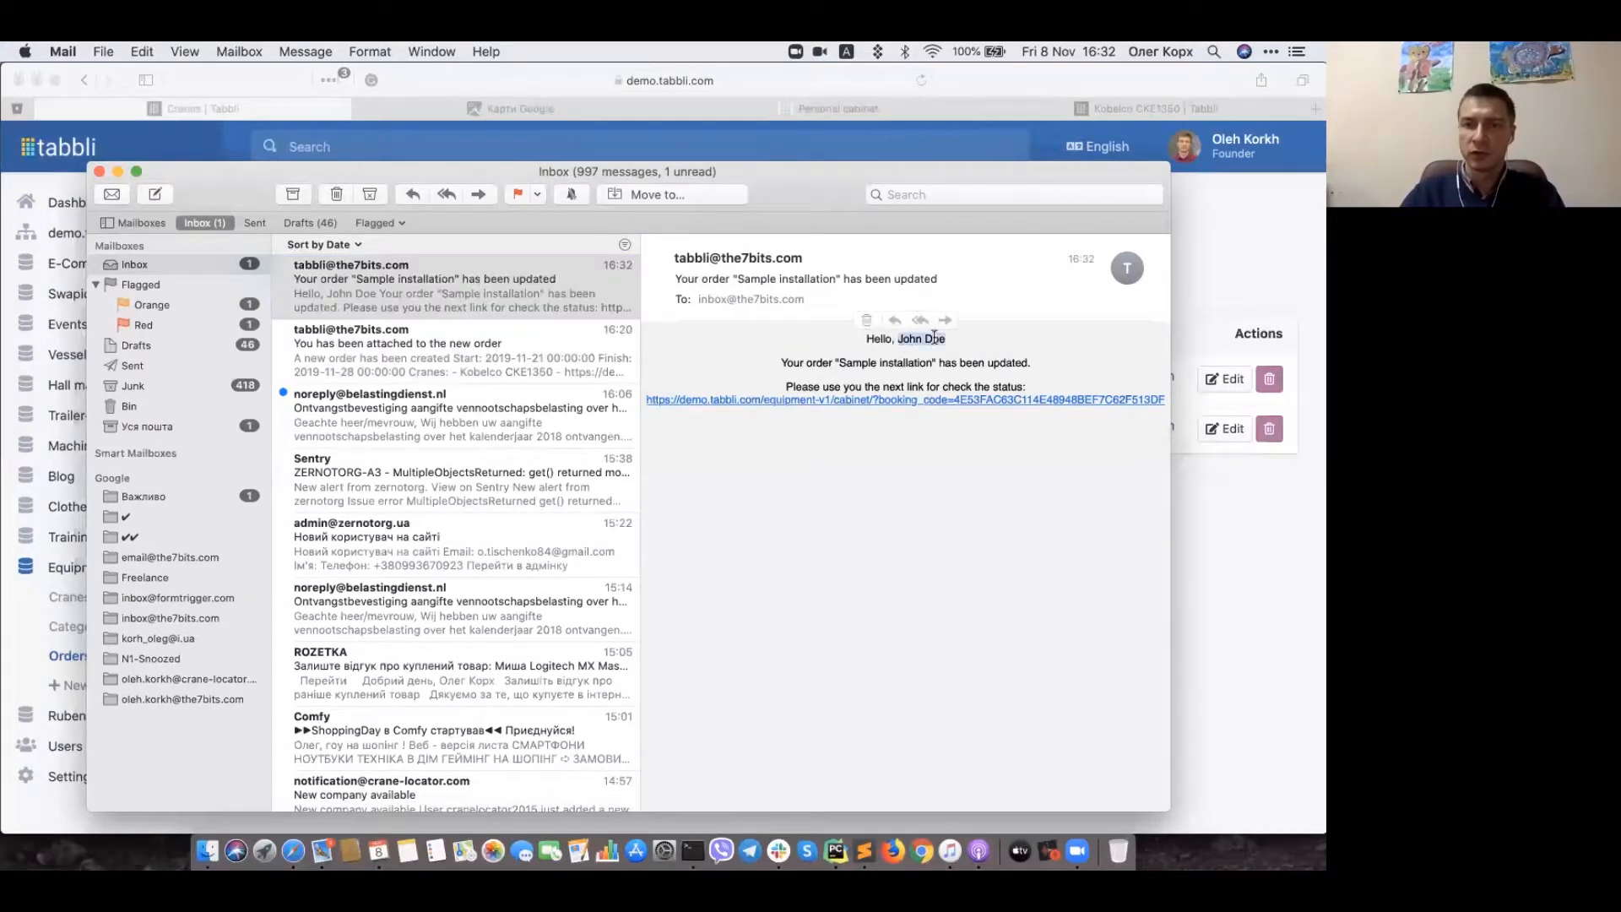
left_click(976, 340)
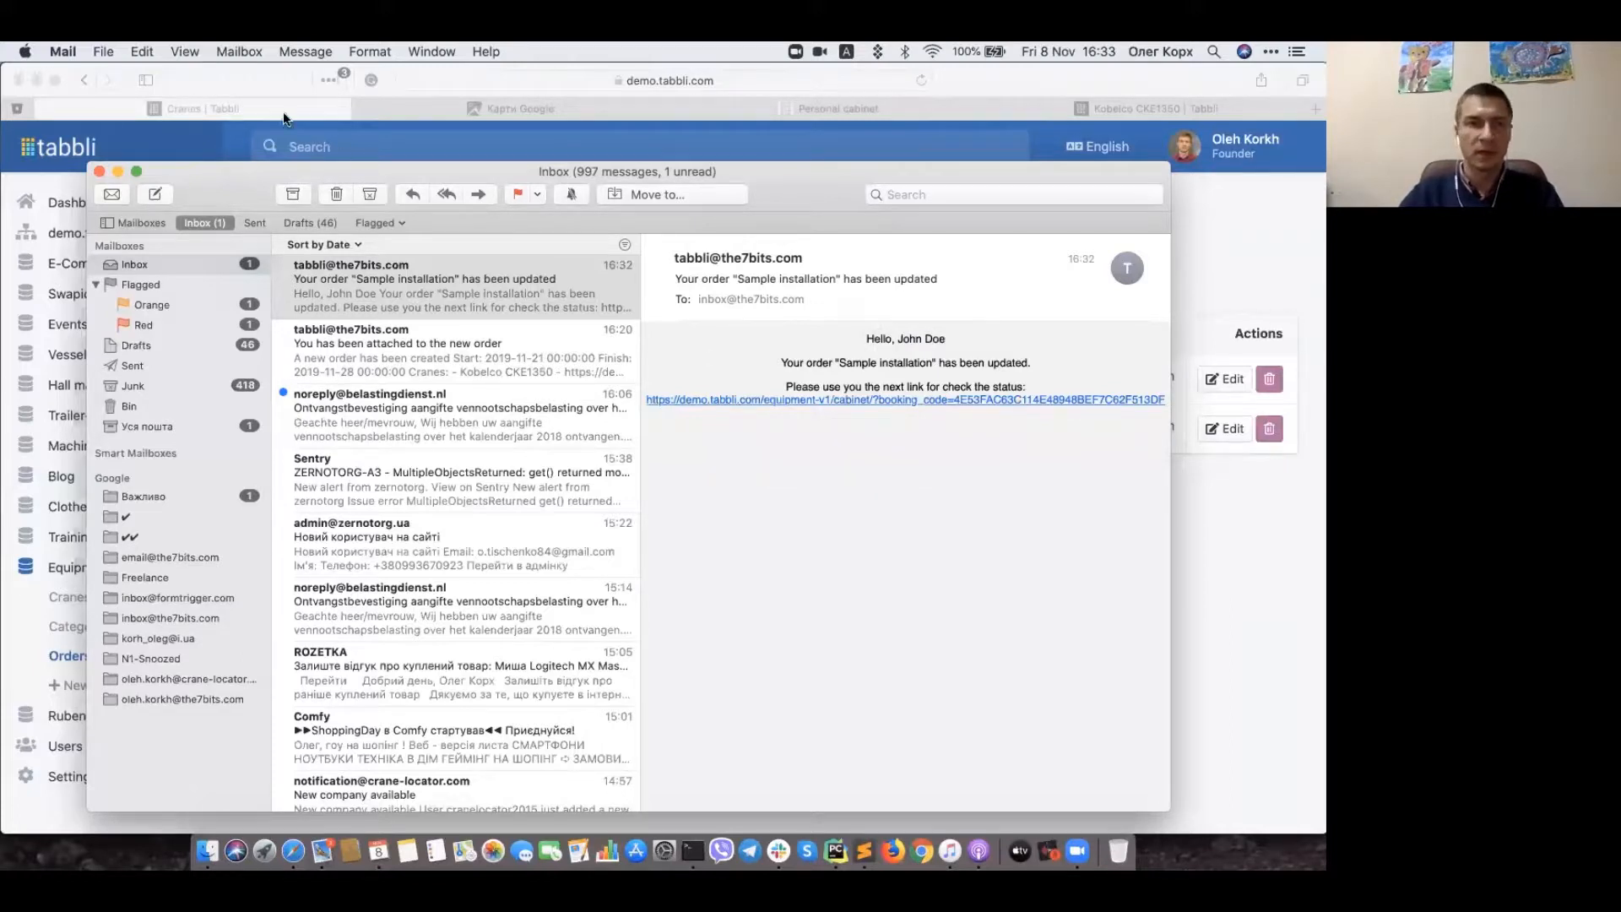
left_click(236, 75)
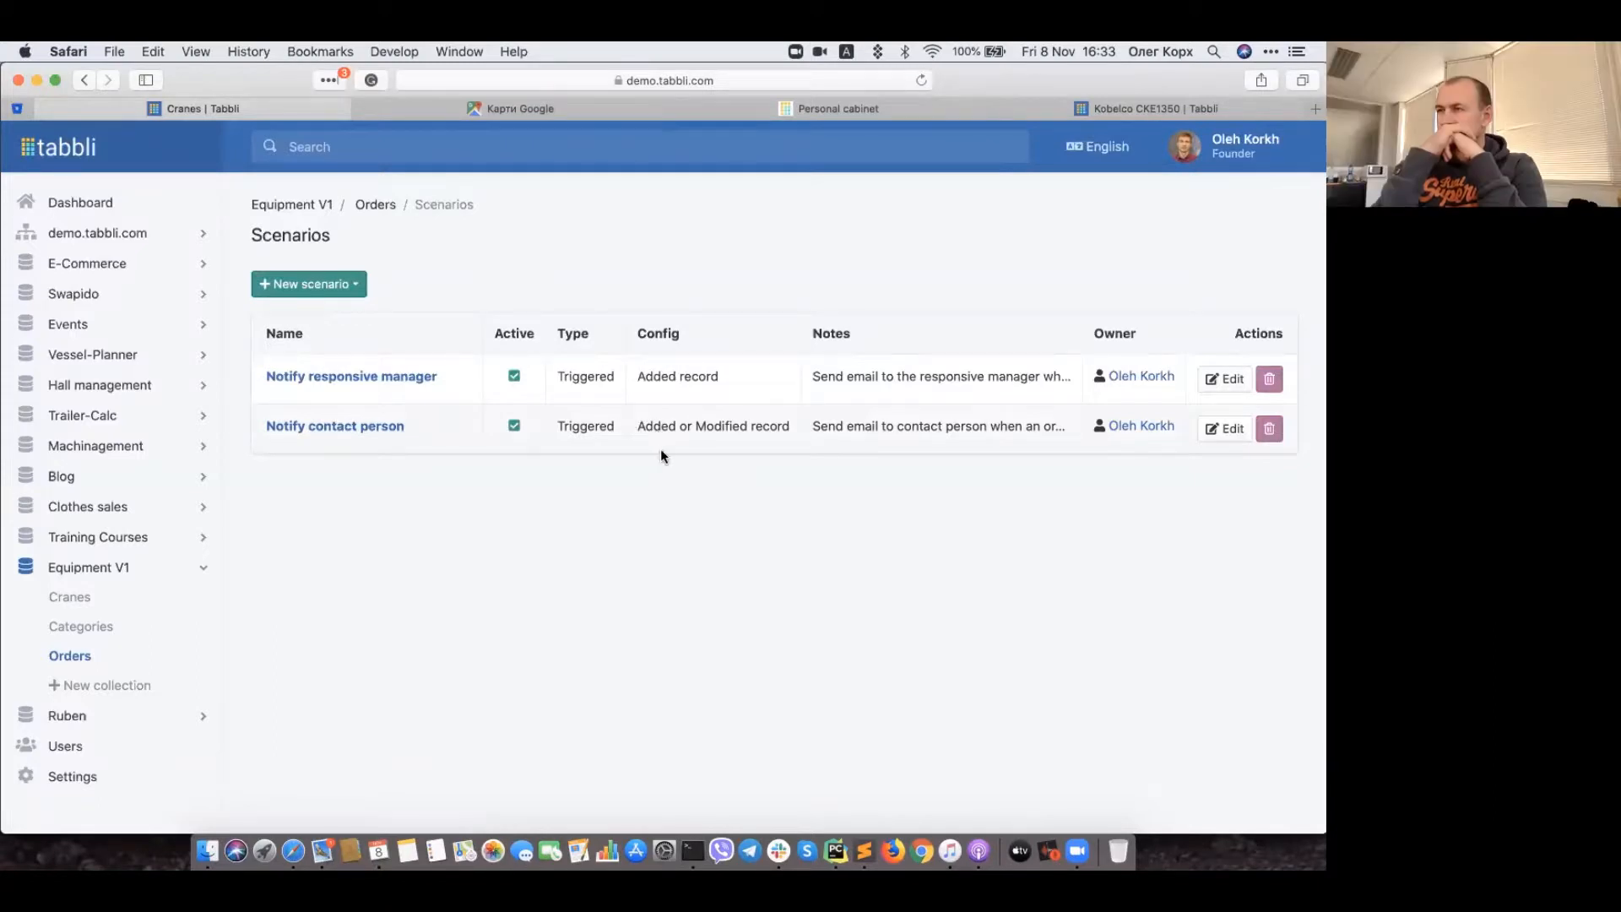
Step: Open the Notify contact person scenario from the Scenarios table
left_click(356, 426)
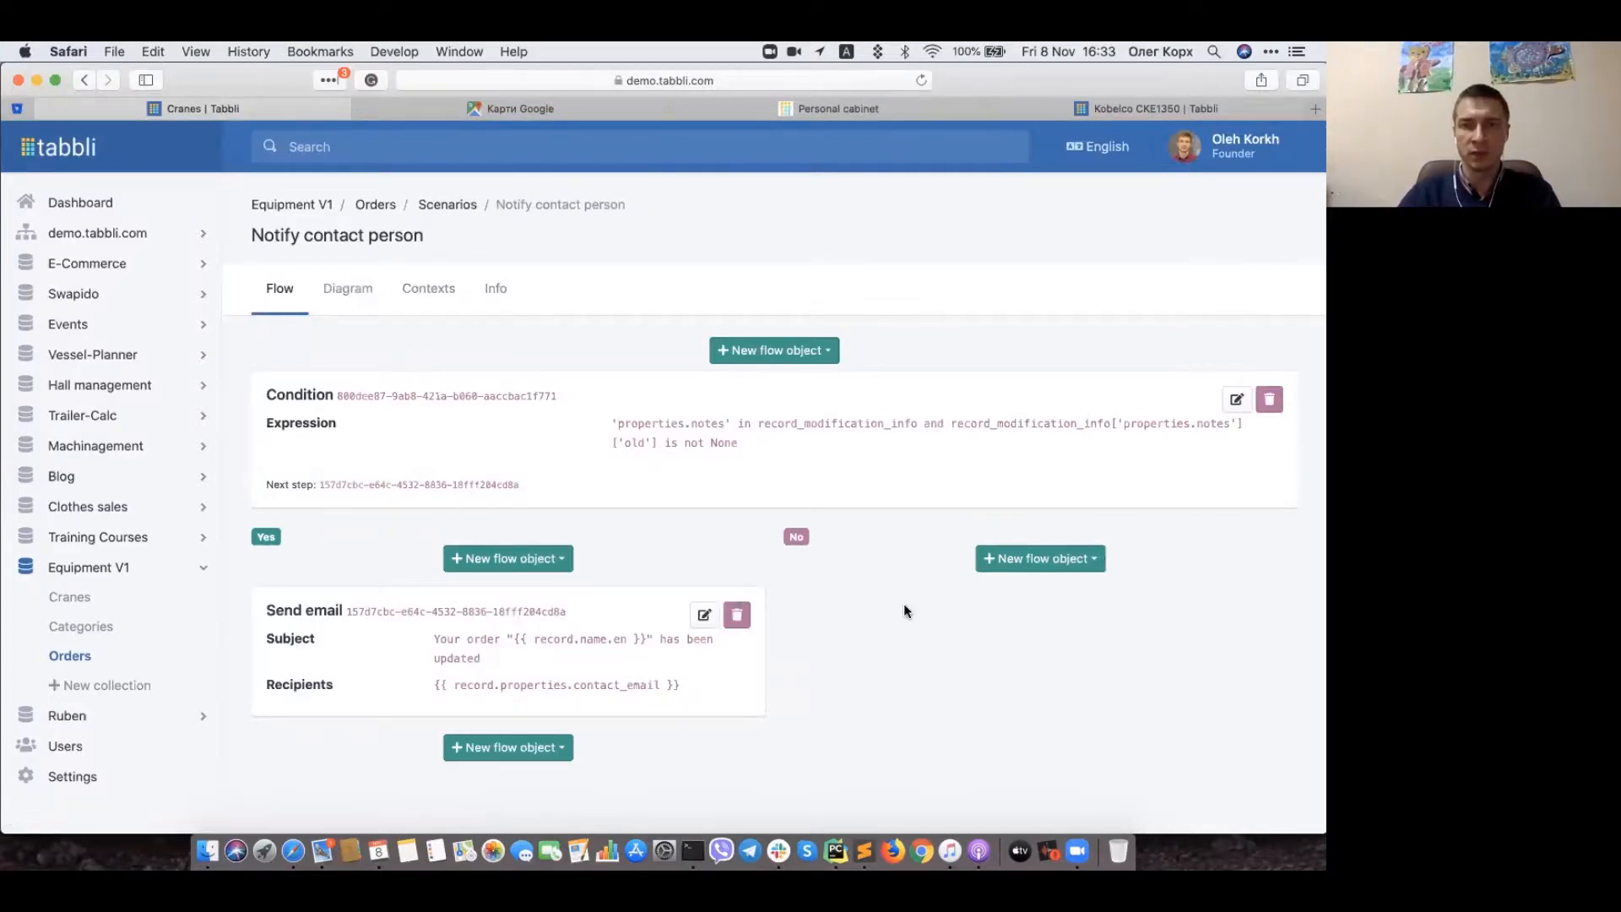
Step: View the Notify contact person scenario as a Diagram and scroll through its notes condition and Send email branch
left_click(347, 289)
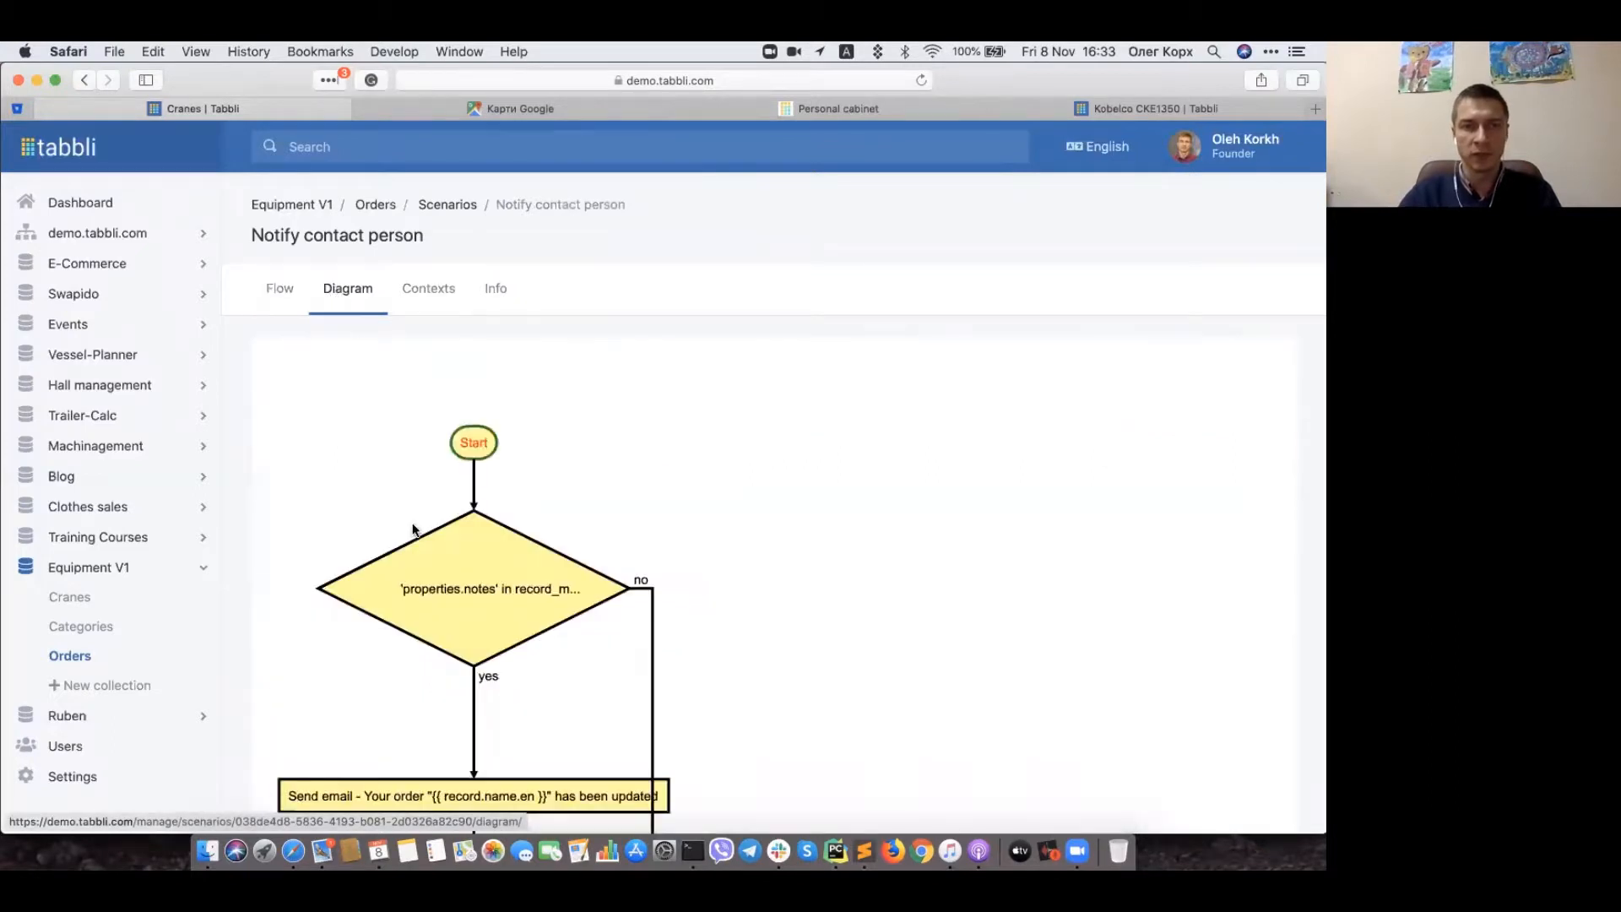
scroll(724, 564, "down", 3)
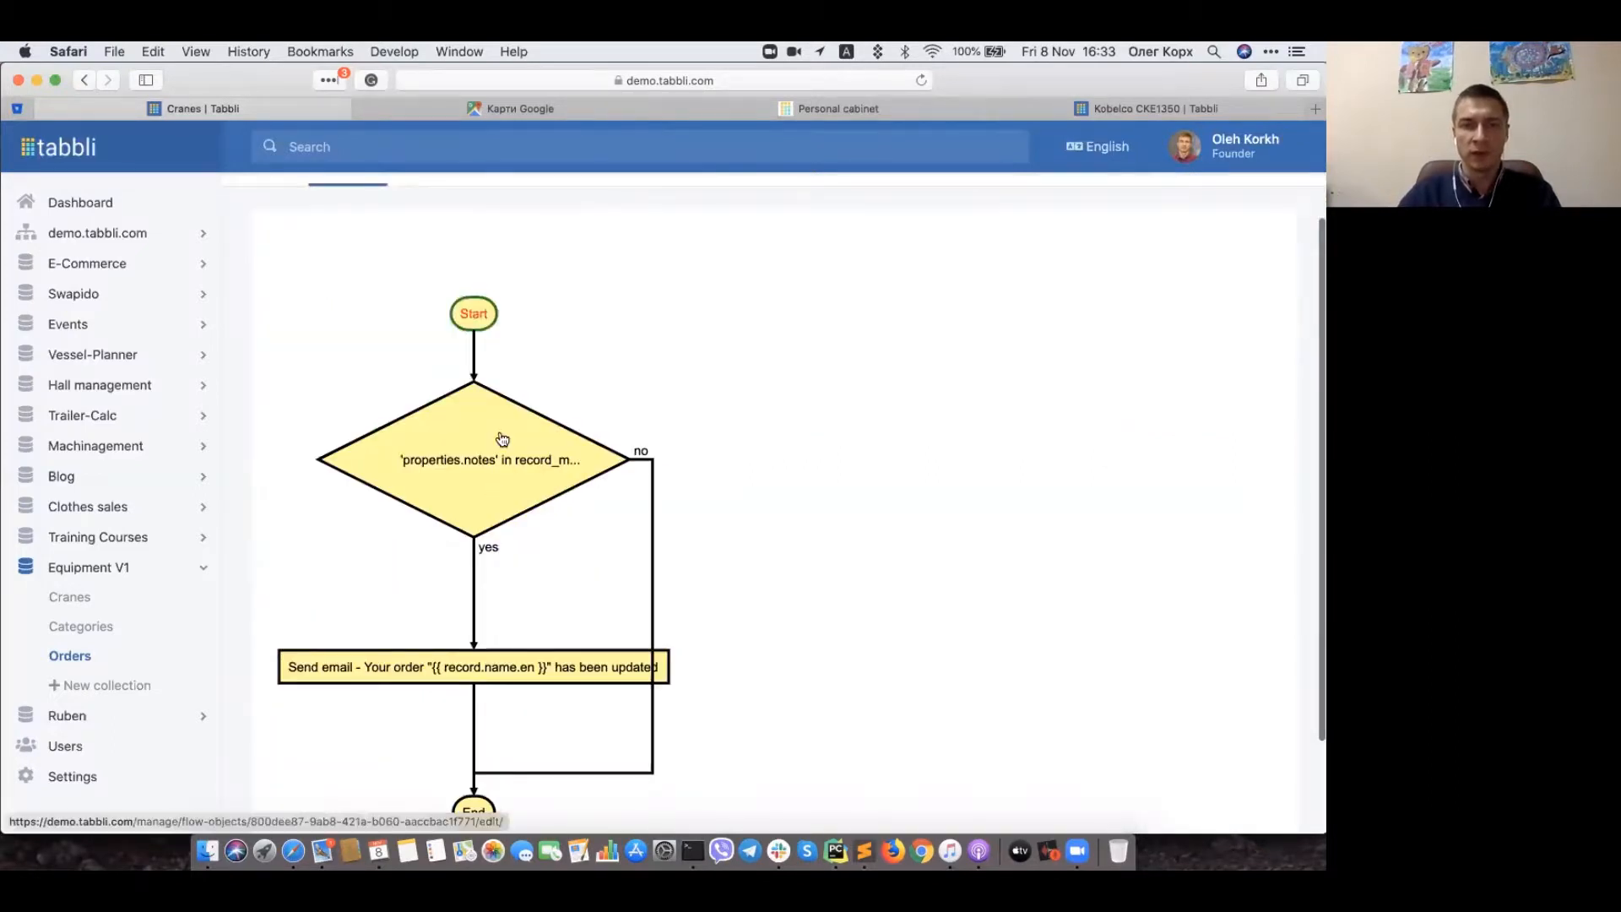
scroll(853, 561, "down", 3)
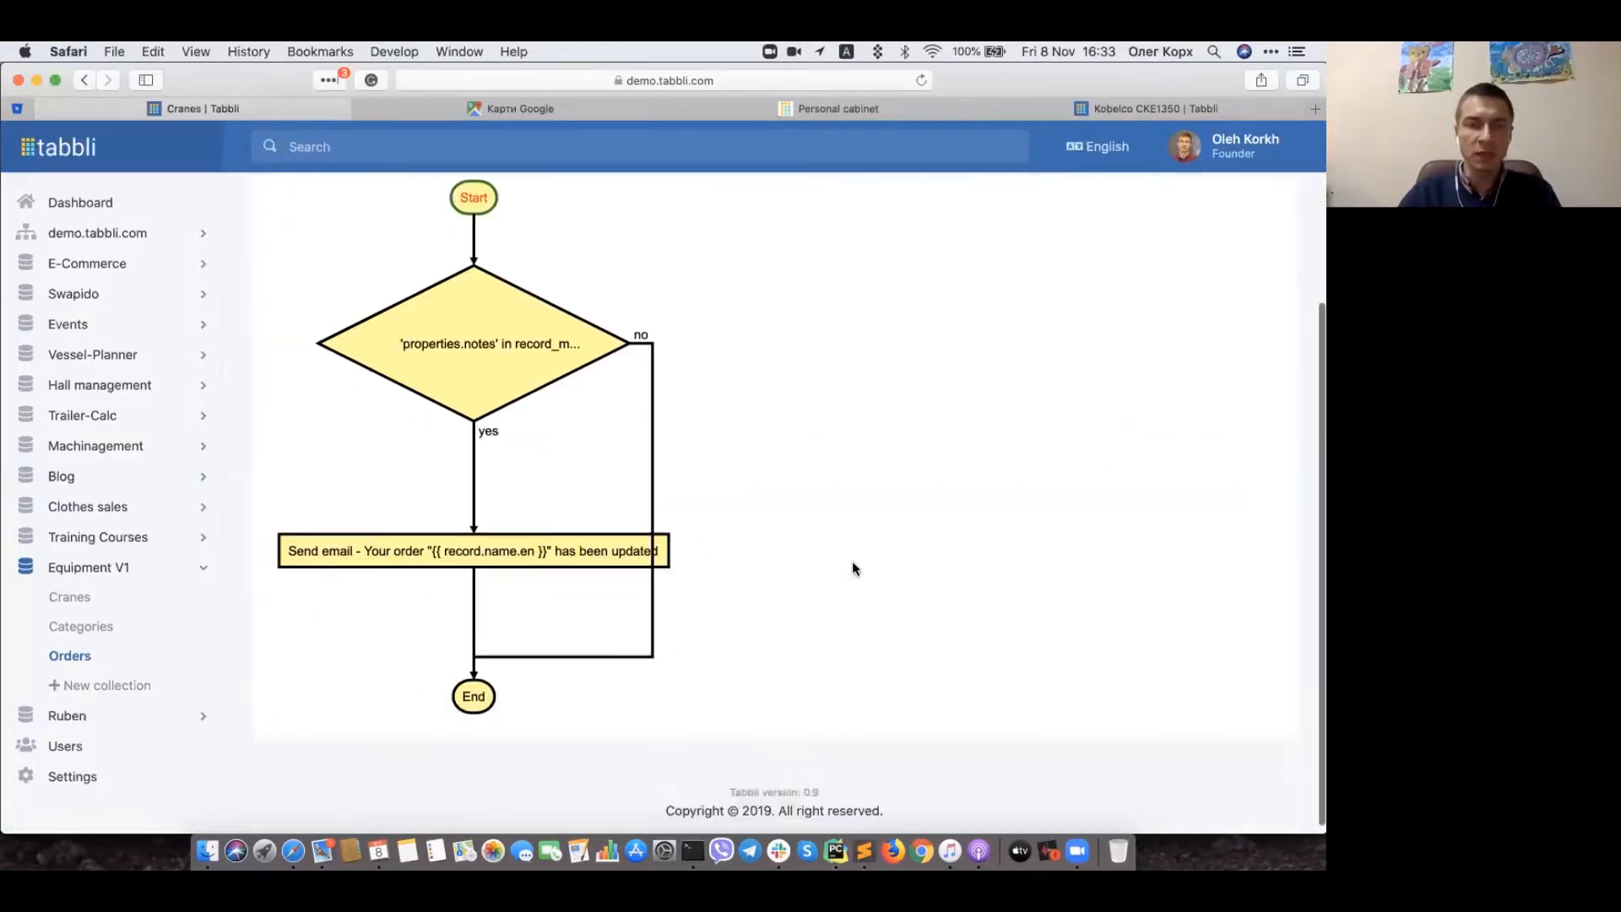
scroll(396, 317, "up", 5)
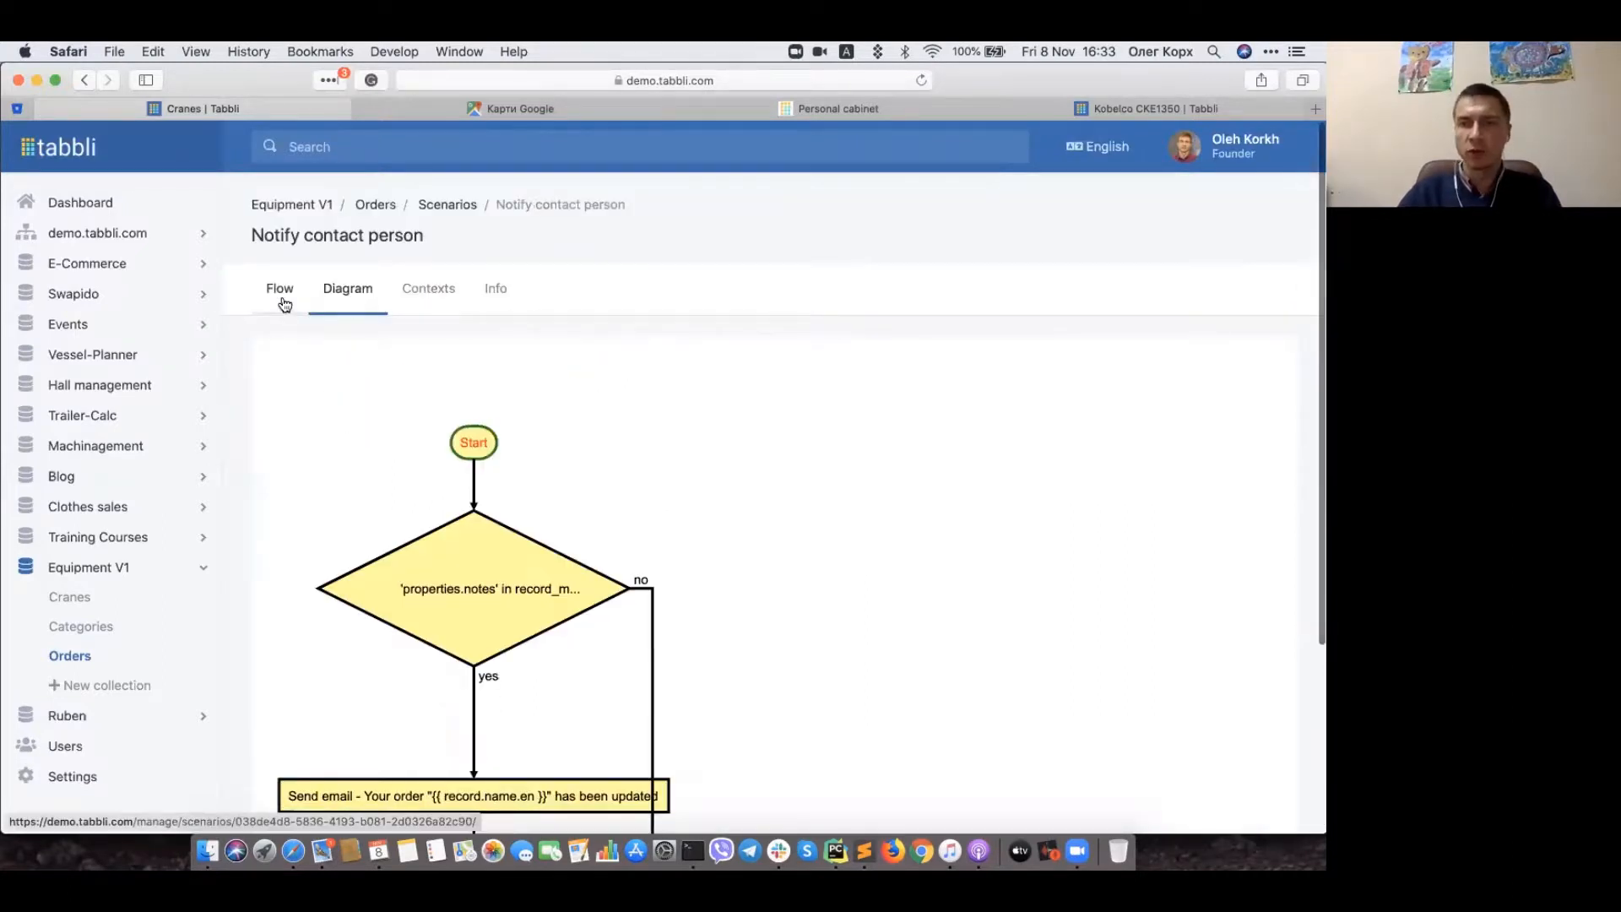
Step: Return to the Flow view and inspect the 'notes' changed condition expression
left_click(282, 297)
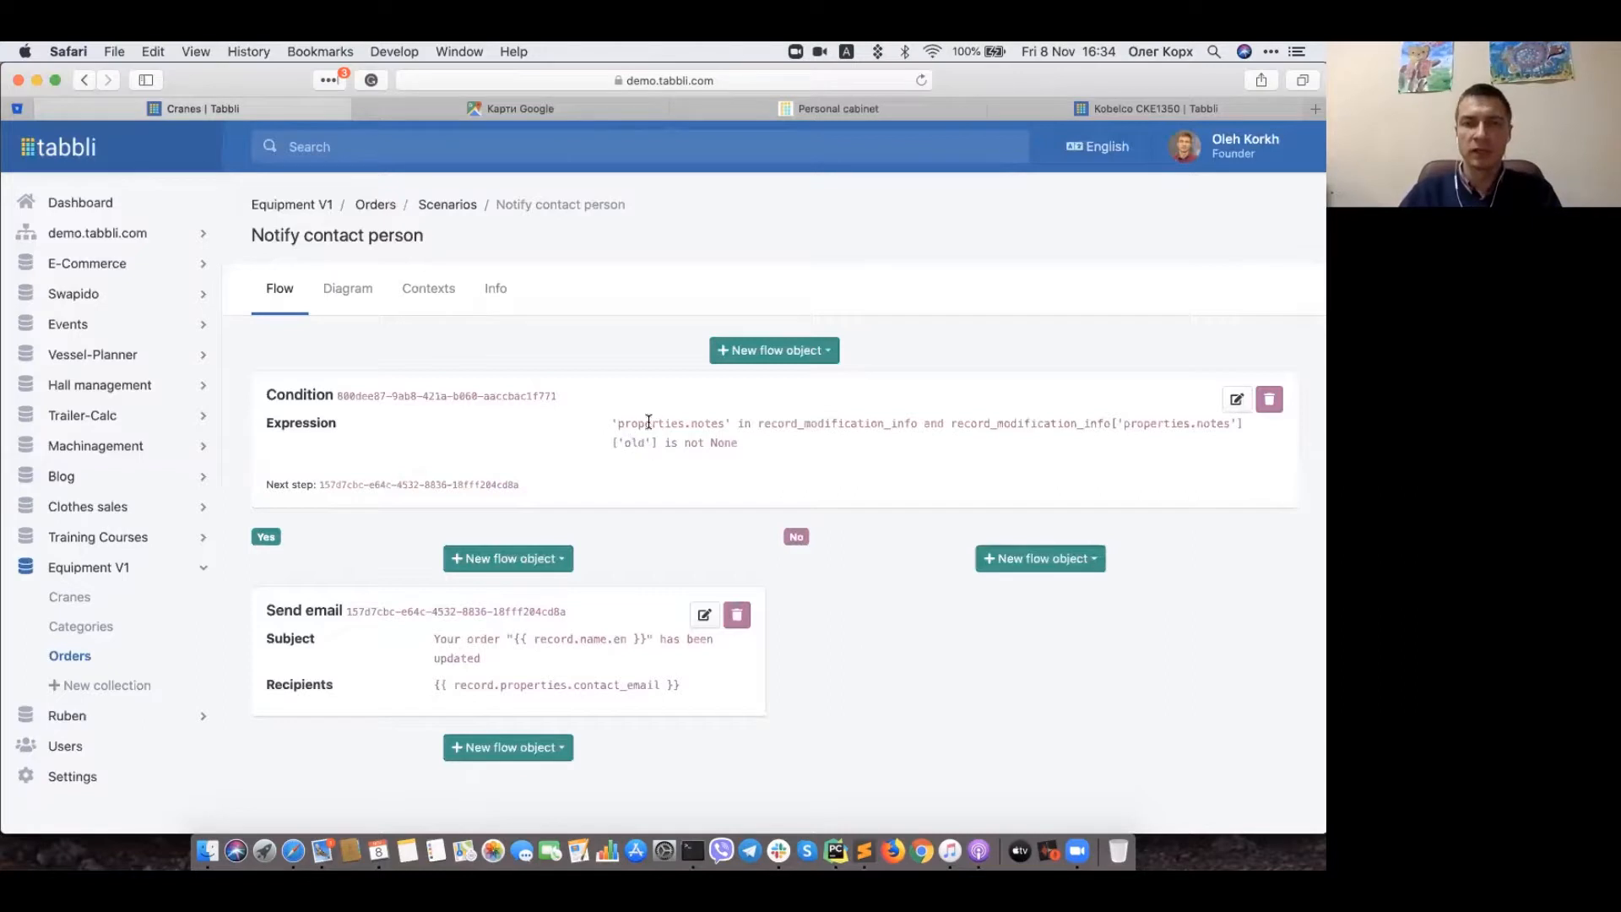
double_click(709, 424)
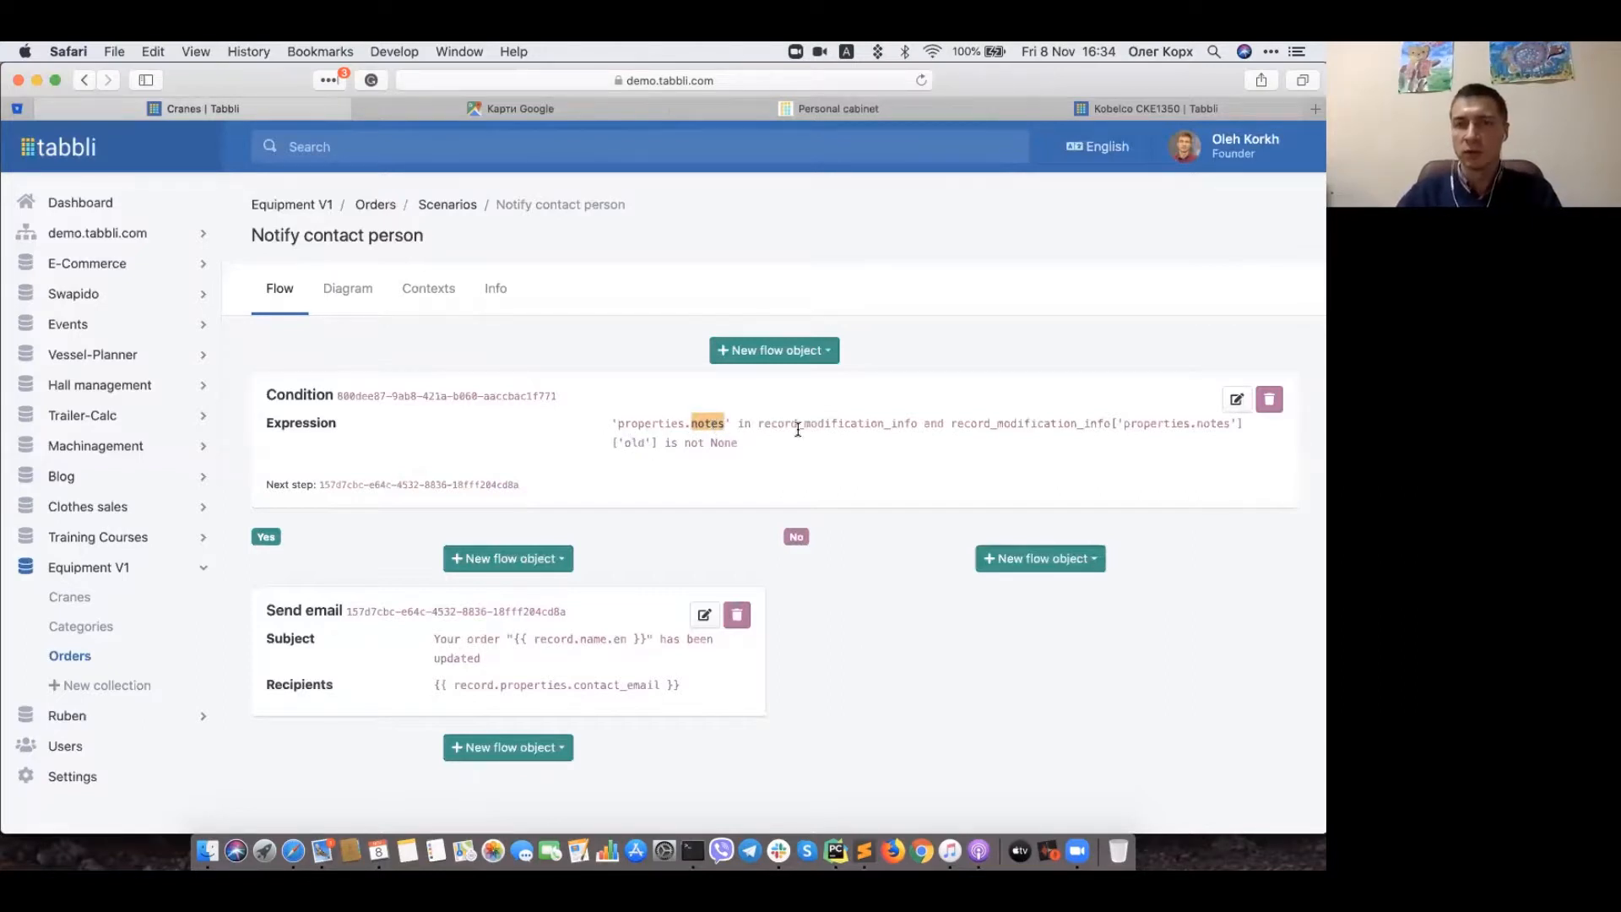
left_click(861, 541)
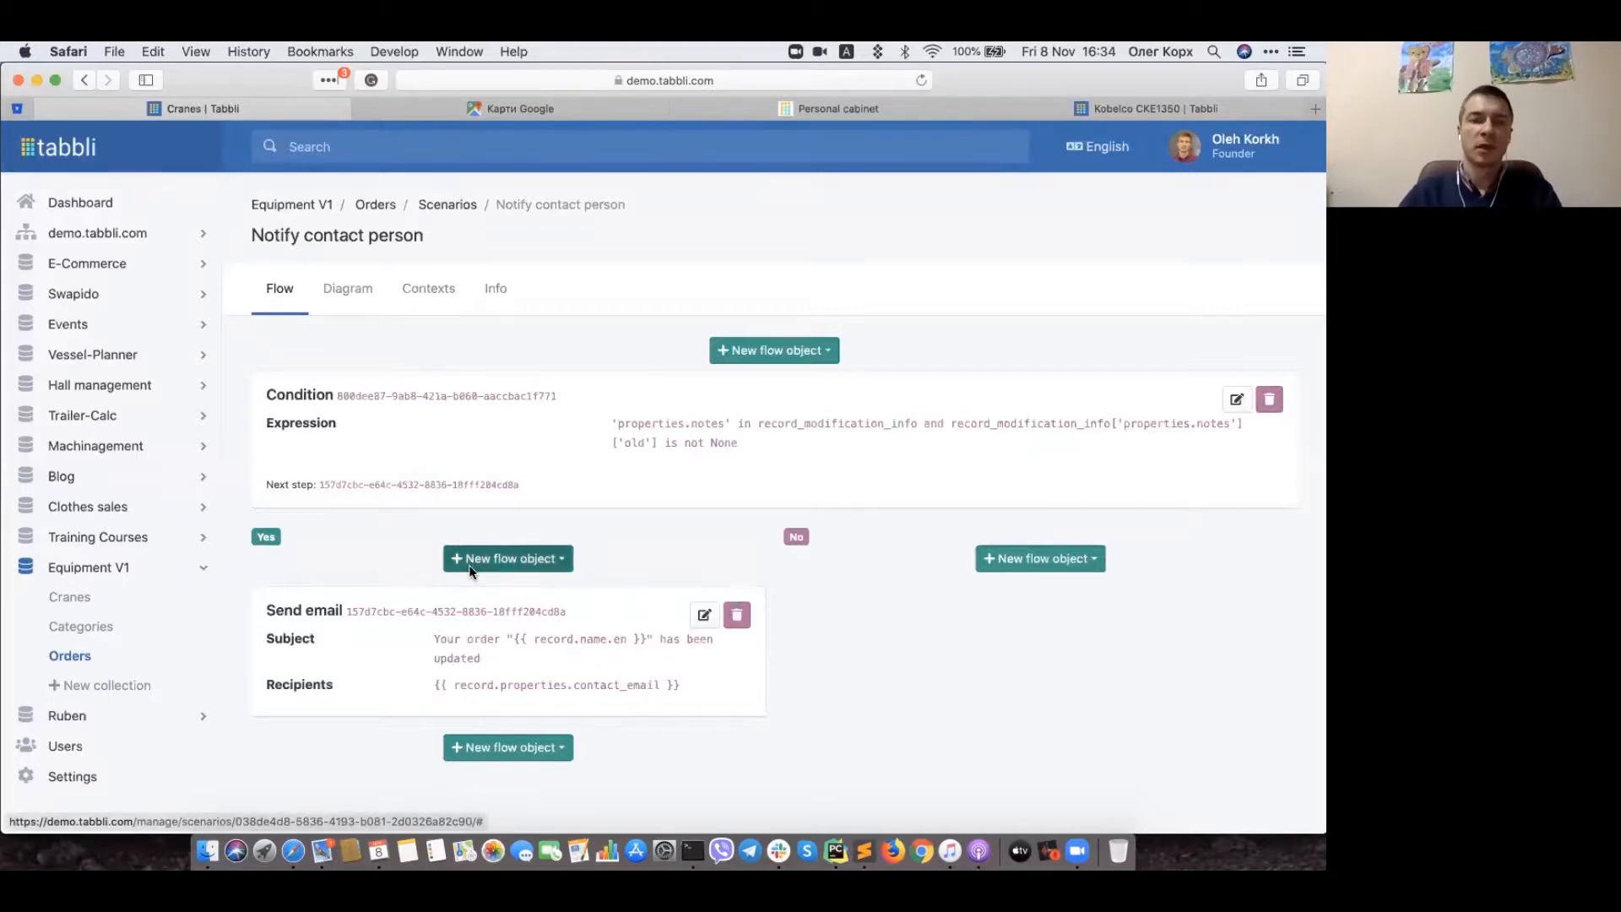
Step: Review the Send email step's message template and cancel without saving
left_click(707, 615)
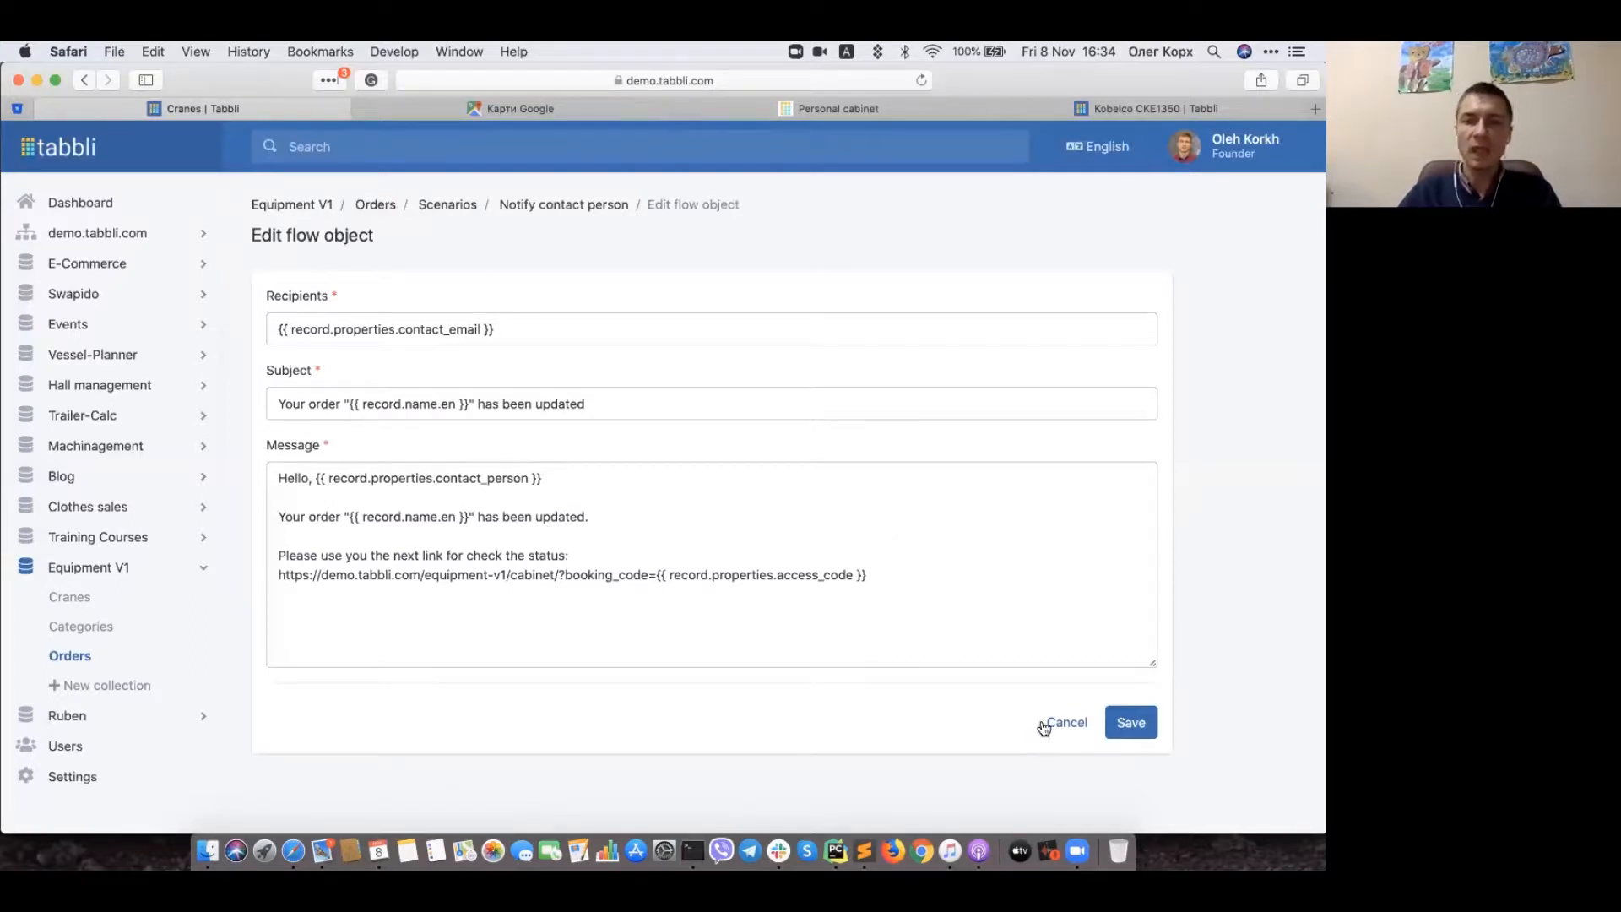
left_click(1056, 723)
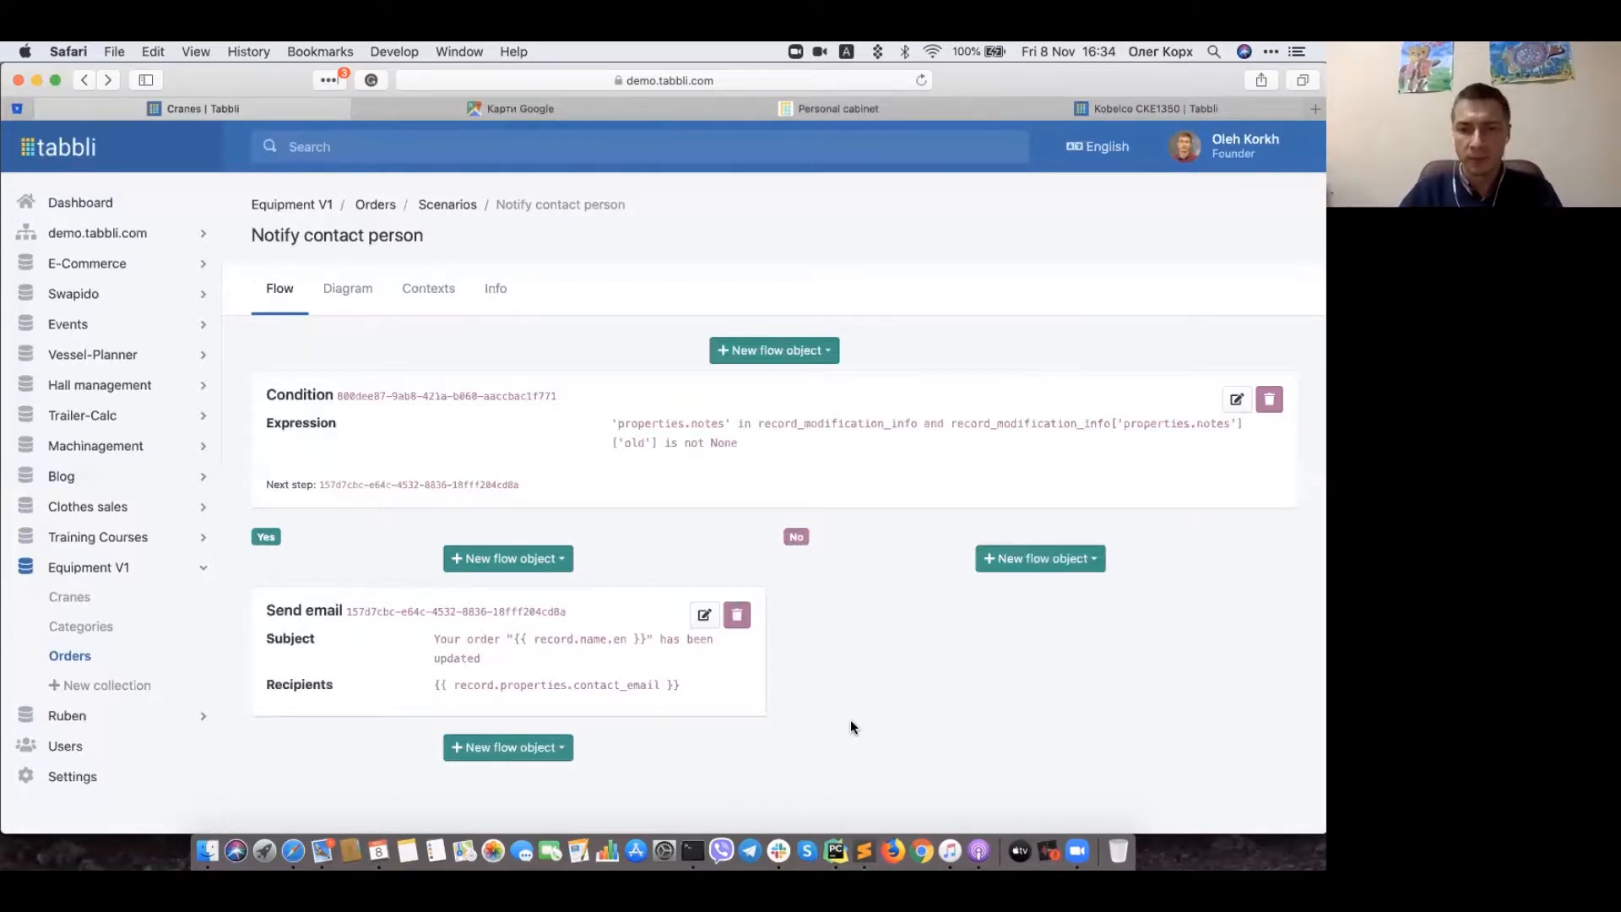
left_click(323, 844)
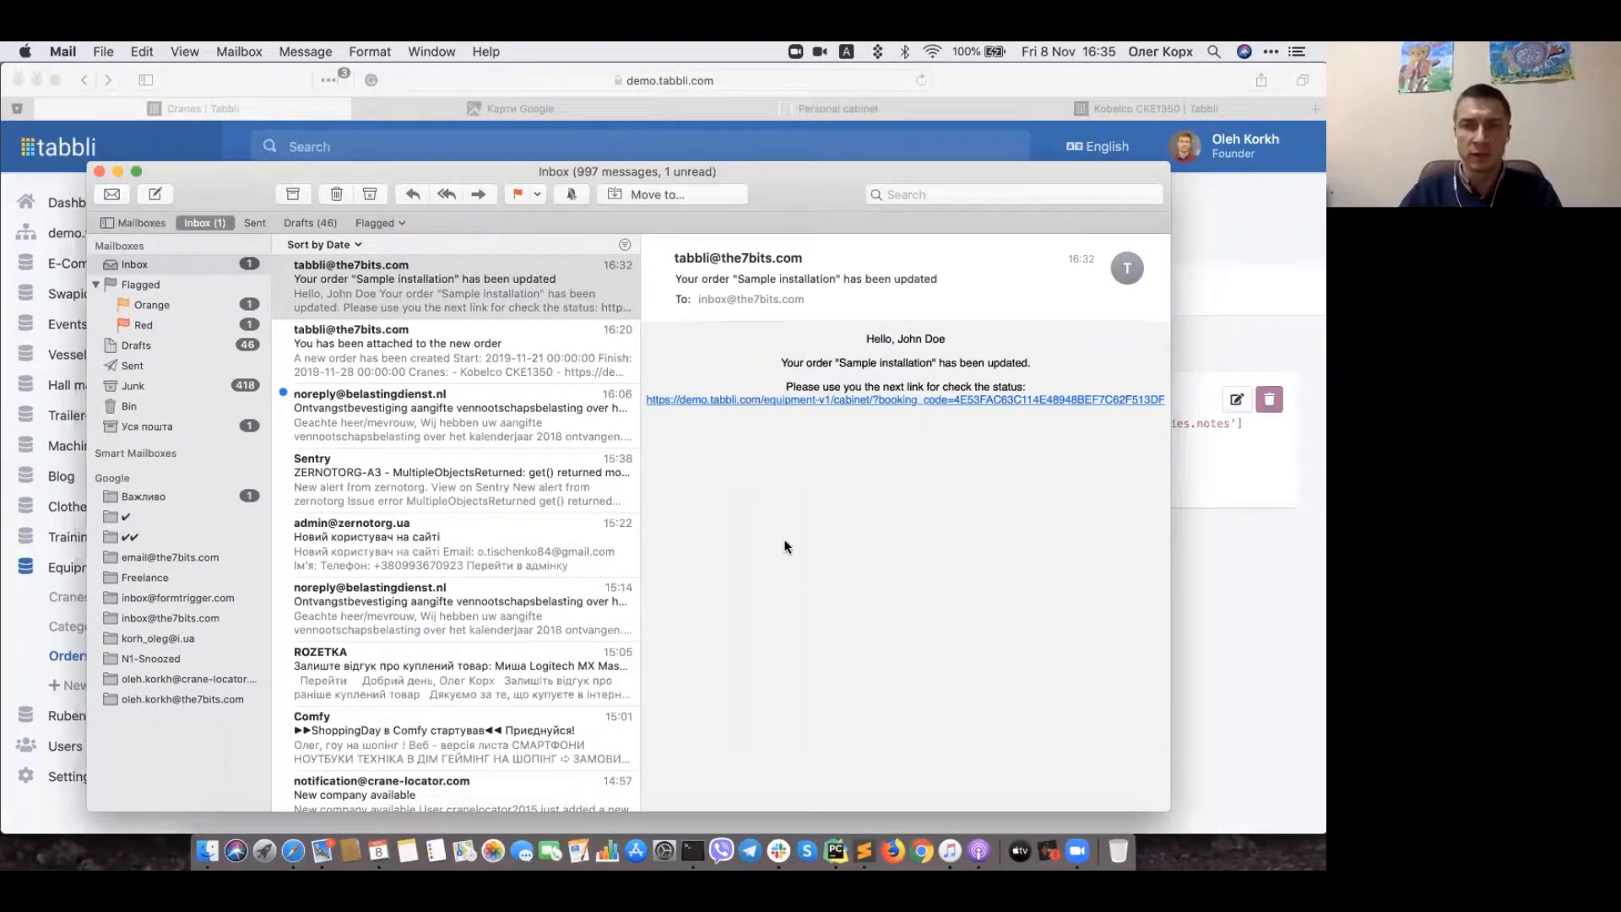
Step: Follow the booking status link in the 'Your order Sample installation has been updated' email
left_click(708, 400)
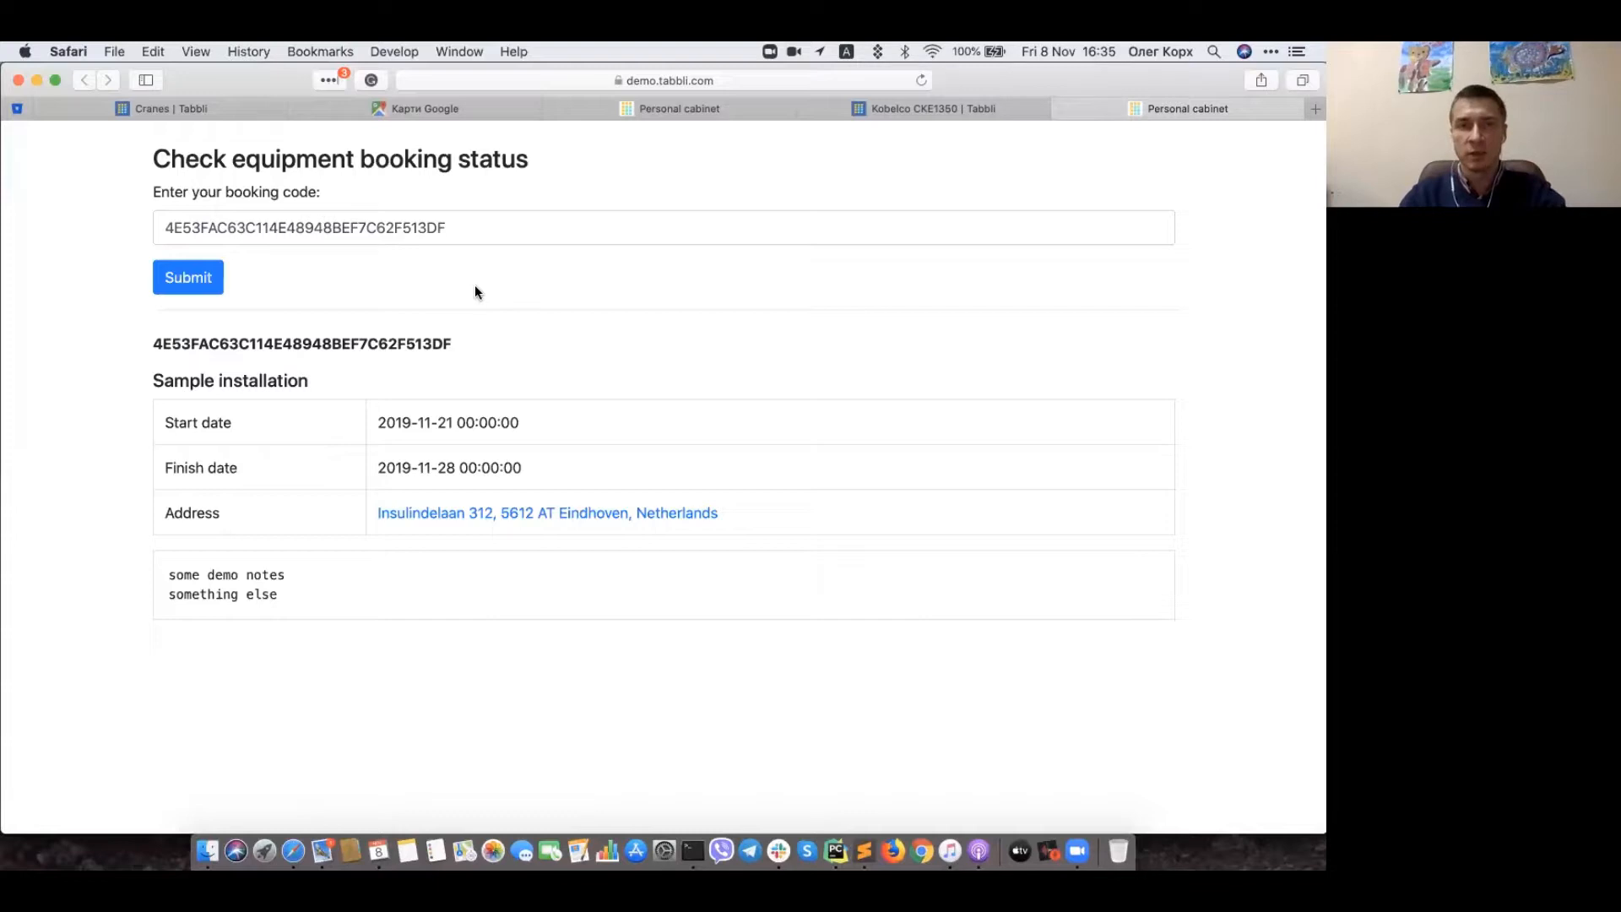
Step: Clear the booking code field in the personal cabinet and submit it empty
left_click_drag(467, 226, 113, 209)
key("super+c")
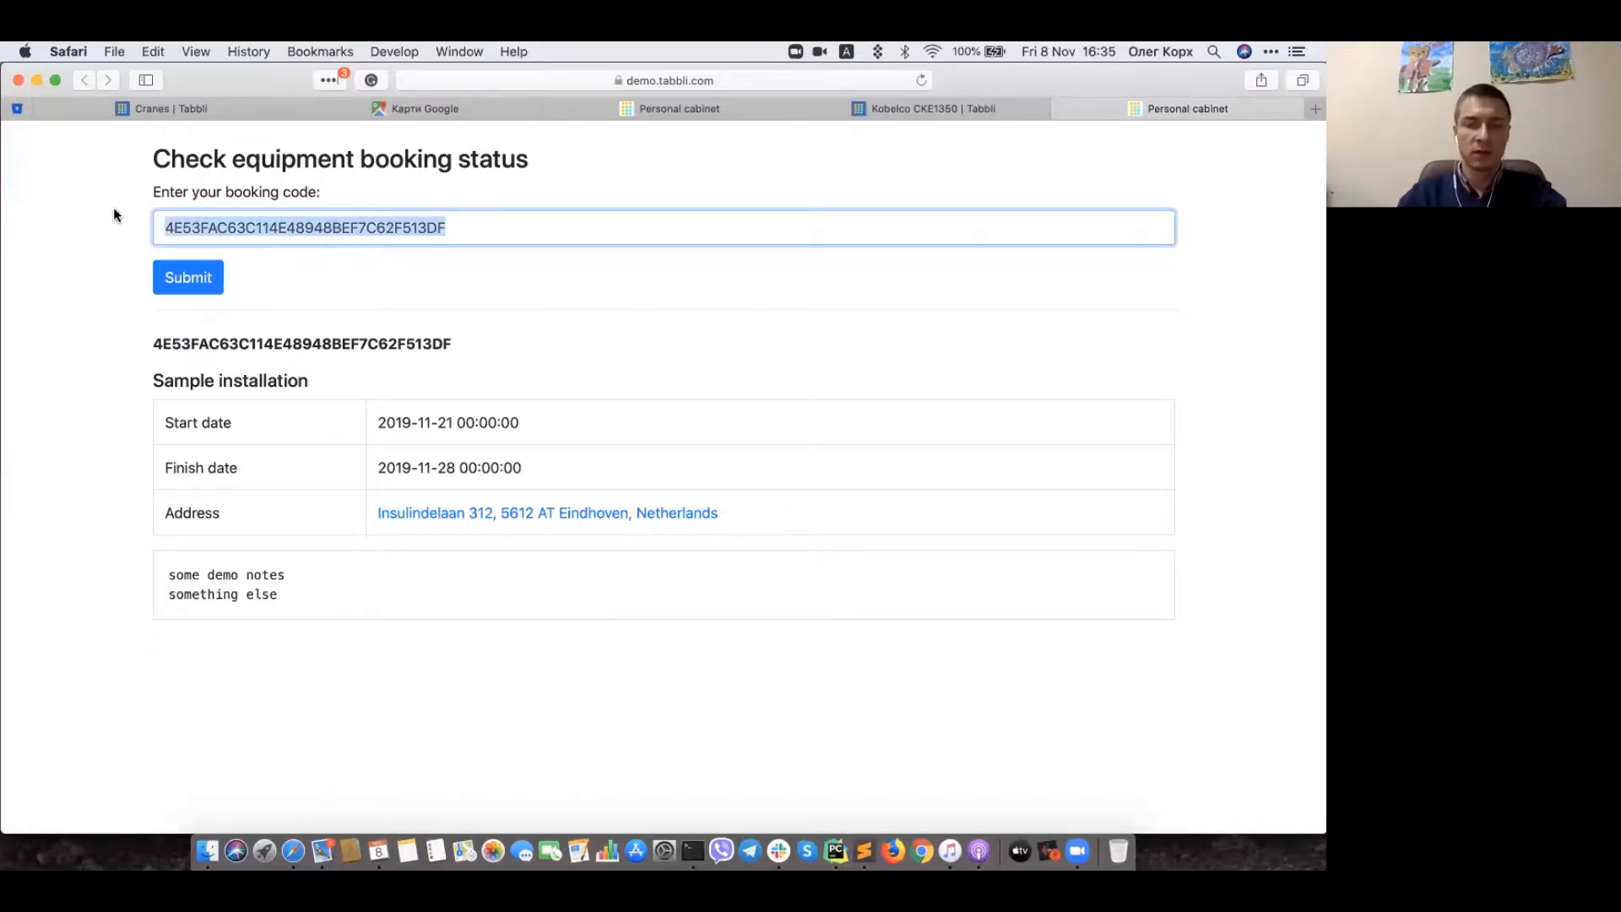
key("BackSpace")
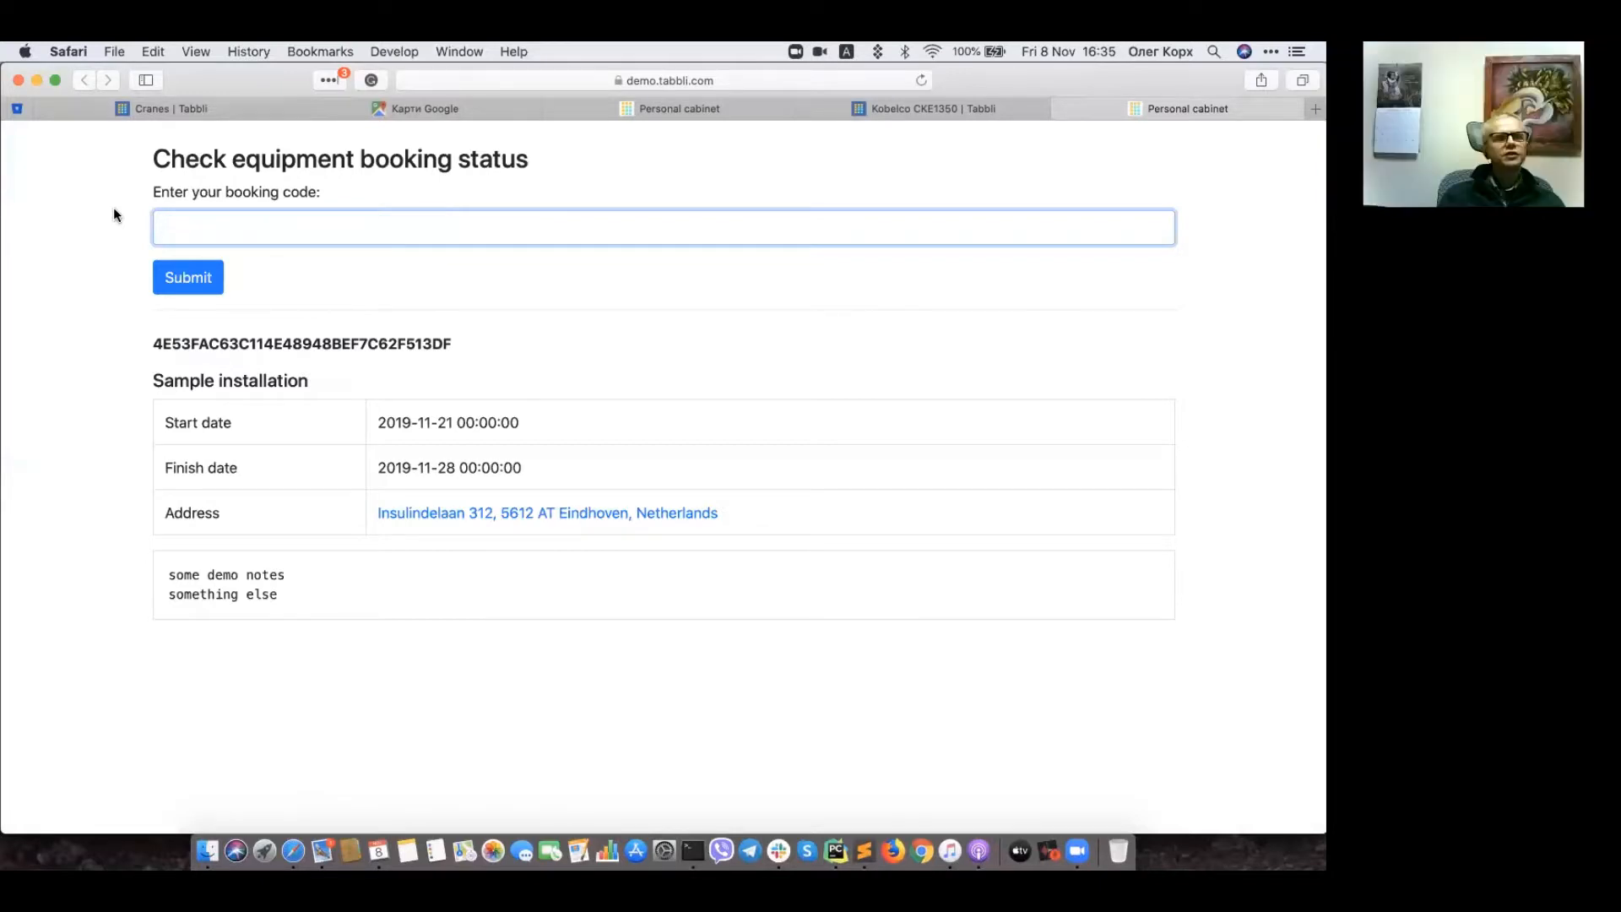
left_click(193, 281)
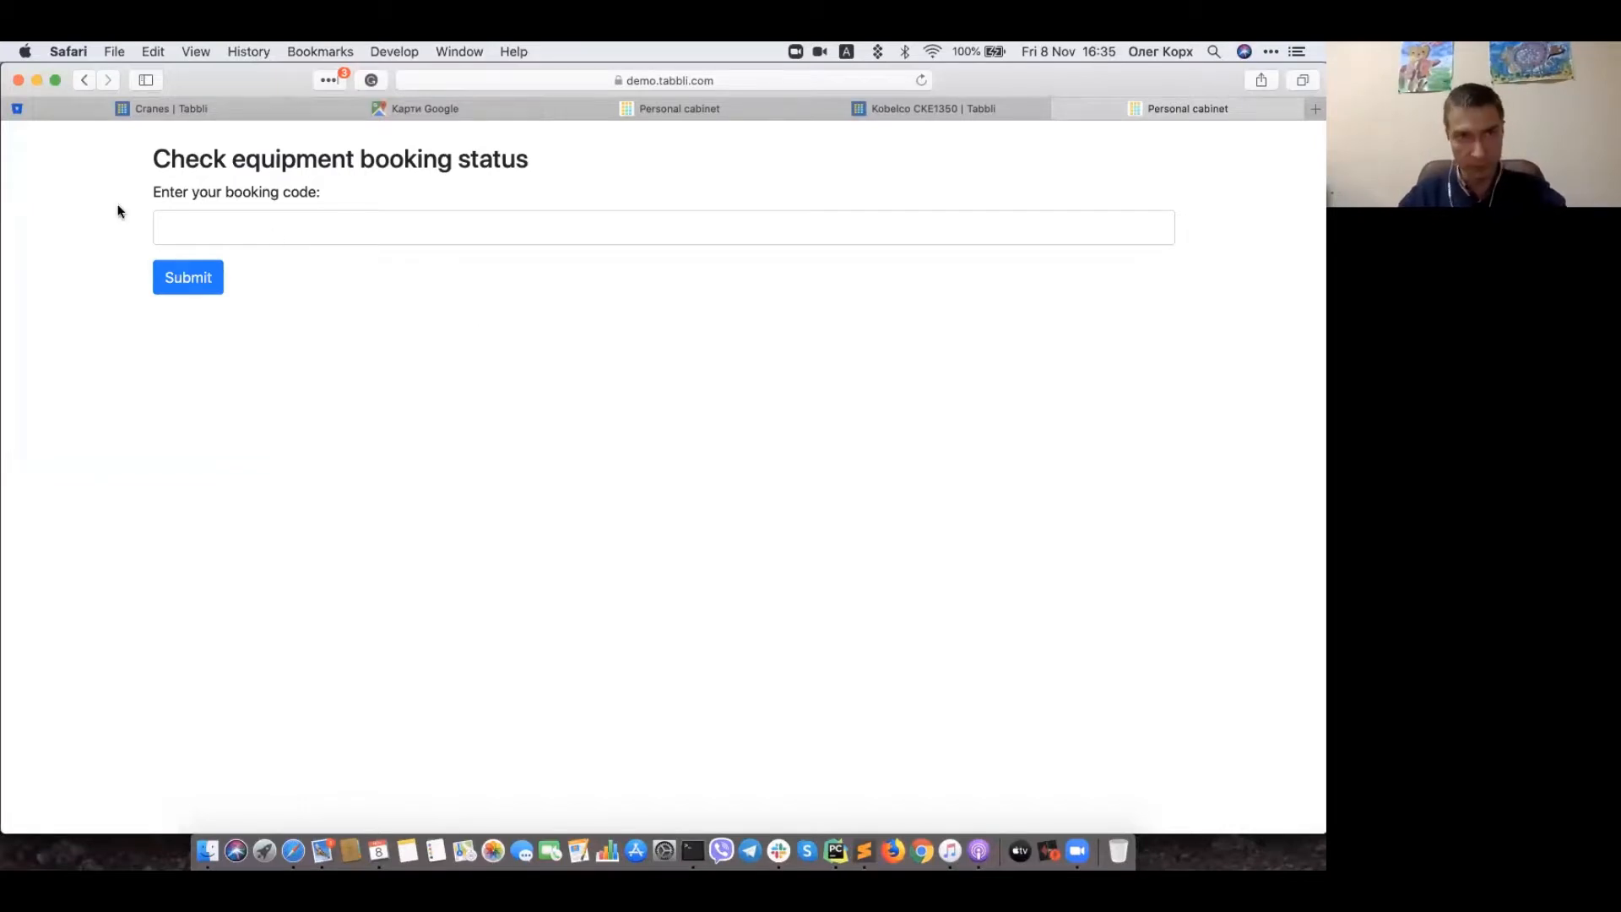
Step: Paste the Sample installation access code and submit it to view the booking details
left_click(260, 236)
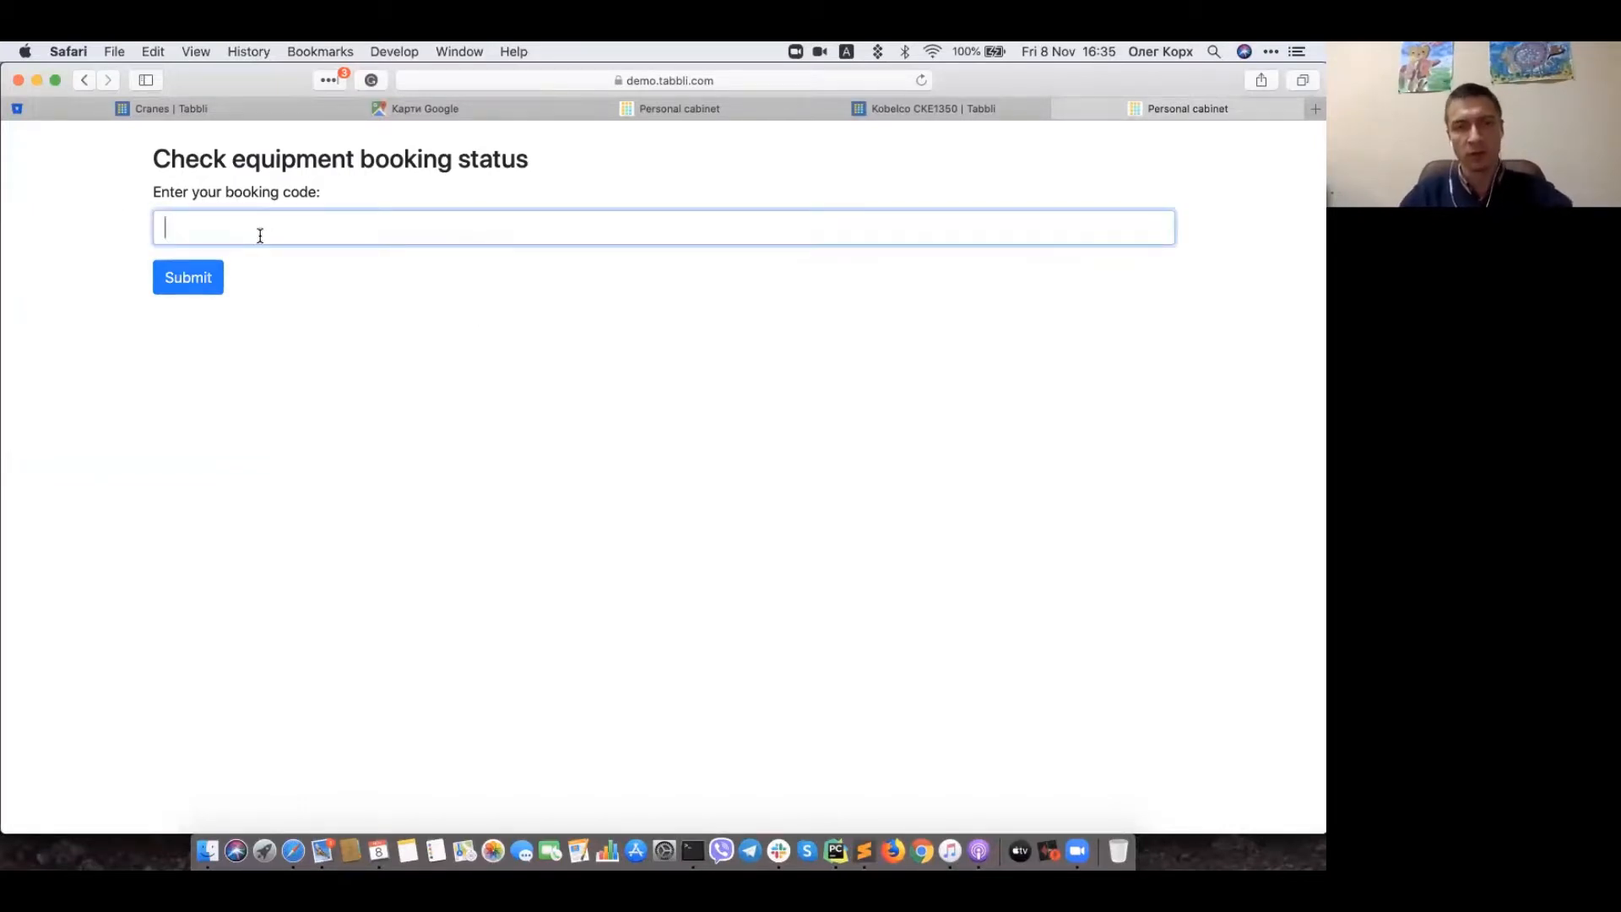
key("super+v")
left_click(180, 281)
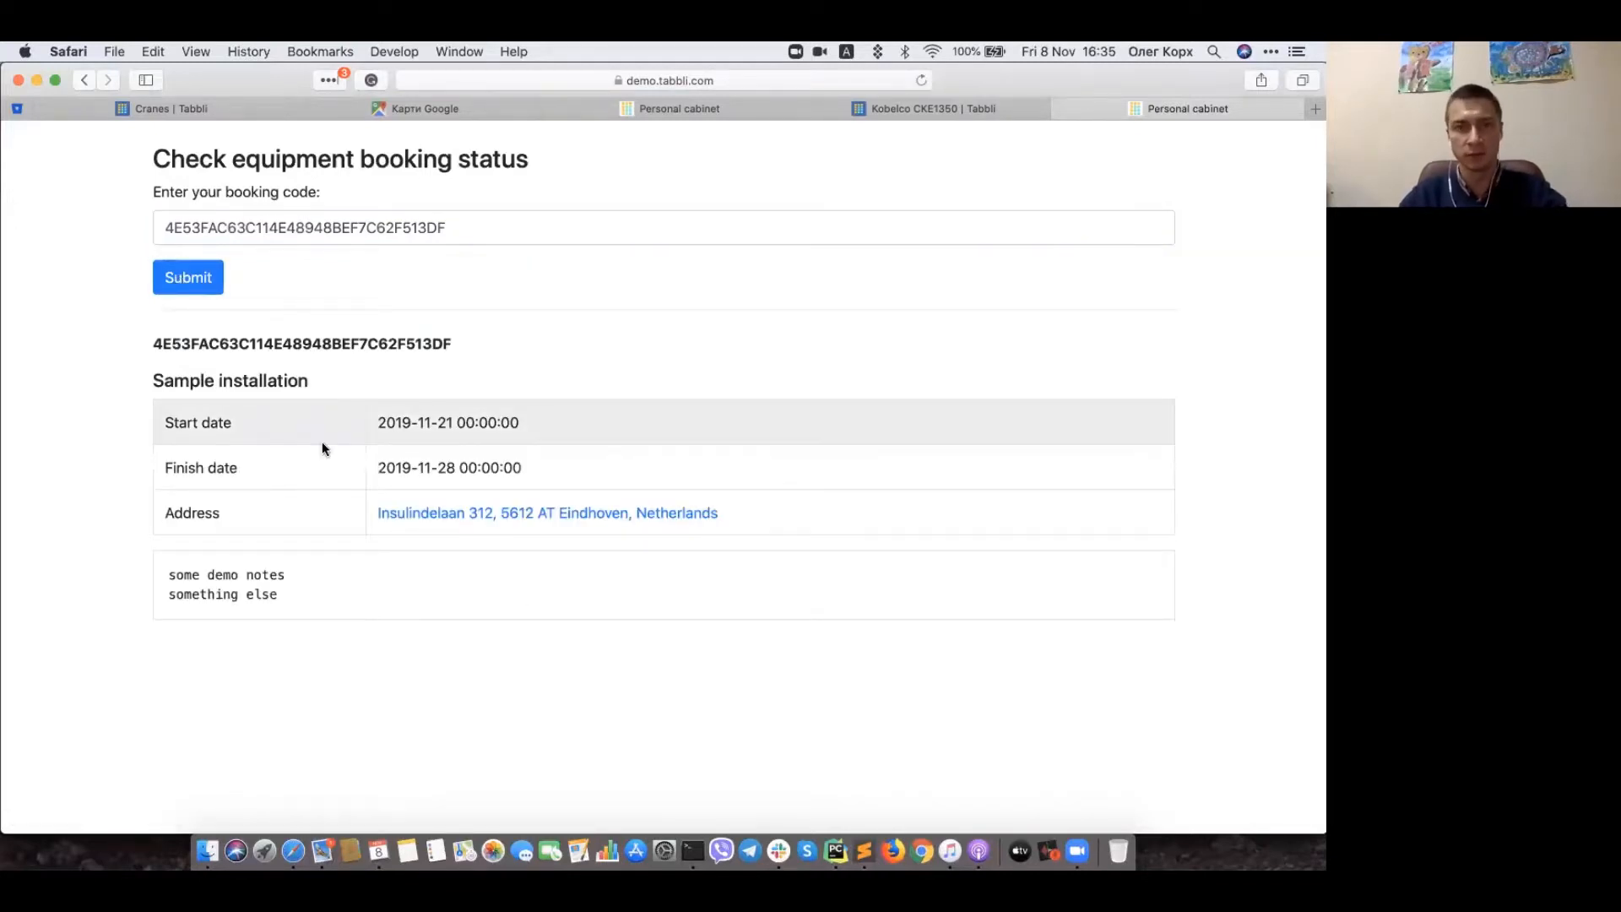
left_click(161, 106)
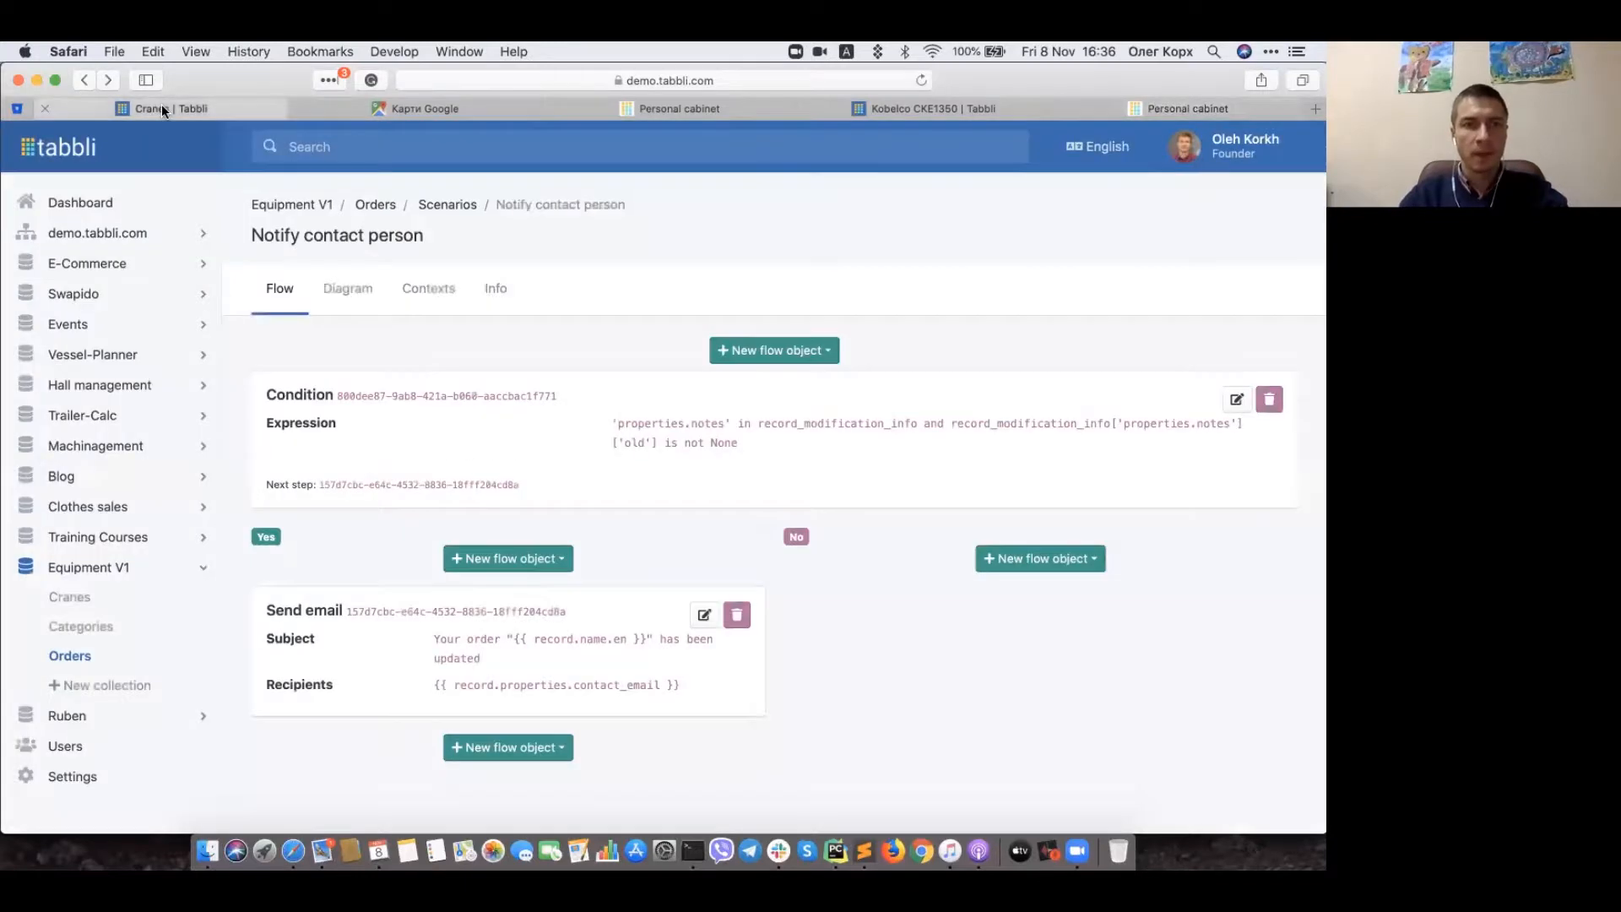
Step: From the Orders collection's properties list, open Computation options for the Access code property
left_click(376, 204)
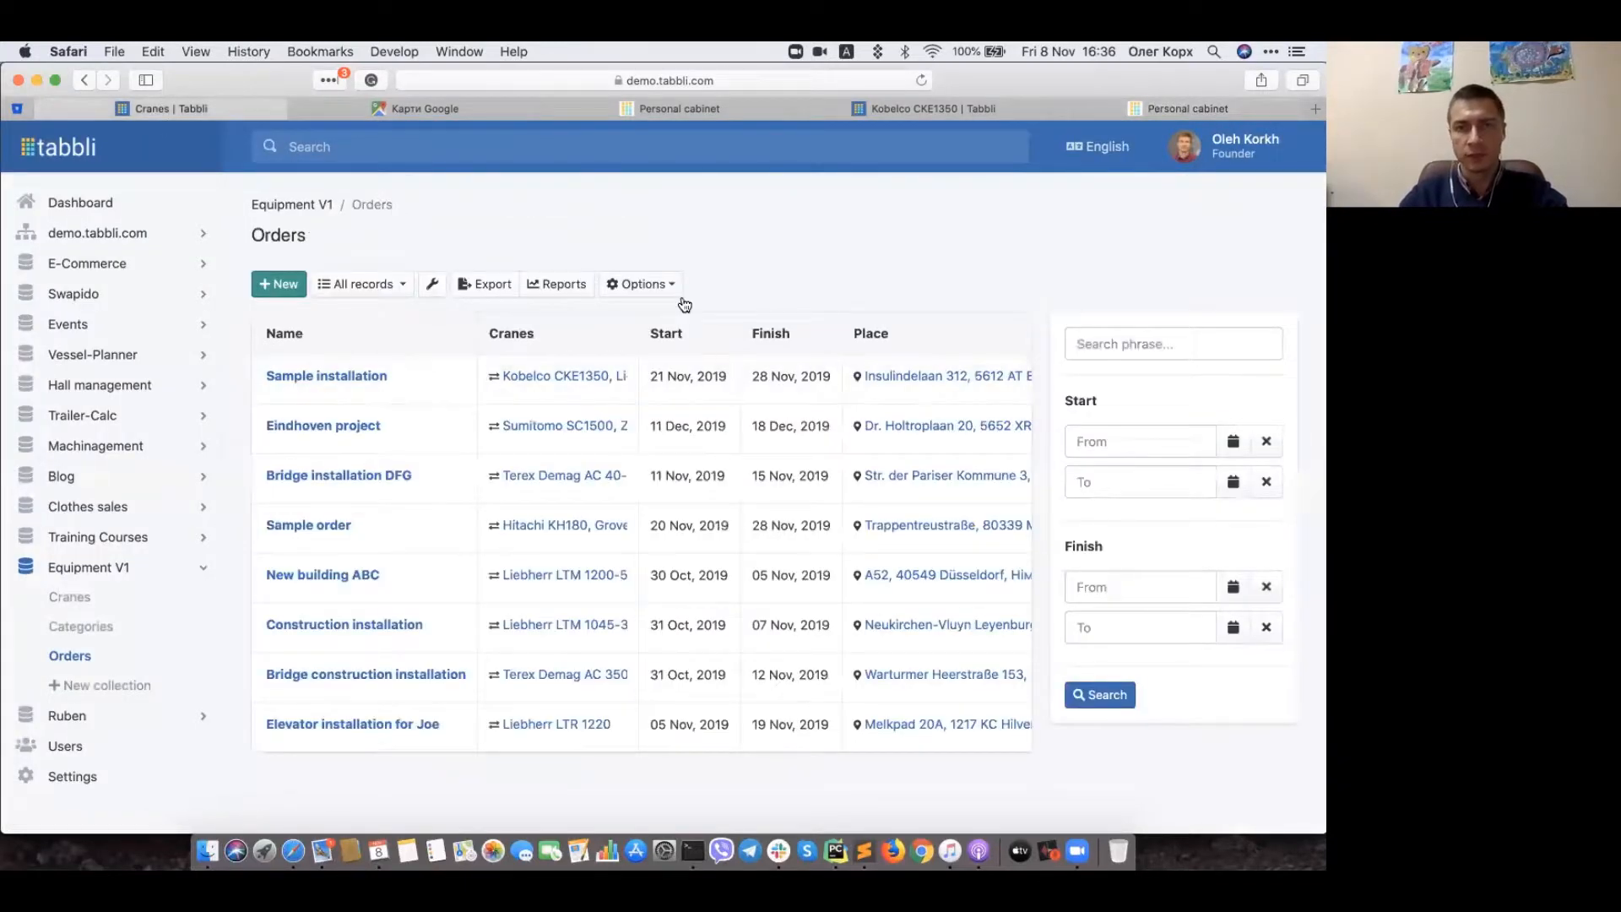
left_click(652, 287)
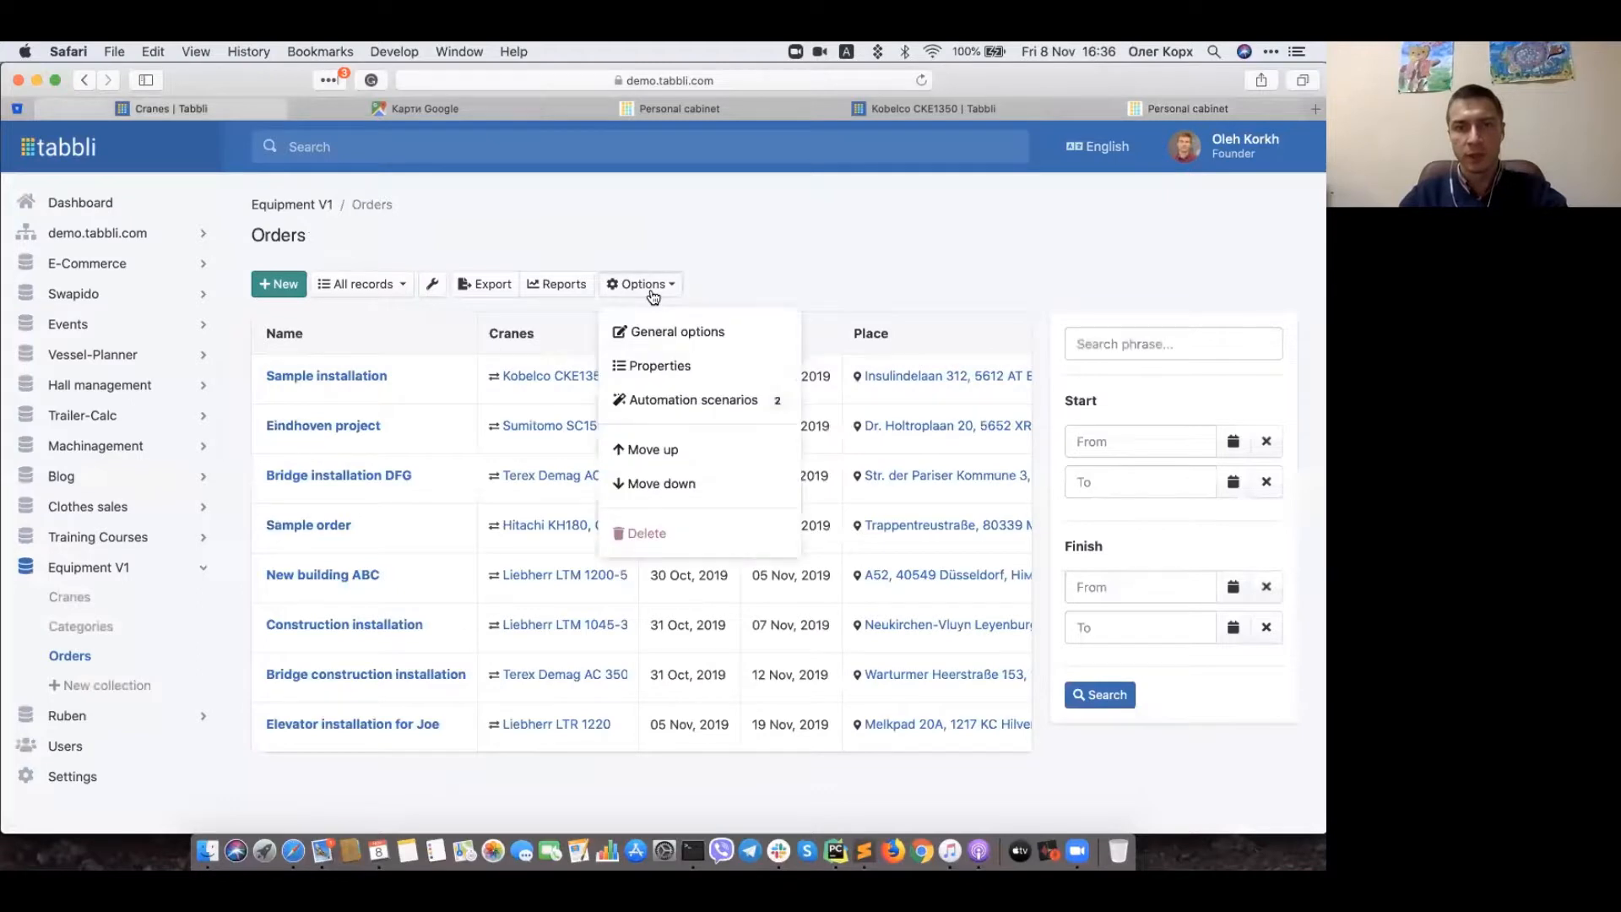
left_click(652, 365)
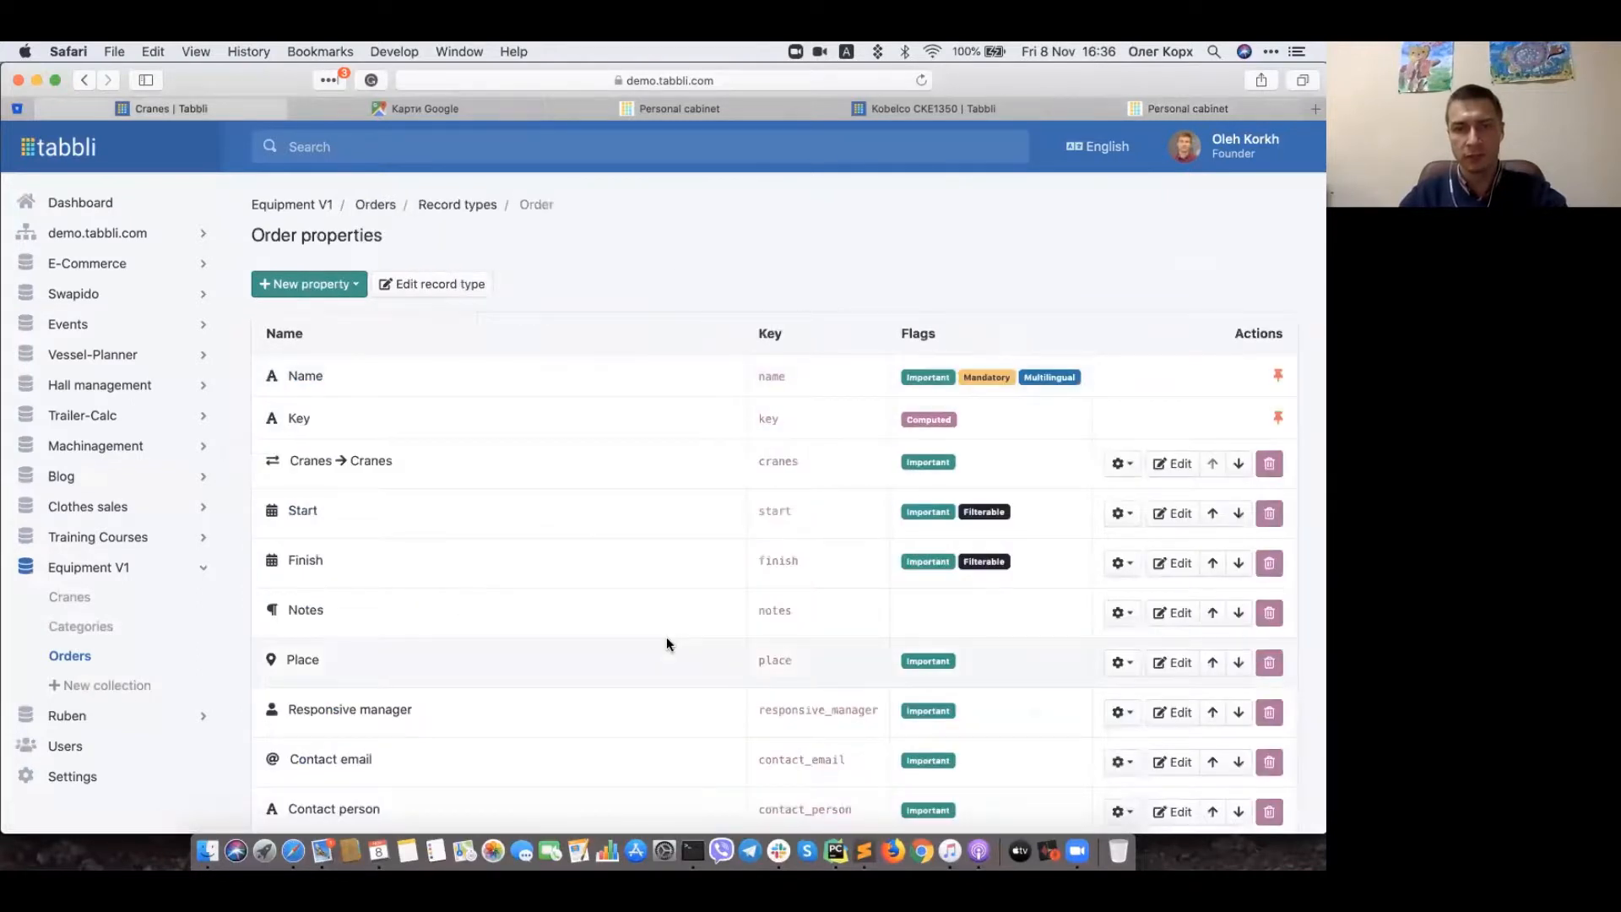
scroll(666, 644, "down", 3)
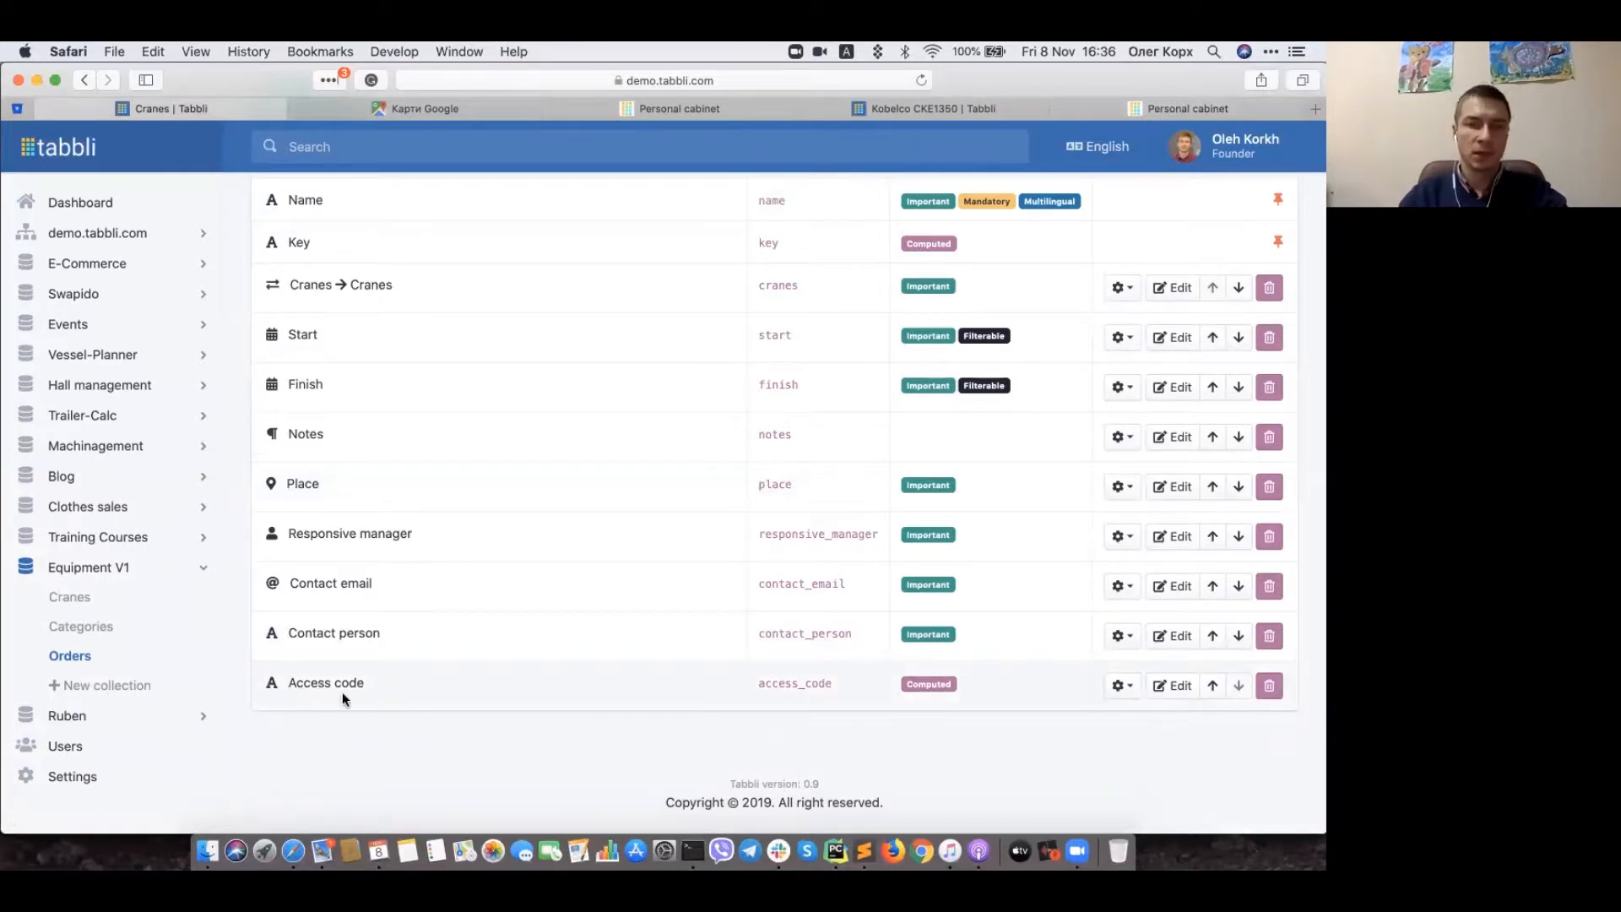
scroll(342, 692, "up", 1)
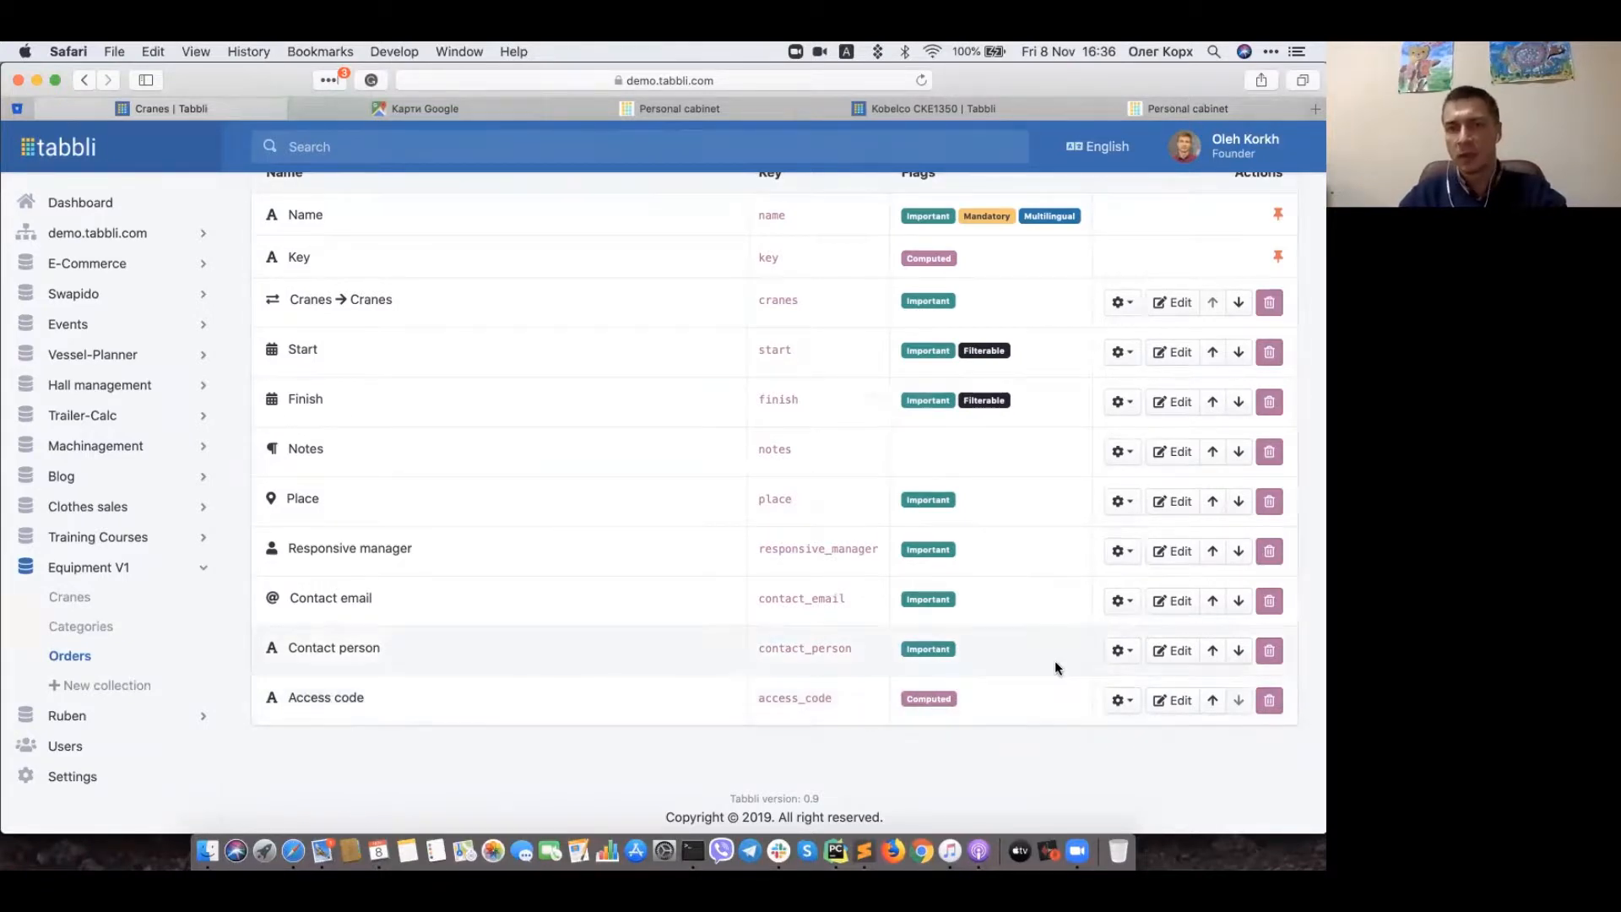
left_click(1121, 700)
scroll(1127, 705, "down", 1)
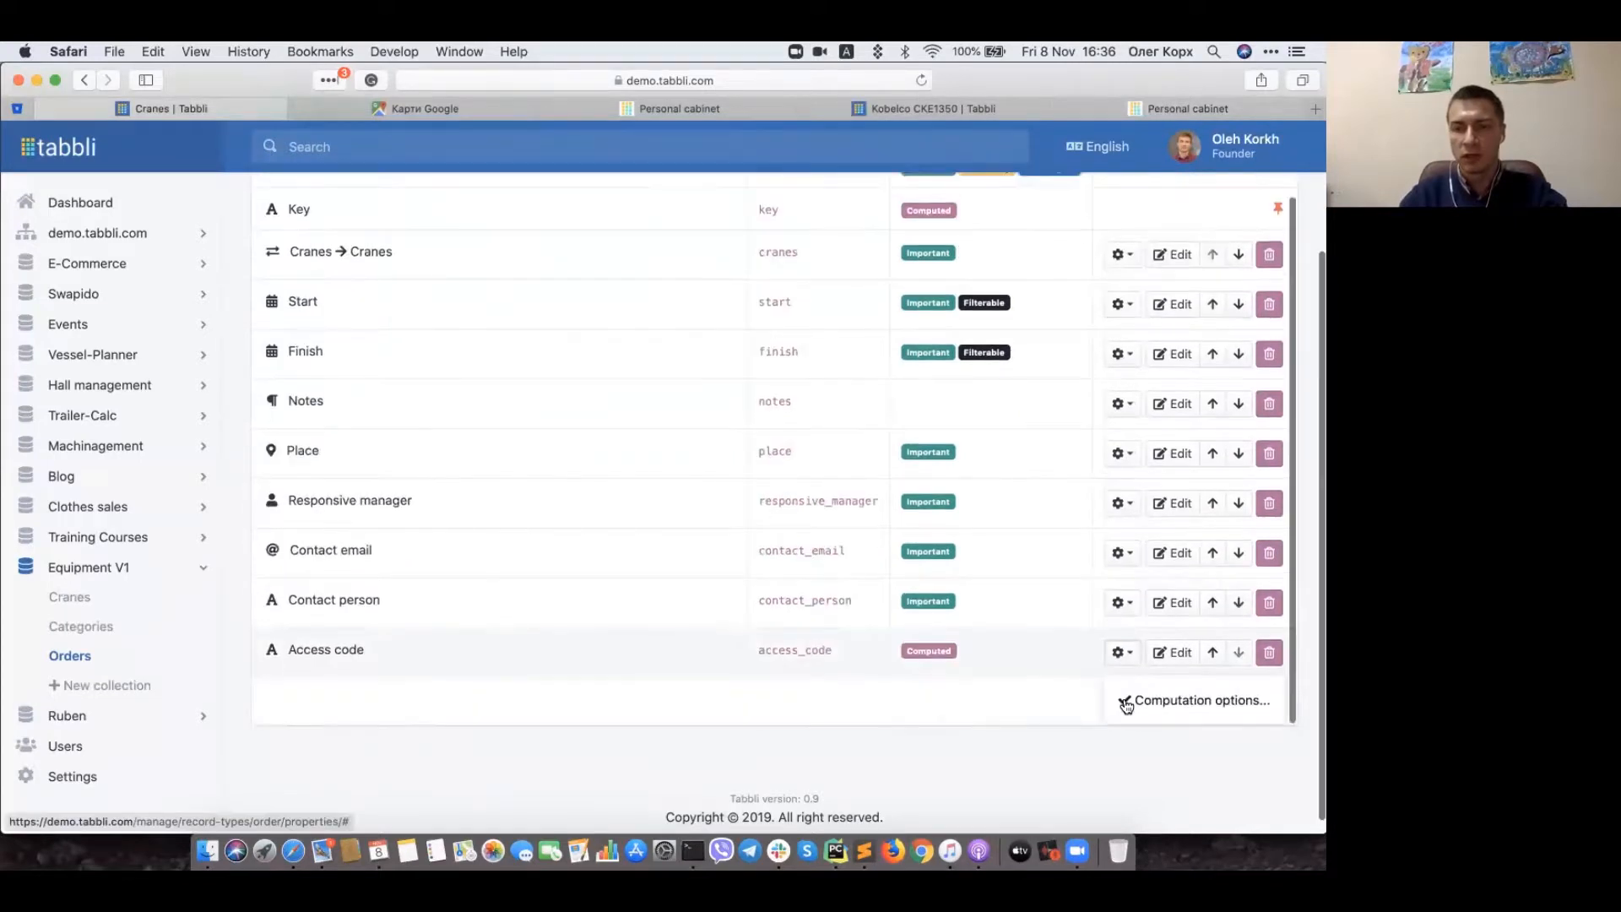
left_click(1126, 704)
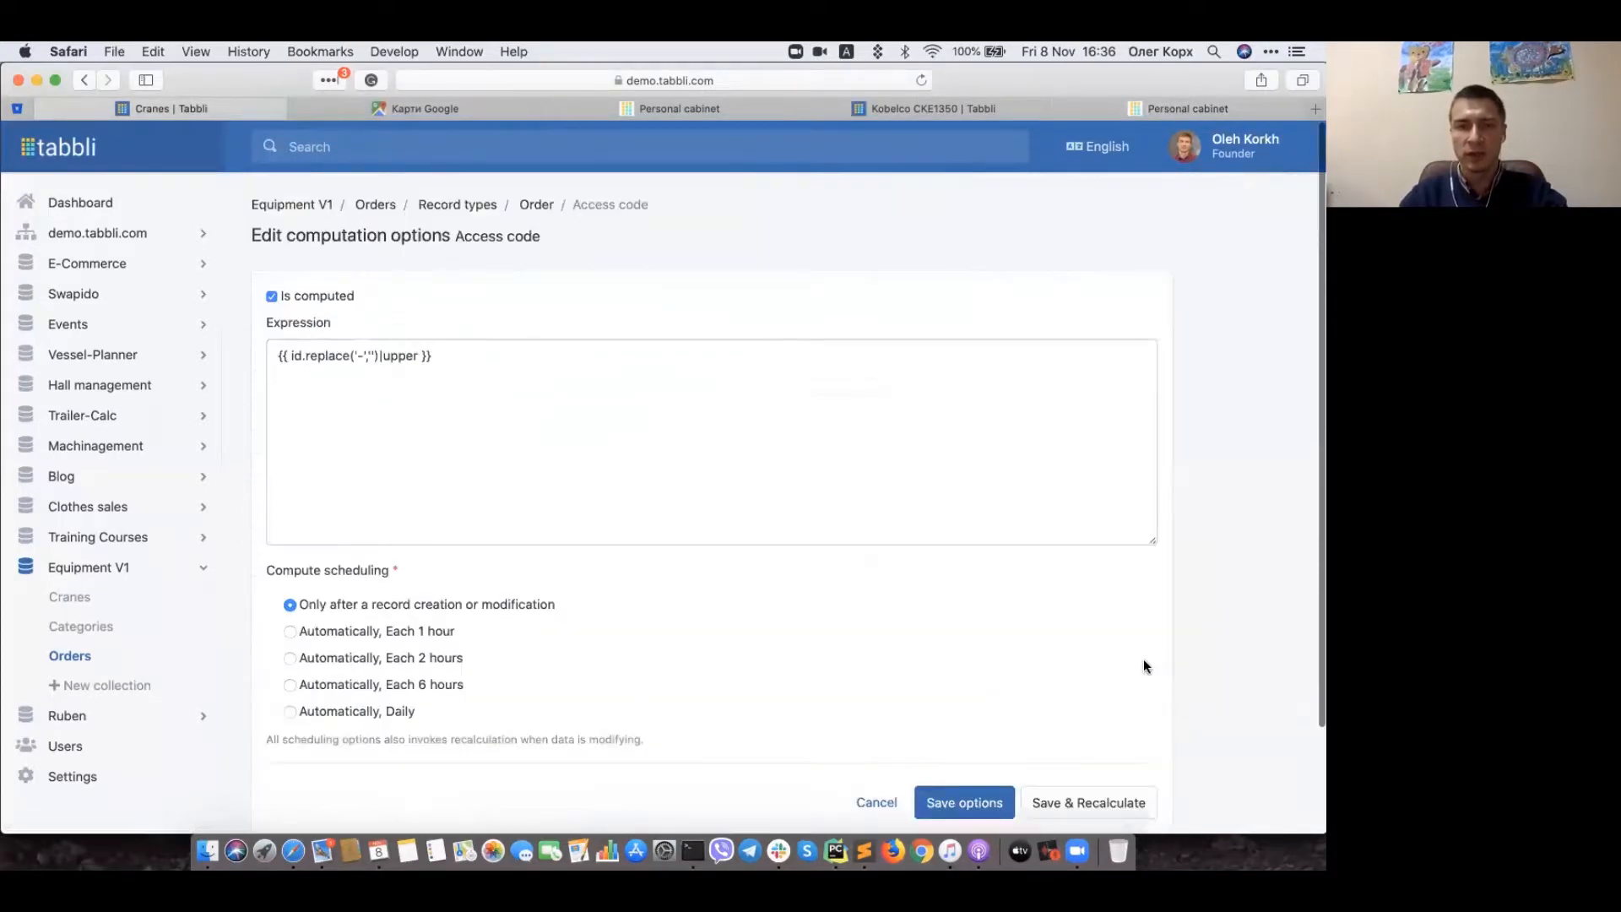
Step: Select and review the Access code expression {{ id.replace('-','')|upper }} without editing it
left_click(481, 357)
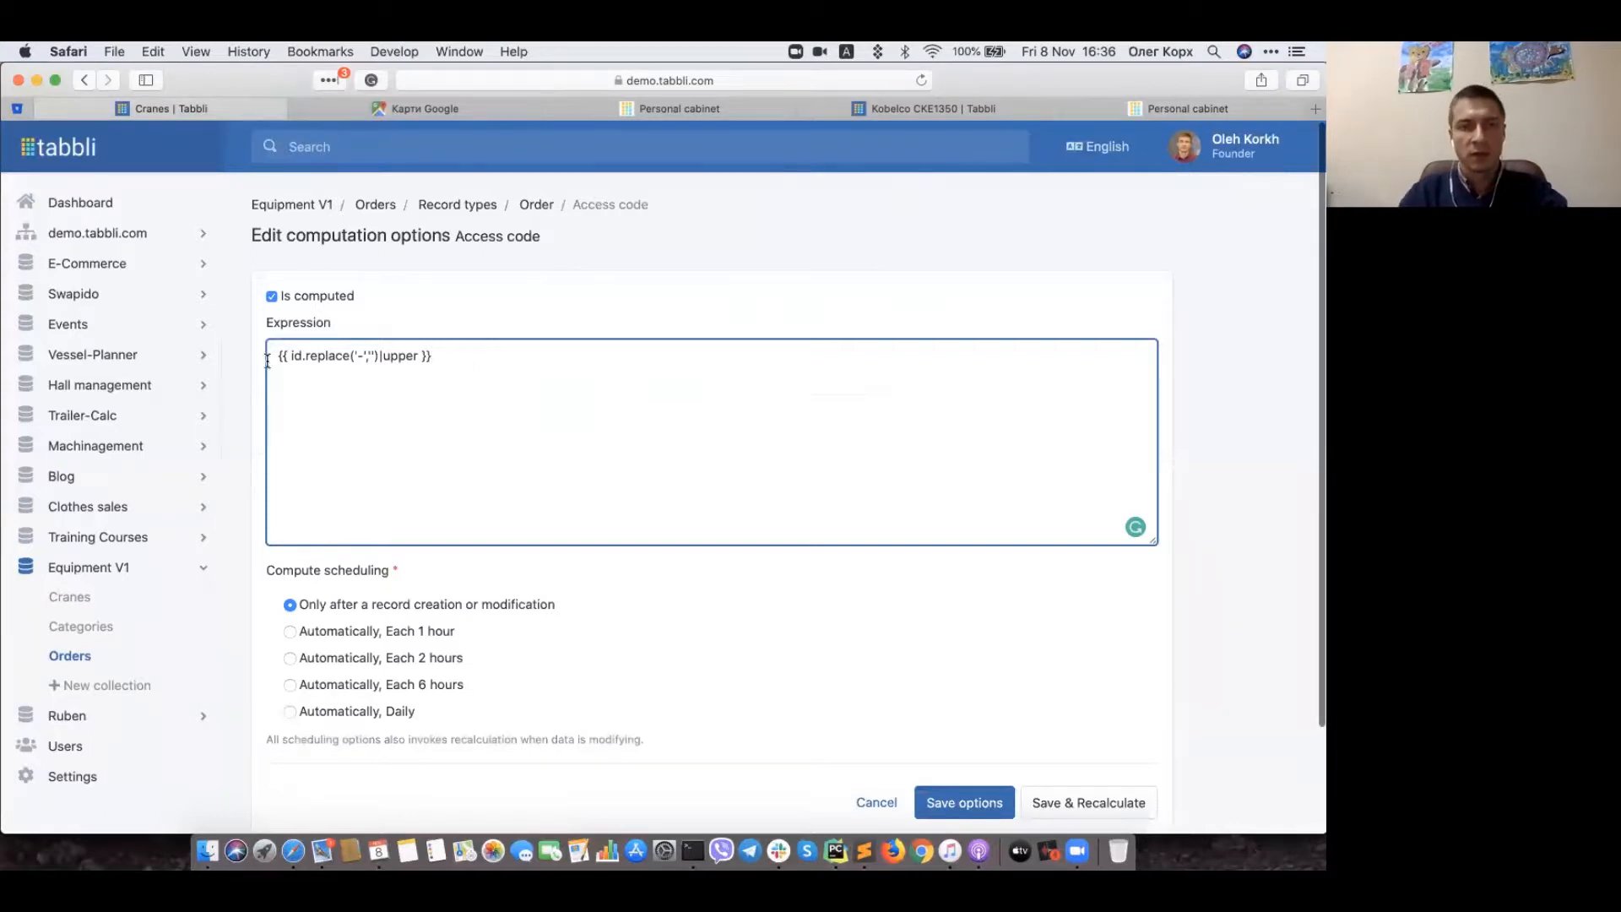
left_click_drag(277, 361, 495, 354)
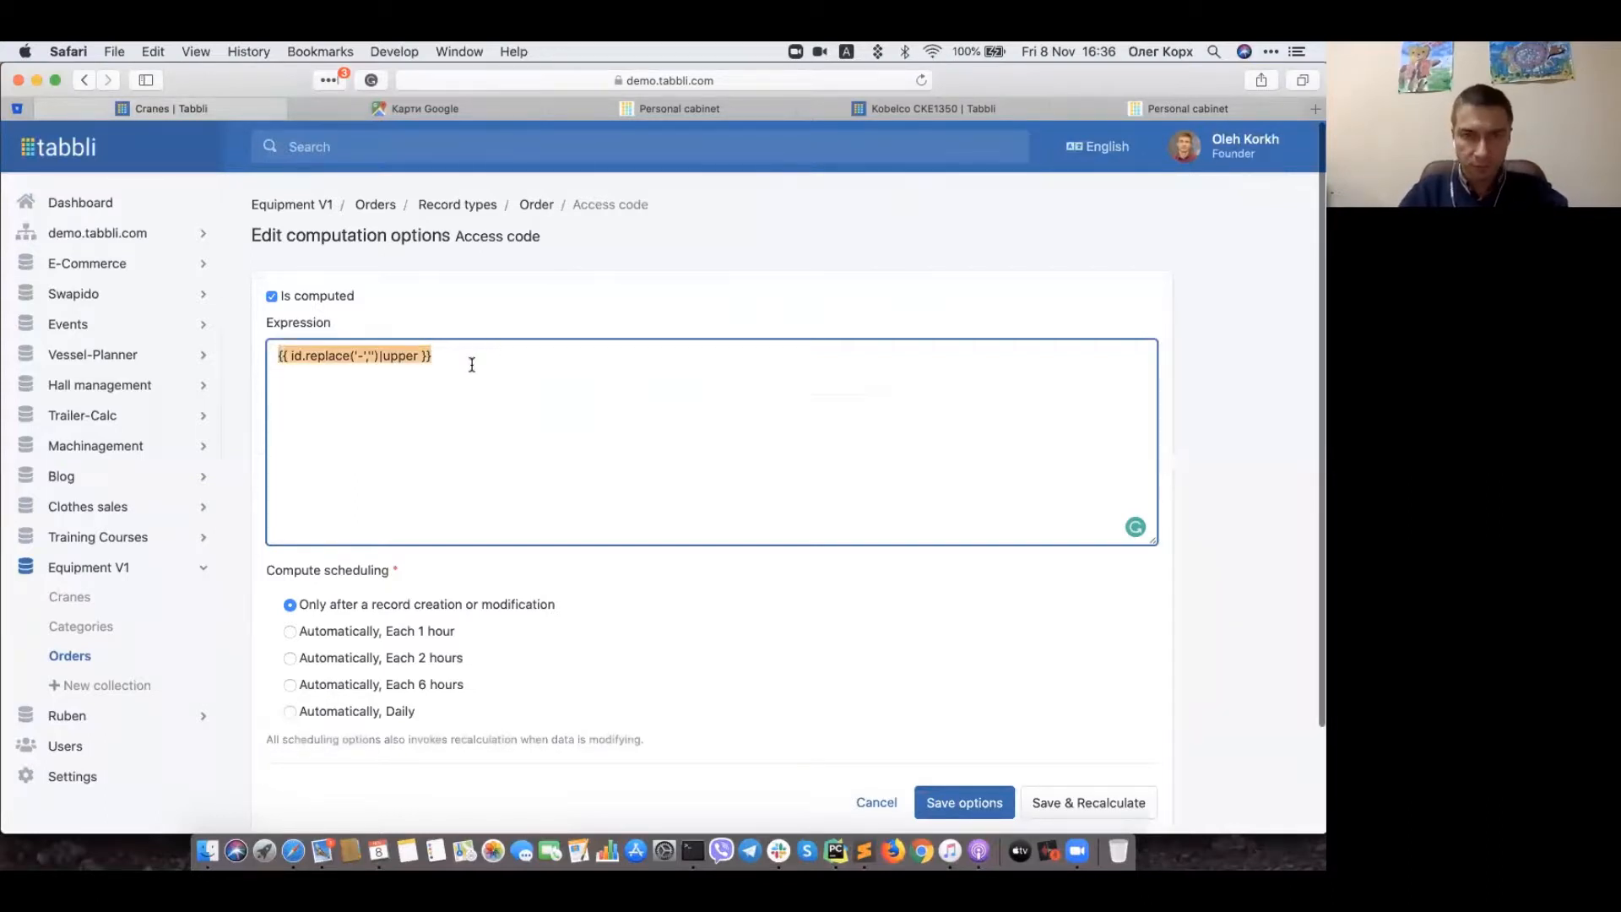
left_click(472, 363)
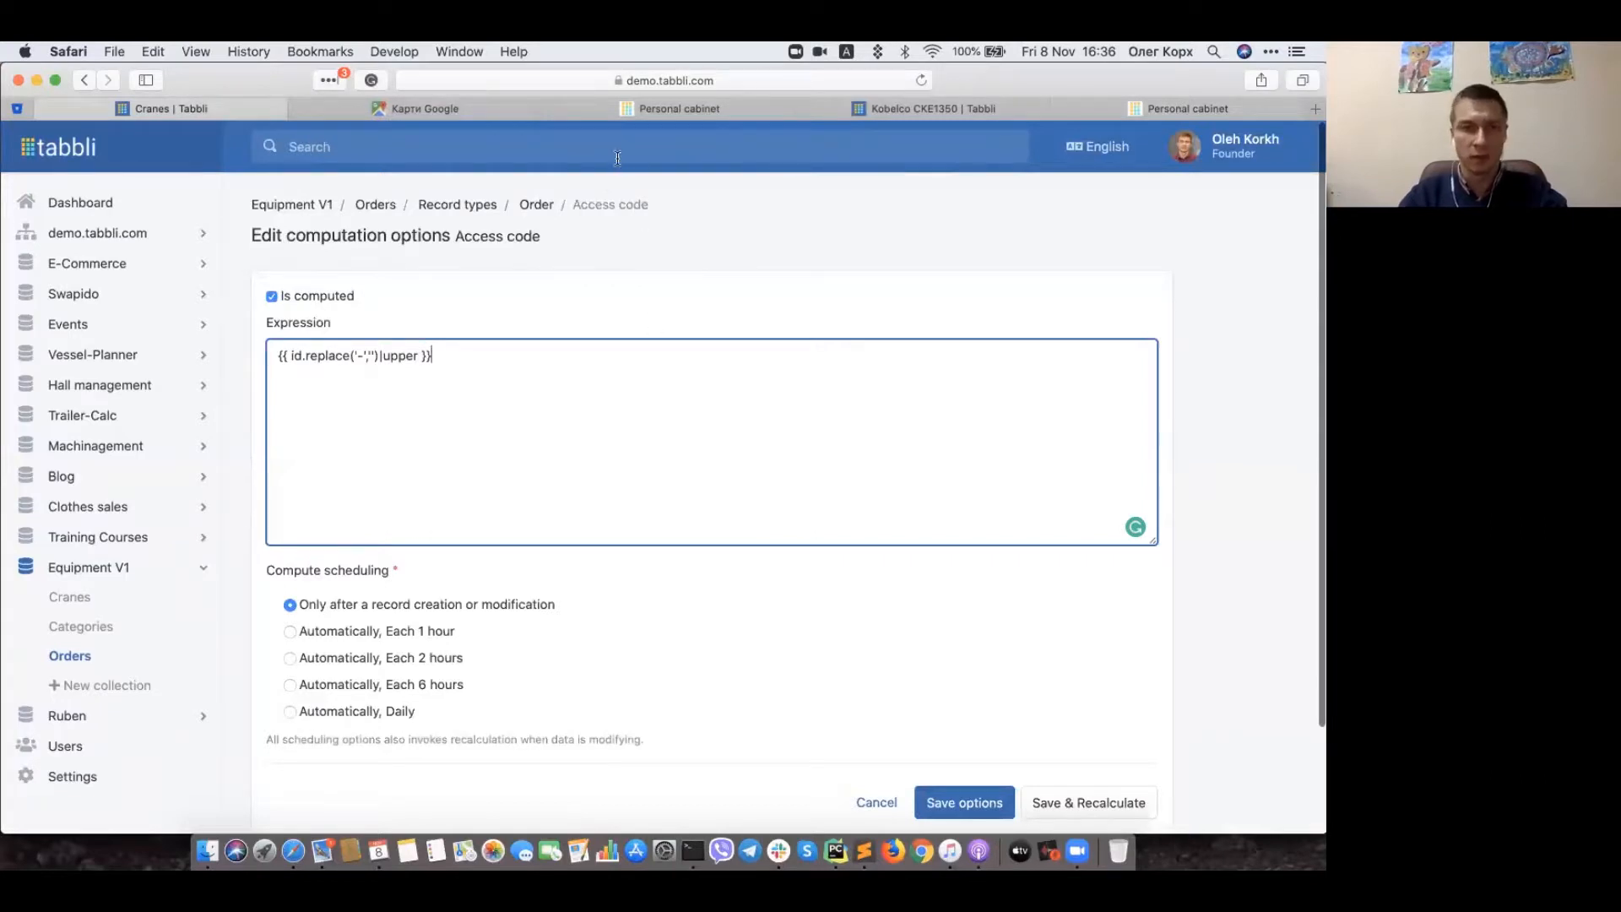
Step: Open the Sample installation order and select its access code
left_click(371, 205)
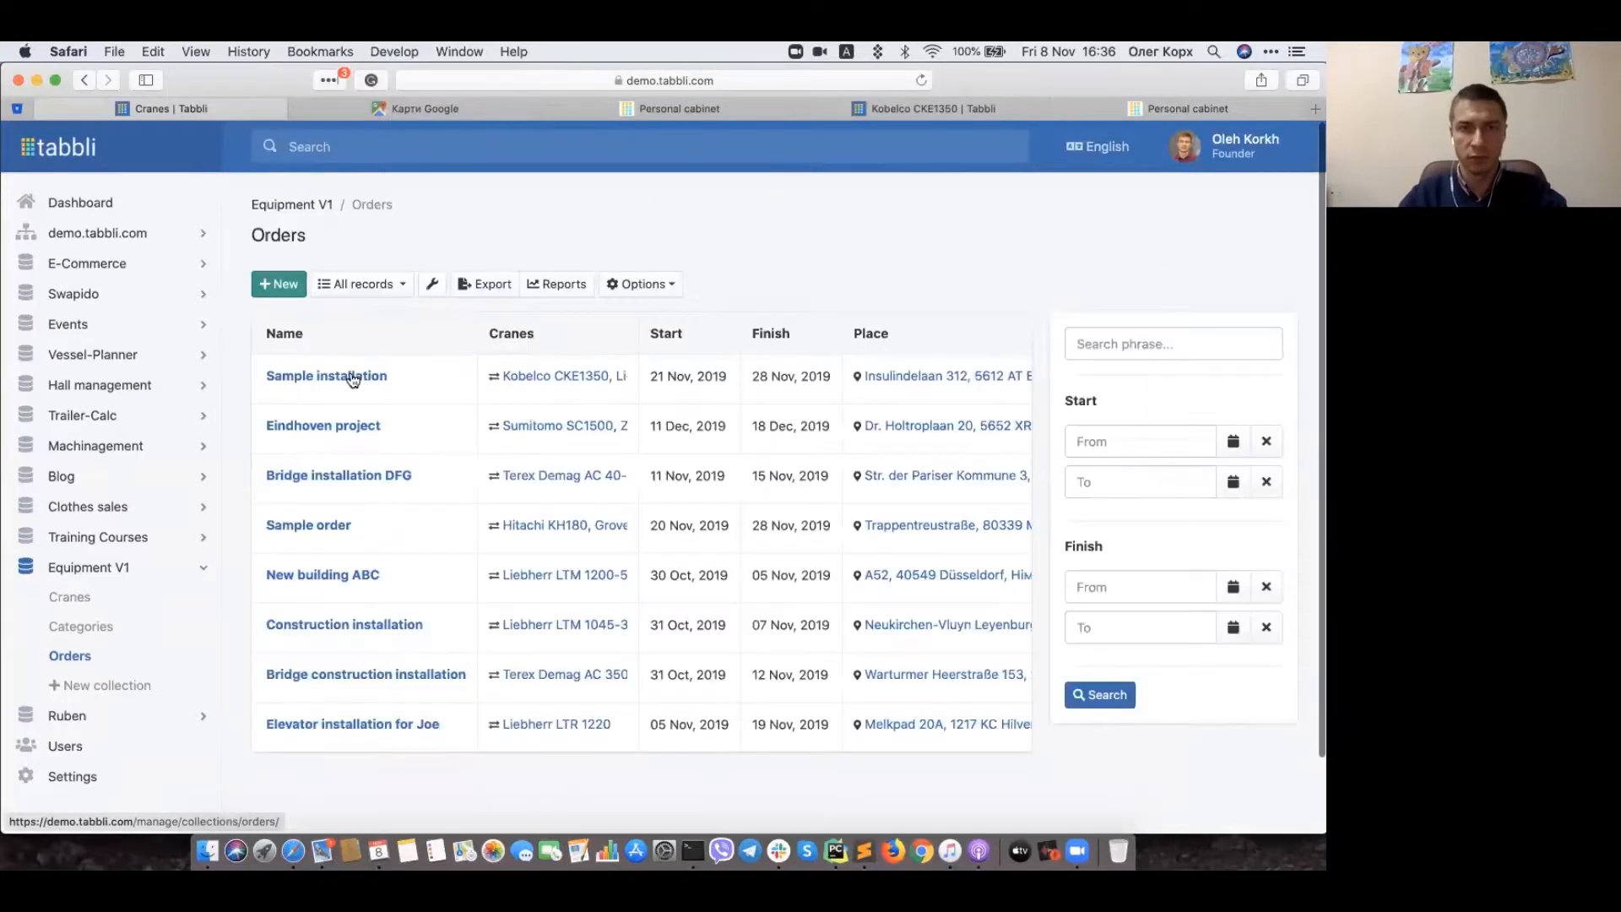
left_click(349, 377)
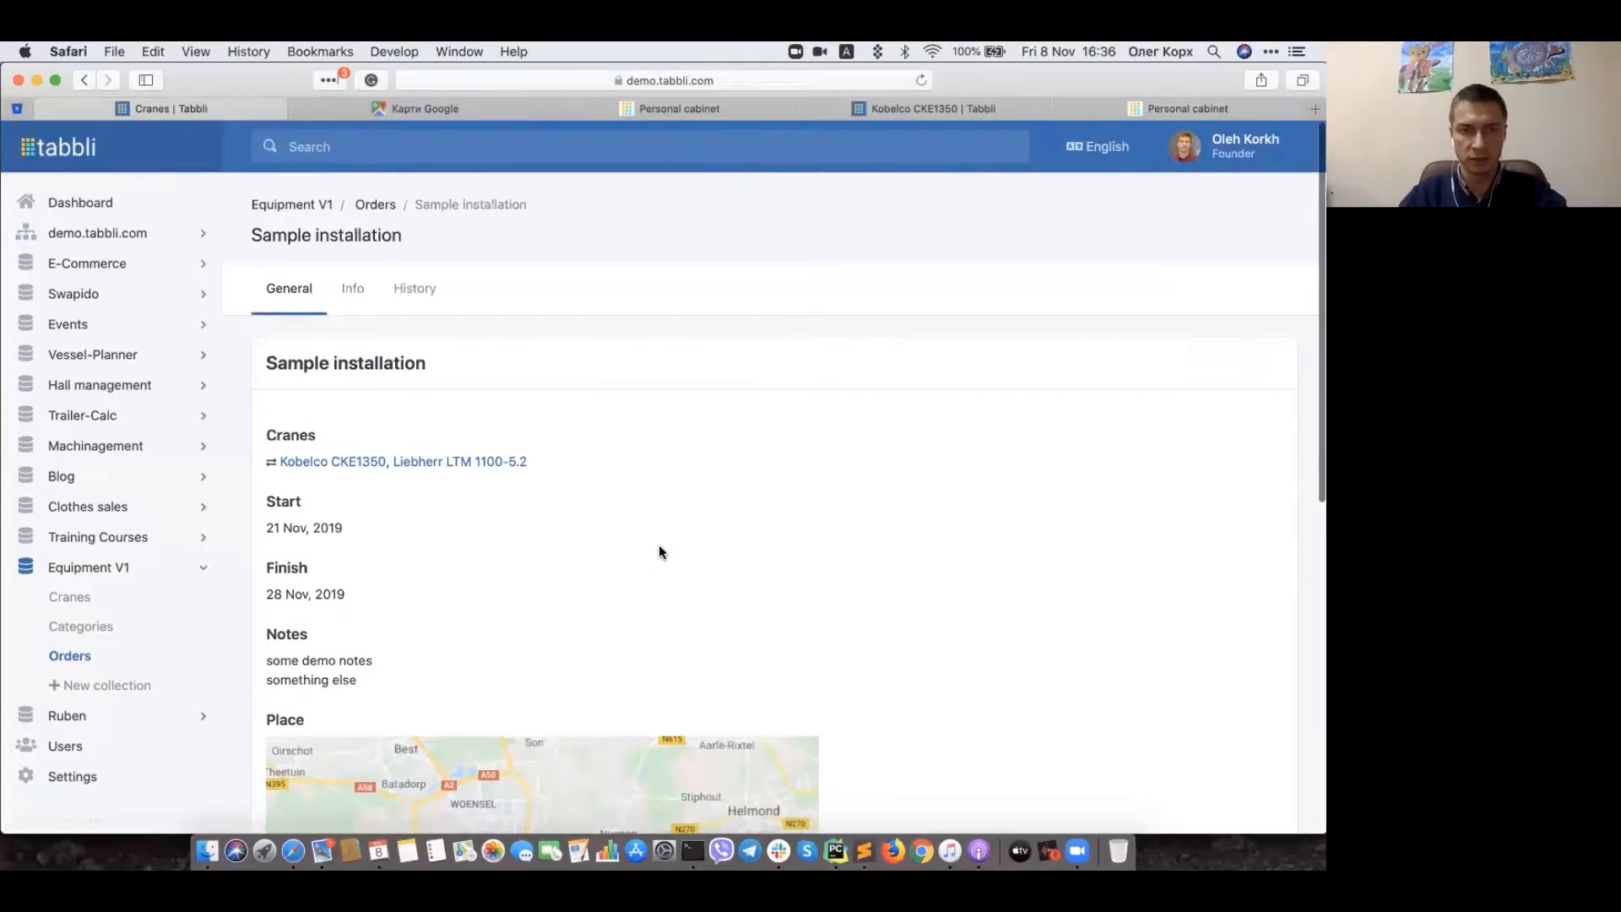
scroll(659, 544, "down", 10)
left_click_drag(265, 650, 539, 652)
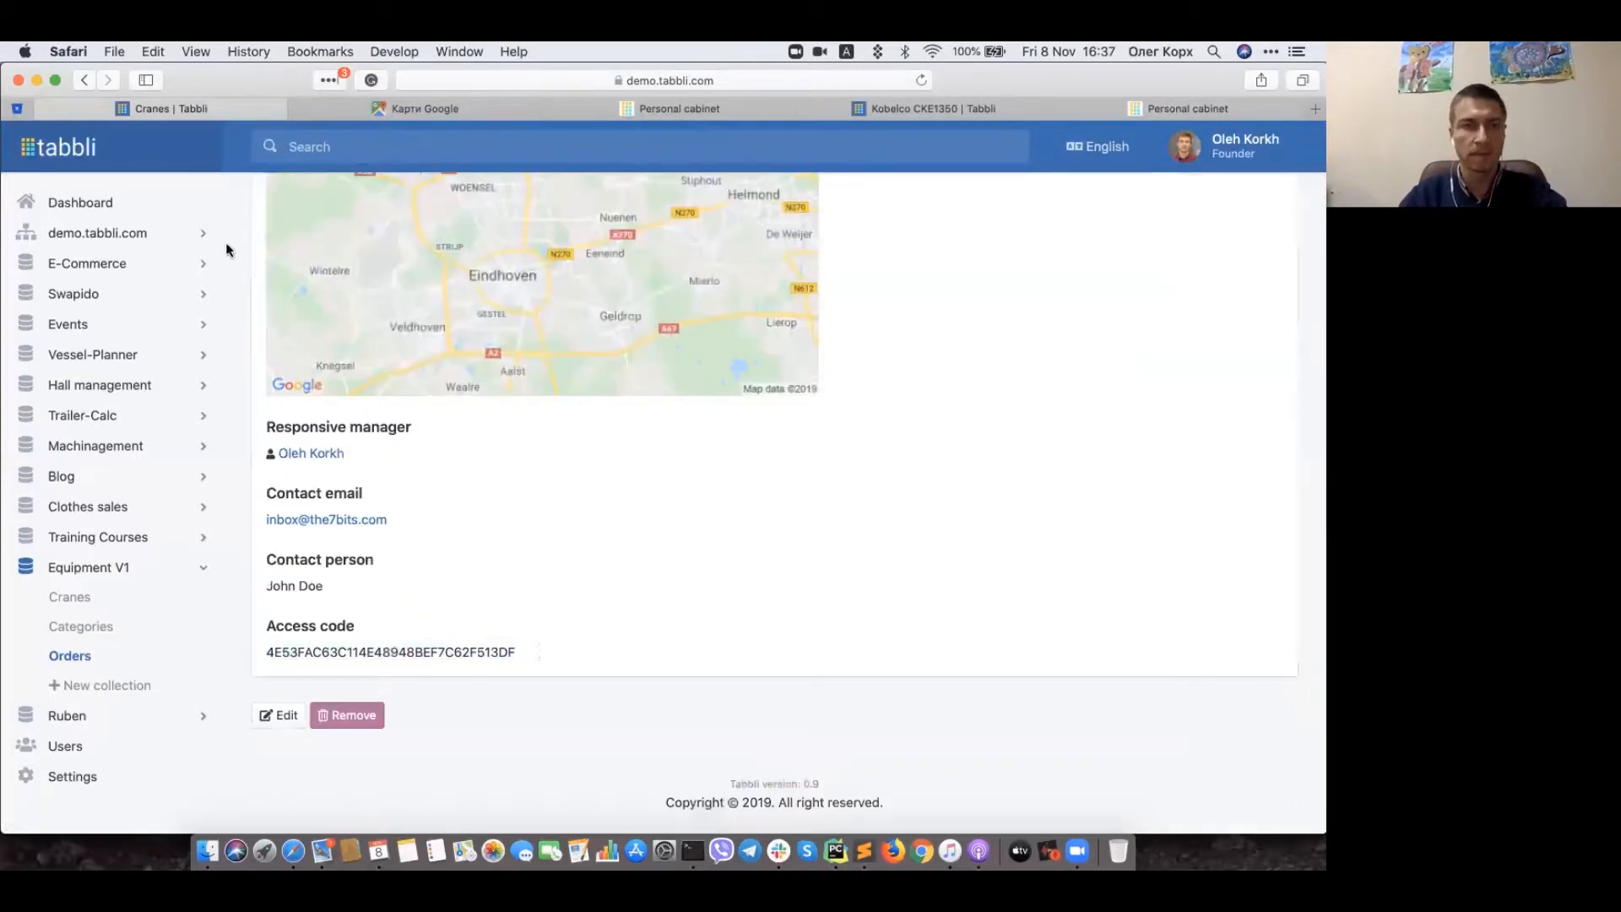
left_click(85, 81)
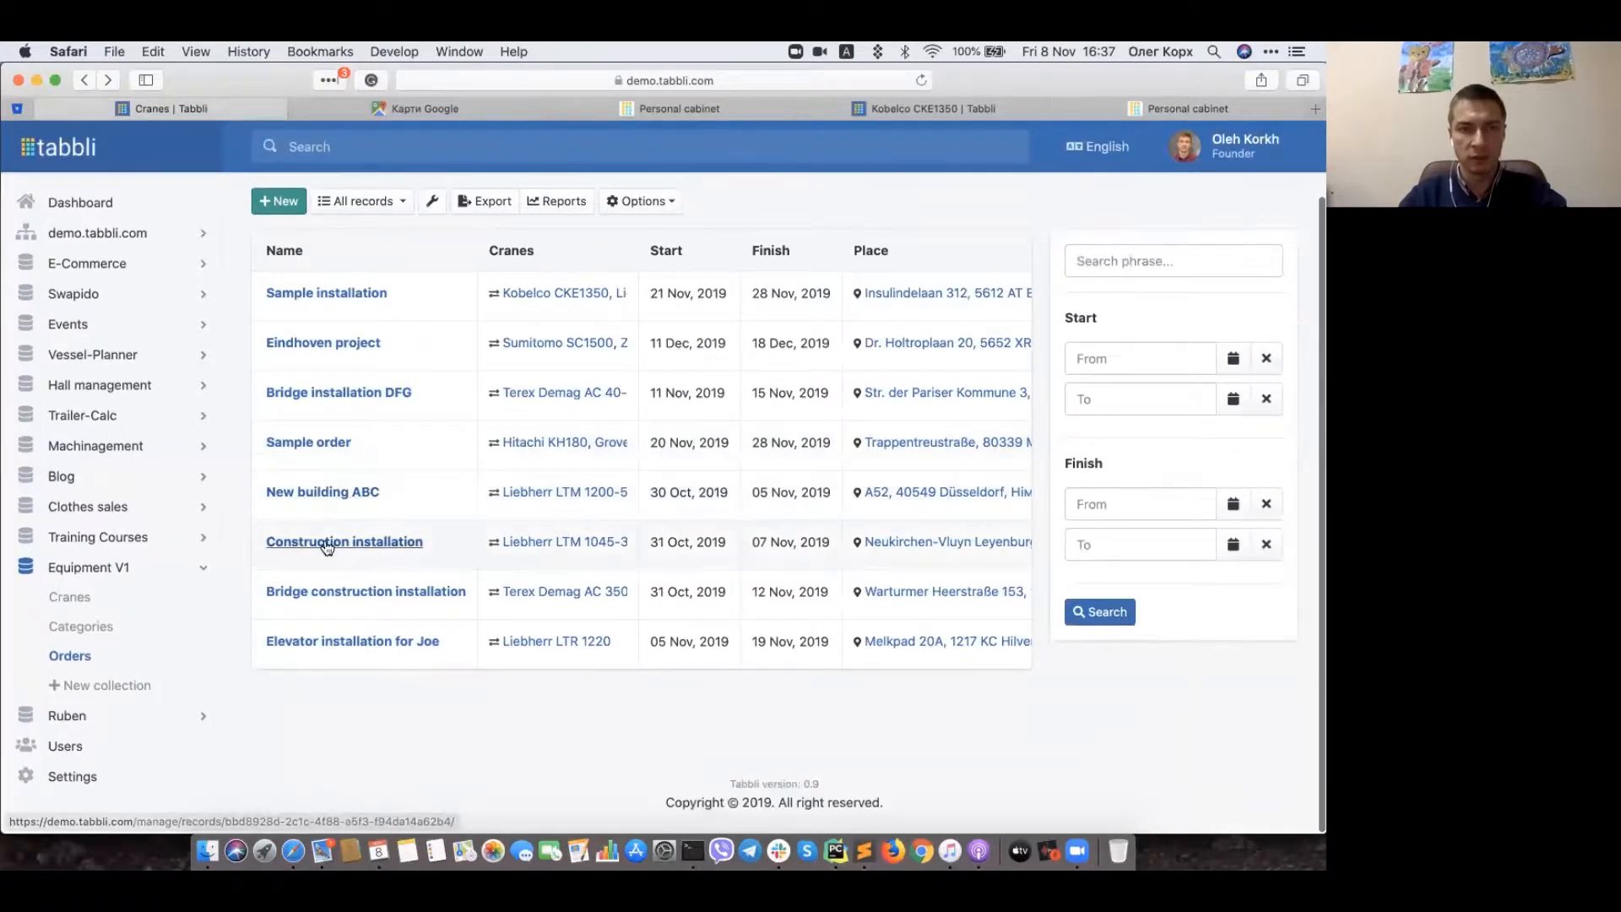
Step: Open the Construction installation order and copy its access code
left_click(323, 547)
scroll(564, 621, "down", 1)
scroll(564, 623, "down", 10)
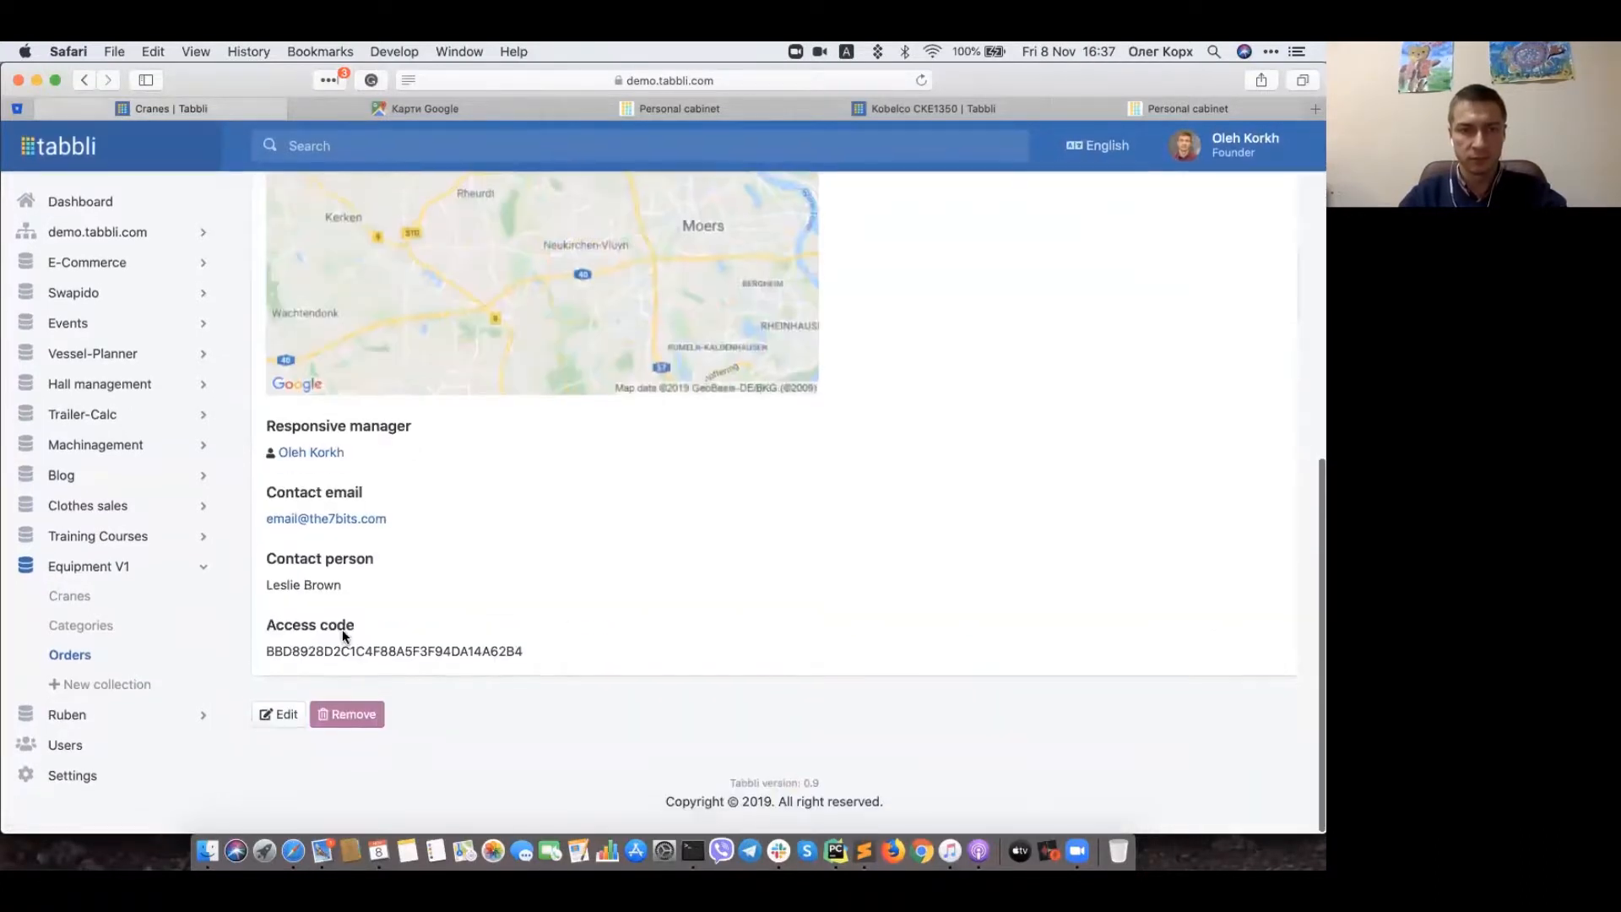
double_click(285, 651)
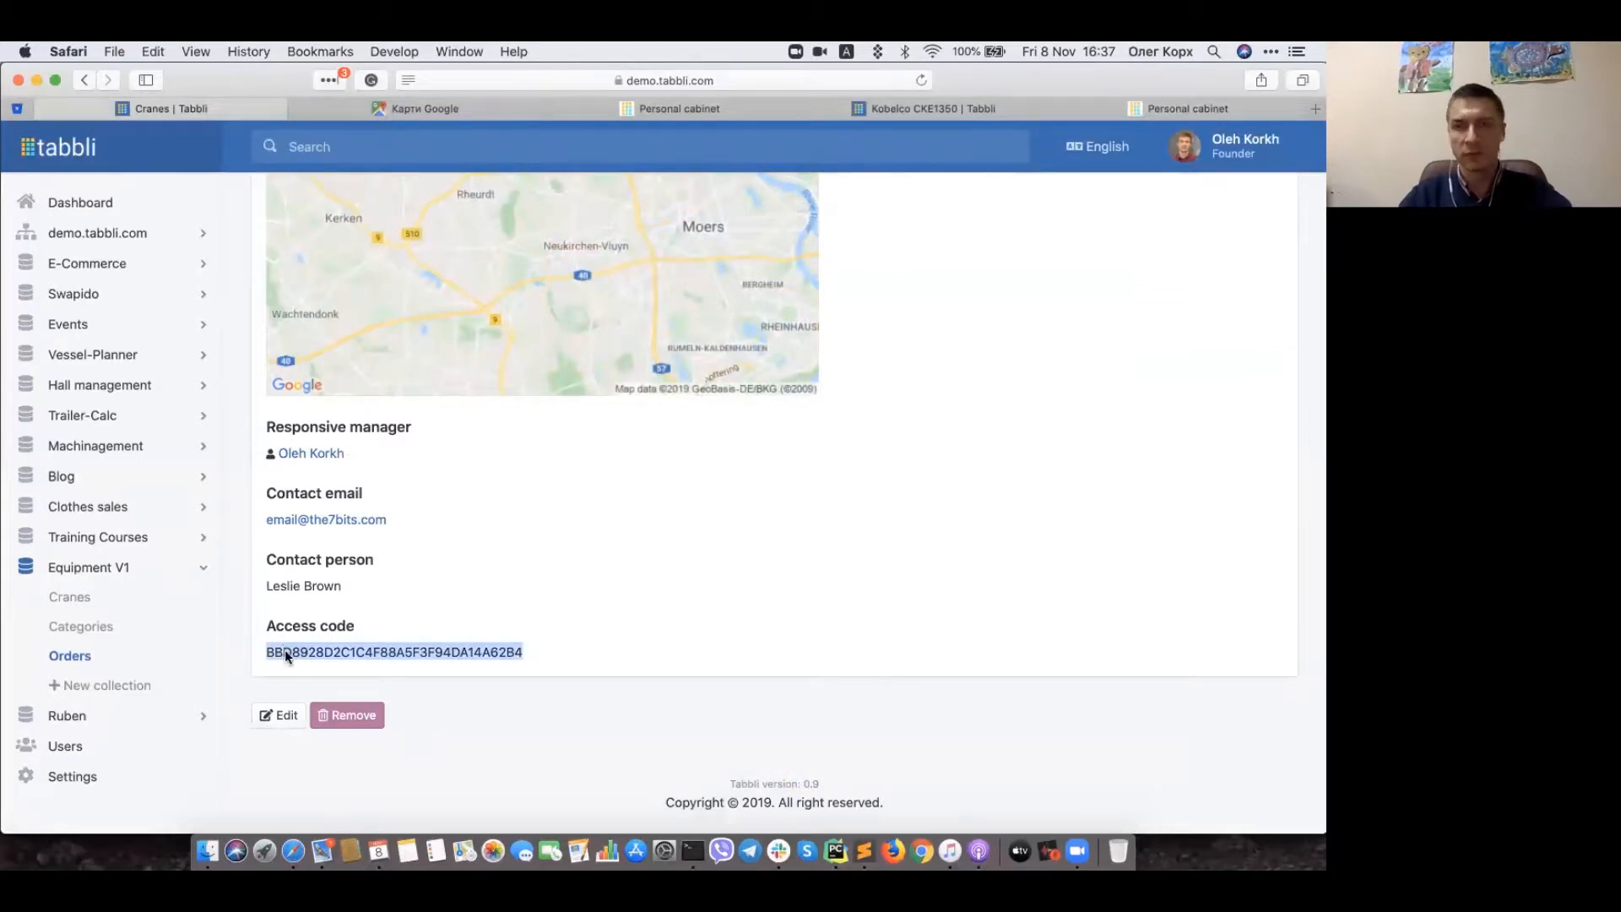
Step: Submit the Construction installation code in the personal cabinet to show its October 31–November 7 booking
left_click(664, 113)
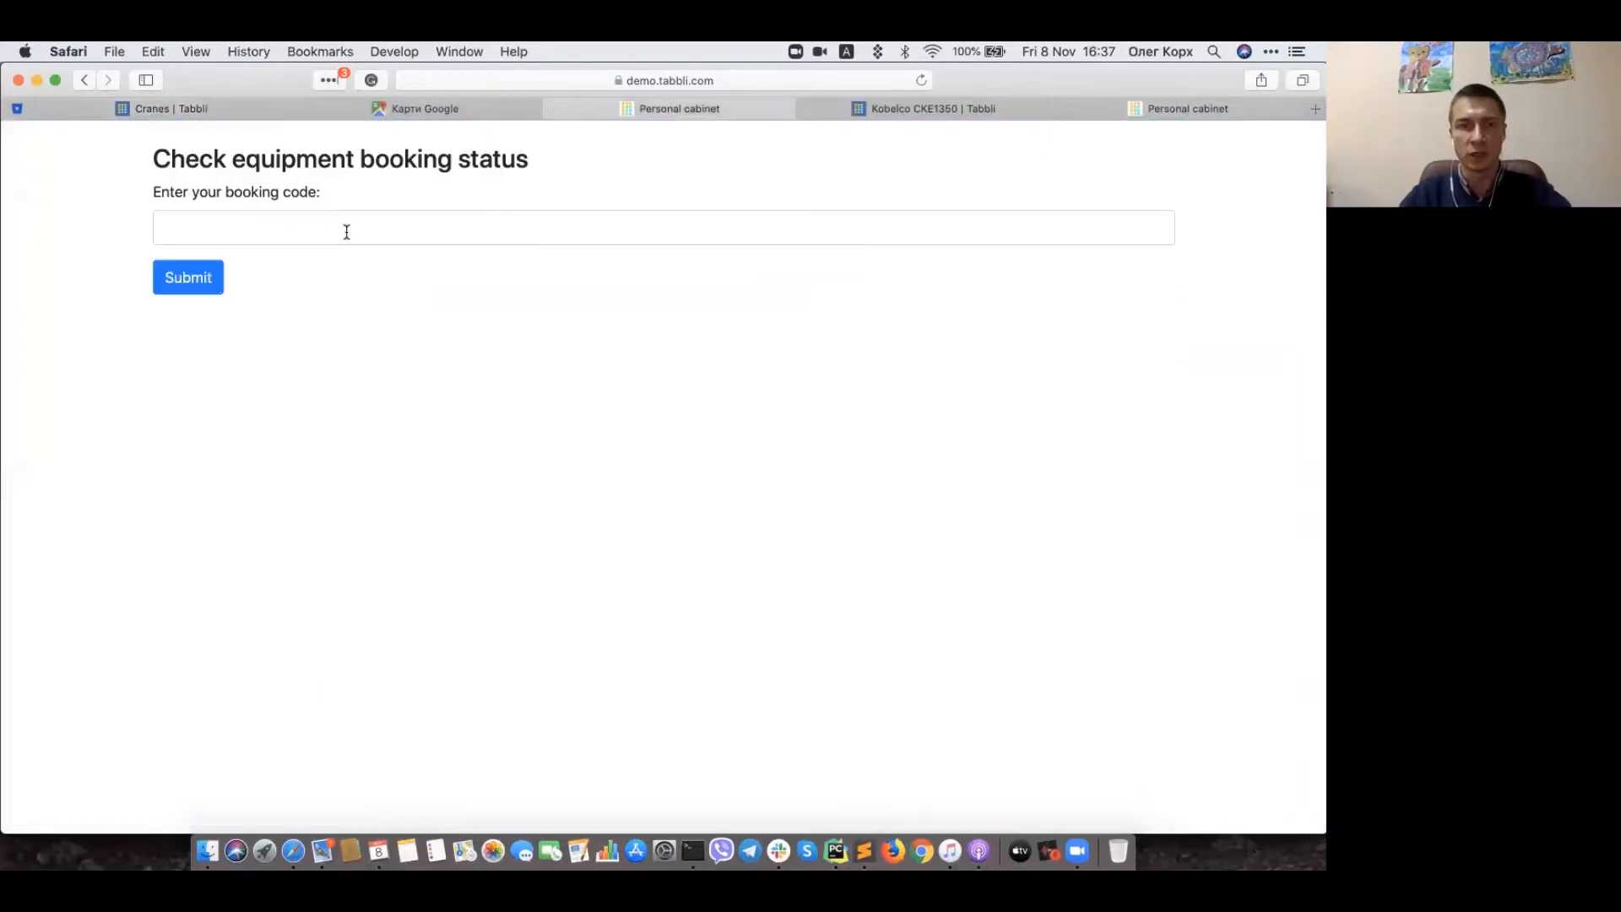
left_click(346, 232)
type("BBD8928D2C1C4F88A5F3F94DA14A62B4")
left_click(201, 278)
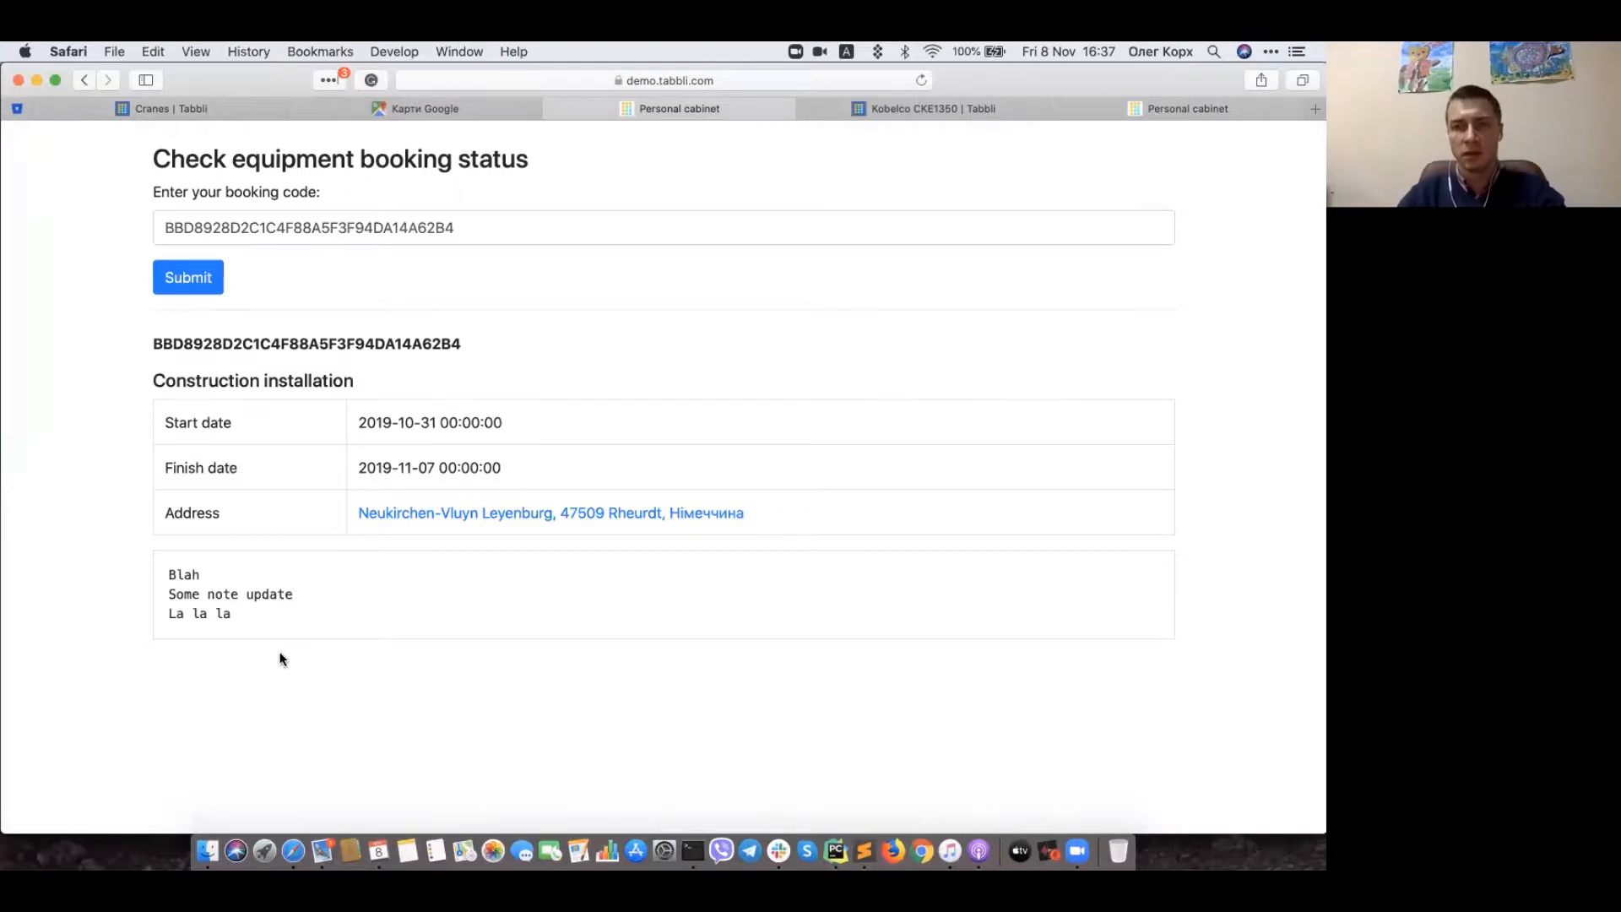
left_click(130, 108)
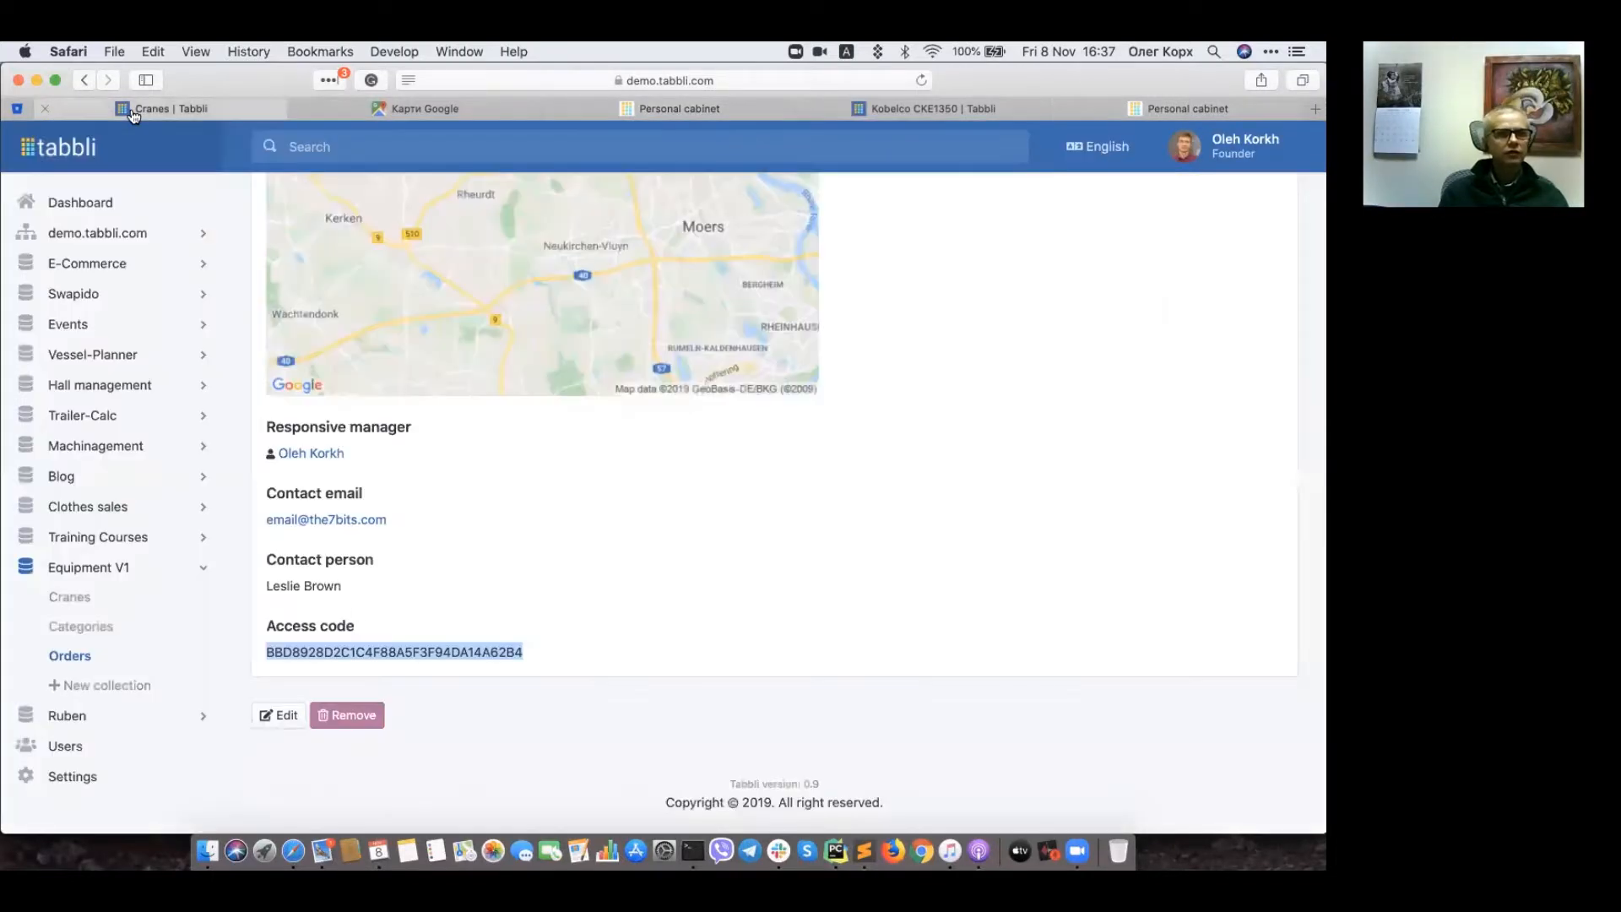
left_click(652, 637)
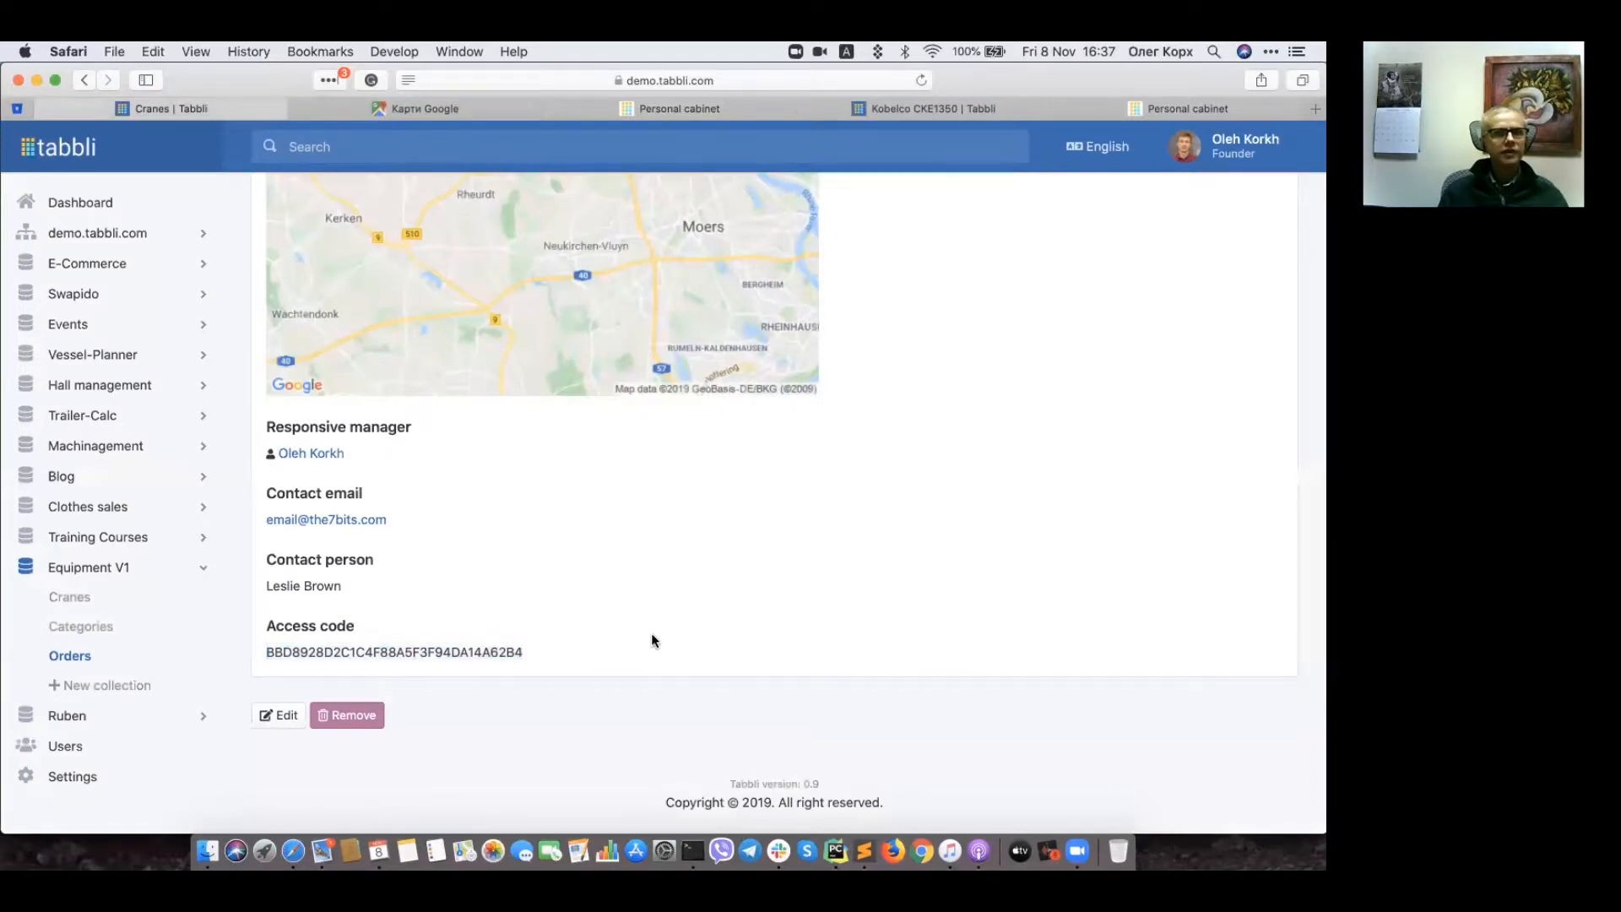
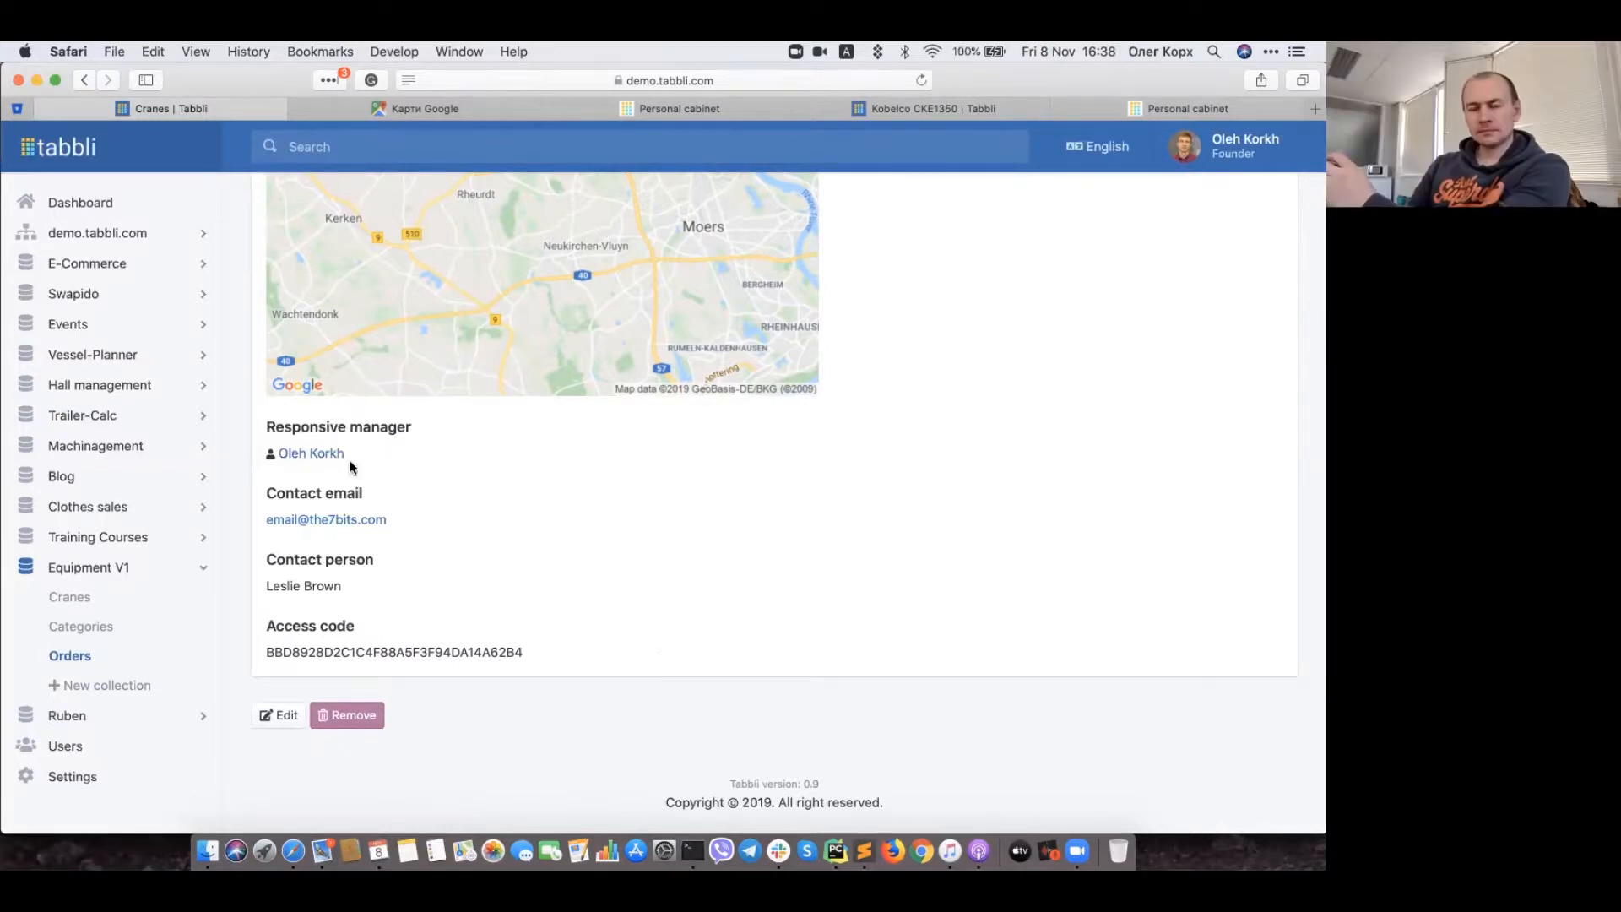
Step: Expand demo.tabbli.com and show its root file listing (templates, vendor, assets, statics, robots.txt)
left_click(133, 235)
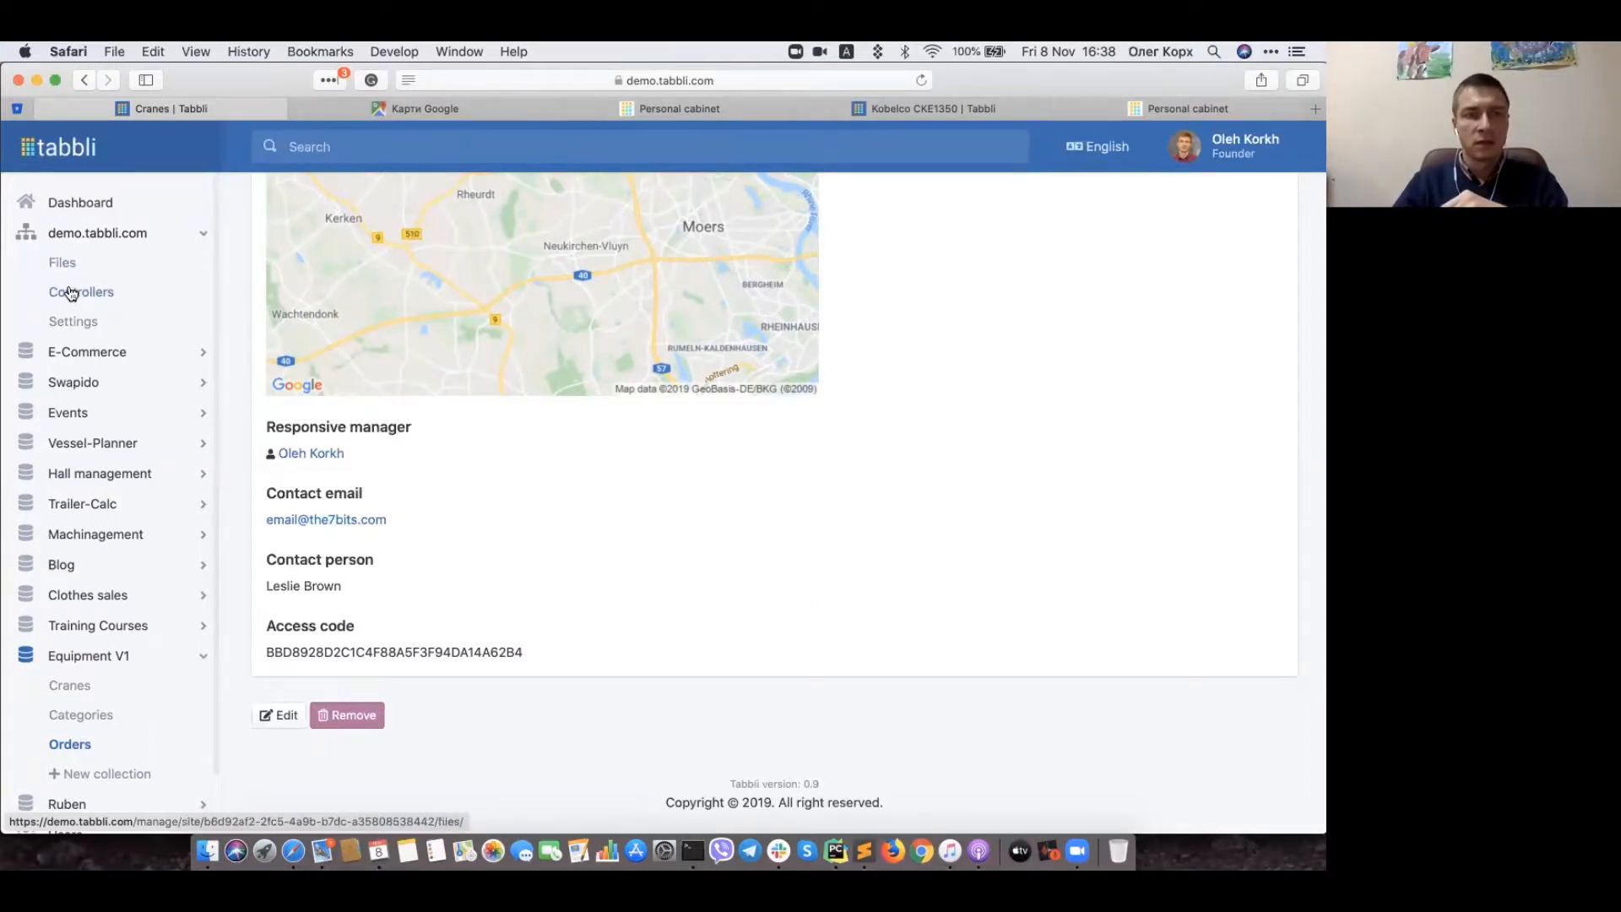
left_click(64, 263)
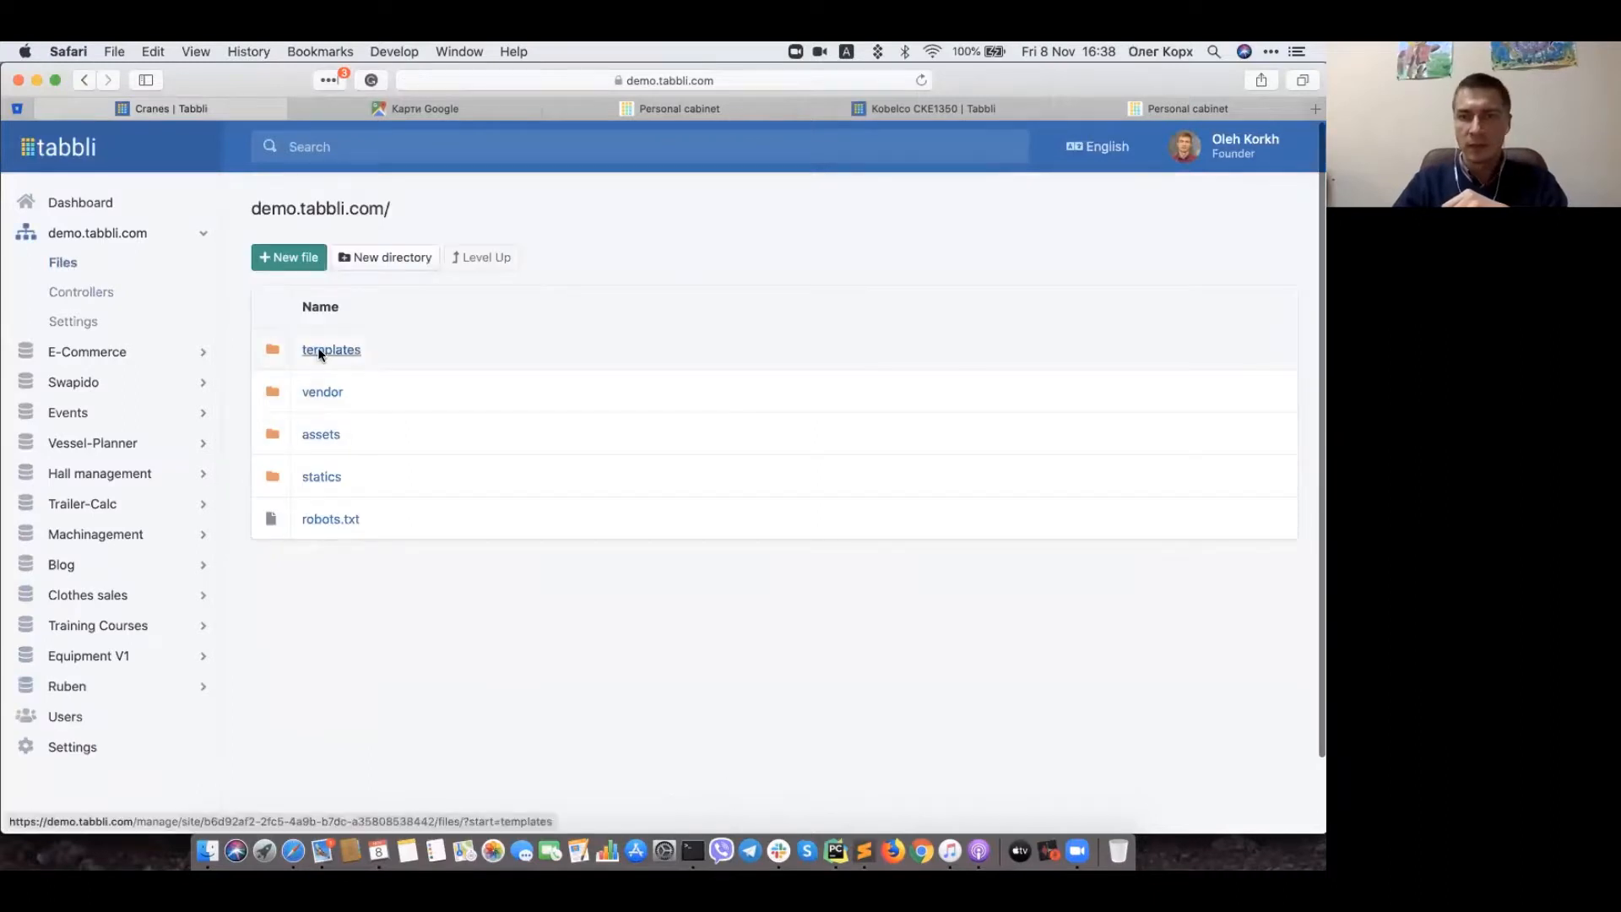
Step: Open templates/equipment_v1/cabinet.html in the code editor
left_click(321, 348)
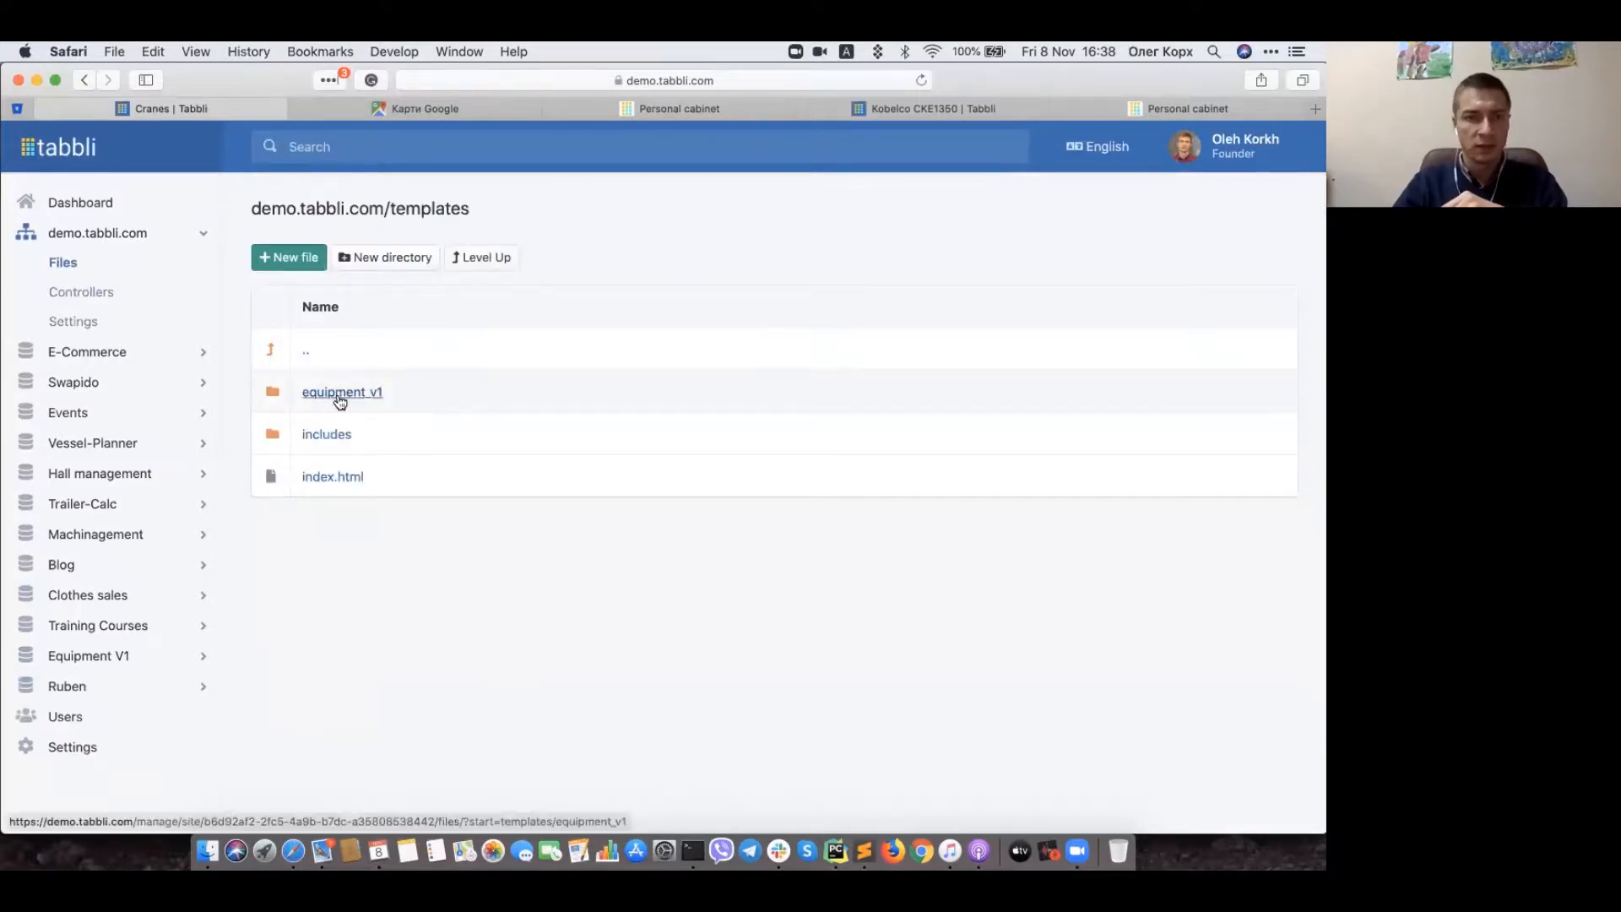
left_click(335, 393)
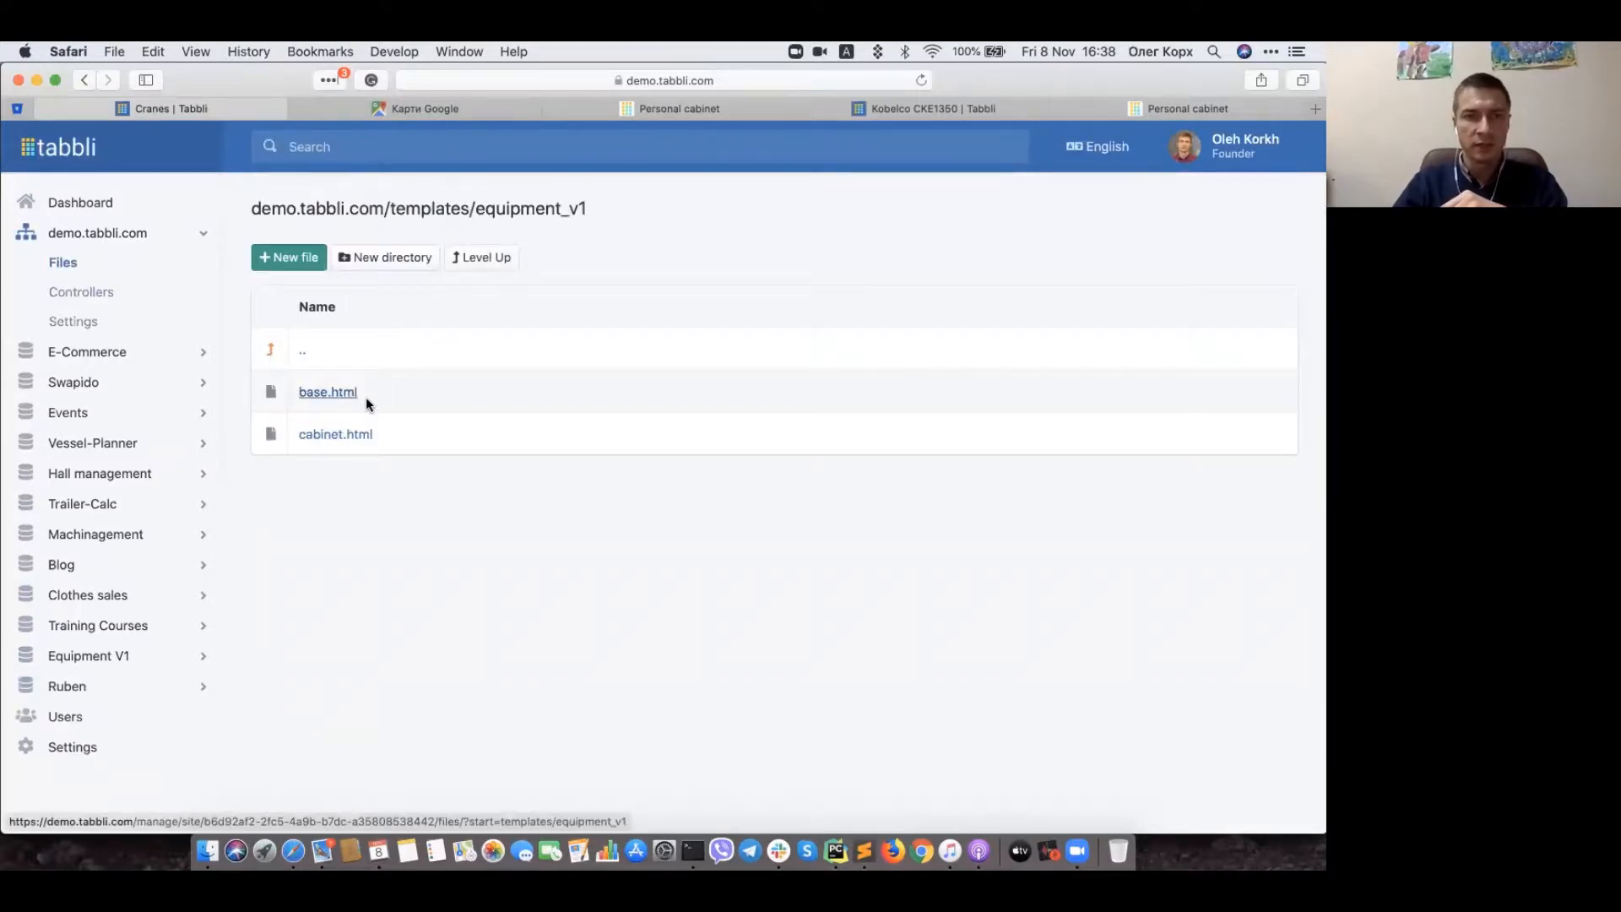
left_click(319, 436)
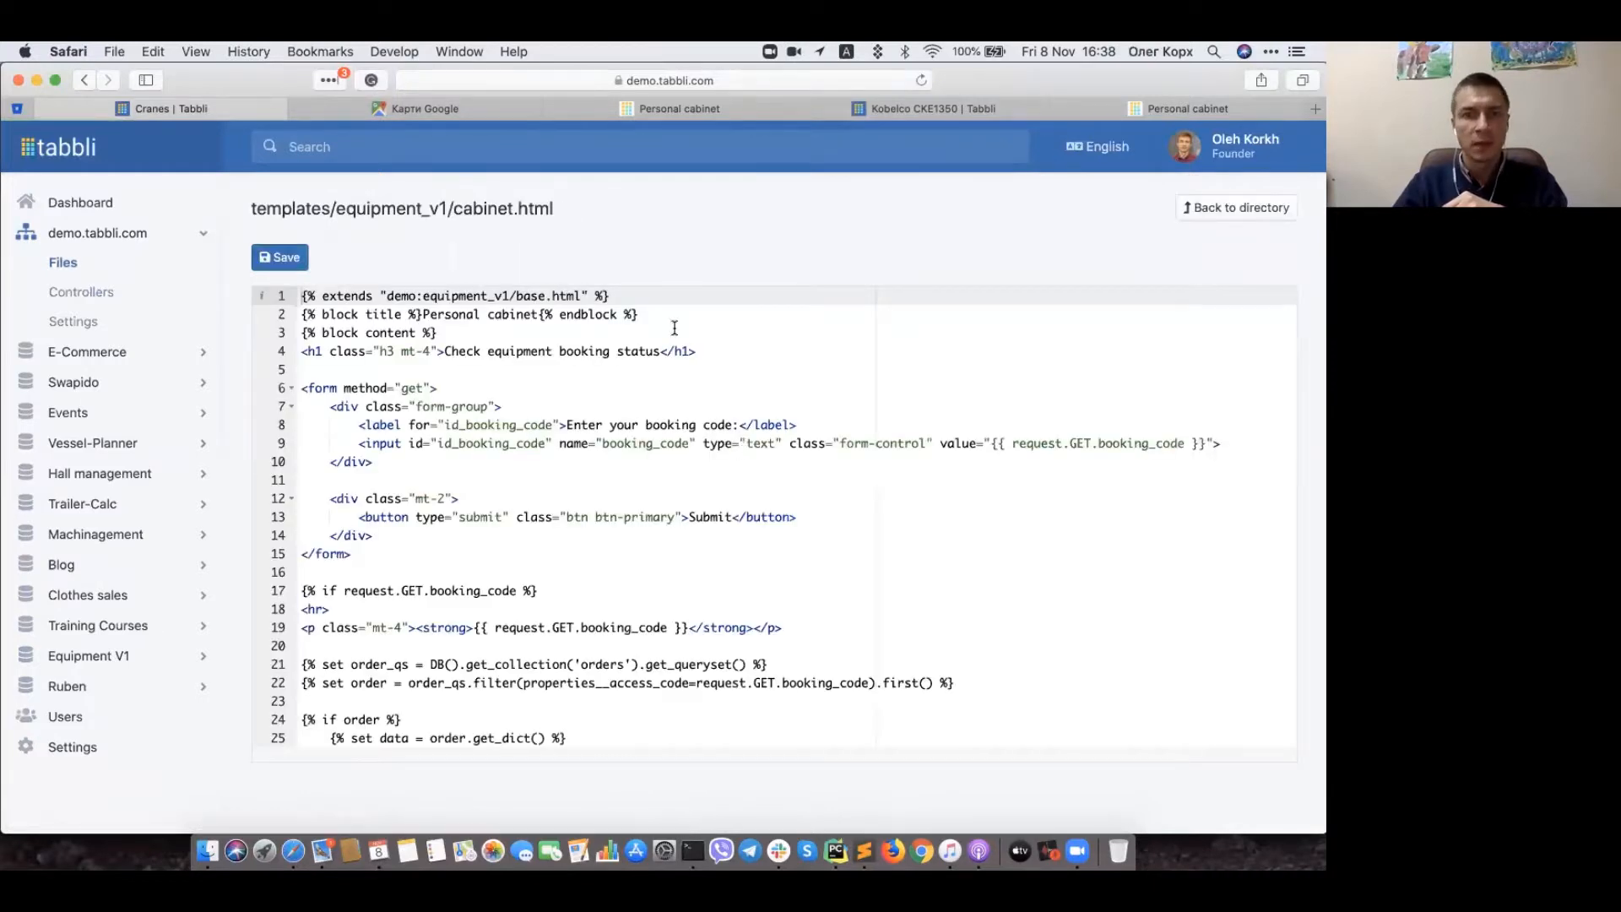
Step: Point out the Personal cabinet page title and the booking code check on line 17
left_click(674, 328)
left_click(656, 311)
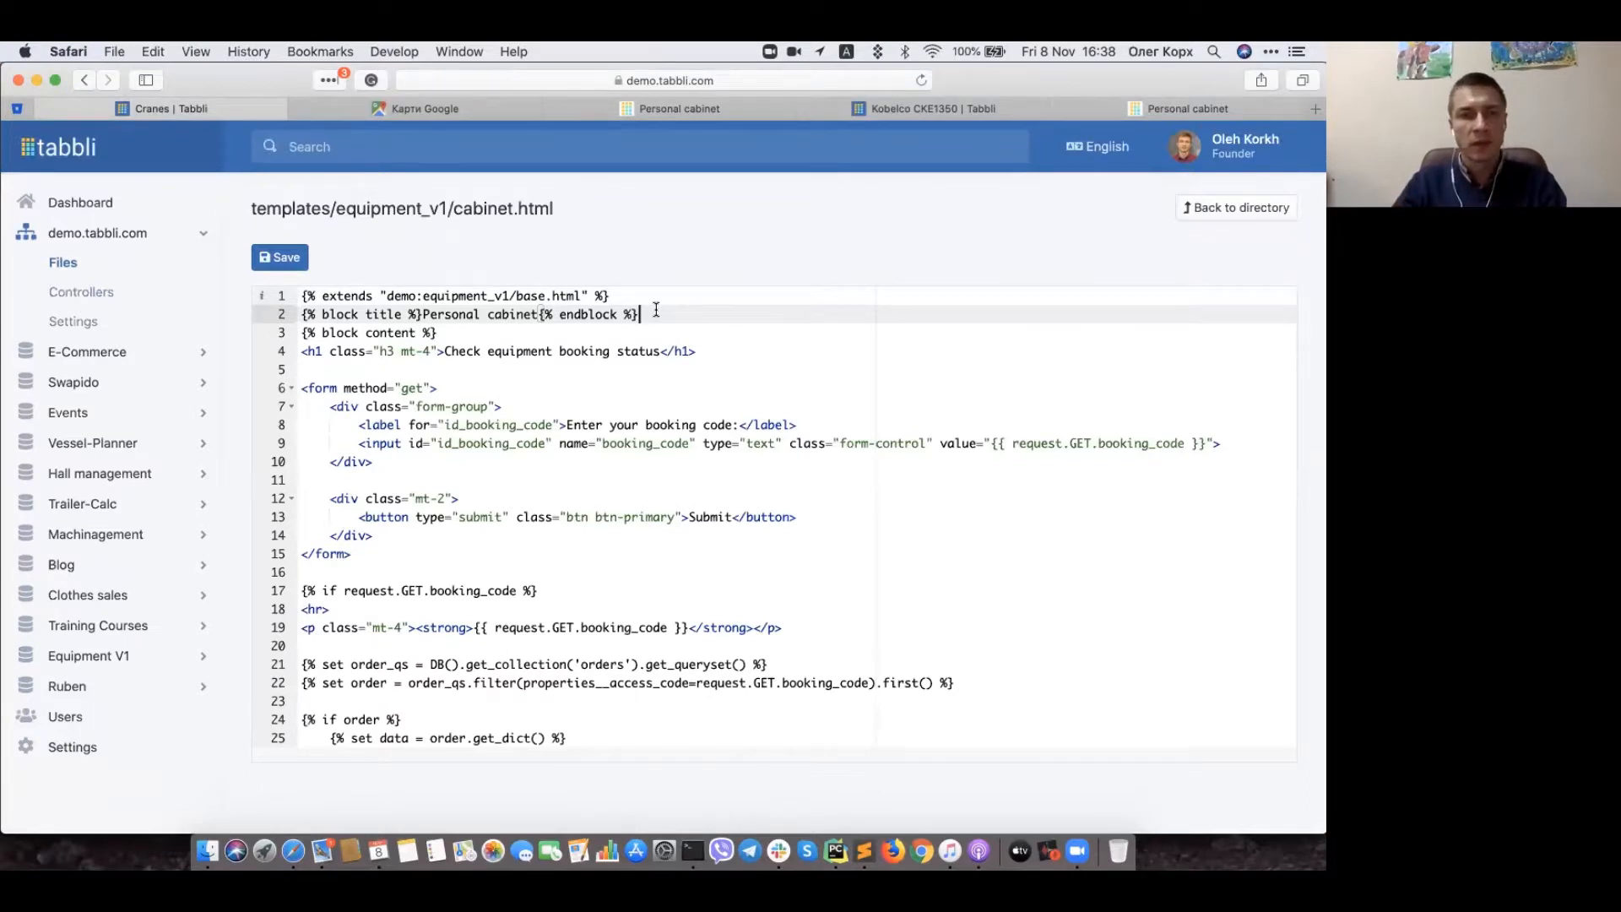
scroll(571, 440, "down", 3)
left_click(559, 424)
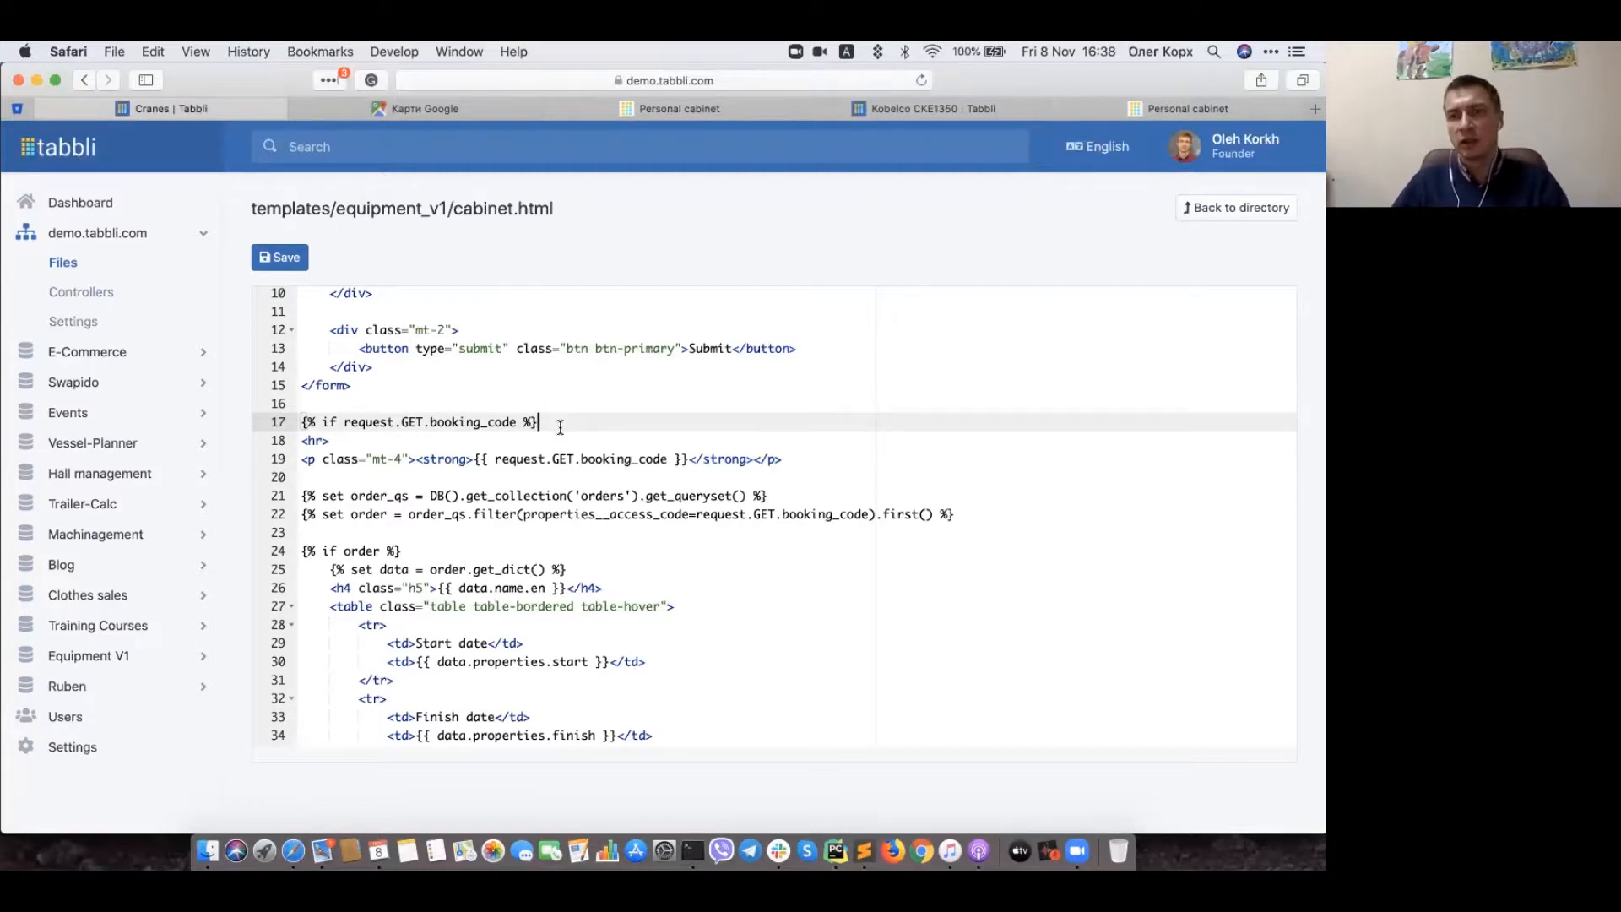
scroll(560, 426, "up", 3)
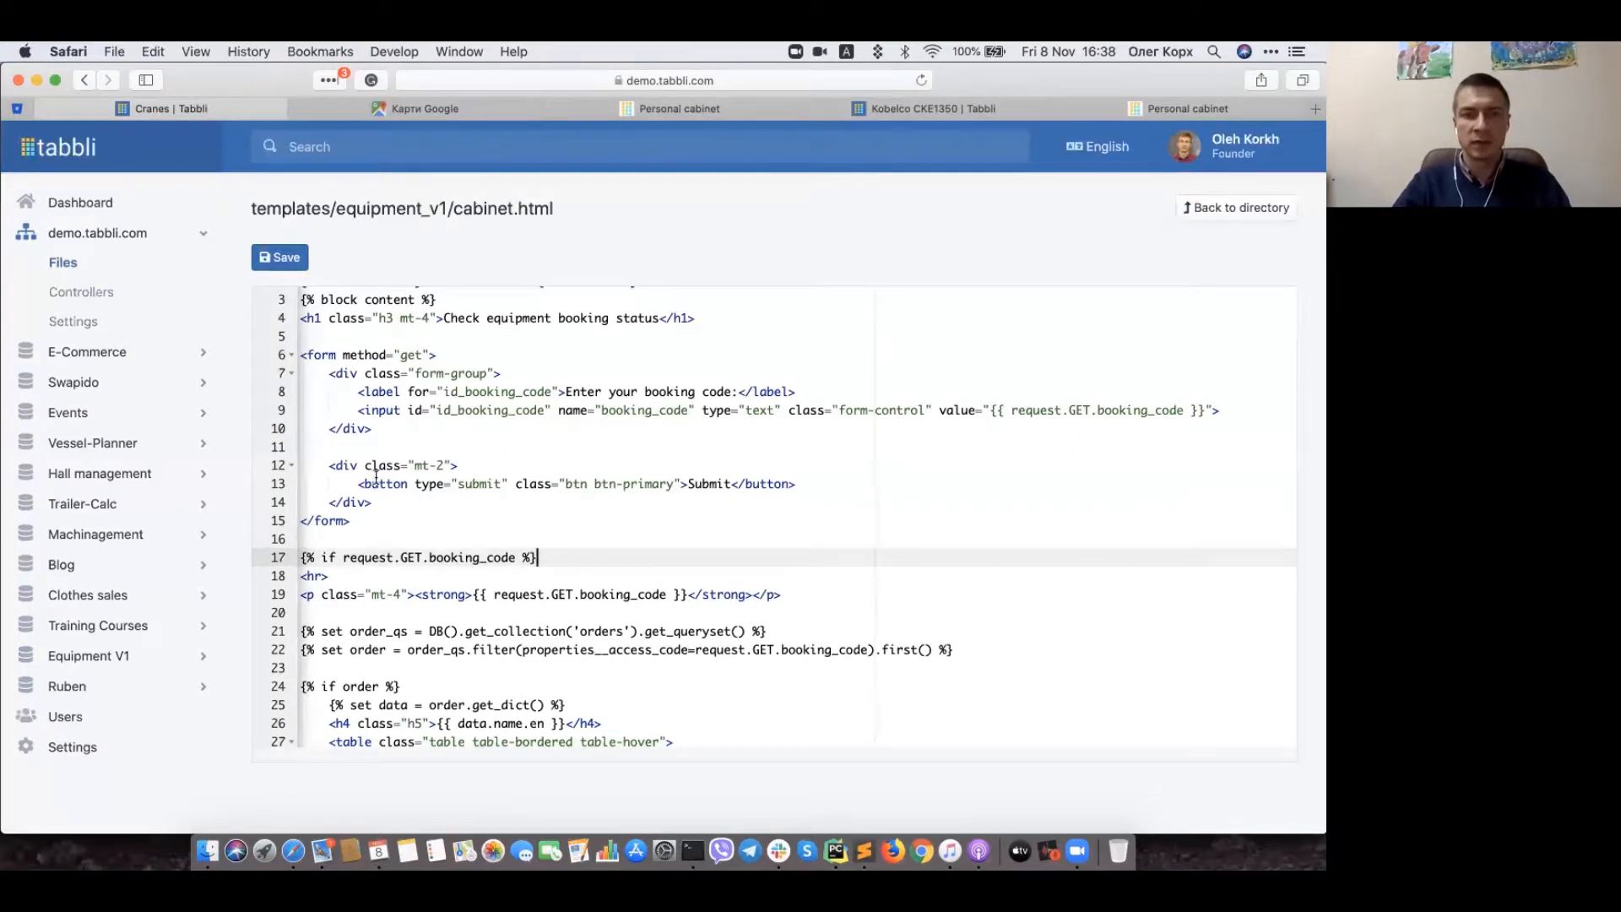
Step: Highlight the booking-code form markup and the order lookup and details block
left_click_drag(376, 522, 291, 356)
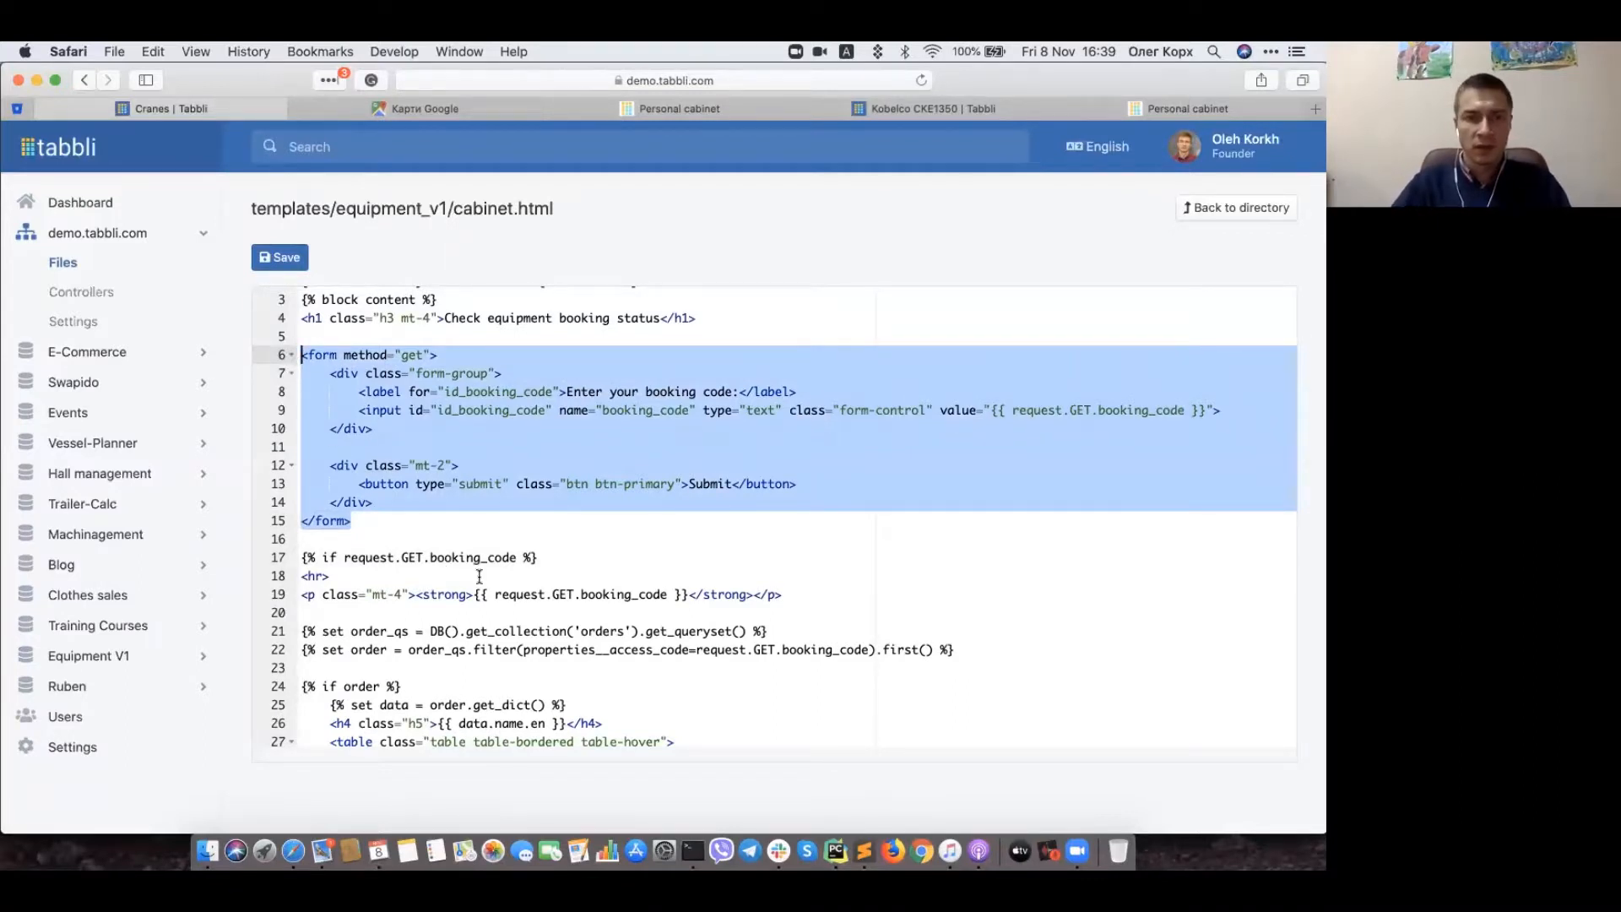
scroll(354, 416, "down", 3)
left_click(347, 402)
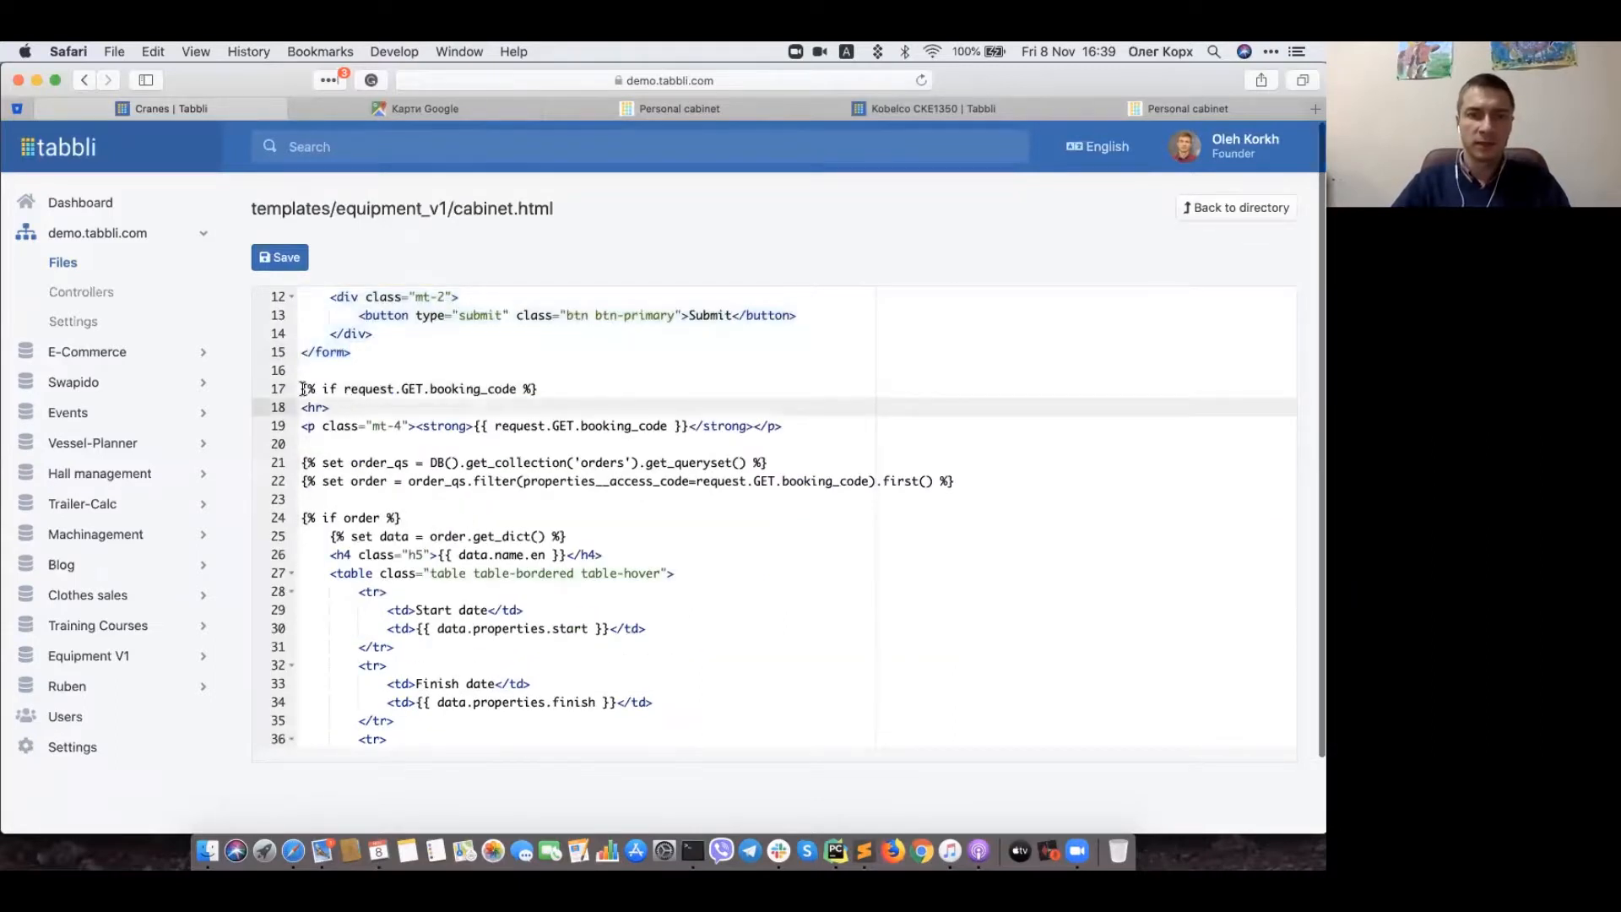
scroll(325, 404, "down", 3)
scroll(322, 385, "up", 2)
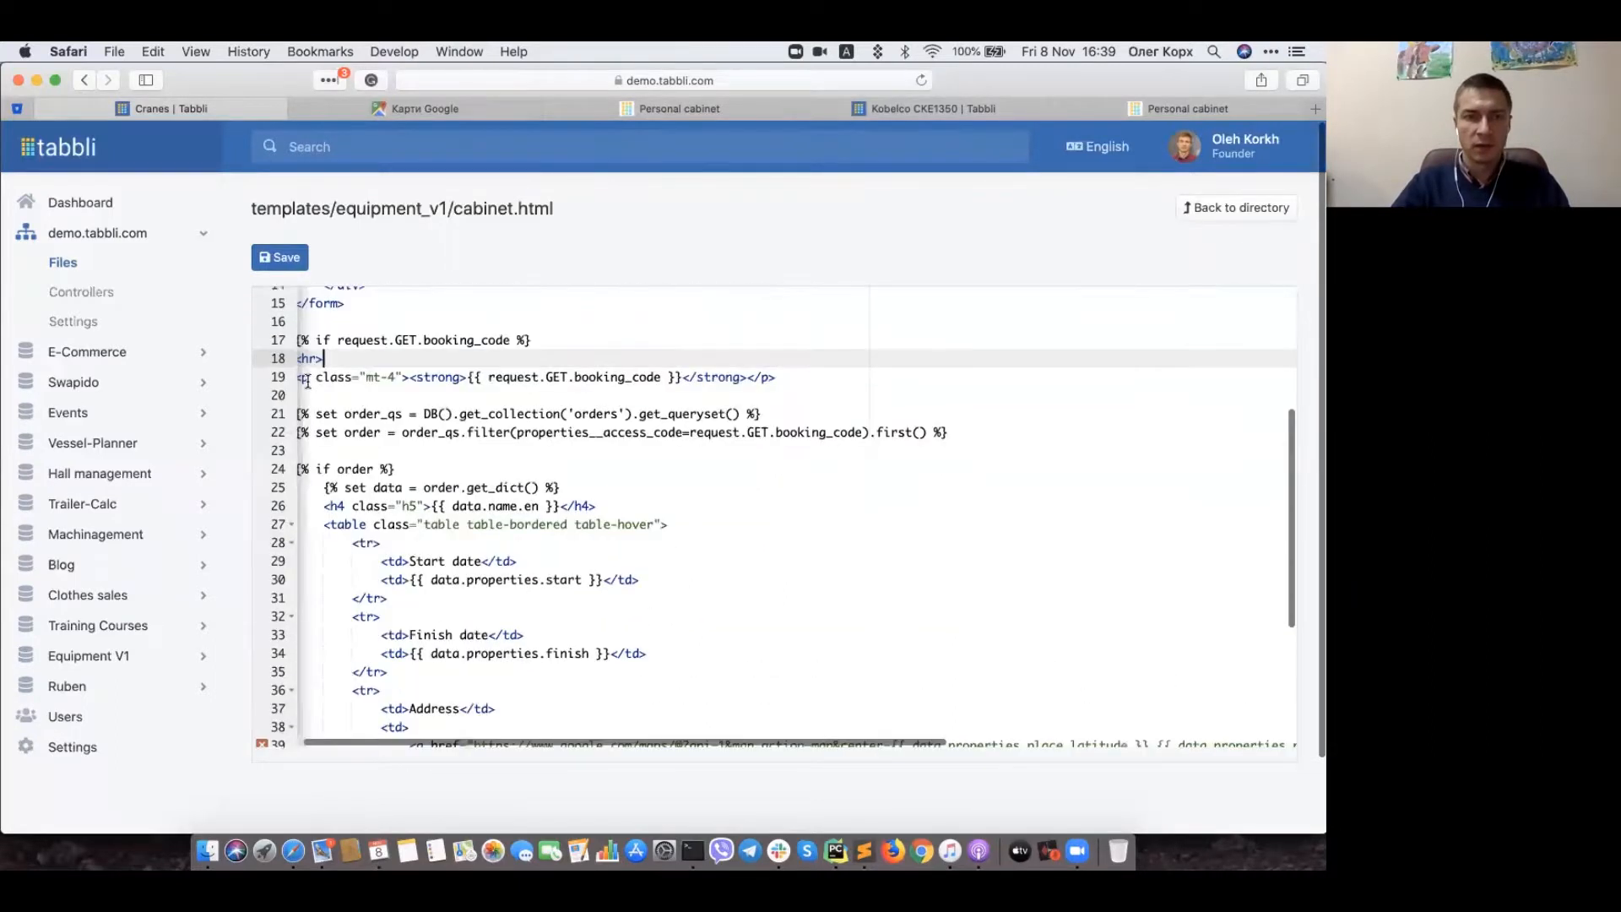
left_click_drag(302, 339, 581, 652)
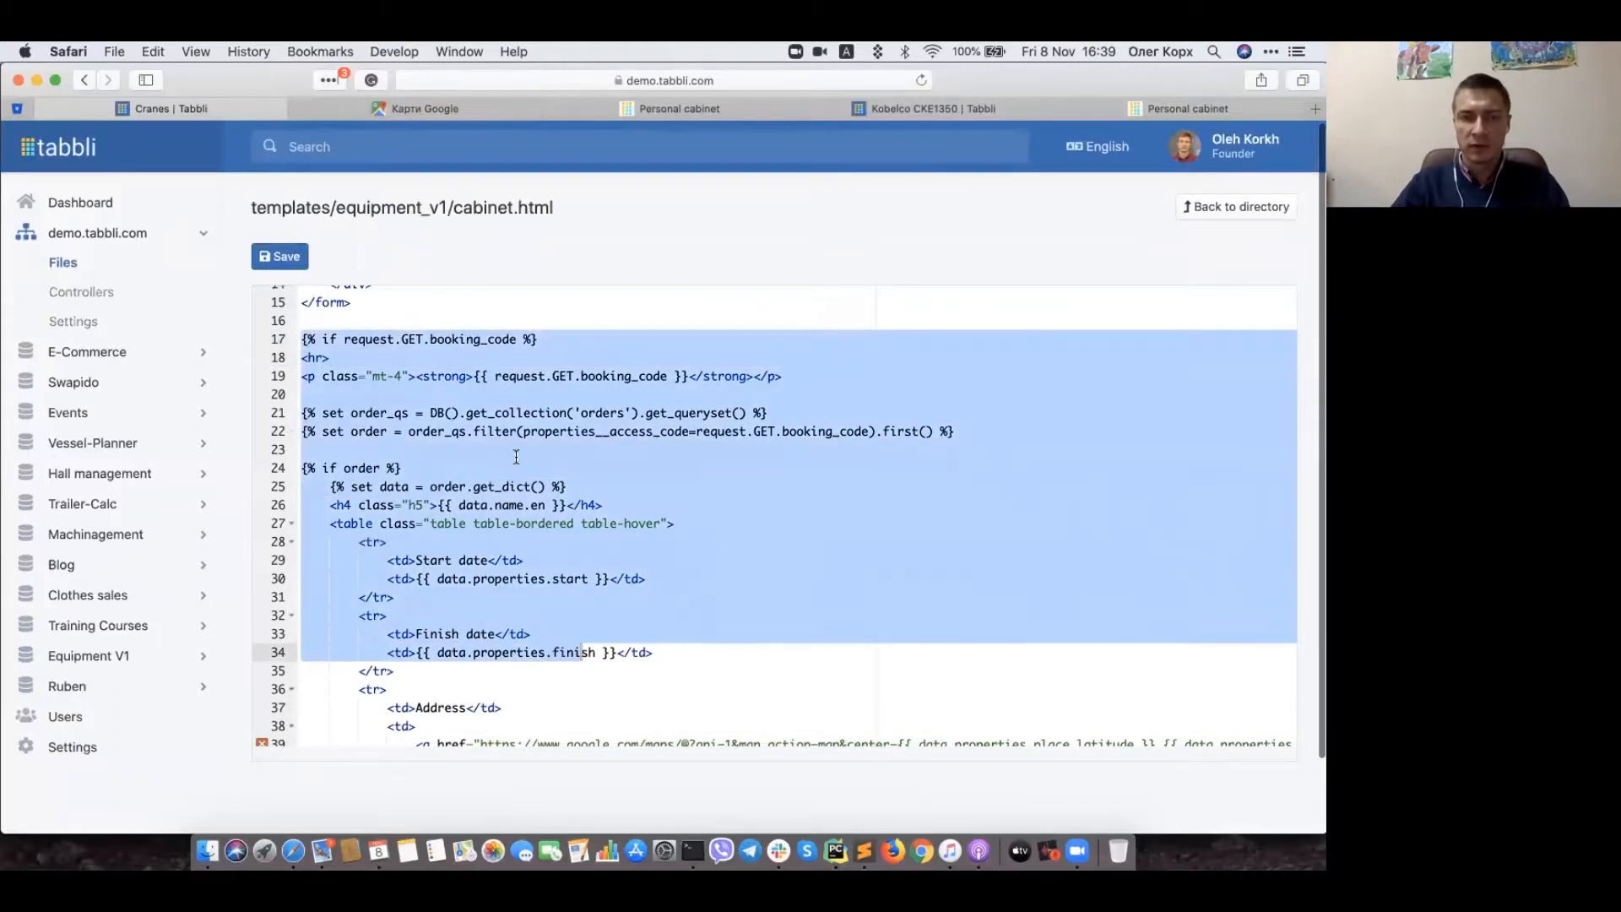
left_click(516, 454)
left_click(489, 464)
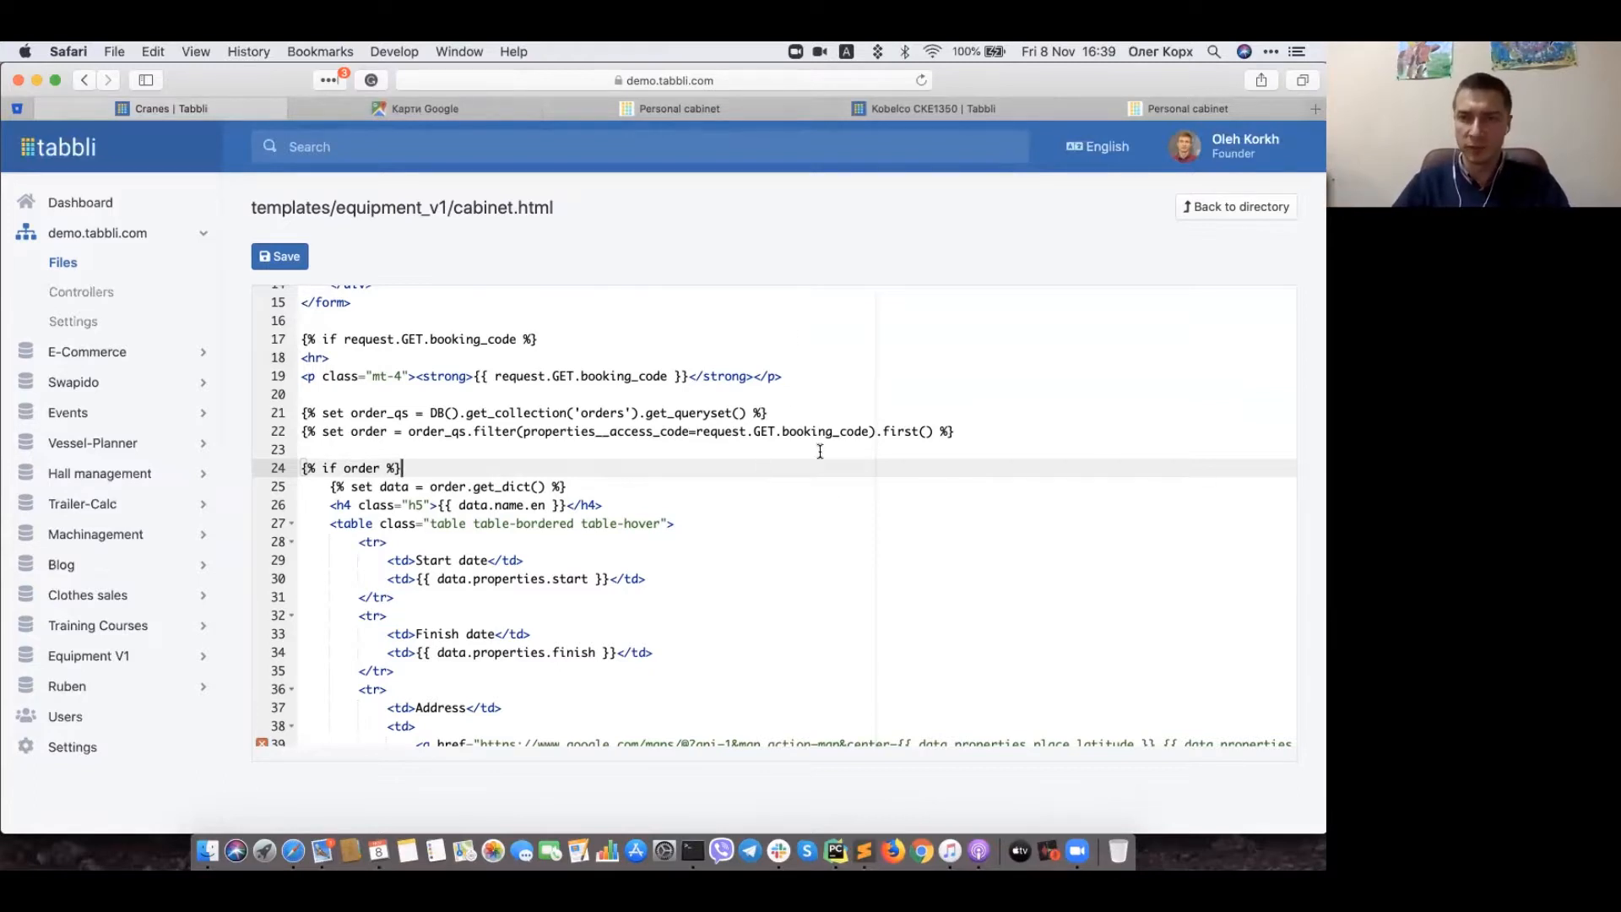
Step: Show the site's Controllers list with the / and /equipment-v1/cabinet/ routes
scroll(820, 452, "down", 5)
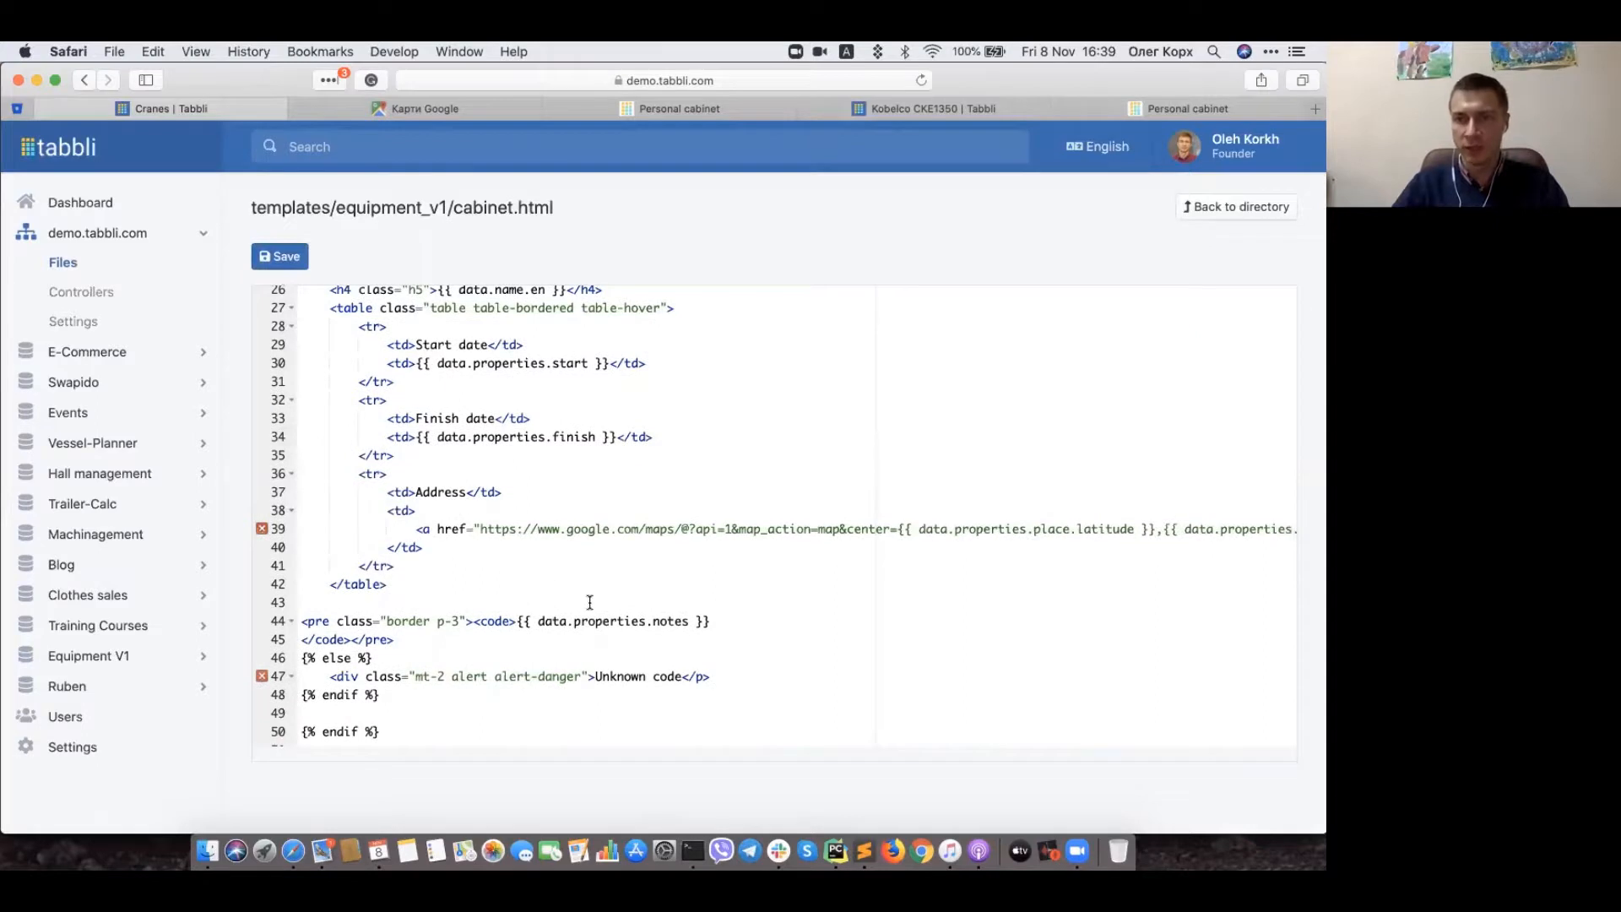
scroll(773, 549, "up", 10)
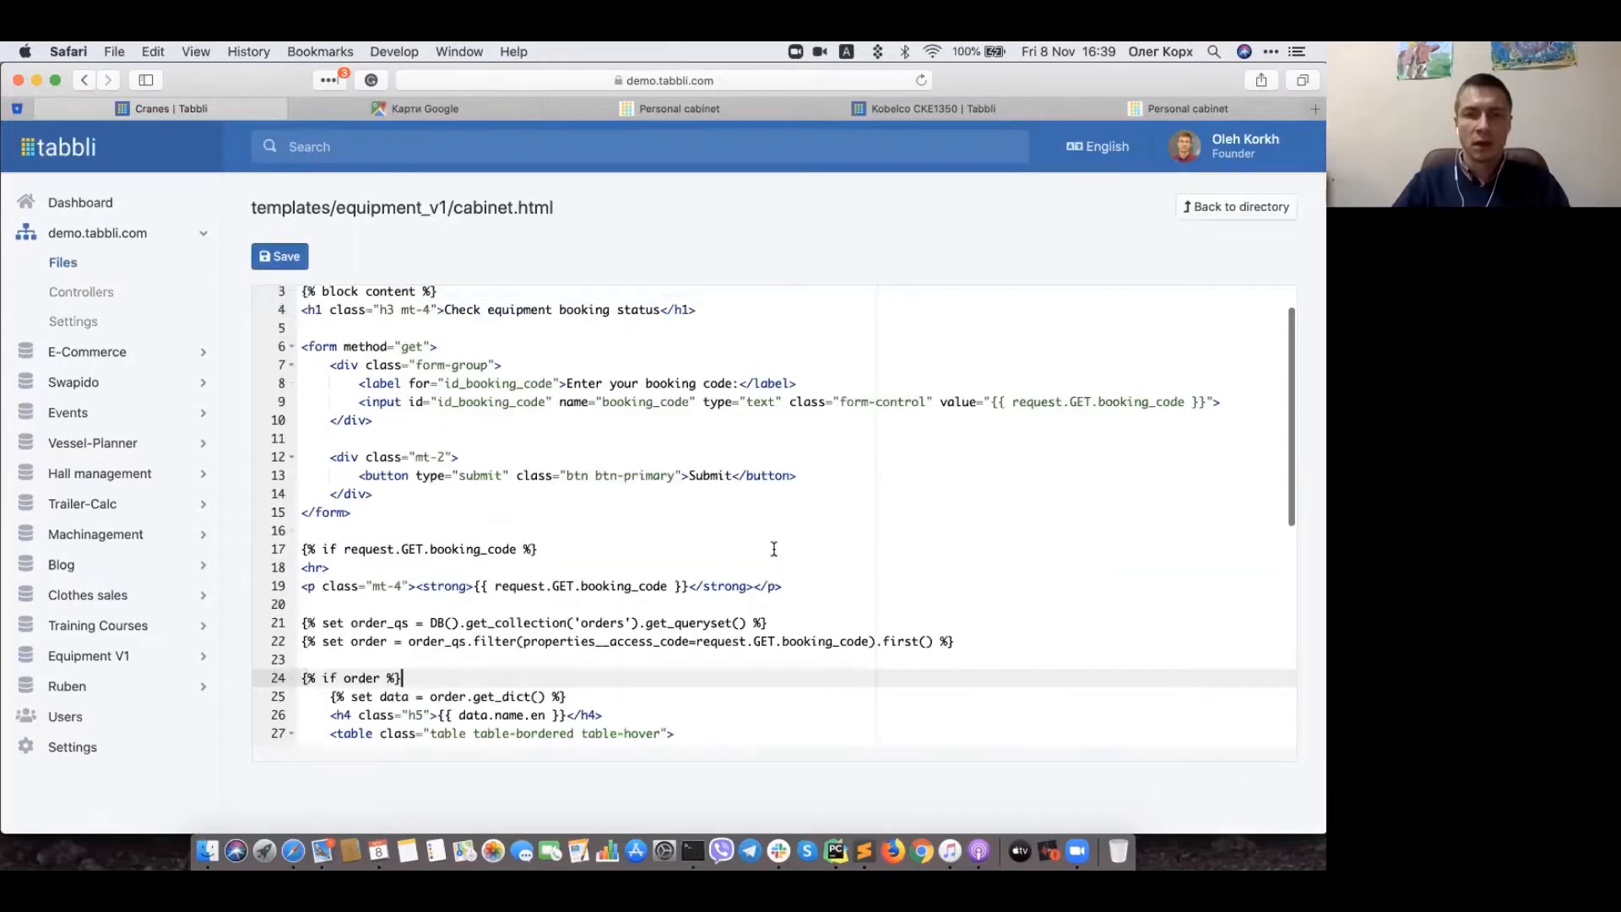
scroll(748, 412, "up", 1)
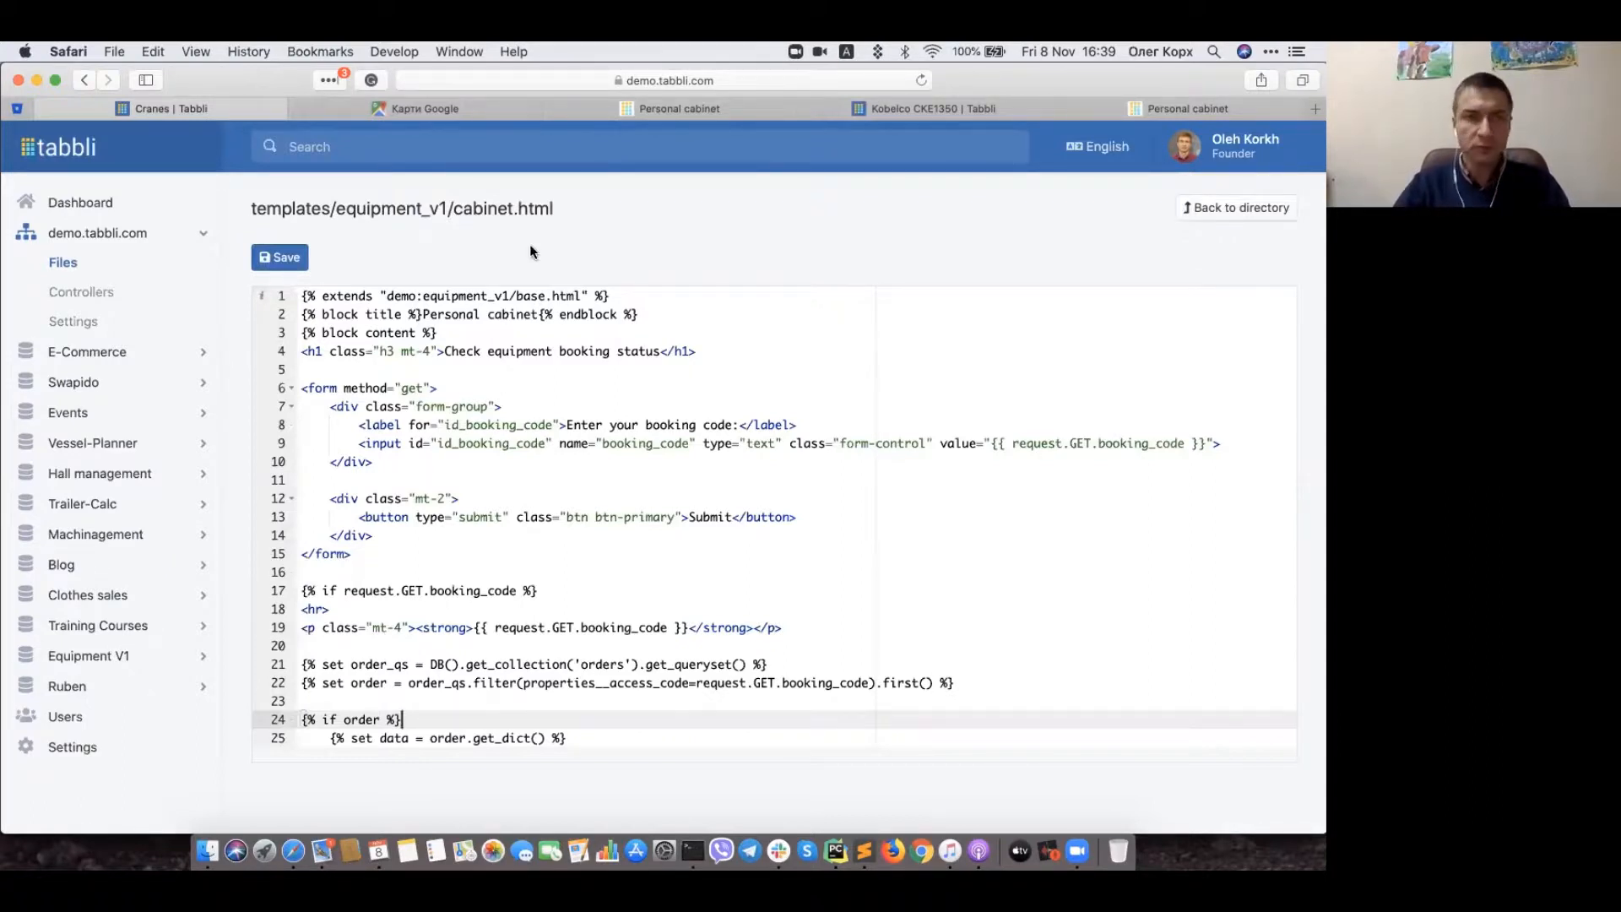
left_click(106, 294)
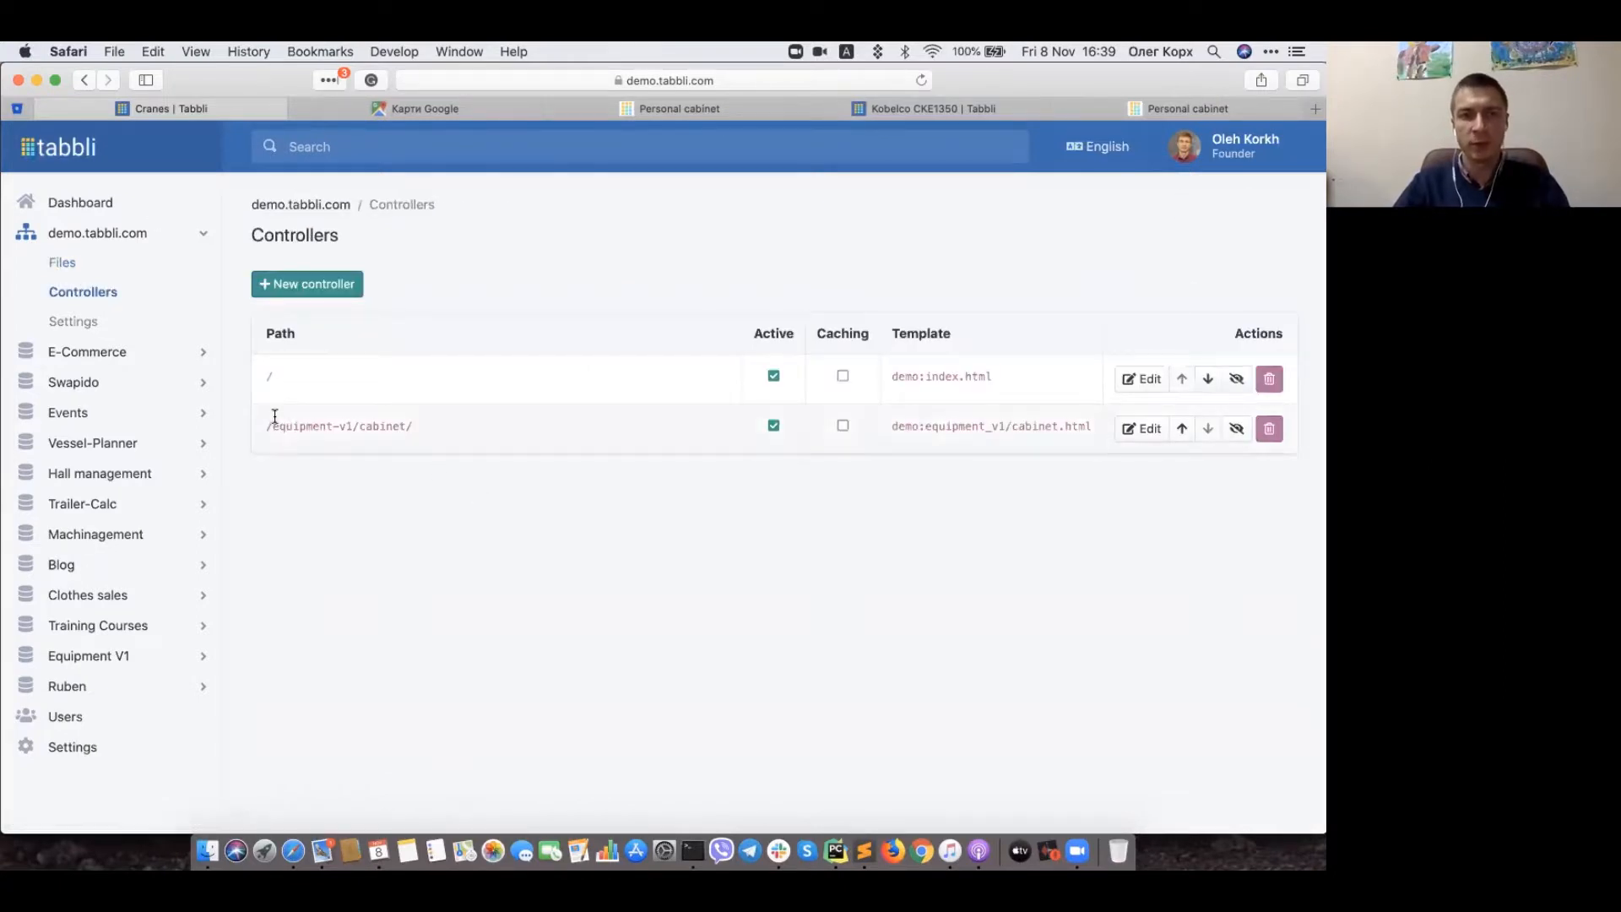
Step: Point out the /equipment-v1/cabinet/ route, then open the Equipment V1 Cranes collection
left_click_drag(261, 424, 427, 430)
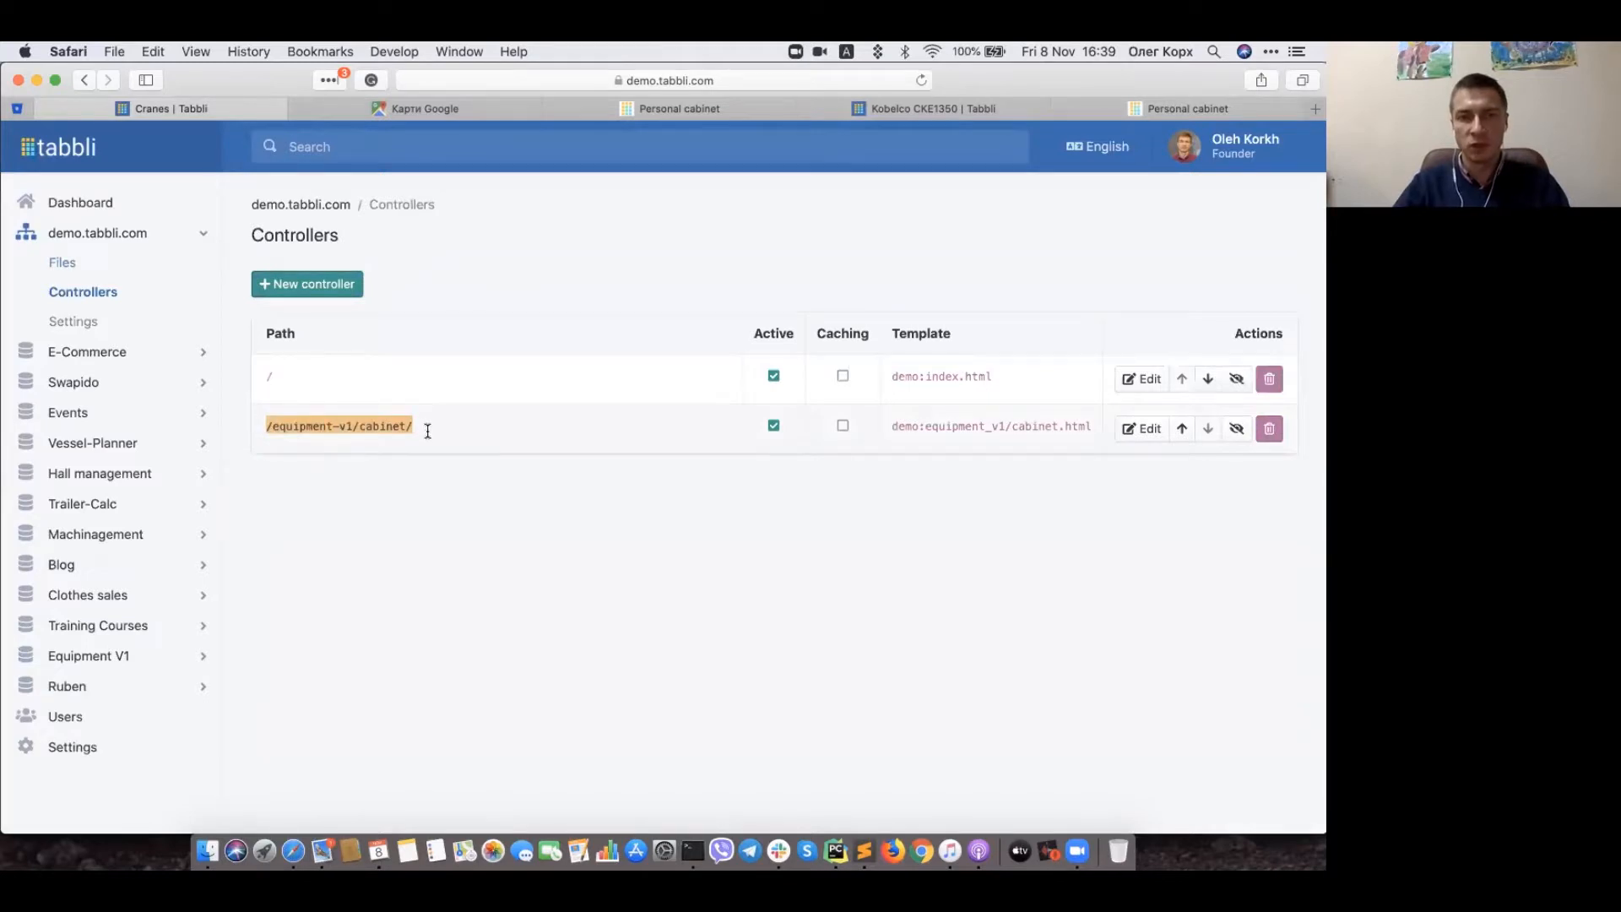
left_click(956, 446)
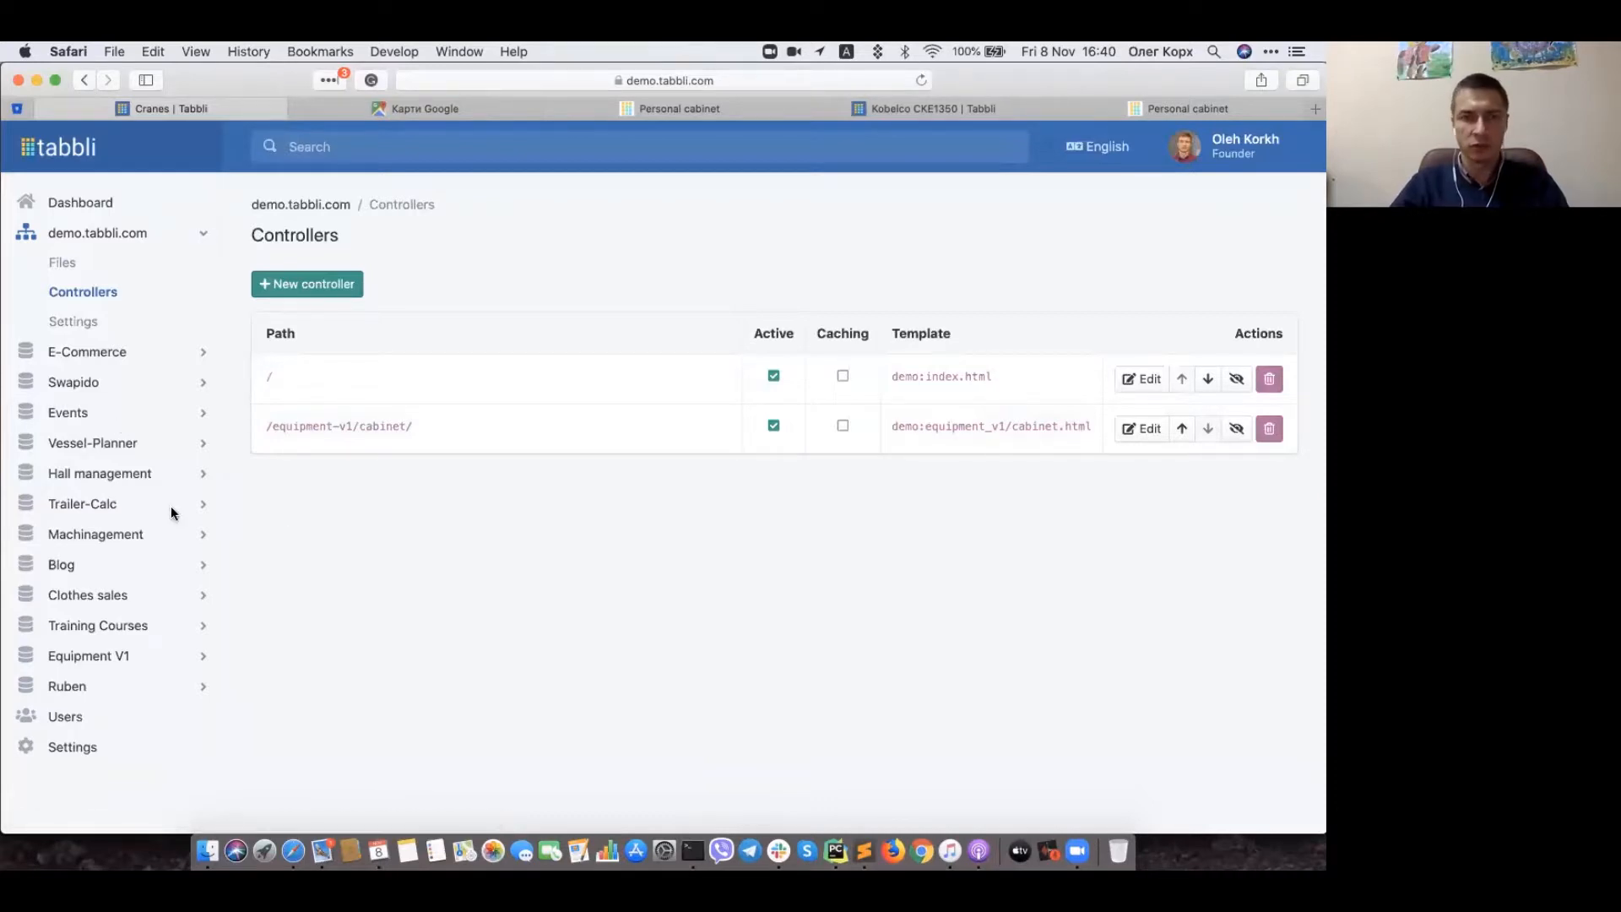
left_click(161, 657)
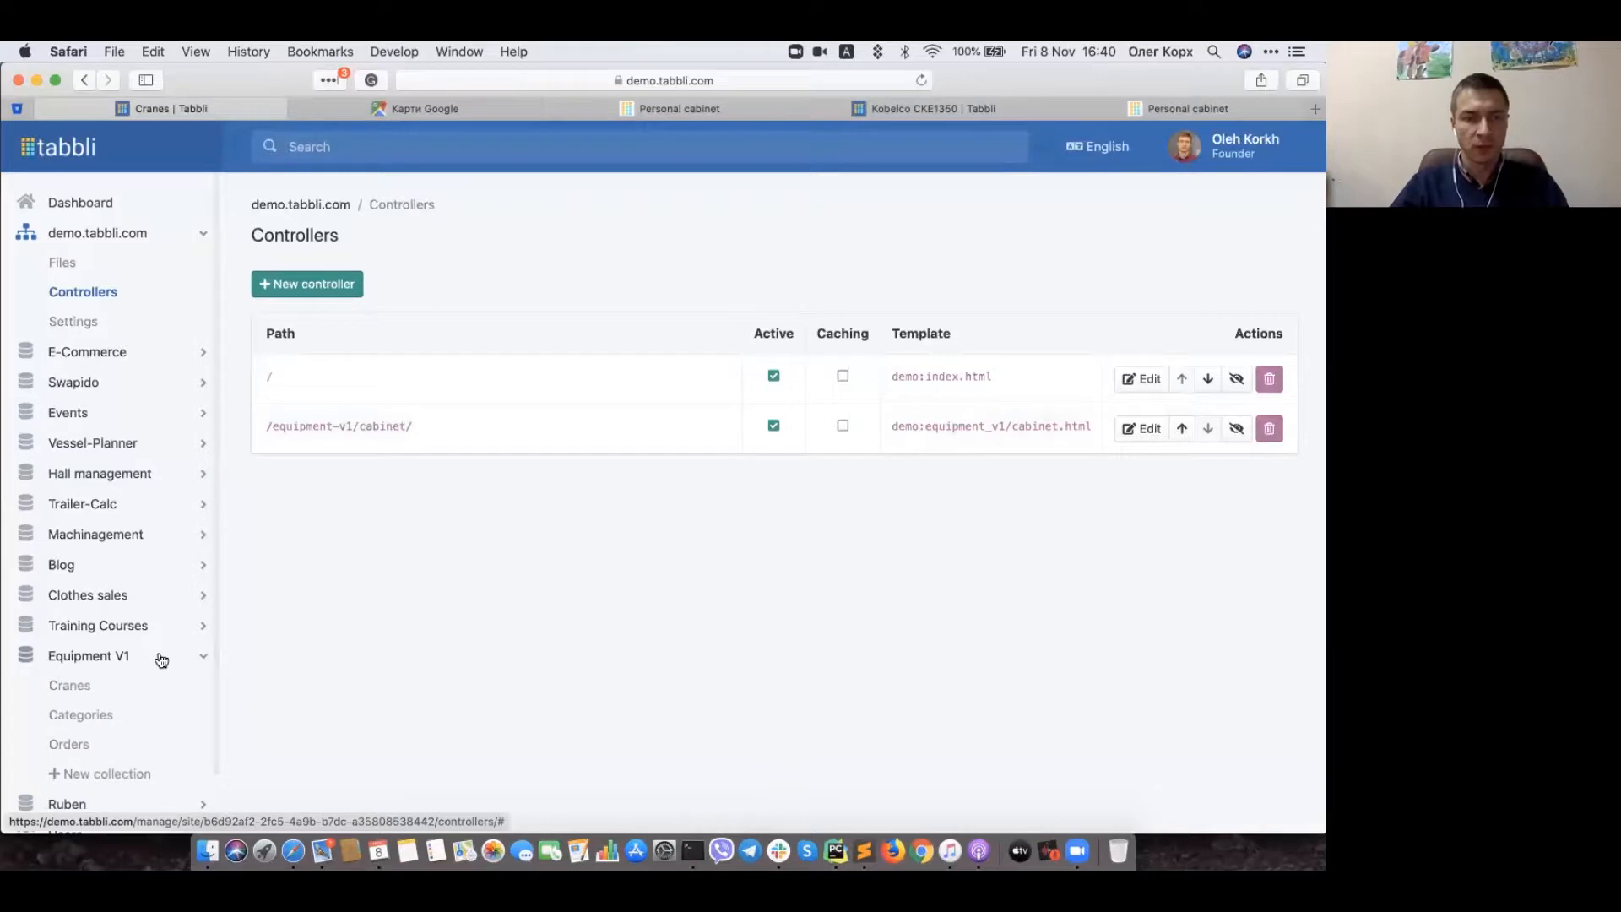
left_click(62, 681)
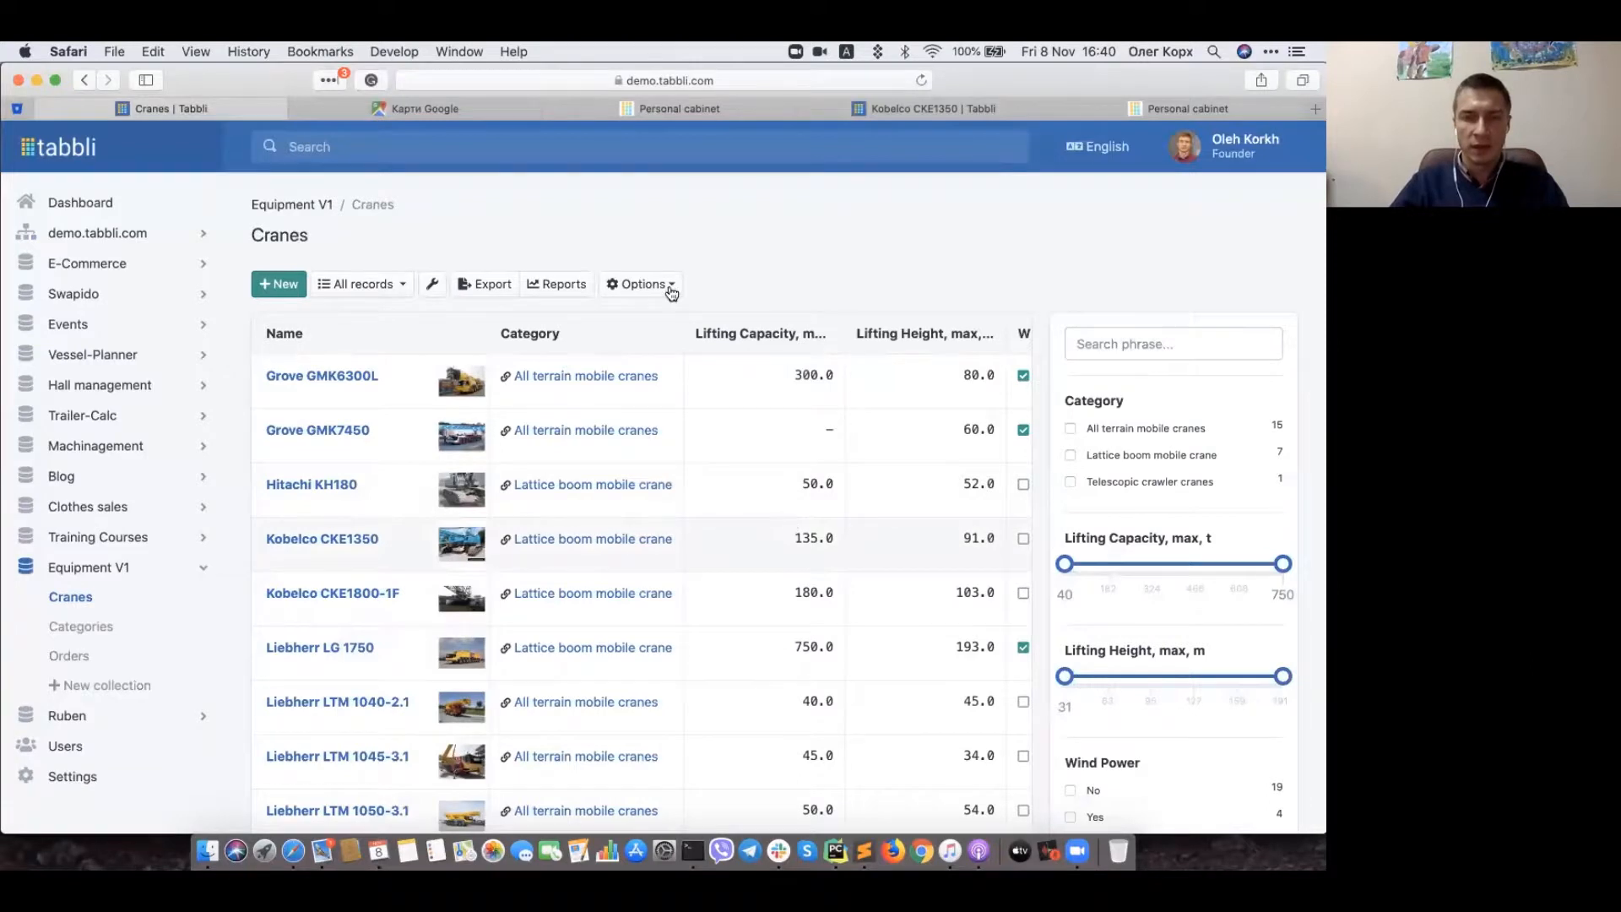
Step: Open the Crane properties list and reveal the extra options on the Busy row
left_click(642, 283)
left_click(651, 366)
scroll(819, 642, "down", 5)
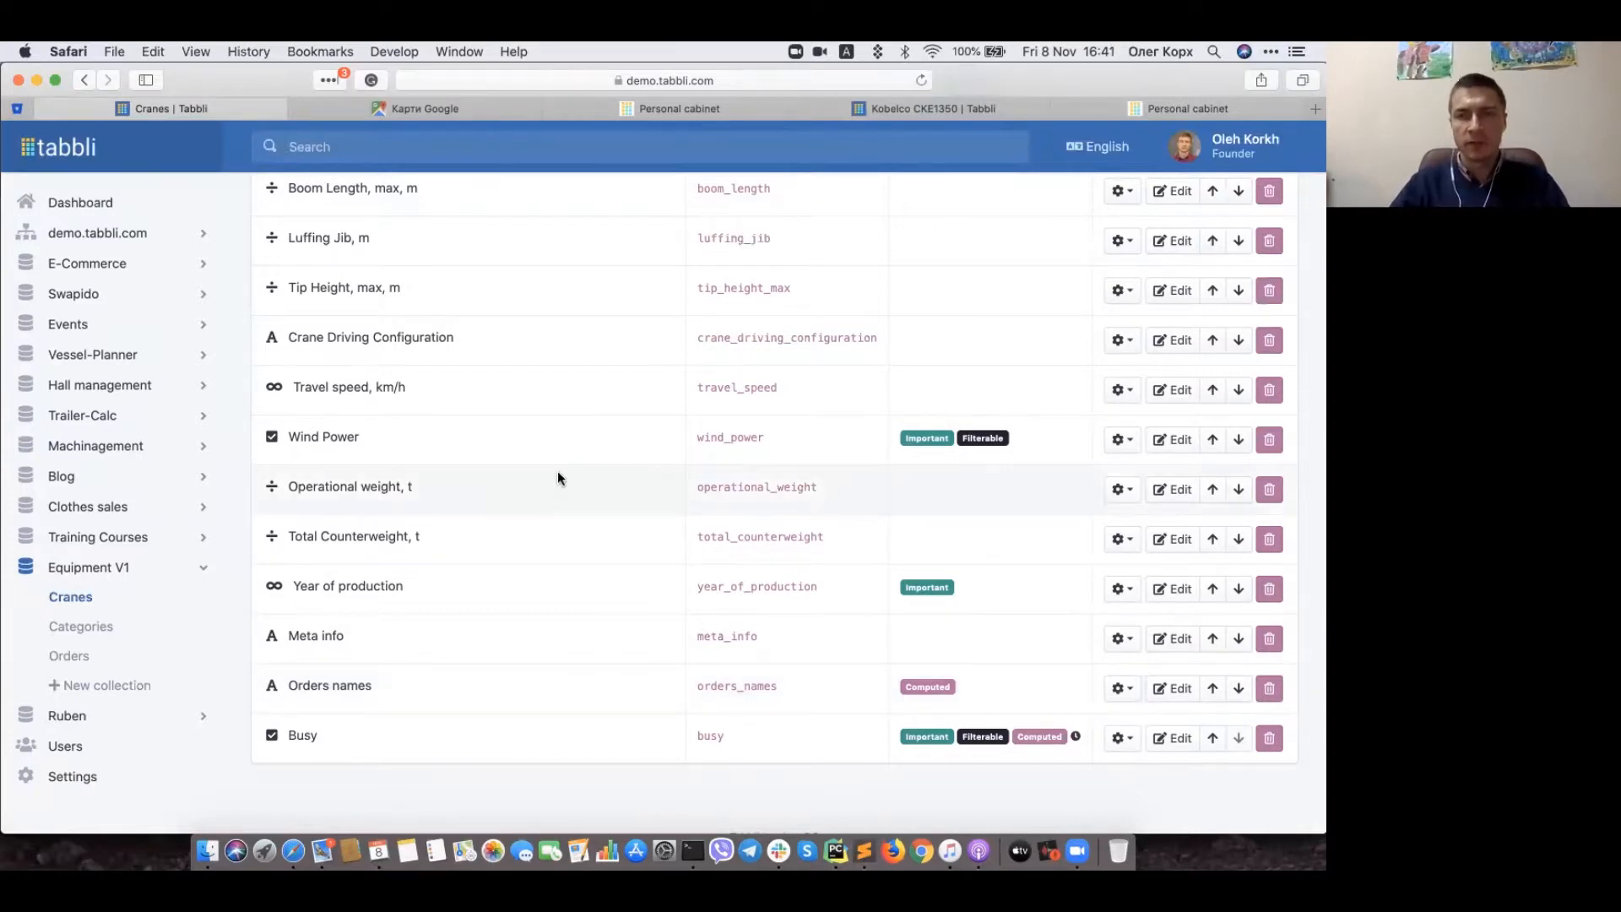
scroll(557, 473, "down", 2)
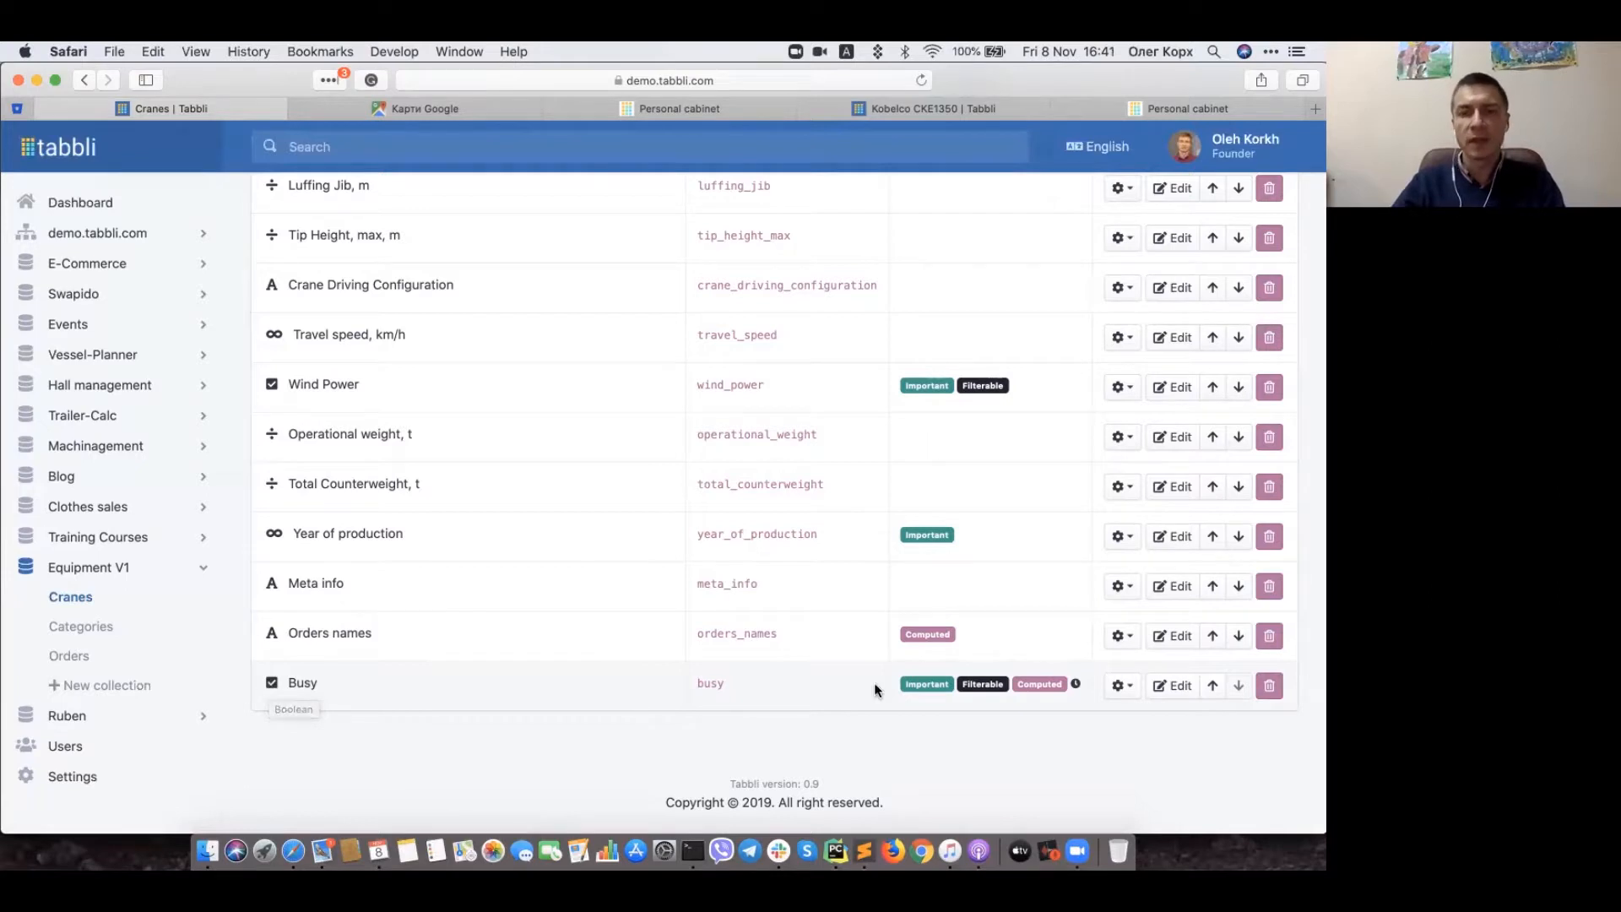
left_click(1131, 690)
Step: Show Busy's computation: busy when a current order exists, recalculated automatically each hour
left_click(1157, 681)
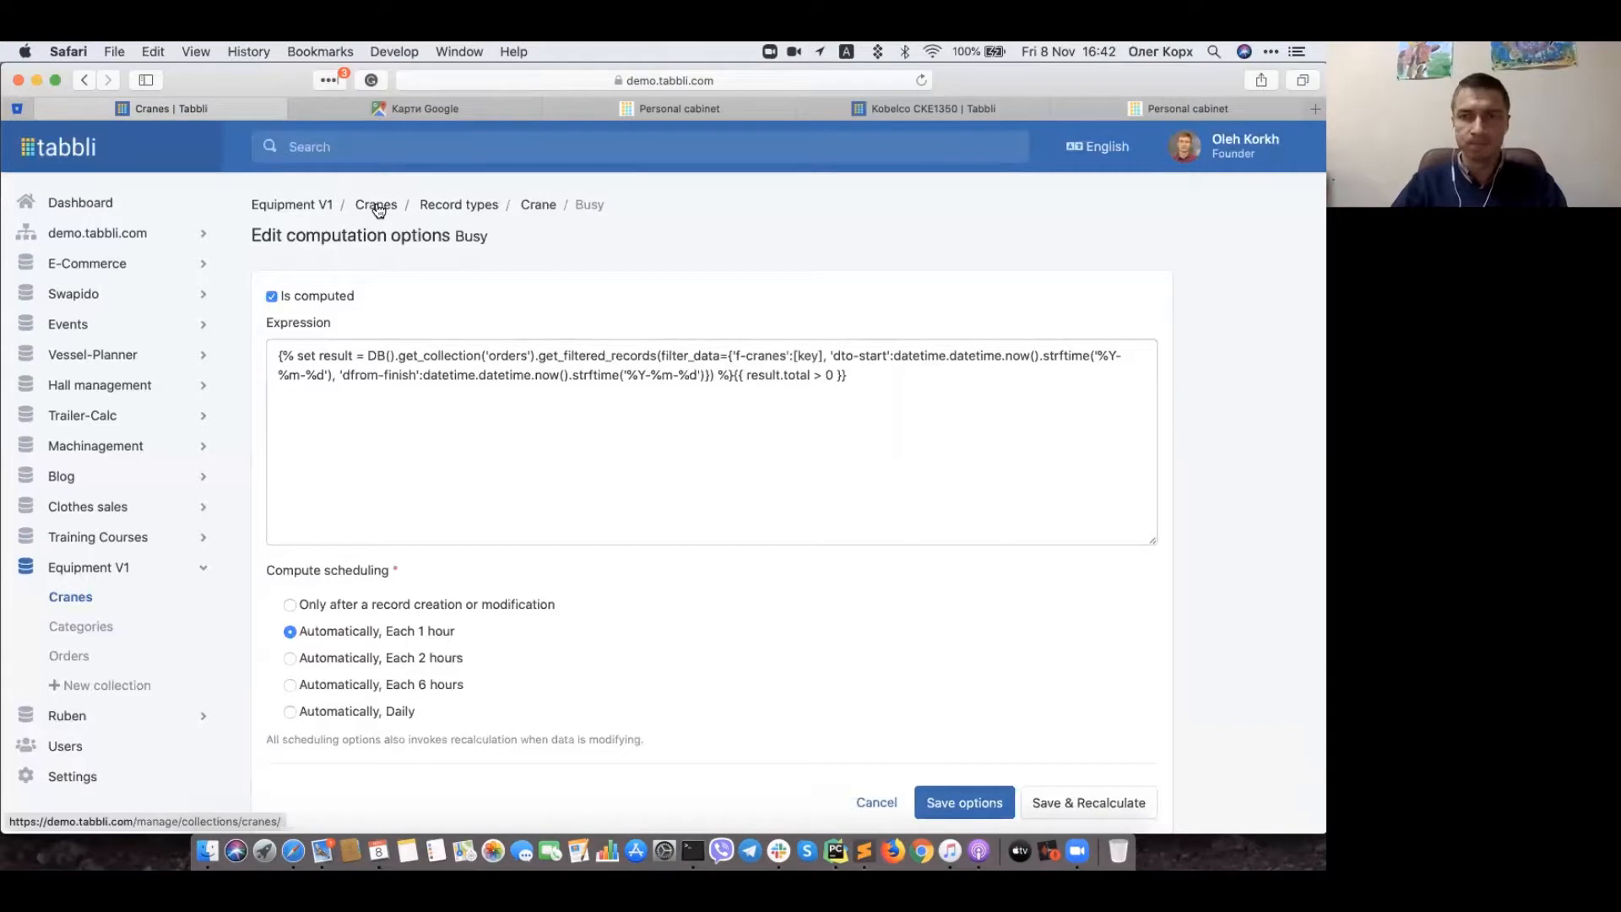
Step: Return to the Cranes list and view the Busy column: 3 busy, 20 free
left_click(376, 205)
scroll(776, 520, "down", 5)
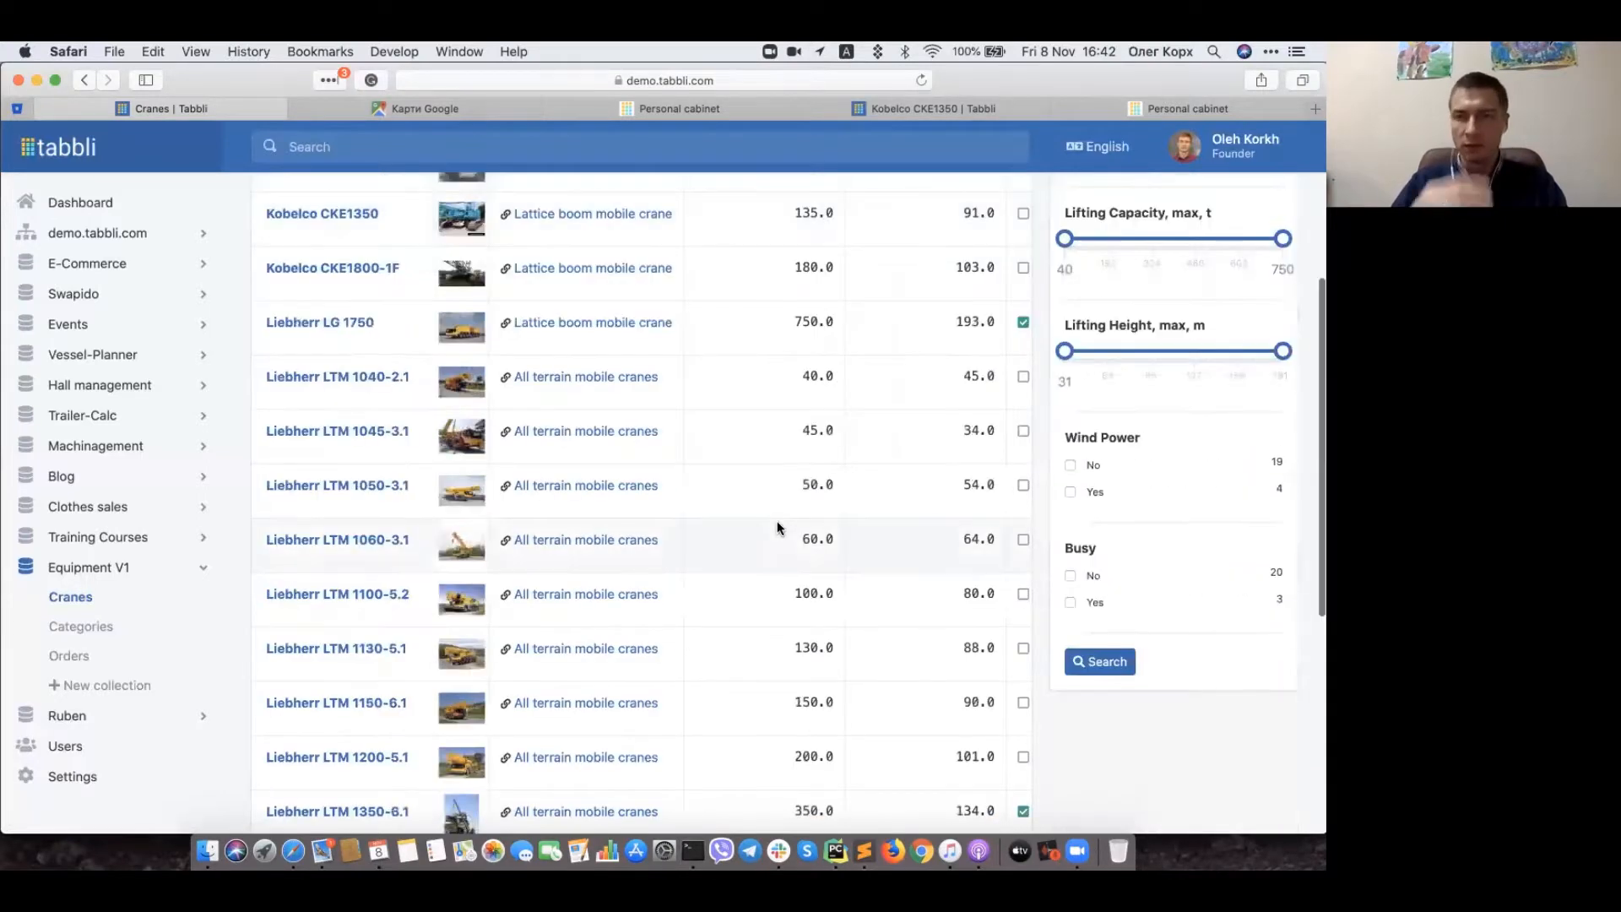
scroll(775, 529, "up", 3)
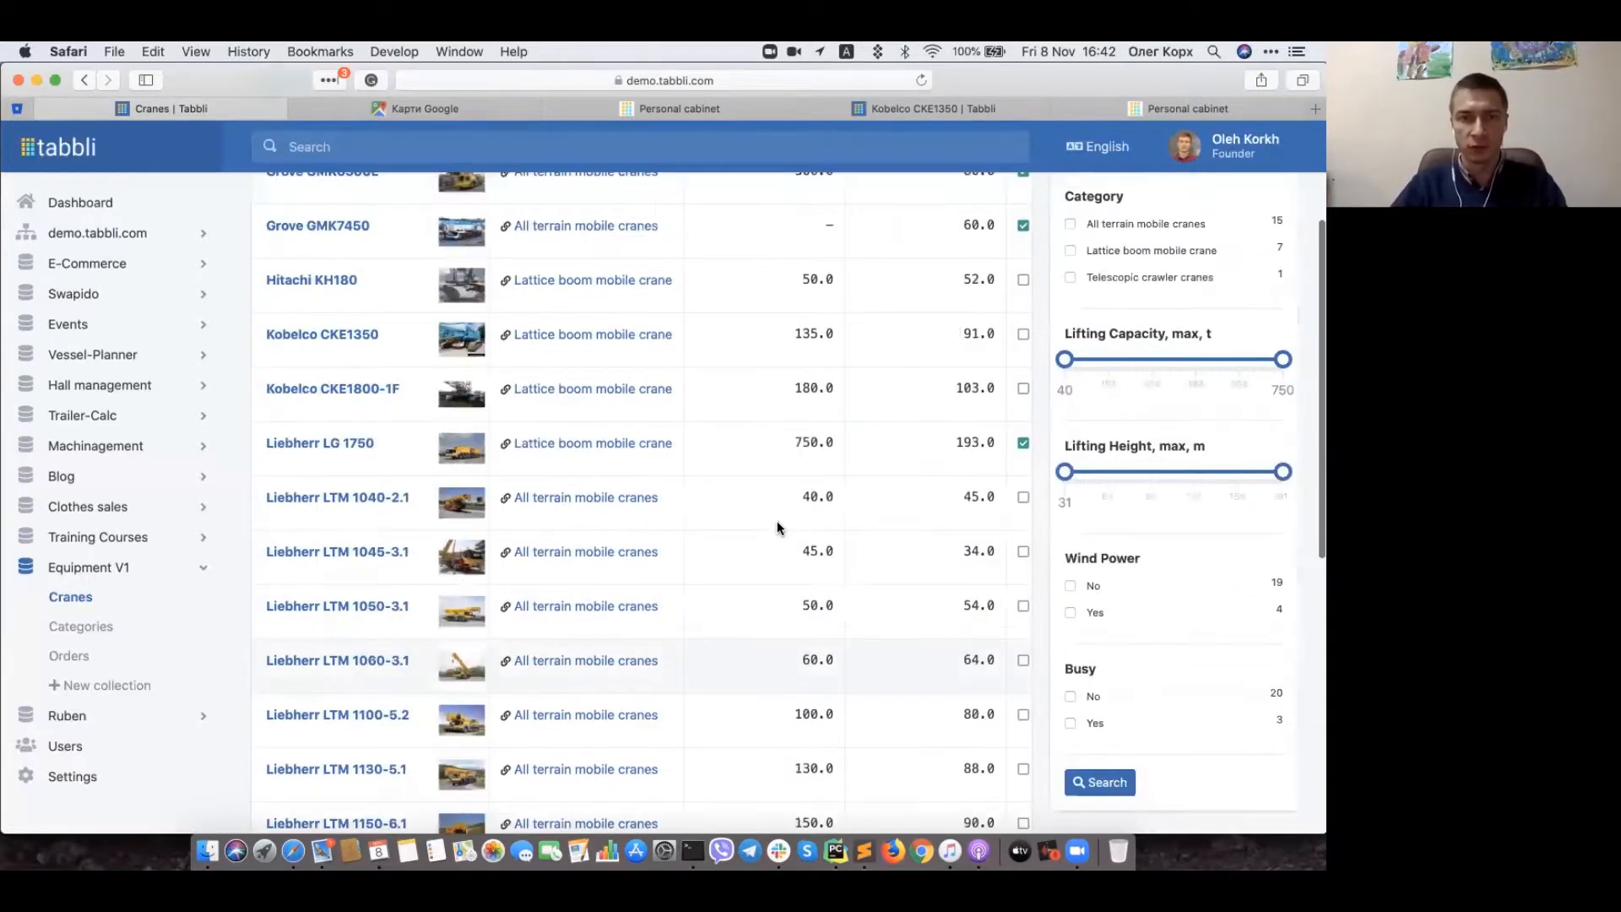
scroll(759, 384, "up", 2)
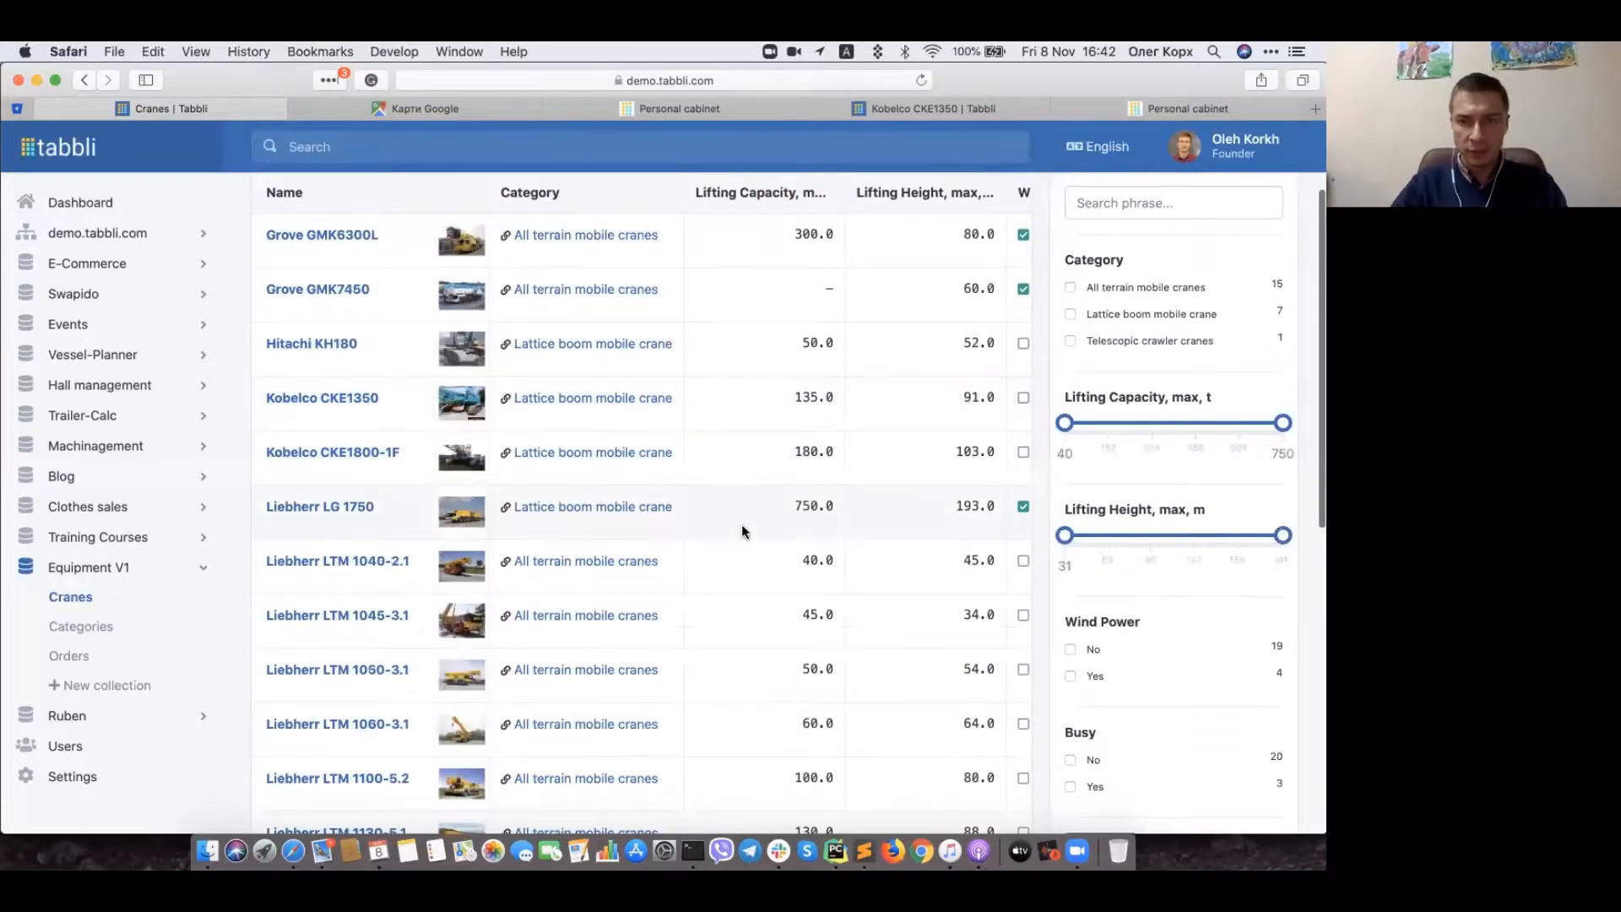
scroll(743, 530, "right", 1)
scroll(743, 530, "right", 5)
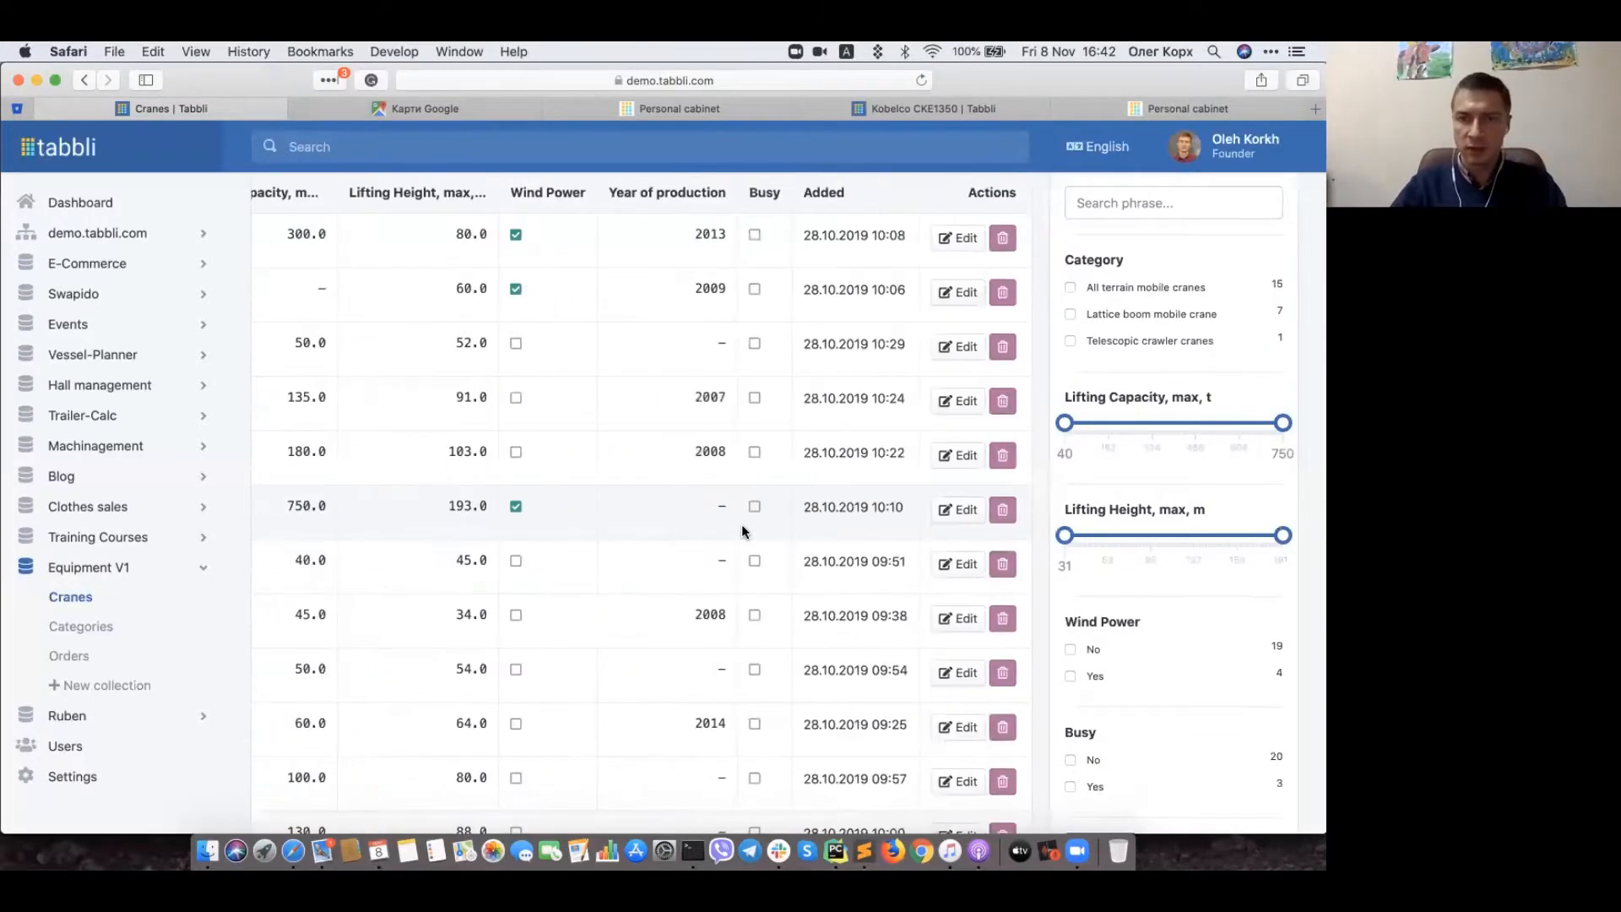
scroll(758, 626, "down", 5)
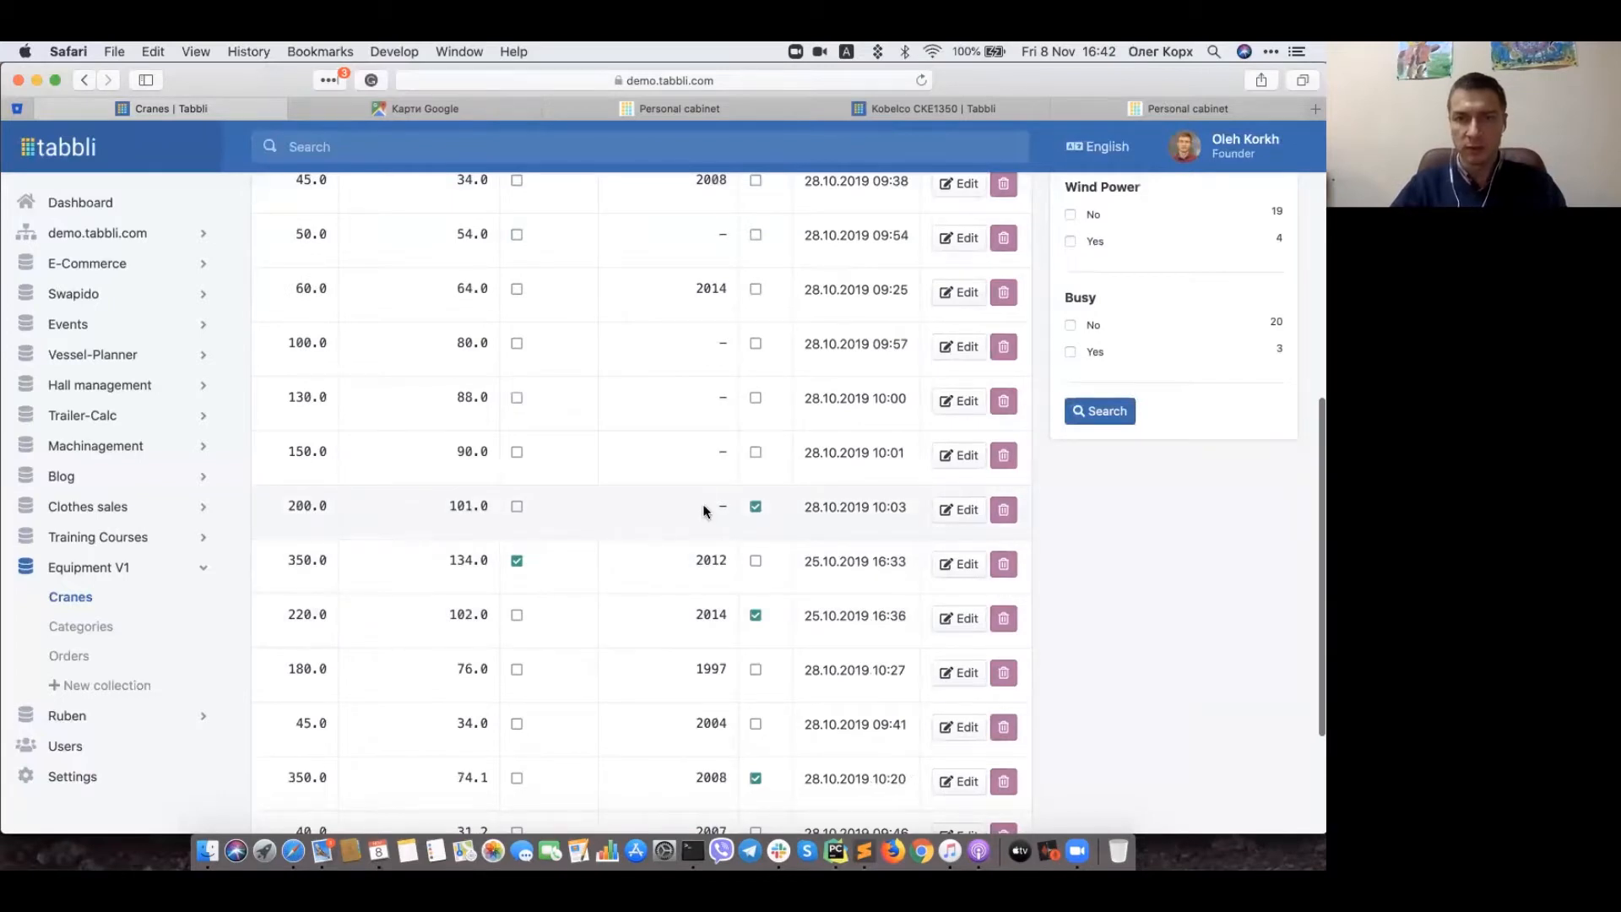
scroll(704, 511, "left", 6)
Step: Open the Liebherr LTM 1200-5.1 record, check its 2 orders, and return to General
scroll(706, 510, "left", 1)
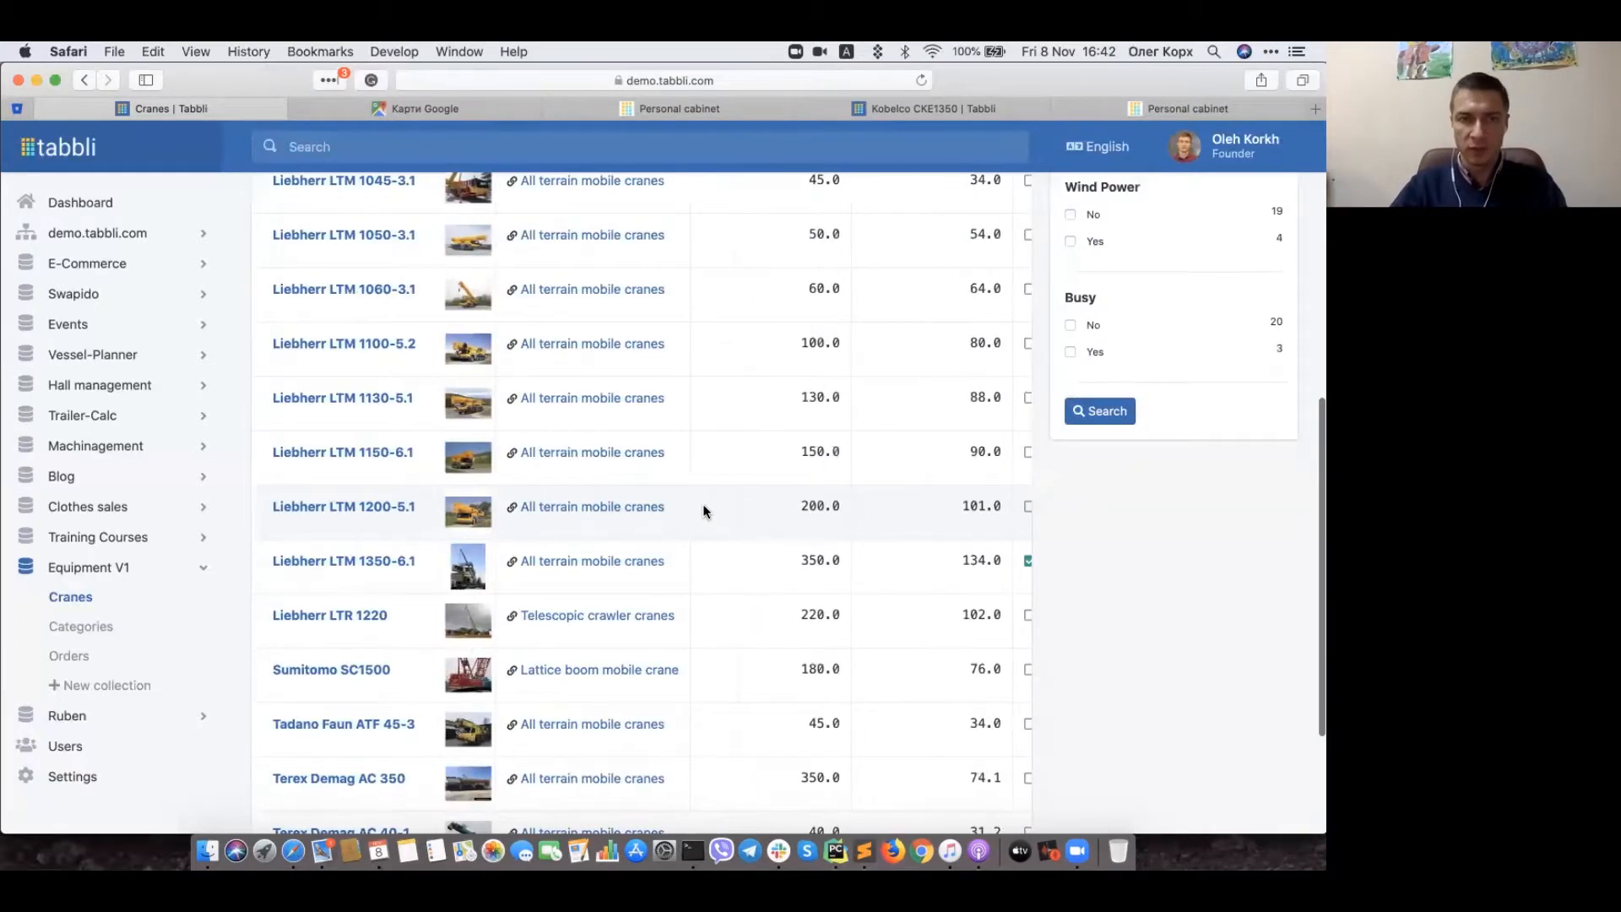
left_click(288, 508)
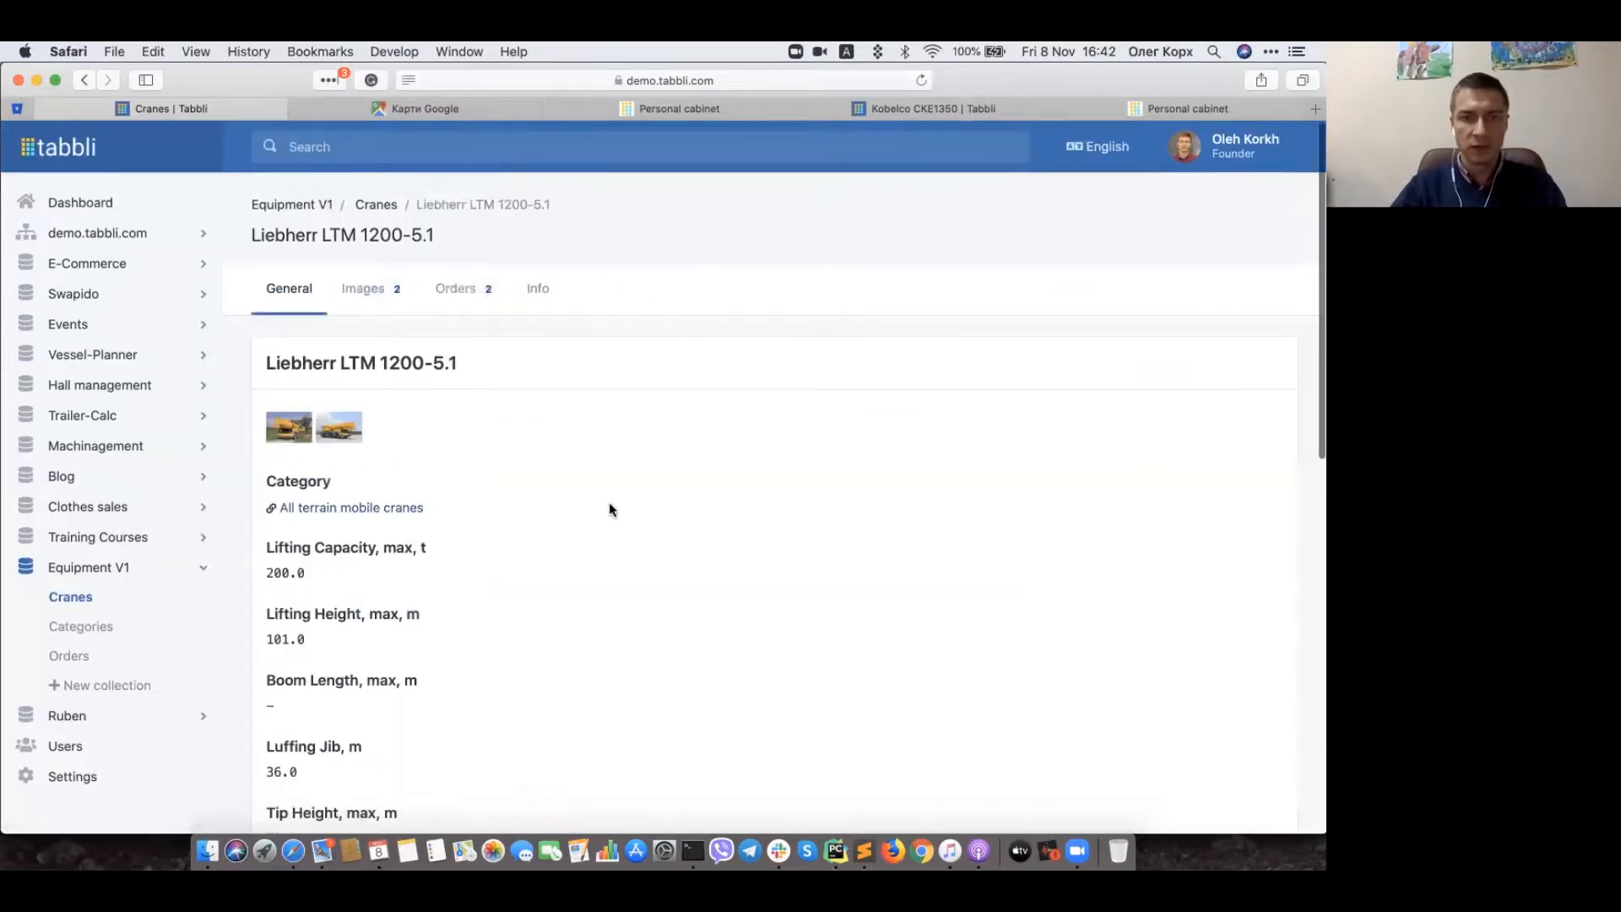
scroll(610, 507, "down", 4)
scroll(610, 507, "up", 4)
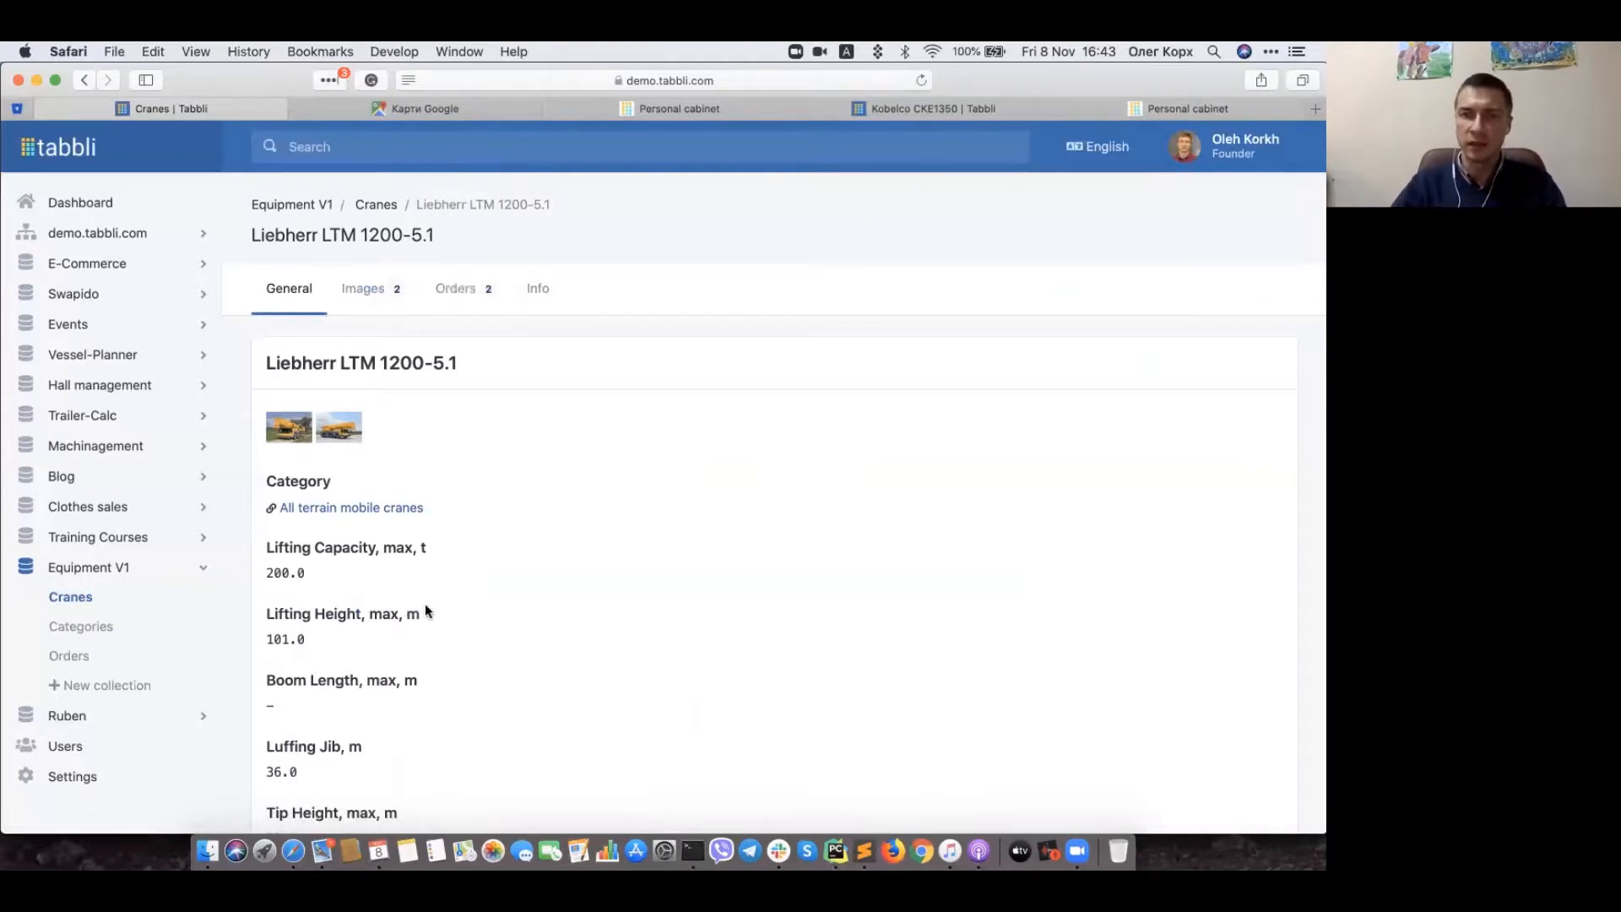
left_click(463, 301)
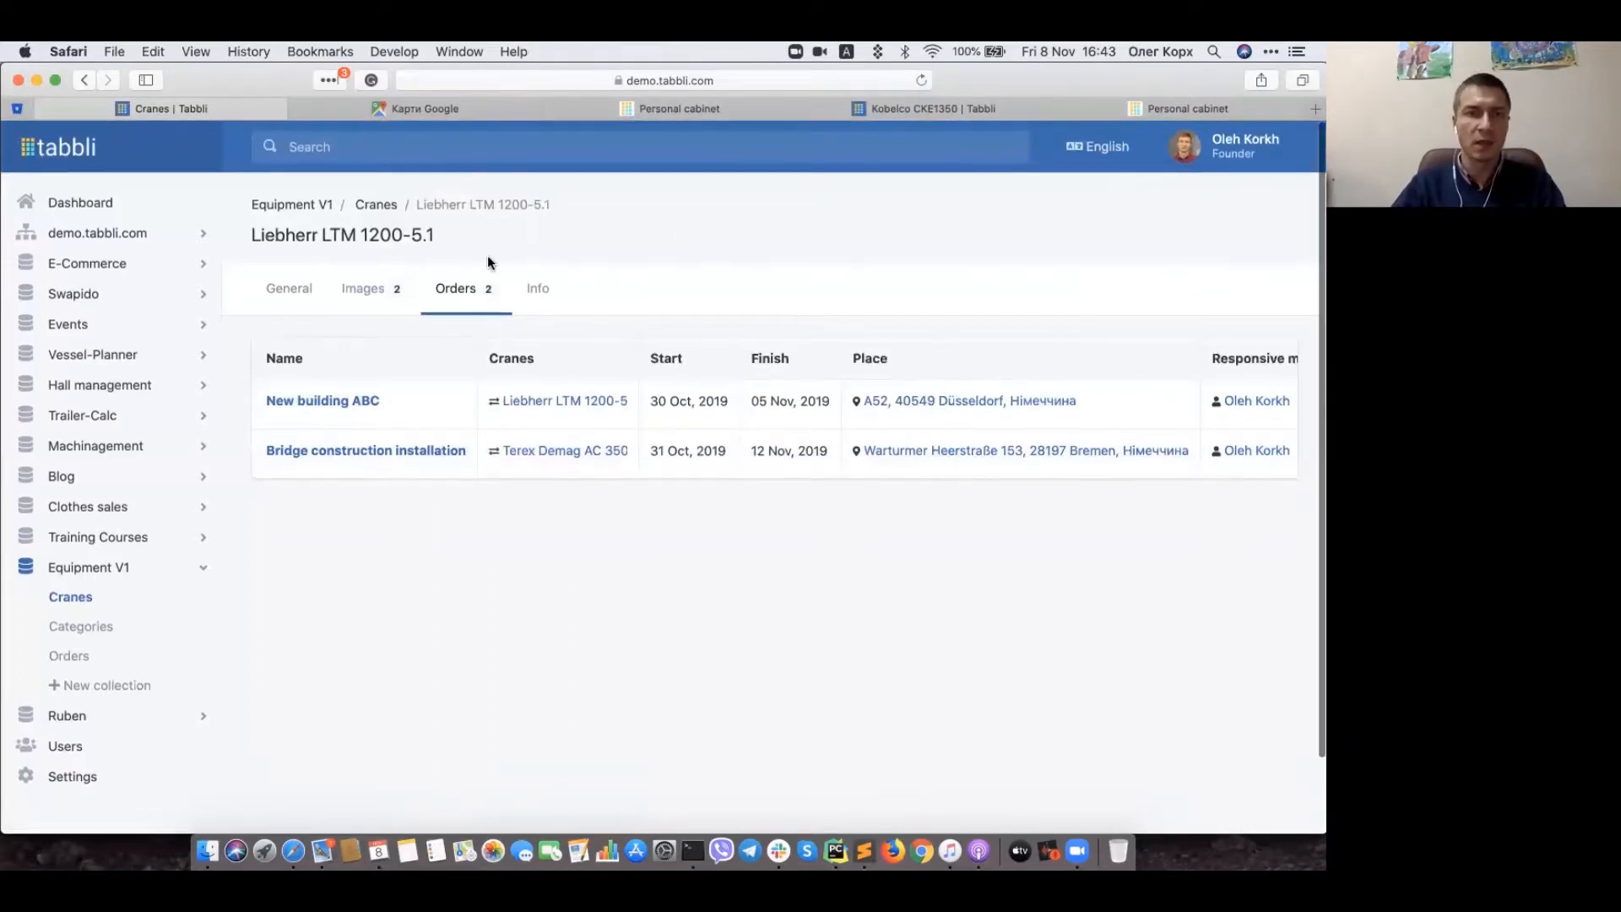
left_click(282, 292)
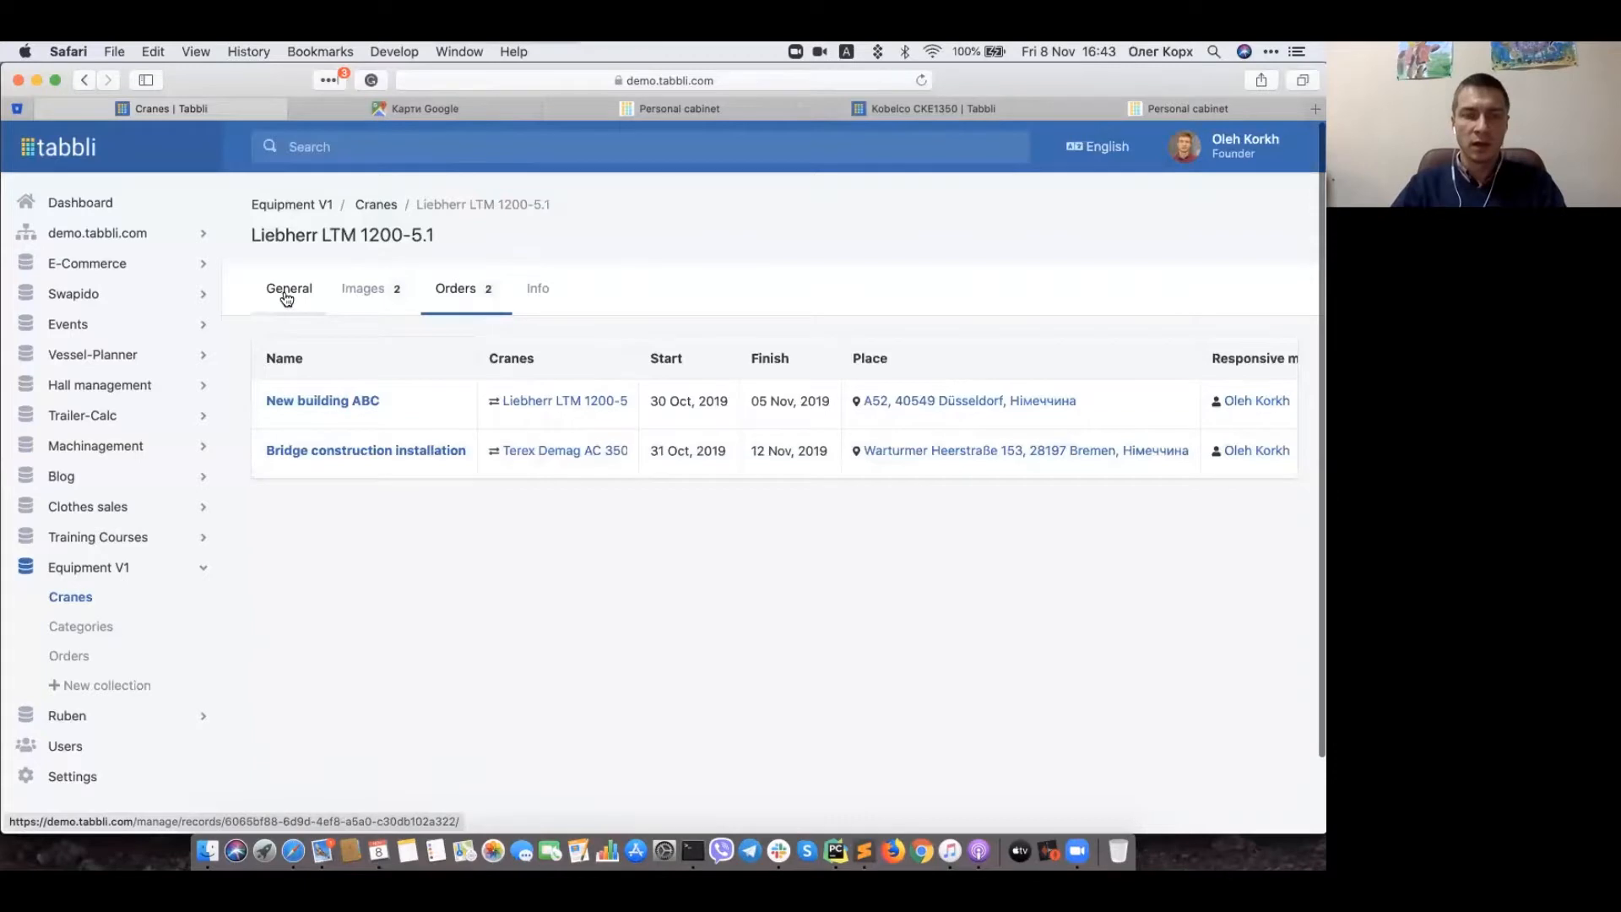
Step: Filter the Cranes list on Busy = Yes to show only the three busy cranes
left_click(377, 205)
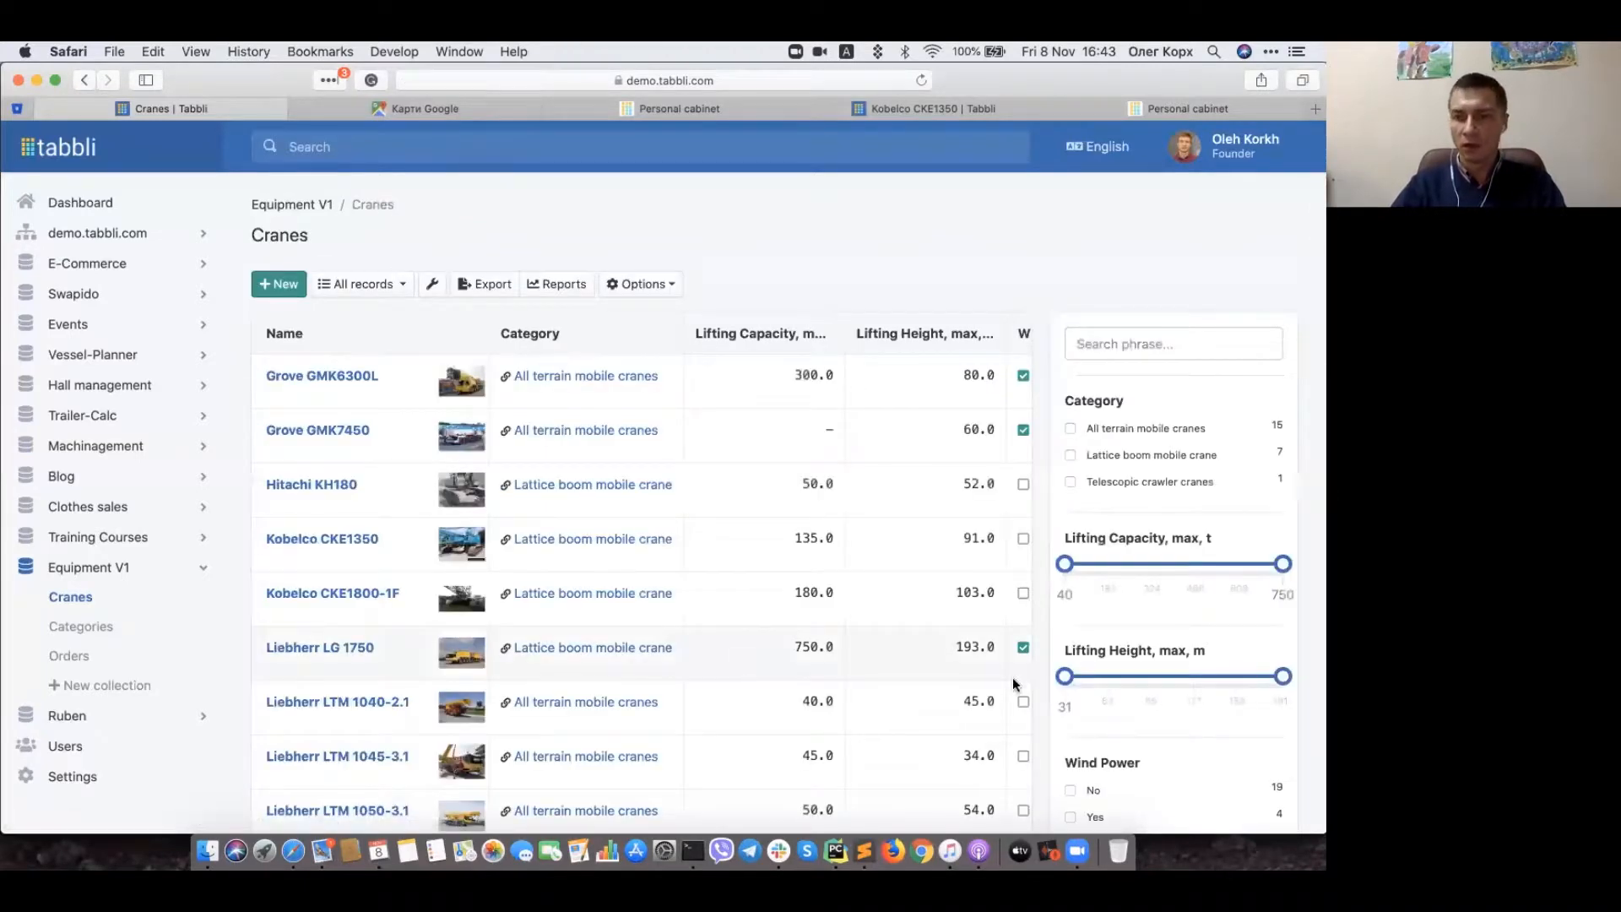
scroll(1013, 685, "down", 3)
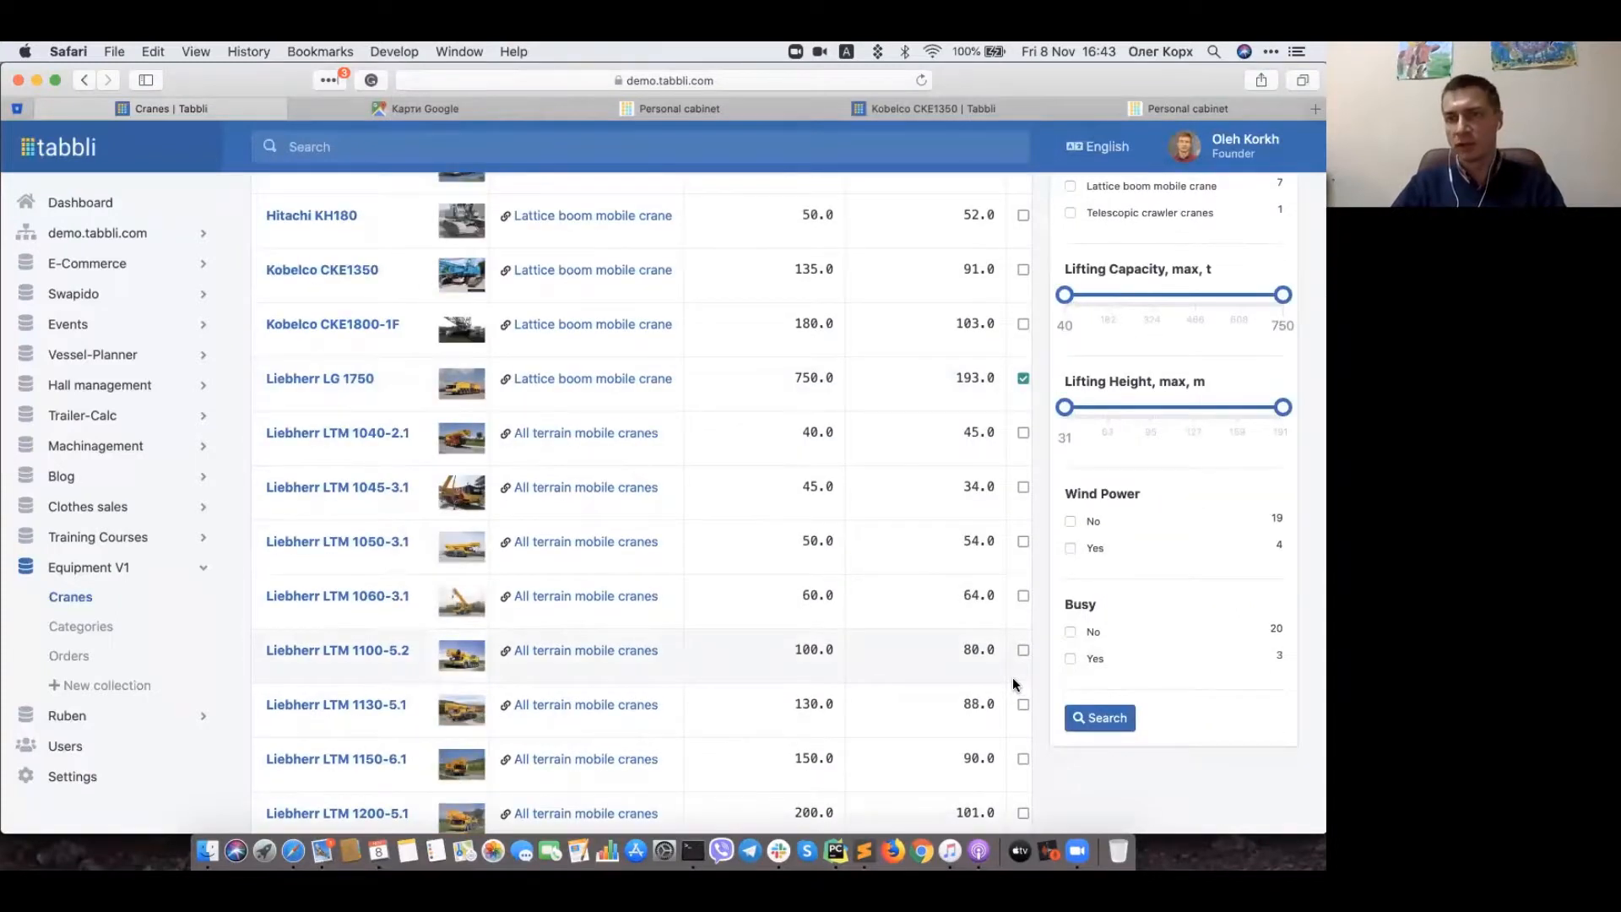
left_click(1070, 633)
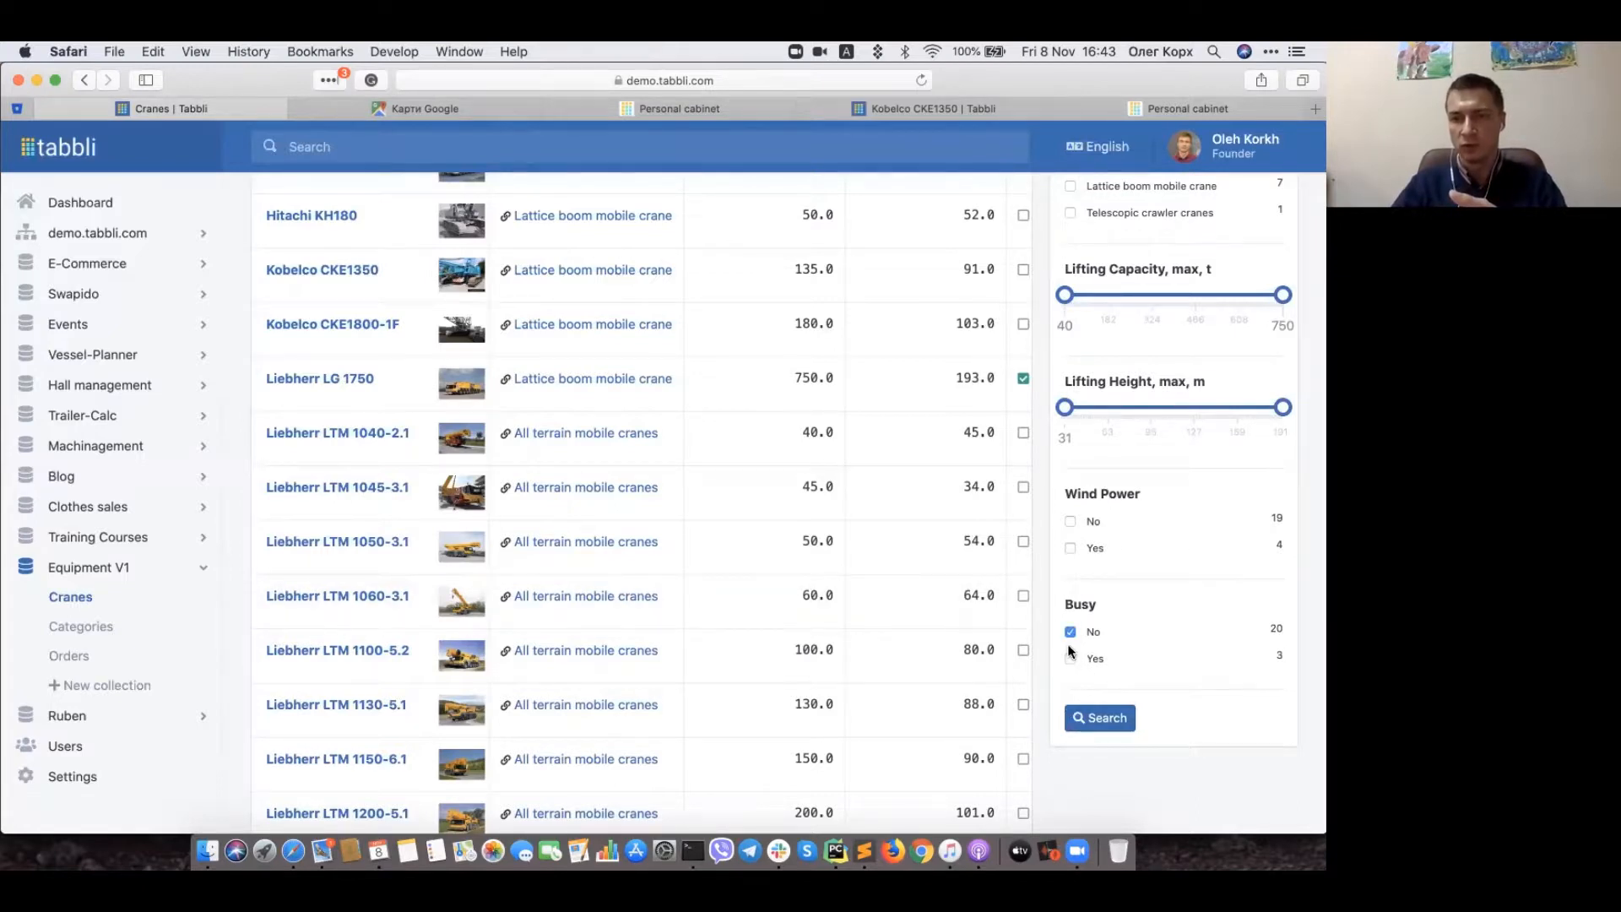
left_click(1069, 659)
left_click(1071, 632)
left_click(1097, 717)
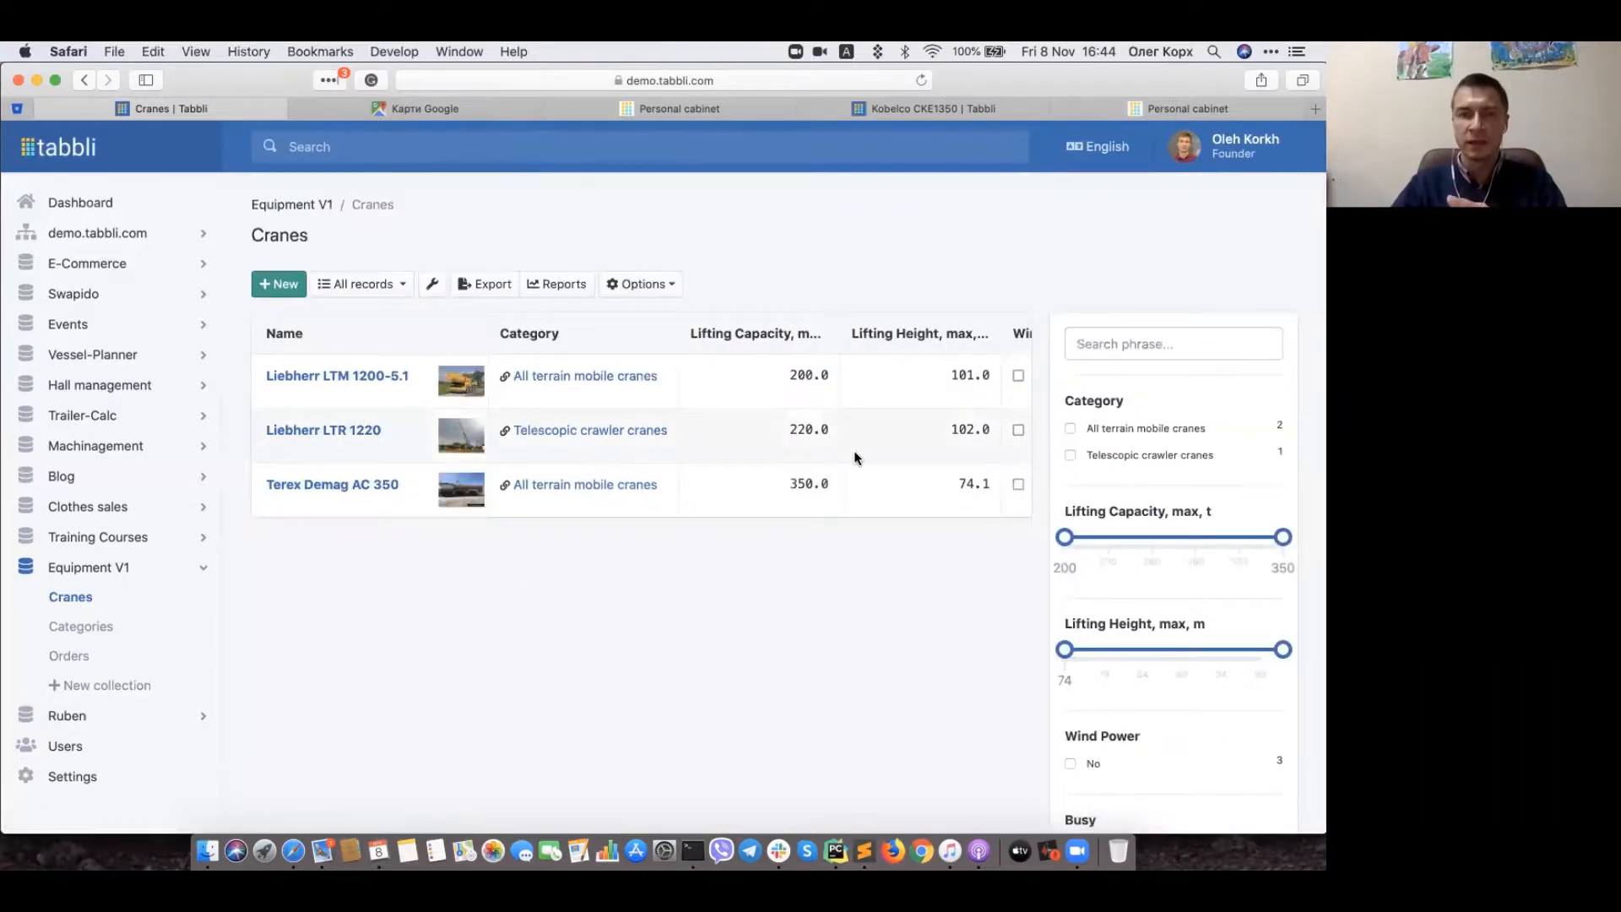
scroll(856, 456, "right", 10)
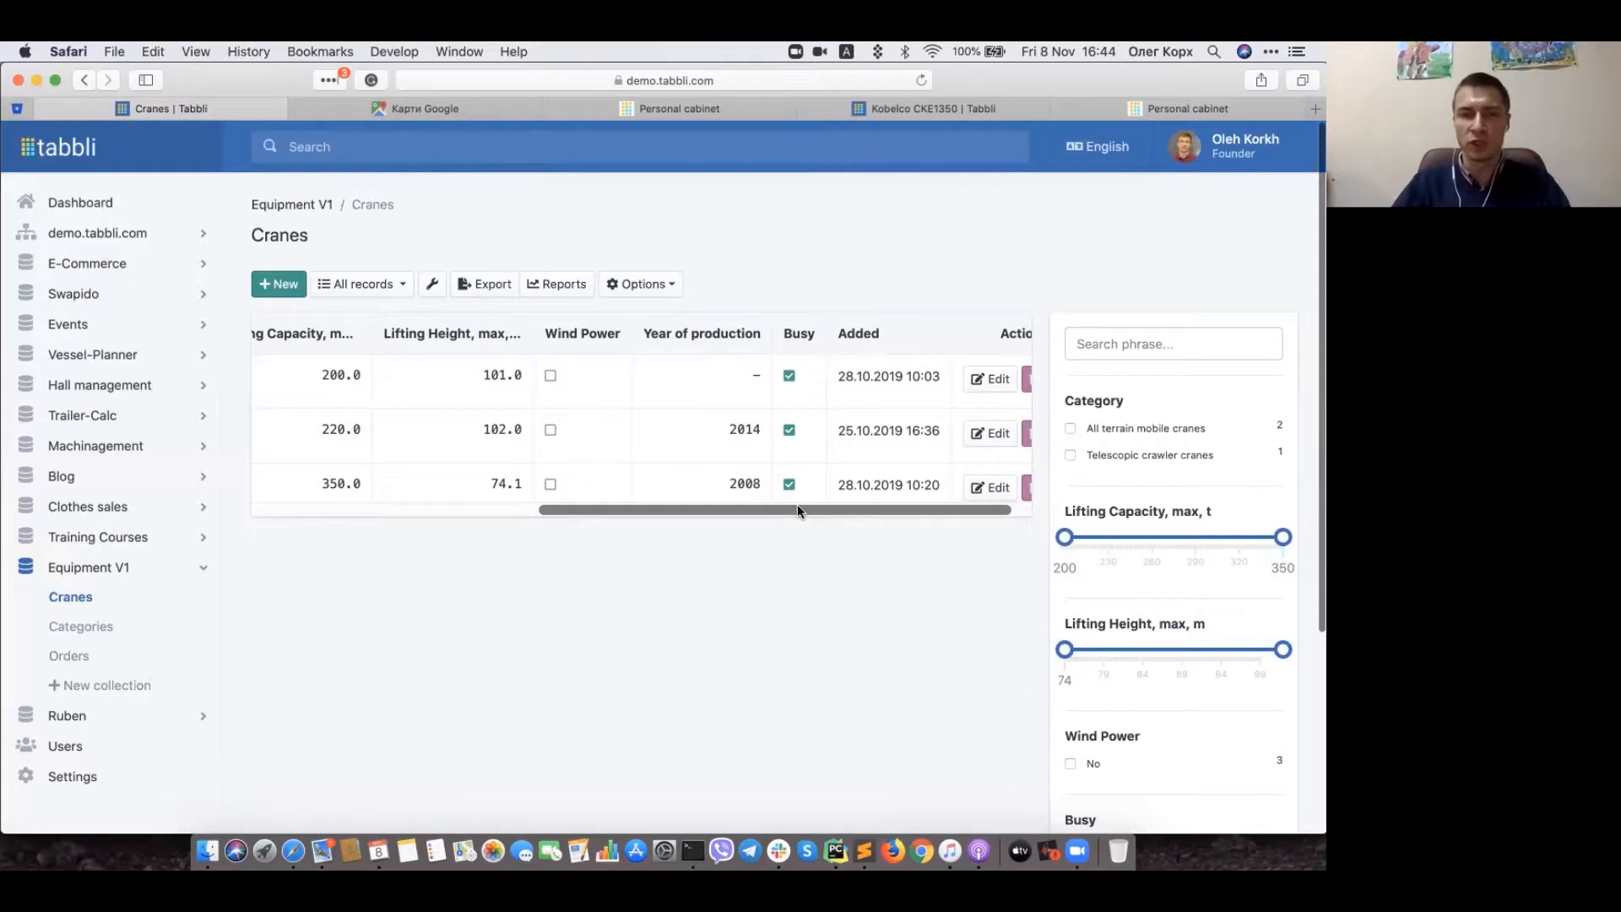
scroll(686, 436, "left", 10)
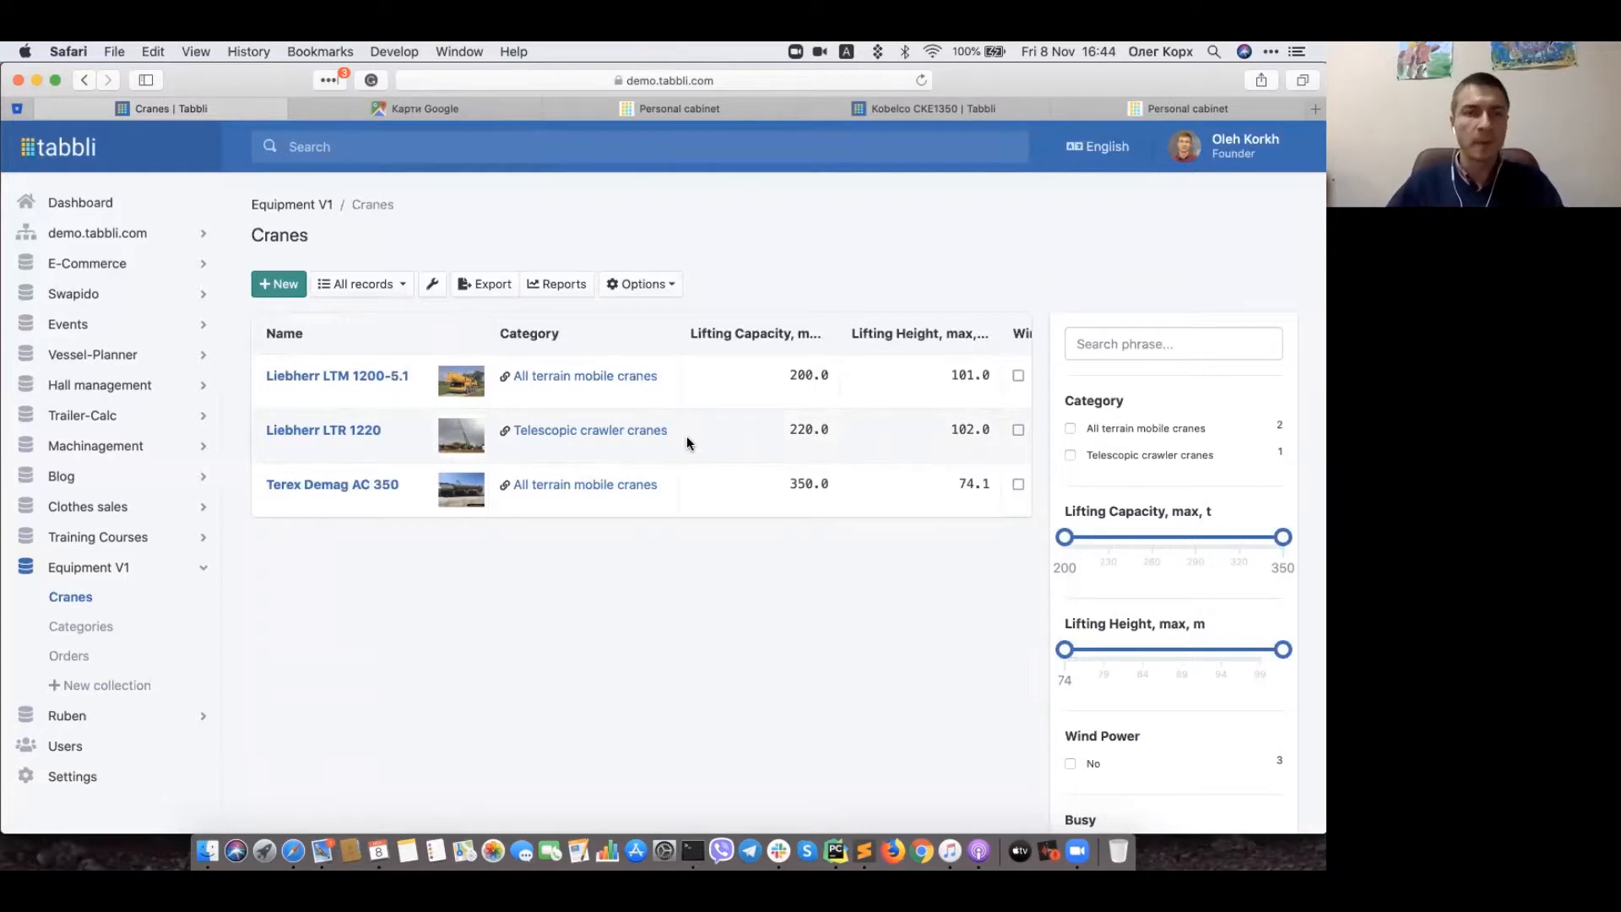
scroll(686, 435, "right", 10)
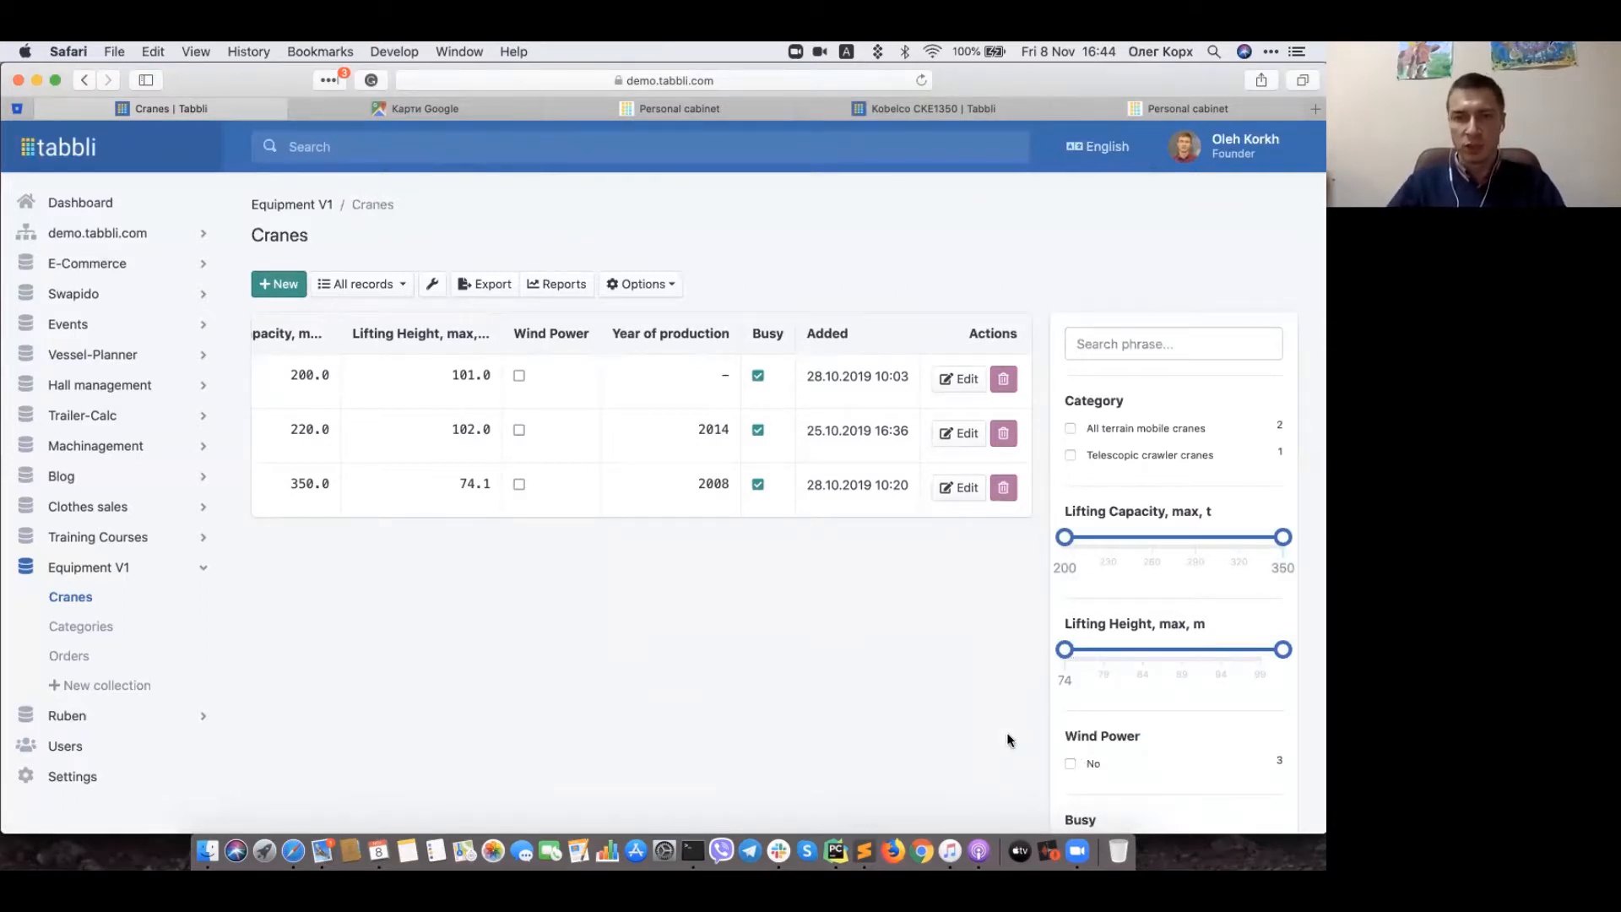
scroll(1006, 732, "down", 5)
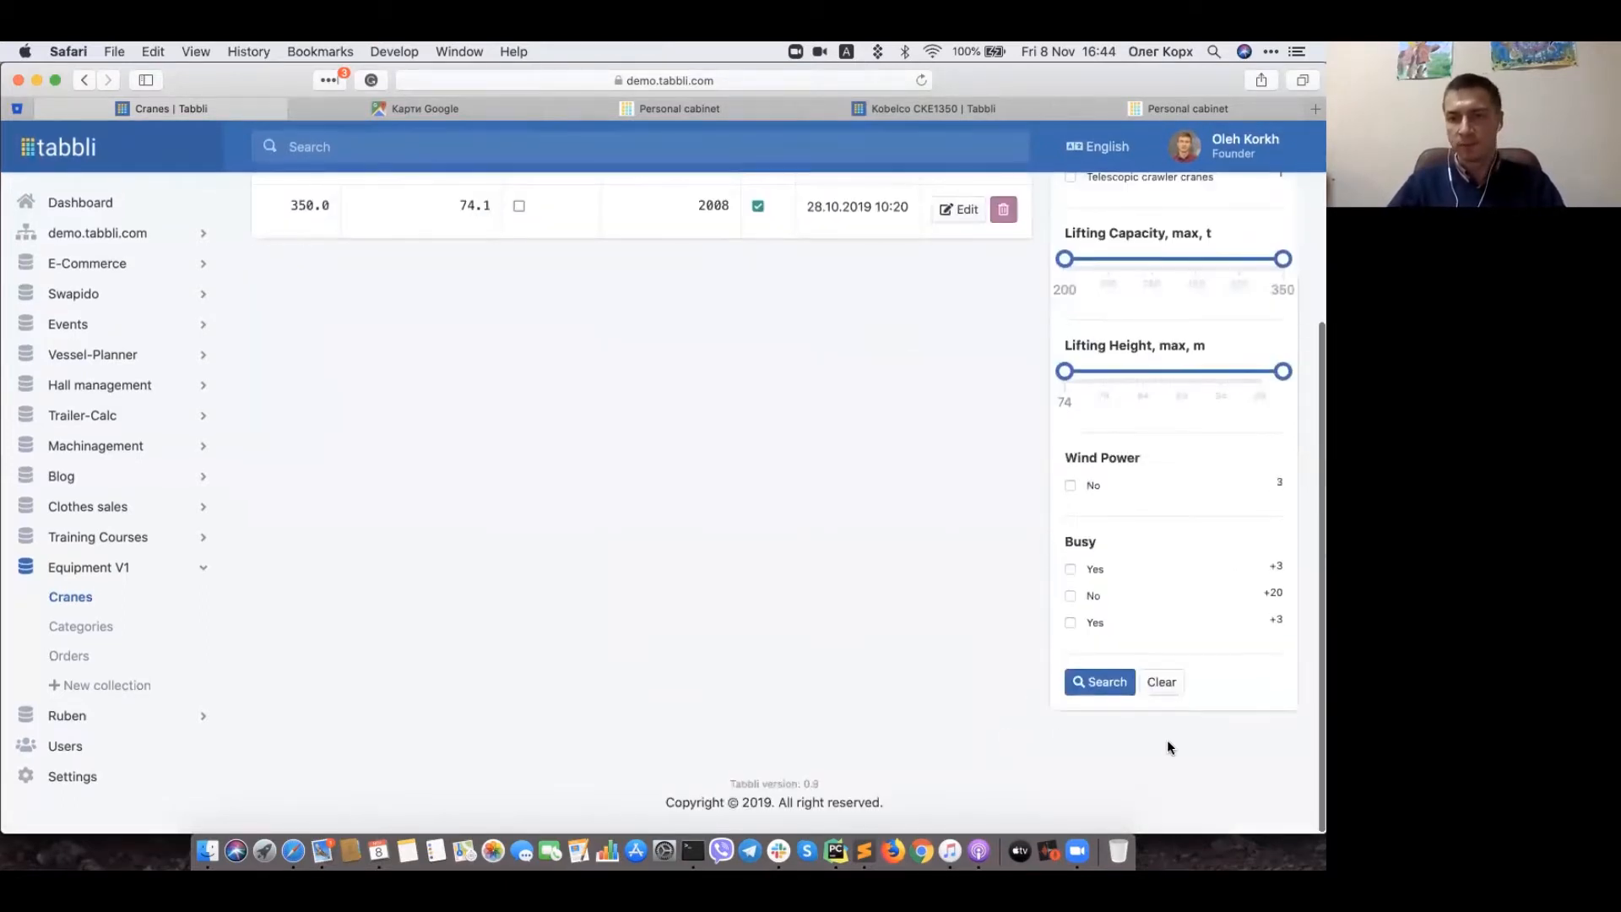
Step: Clear the filter so all 23 cranes are listed again
left_click(1132, 671)
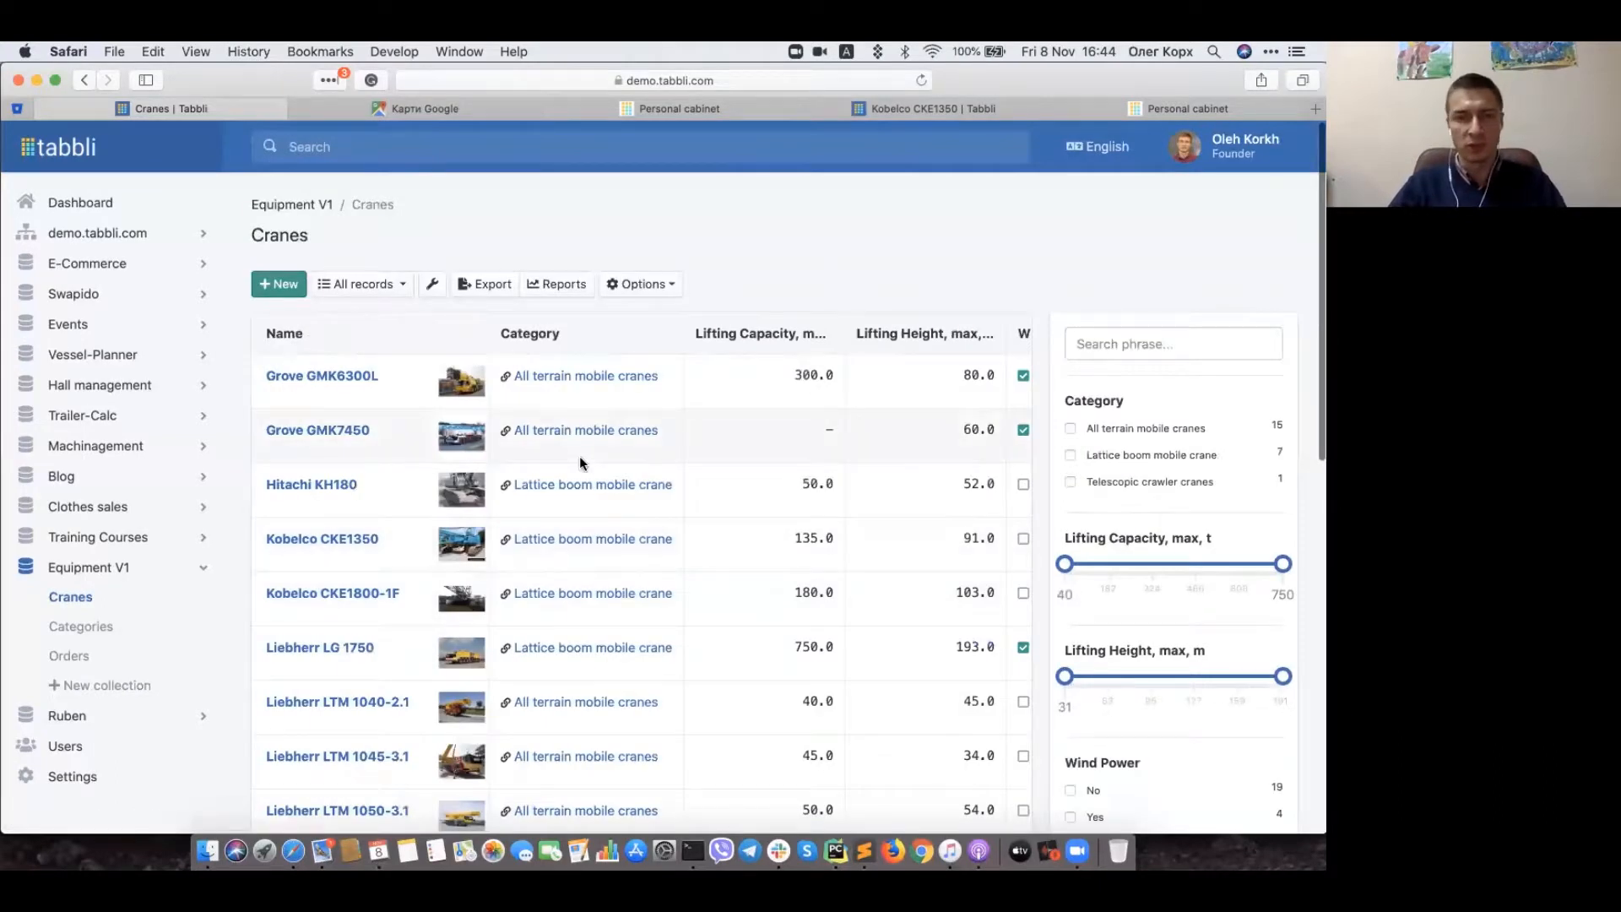
scroll(579, 463, "down", 3)
scroll(853, 485, "down", 2)
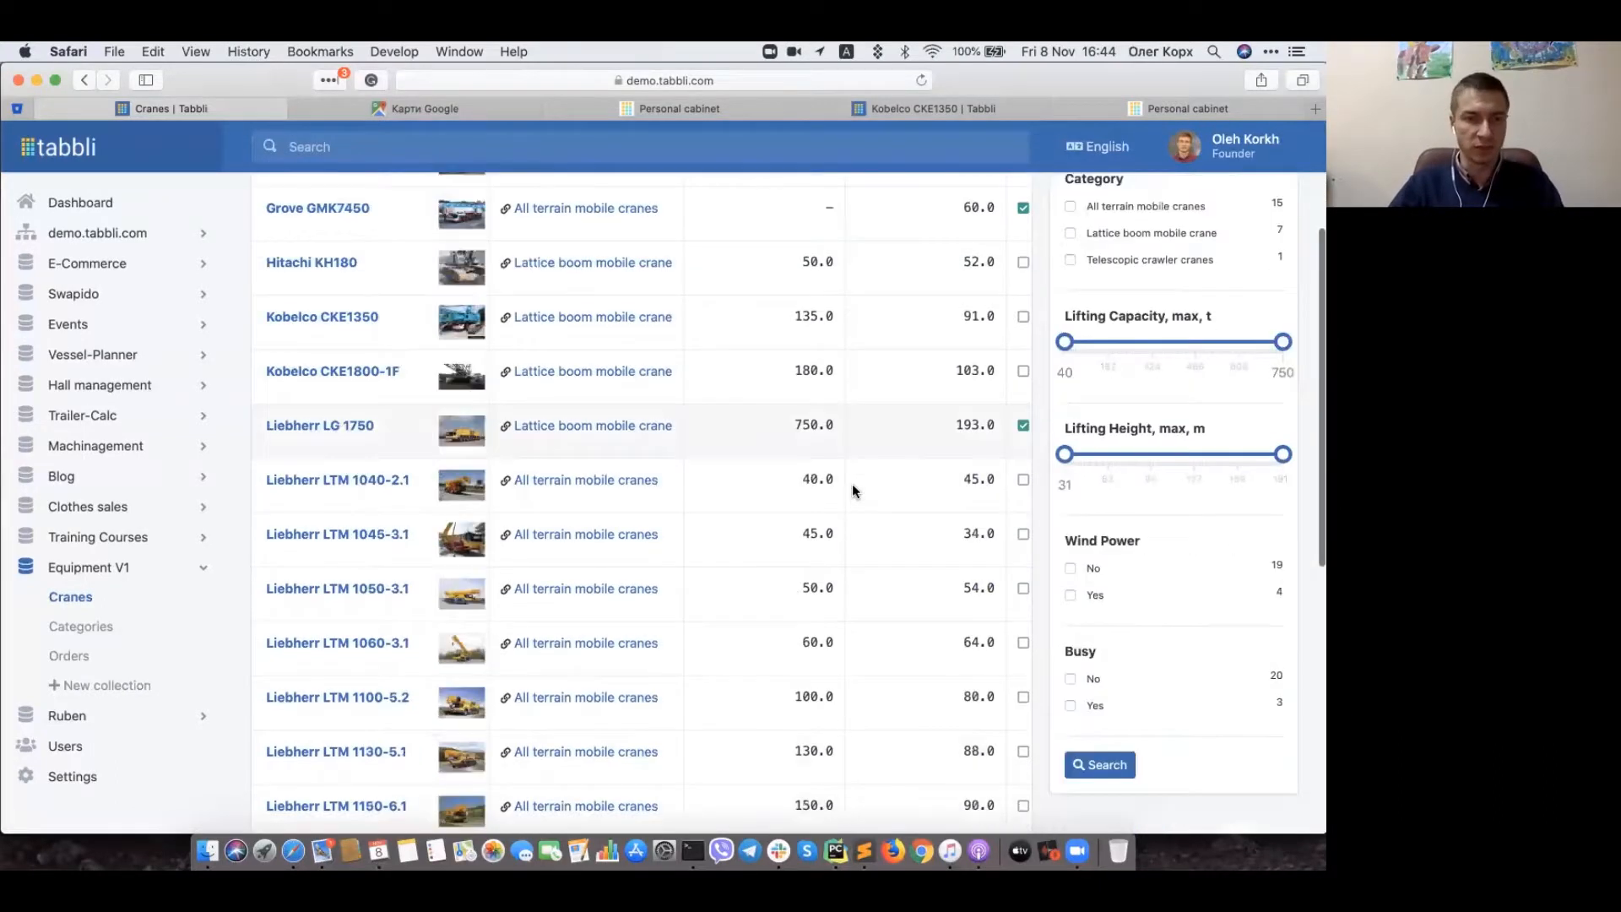
scroll(853, 492, "up", 3)
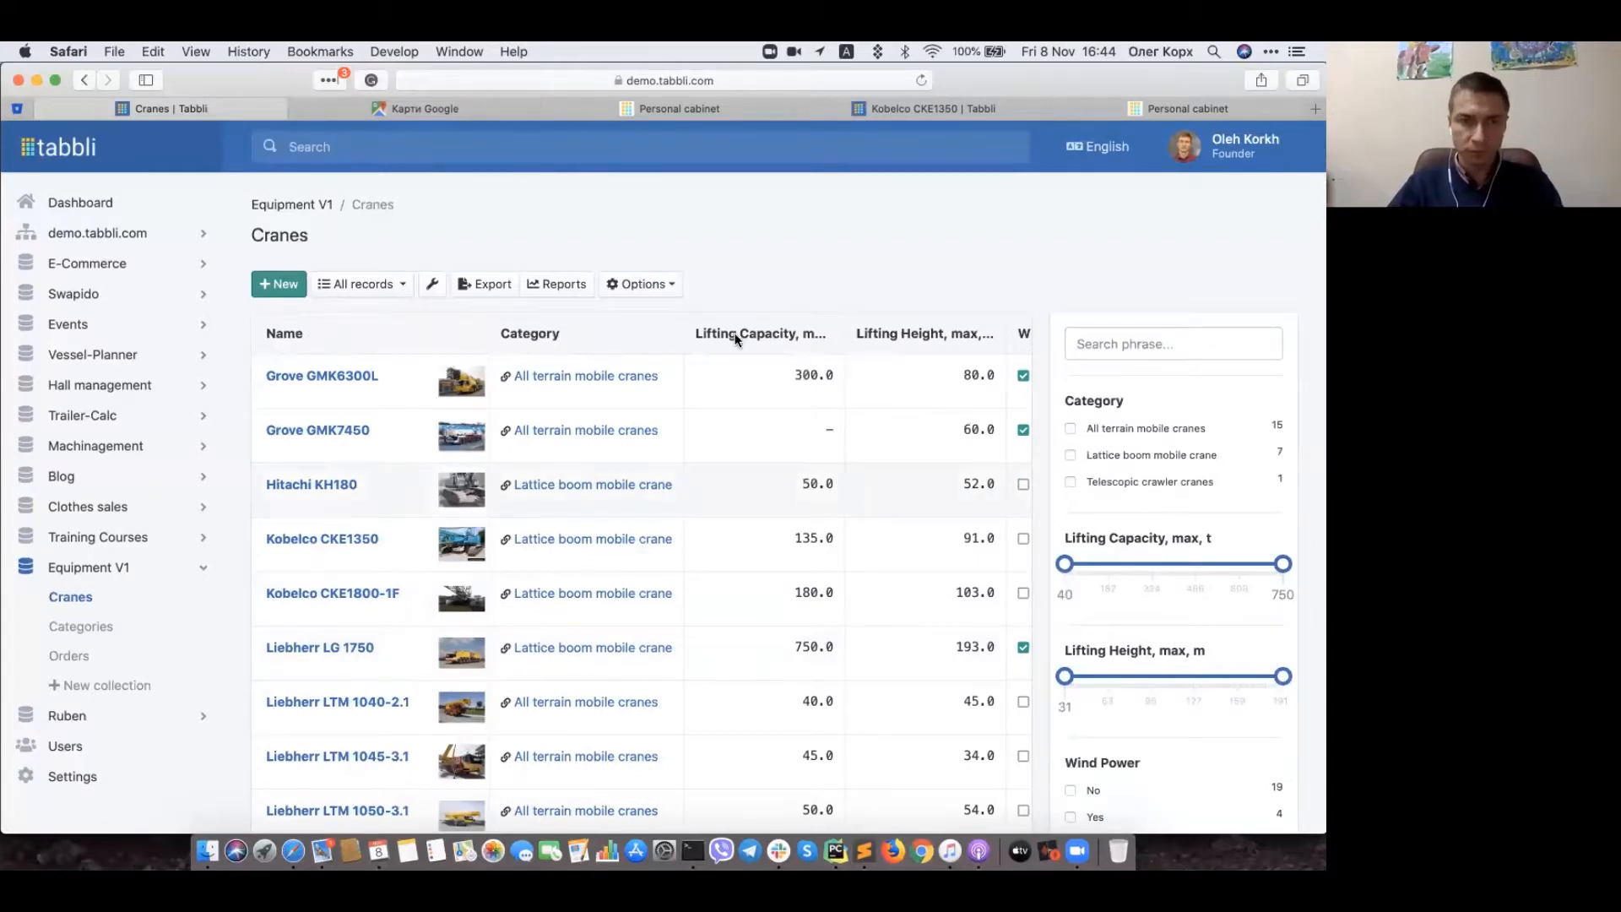
Step: Open the Orders collection and scroll right to the Added and Changed columns
left_click(76, 660)
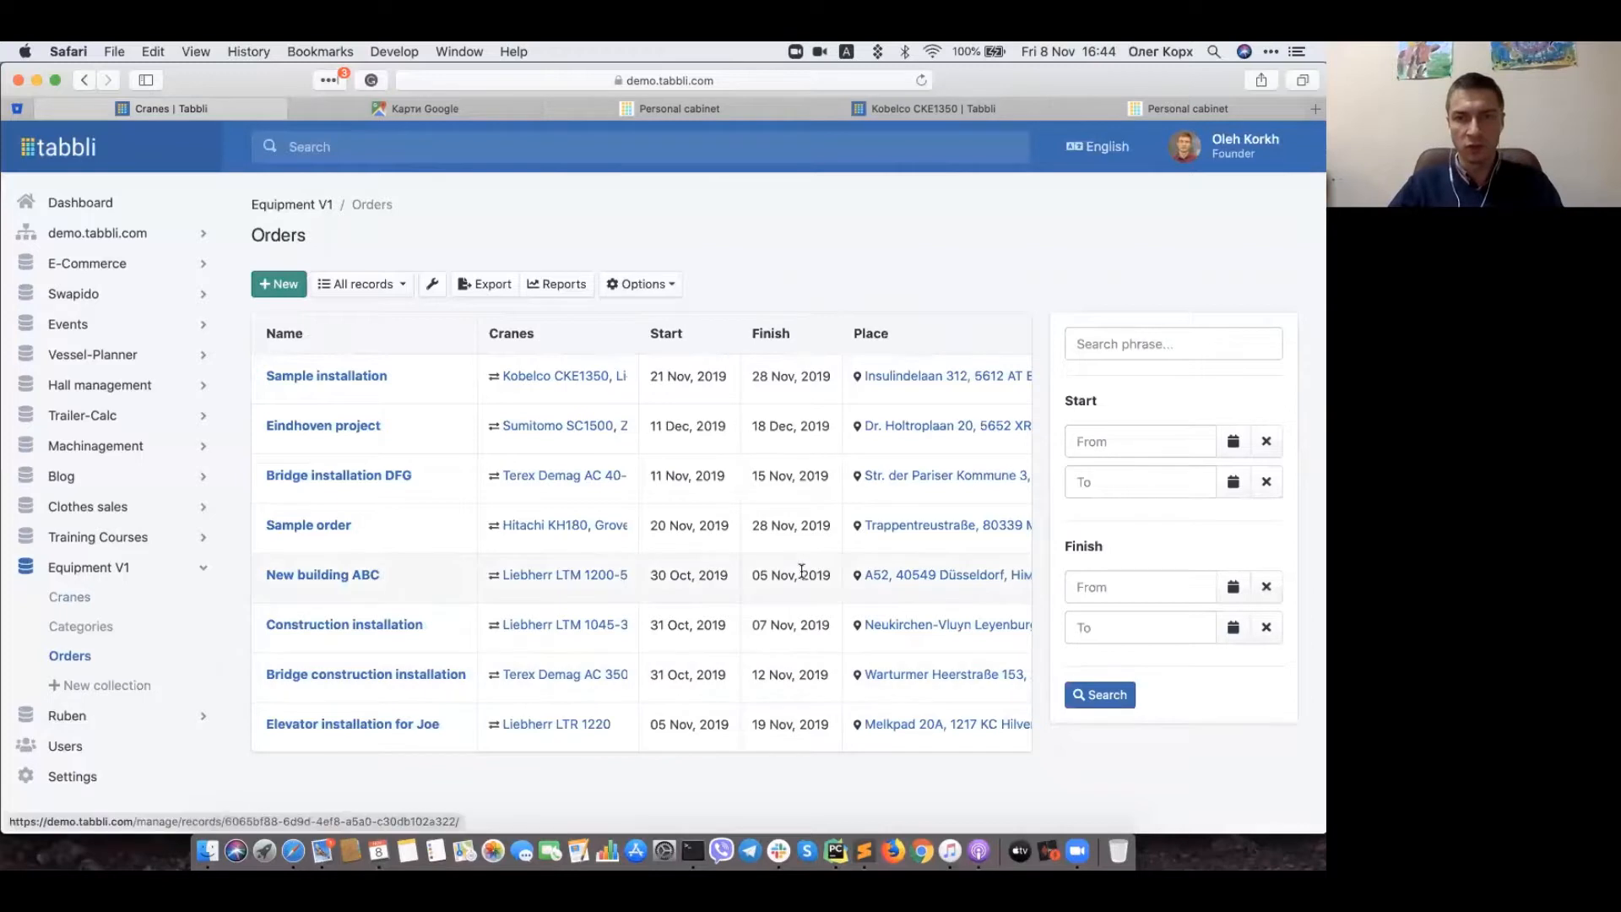
scroll(801, 571, "right", 3)
scroll(802, 571, "right", 5)
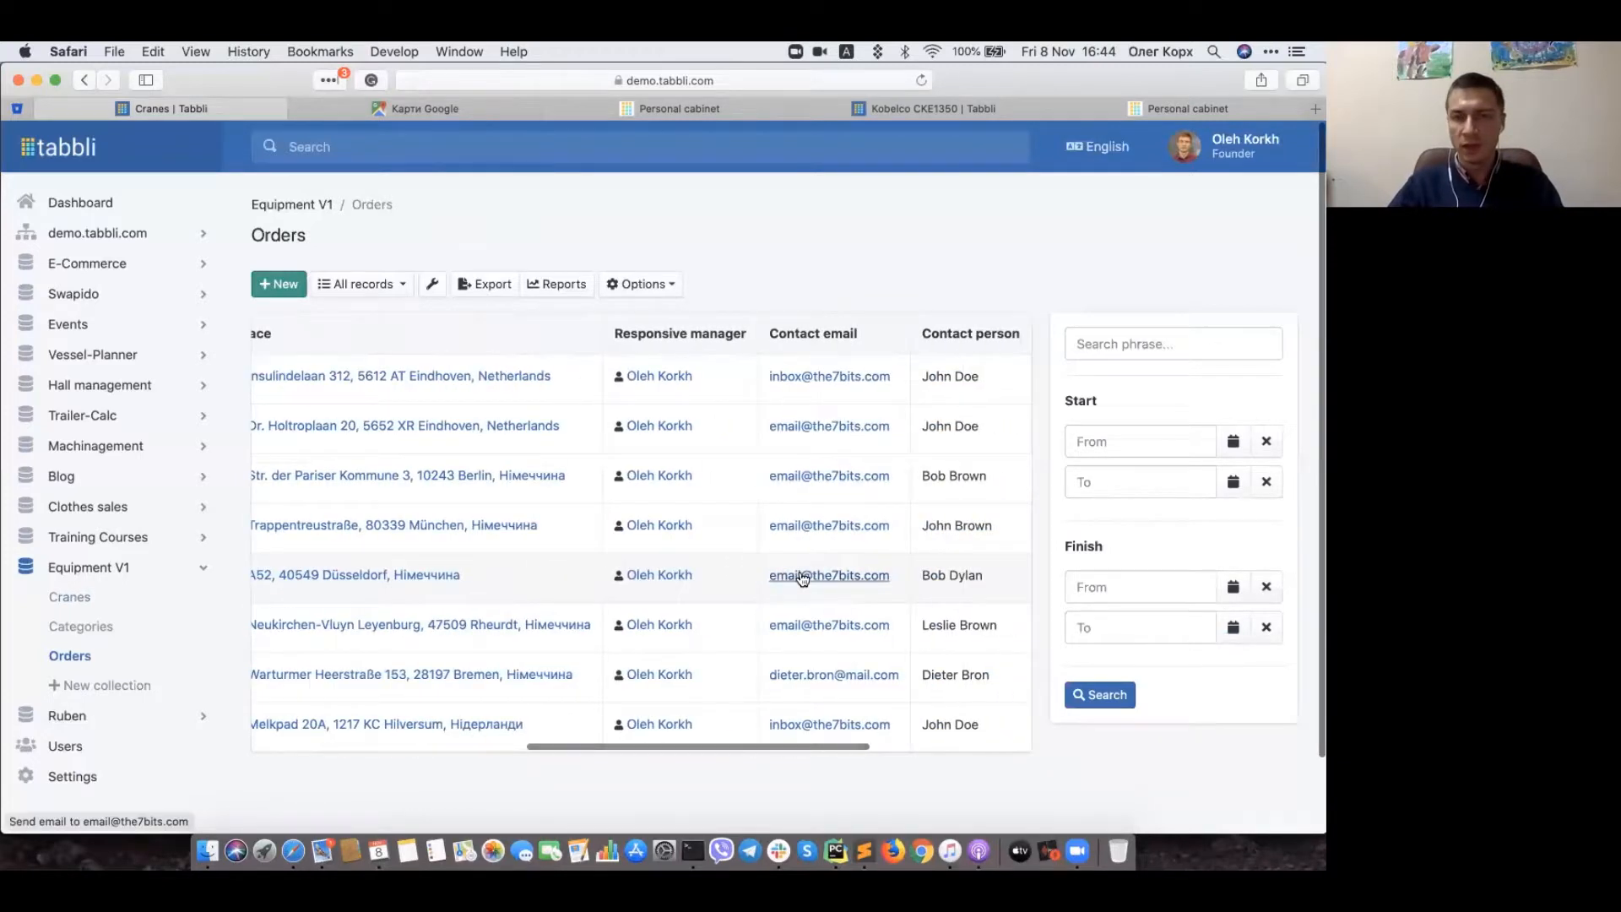
scroll(801, 577, "right", 4)
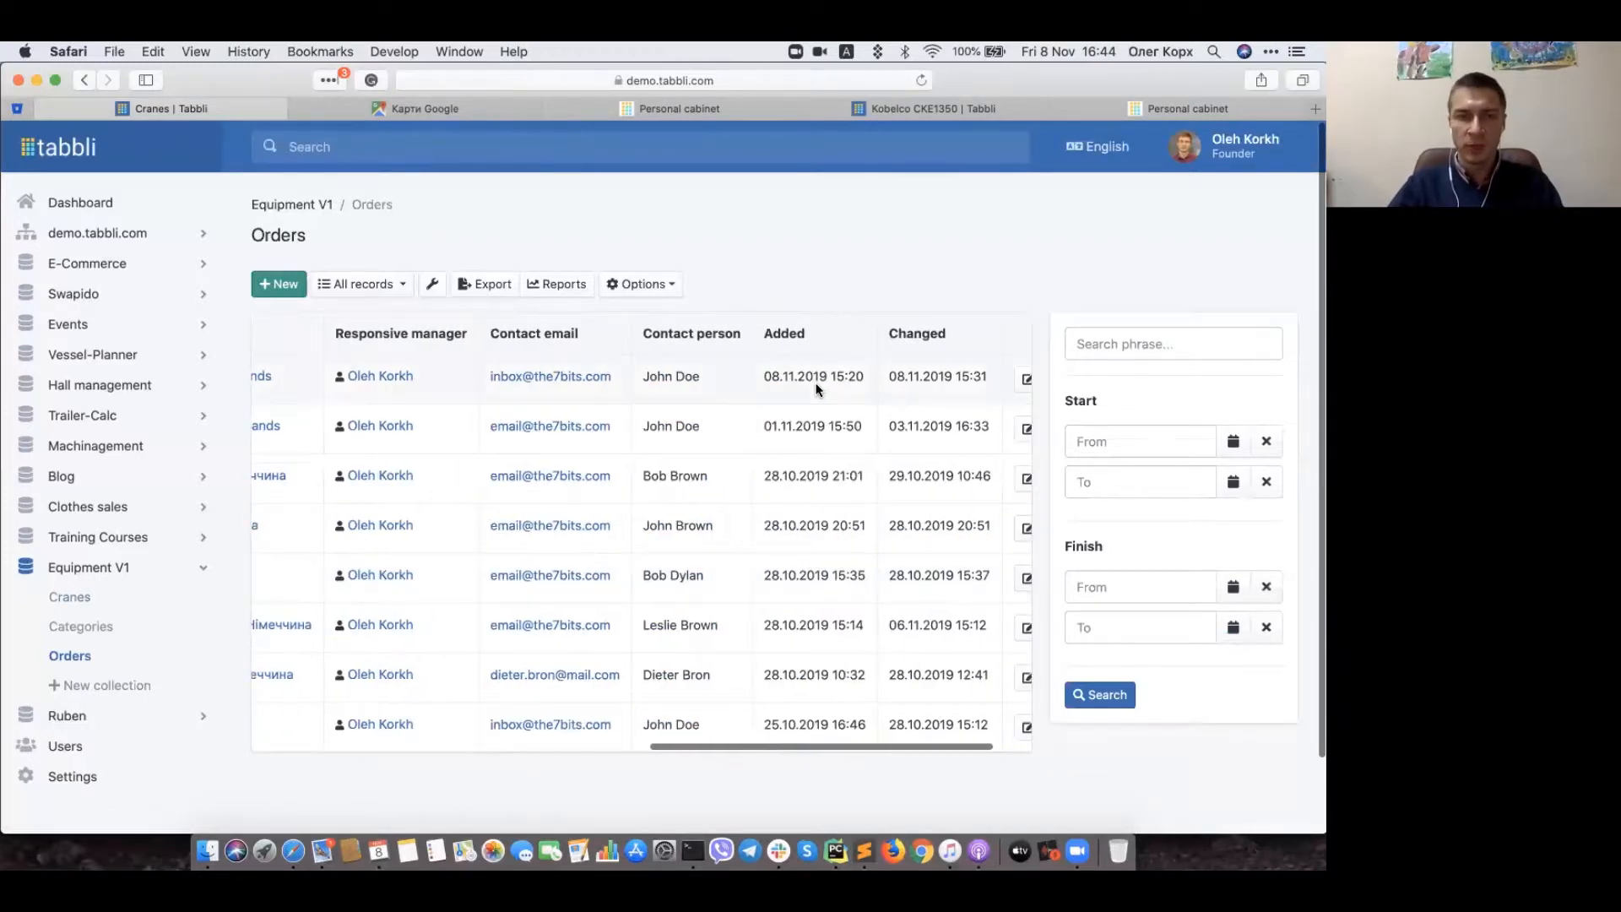
left_click(436, 291)
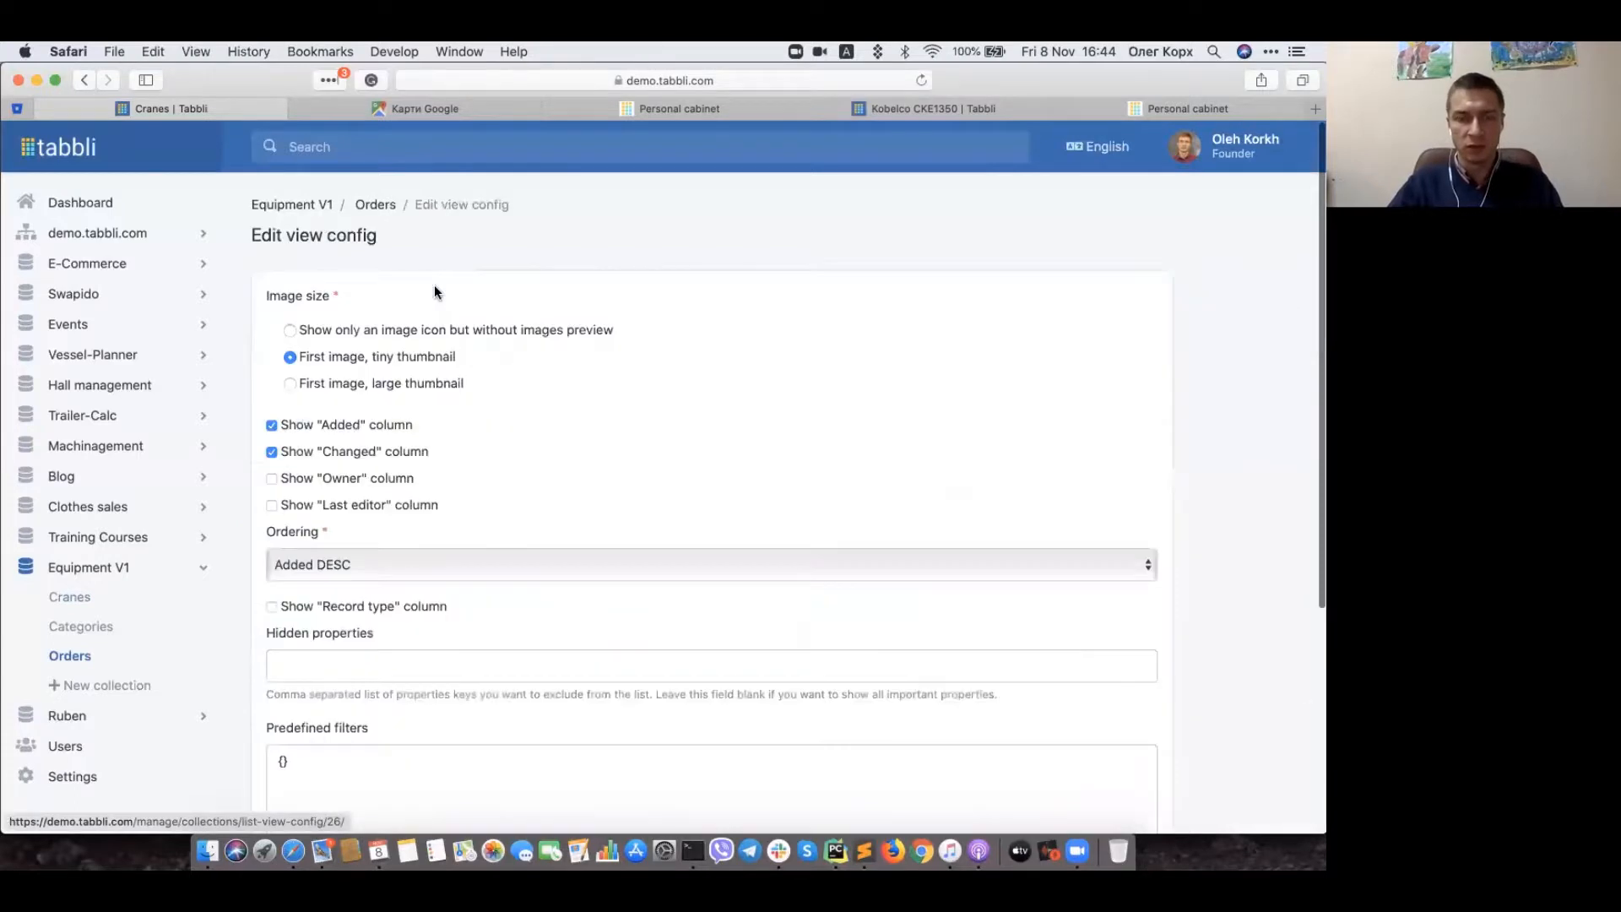
left_click(312, 563)
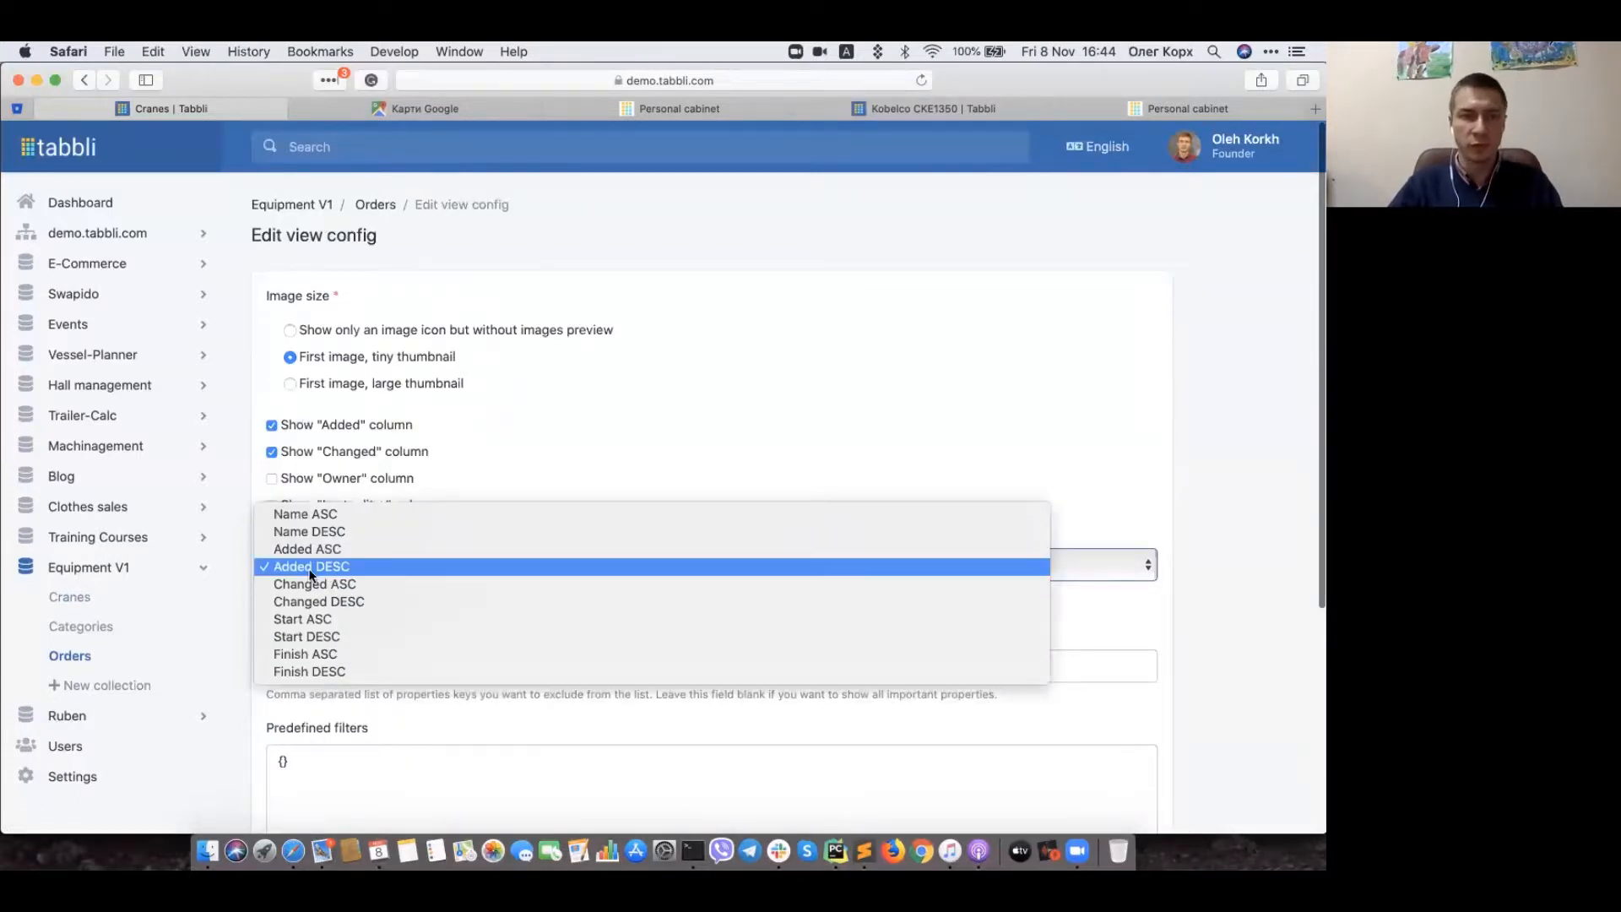
left_click(232, 565)
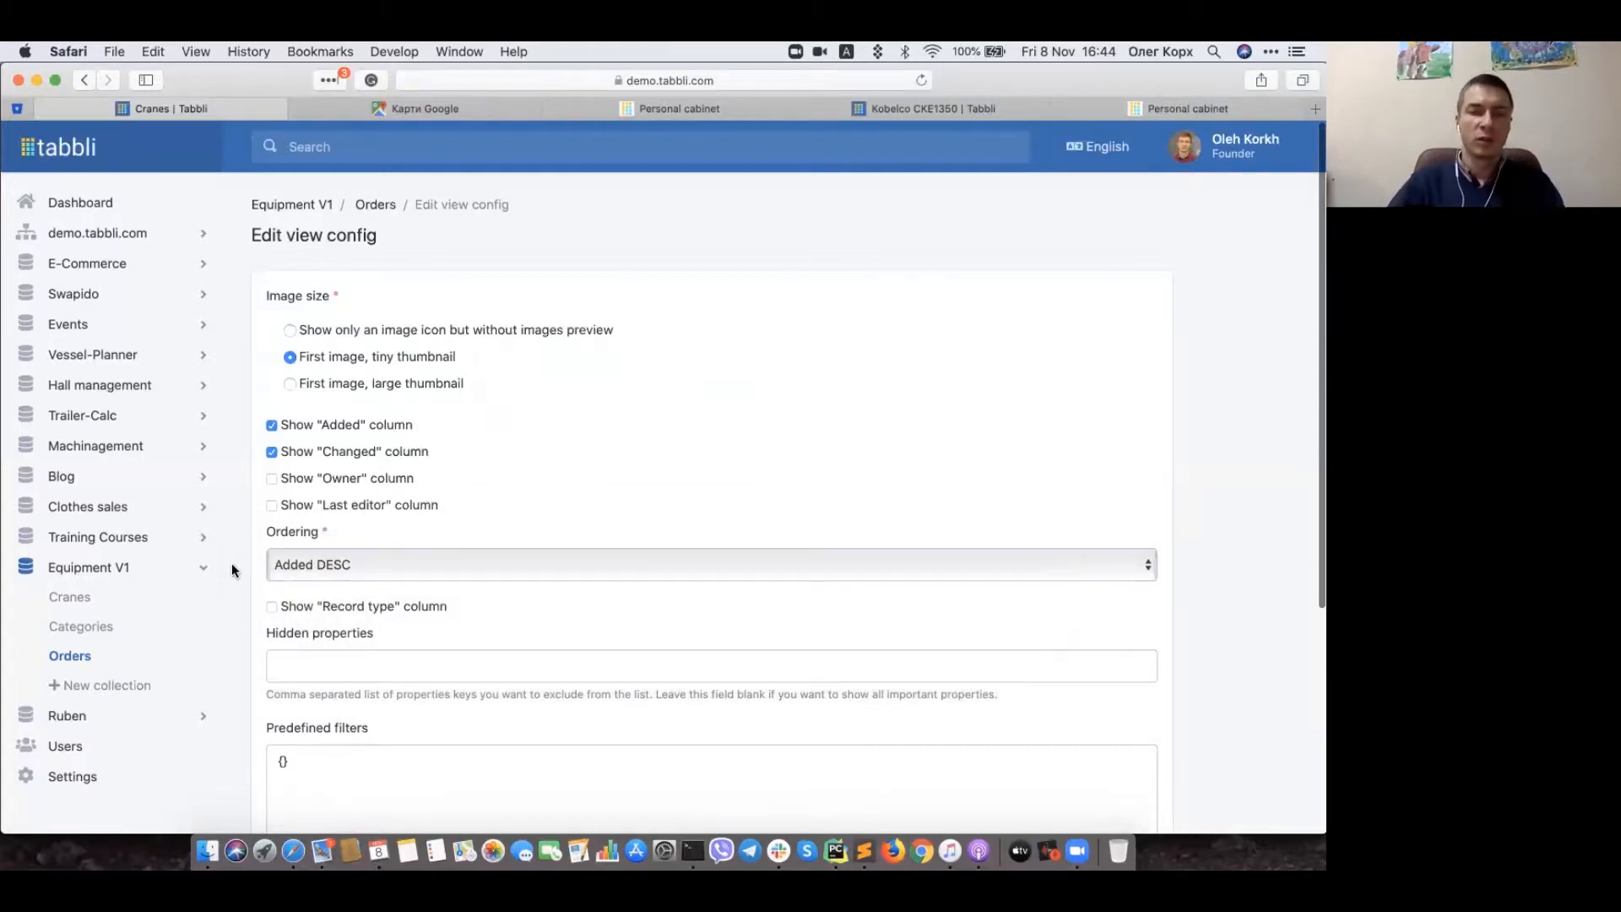
left_click(282, 567)
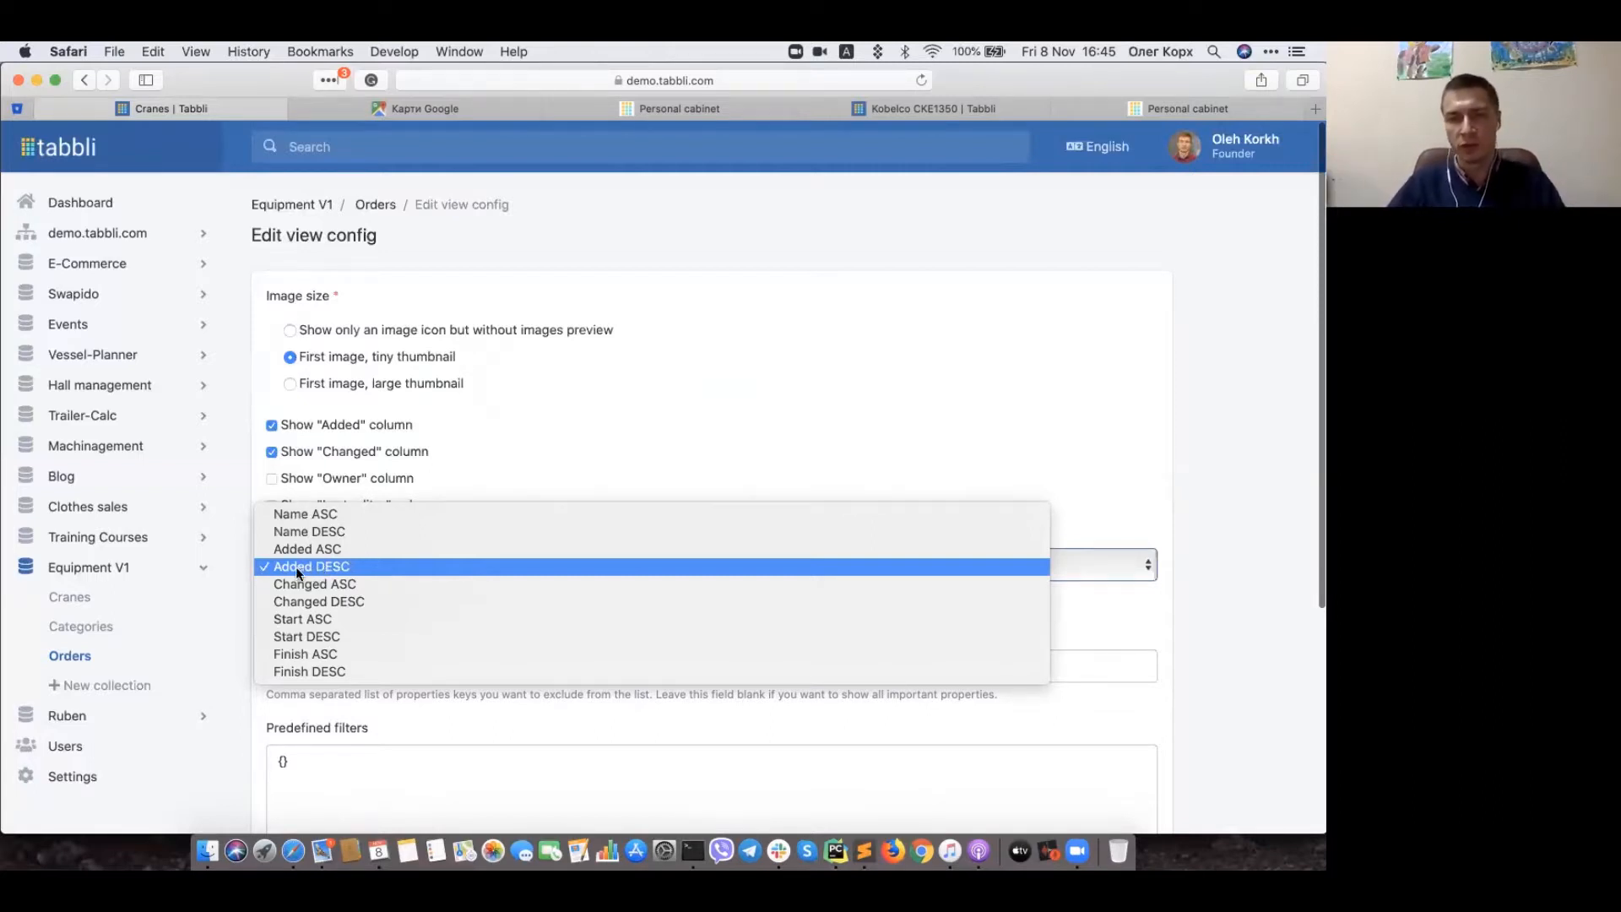
left_click(237, 465)
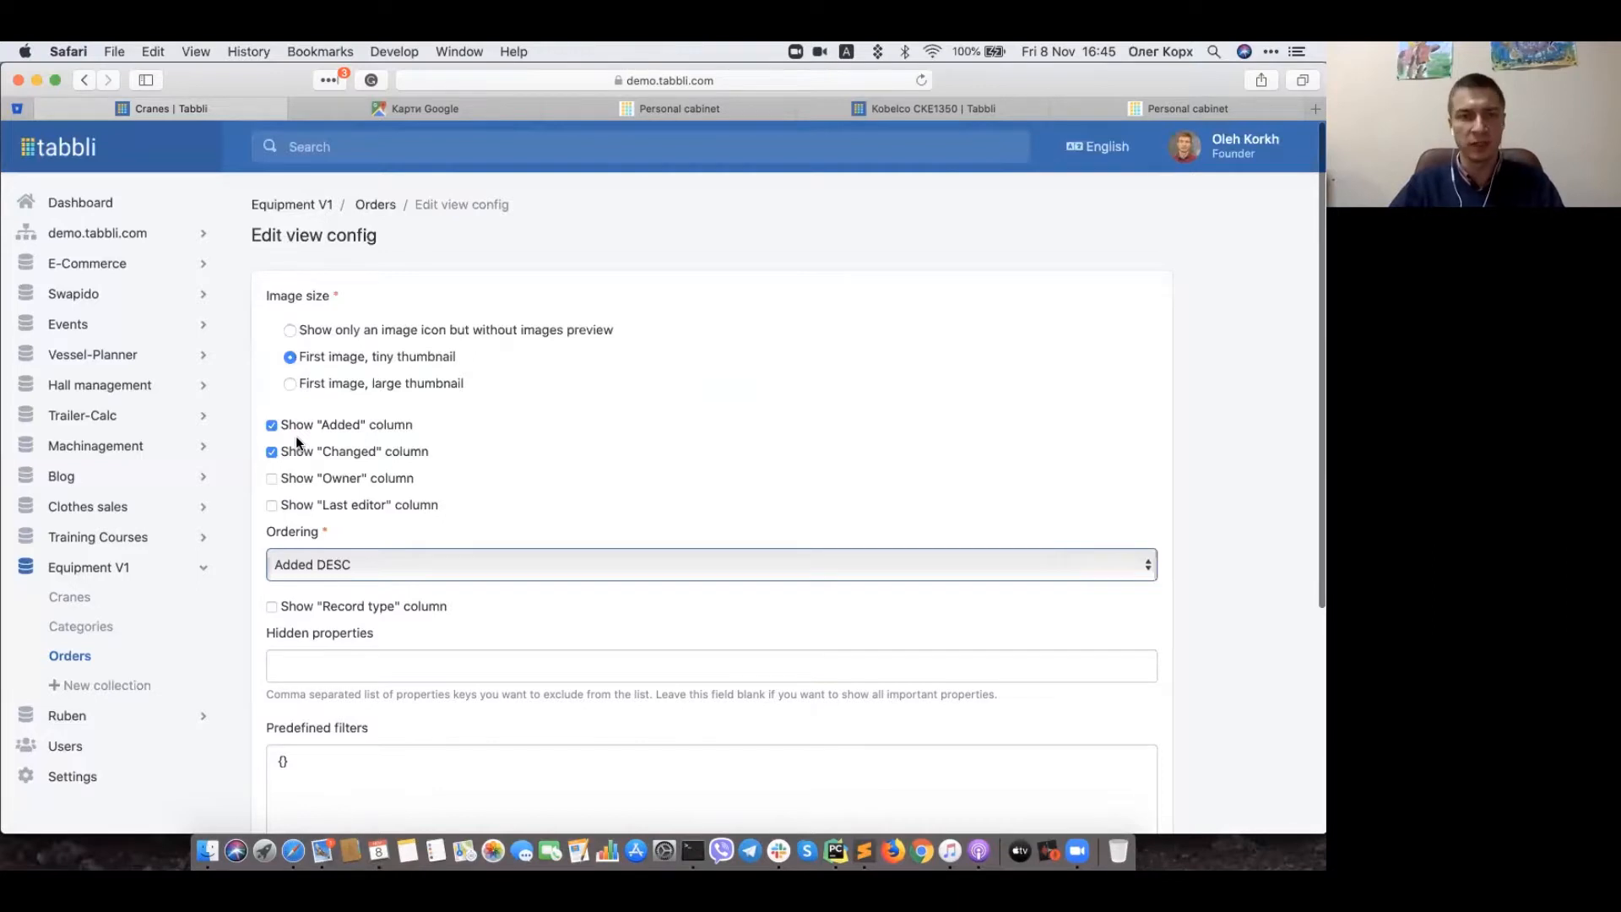
left_click(375, 204)
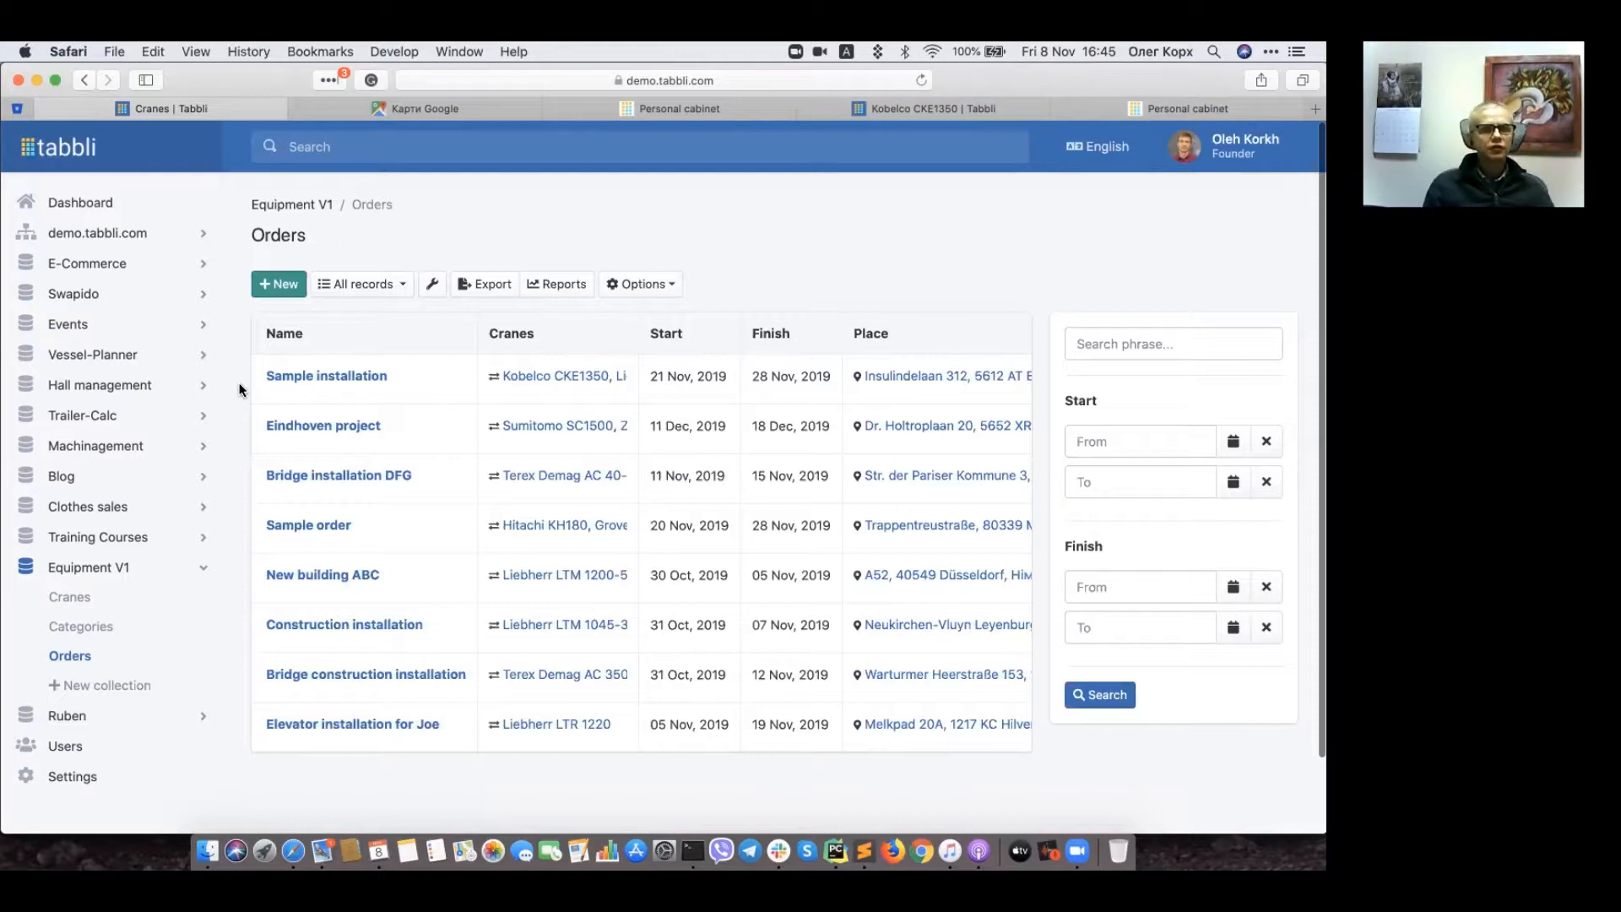
Step: Create a Cranes list view named 'Busy cranes' and switch to it
left_click(85, 600)
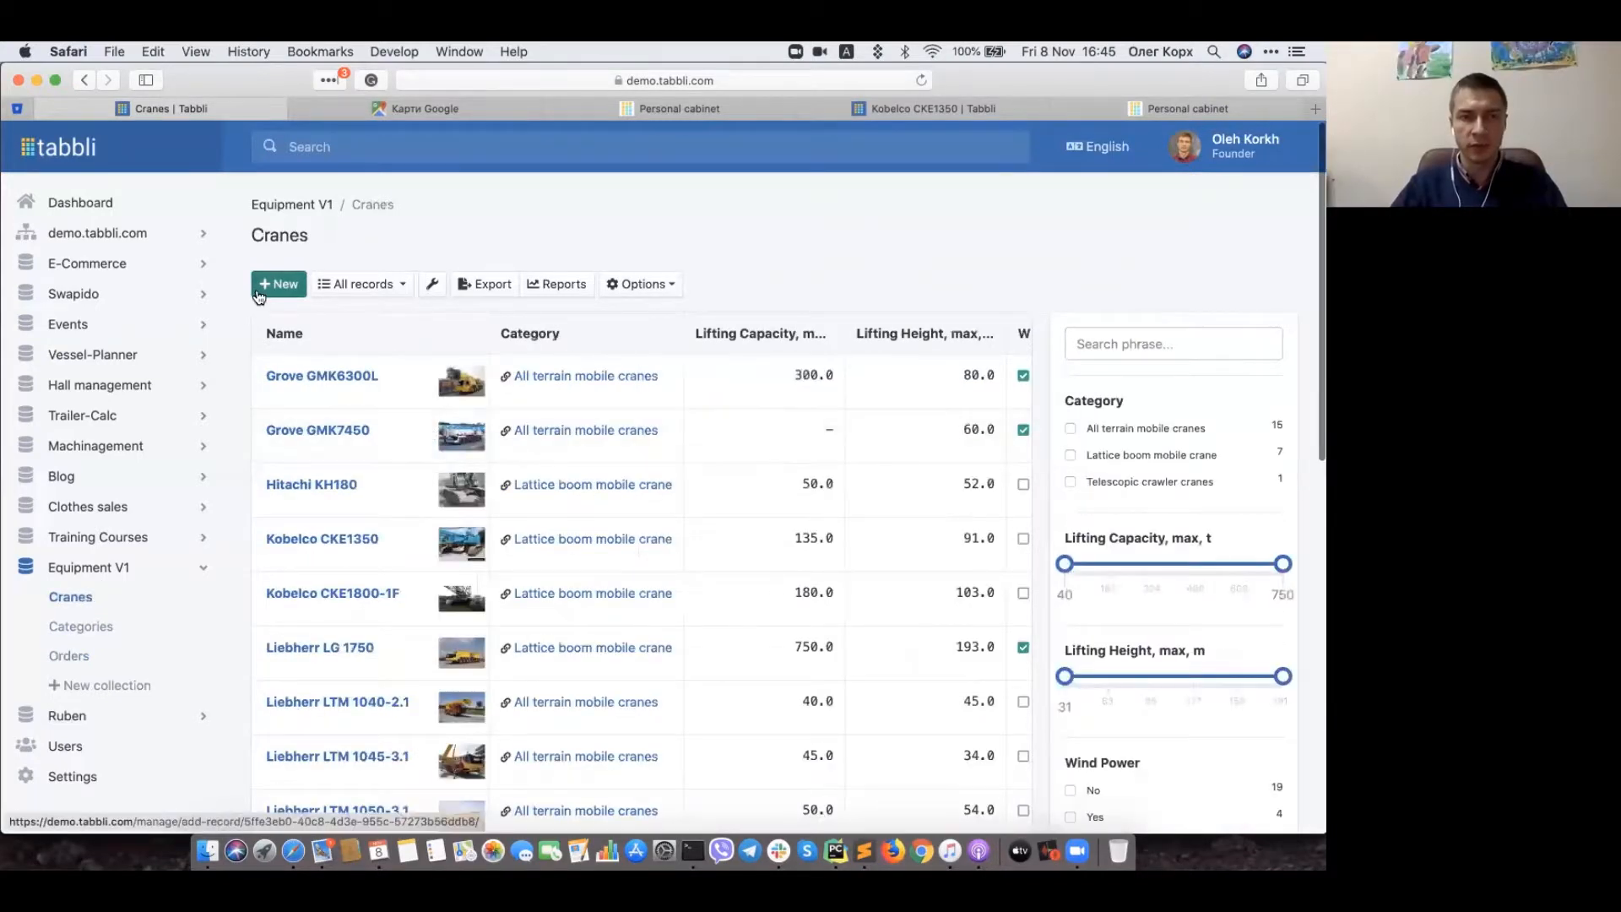
left_click(403, 288)
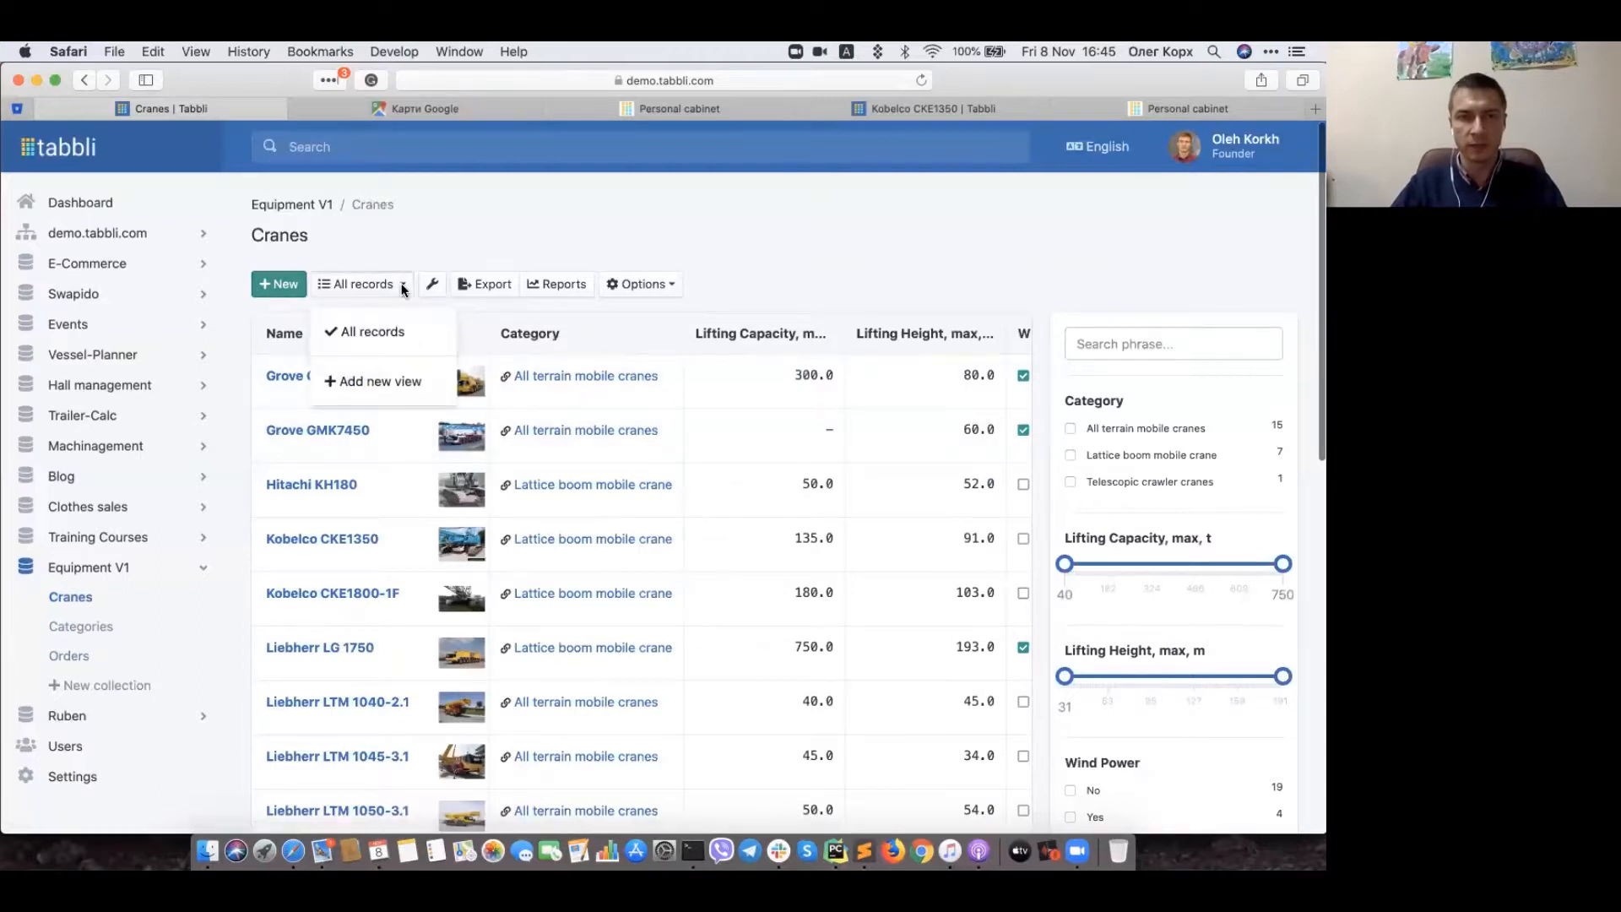
left_click(372, 384)
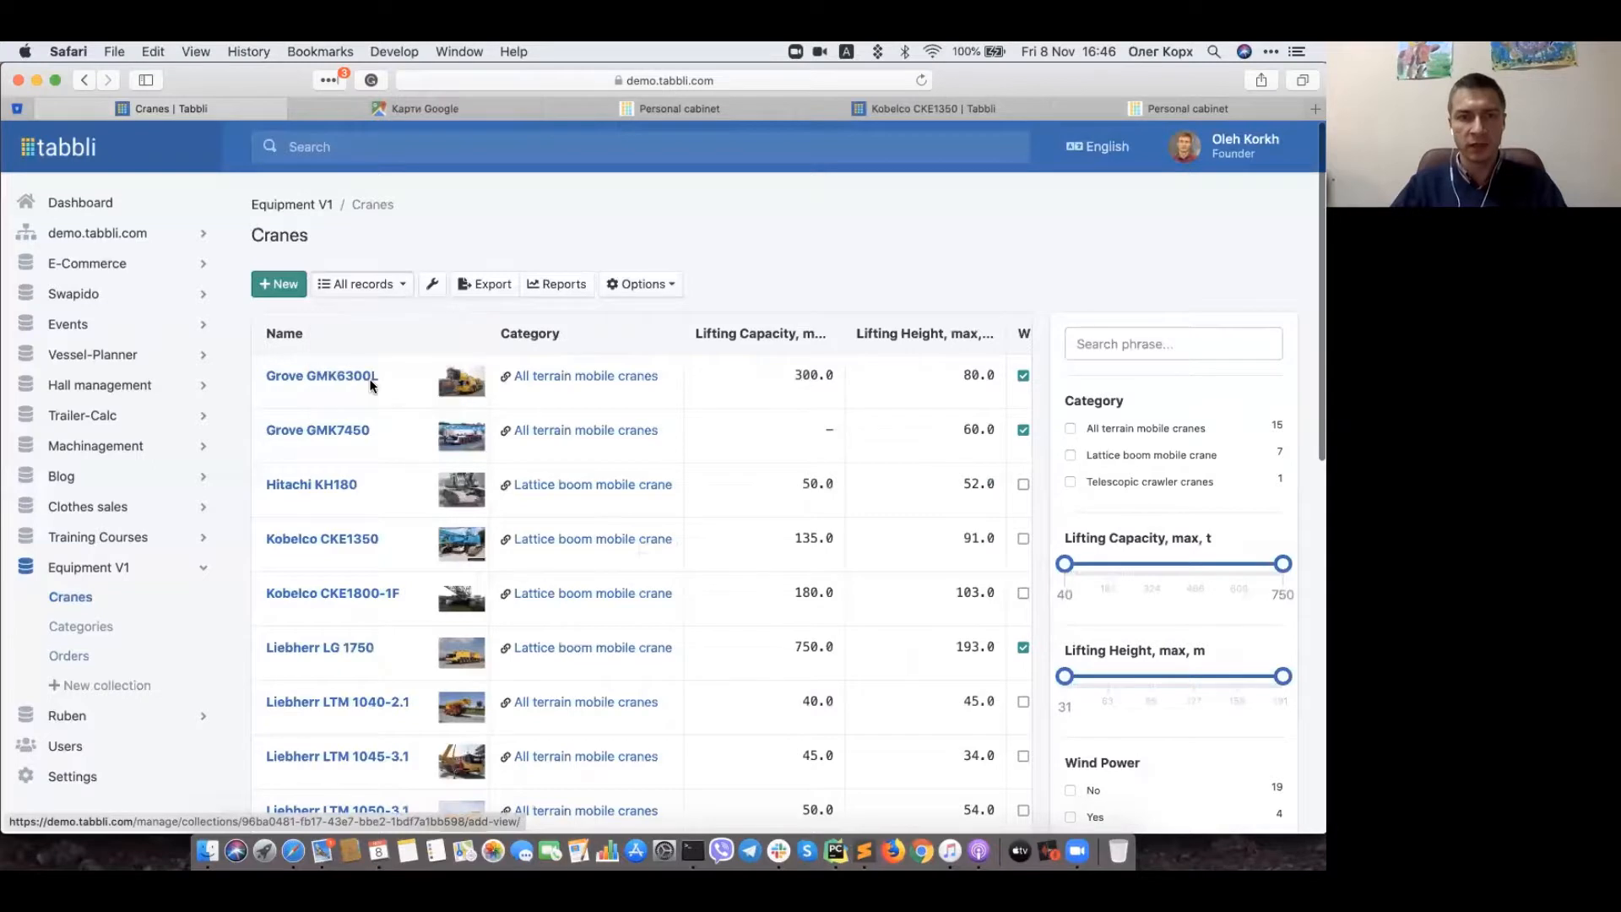
left_click(334, 304)
left_click(342, 376)
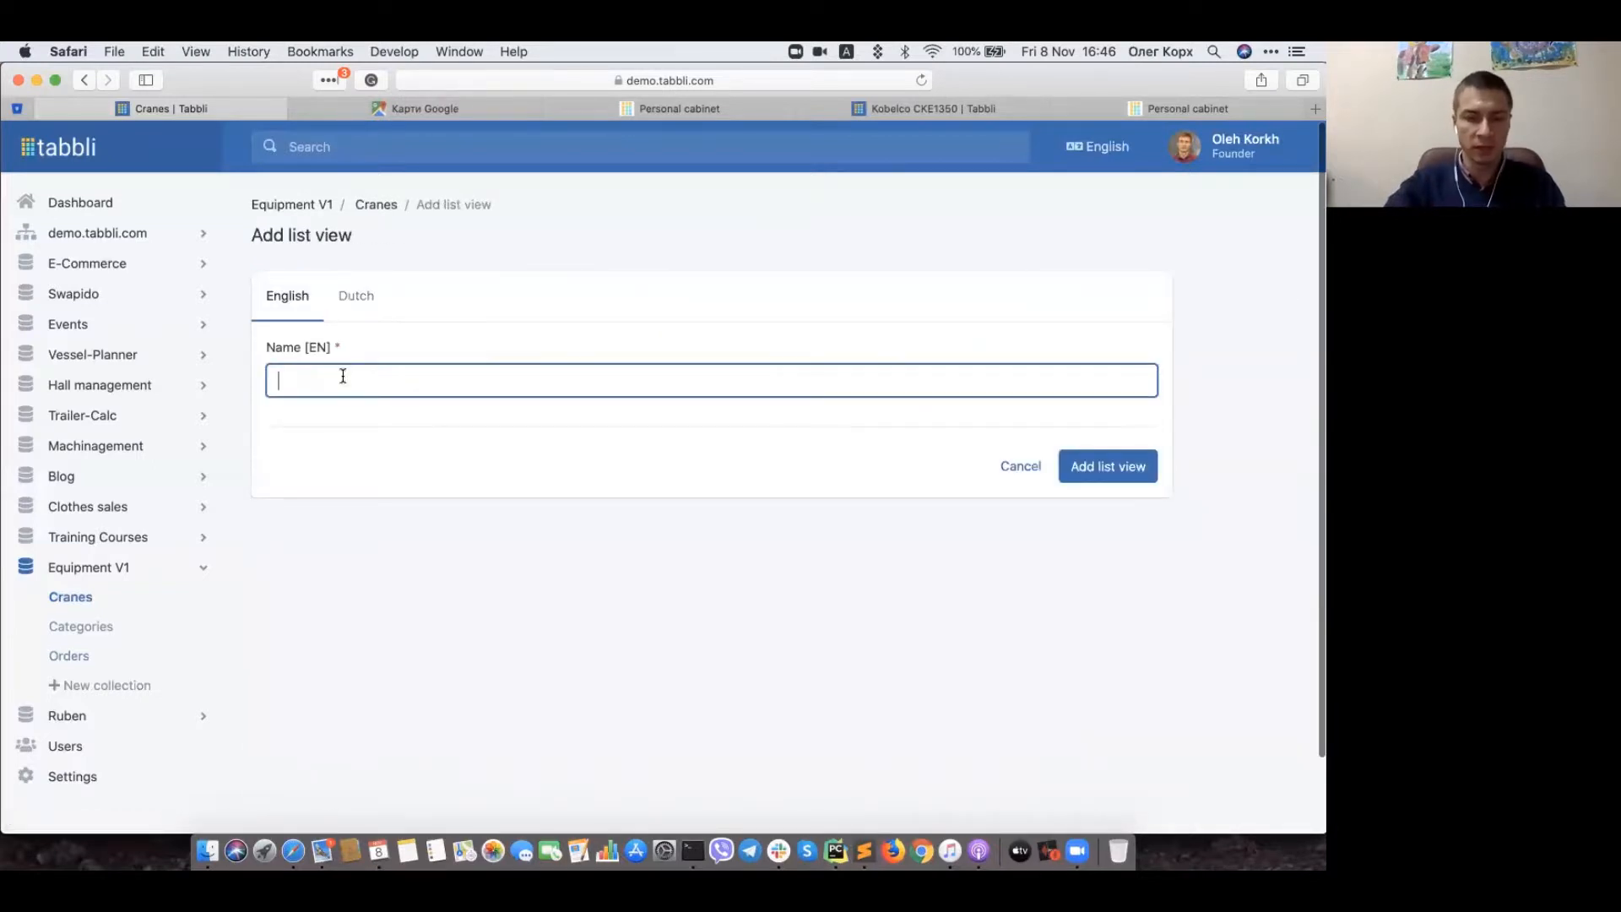
type("Bus")
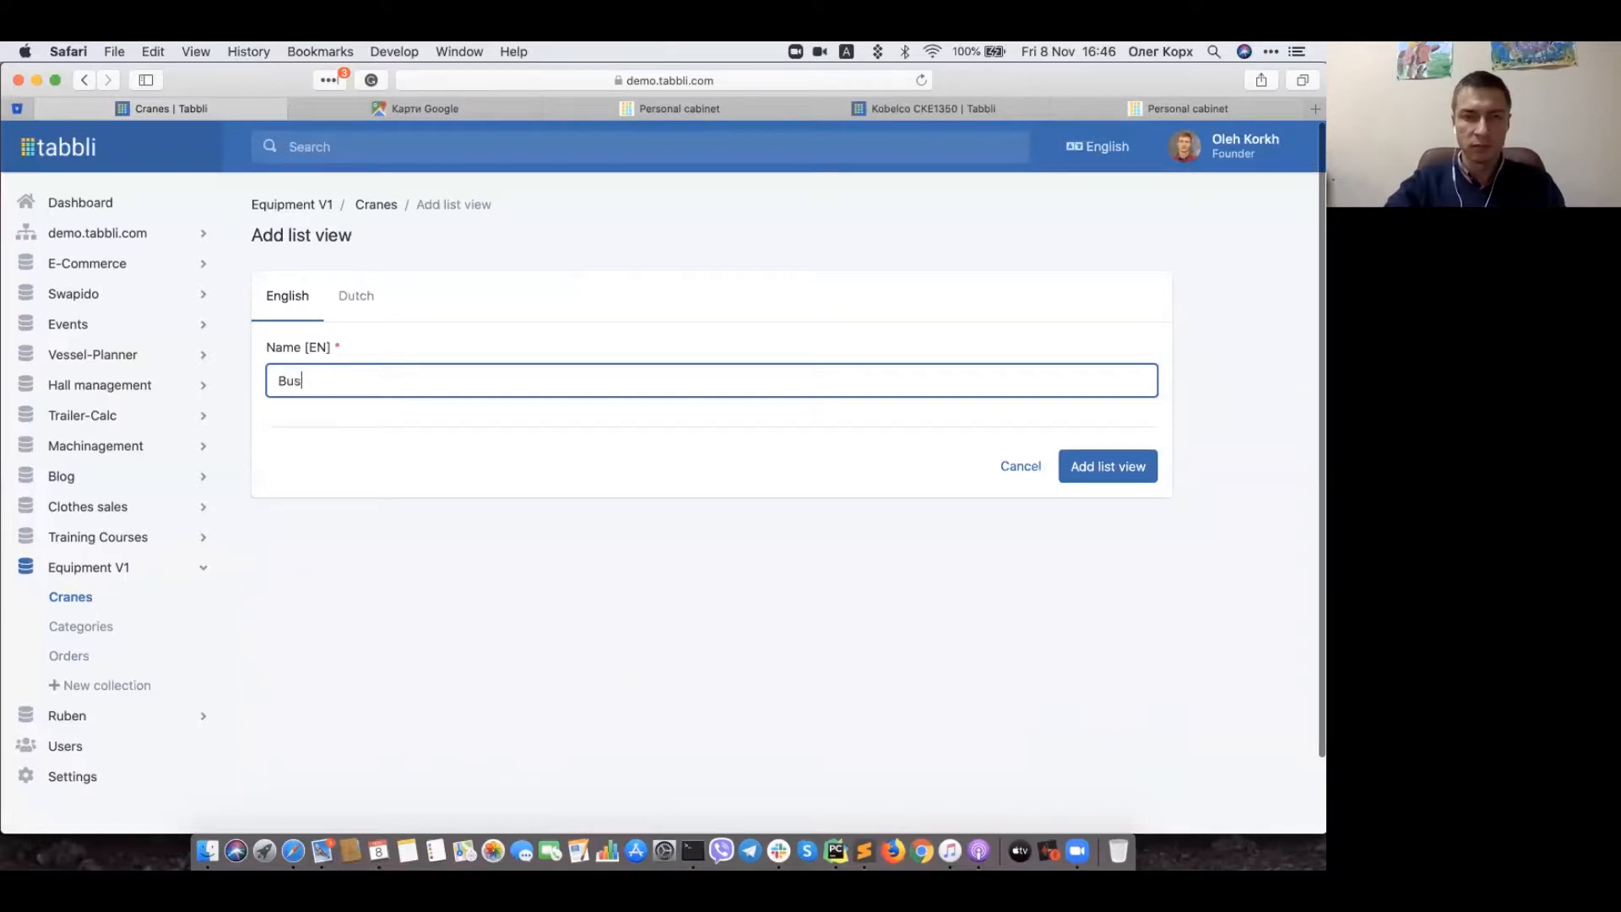
type("y cranes")
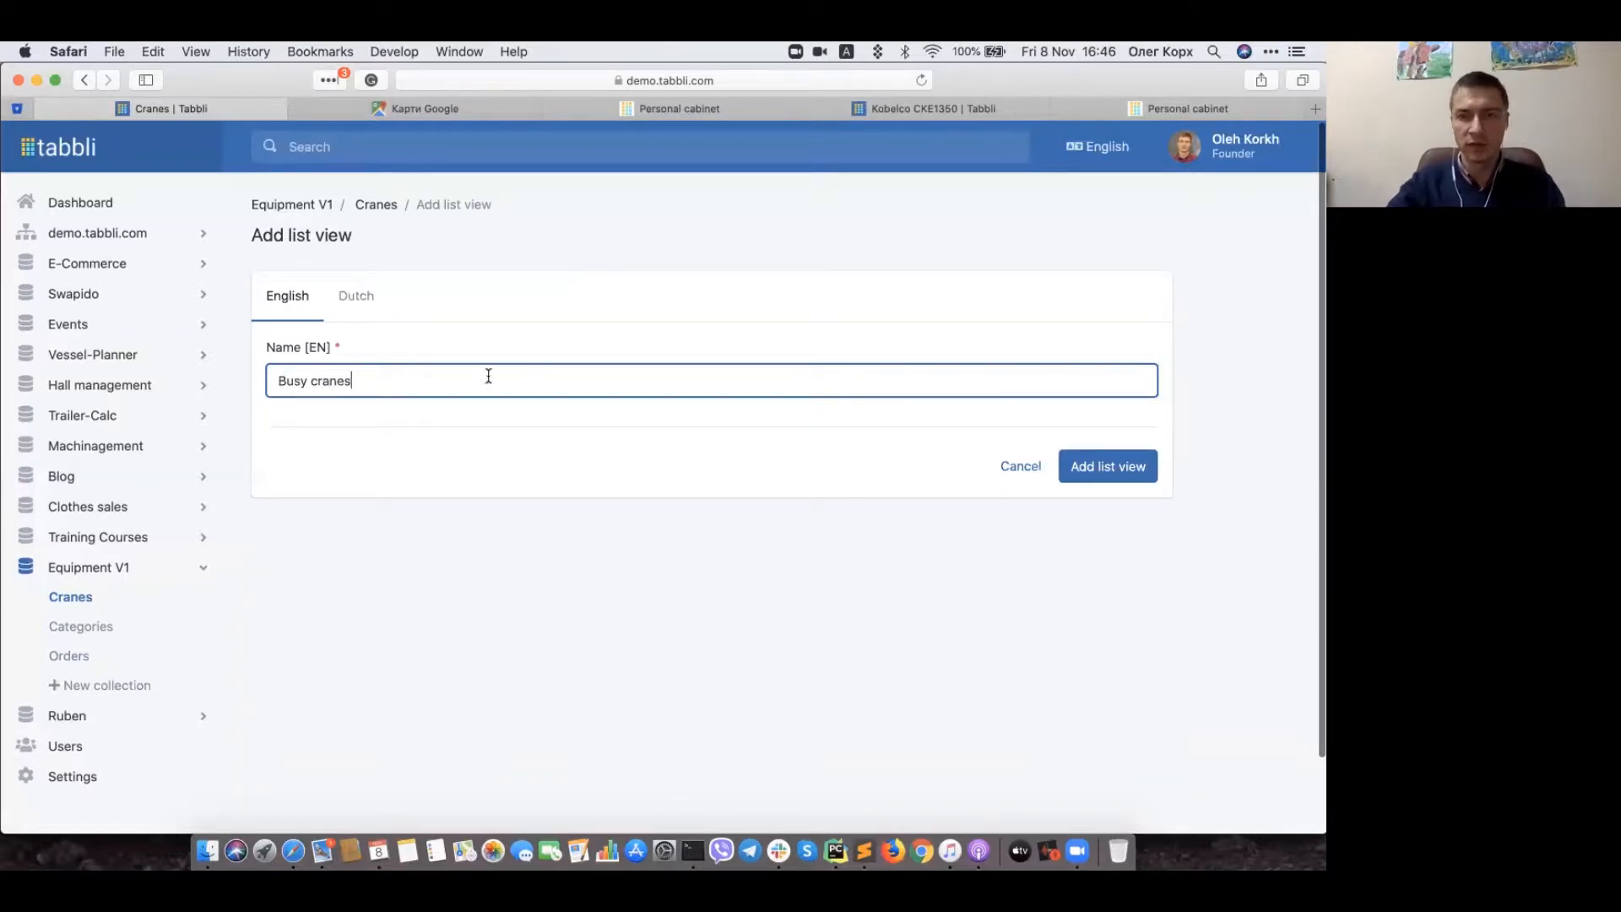
left_click(1072, 465)
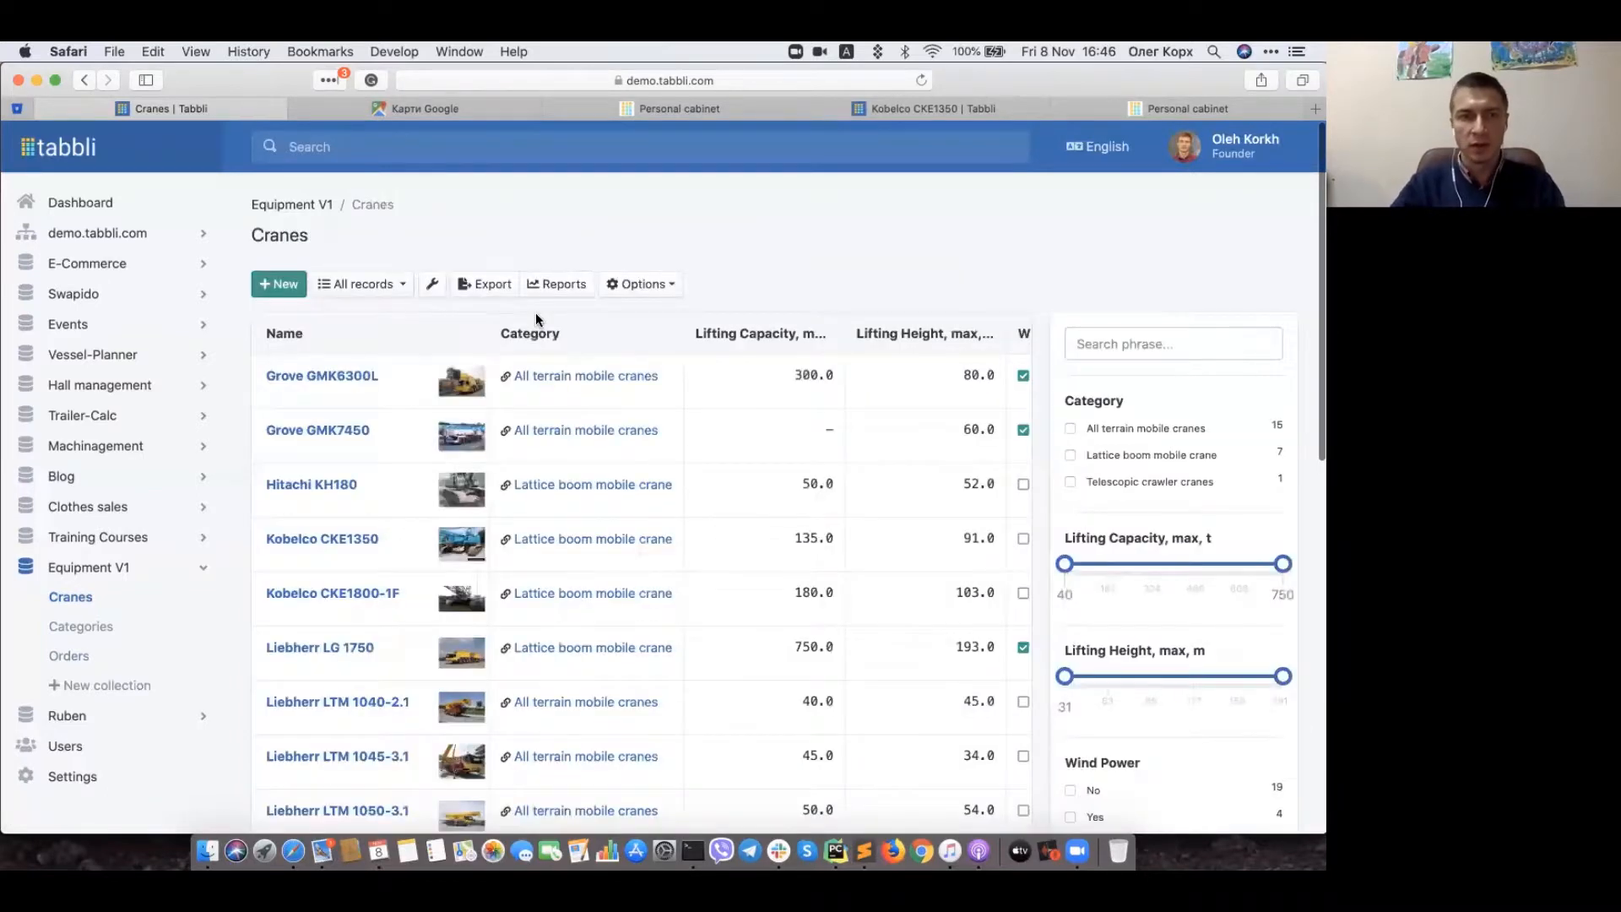
left_click(363, 289)
left_click(363, 368)
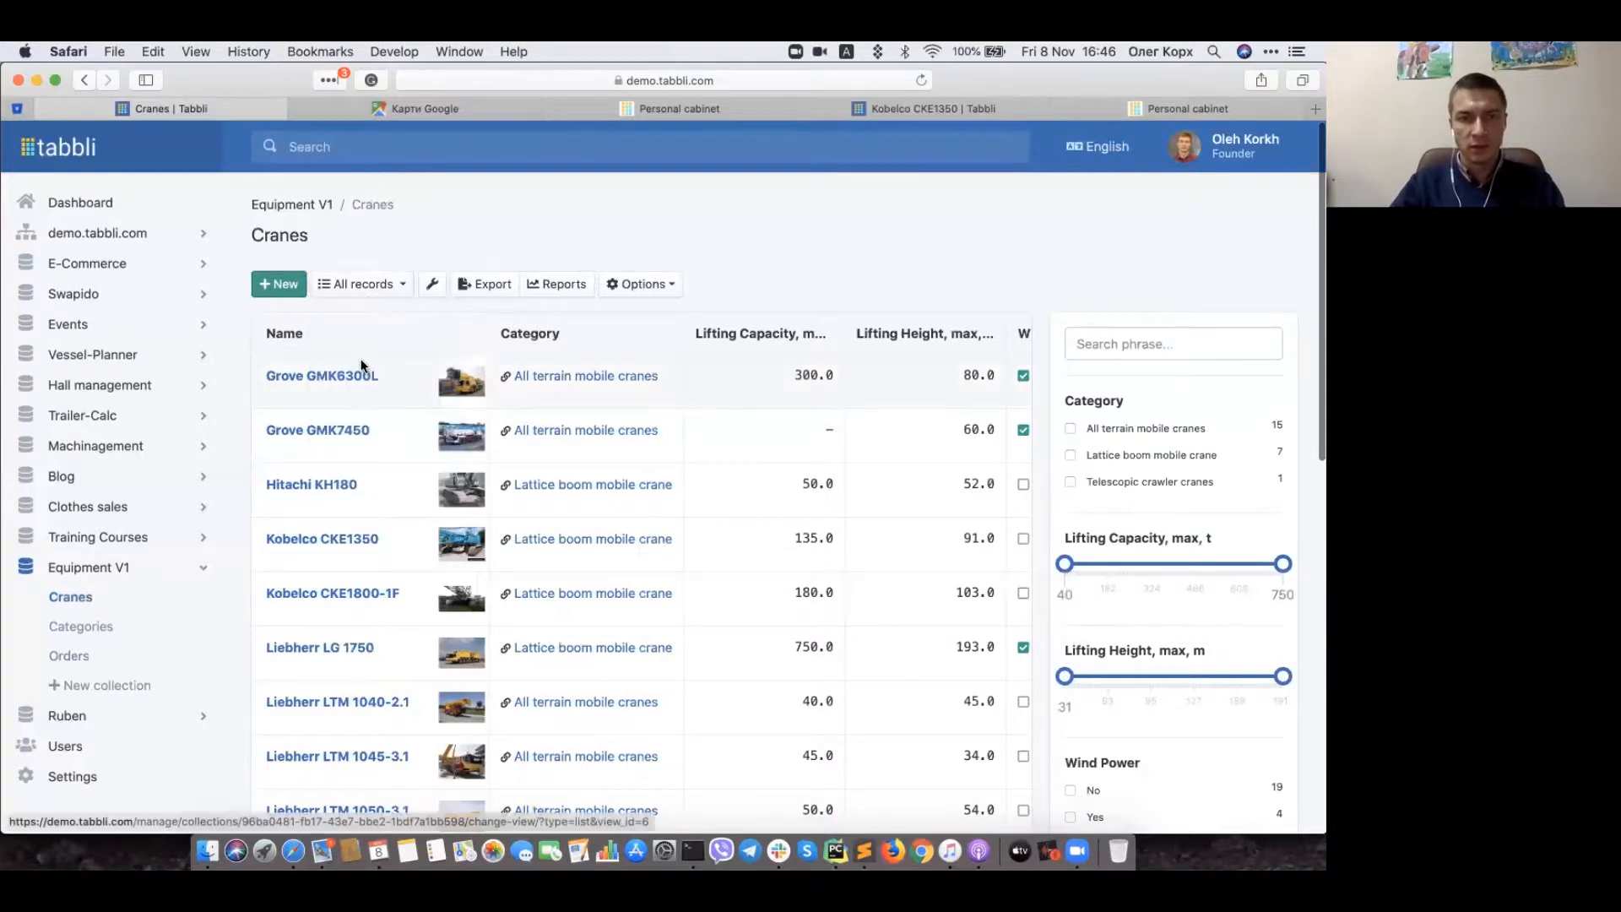
Step: Give the Busy cranes view the predefined filter {"f-busy":[true]} and save its config
left_click(440, 284)
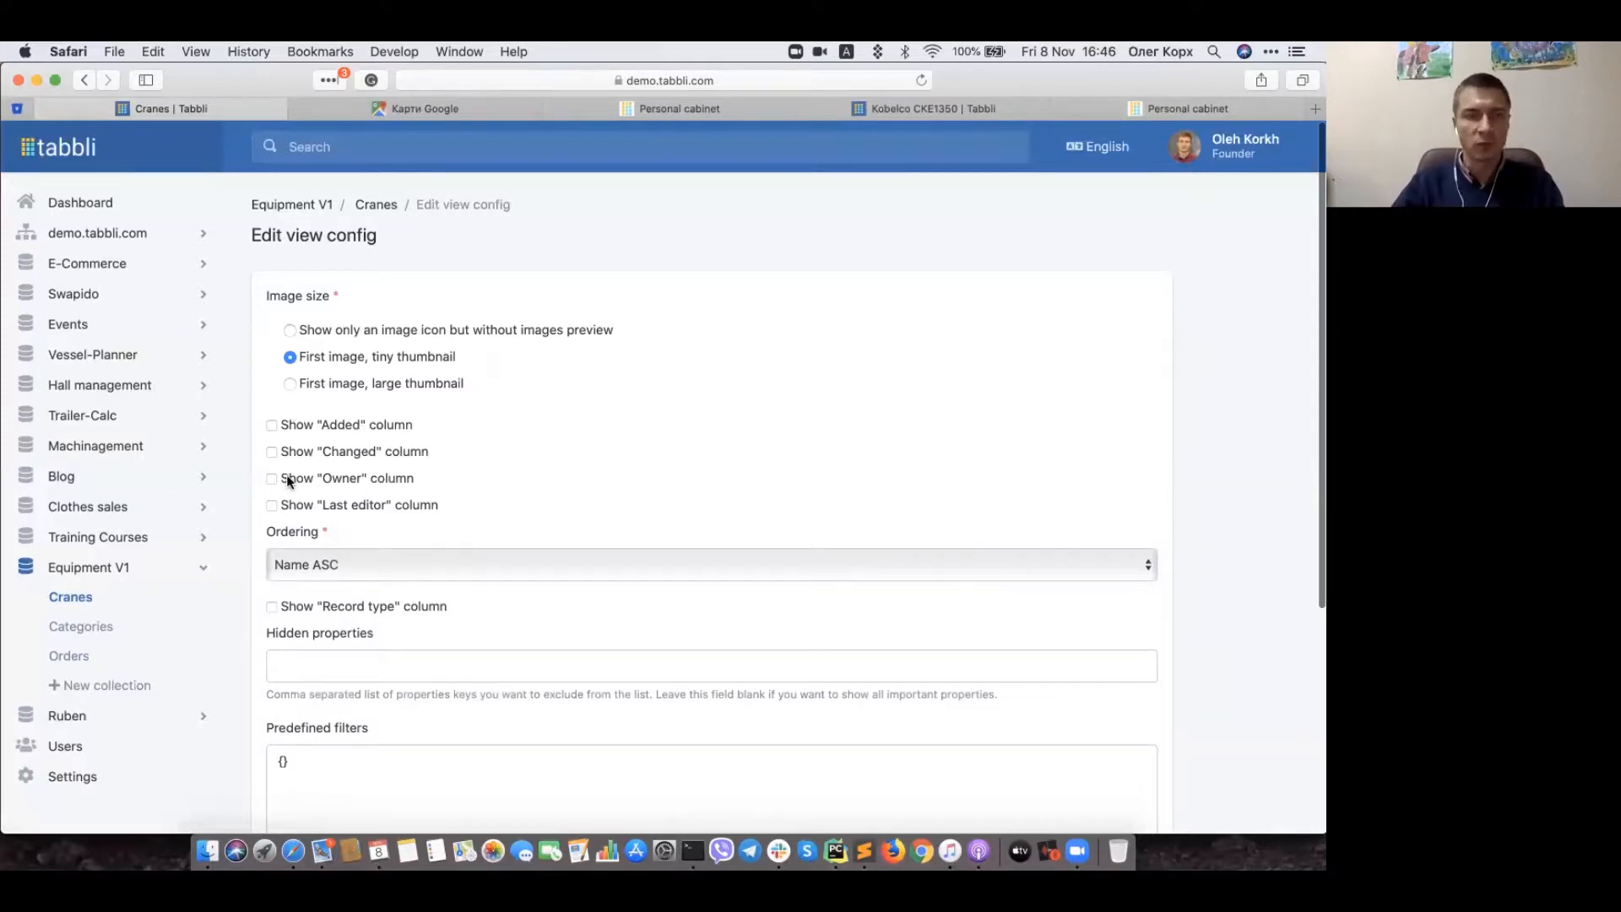
scroll(283, 659, "down", 4)
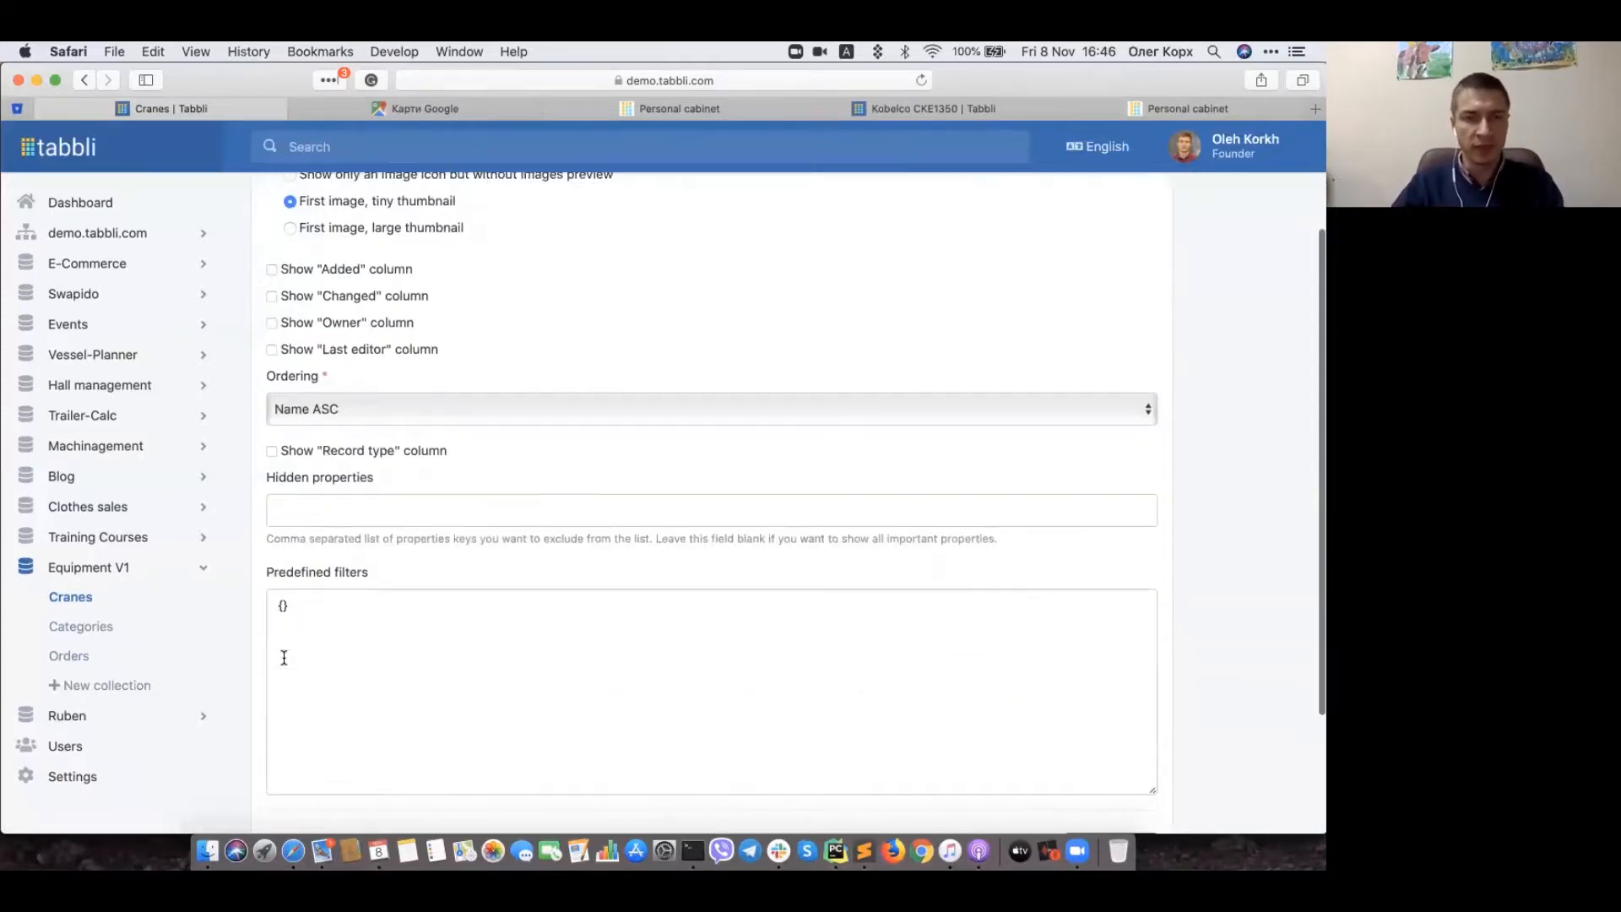
left_click(285, 603)
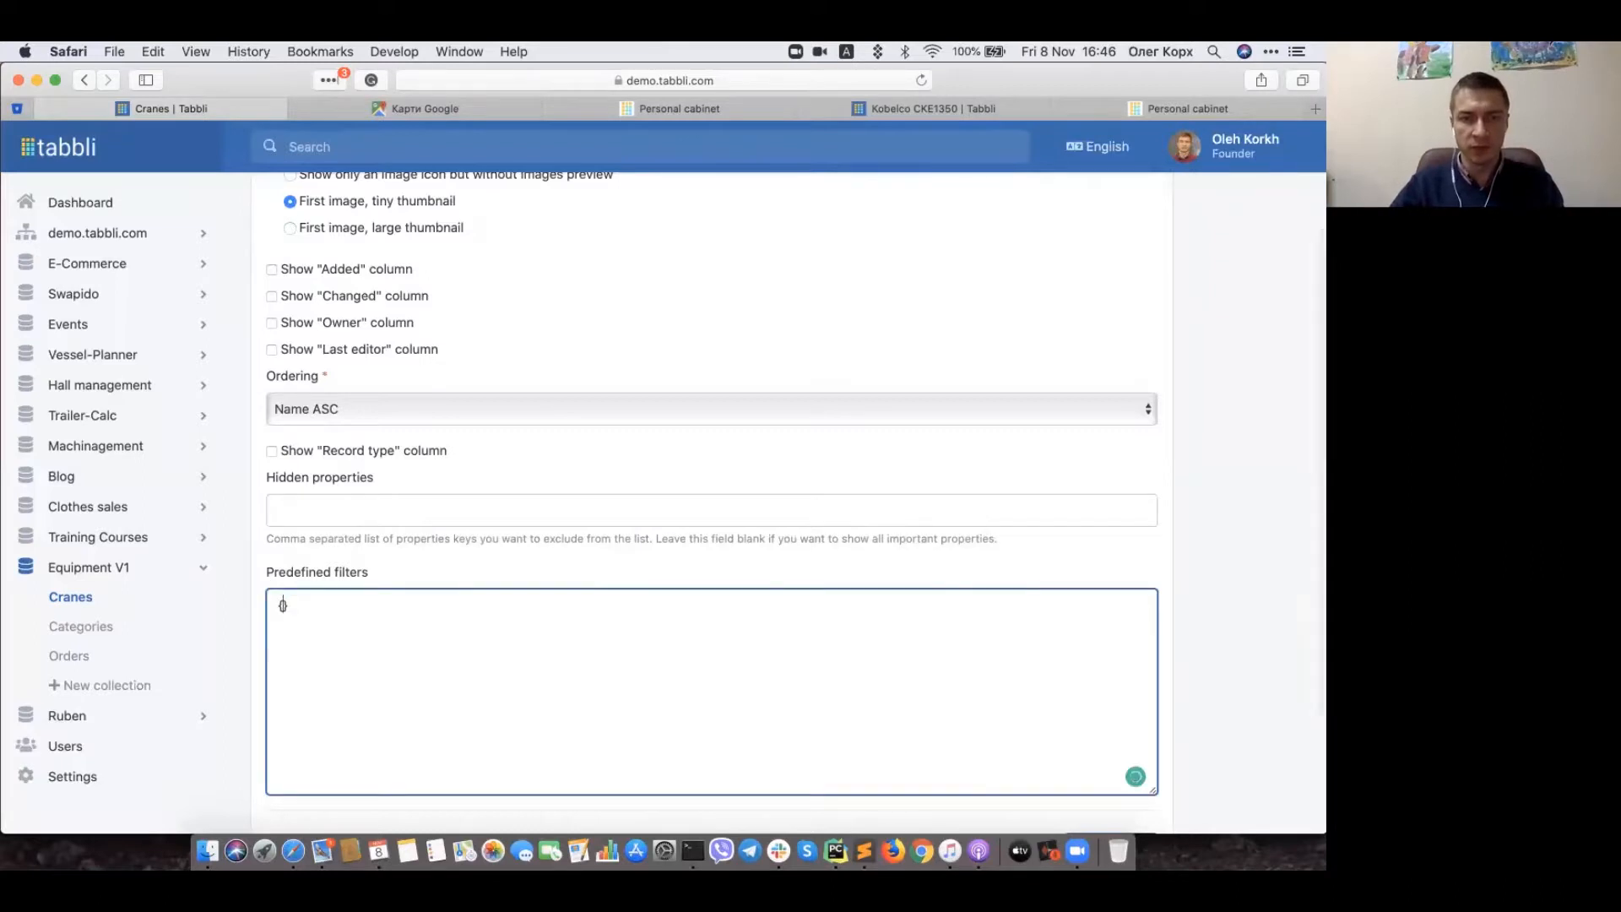
type("\"")
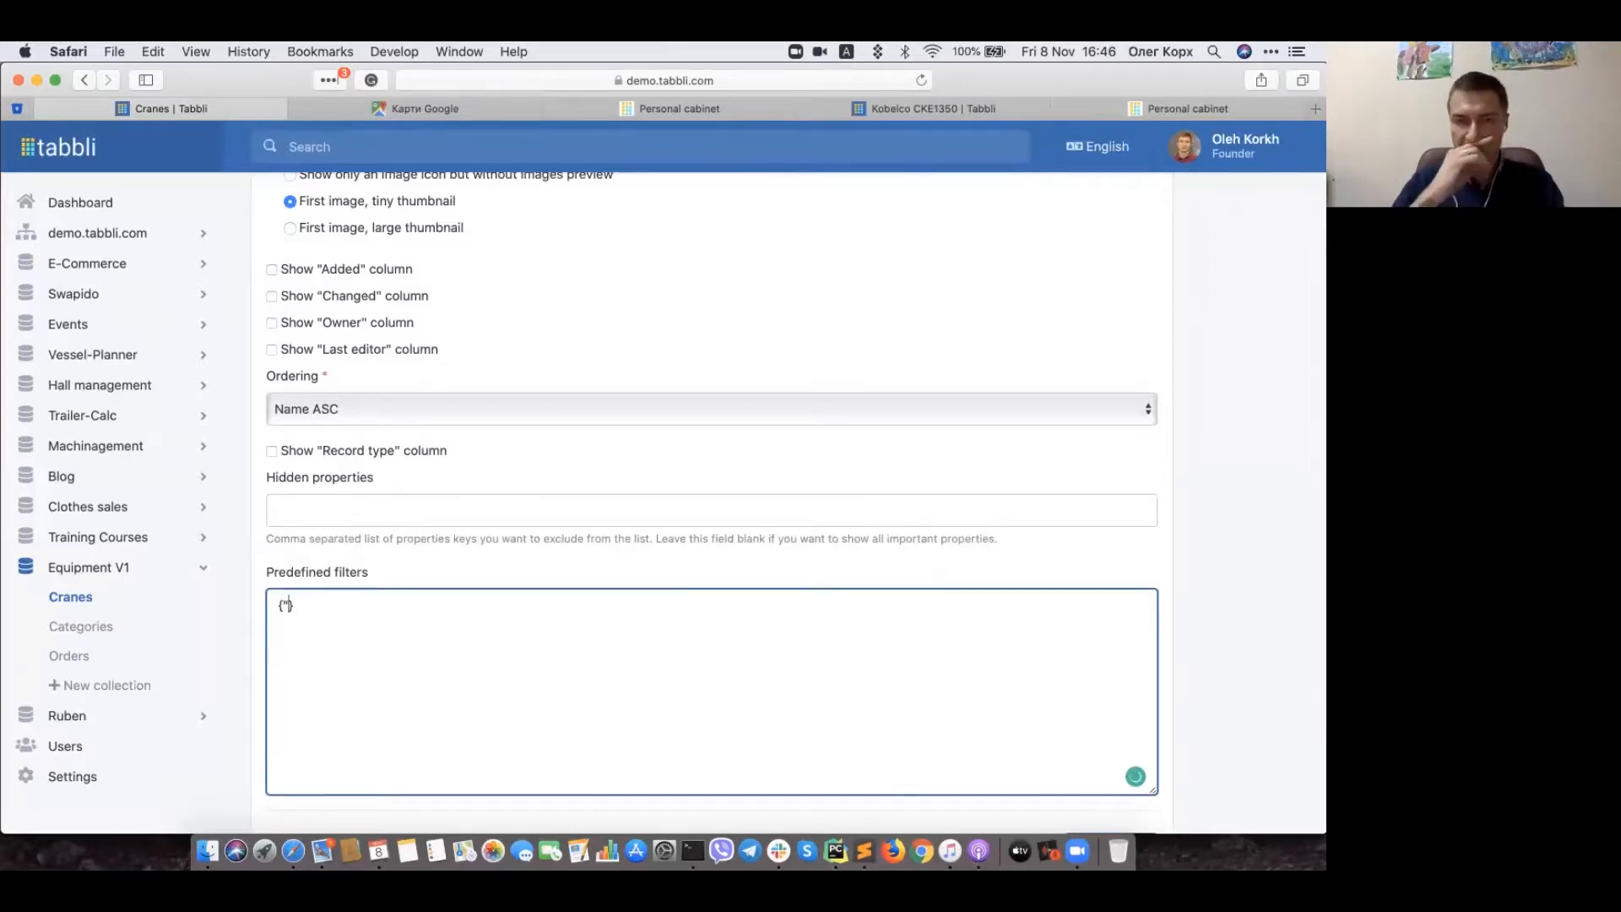
type("f-")
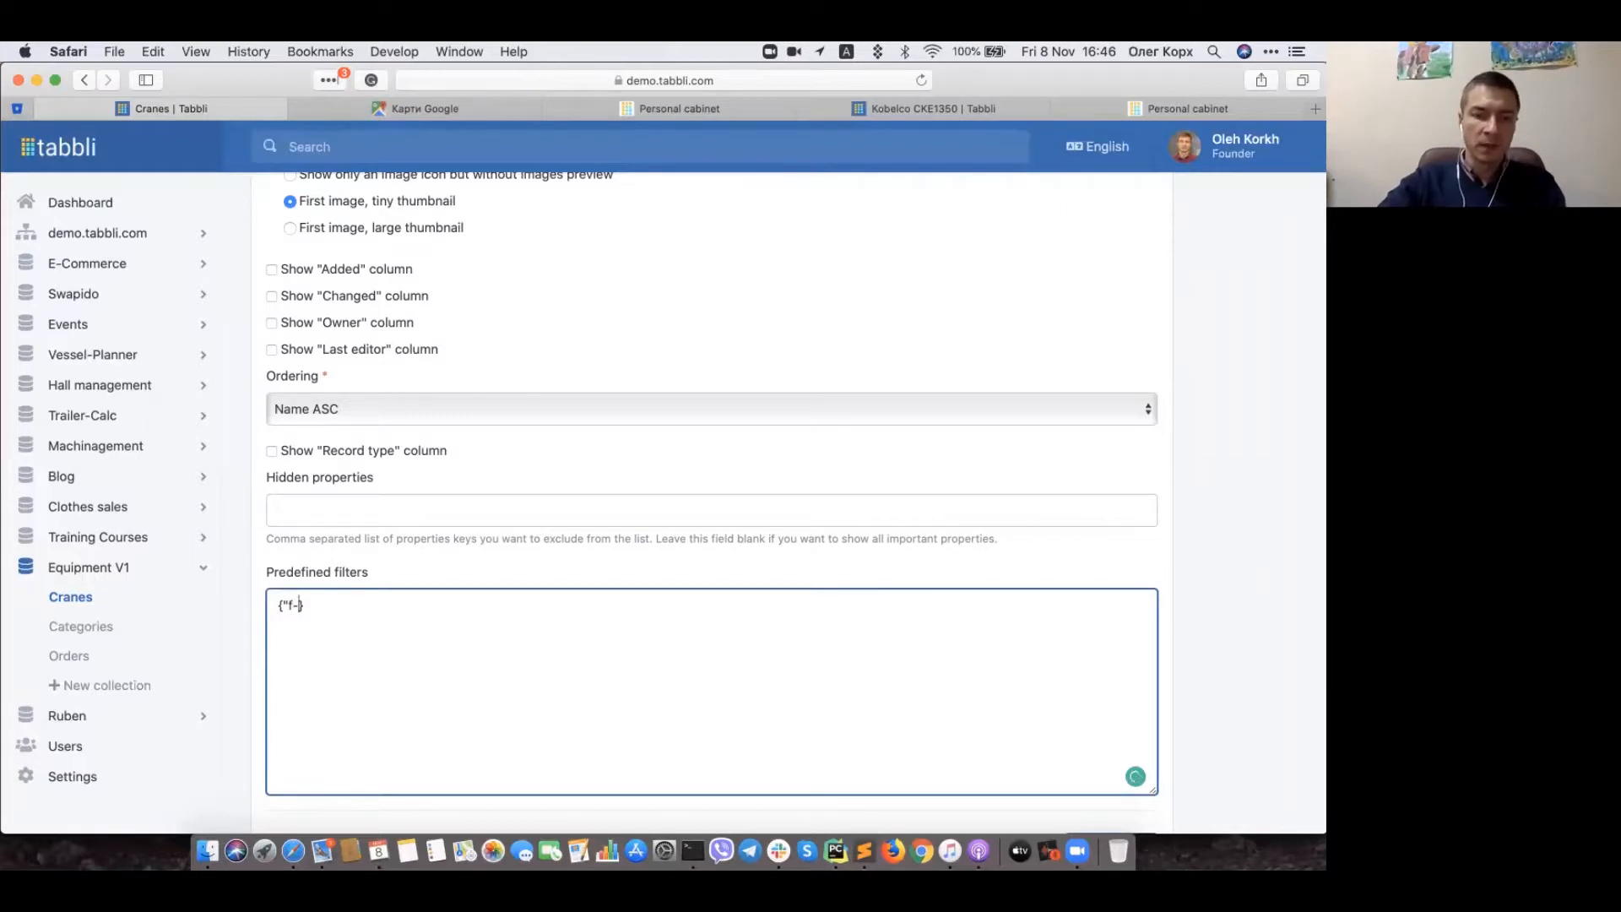
type("bus")
type("y")
type("\":[]")
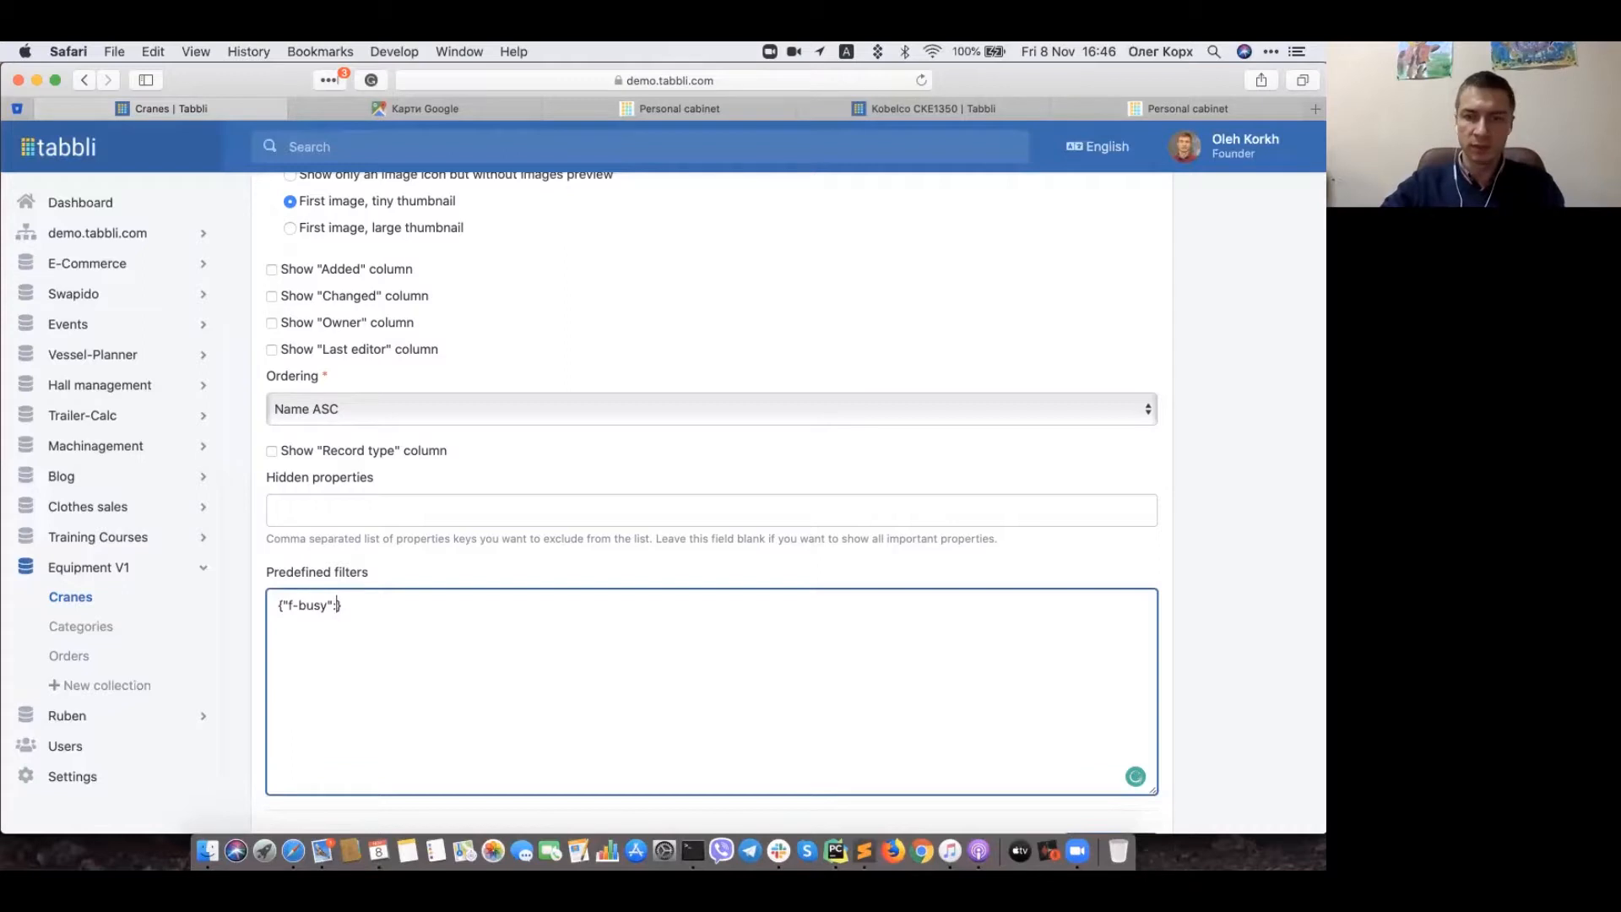
type("true")
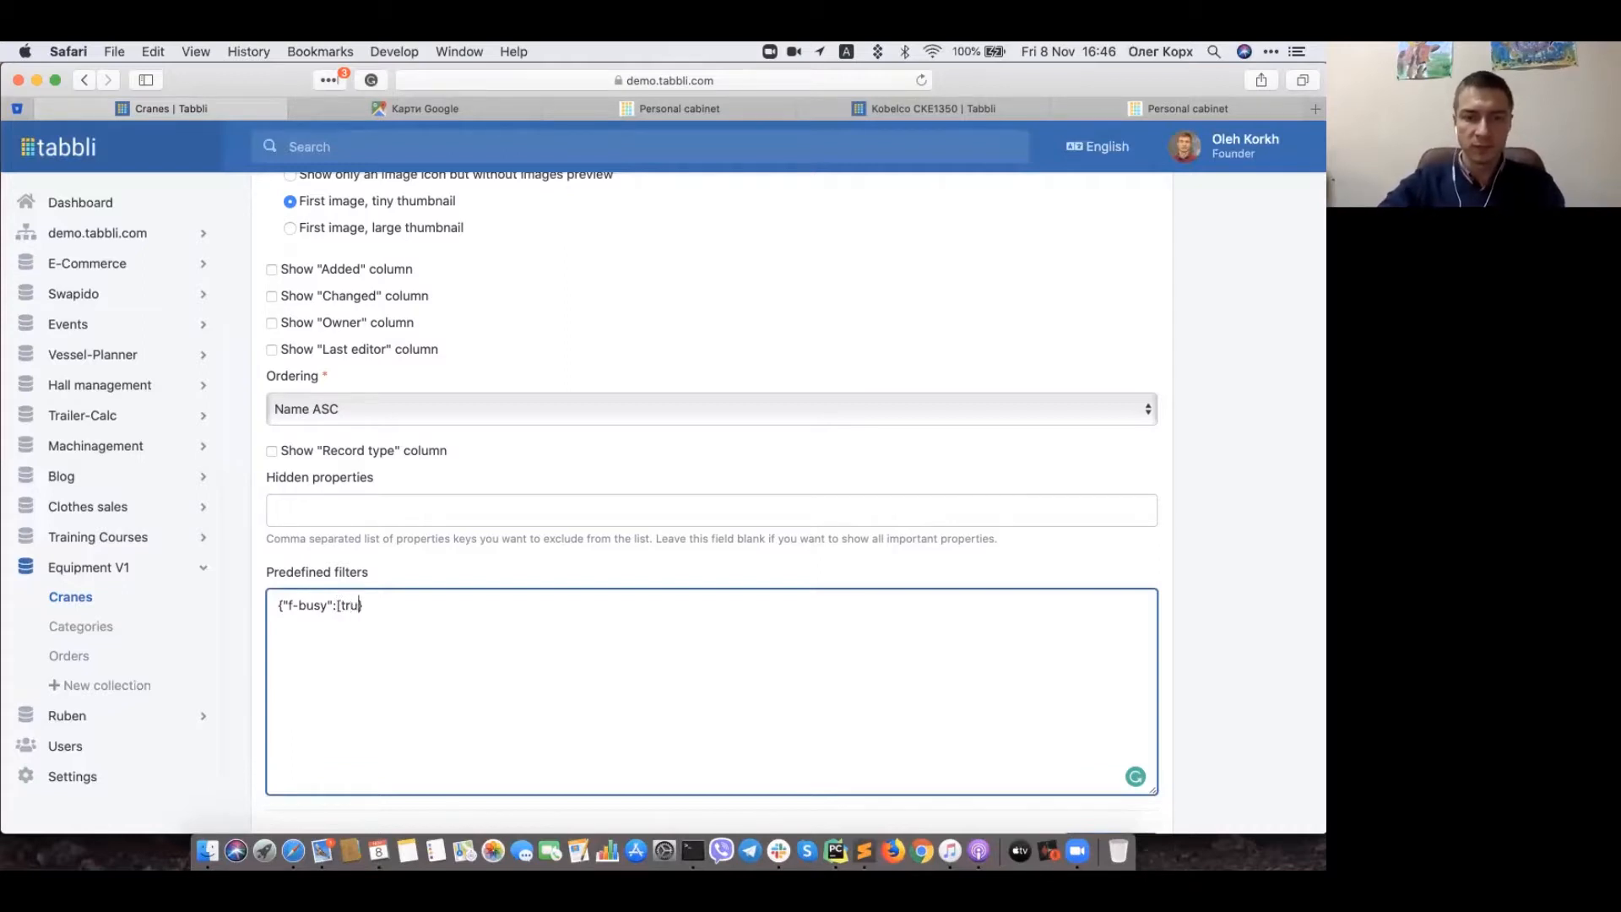
scroll(1151, 669, "down", 3)
left_click(1151, 679)
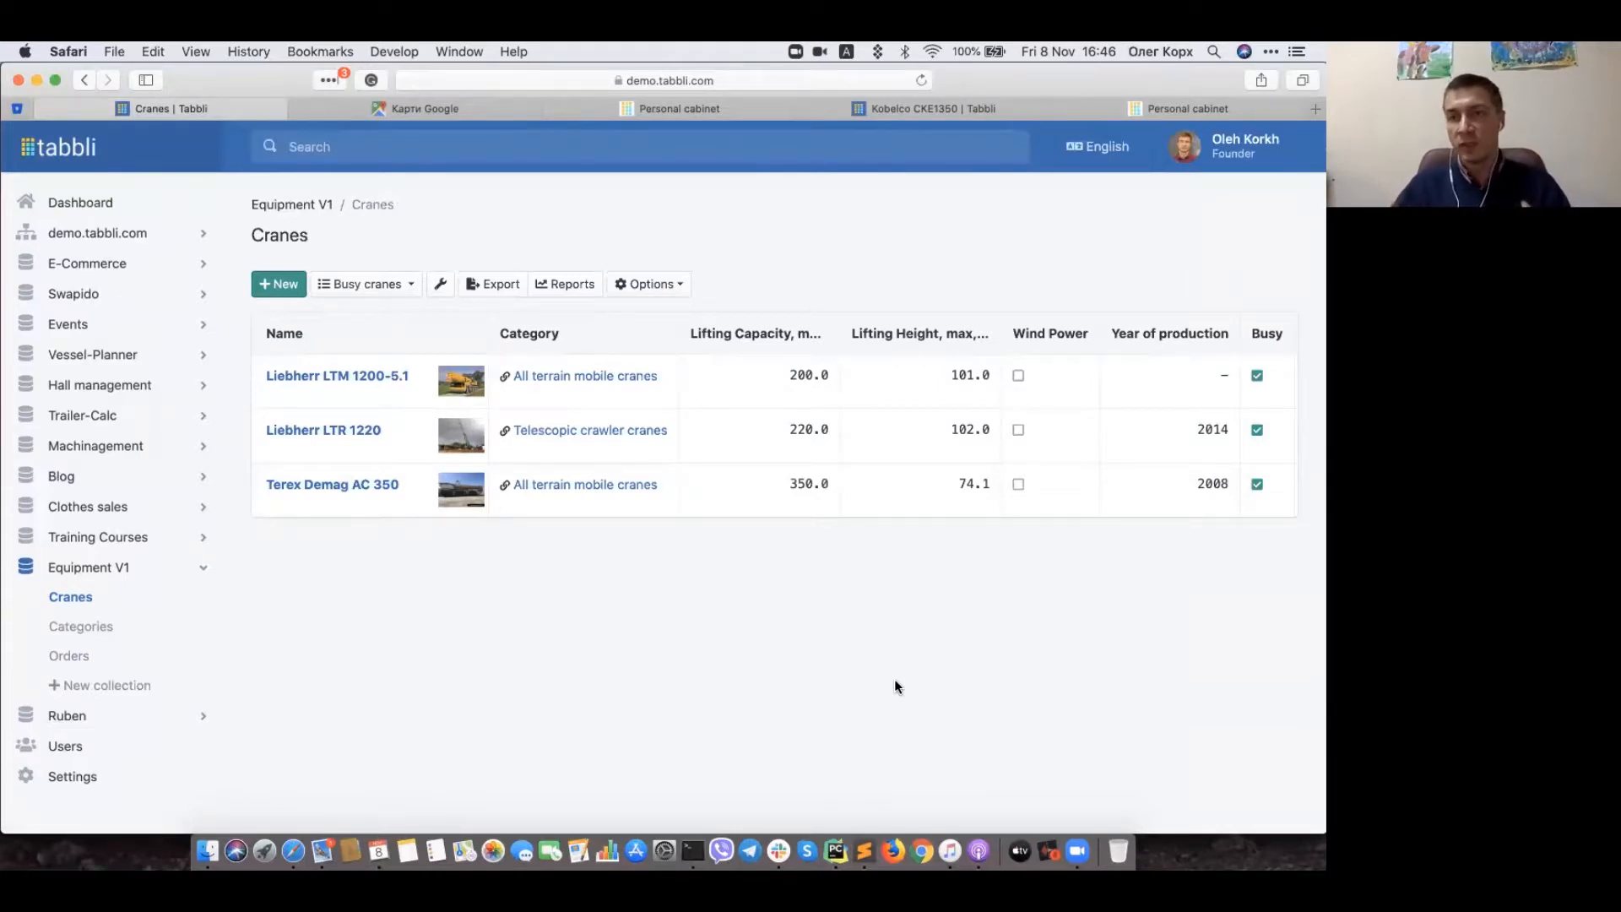
Step: Switch the Cranes list from Busy cranes back to the All records view
left_click(362, 287)
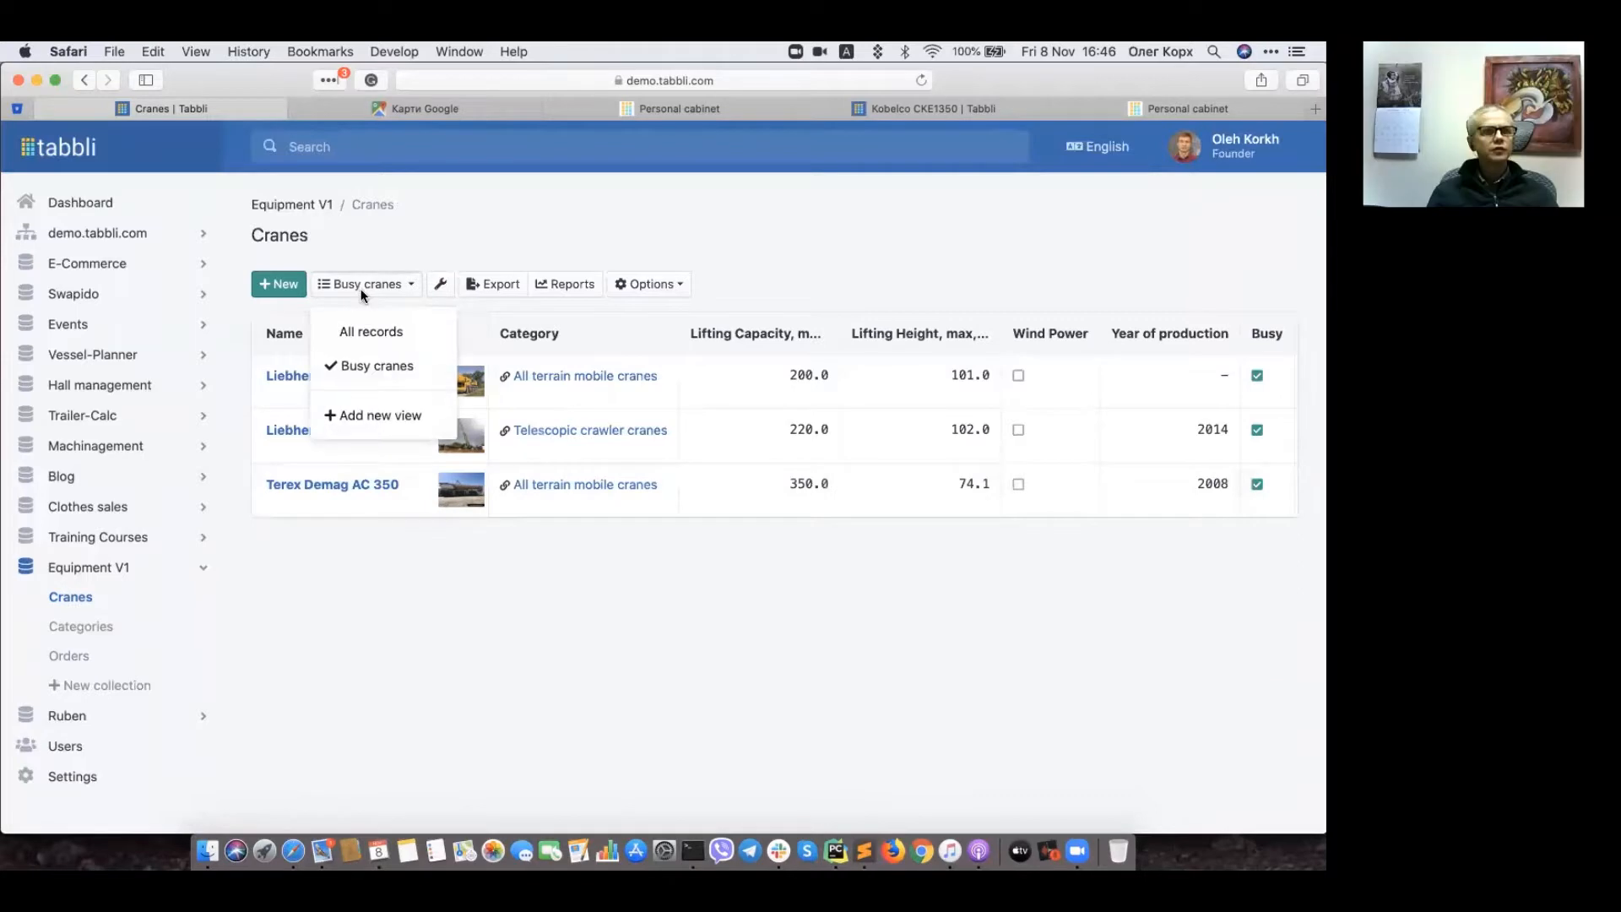
left_click(363, 333)
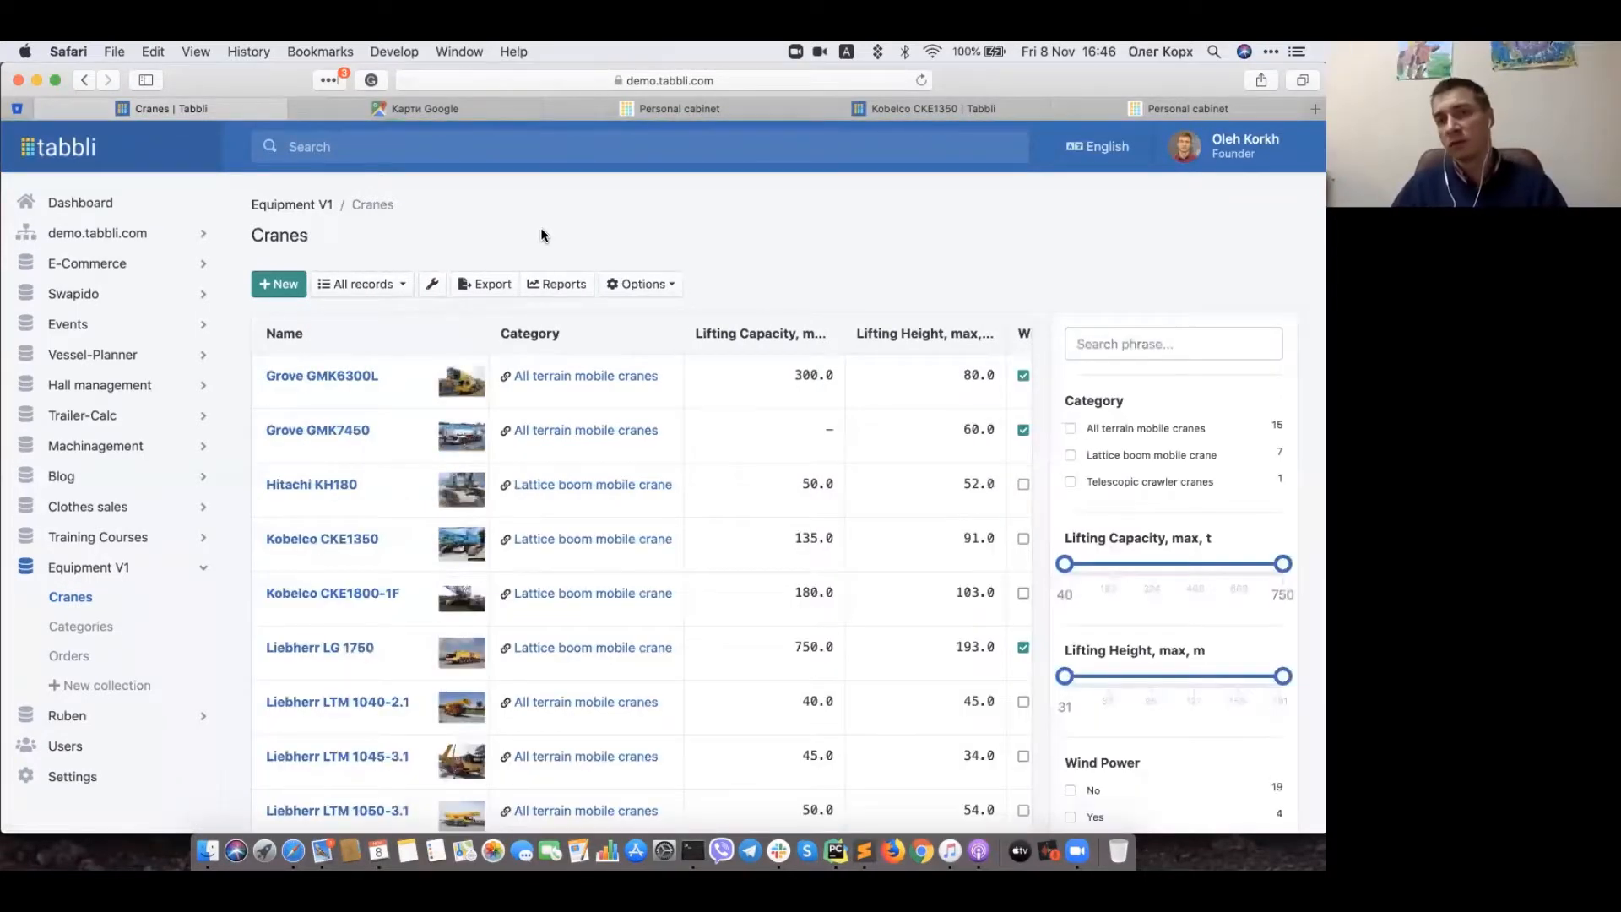
left_click(361, 287)
left_click(437, 245)
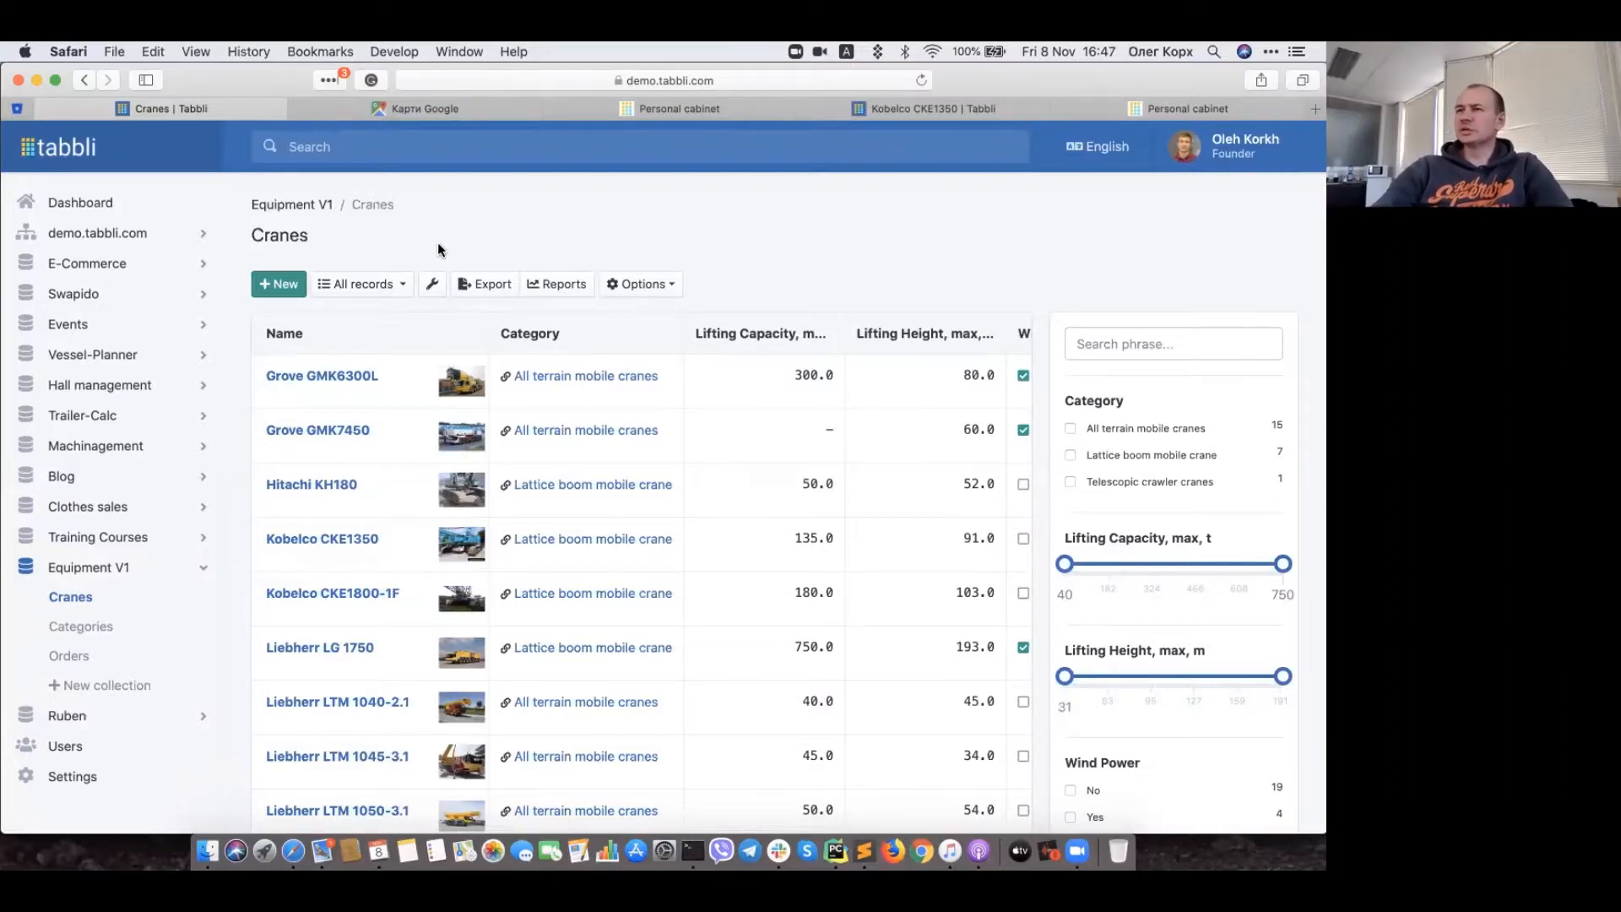
Step: Inspect Grove GMK6300L's General fields down to its unticked Busy value, then return to the list
left_click(329, 380)
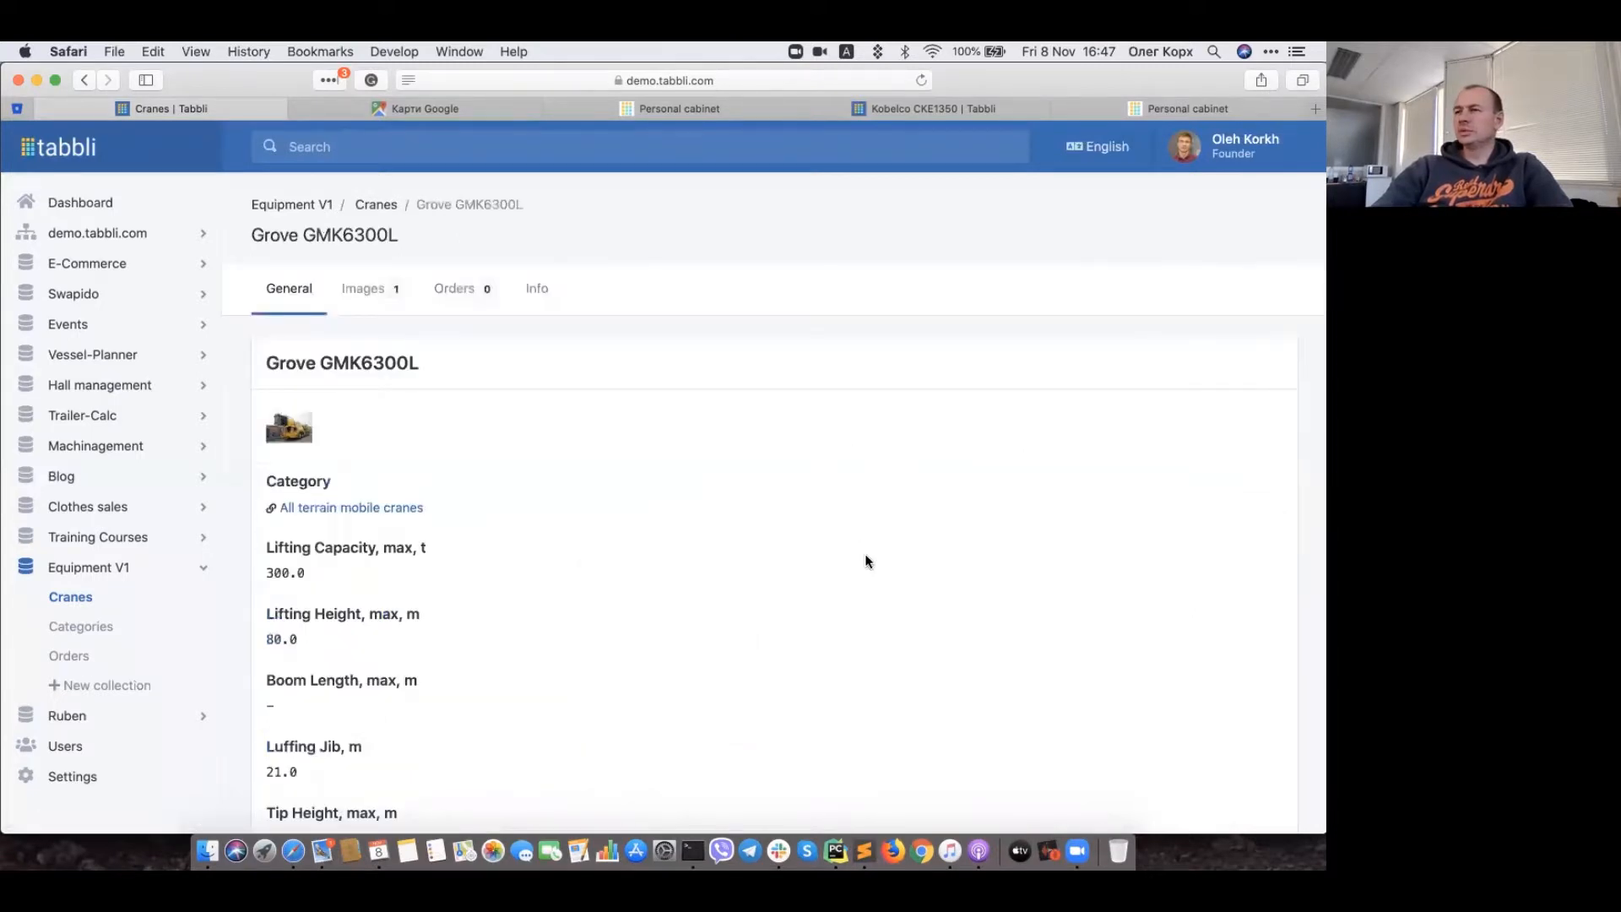
scroll(867, 561, "down", 5)
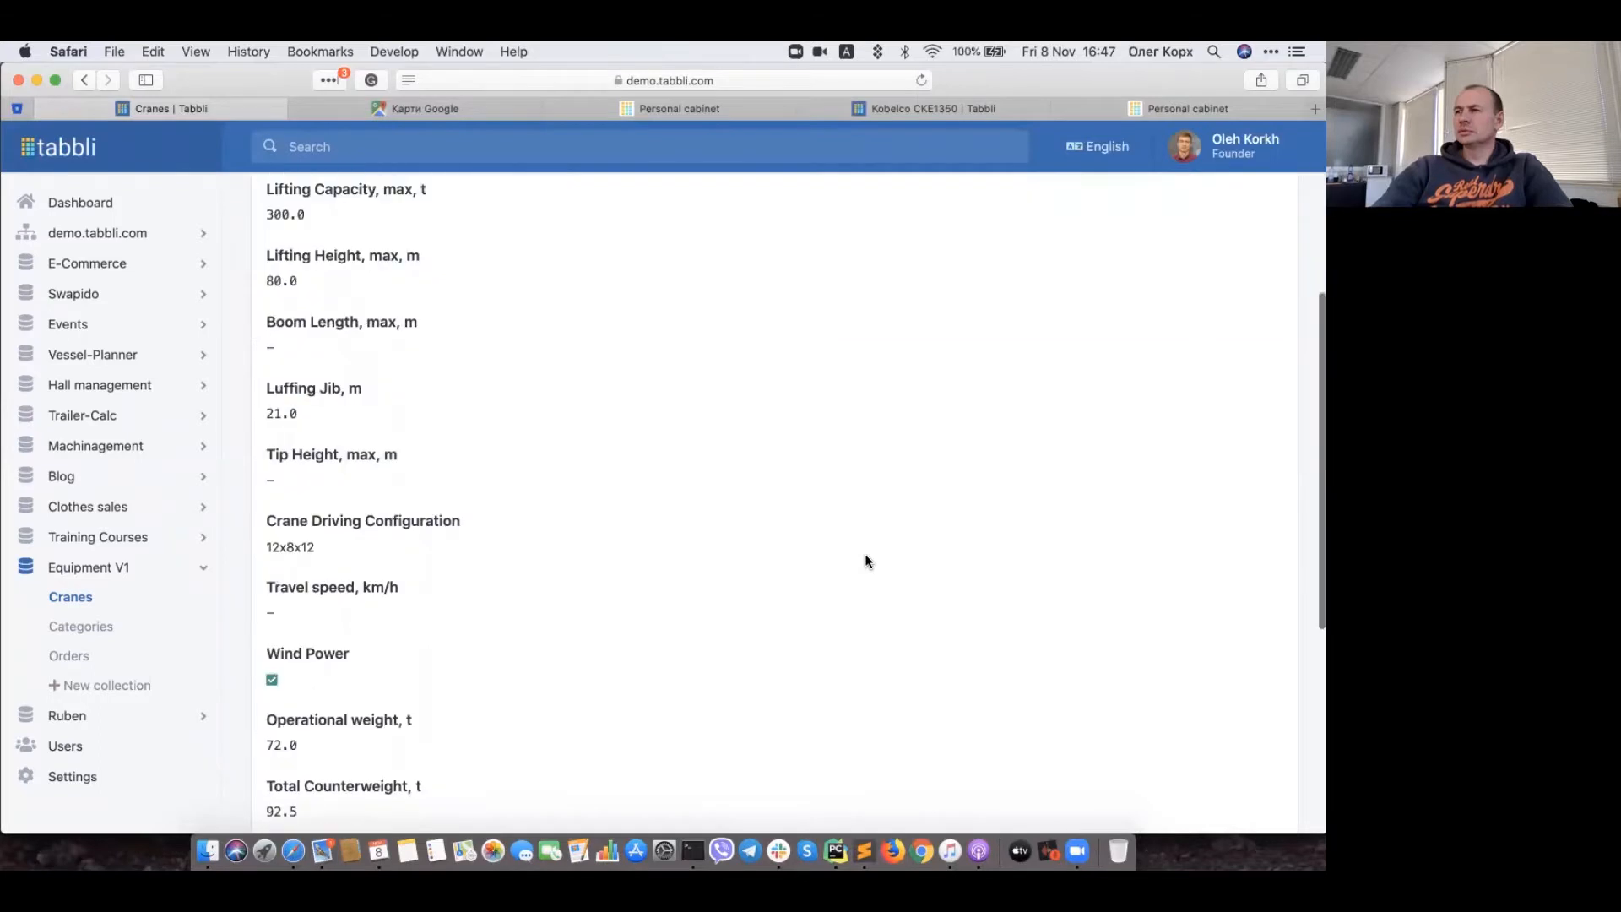
scroll(867, 561, "down", 3)
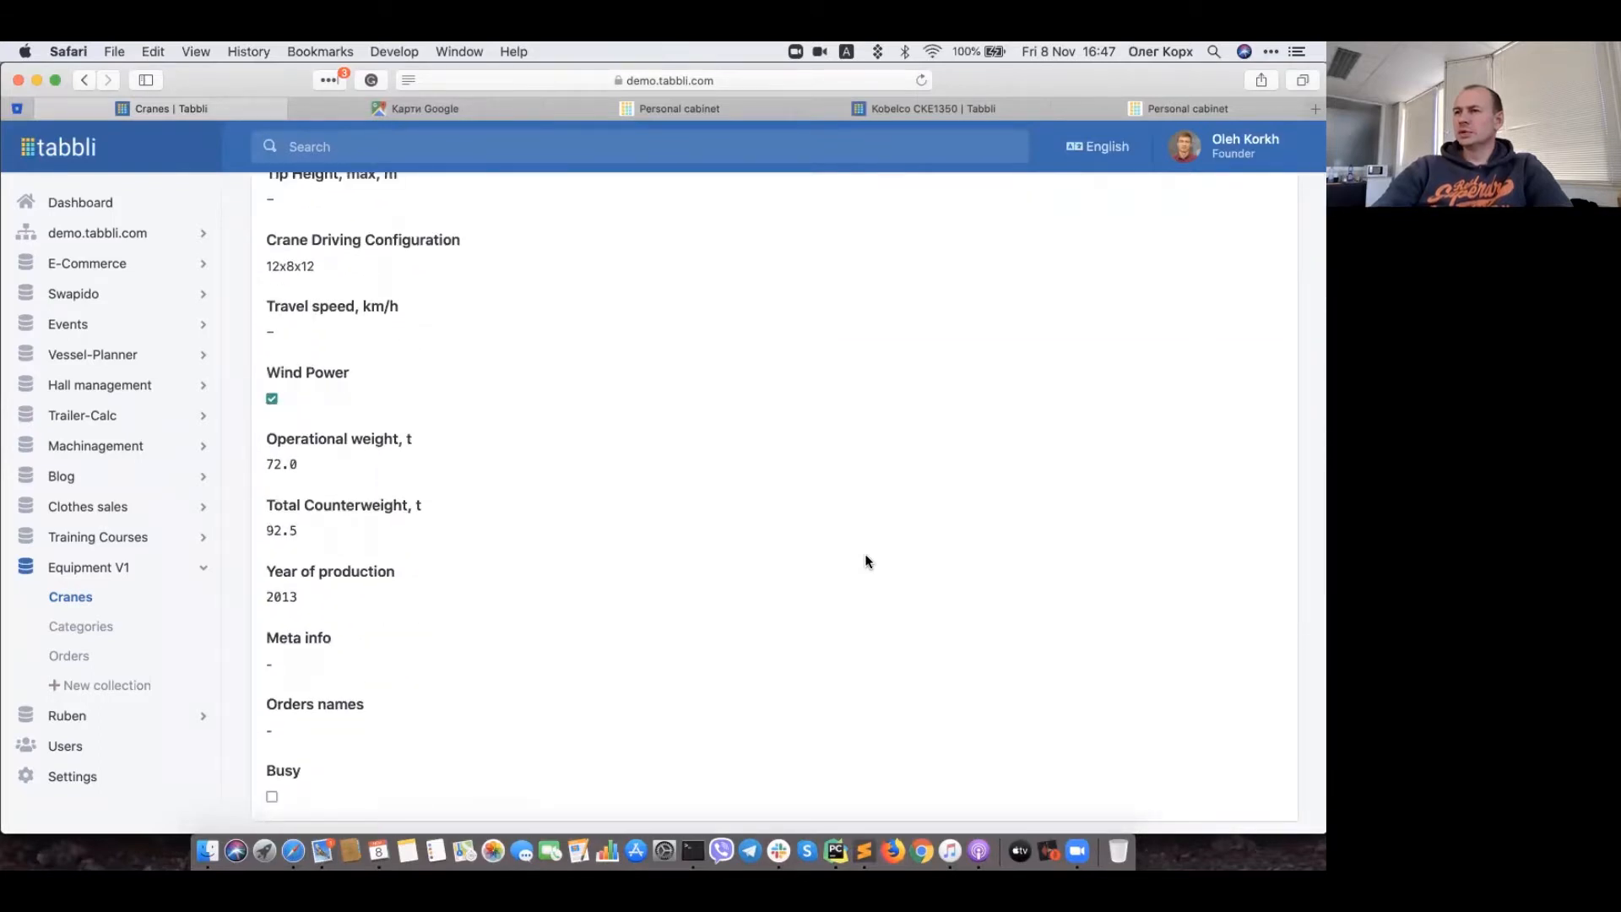
scroll(867, 561, "down", 1)
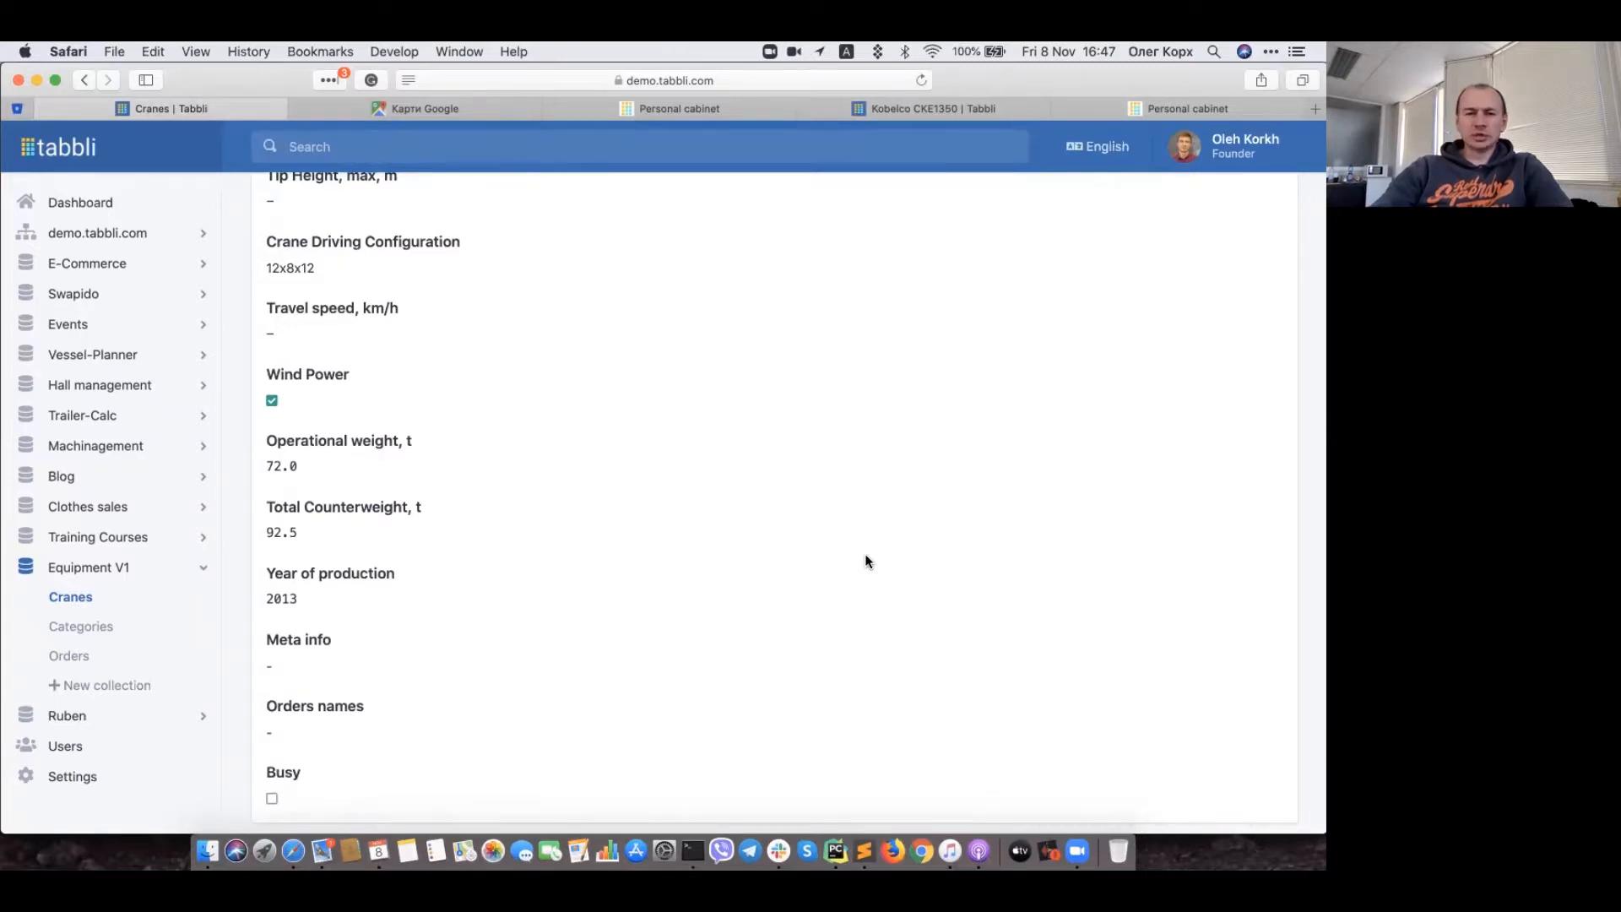
key("XF86AudioRaiseVolume")
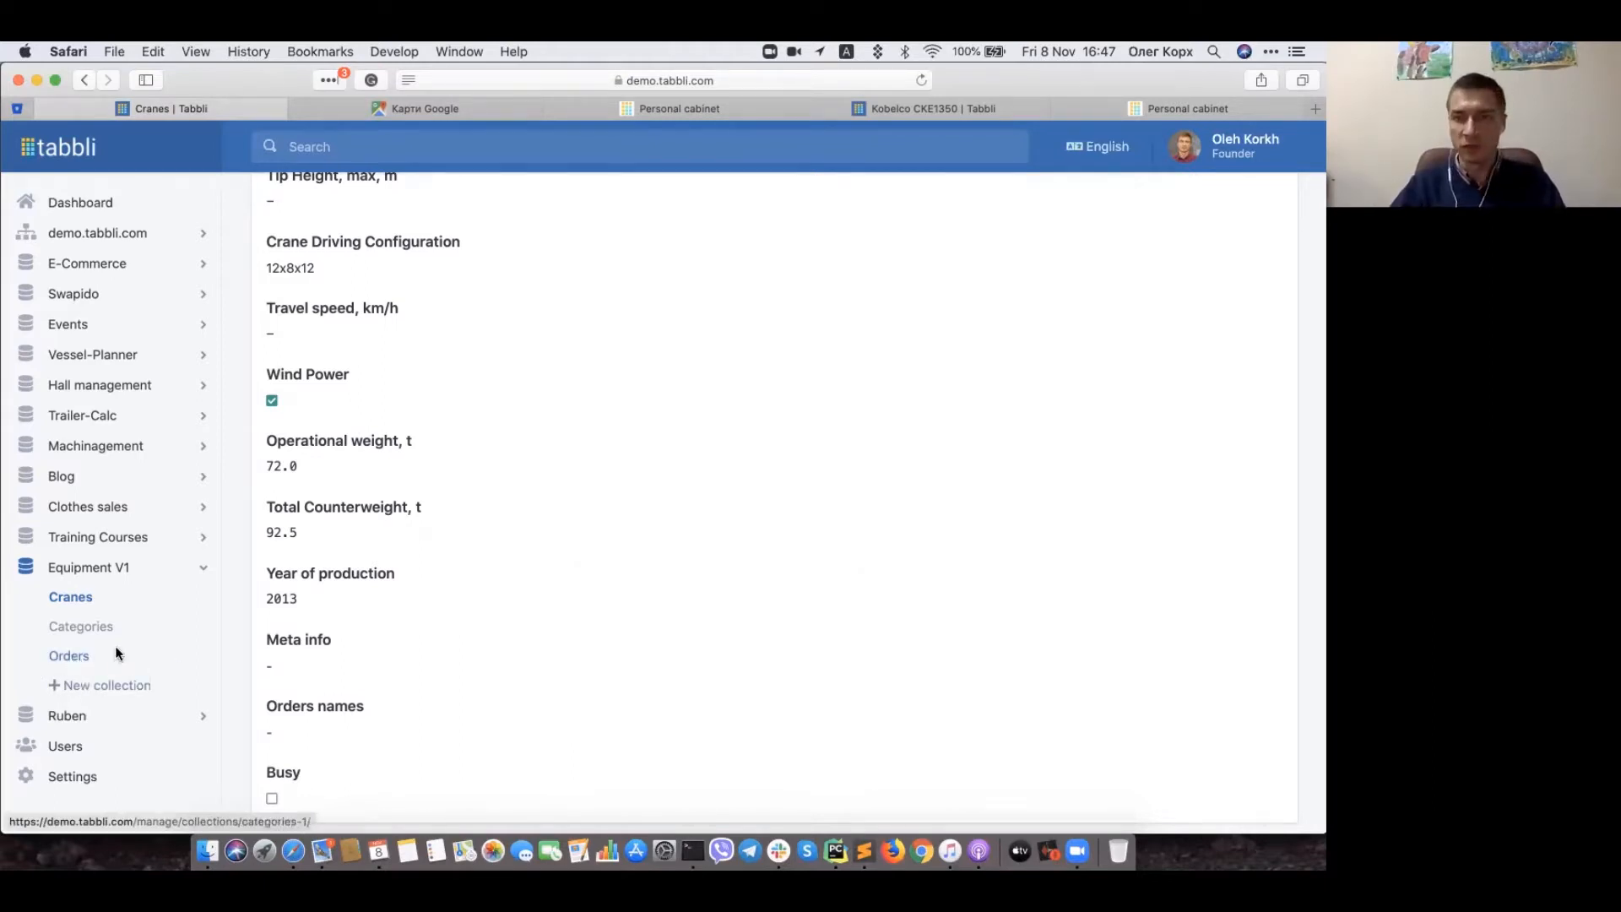
scroll(493, 579, "up", 3)
scroll(493, 579, "up", 5)
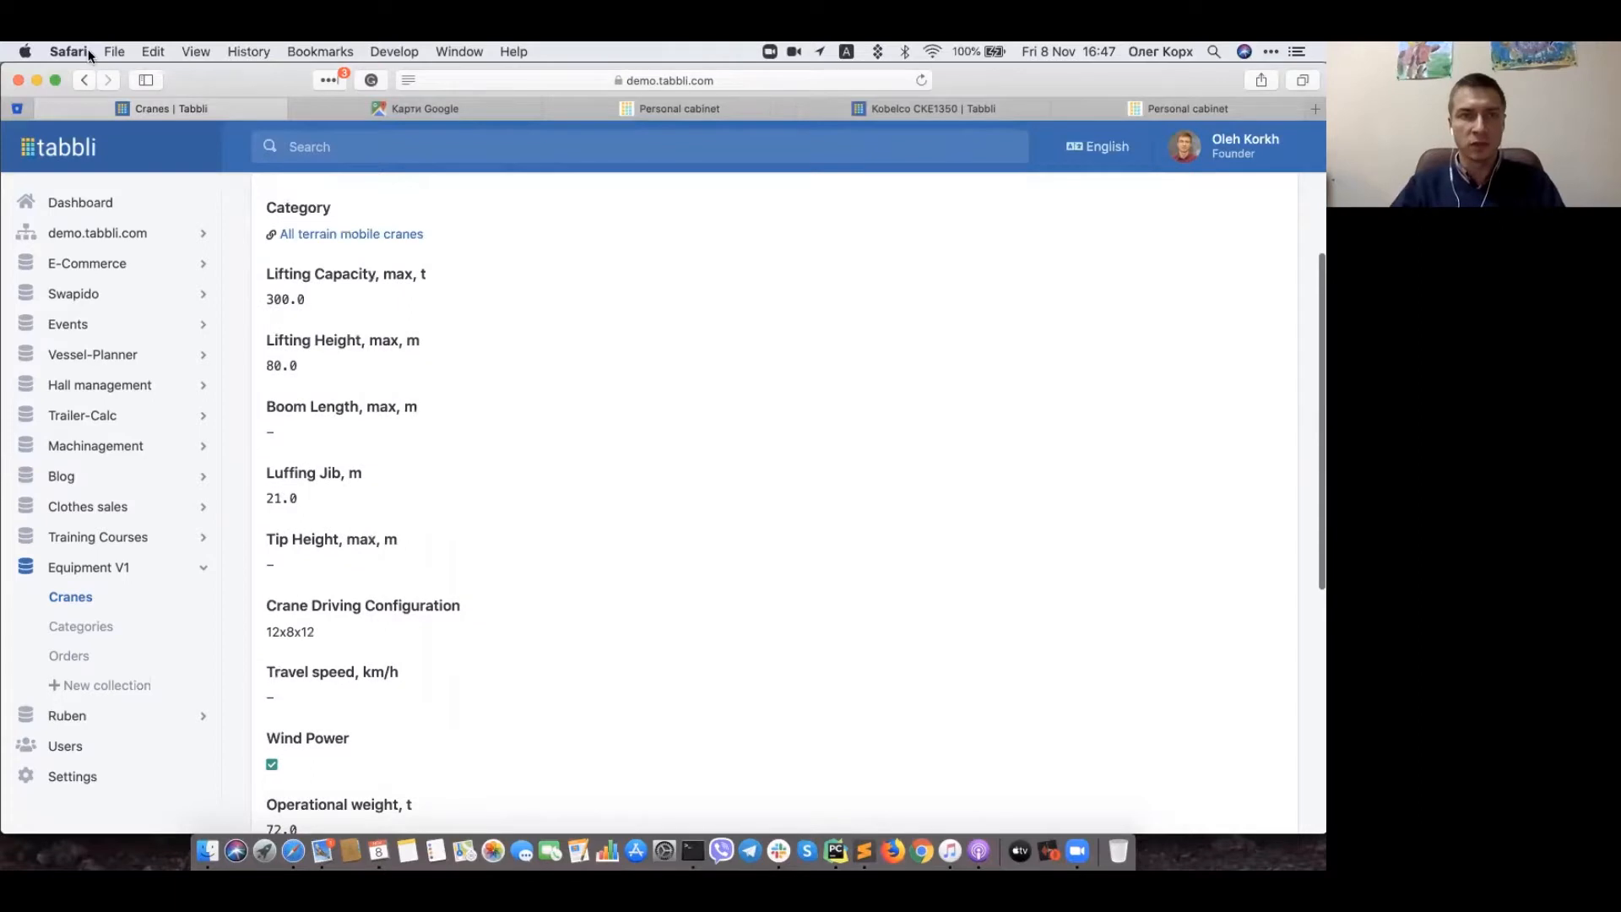
left_click(86, 80)
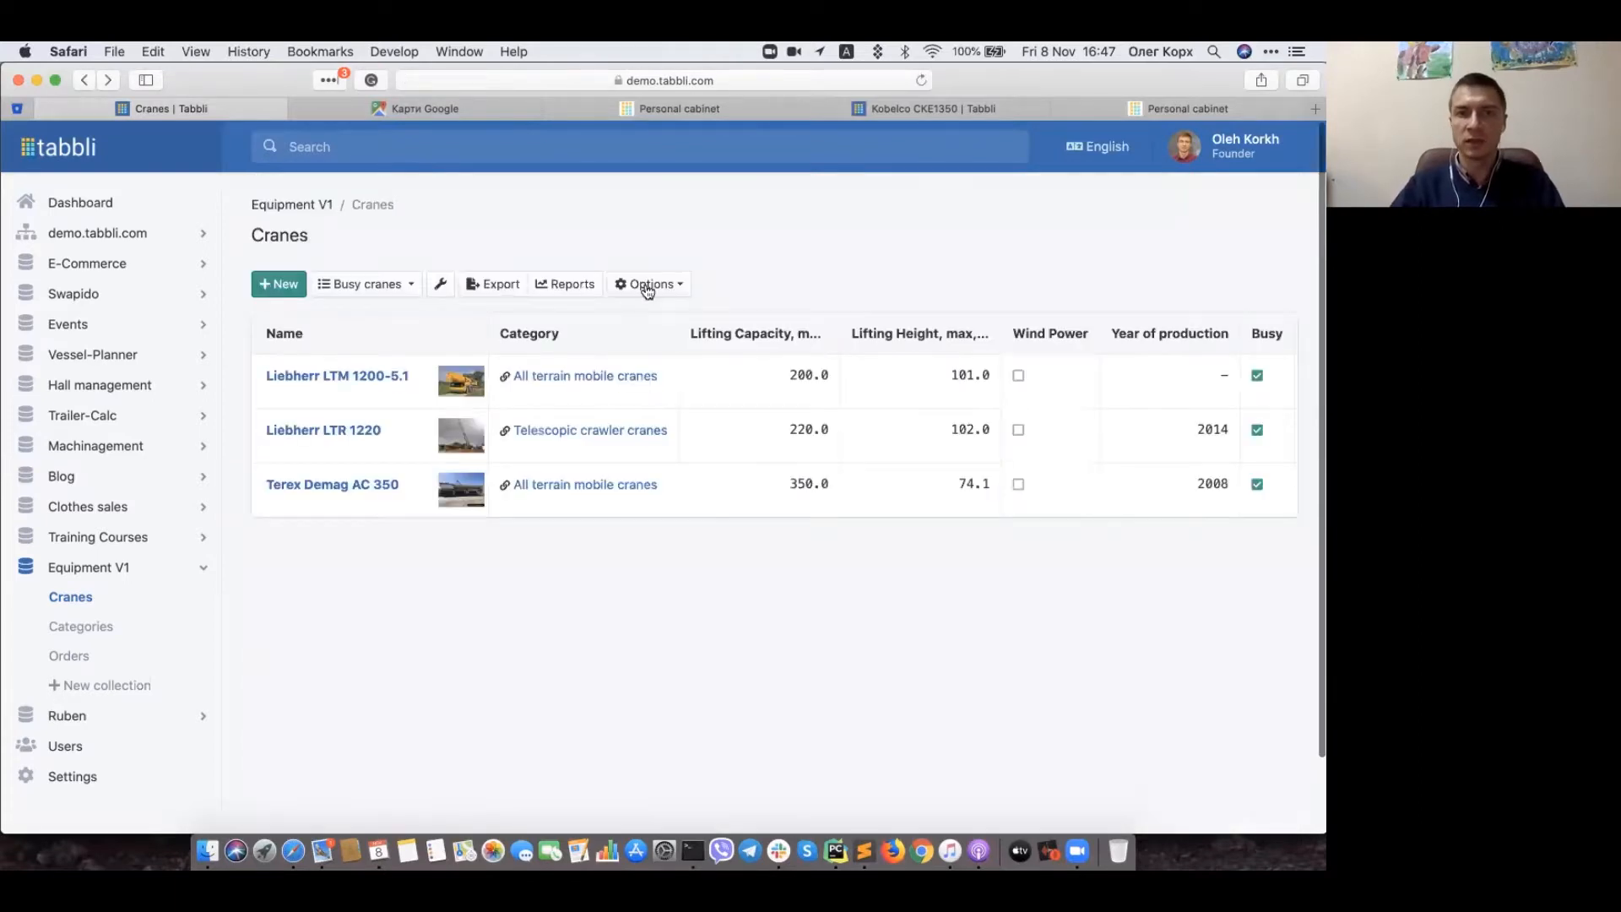
Step: Open Crane properties from Options and browse the New property type list
left_click(646, 287)
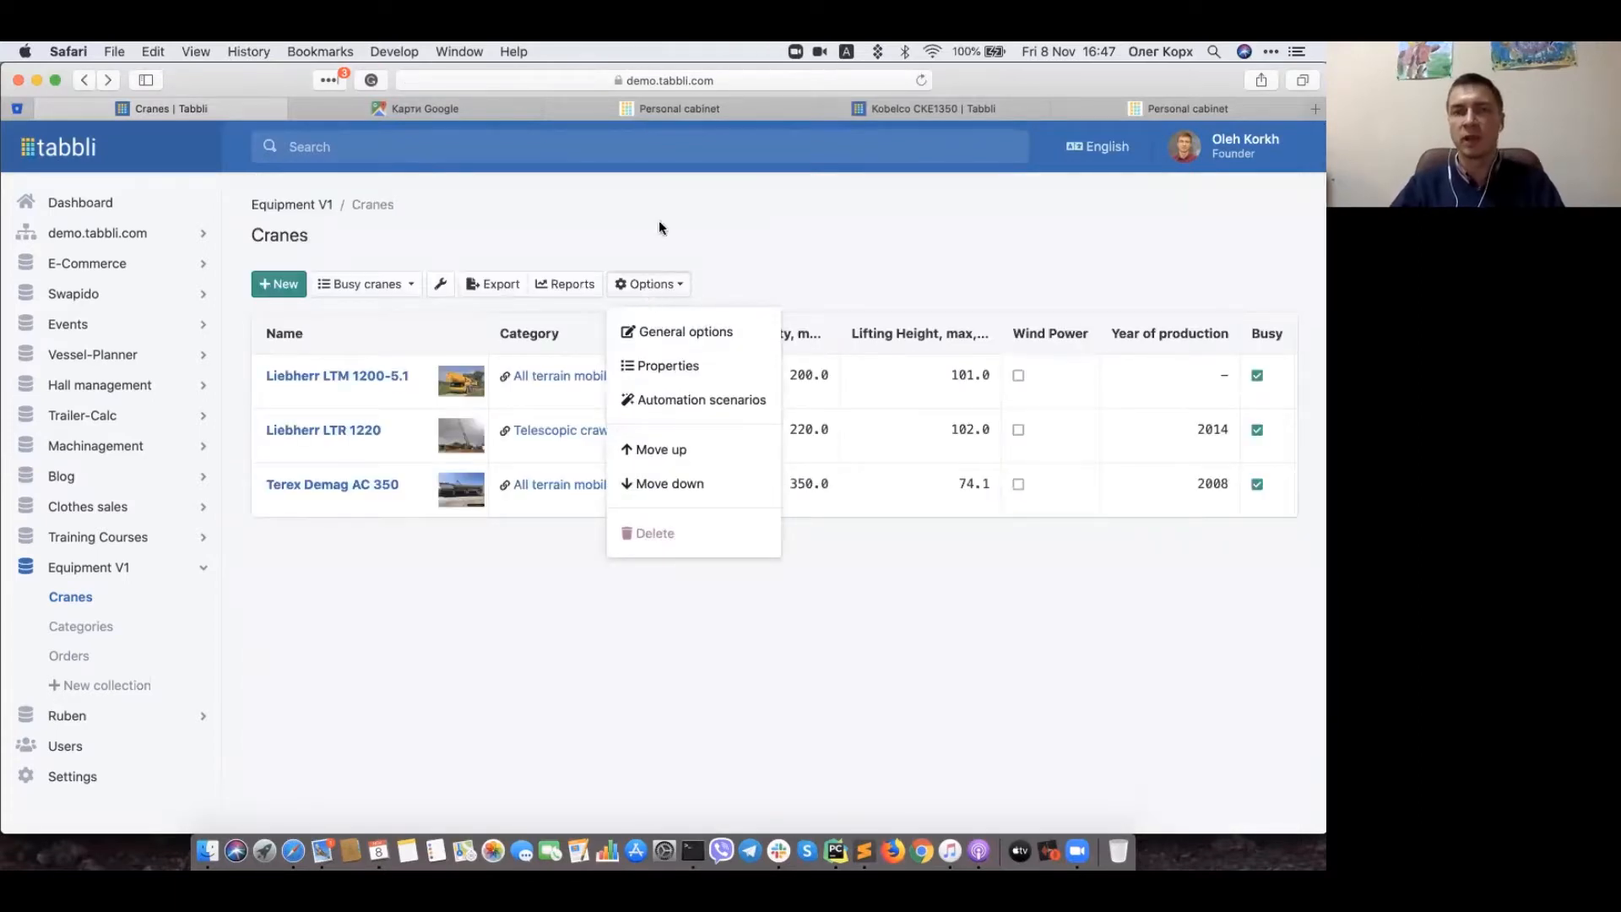
left_click(668, 366)
left_click(289, 287)
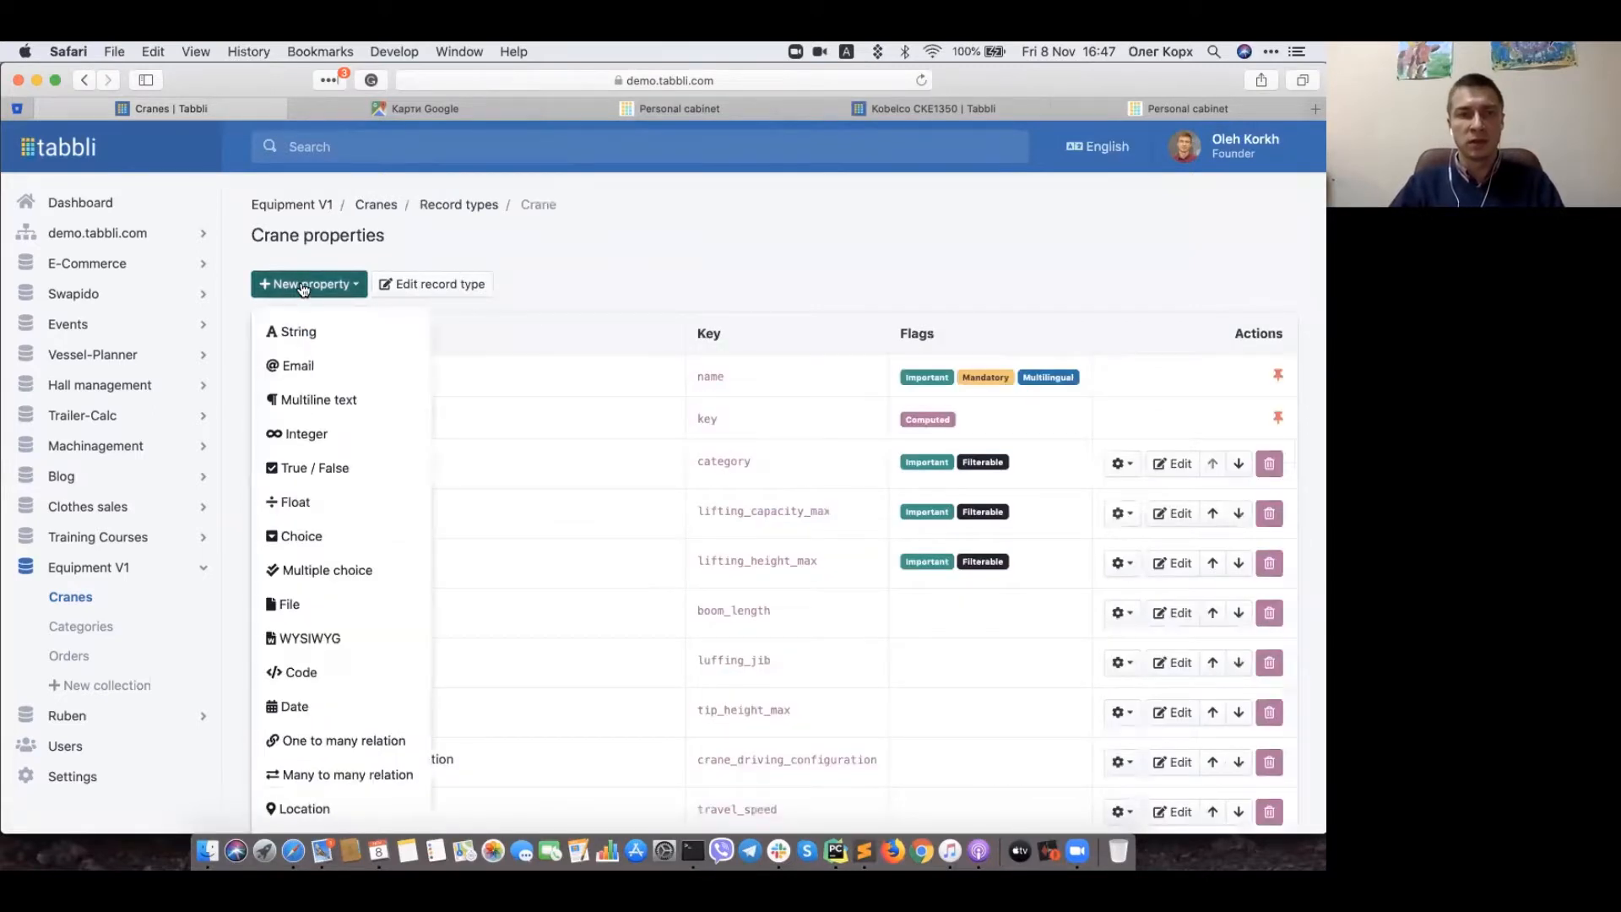
scroll(321, 472, "down", 3)
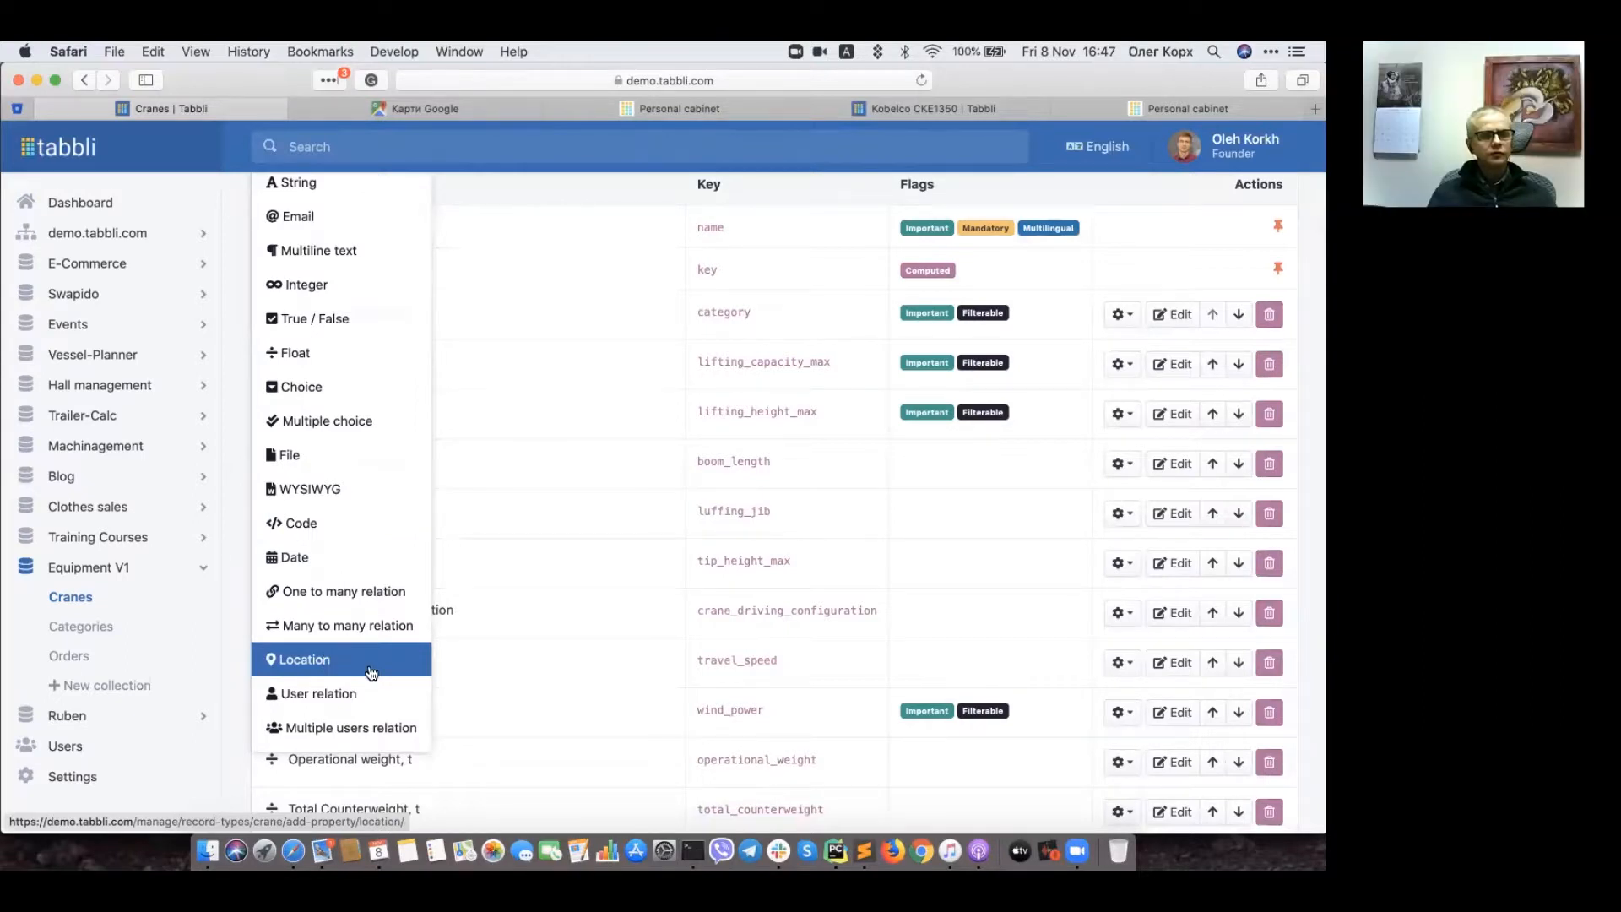
Step: Close the property type choices to reveal the full Crane properties table
left_click(504, 671)
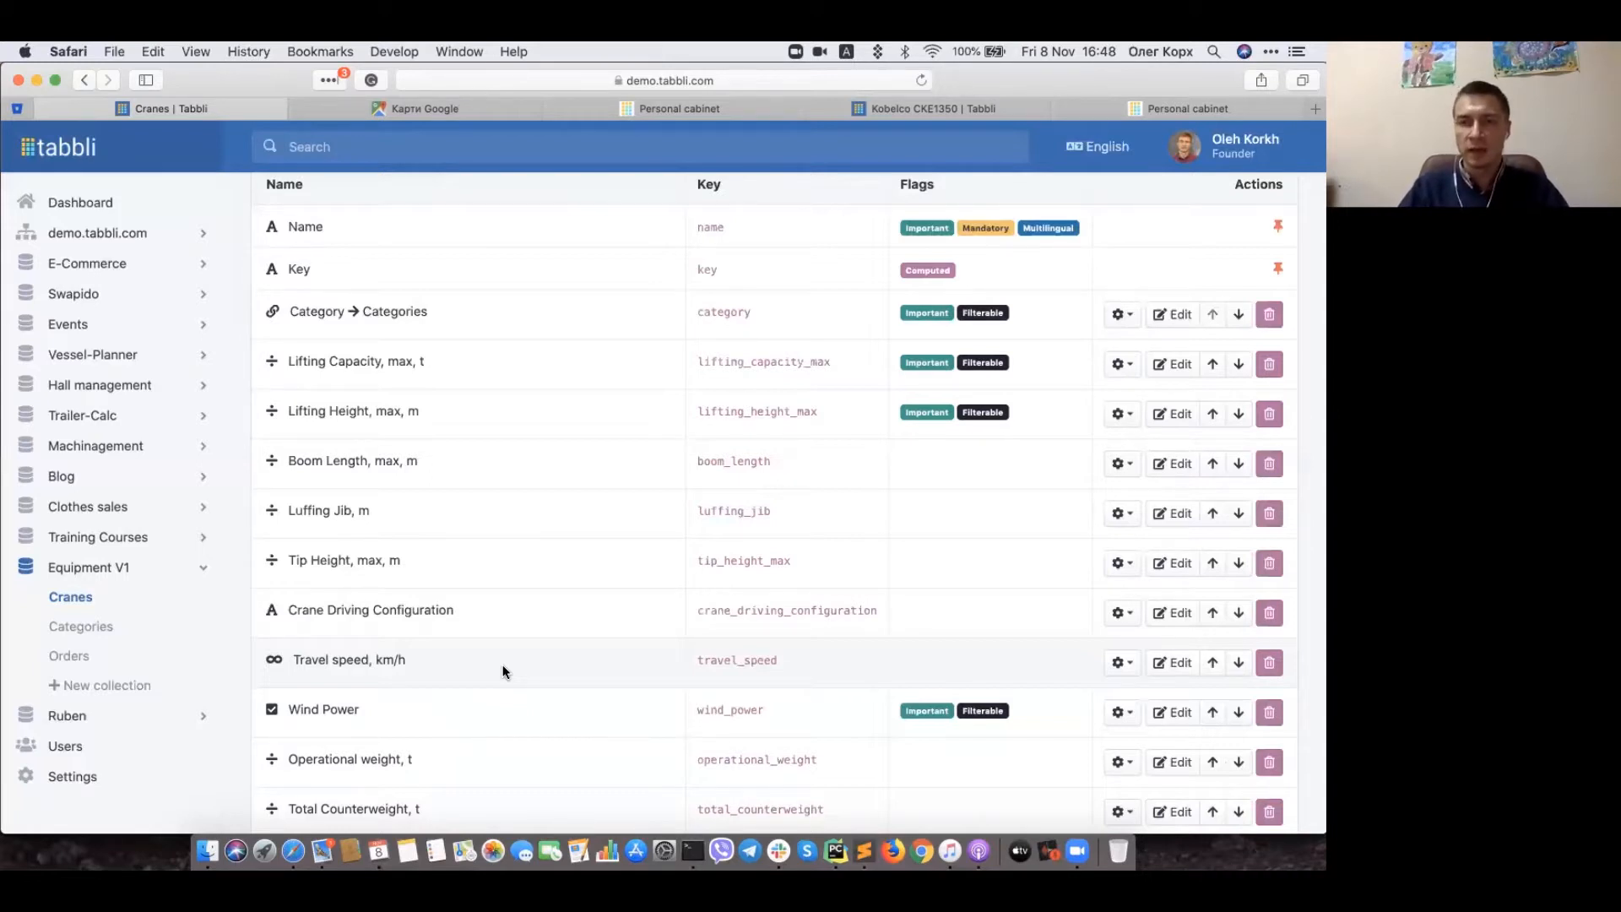
Step: Scroll the Crane properties table down to Orders names and the computed, filterable Busy field
scroll(502, 672, "down", 5)
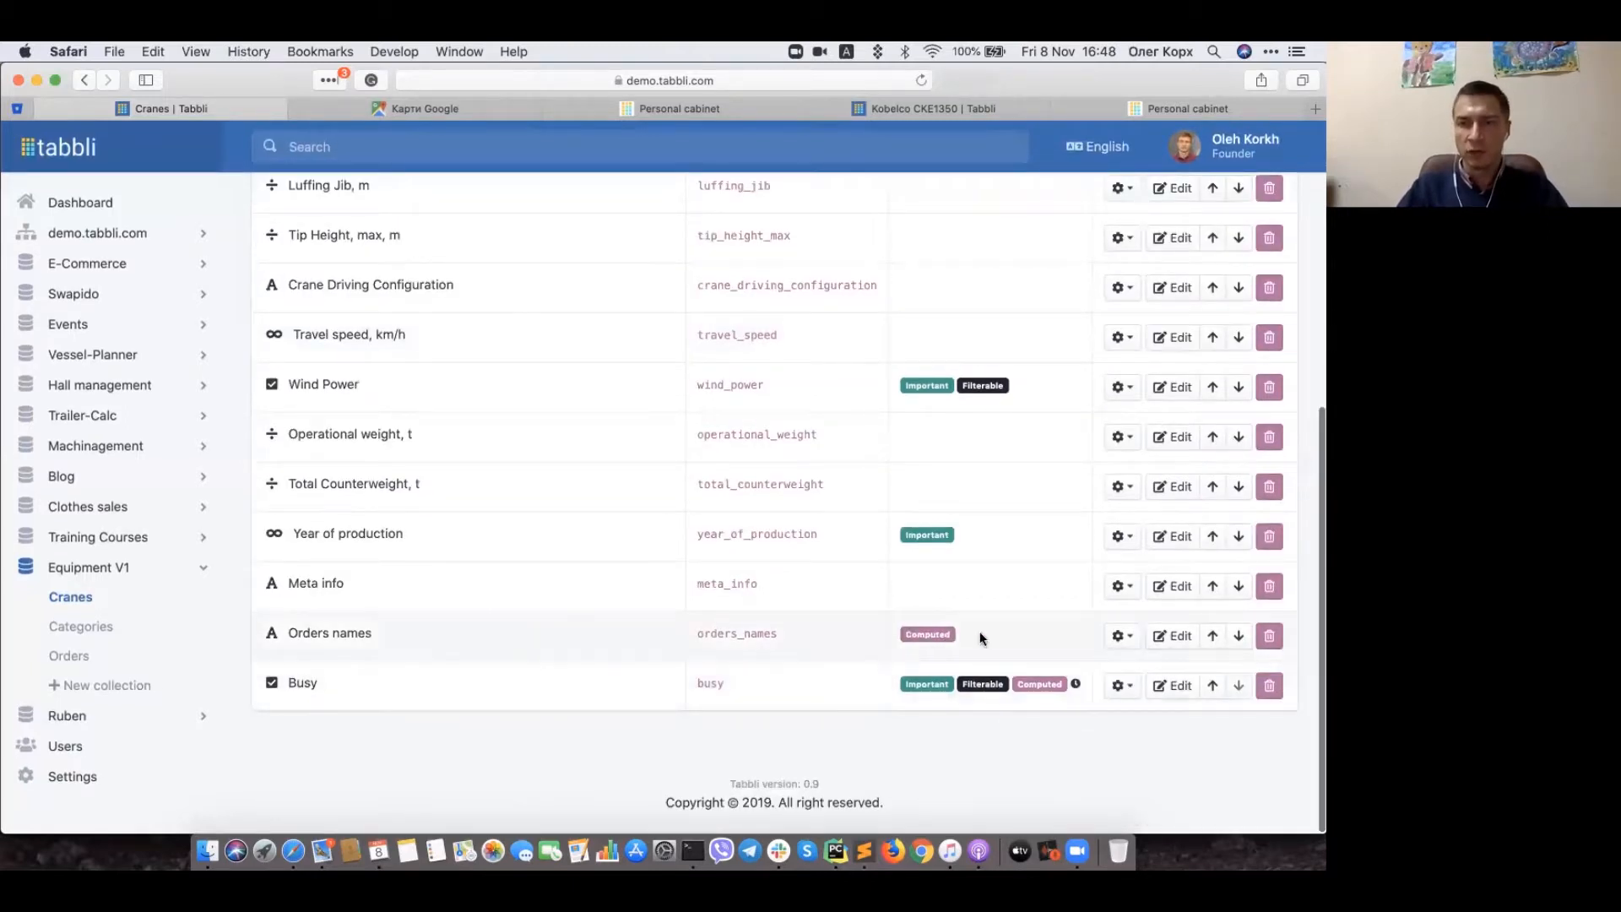
scroll(1009, 644, "up", 3)
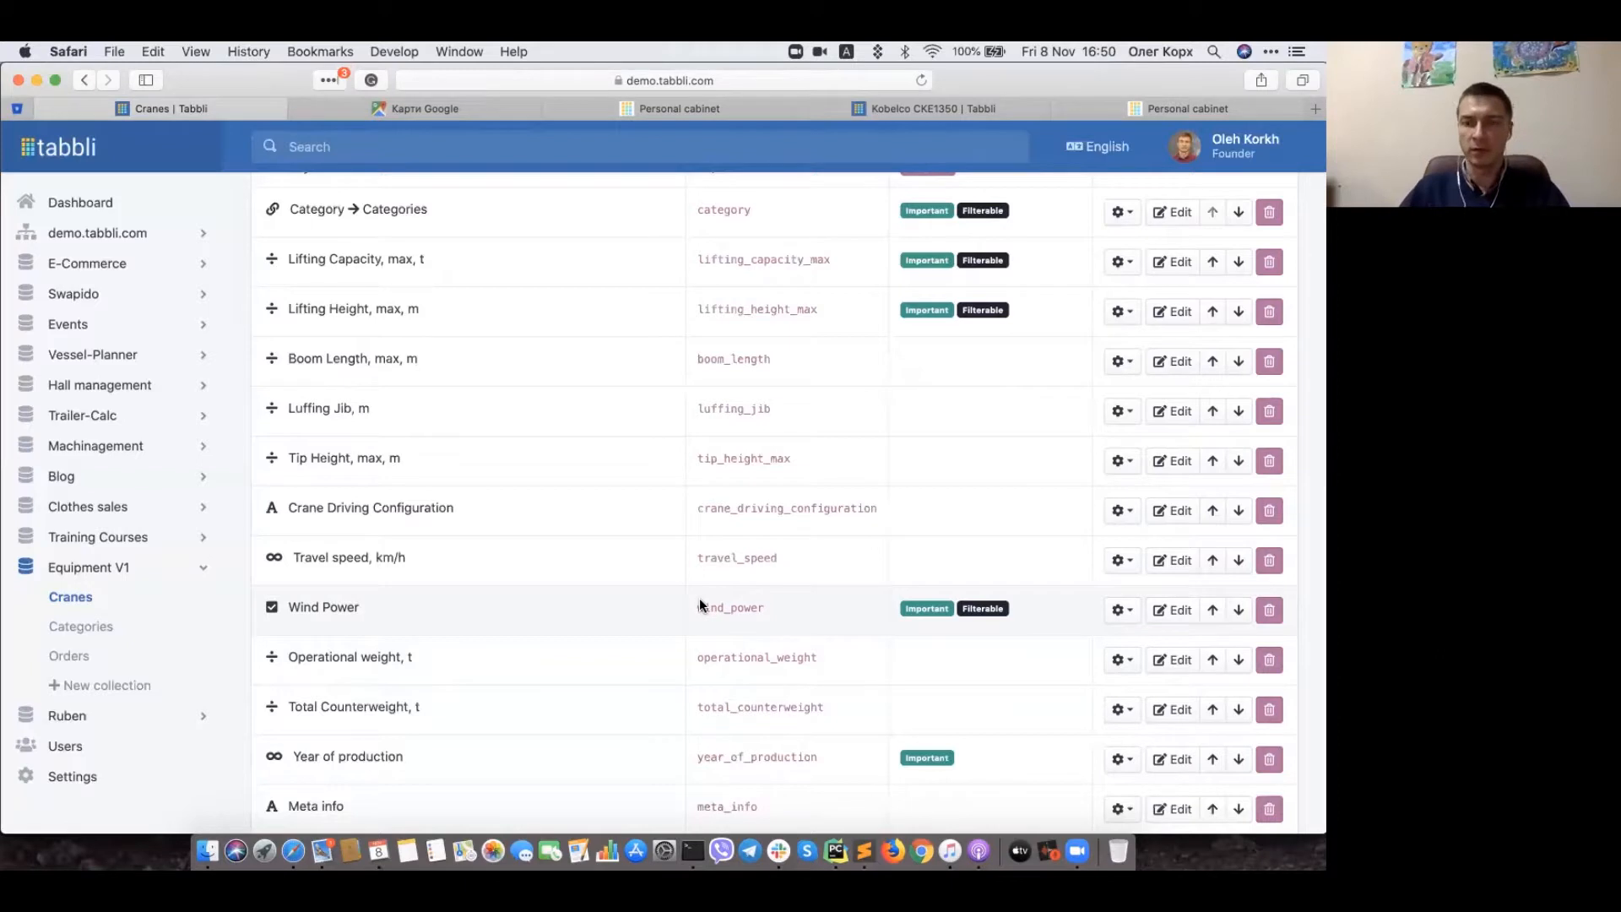
scroll(699, 598, "down", 4)
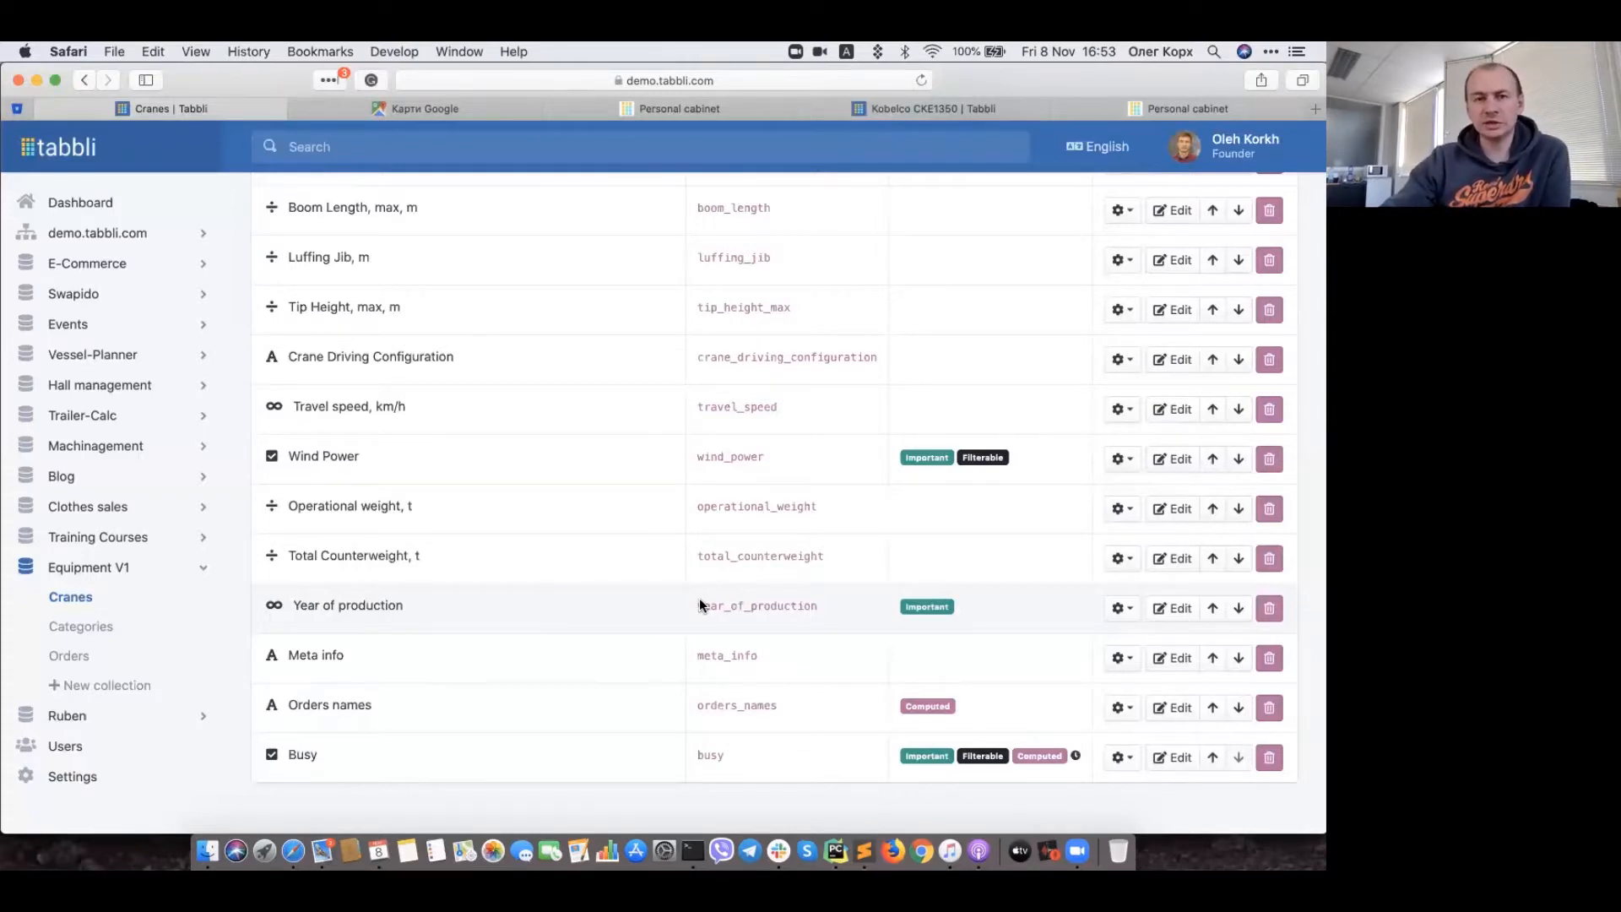
key("XF86AudioLowerVolume")
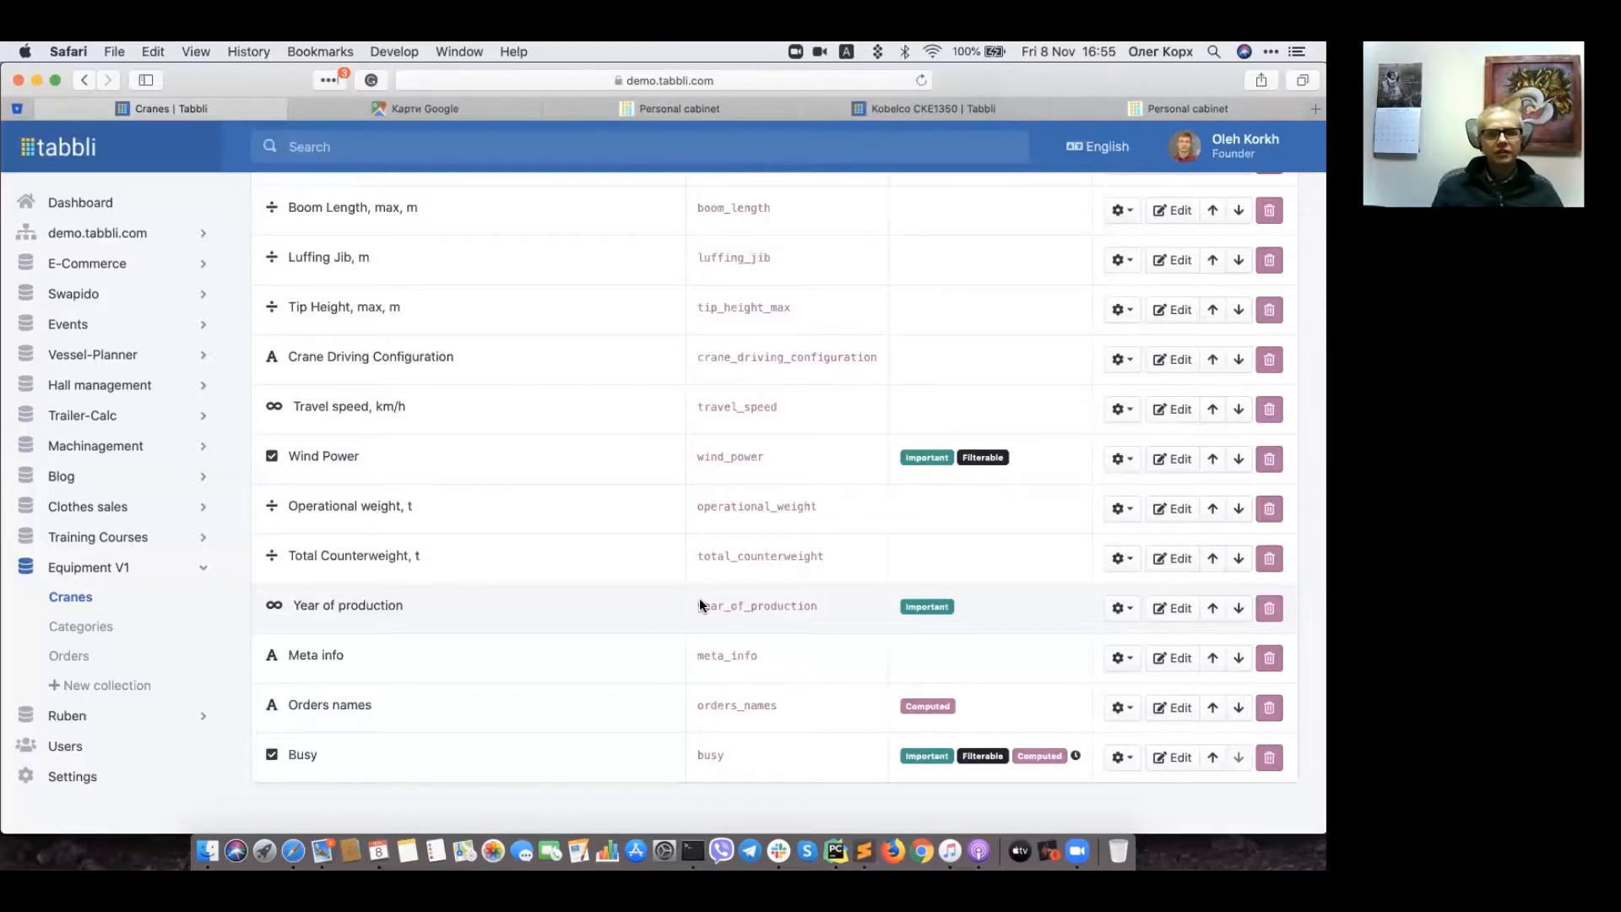
key("XF86AudioLowerVolume")
key("XF86AudioLowerVolume")
key("XF86AudioLowerVolume")
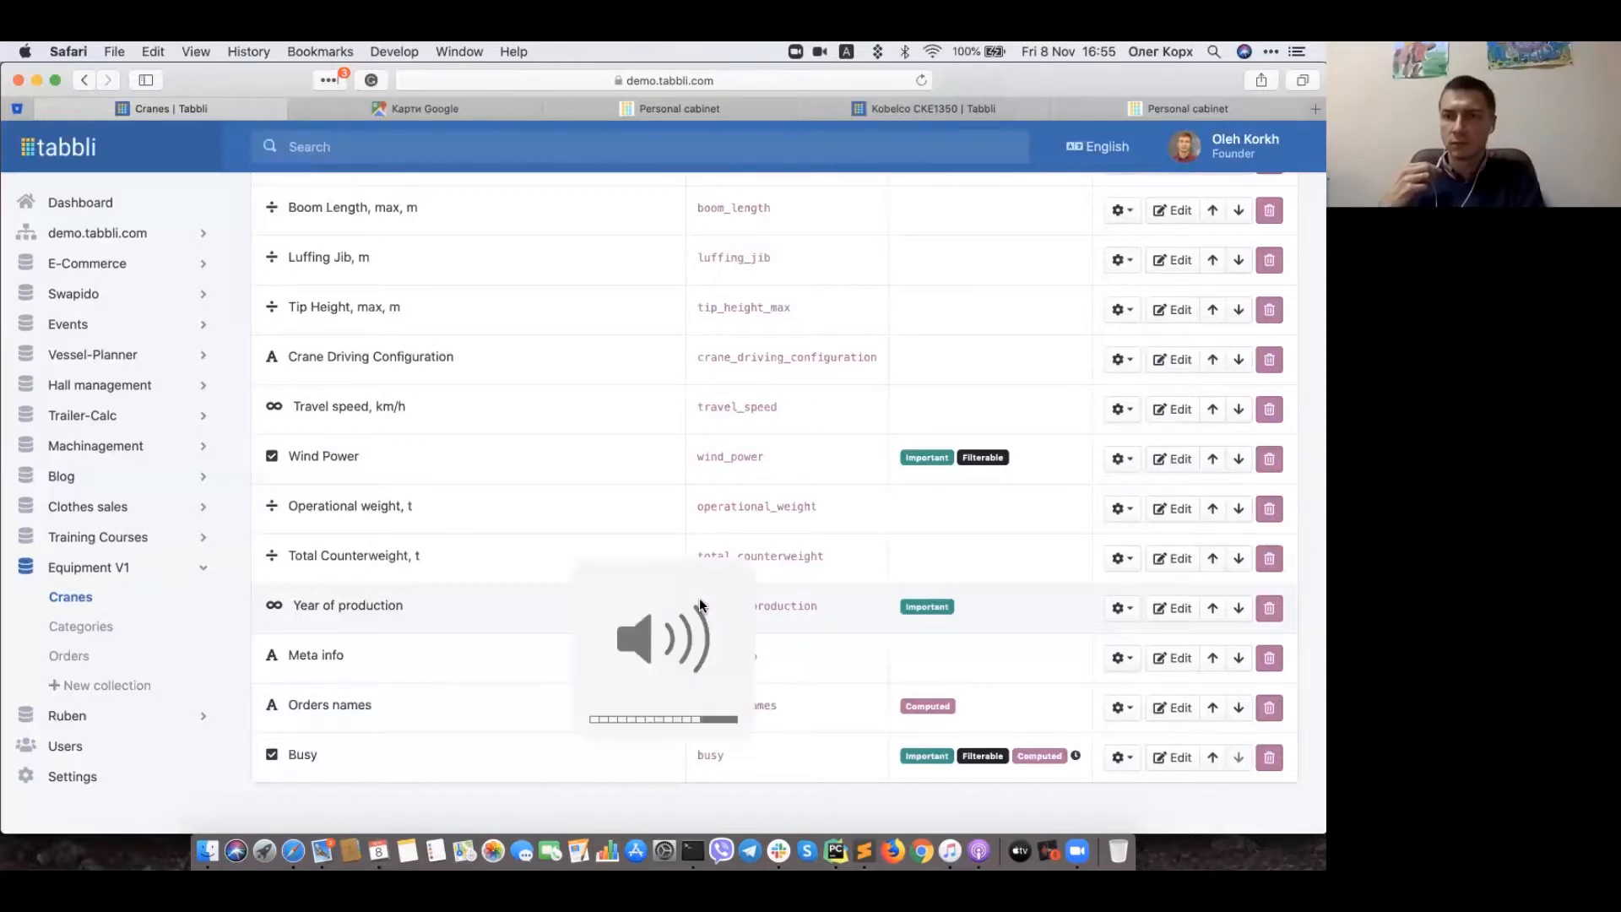
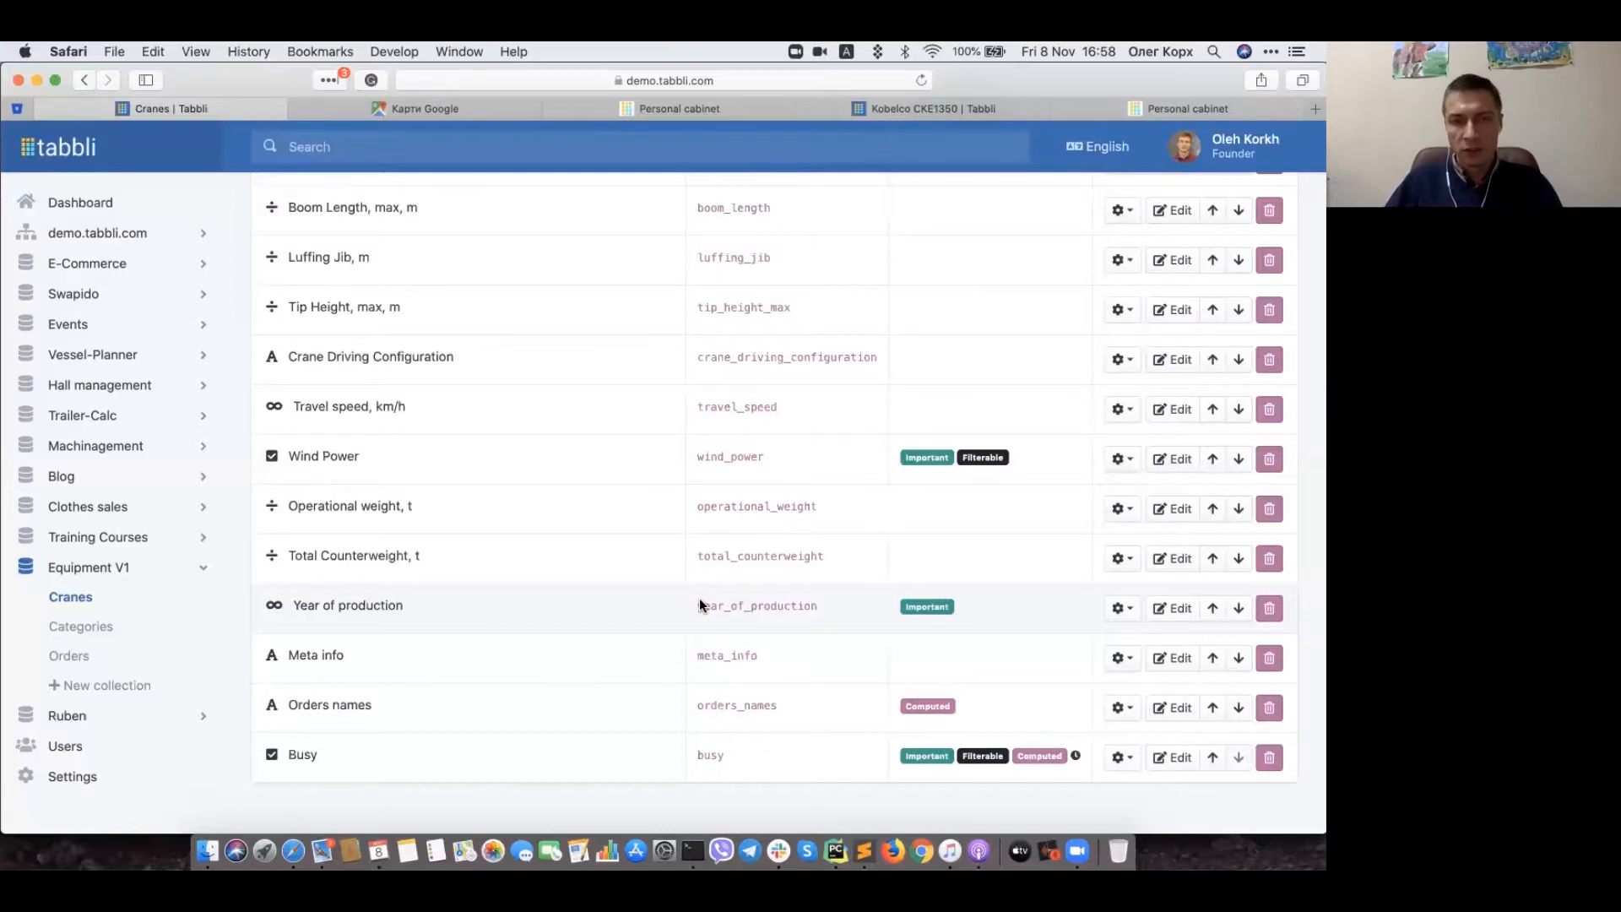
Step: Scroll to the top of Crane properties and open the Edit record type form for Crane
scroll(565, 300, "up", 5)
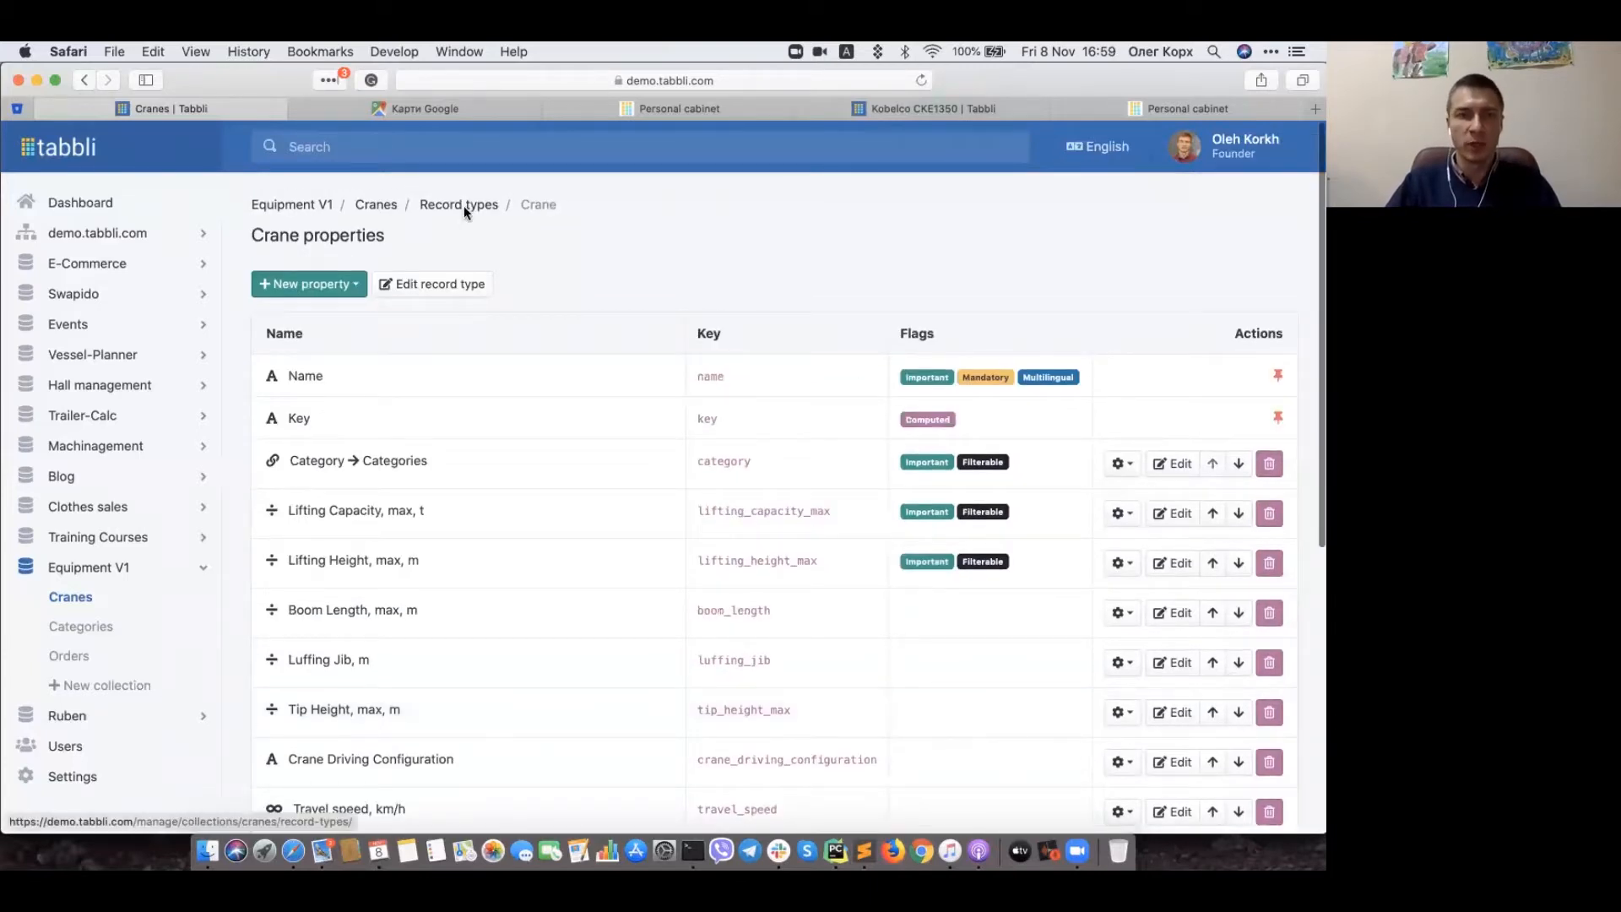
left_click(408, 285)
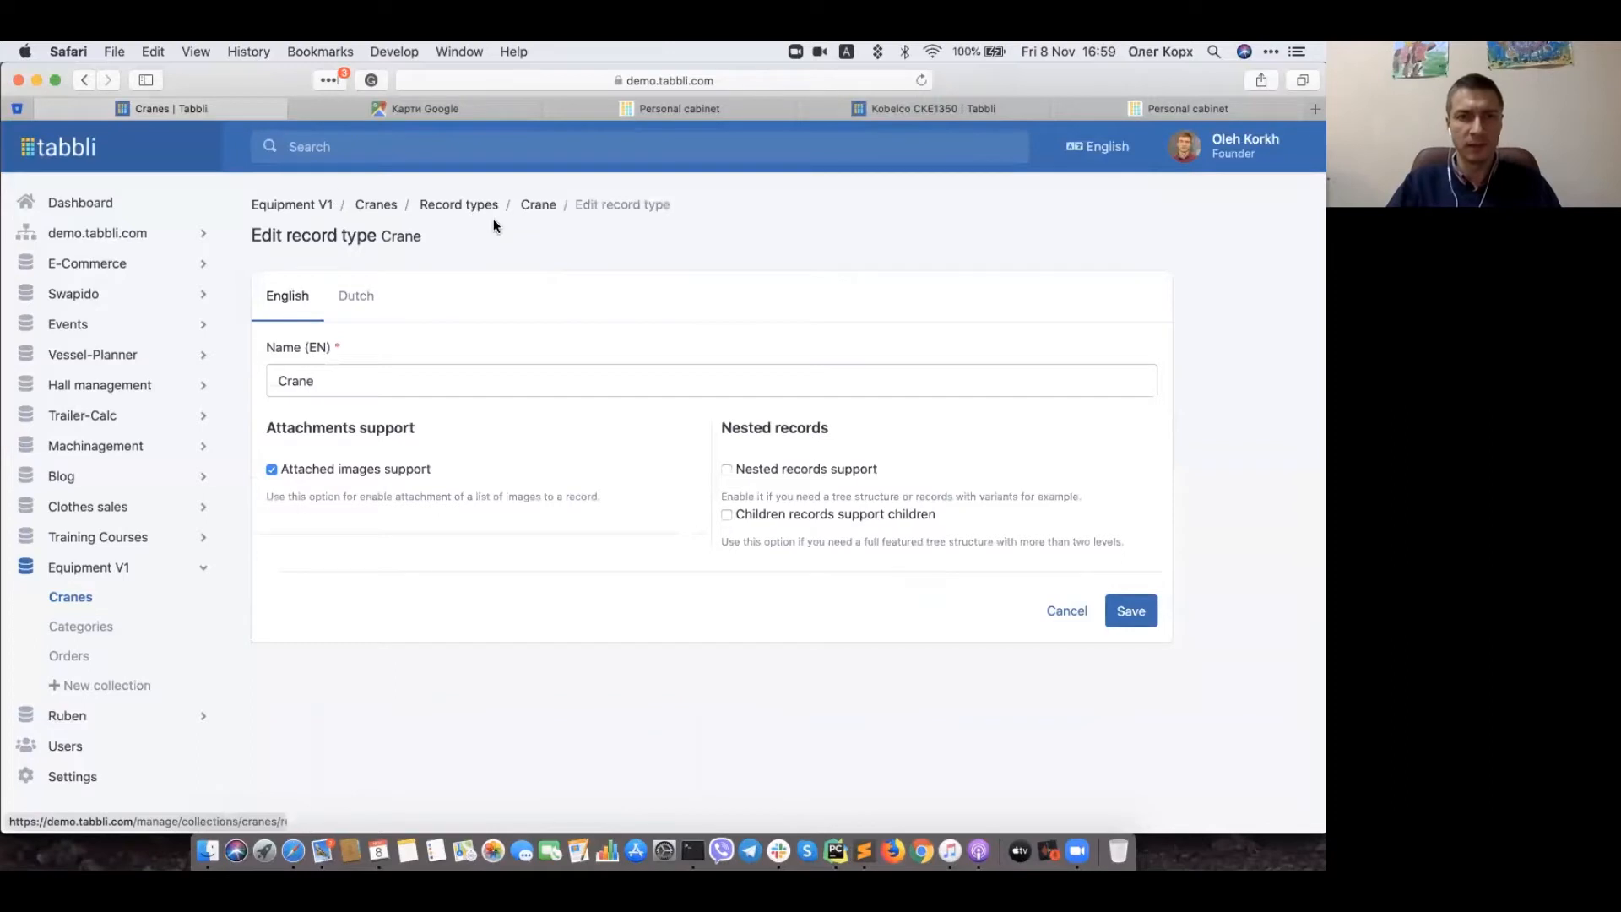
Step: Go back via the Record types breadcrumb to the single Crane type with 23 records
left_click(462, 204)
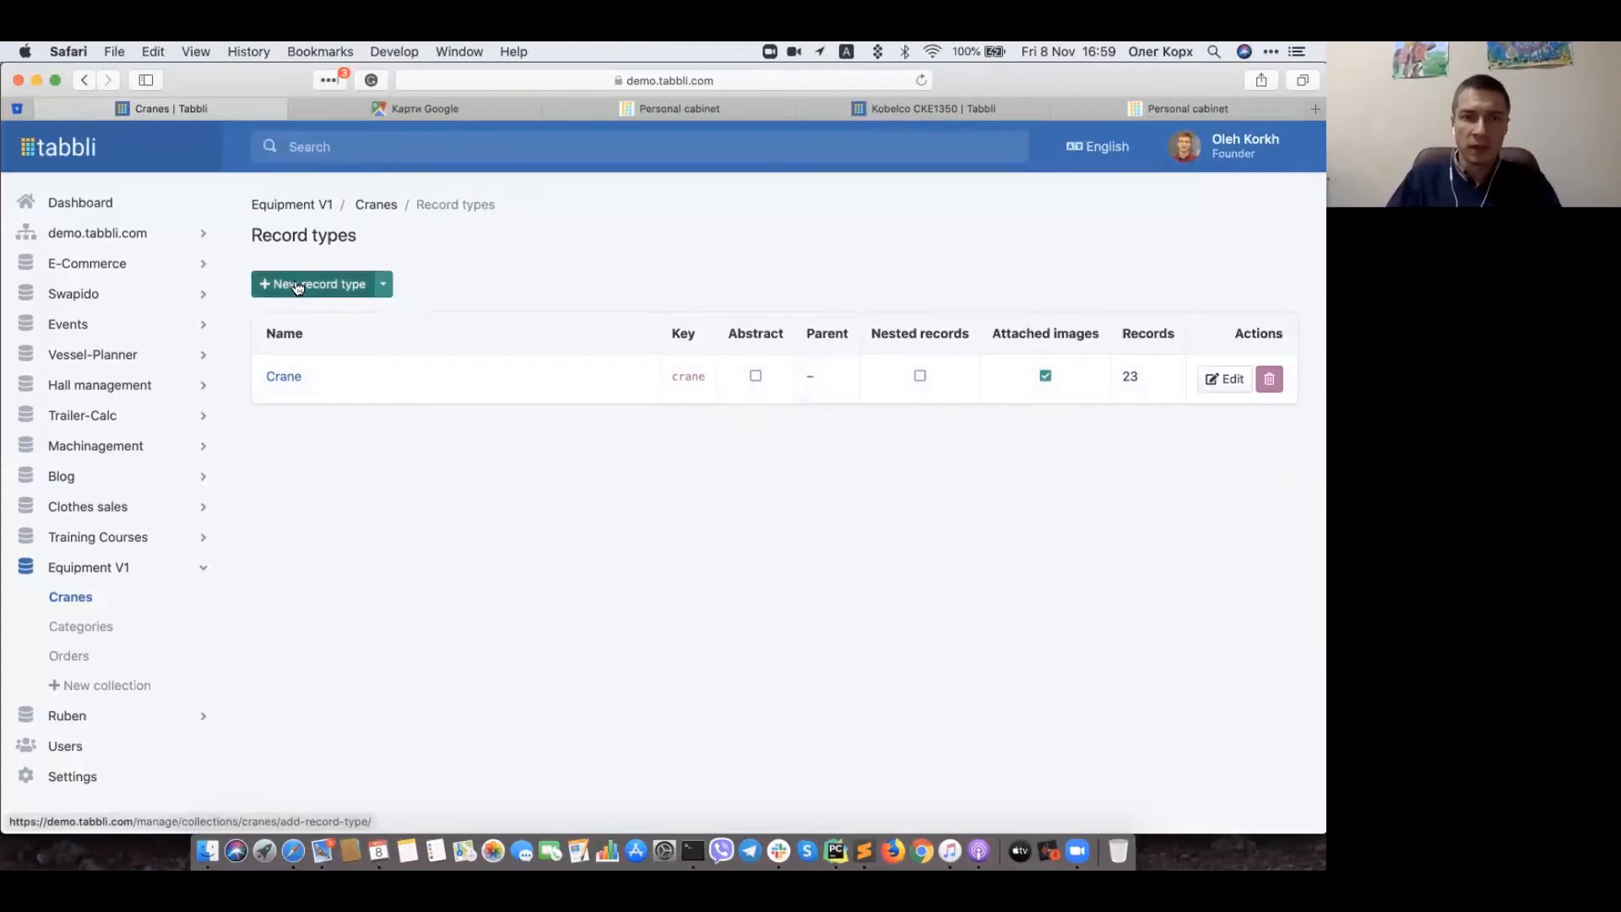
left_click(384, 284)
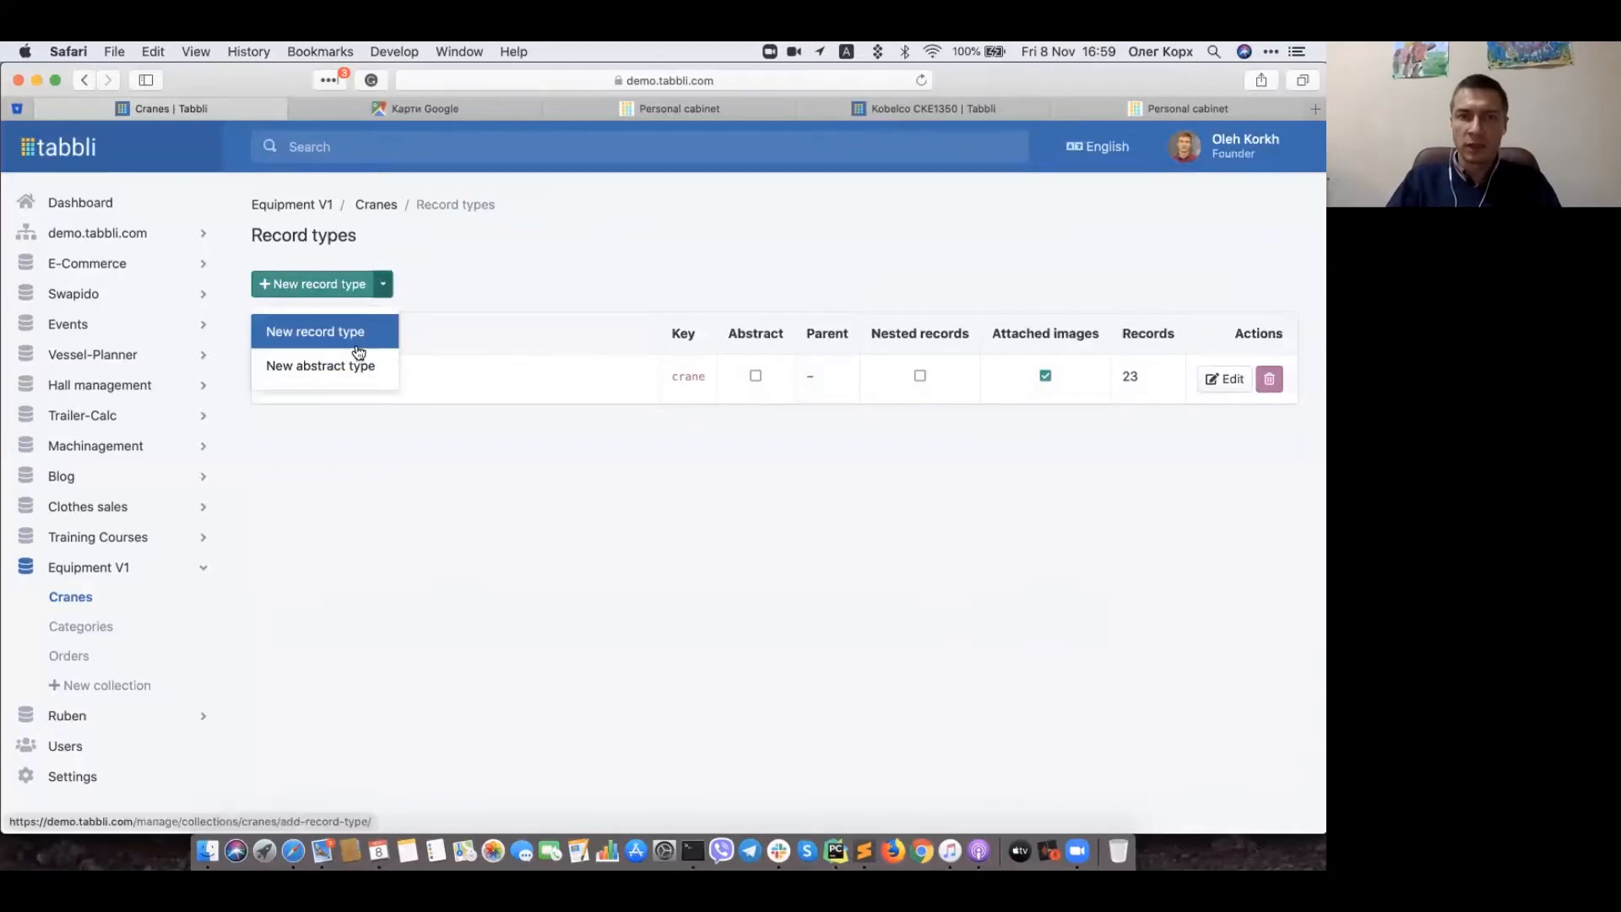
left_click(459, 266)
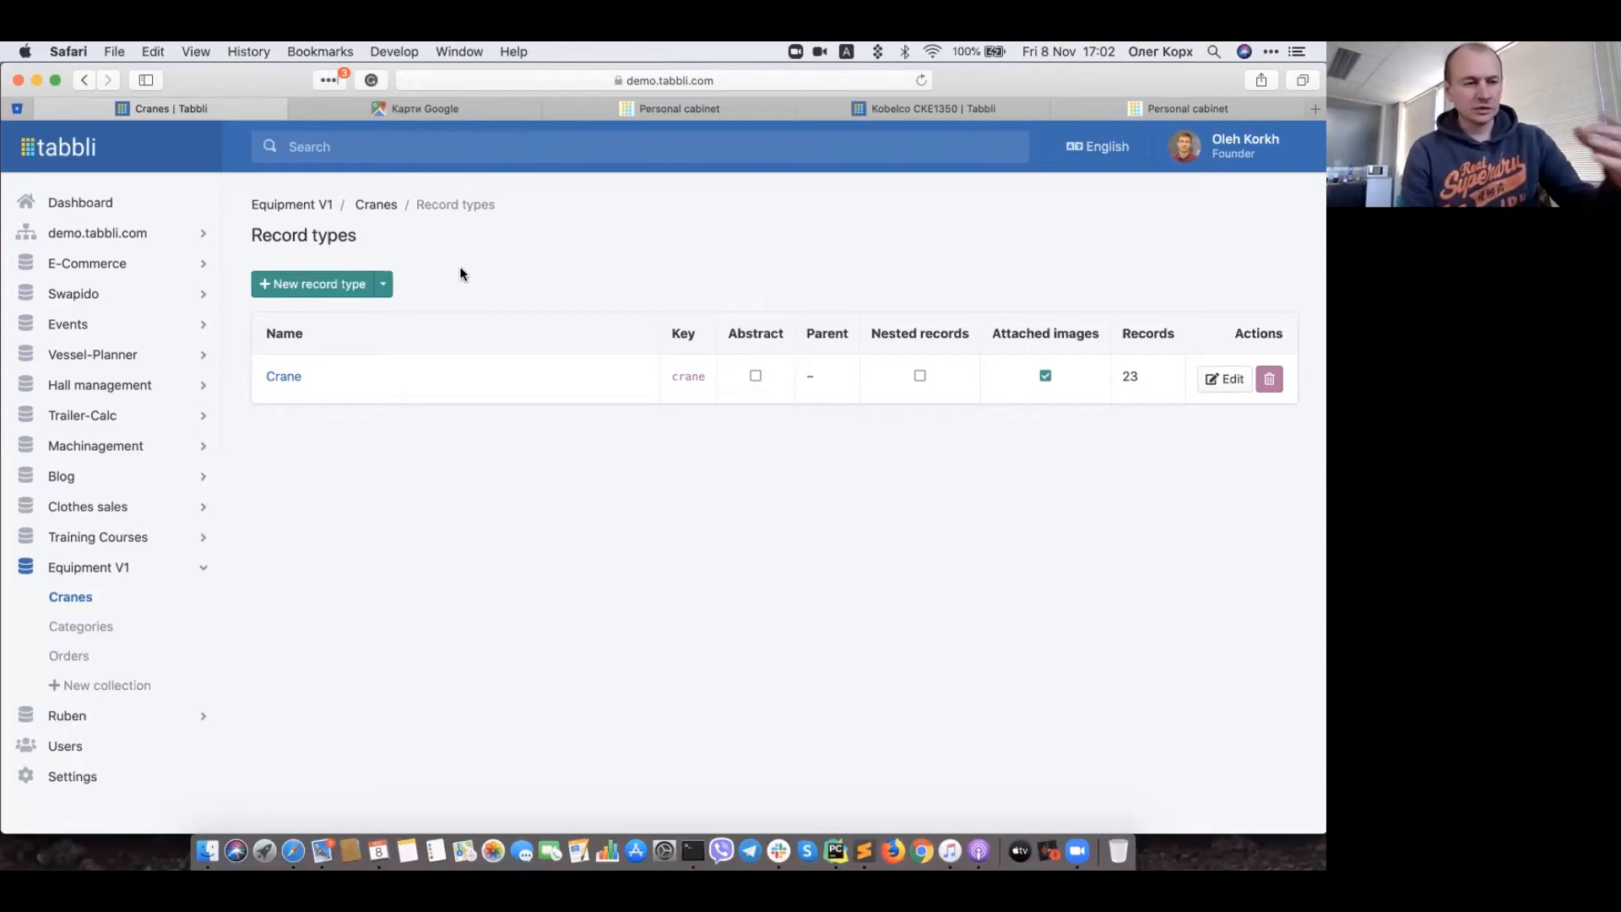
Step: Use the Cranes breadcrumb to reach the crane records table with capacity and height columns
left_click(376, 206)
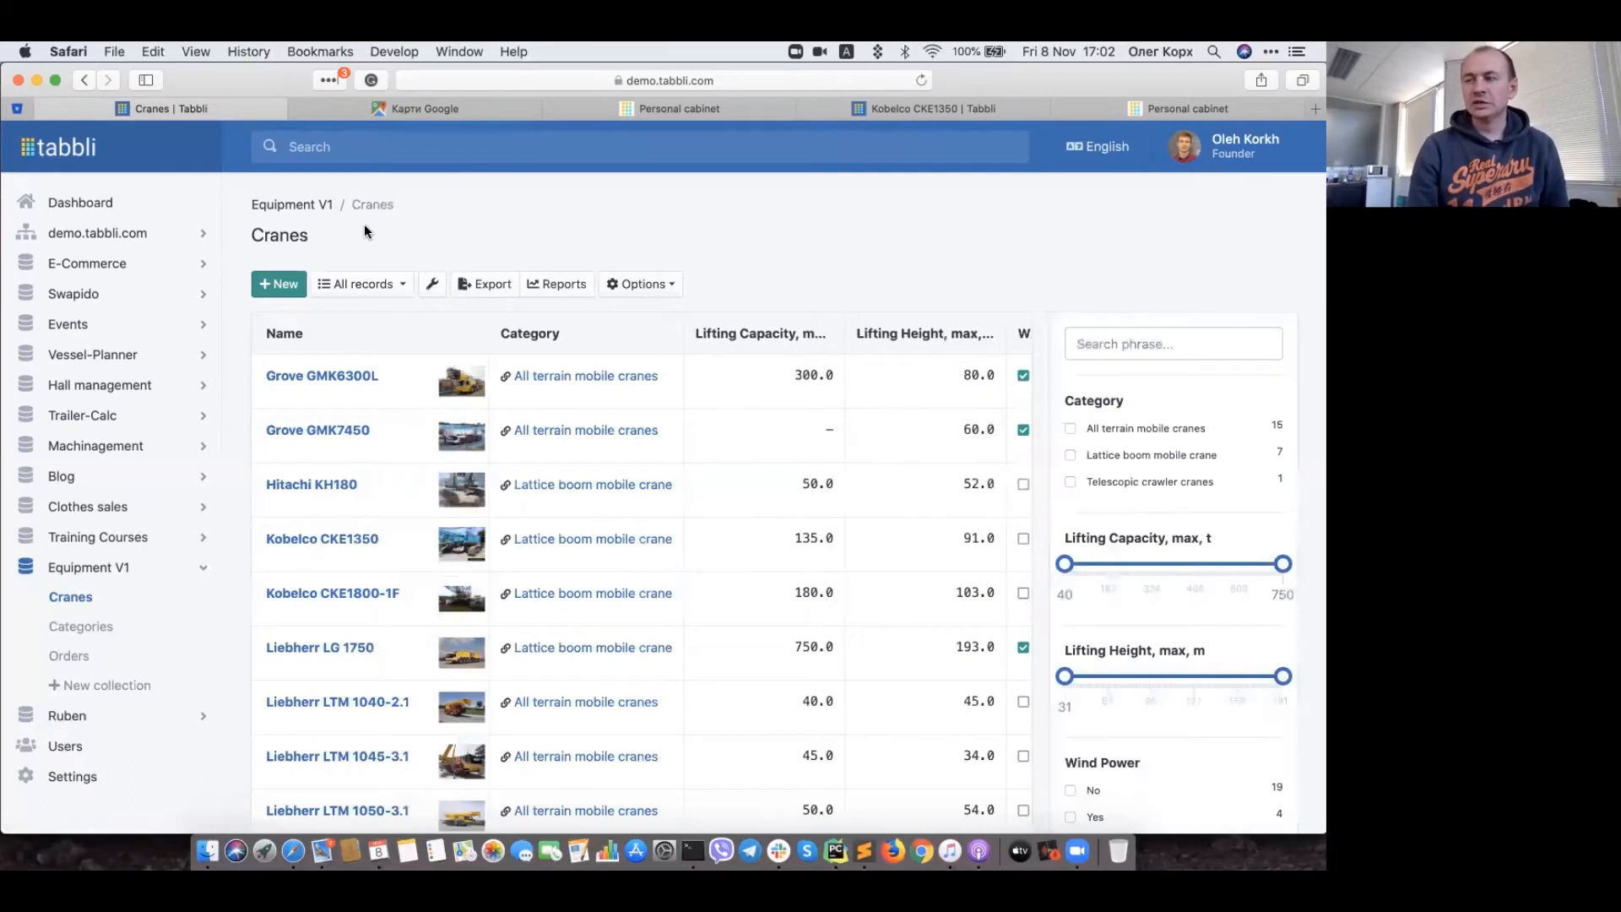
Step: From Options > Automation scenarios, start a New scenario of type Scheduled scenario
left_click(661, 303)
left_click(660, 400)
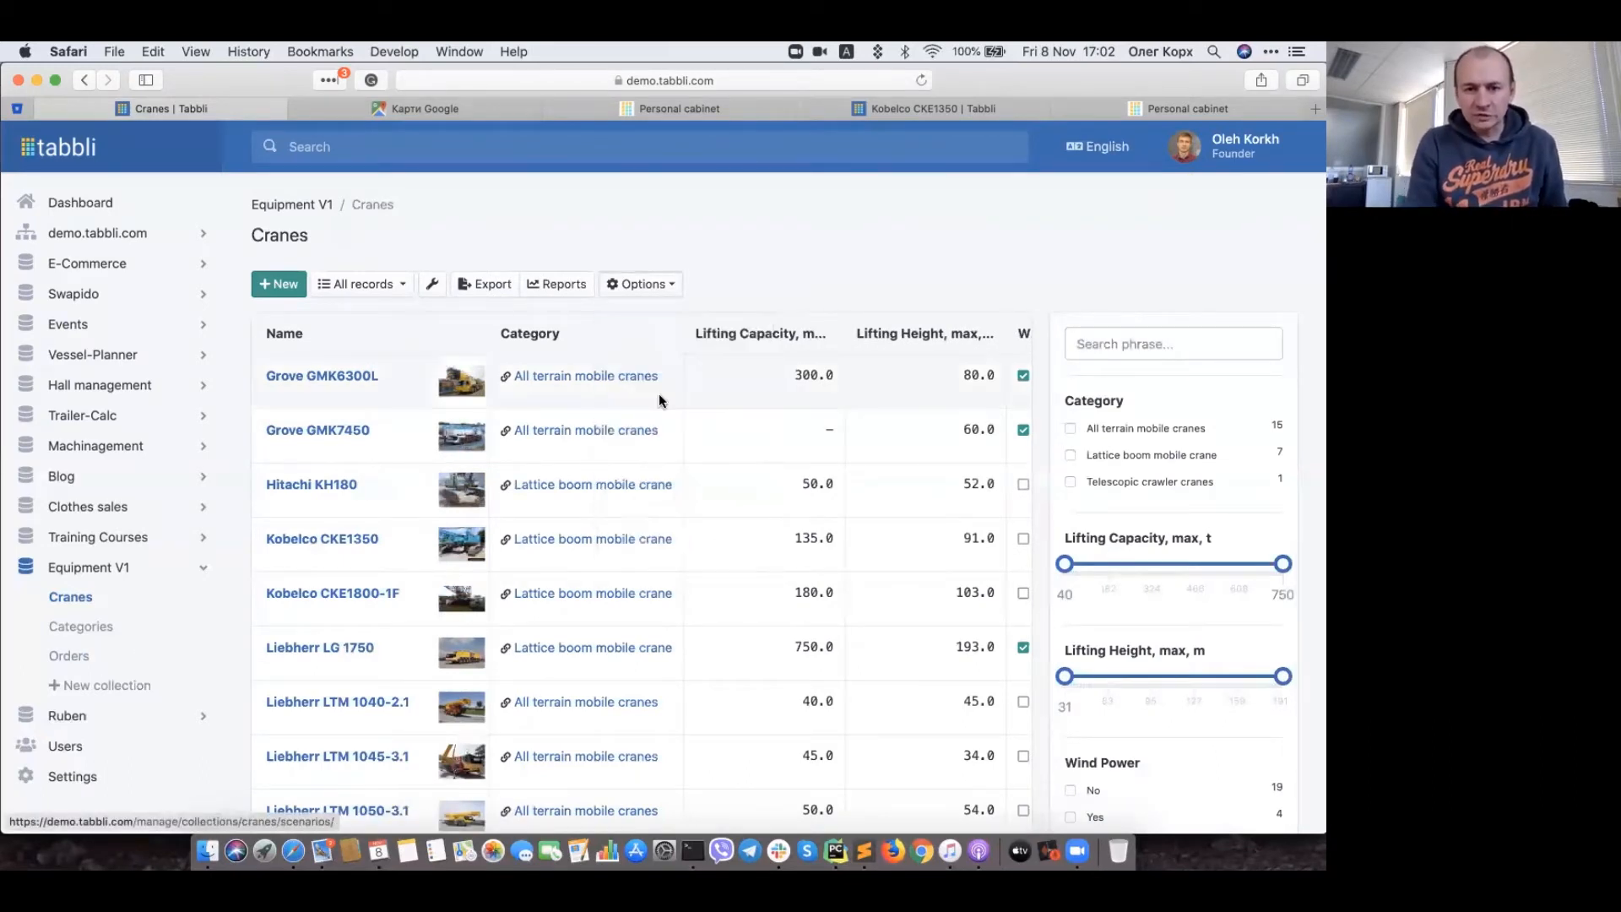
left_click(355, 287)
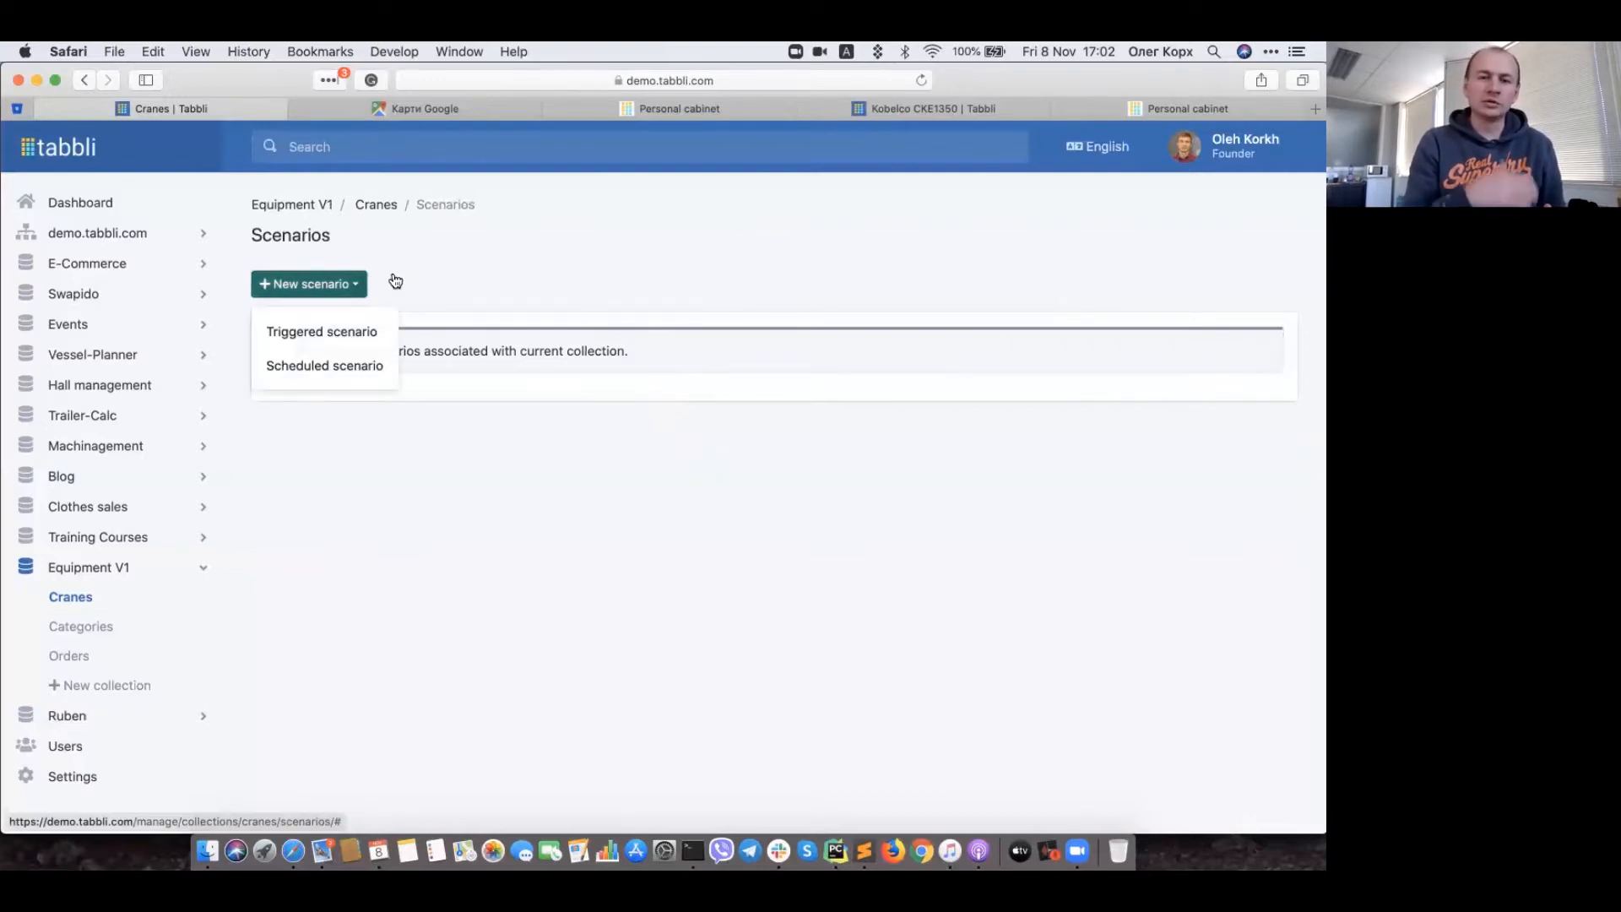
left_click(316, 375)
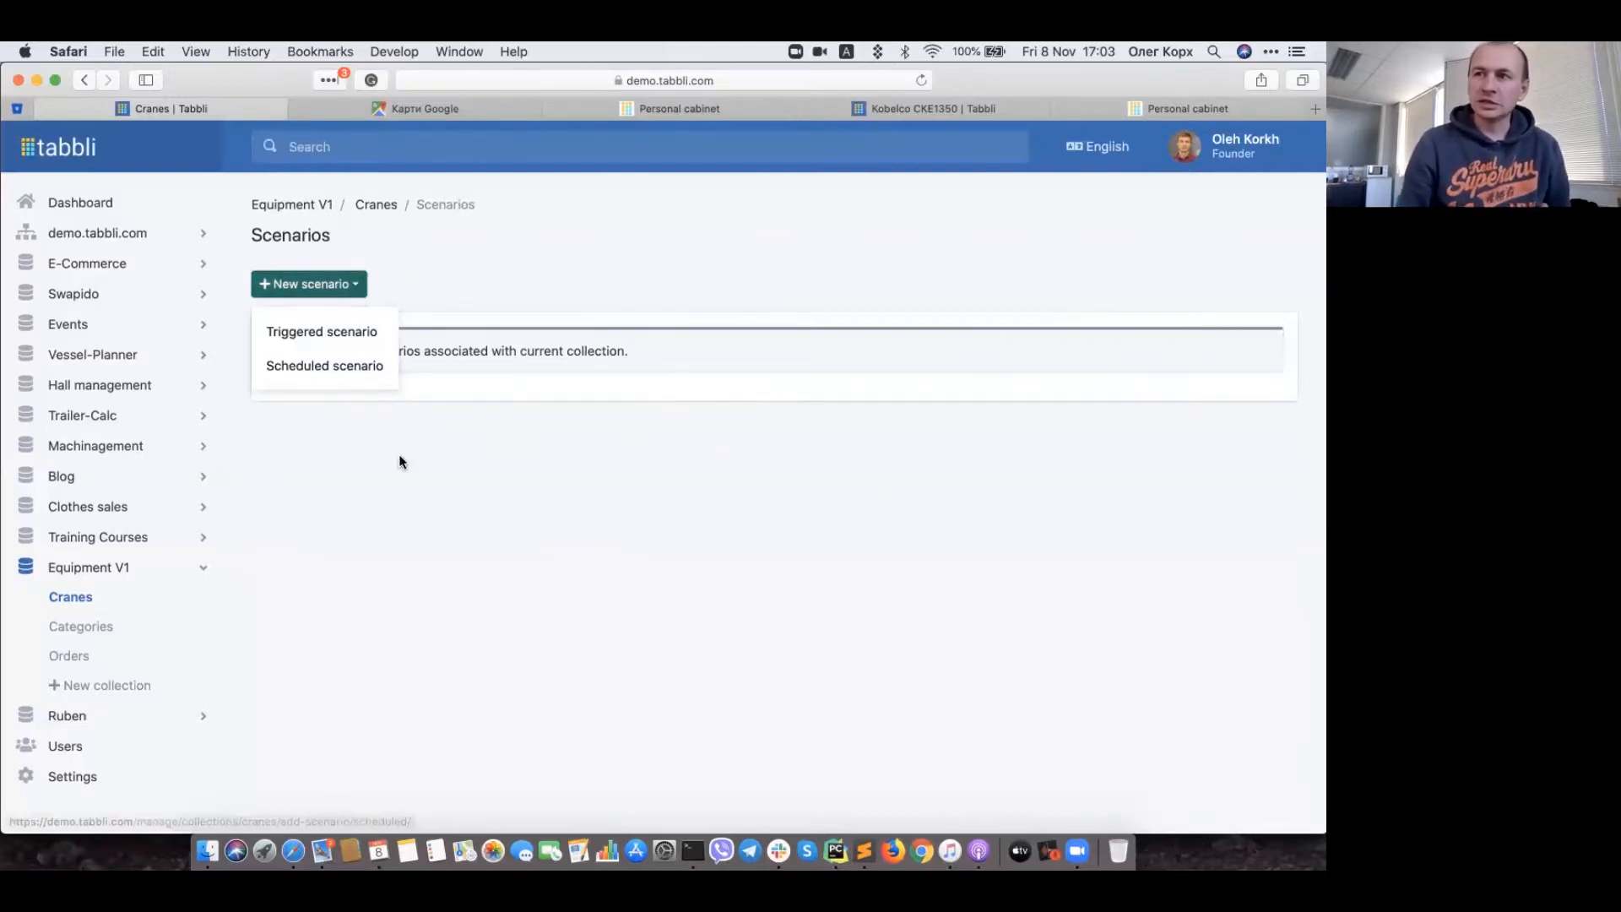
left_click(318, 365)
Step: Put the cursor in the empty Cron config field of the scheduled scenario form
left_click(315, 560)
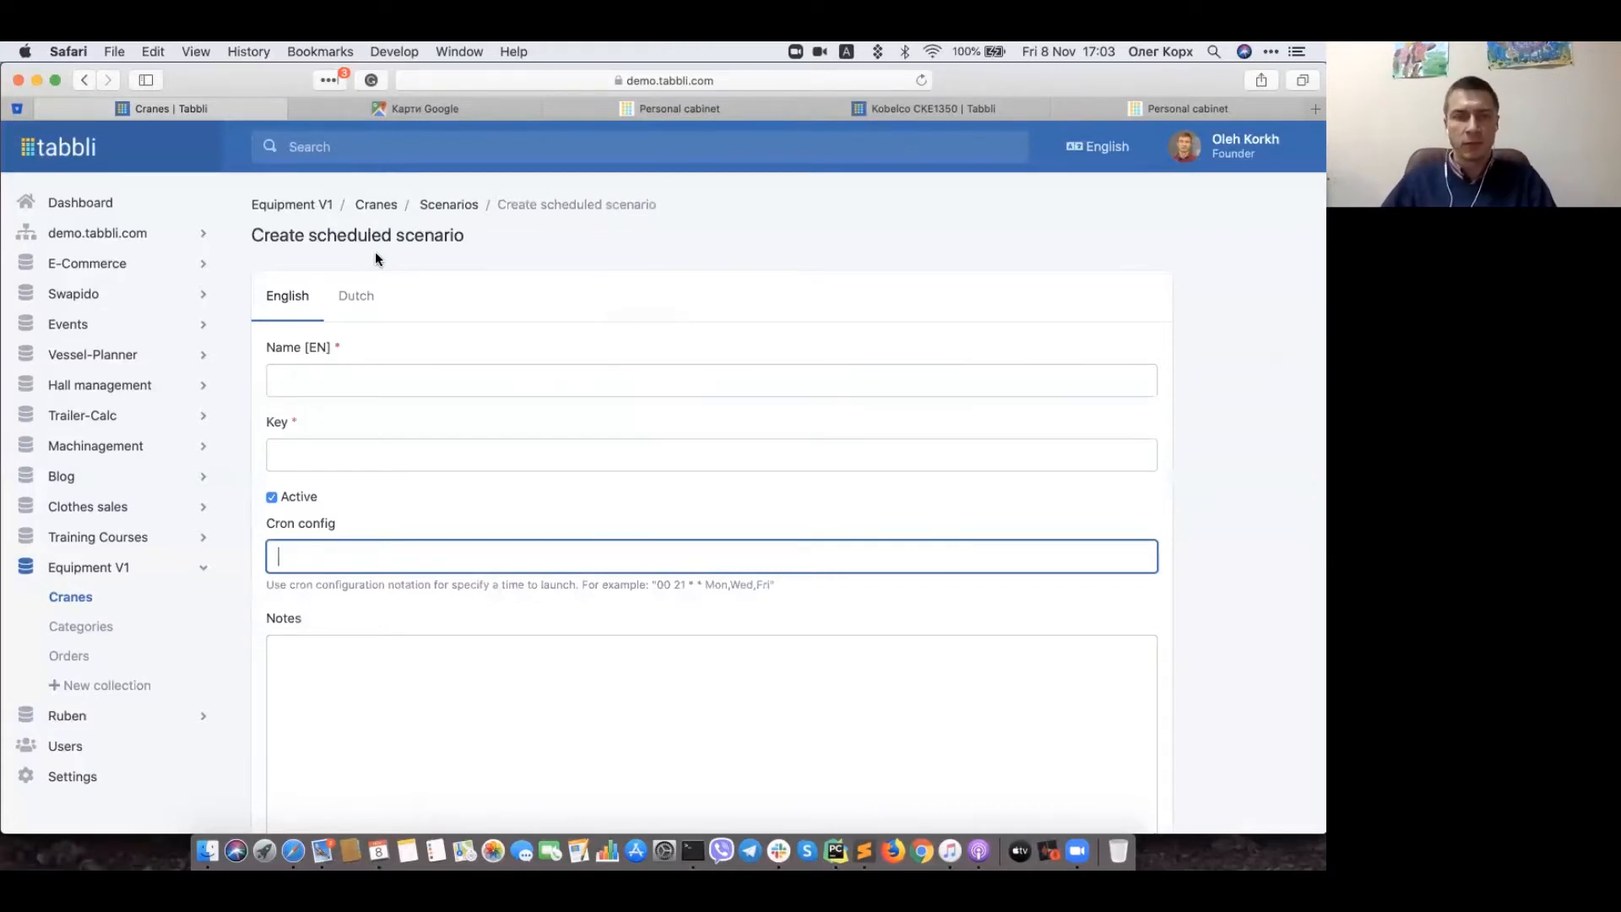
Step: Return to the Scenarios list and choose New scenario > Scheduled scenario again
left_click(84, 79)
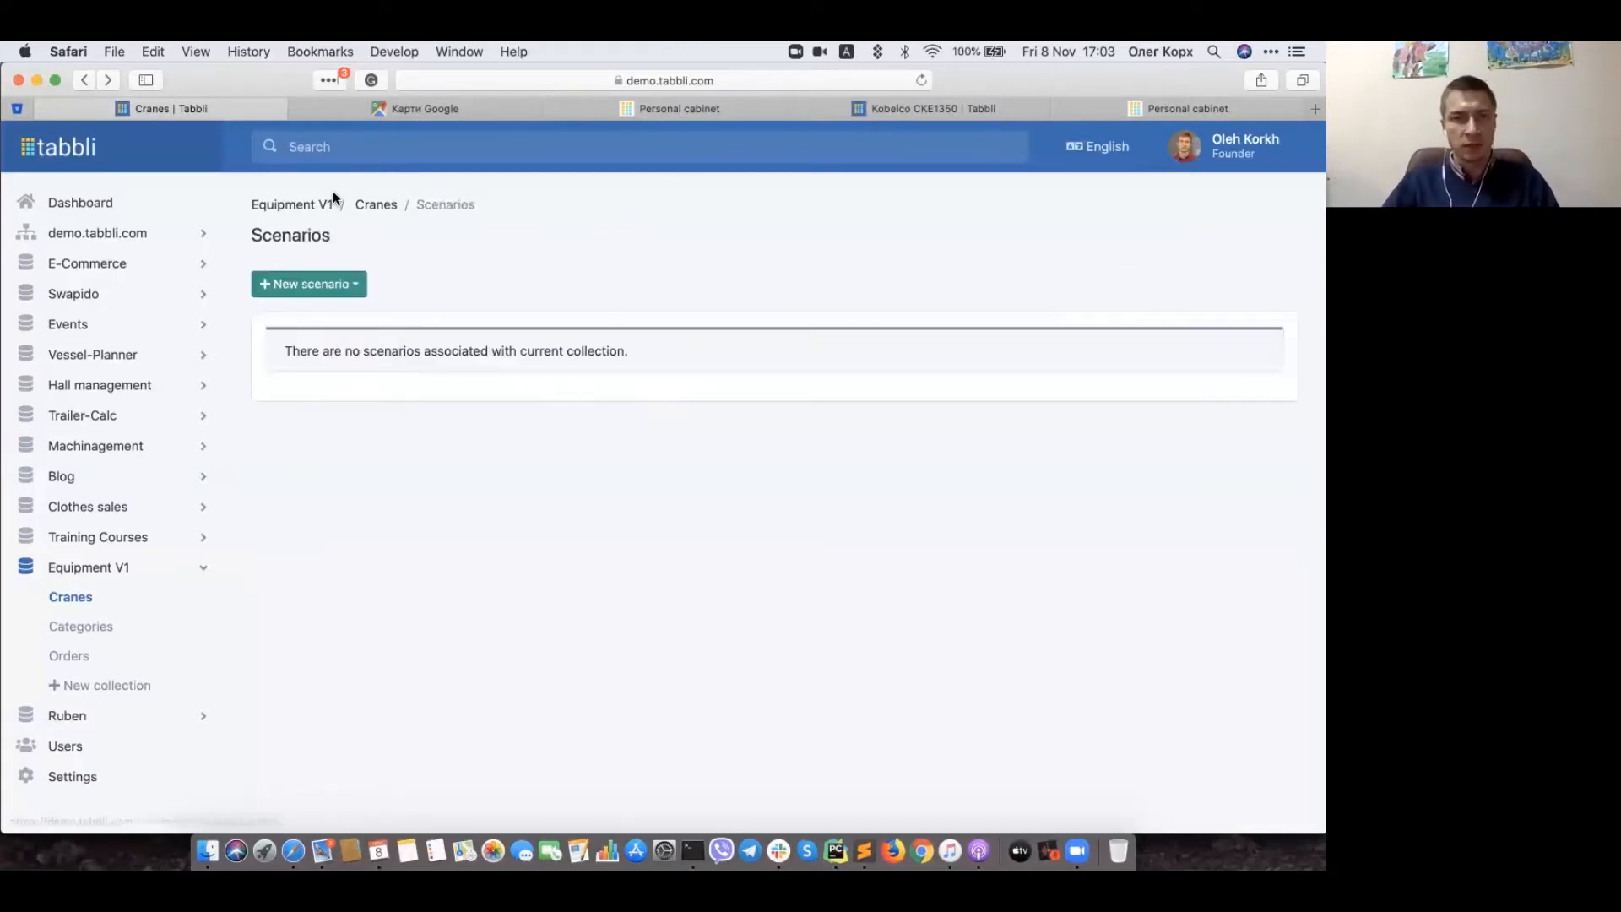
left_click(342, 288)
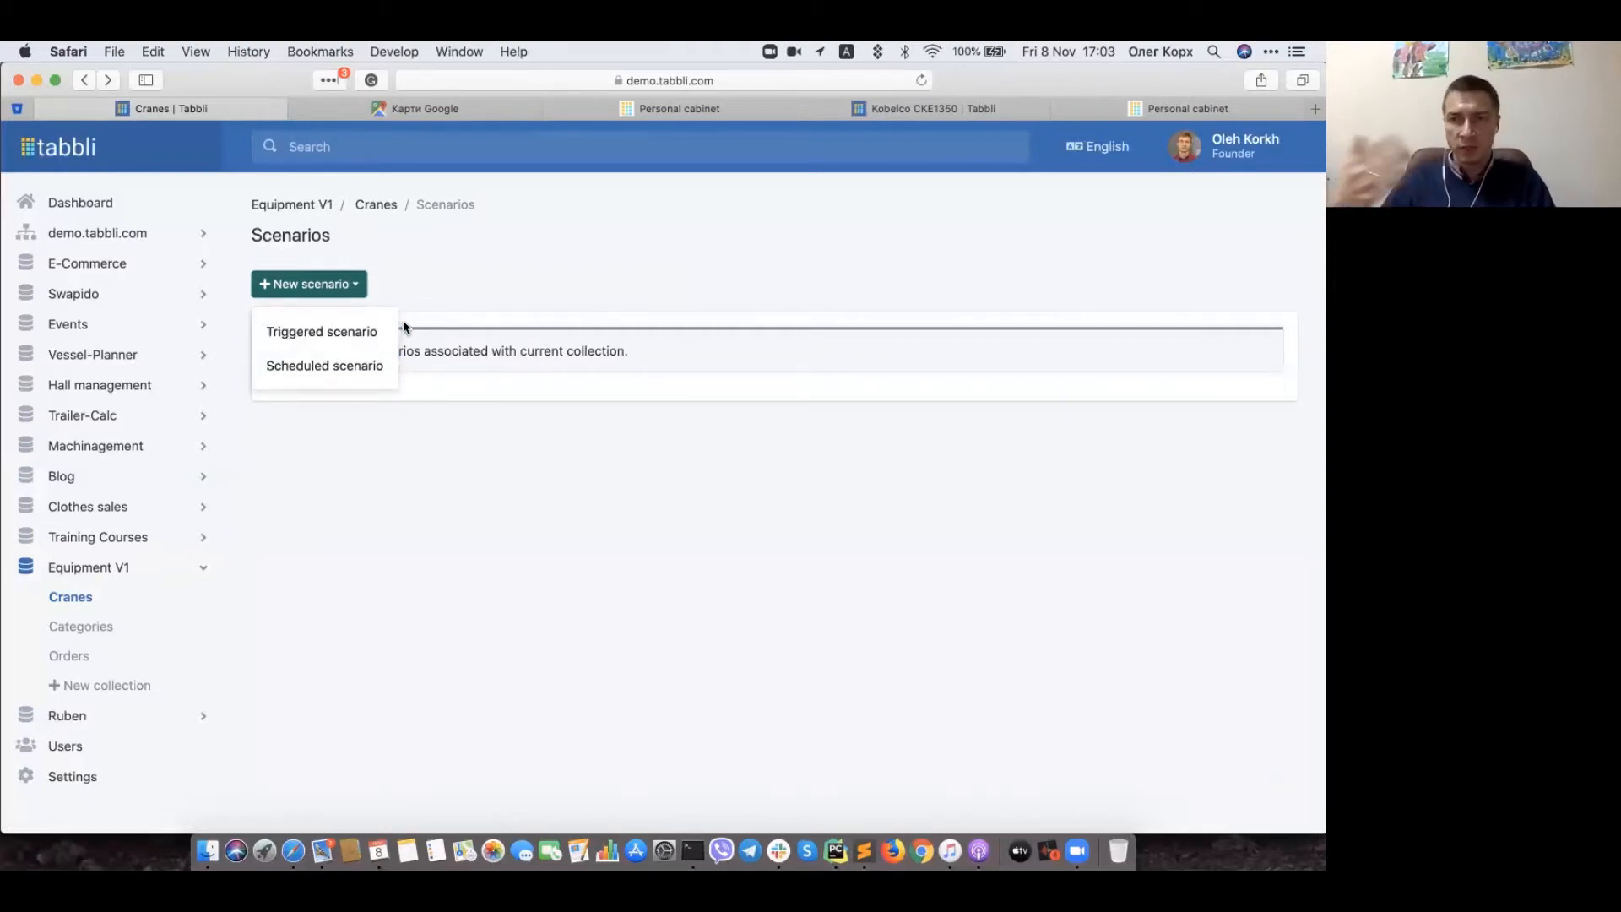
left_click(359, 365)
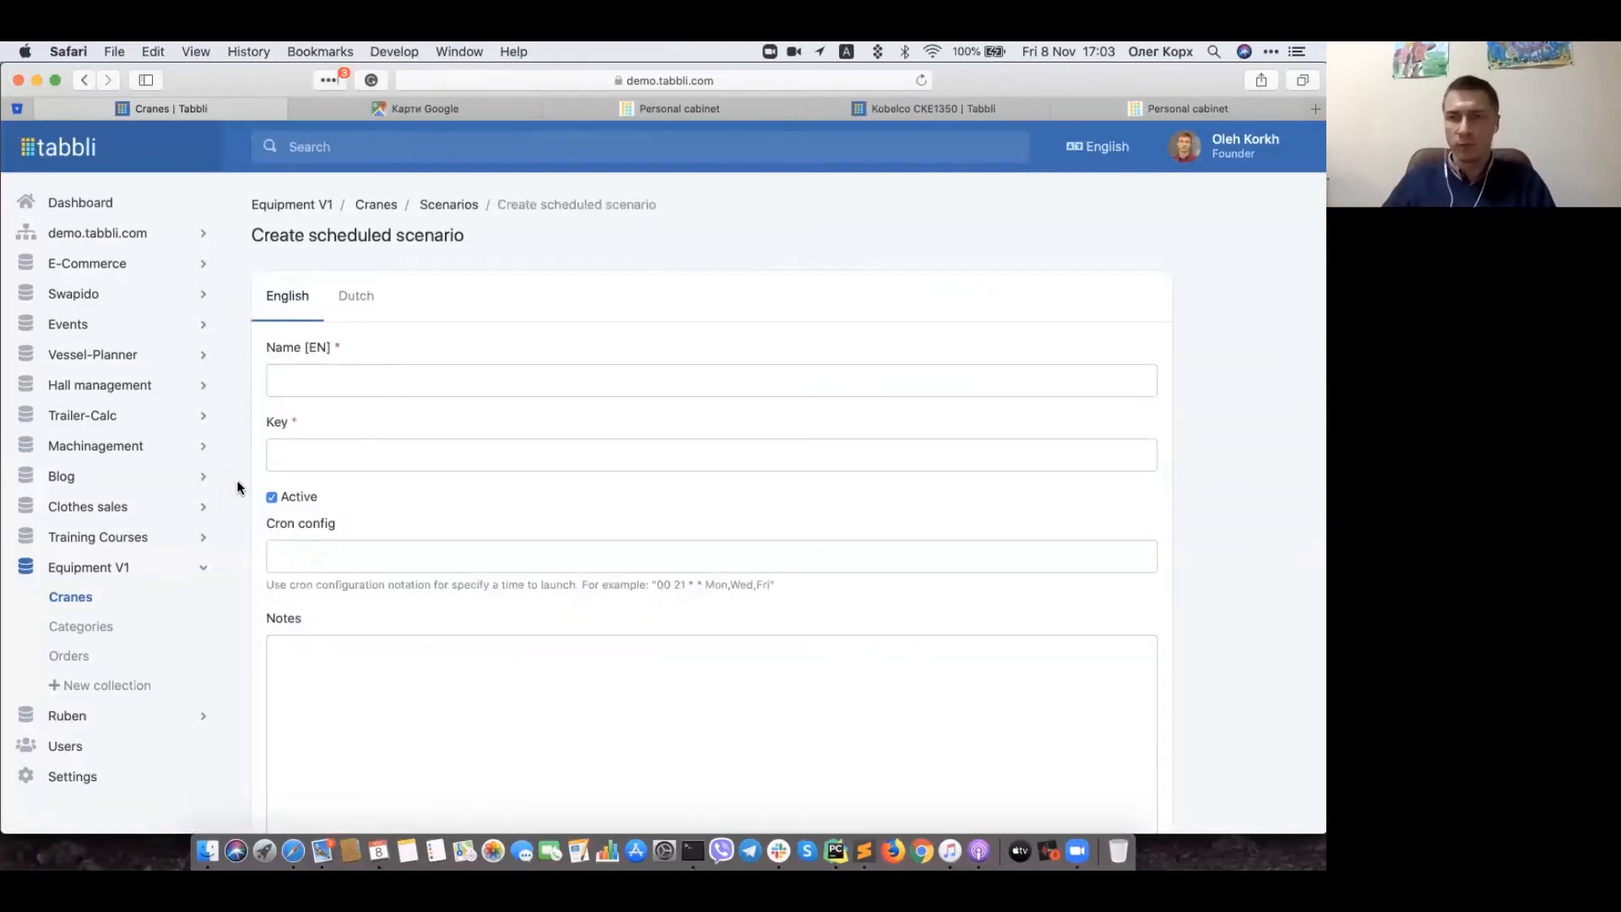
Step: Inspect the Cron config field and its example '00 21 * * Mon,Wed,Fri', then return to Cranes
left_click(309, 557)
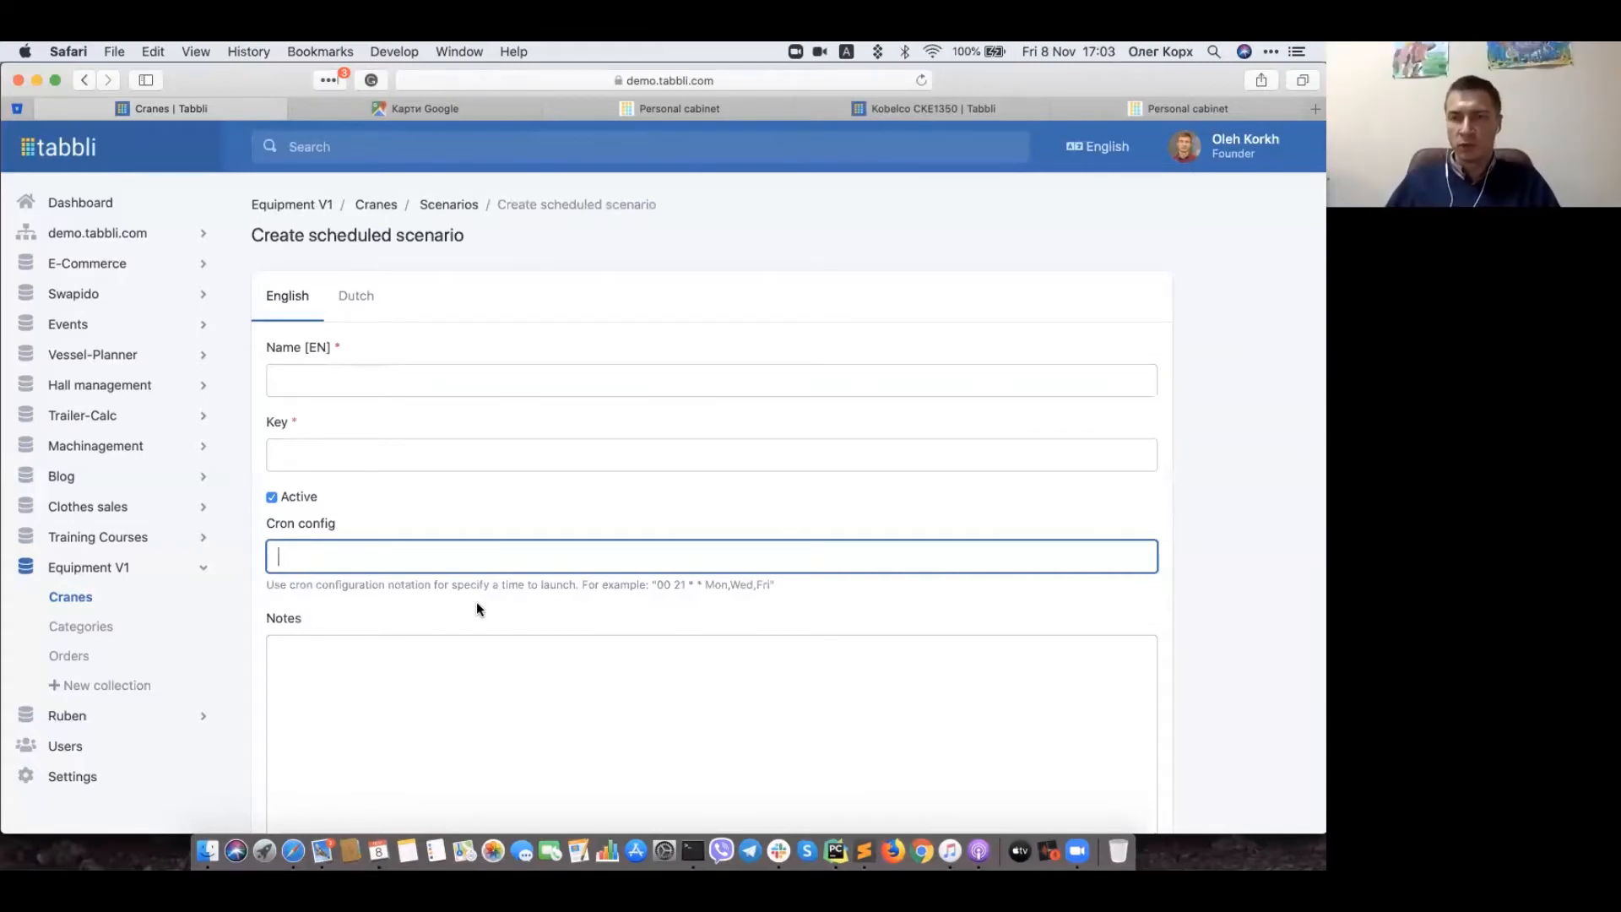
left_click(656, 585)
left_click_drag(656, 585, 770, 590)
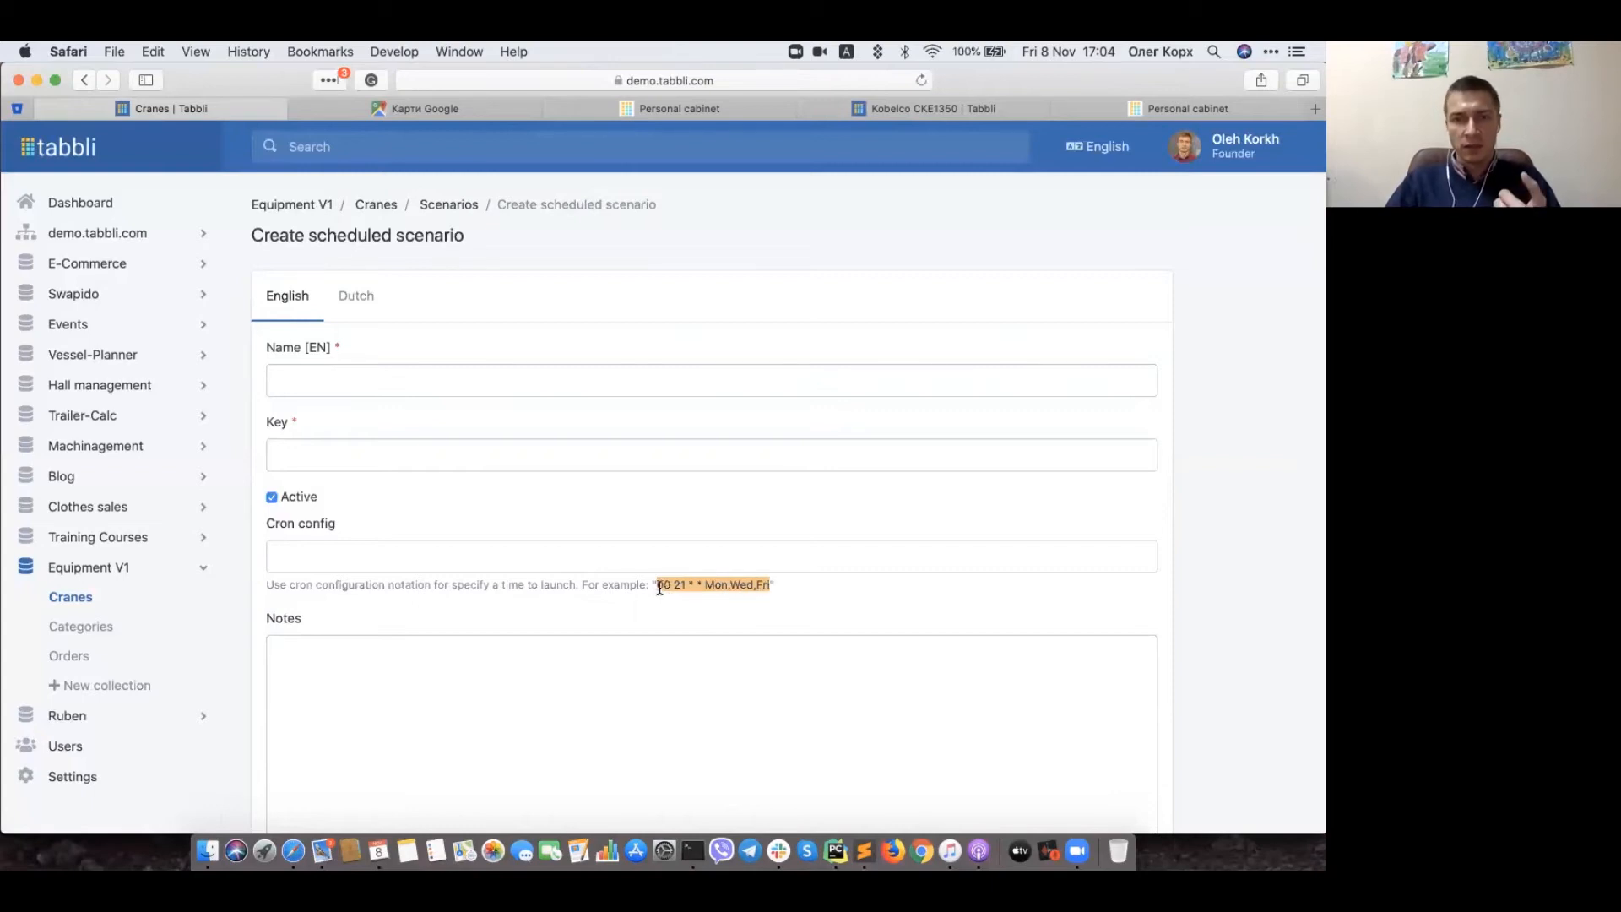
left_click(699, 606)
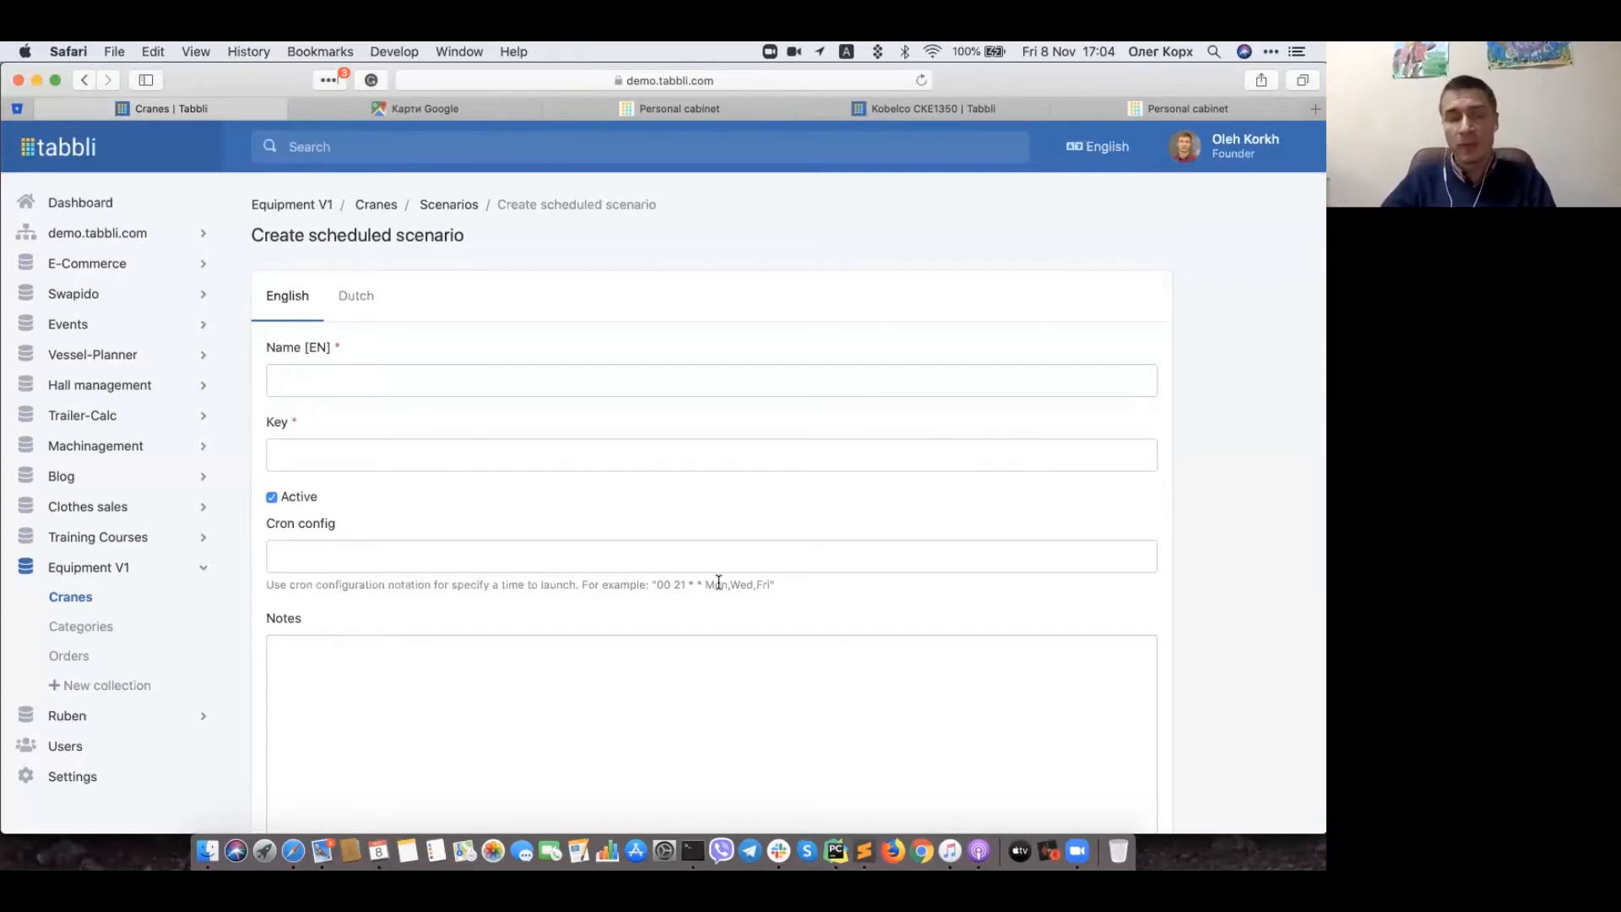
left_click(381, 210)
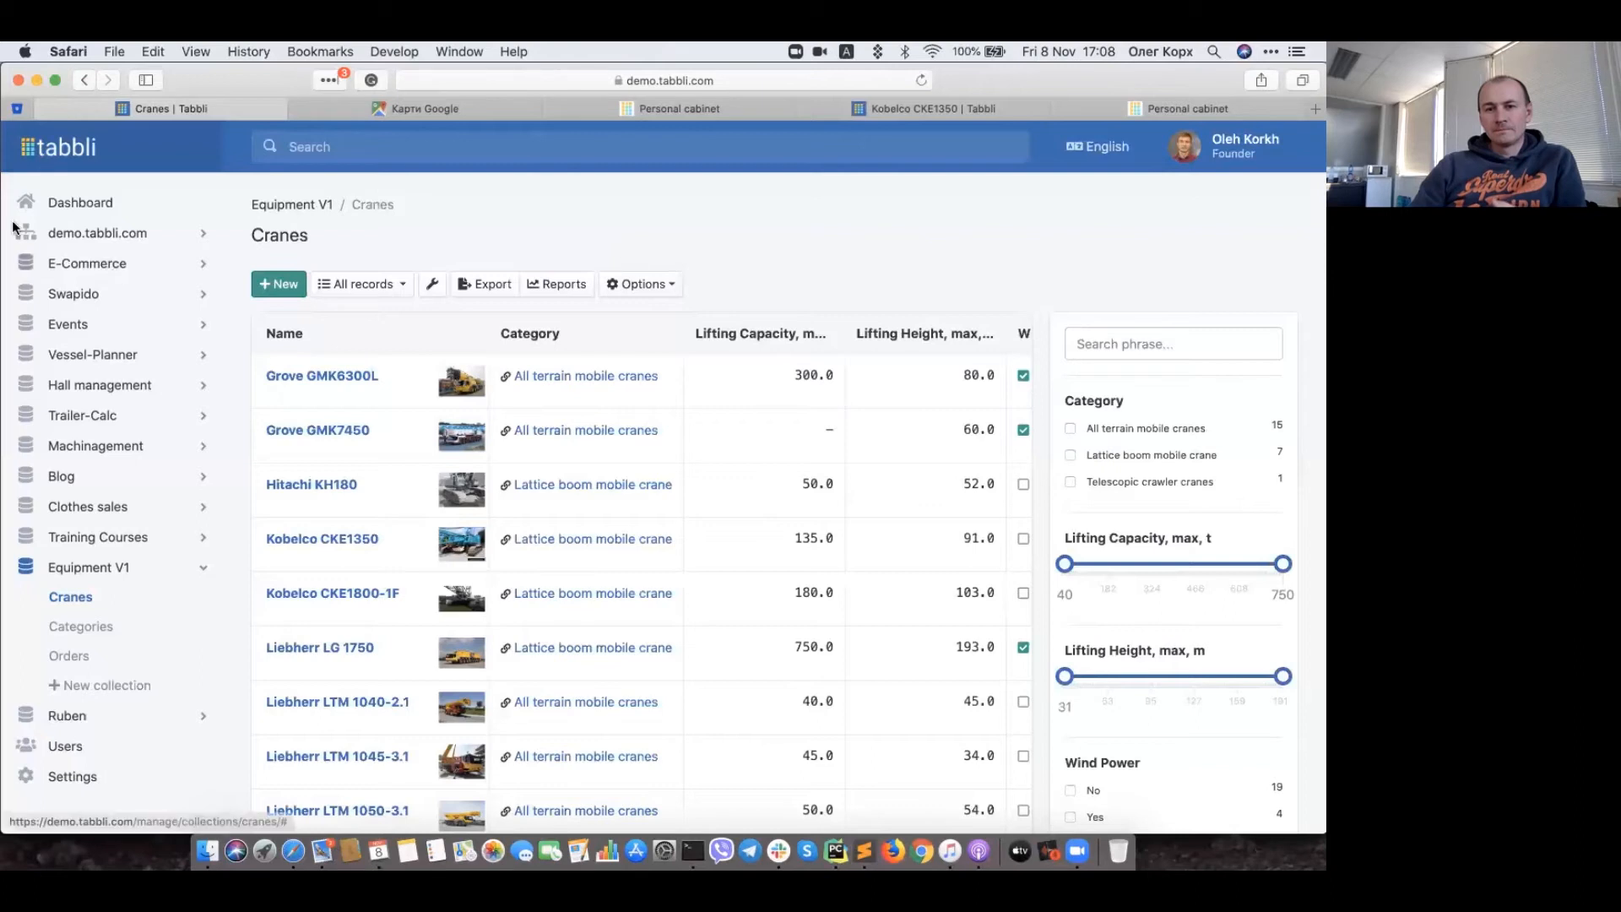
Step: Show the Tabbli admin Dashboard, then open a new blank Safari tab
left_click(87, 203)
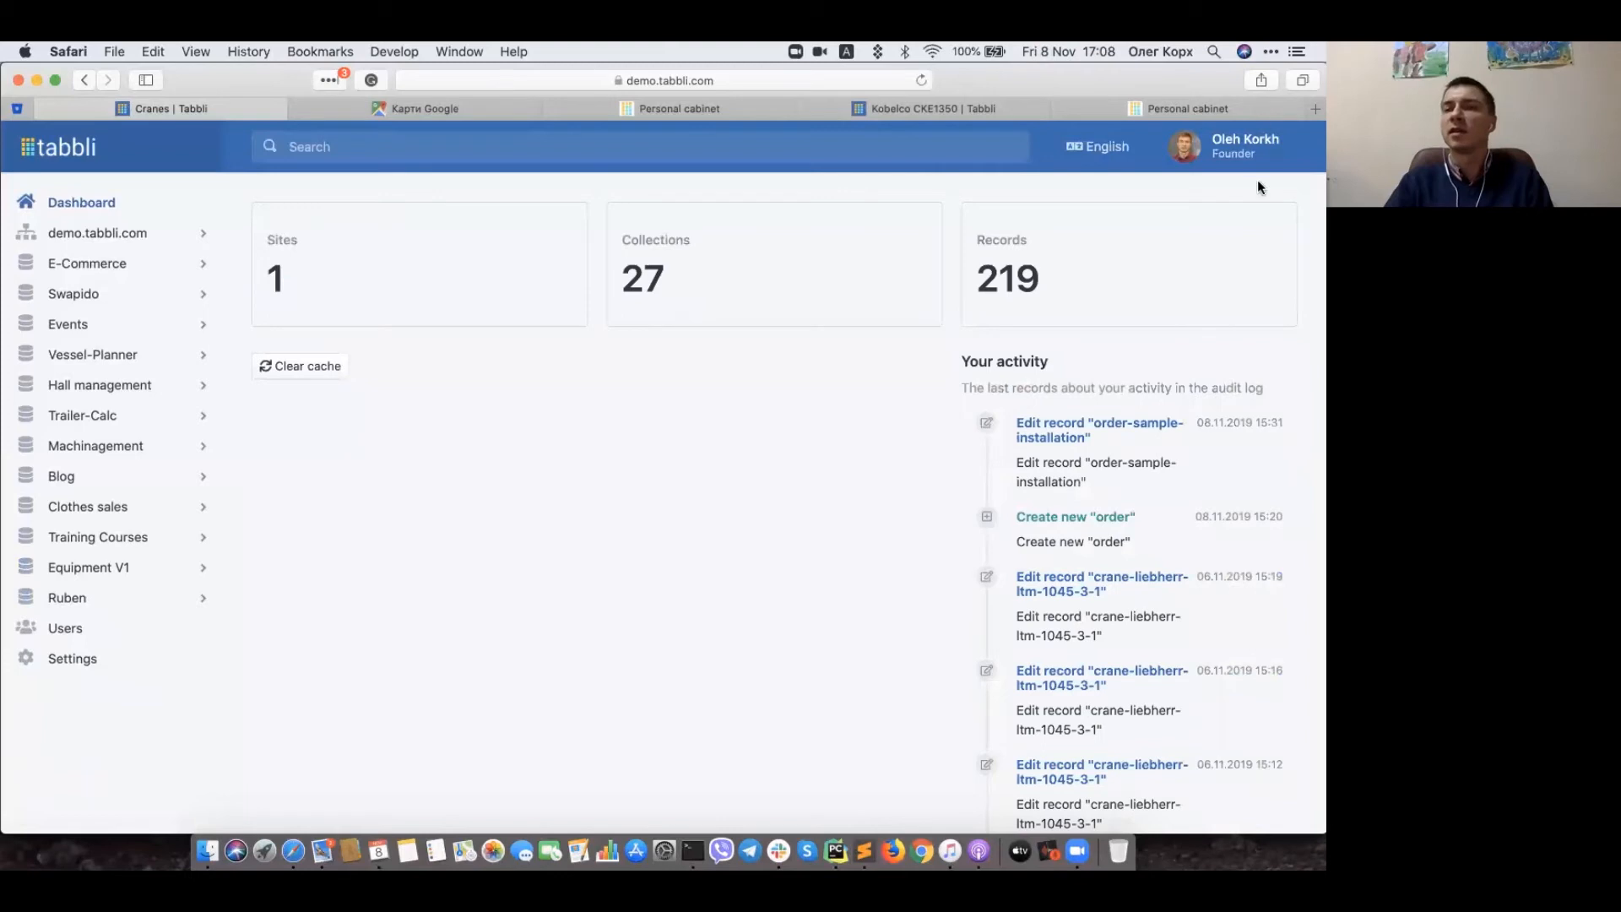
left_click(1314, 113)
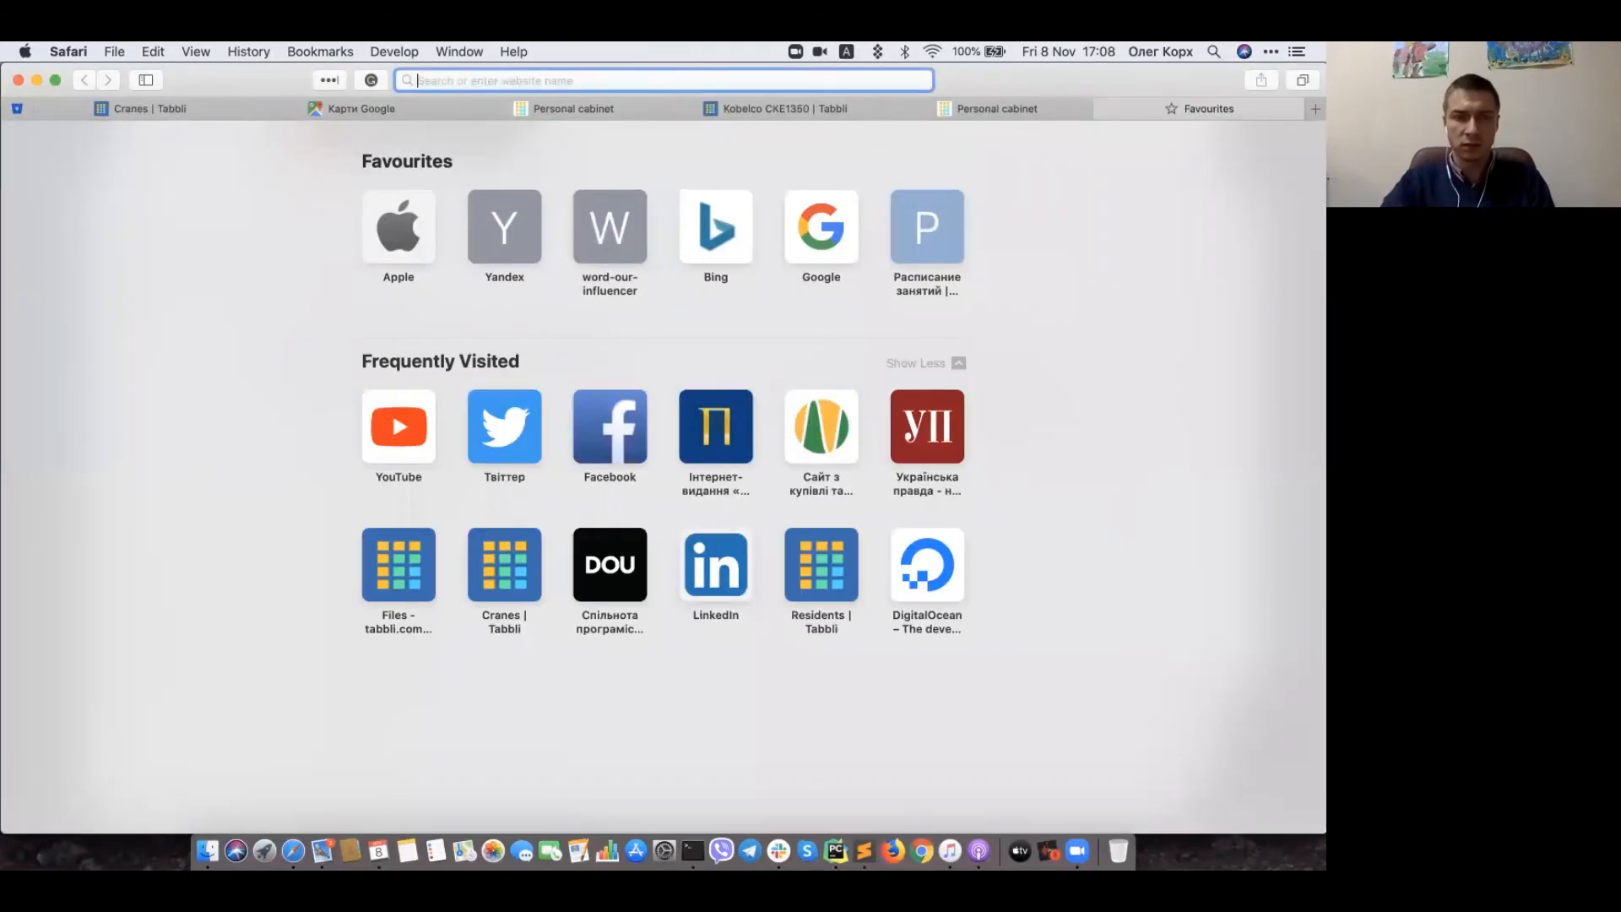
Step: Enter tabbli.com in the new tab's address bar to load the homepage
type("tabbli.com")
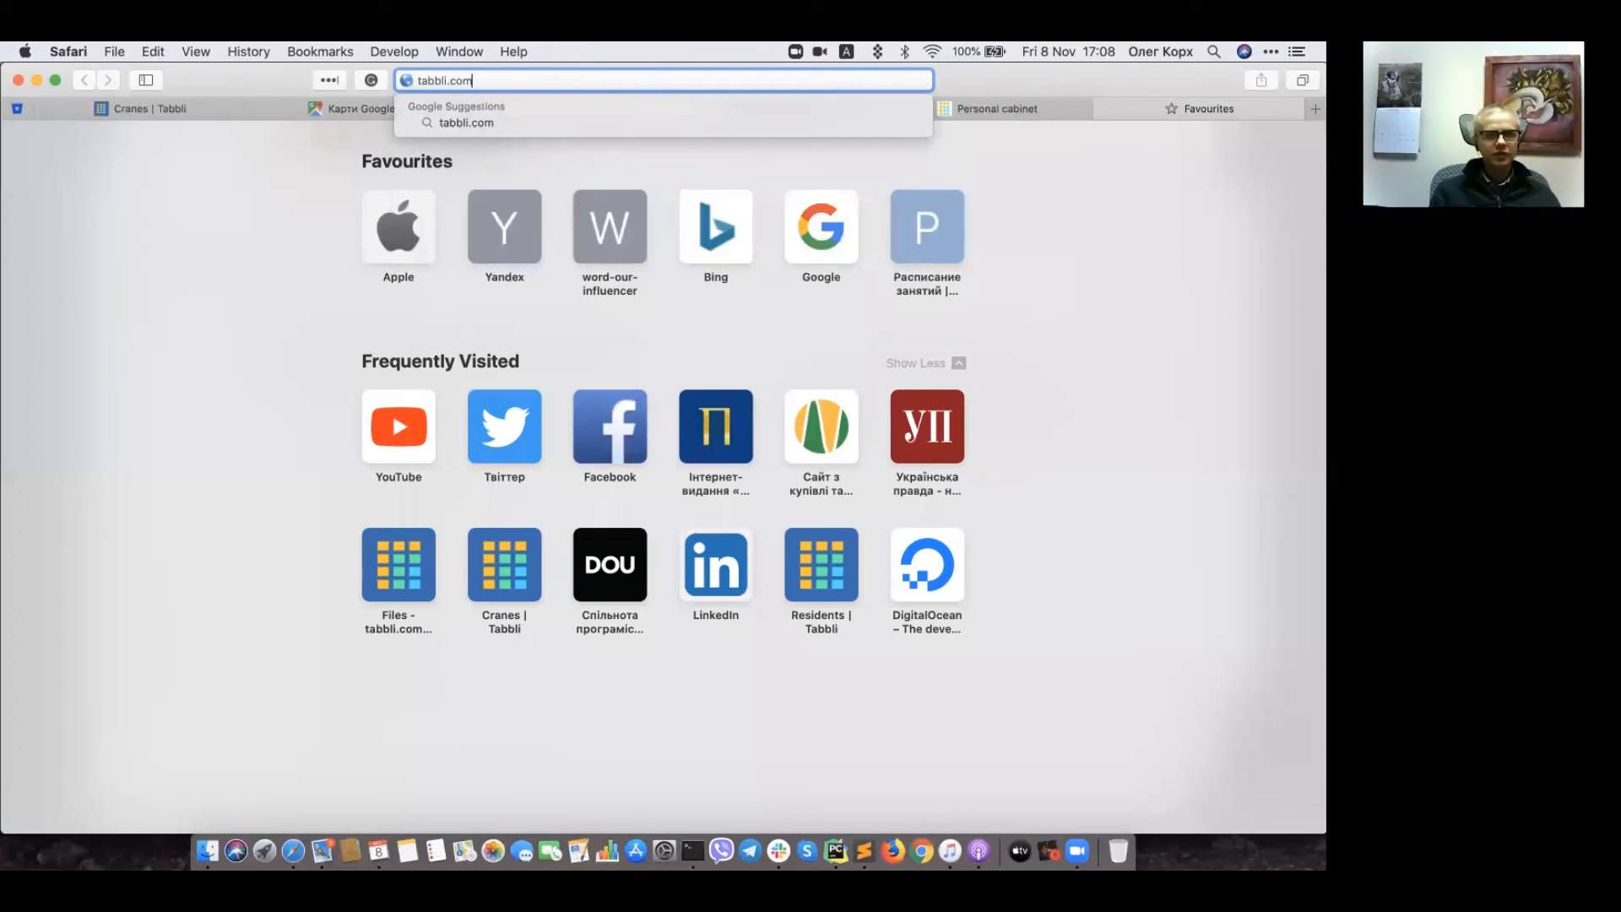
key("Return")
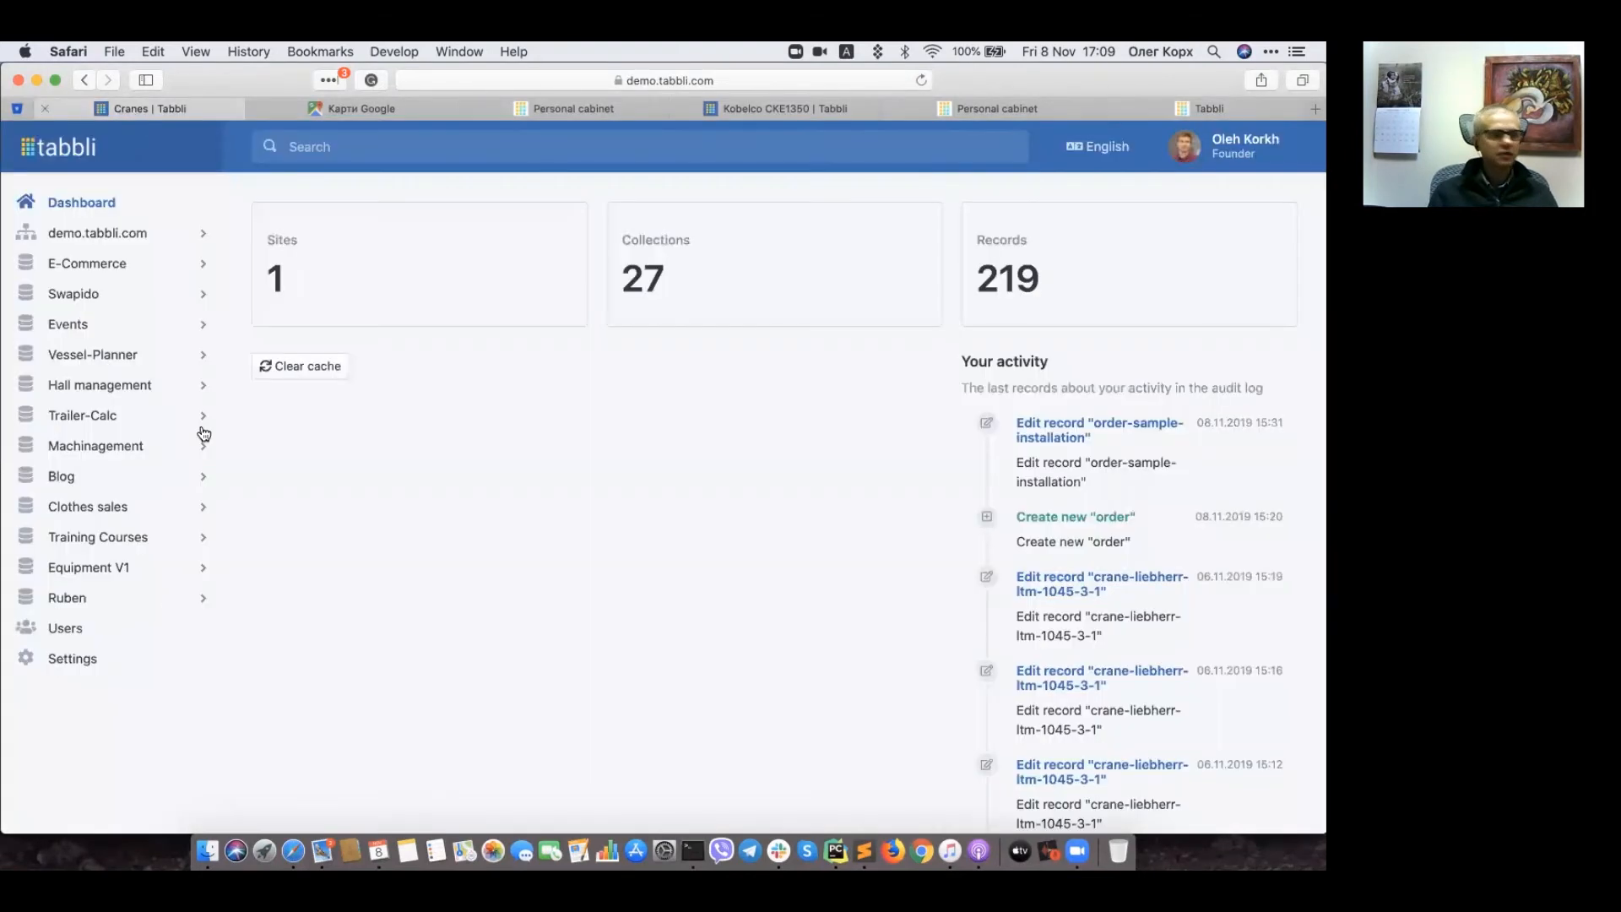
Step: Switch back to the Tabbli admin tab and open Cranes under the Equipment V1 group
left_click(132, 110)
left_click(169, 574)
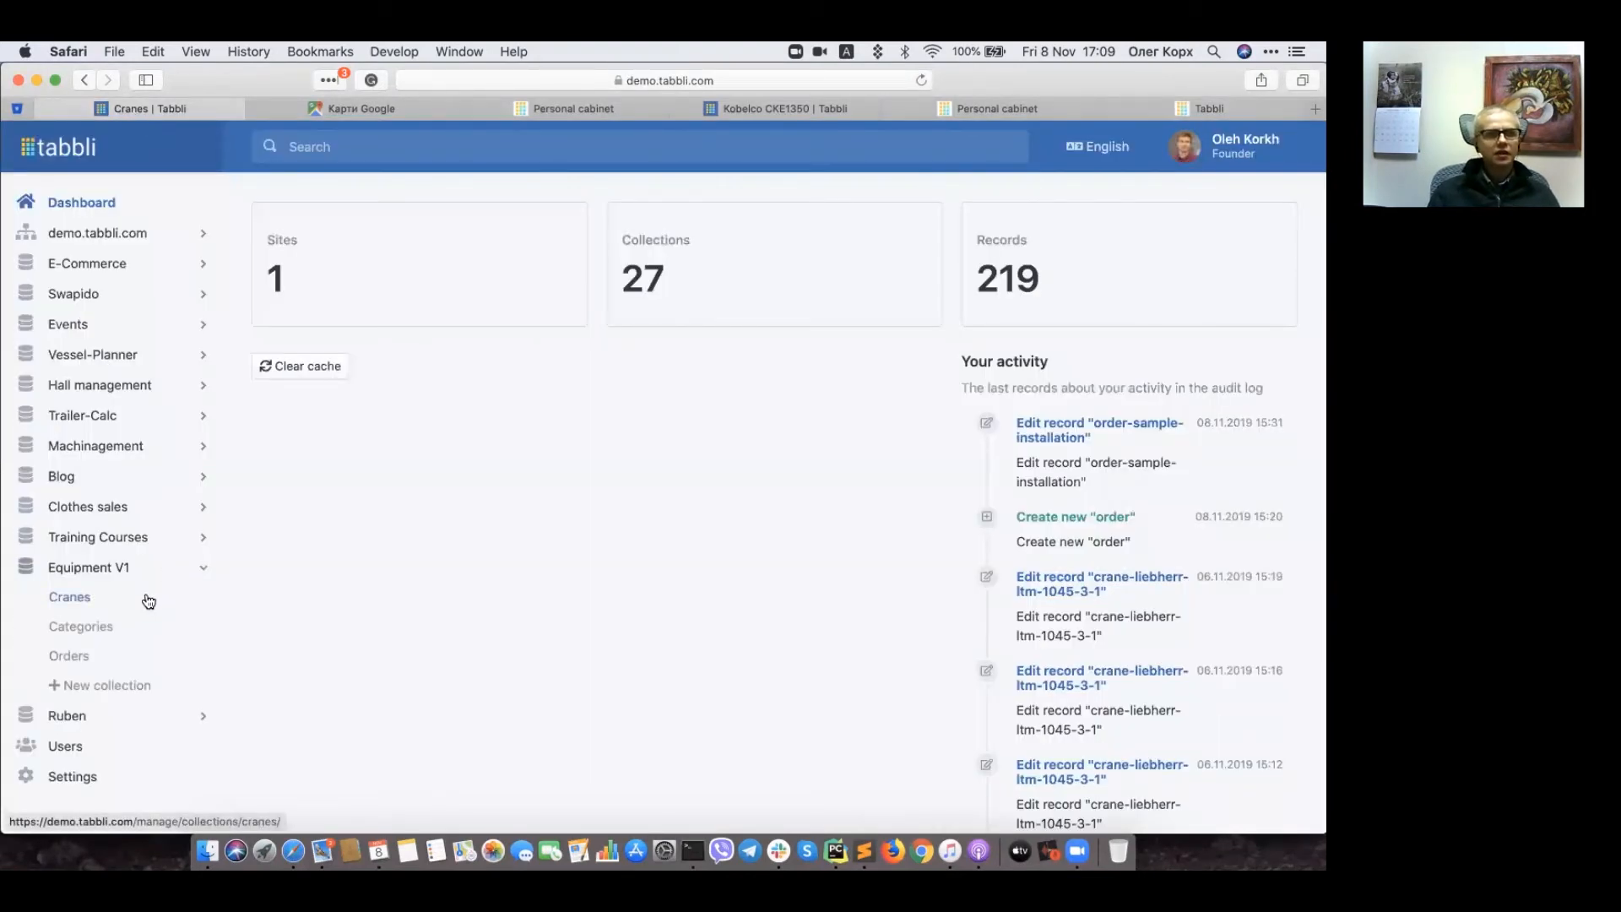
left_click(145, 597)
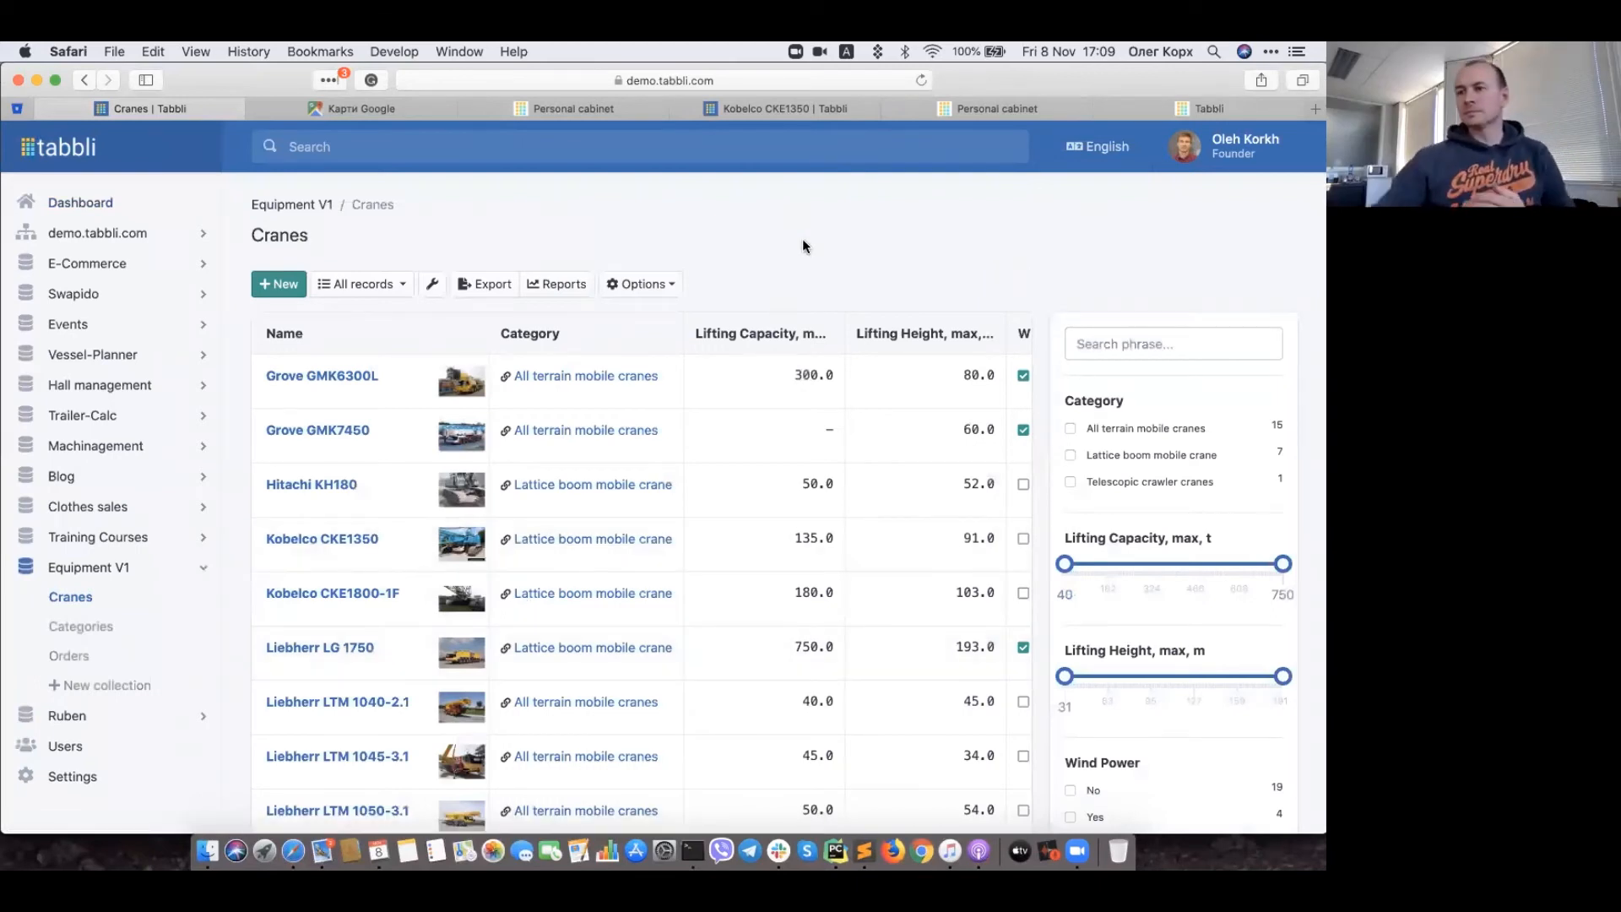